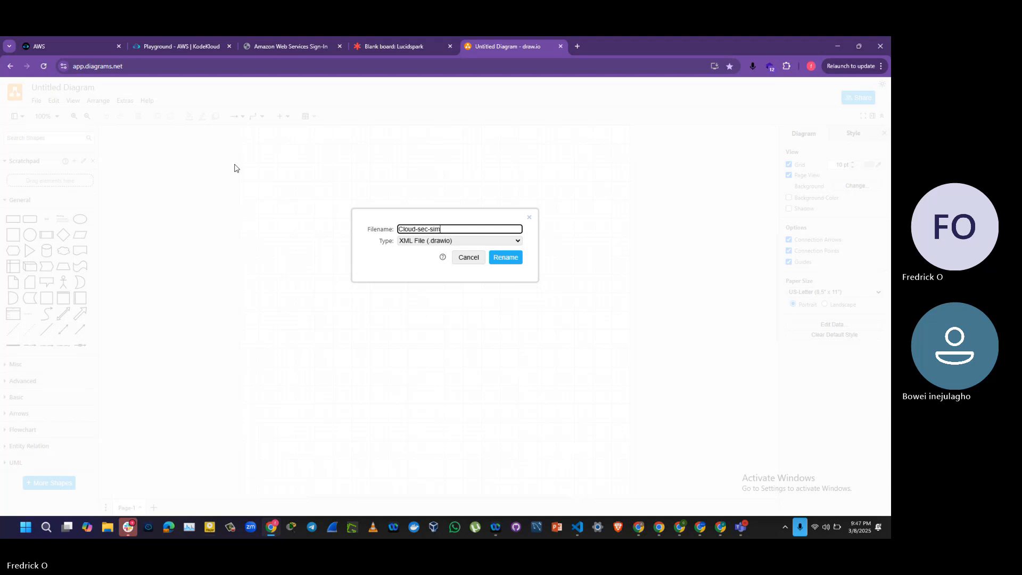
Step: Rename the diagram file as Cloud-sec-simulation-platform, keeping the XML file type
type("lation-plation")
key("BackSpace")
key("BackSpace")
left_click(501, 259)
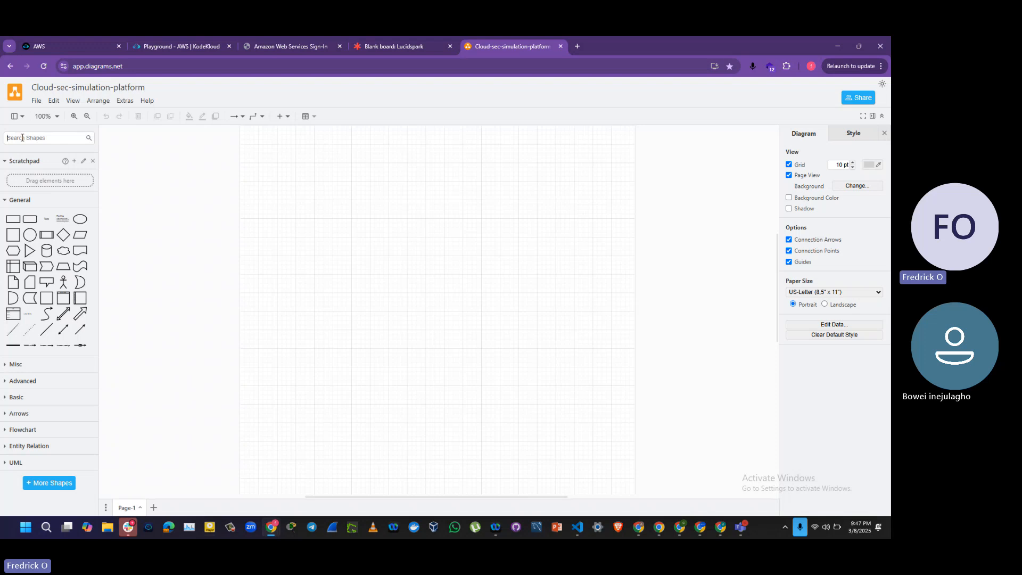
Step: Search the shape library for aws, load more results and look through the icons found
type("aws")
key("Return")
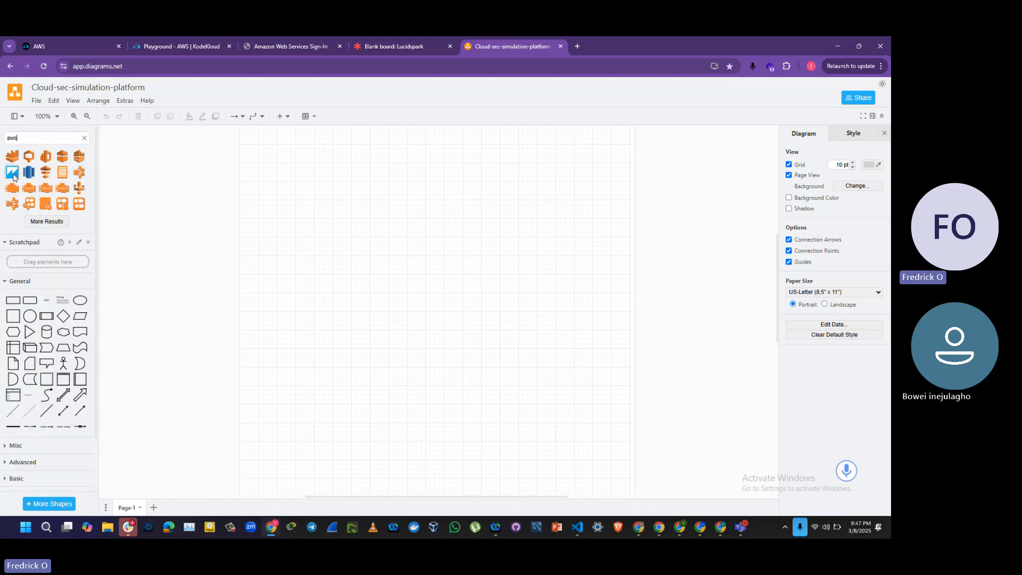
mouse_move(81, 189)
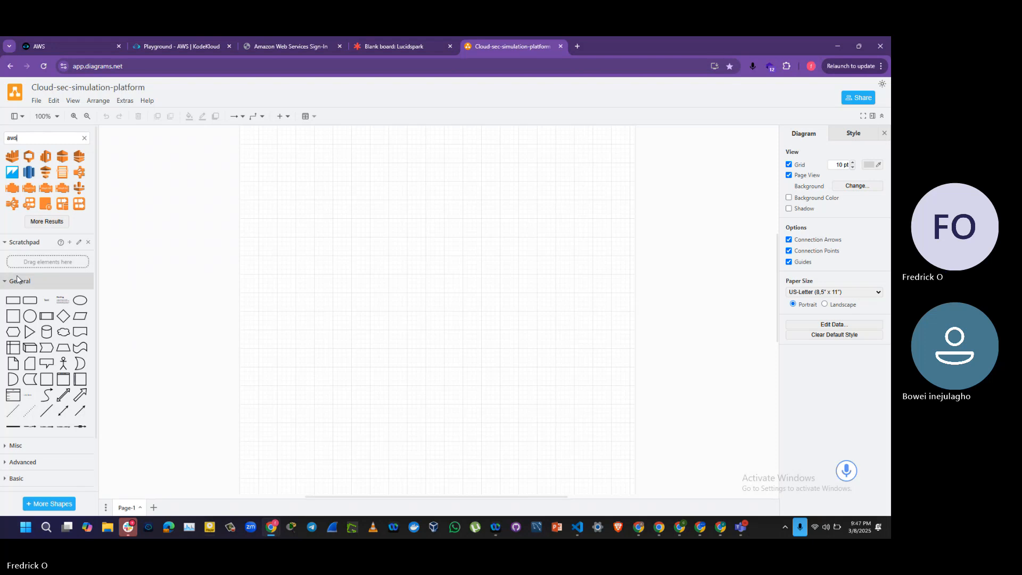
mouse_move(44, 170)
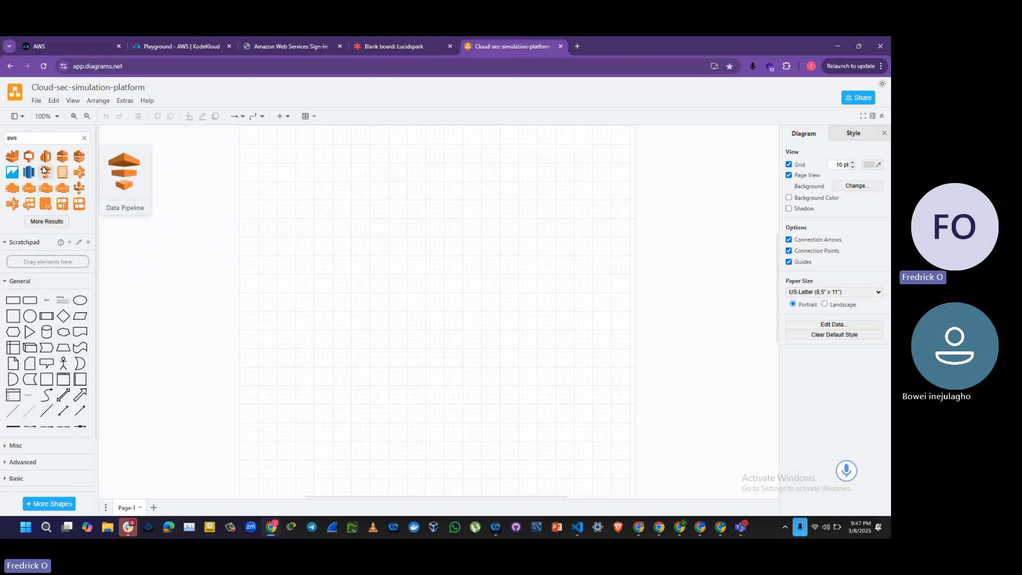
left_click_drag(29, 138, 2, 141)
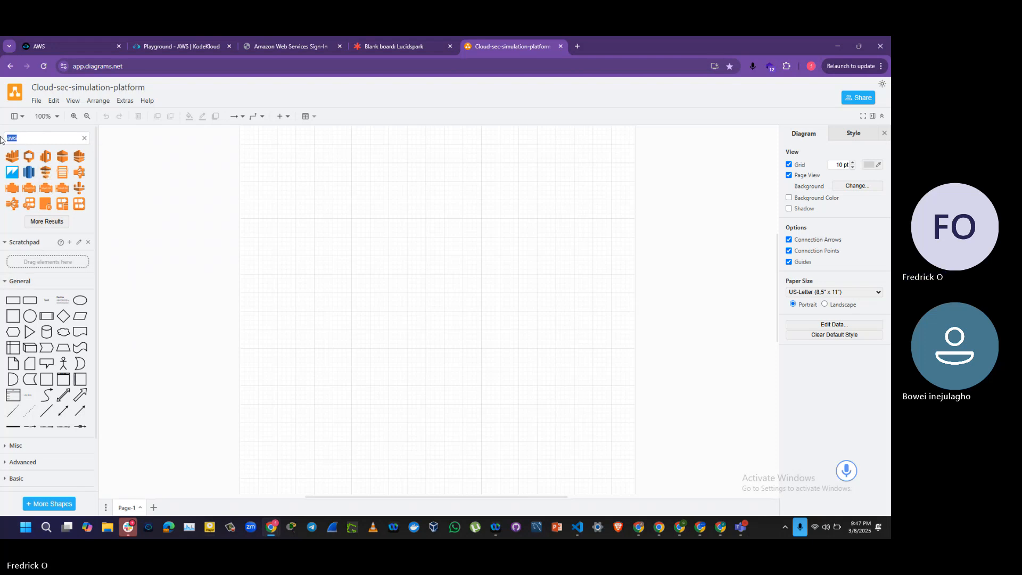
mouse_move(33, 160)
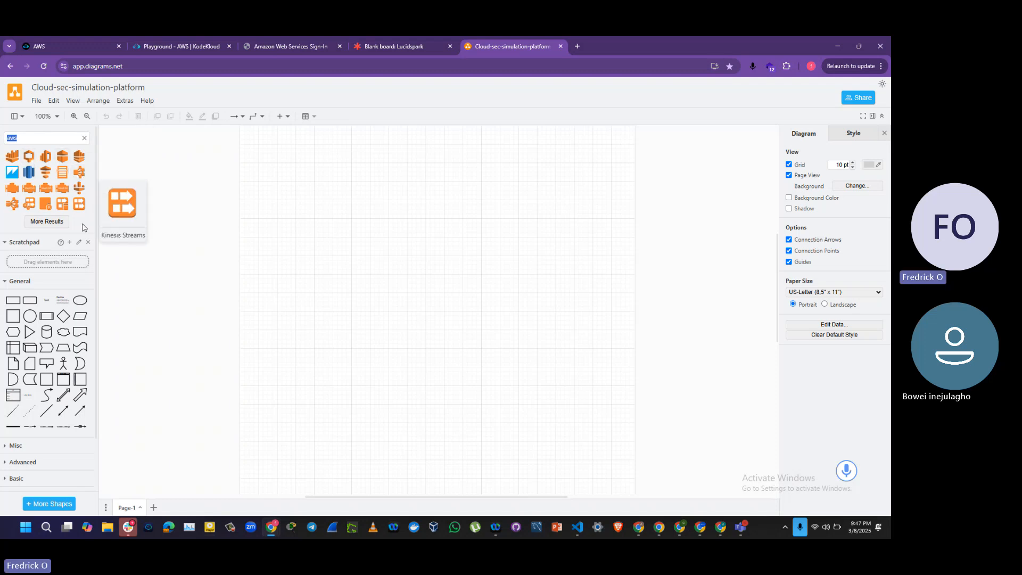
left_click(53, 227)
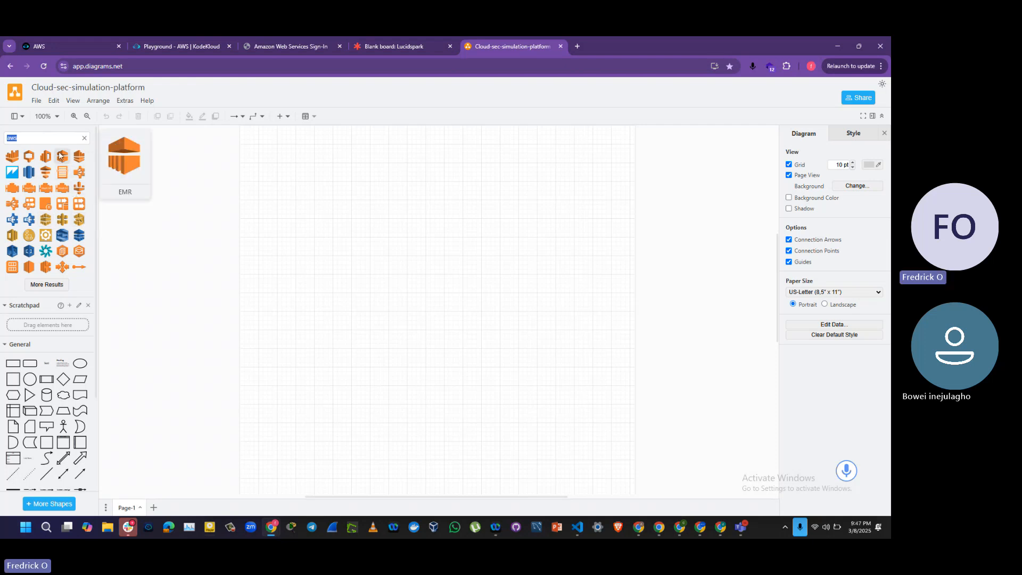
Step: Find the Region group shape with the search term region, add it to the canvas and enlarge it toward its upper-left corner
left_click(38, 138)
left_click_drag(38, 139, 0, 138)
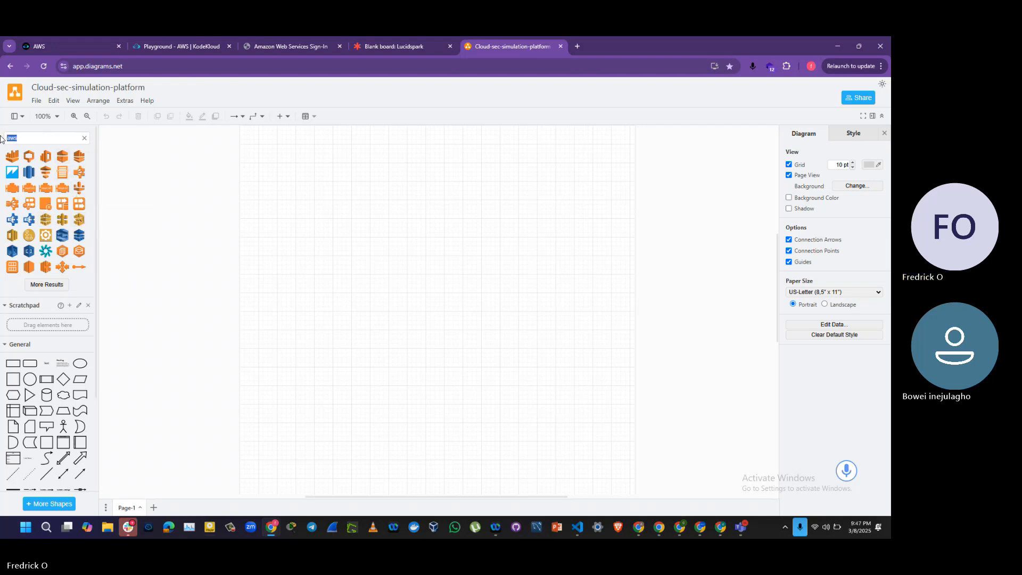
type("region")
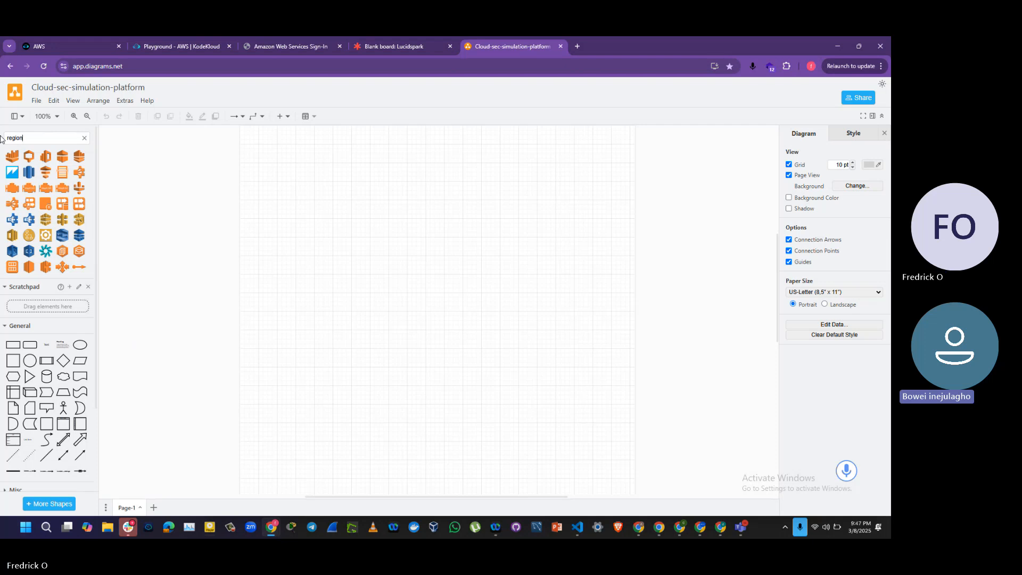
key("Return")
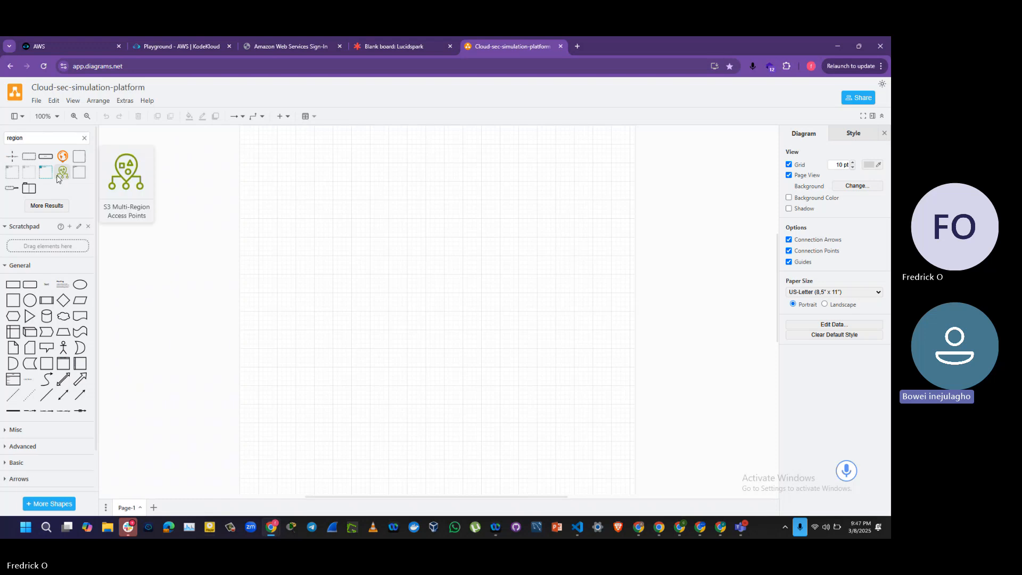
mouse_move(40, 178)
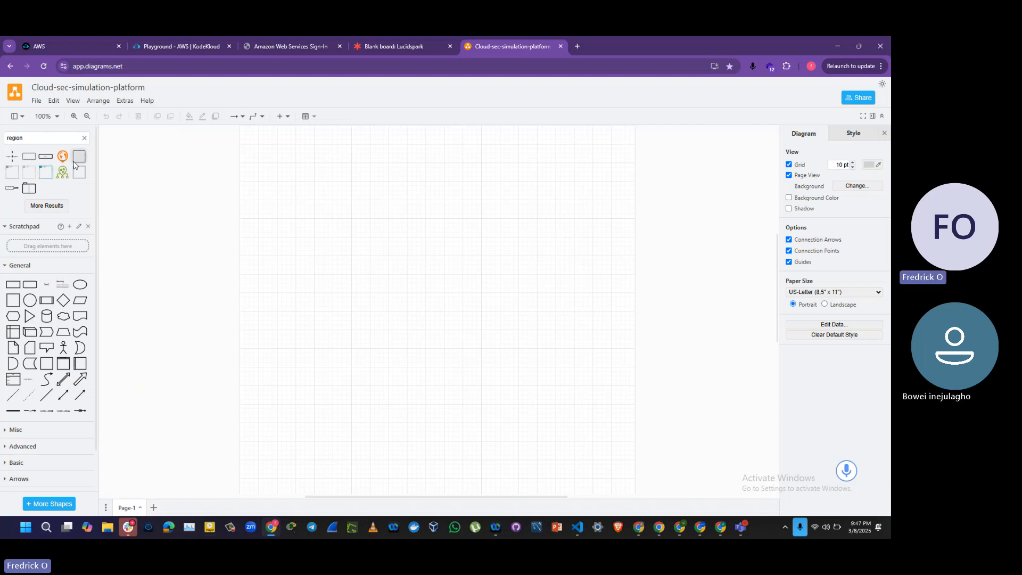
mouse_move(78, 160)
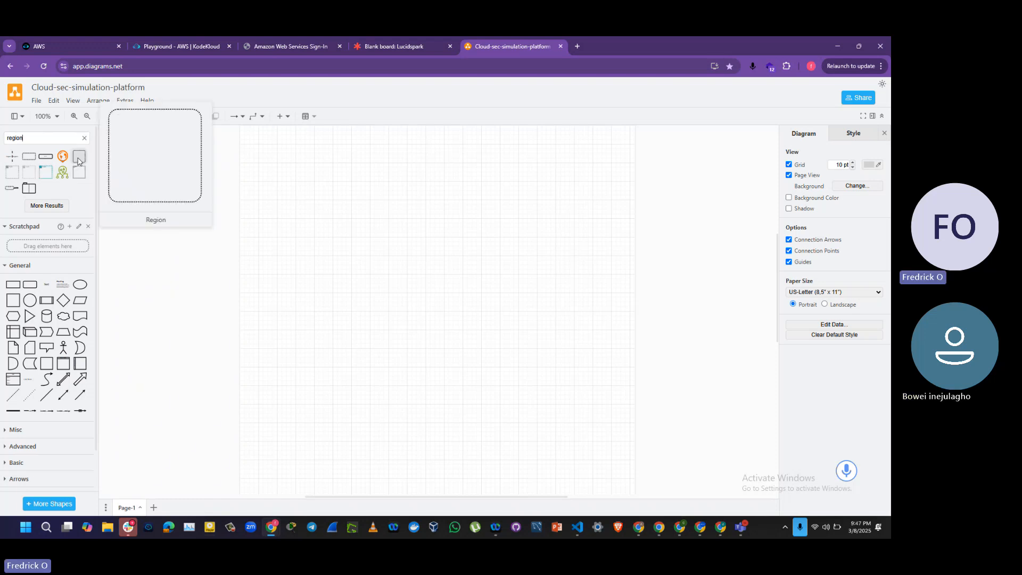
left_click(49, 178)
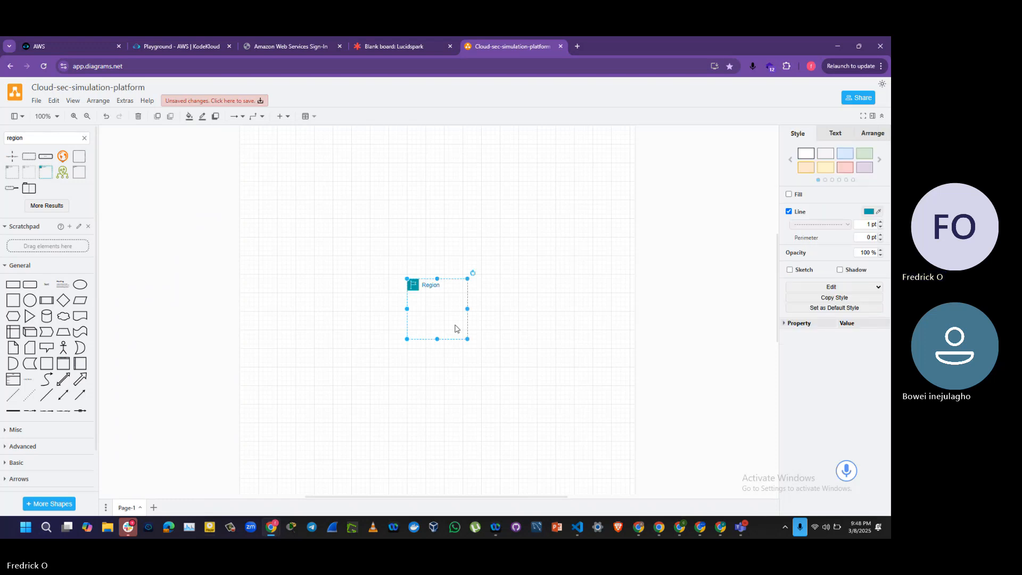
left_click_drag(406, 277, 347, 246)
Step: Search the shape library for vpc and add the grey VPC group shape to the canvas
left_click_drag(53, 137, 1, 138)
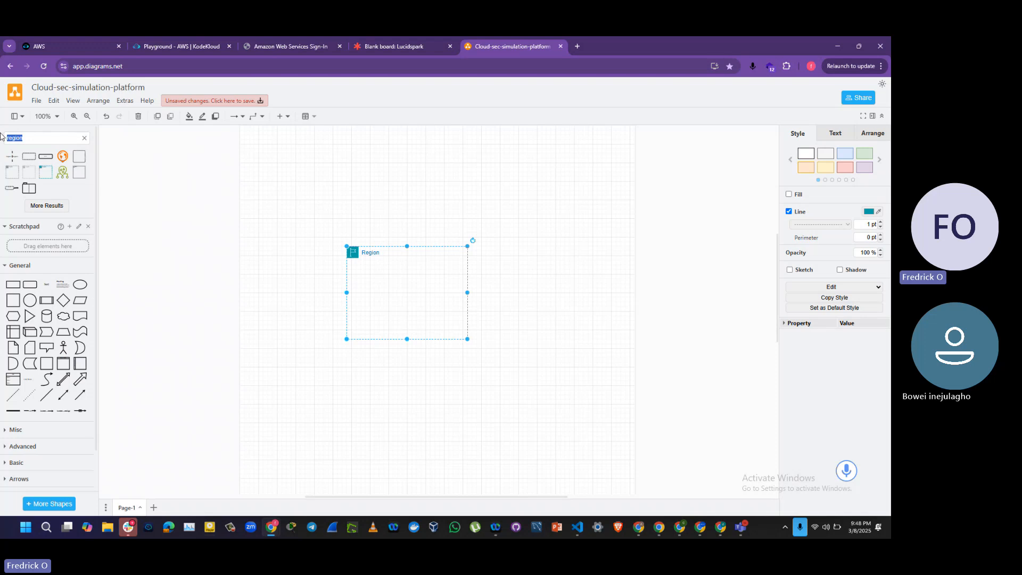
type("vpc")
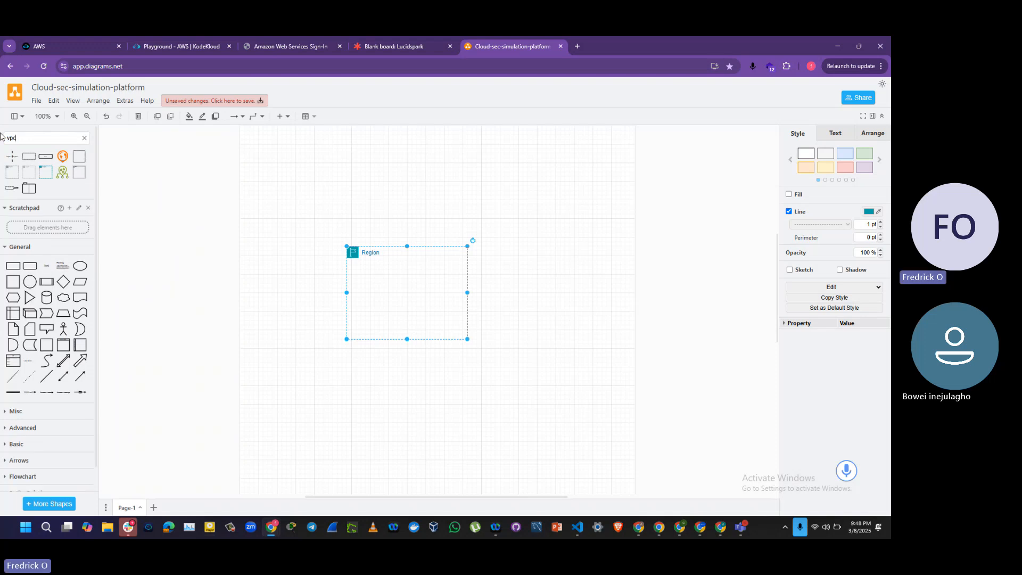
key("Return")
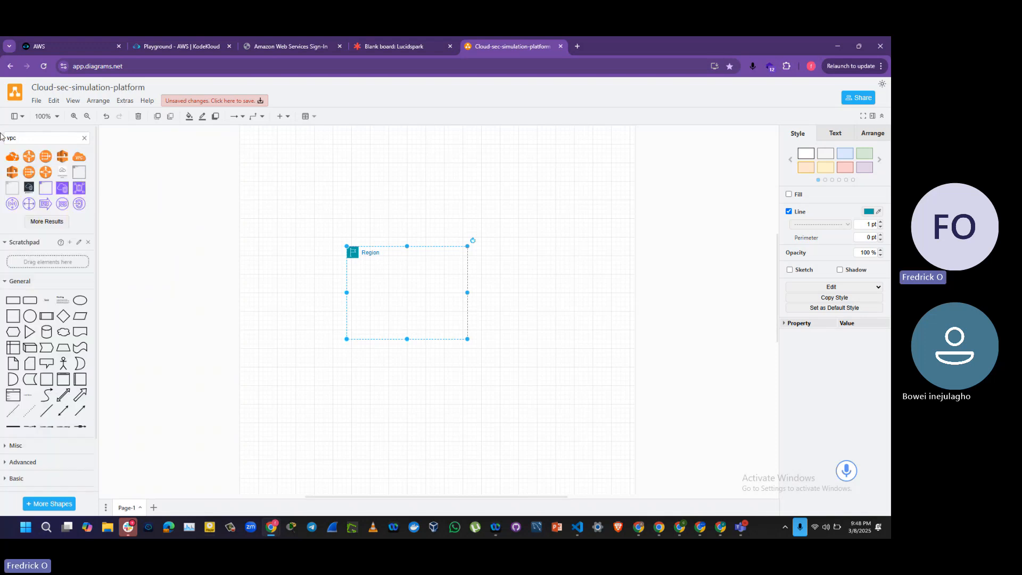
left_click(13, 190)
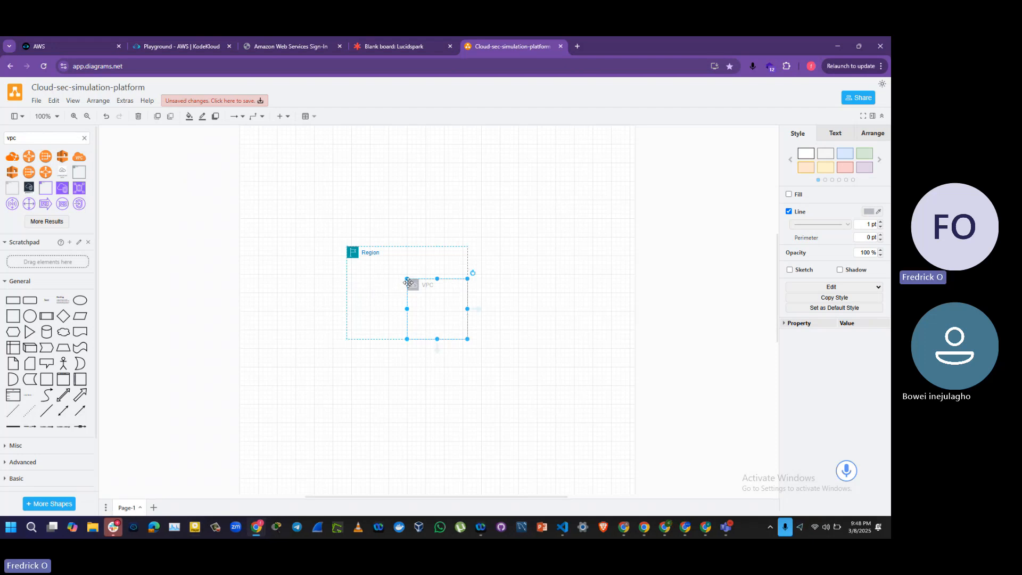
Step: Enlarge the Region container in both directions so it spans most of the page width and surrounds the VPC container
left_click(353, 264)
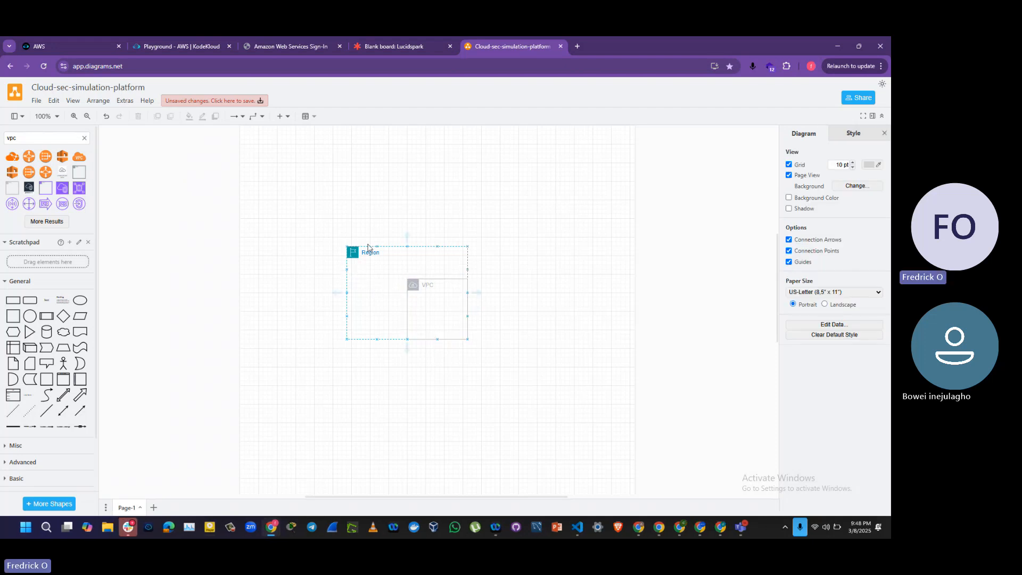
left_click(352, 250)
left_click_drag(345, 245, 259, 162)
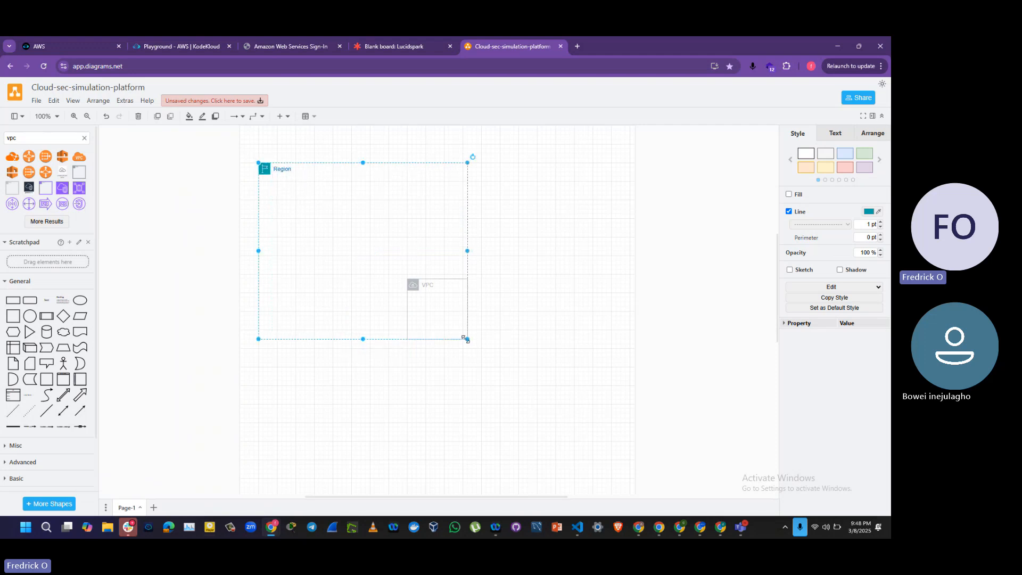
left_click_drag(467, 338, 606, 413)
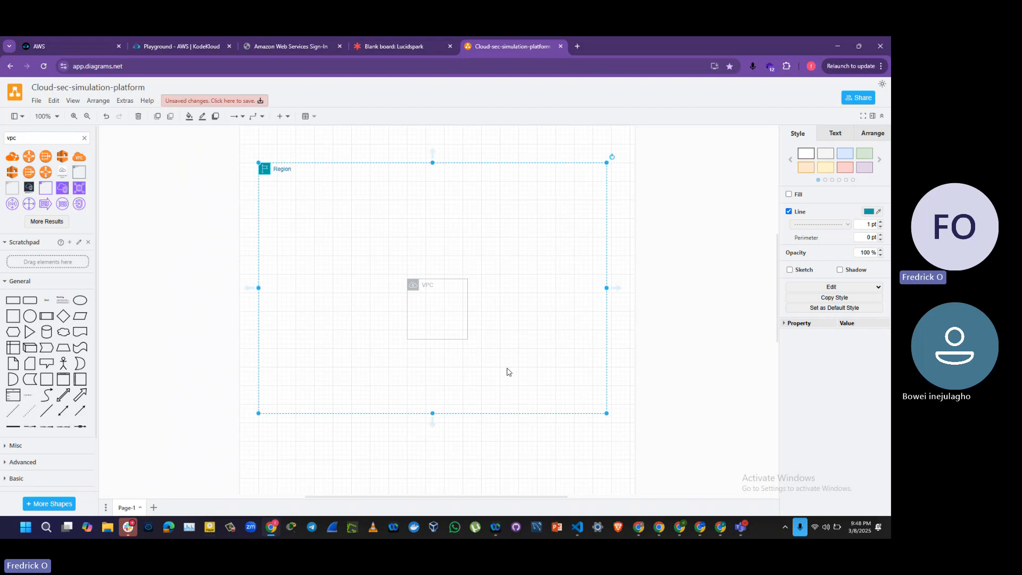
Step: Enlarge the VPC container from both corners so it nearly fills the Region container, leaving a small margin
left_click(453, 332)
left_click_drag(466, 339, 532, 367)
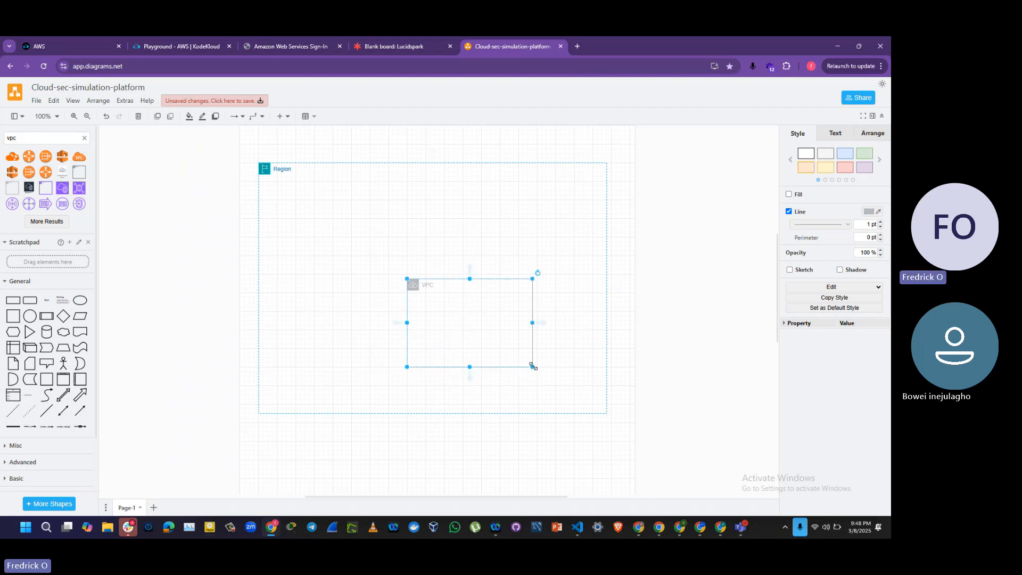
left_click_drag(407, 279, 291, 209)
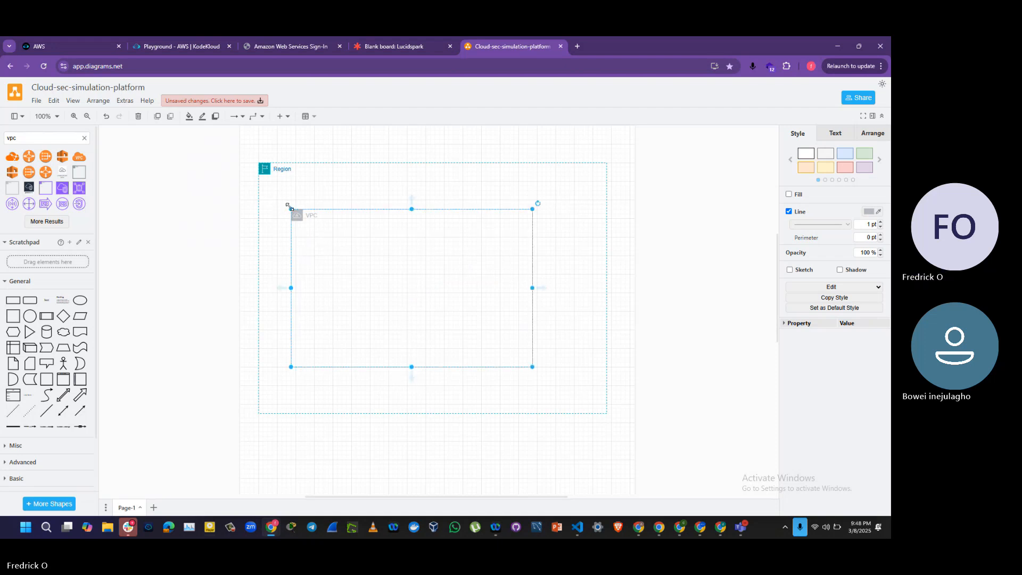
left_click_drag(291, 209, 266, 193)
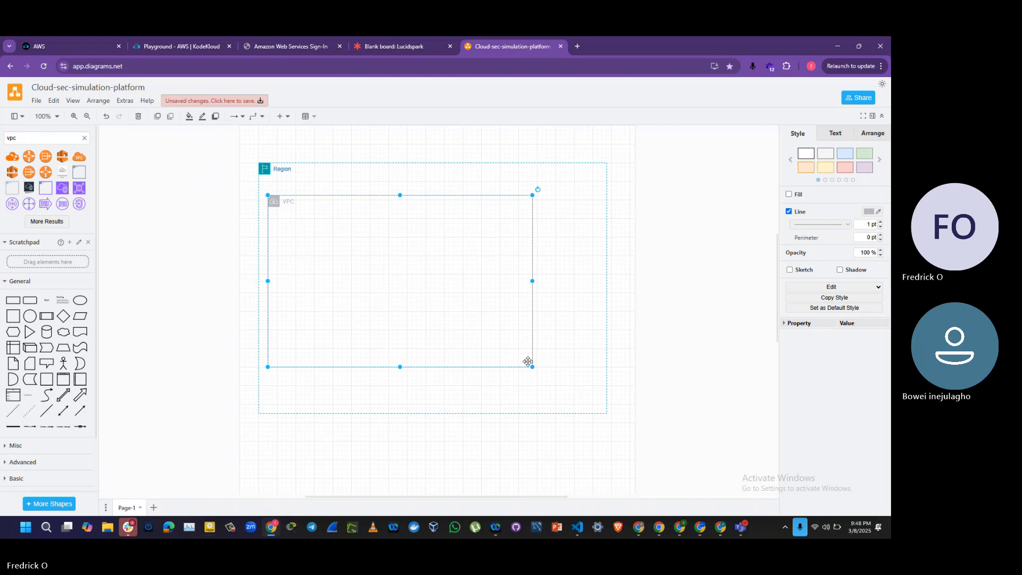
left_click_drag(532, 367, 597, 390)
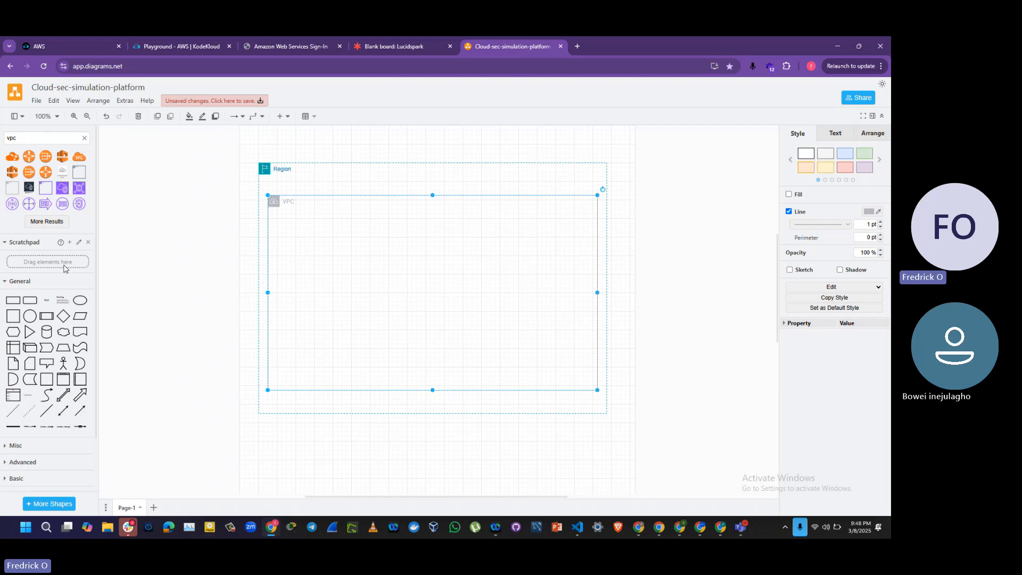
Step: Search the shape library for igw
left_click_drag(25, 136, 0, 141)
type("igw")
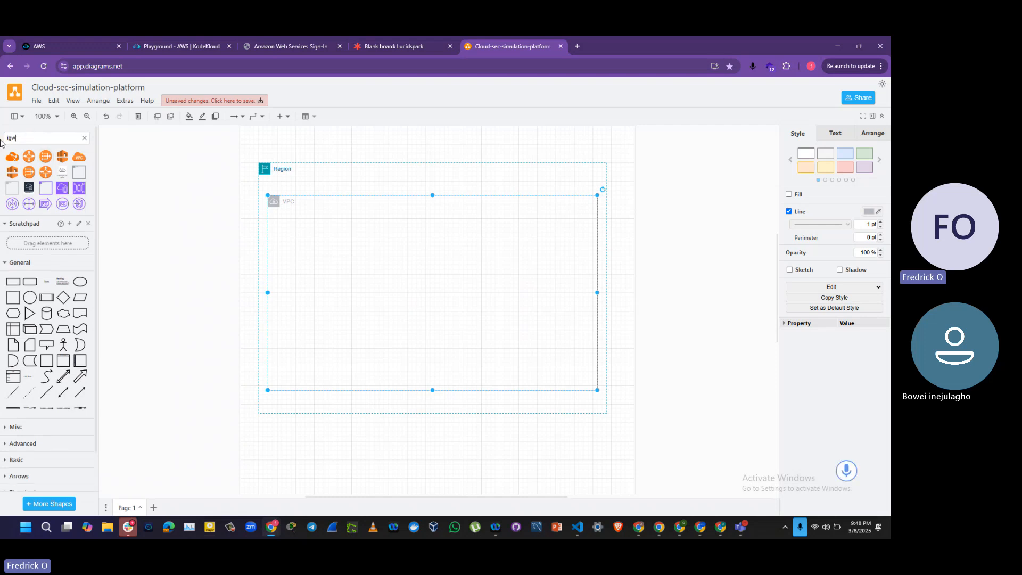
key("Return")
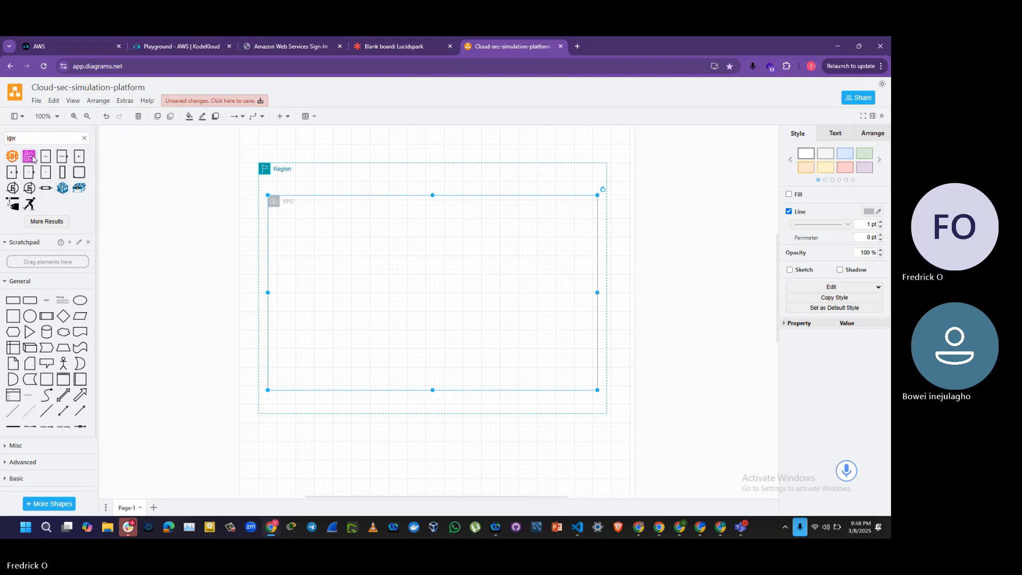
Step: Search the shape library for internet gateway, add the purple arch icon and centre it on the VPC container's top border
left_click_drag(28, 139, 0, 141)
type("inte")
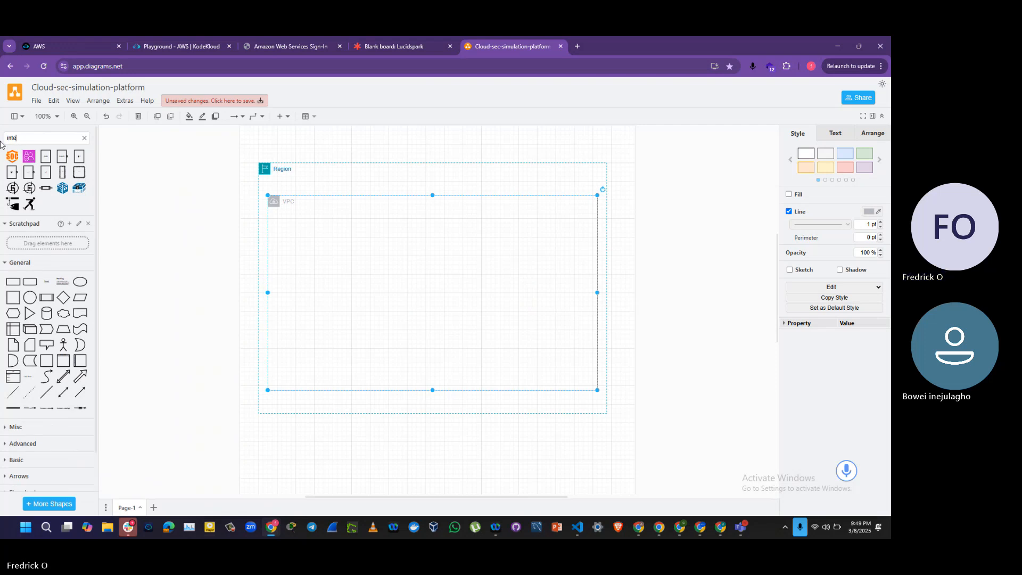
type("rnet gateway")
key("Return")
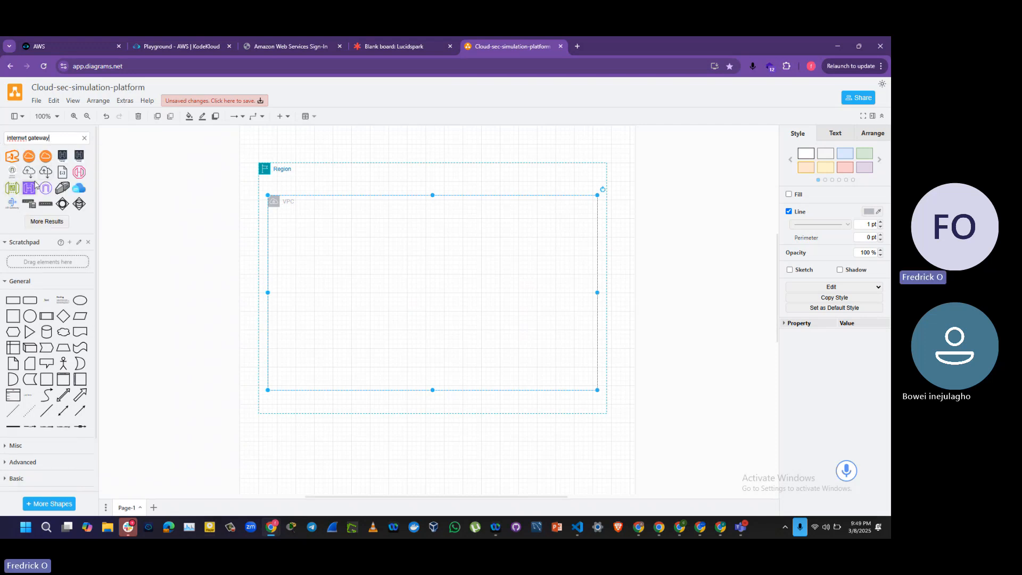
left_click(47, 189)
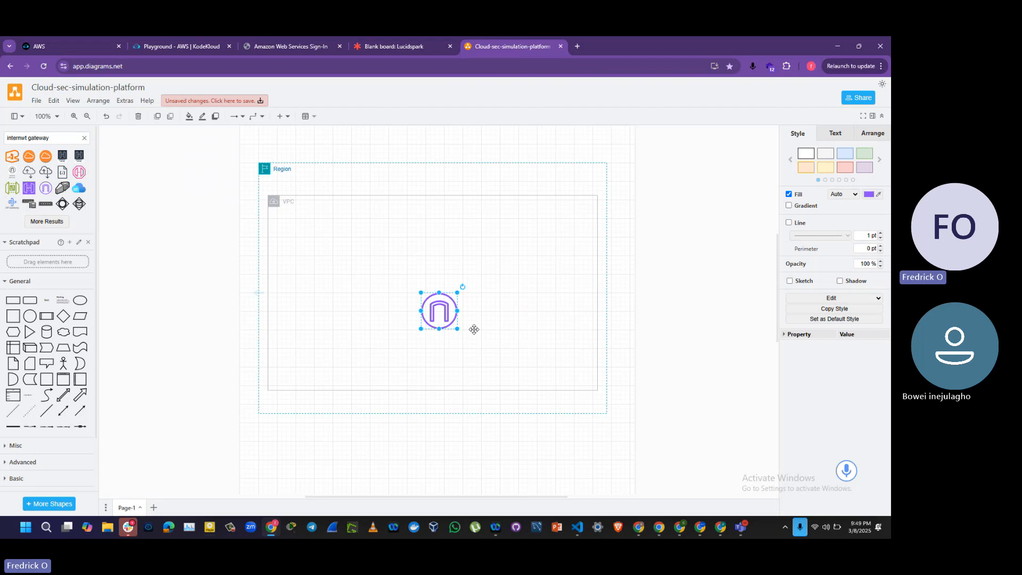
left_click_drag(444, 319, 437, 200)
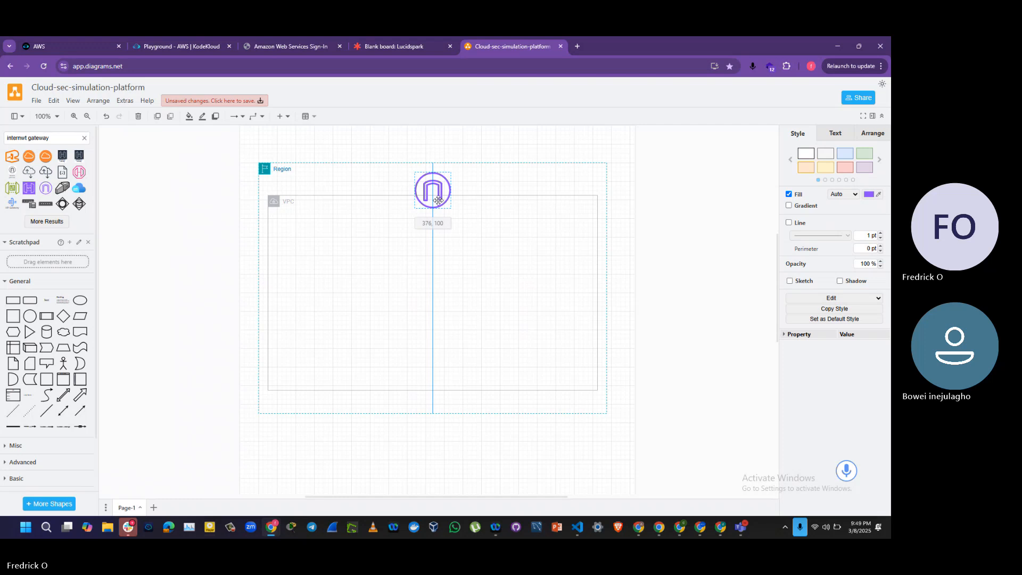
left_click_drag(437, 200, 438, 204)
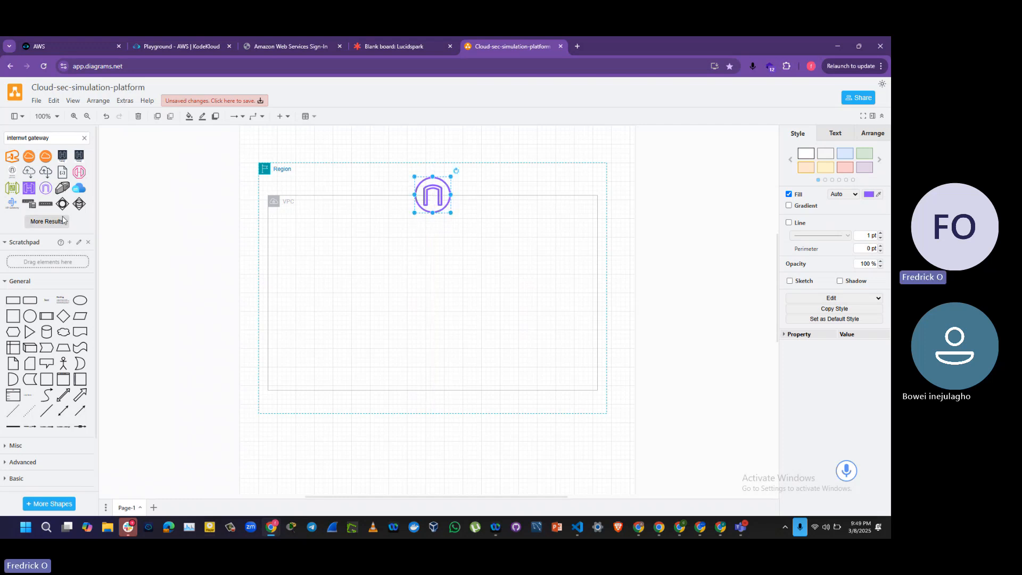
Step: Search the shape library for az
left_click_drag(51, 138, 2, 141)
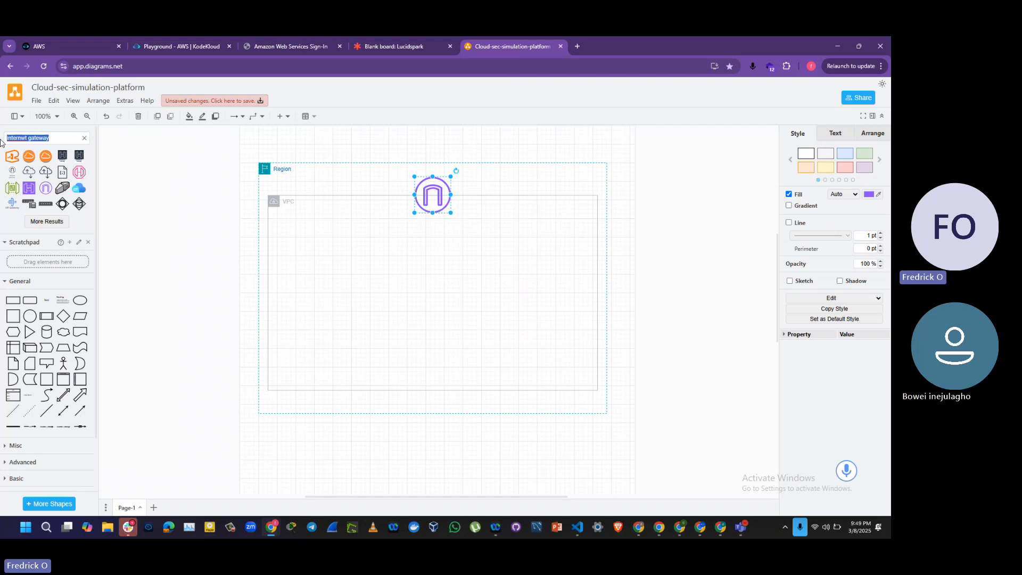
type("az")
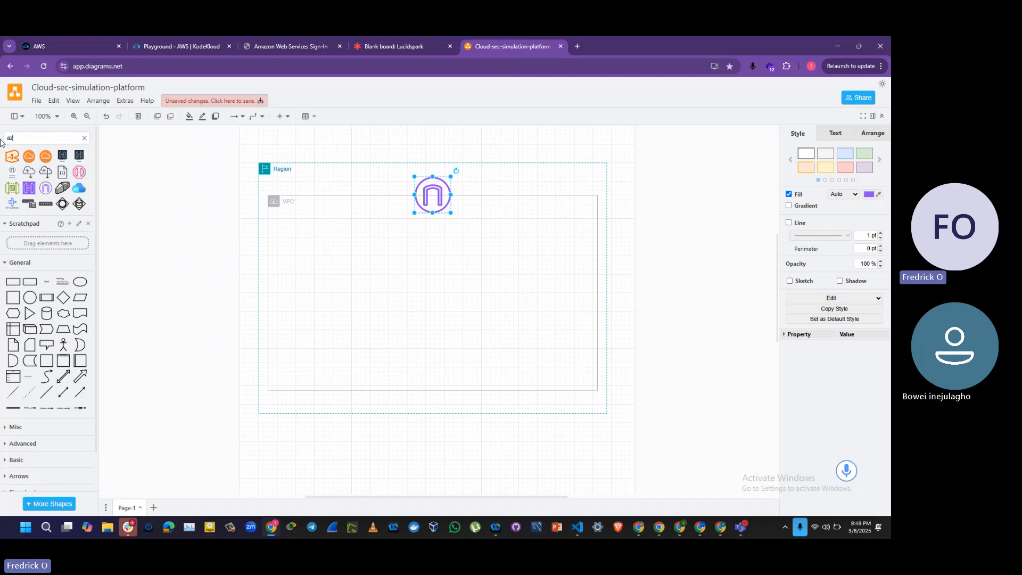
key("Return")
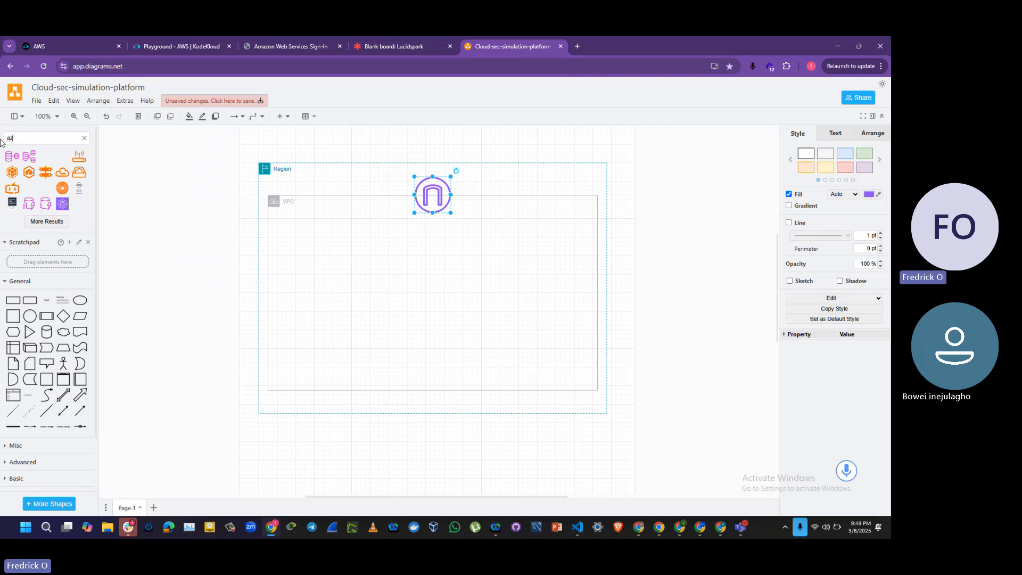
Step: Search the shape library for availability zone and add the blue dashed Availability Zone container to the diagram
key("BackSpace")
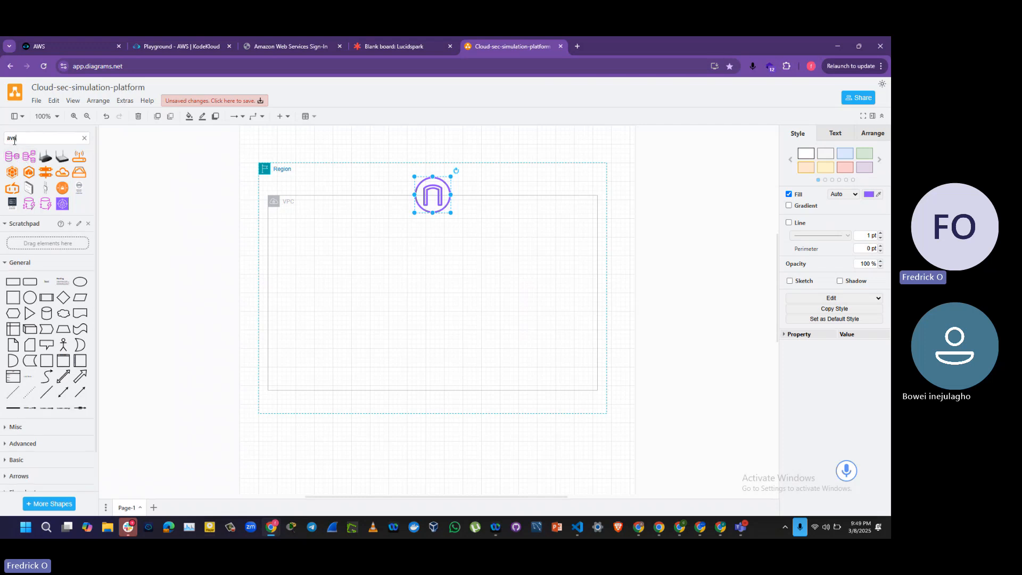
type("vailability zone")
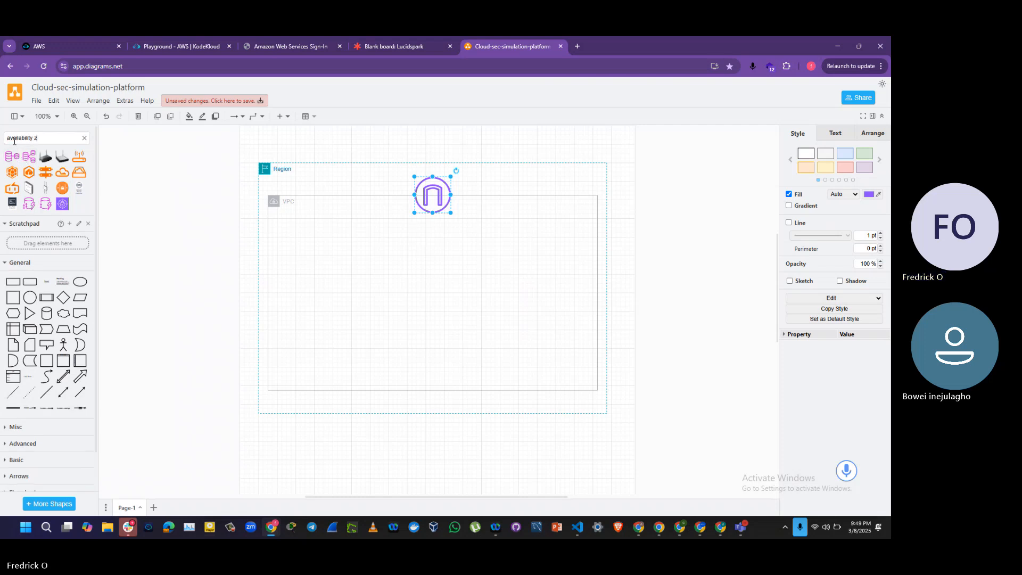
key("Return")
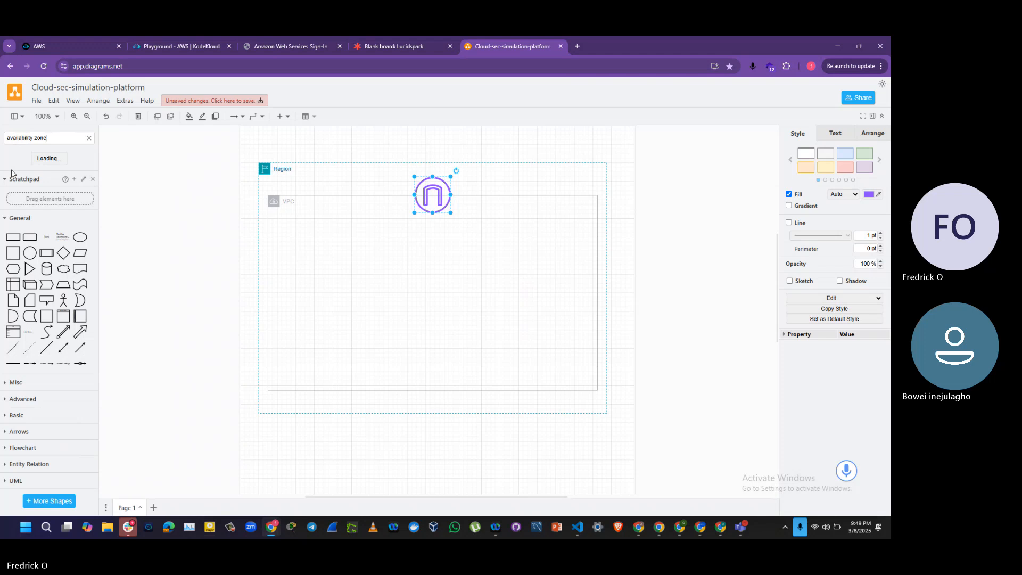
mouse_move(28, 159)
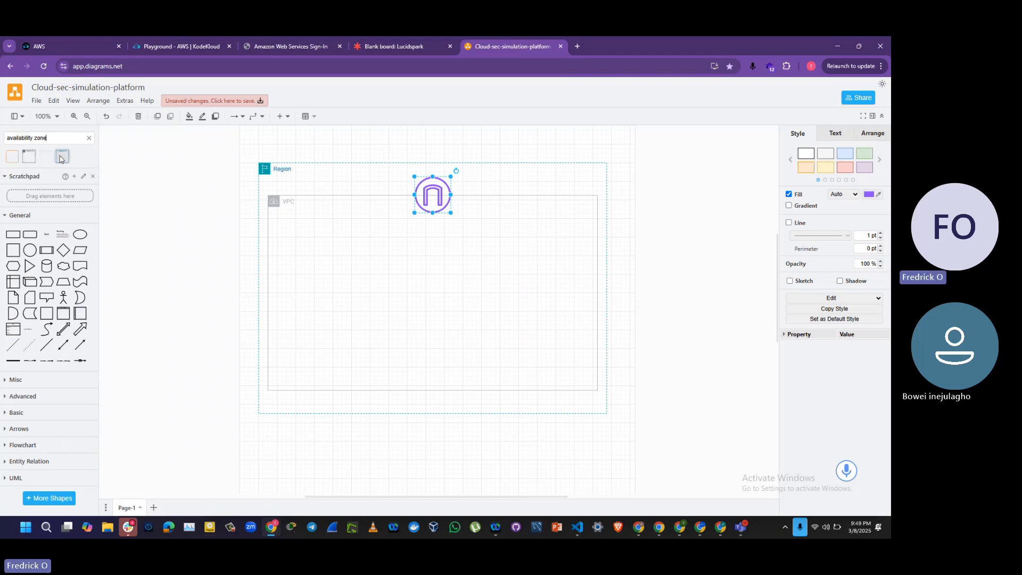
left_click(28, 157)
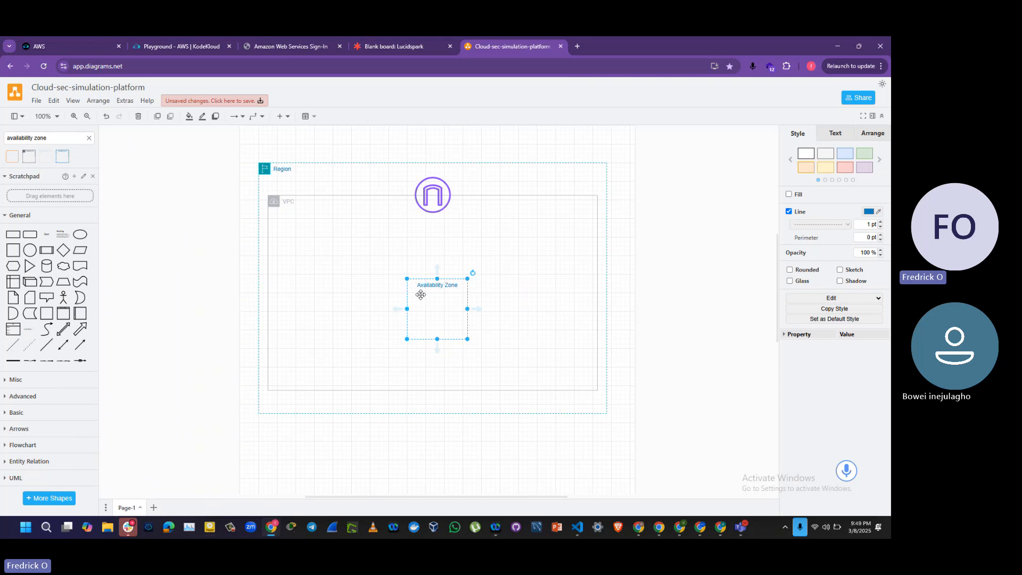
Step: Move and enlarge the Availability Zone container so it nearly fills the VPC below the internet gateway icon, with an even margin
left_click_drag(421, 300, 335, 257)
left_click_drag(379, 293, 578, 356)
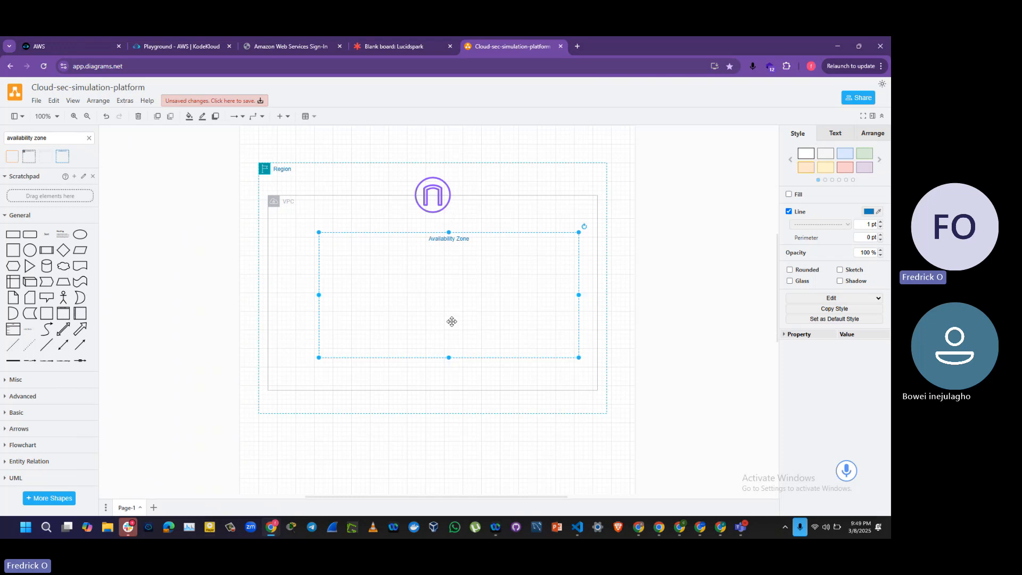
left_click_drag(451, 320, 429, 314)
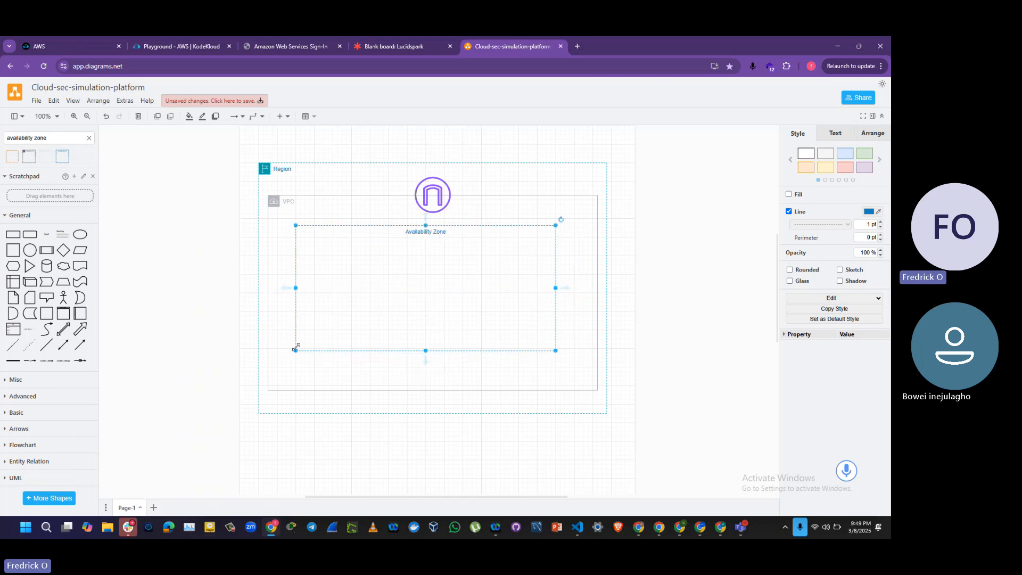
left_click_drag(296, 350, 282, 376)
left_click_drag(555, 374, 584, 376)
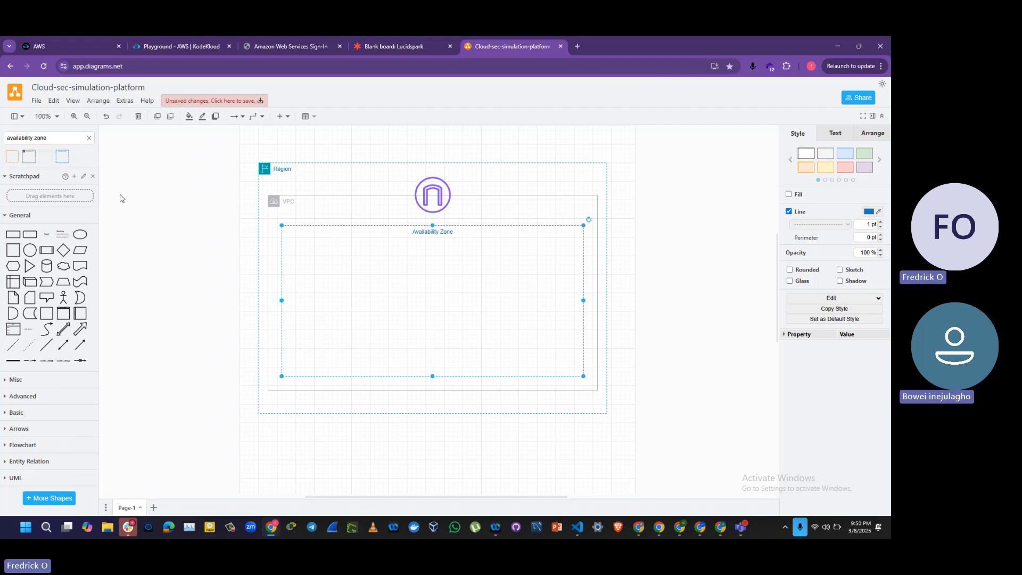
Step: Search the shape library for subnet and add the green Public subnet container to the diagram
mouse_move(12, 158)
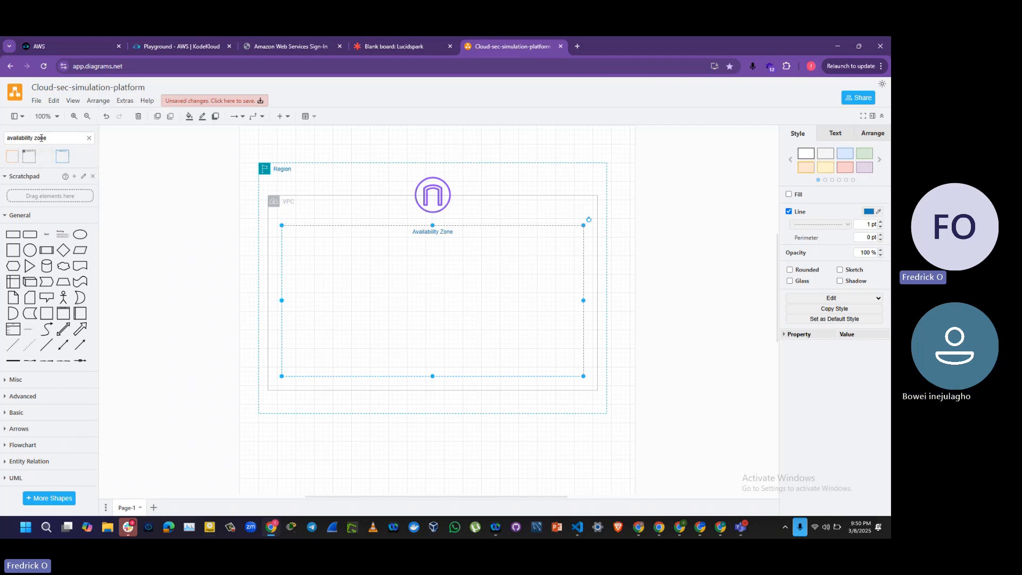
left_click_drag(52, 138, 1, 139)
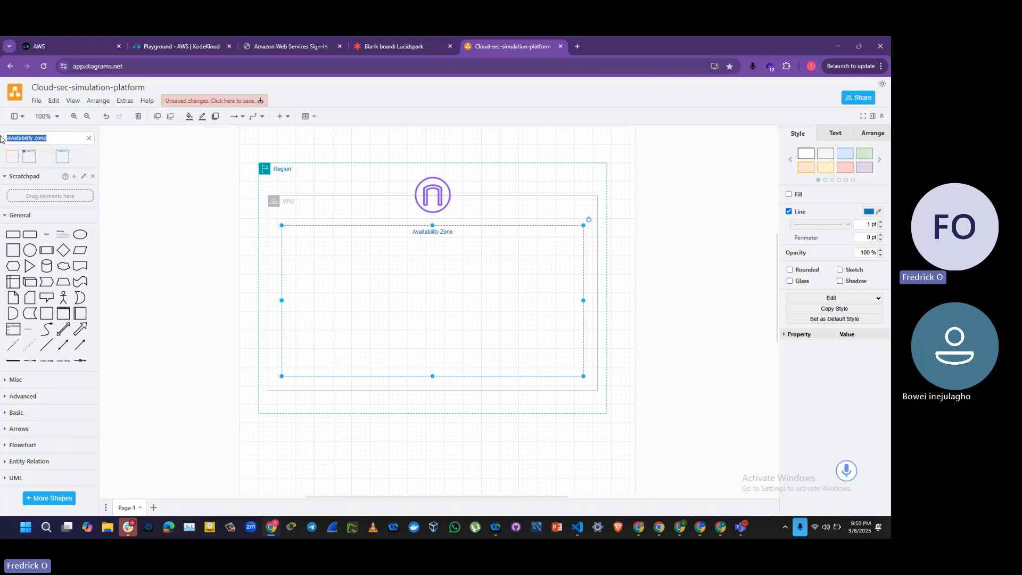
type("subnet")
key("Return")
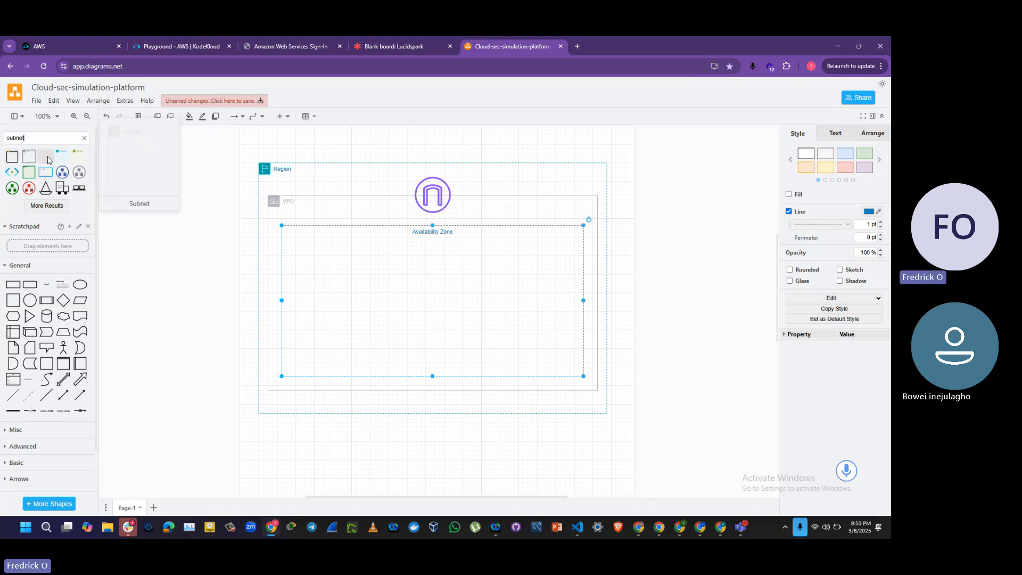
left_click(77, 159)
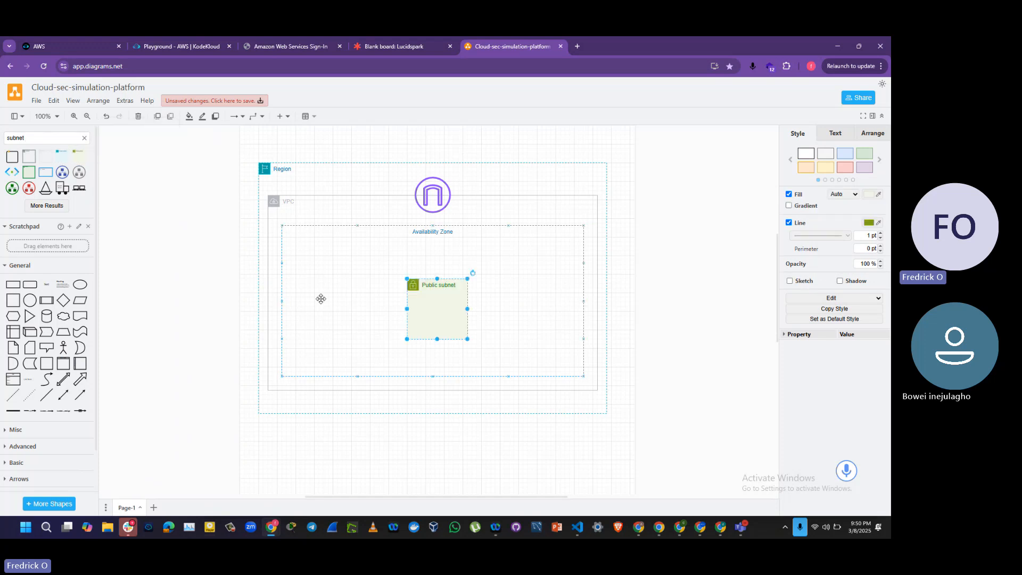
left_click_drag(440, 312, 393, 298)
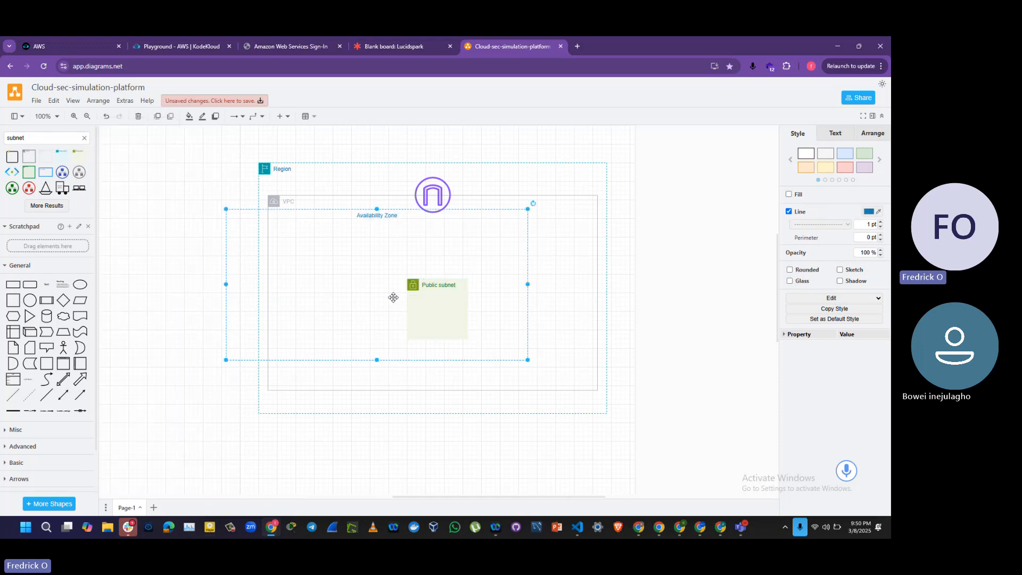
key("ctrl+z")
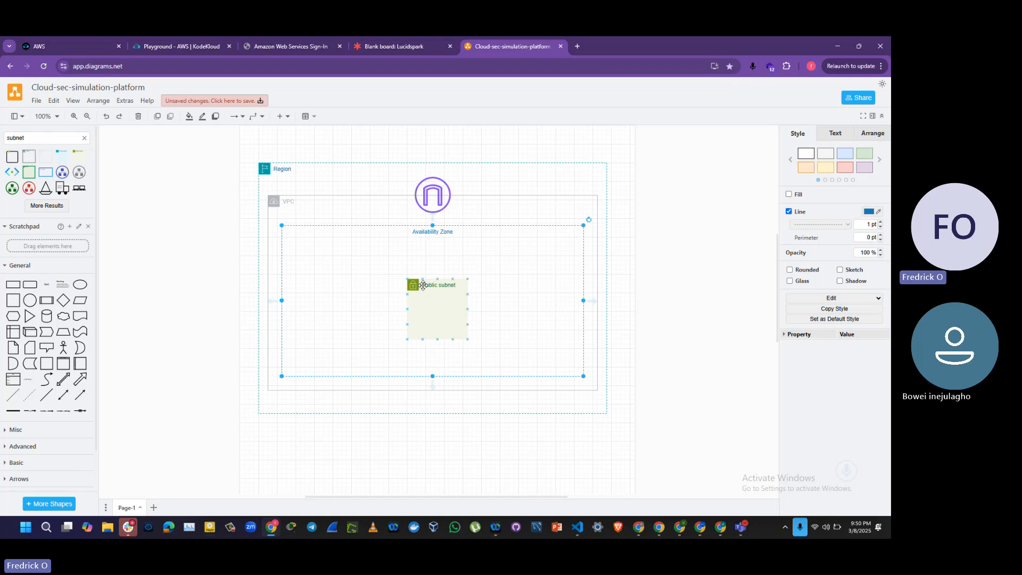
left_click(423, 281)
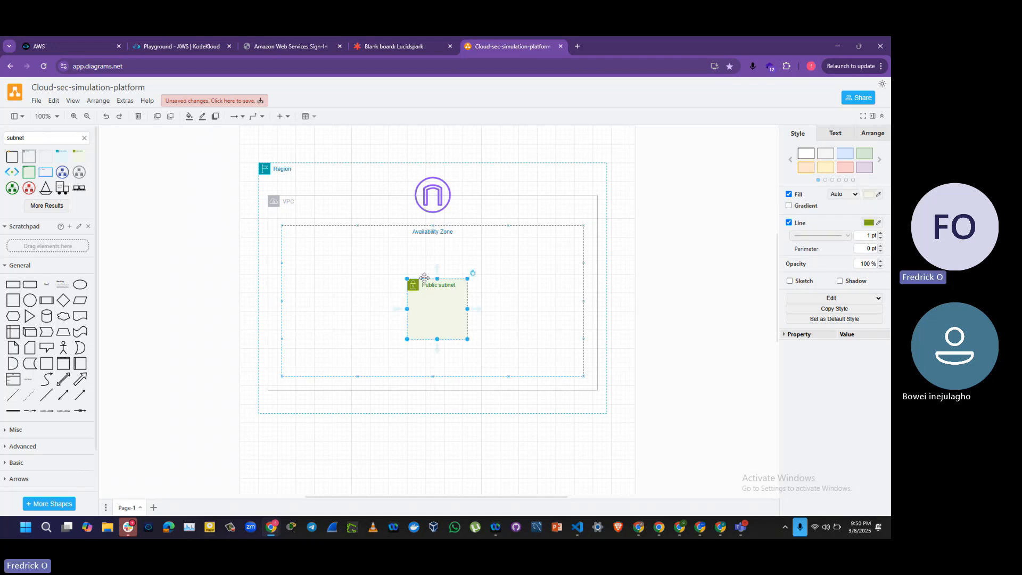
left_click(357, 275)
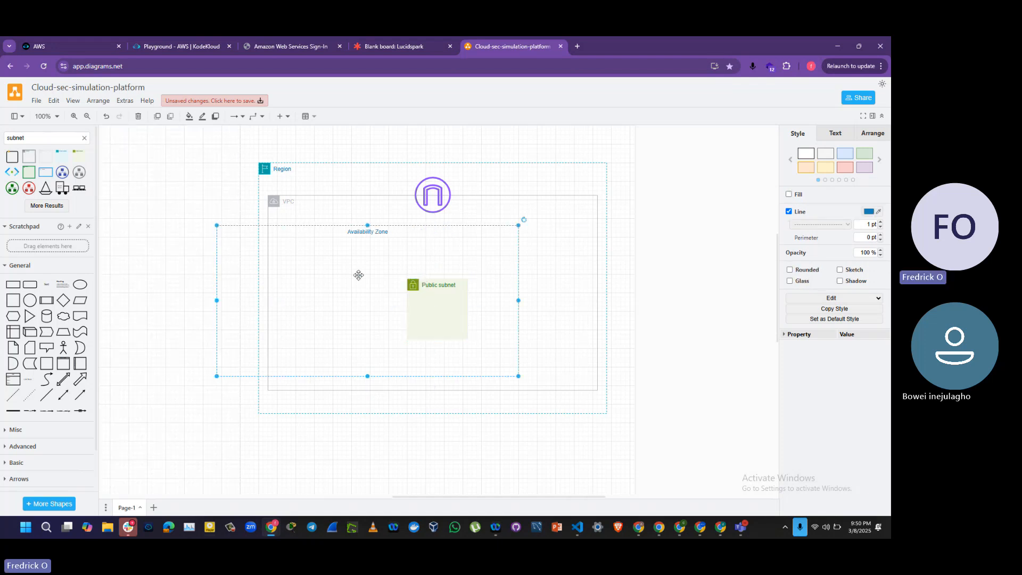
left_click(200, 337)
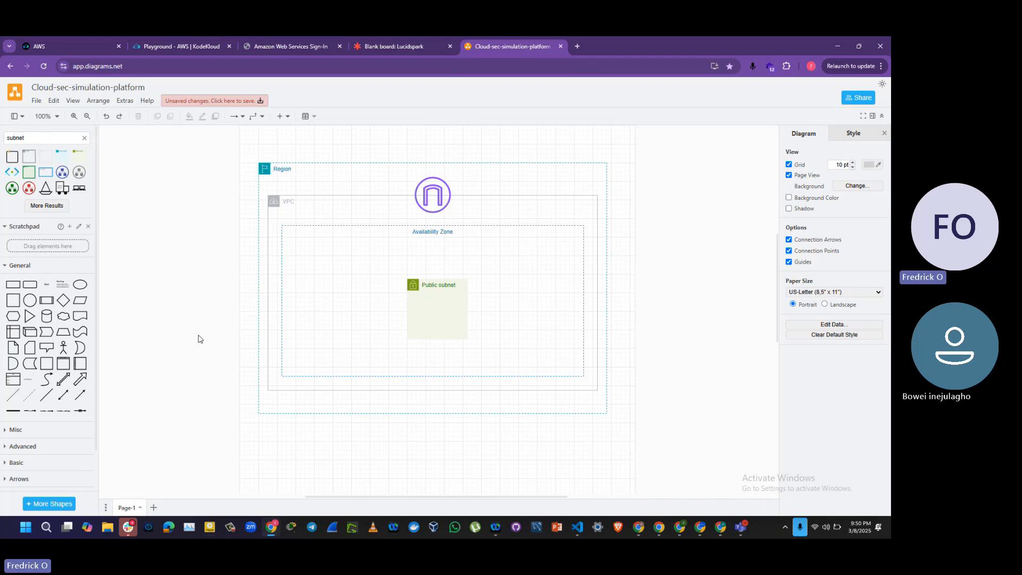
left_click(389, 317)
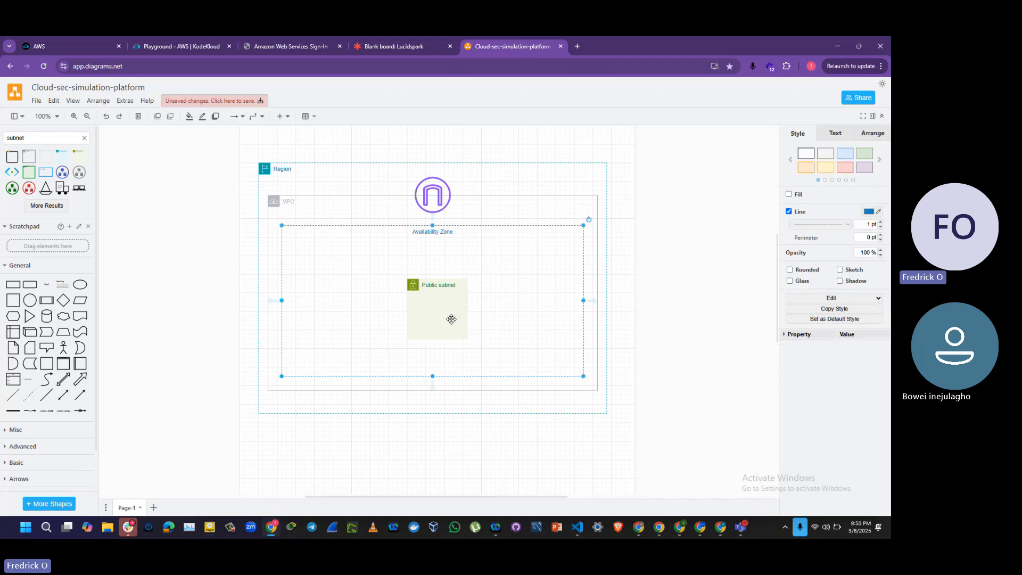
Step: Move the public subnet to the Availability Zone's upper-left area, then enlarge it to span most of the zone's width and over half its height
left_click(416, 286)
left_click_drag(422, 286, 319, 250)
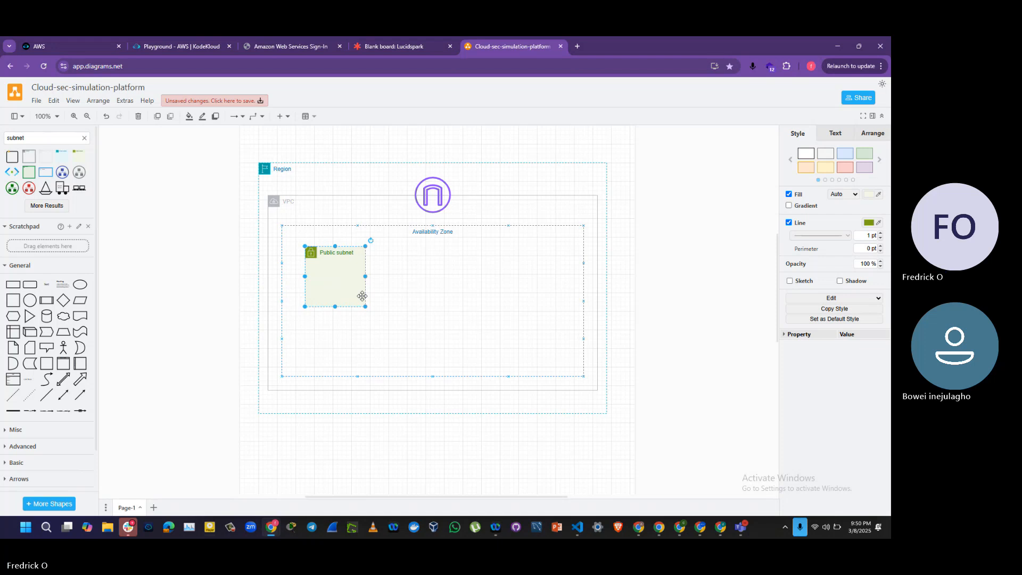
left_click_drag(368, 276, 556, 276)
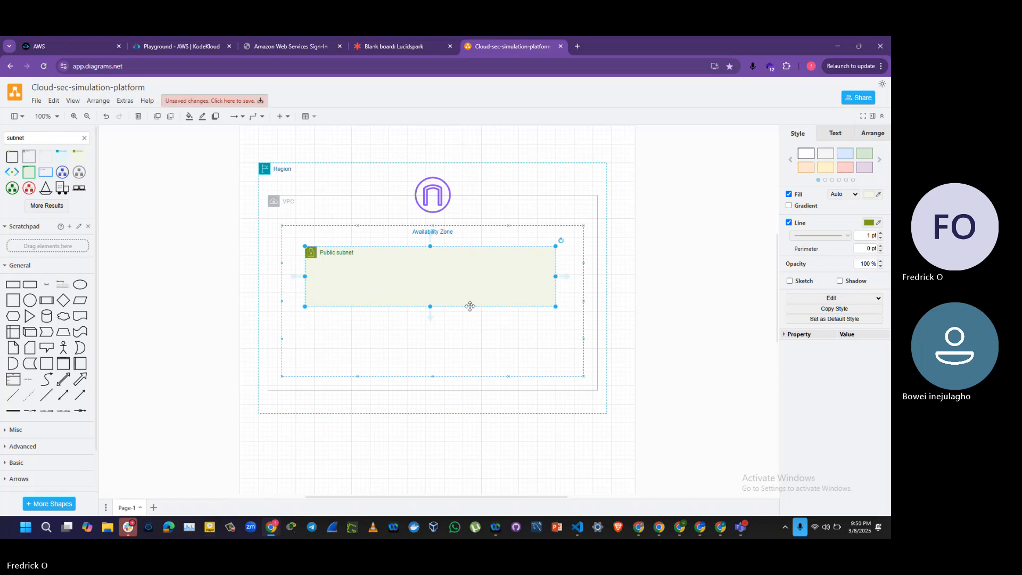
left_click_drag(428, 308, 429, 329)
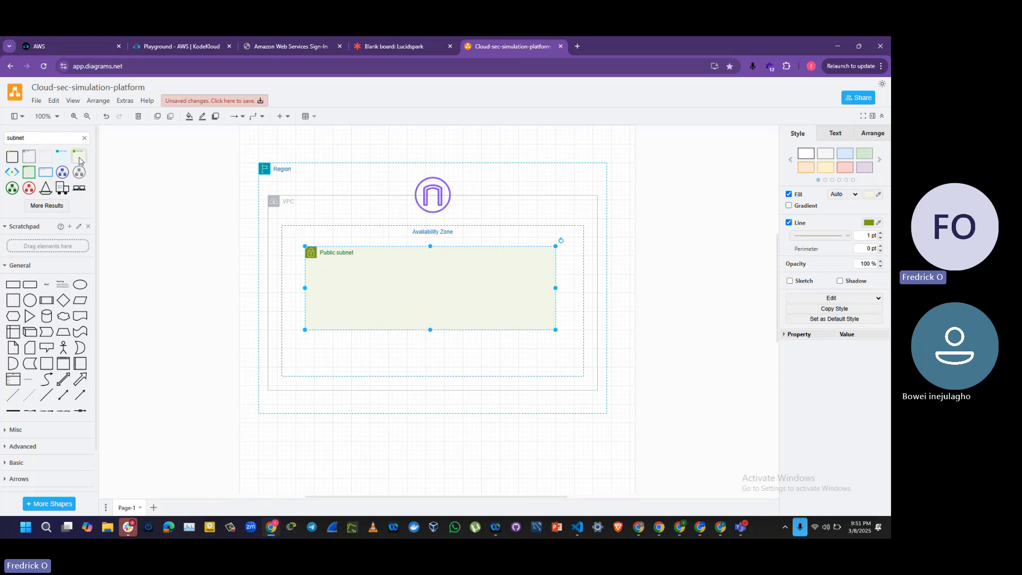
Step: Add the blue Private subnet container inside the Availability Zone and shorten it from its upper edge
left_click(61, 156)
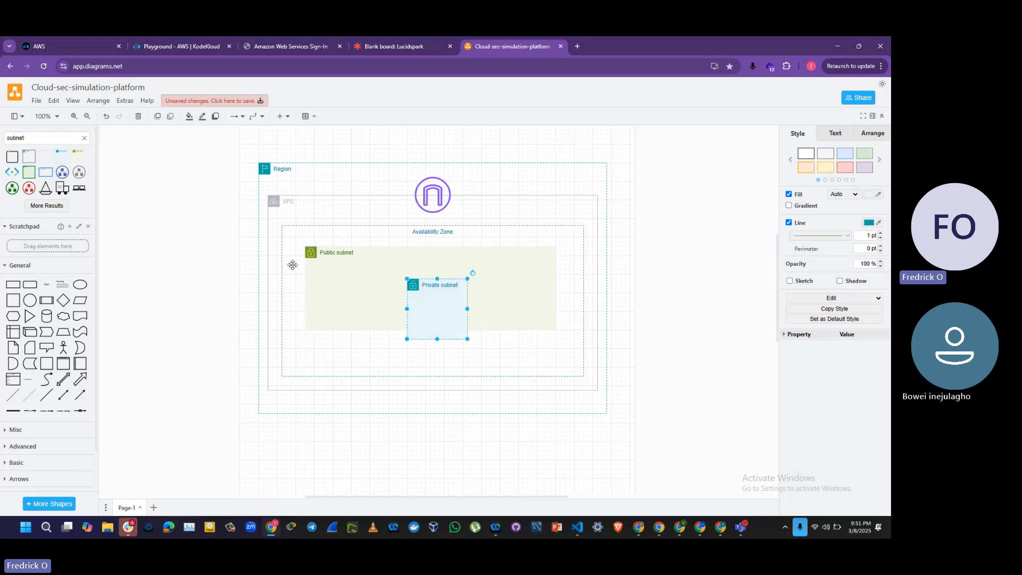
left_click(437, 287)
left_click(438, 286)
left_click_drag(438, 279, 415, 351)
left_click(417, 328)
key("ctrl+z")
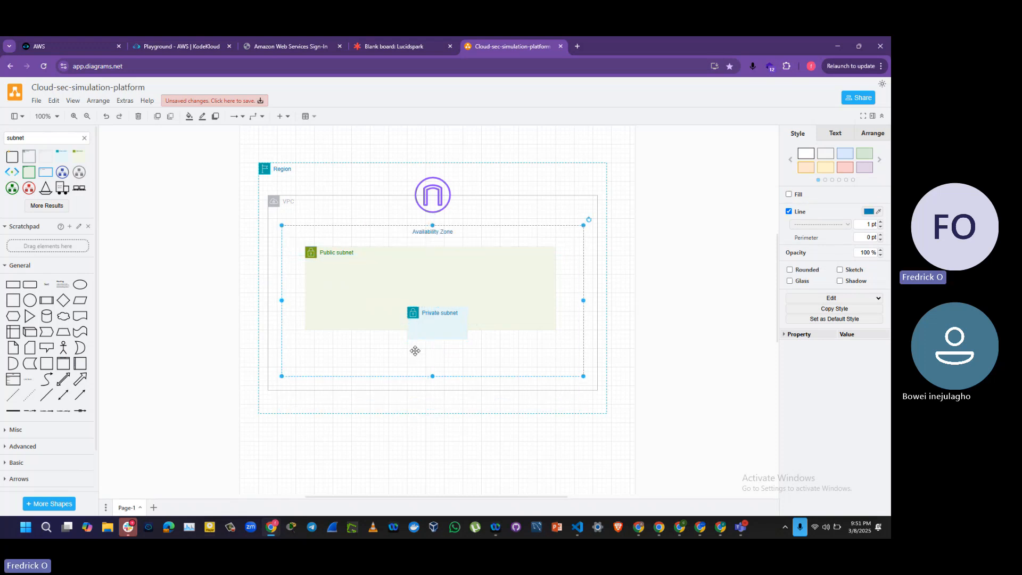
Step: Place the private subnet directly beneath the public subnet and enlarge it to the same width, ending just above the Availability Zone's lower border
left_click(424, 315)
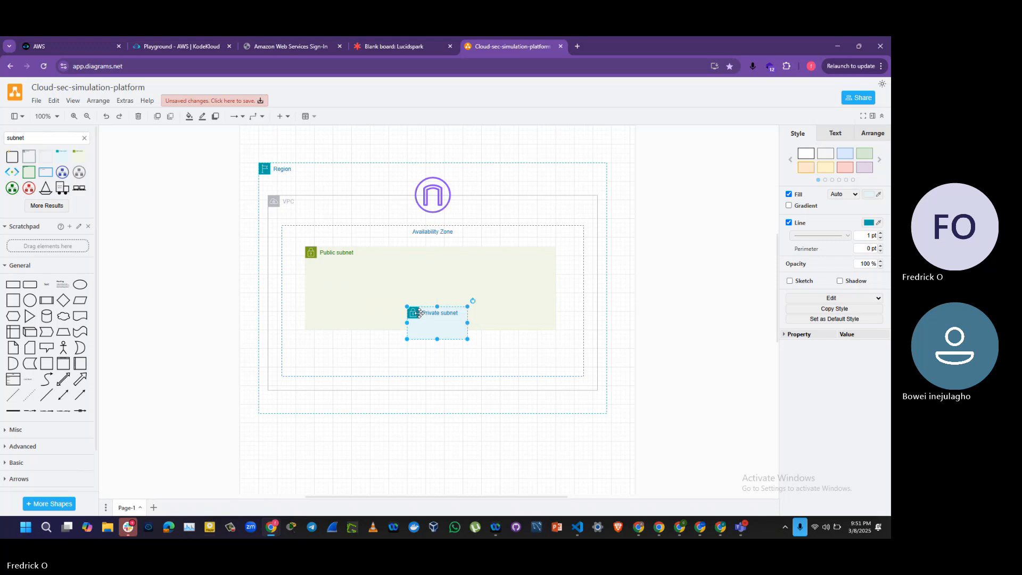
left_click_drag(418, 313, 318, 335)
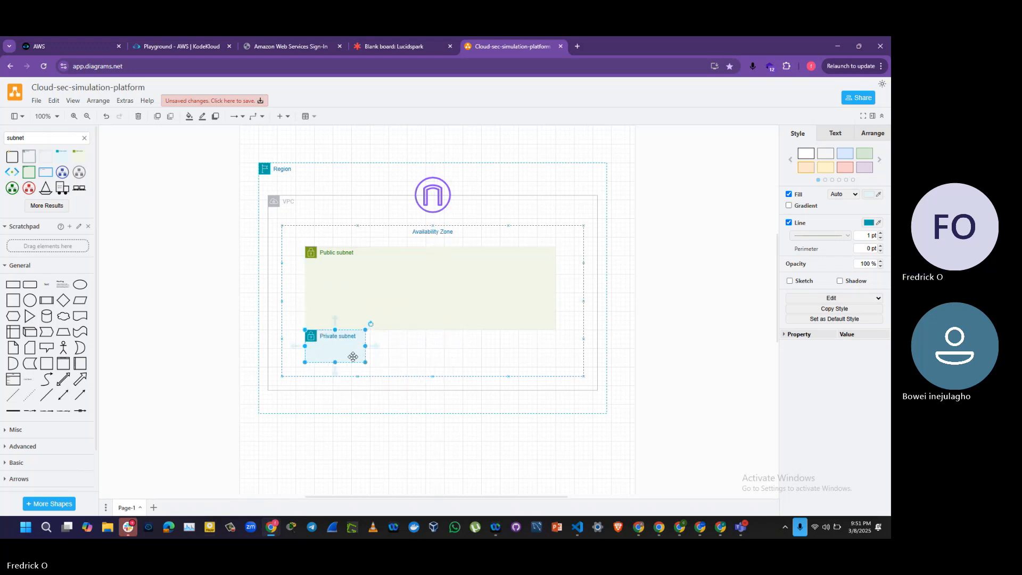
left_click_drag(365, 362, 557, 372)
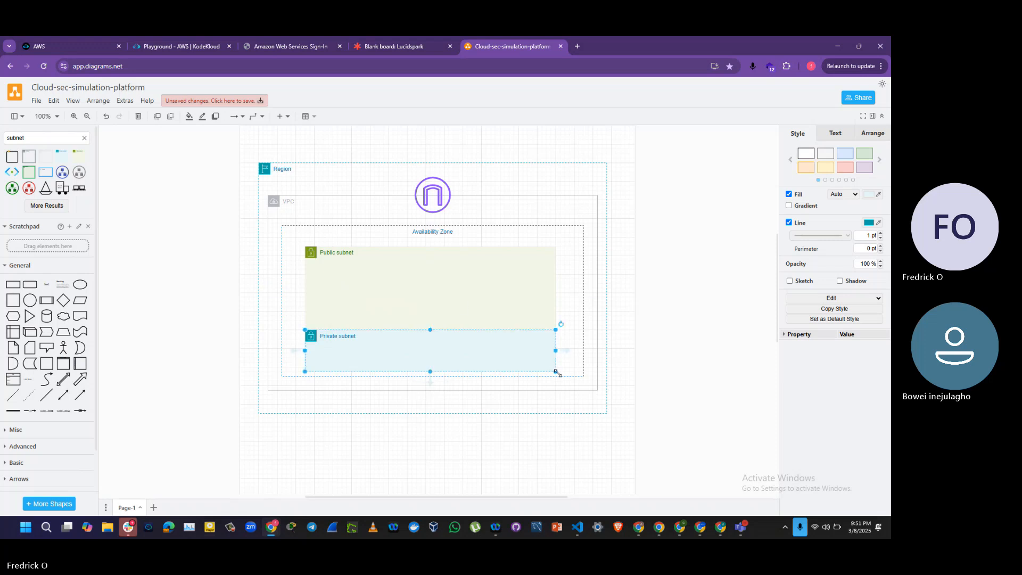
key("Escape")
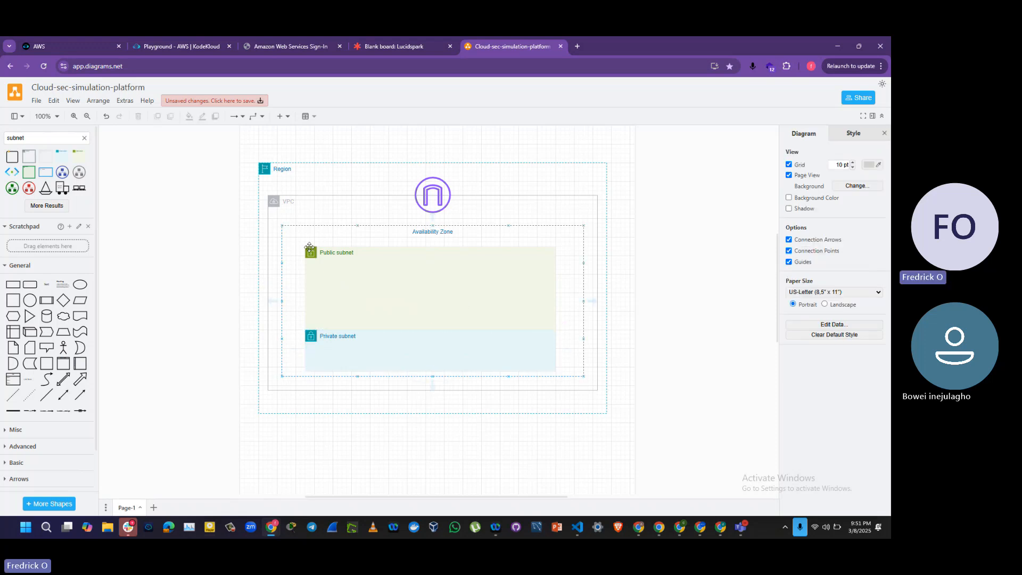
Step: Try the blue, red and purple preset styles on the Region container and apply the light orange one
left_click(322, 164)
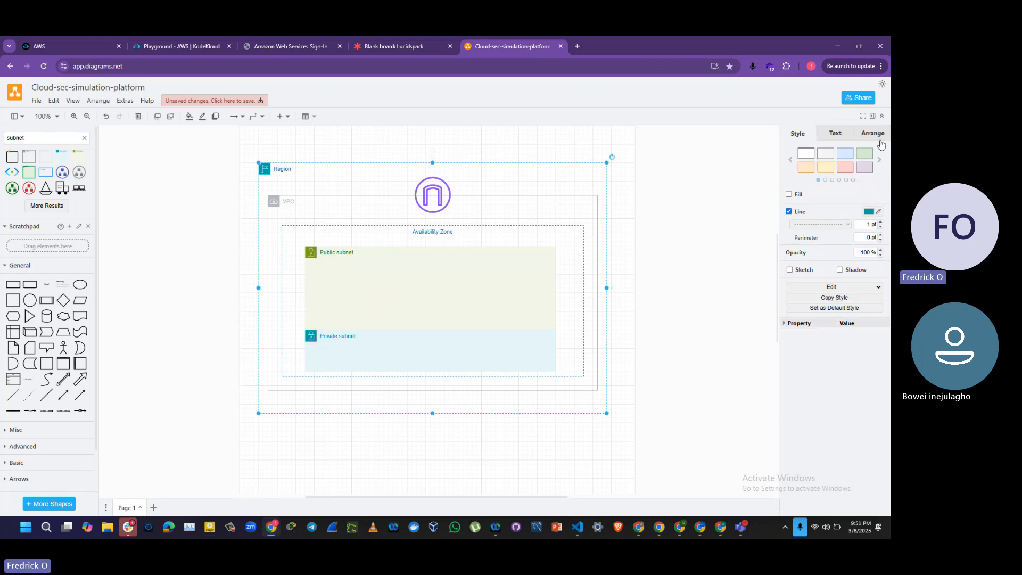
left_click(844, 154)
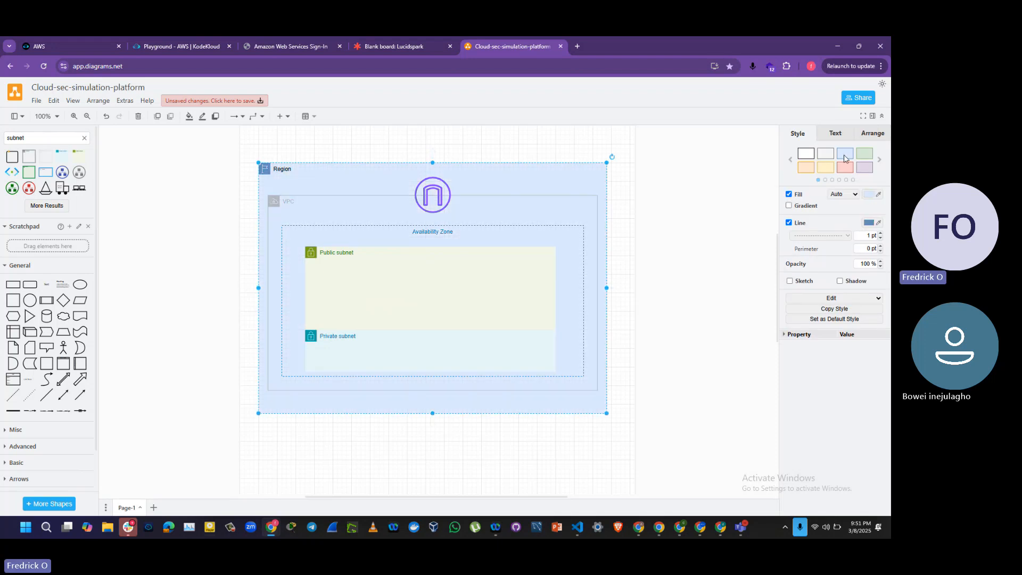
left_click(847, 169)
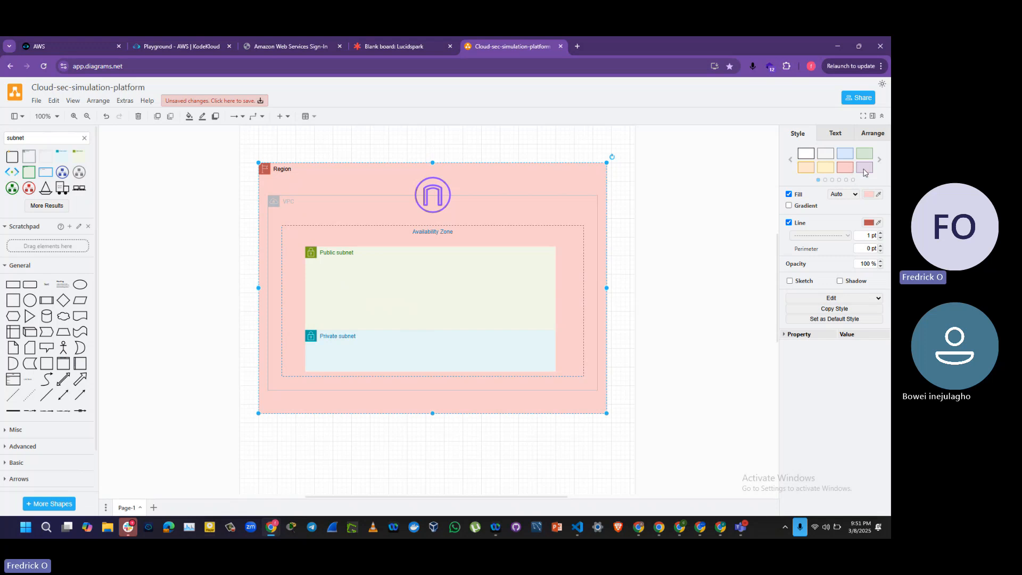
left_click(865, 170)
left_click(807, 170)
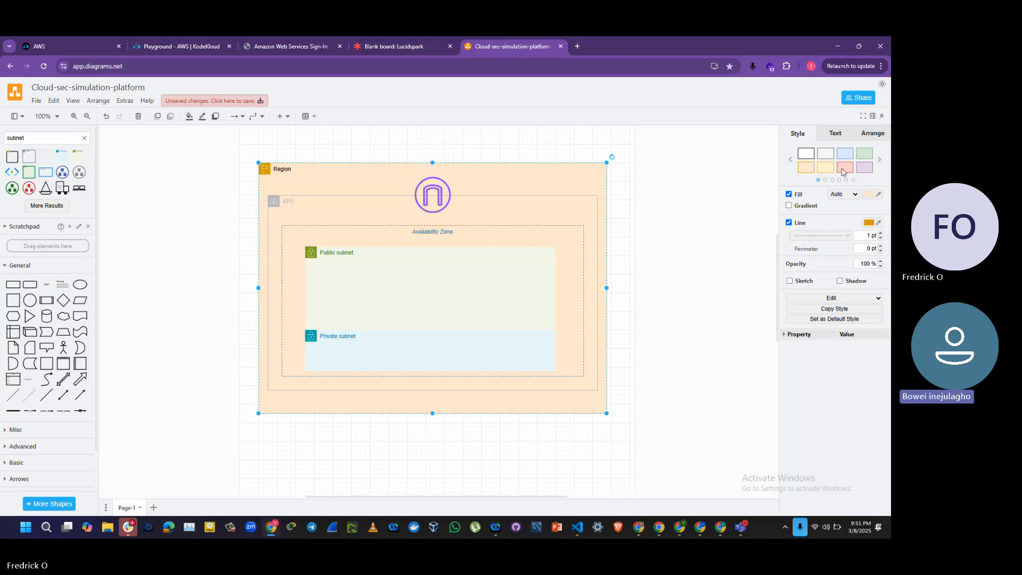
Step: Try the light grey, blue, green and orange preset styles on the Region container
left_click(826, 155)
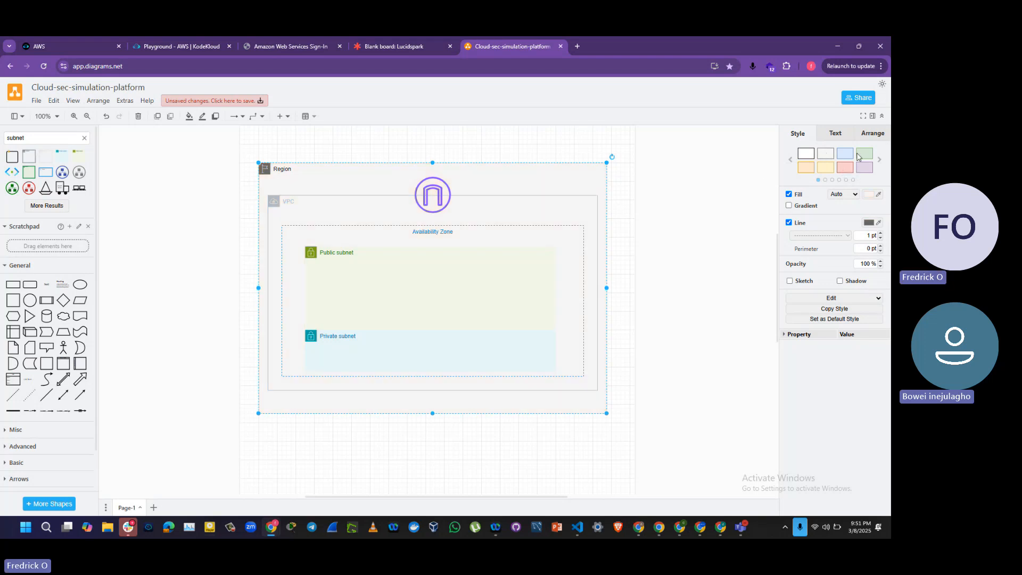
left_click(850, 155)
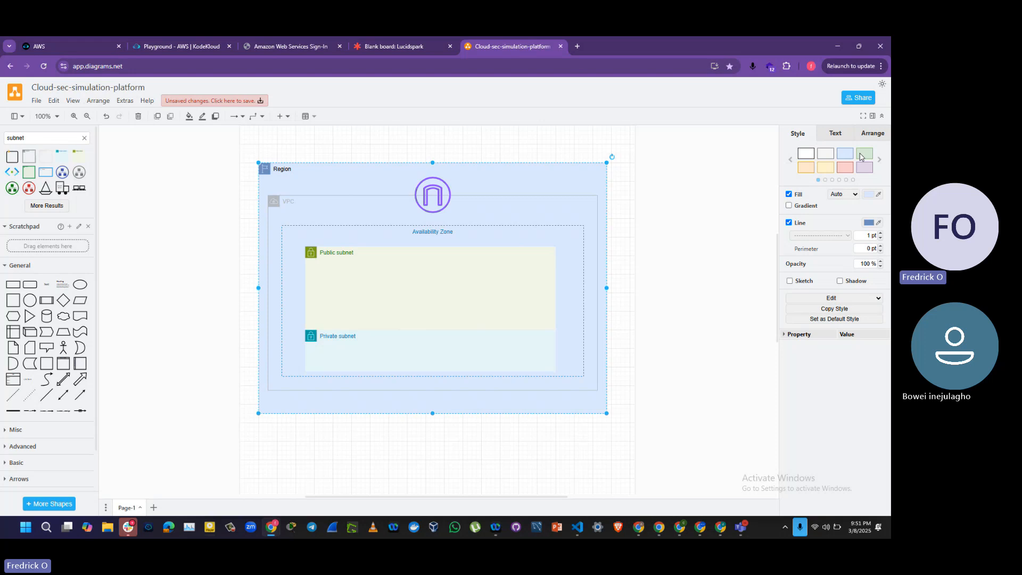
left_click(861, 156)
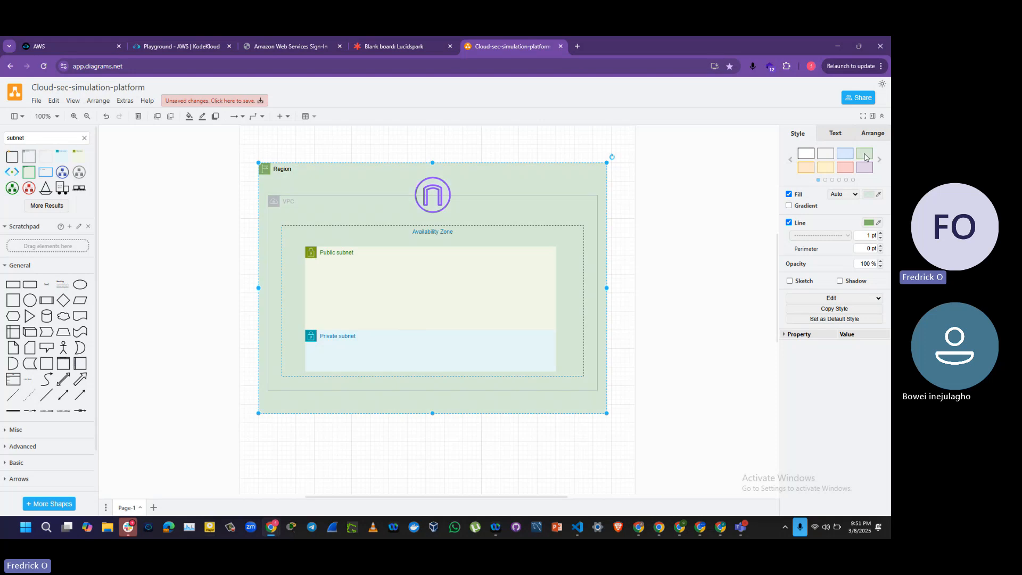
left_click(801, 168)
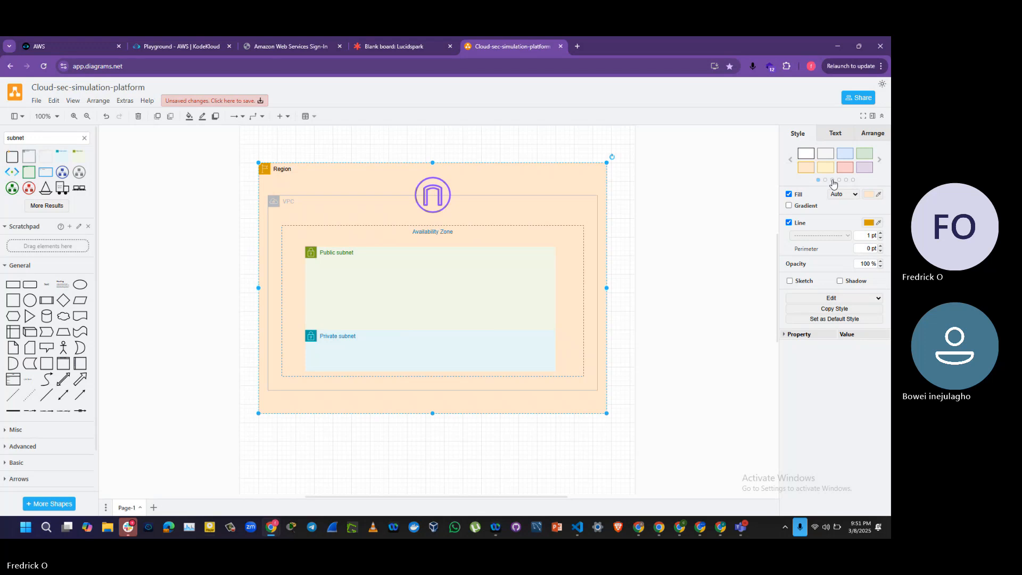
Step: Try the saturated slate, purple, yellow, brown and red preset styles on the Region container
left_click(832, 180)
left_click(827, 168)
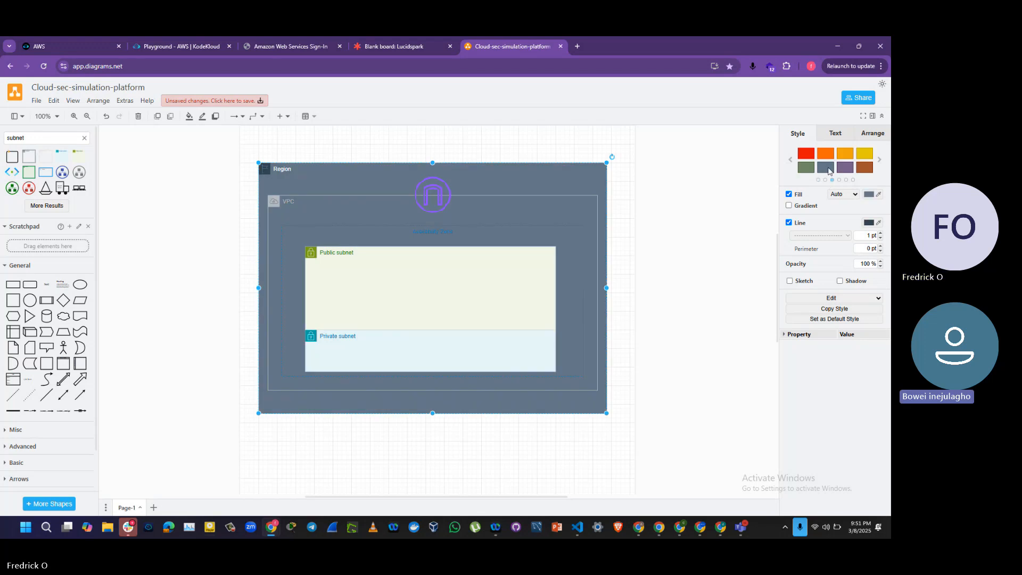
left_click(846, 168)
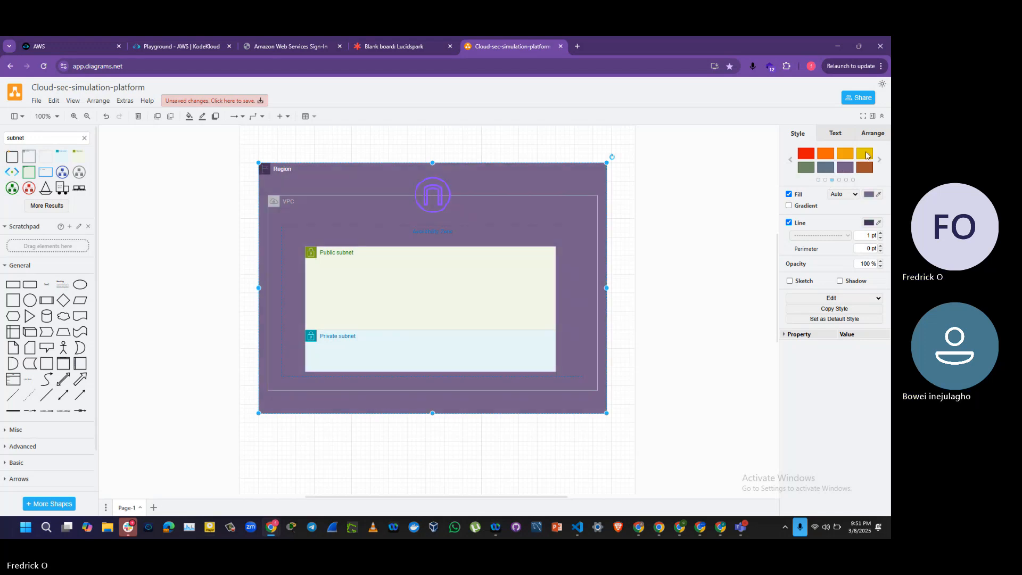
left_click(864, 153)
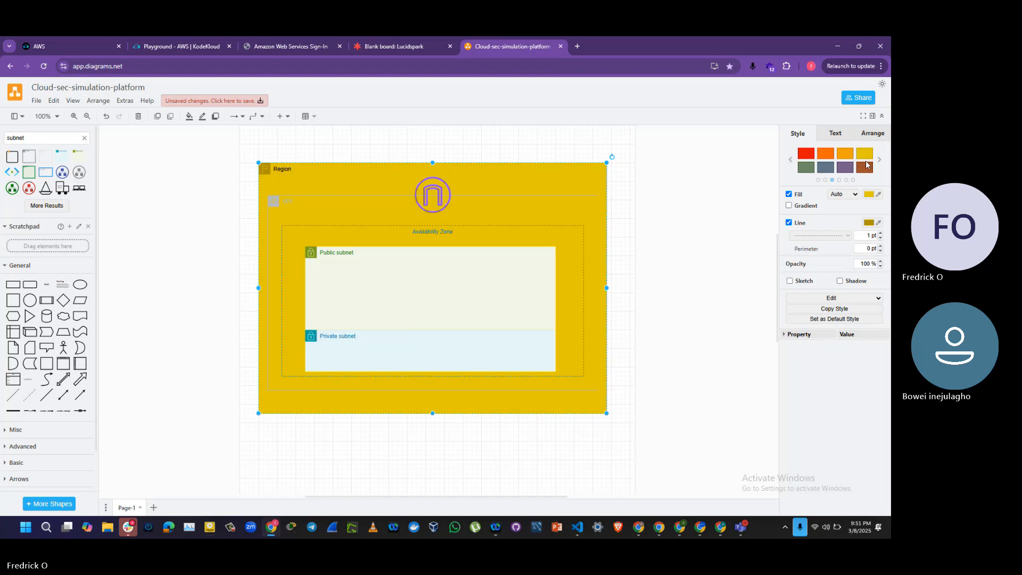
left_click(865, 167)
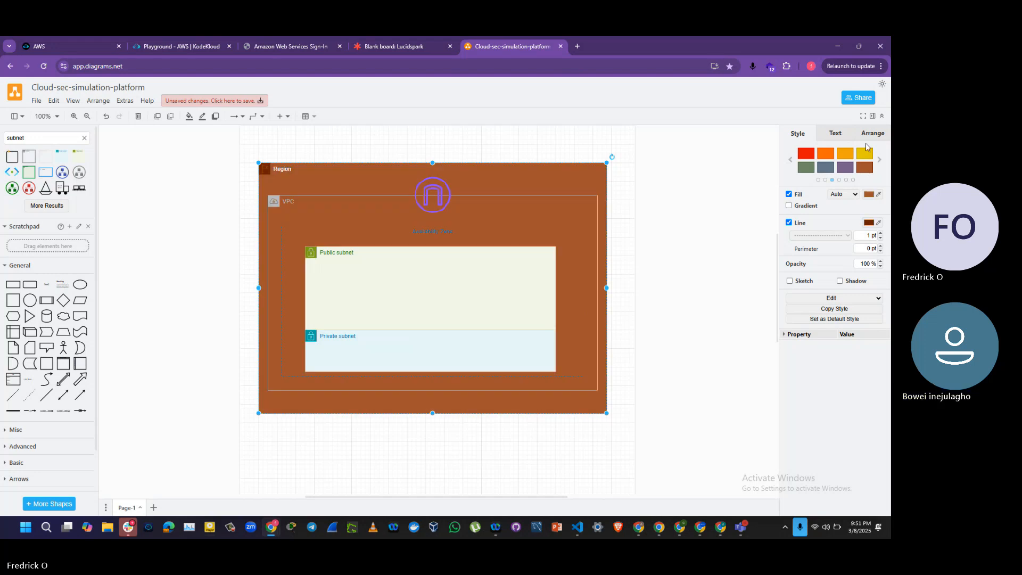
left_click(865, 153)
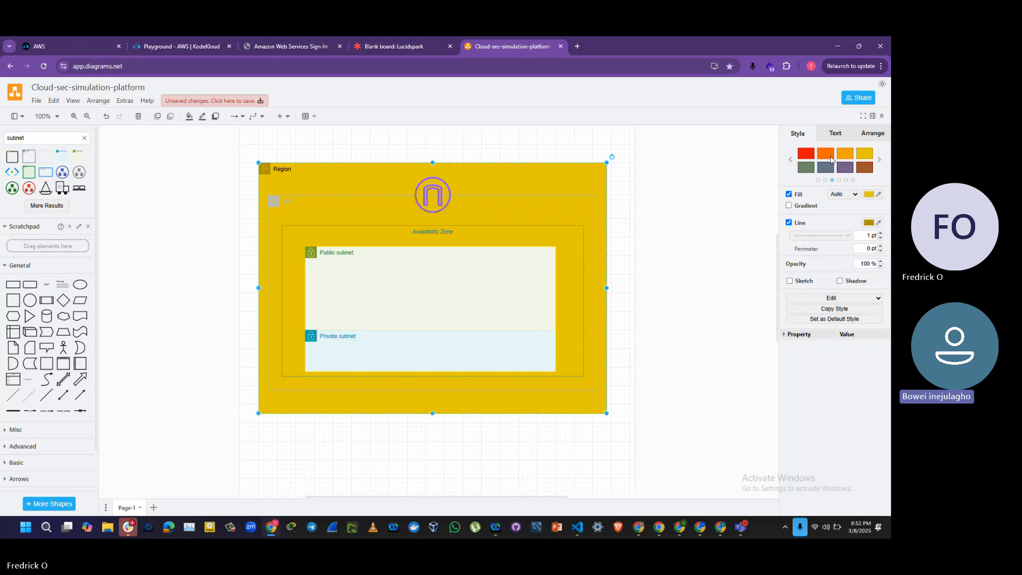
left_click(811, 158)
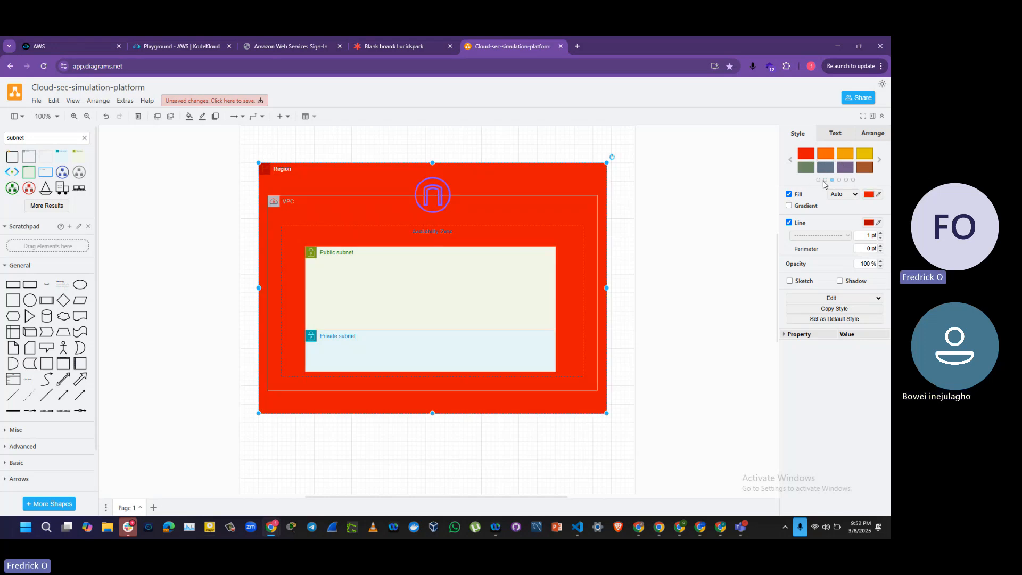
Step: Try the solid green preset on the Region container, apply the white one with a black outline, and deselect the container
left_click(825, 180)
left_click(826, 156)
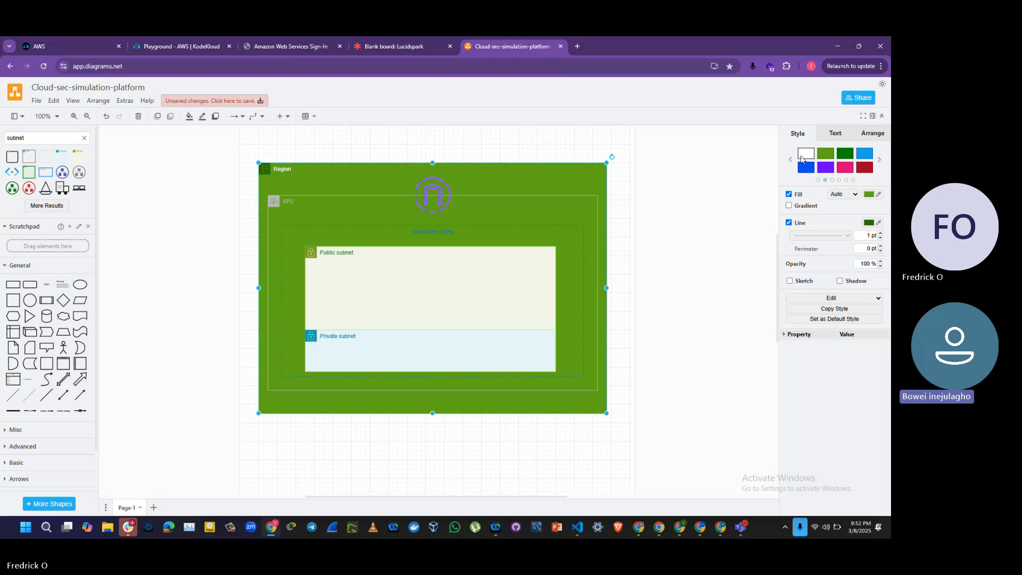
left_click(802, 160)
left_click(822, 158)
left_click(806, 153)
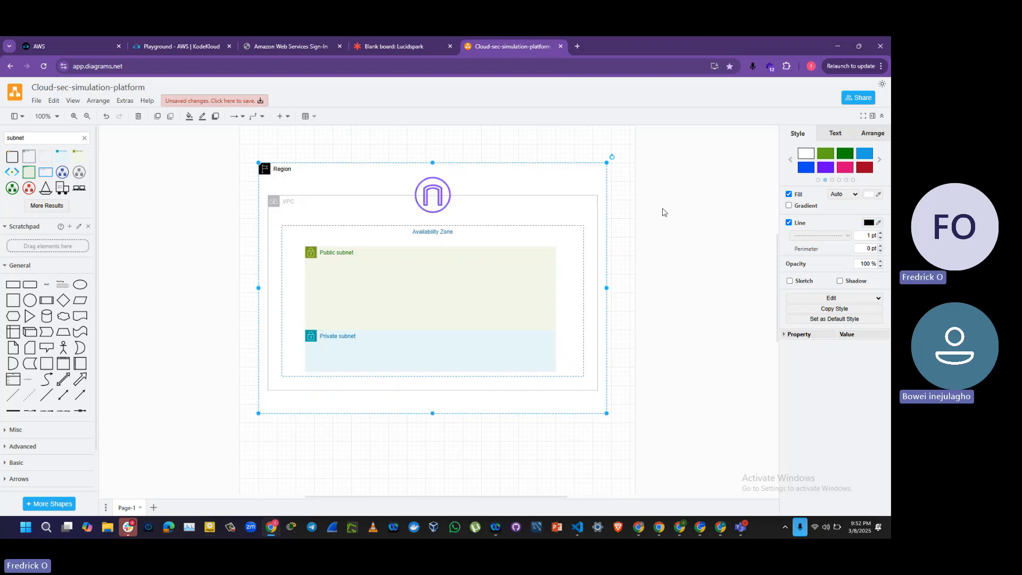
left_click(131, 288)
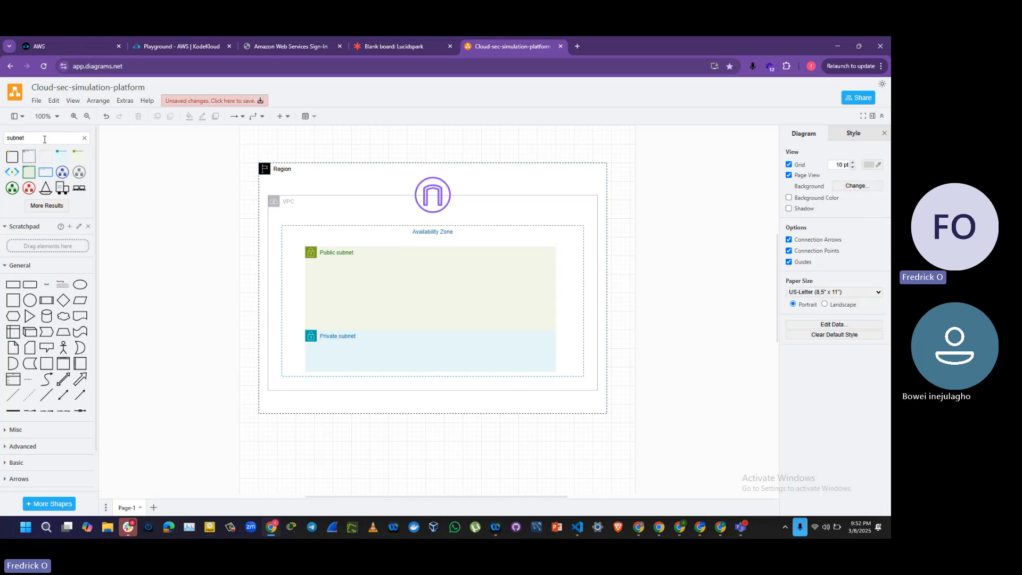
Step: Search the shape library for "ec2" and place an orange EC2 icon in the public subnet's left part
left_click_drag(44, 140, 1, 139)
type("ec2")
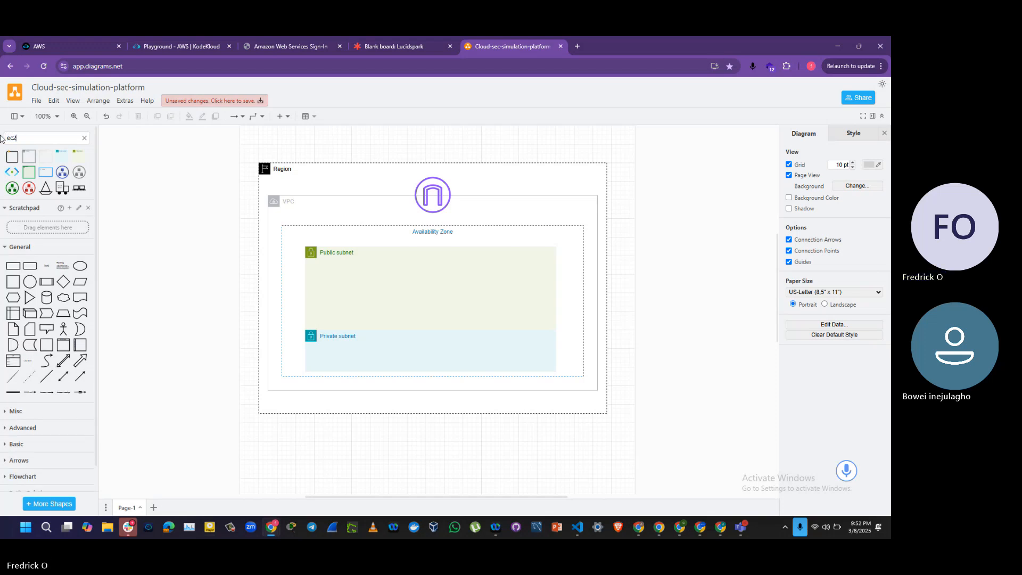
key("Return")
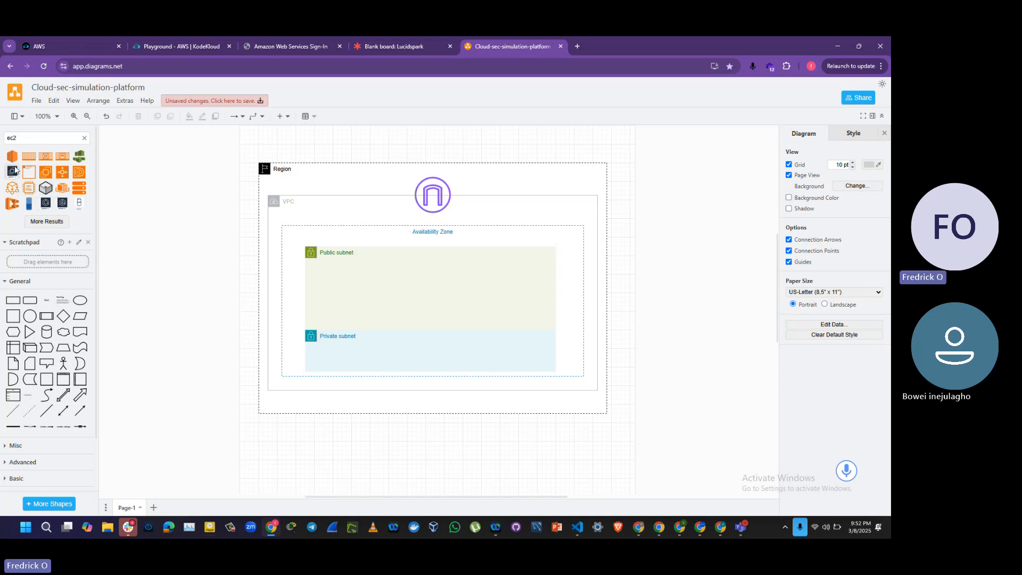
left_click(47, 174)
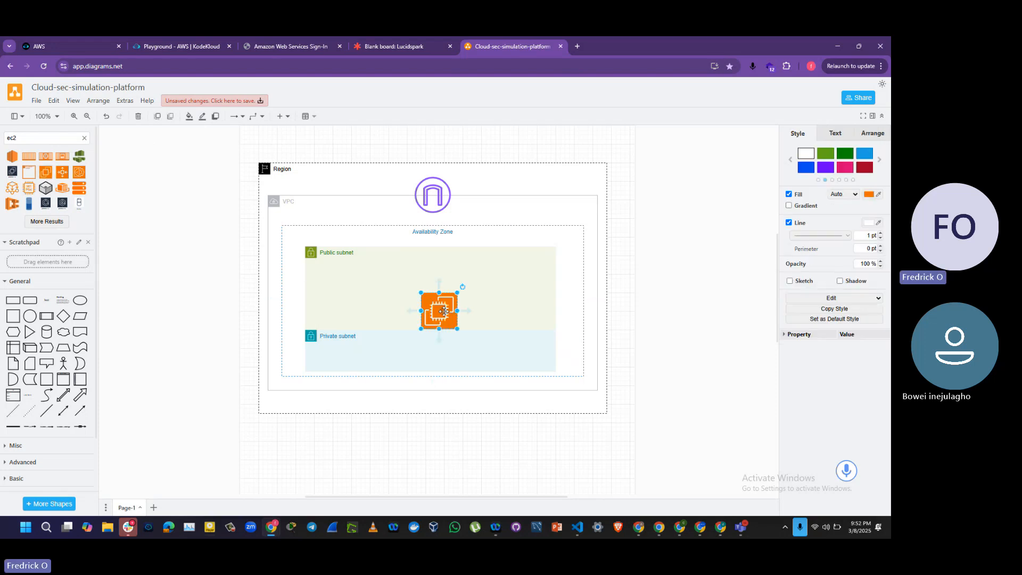
left_click_drag(441, 309, 351, 287)
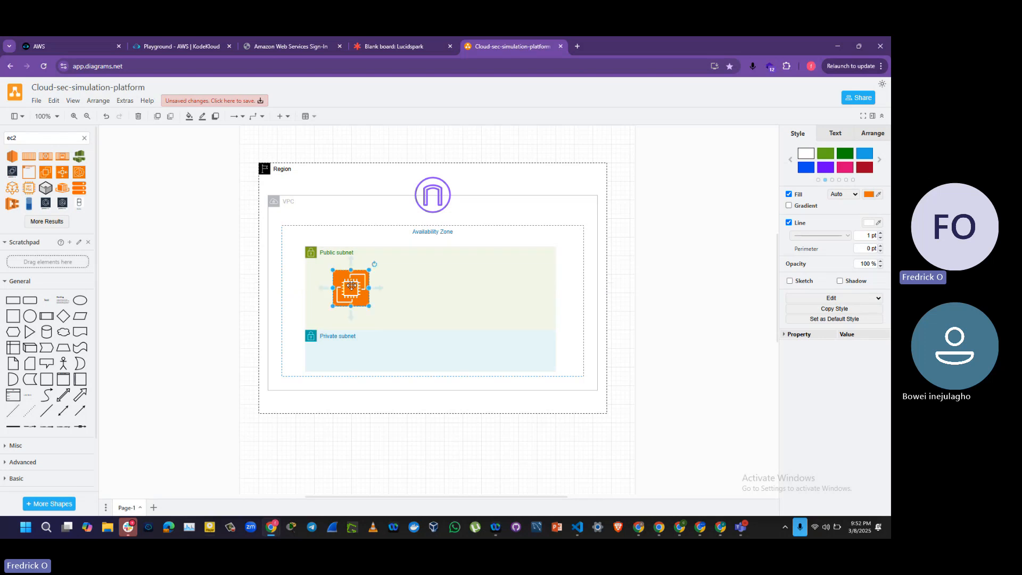
Step: Duplicate the EC2 icon twice, placing the copies in the public subnet's middle and right parts, level with the original
left_click_drag(351, 286, 430, 287)
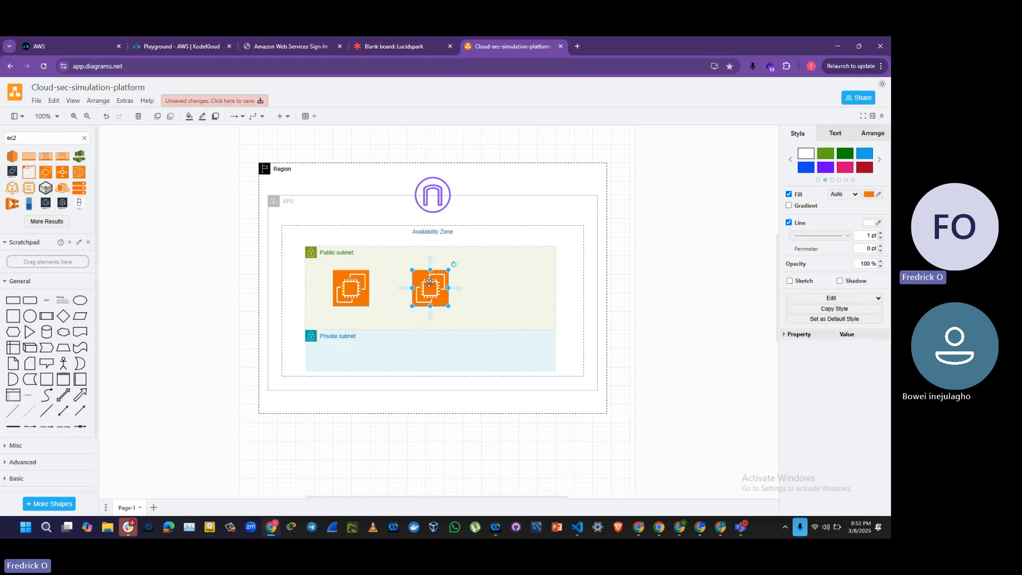
key("ctrl+d")
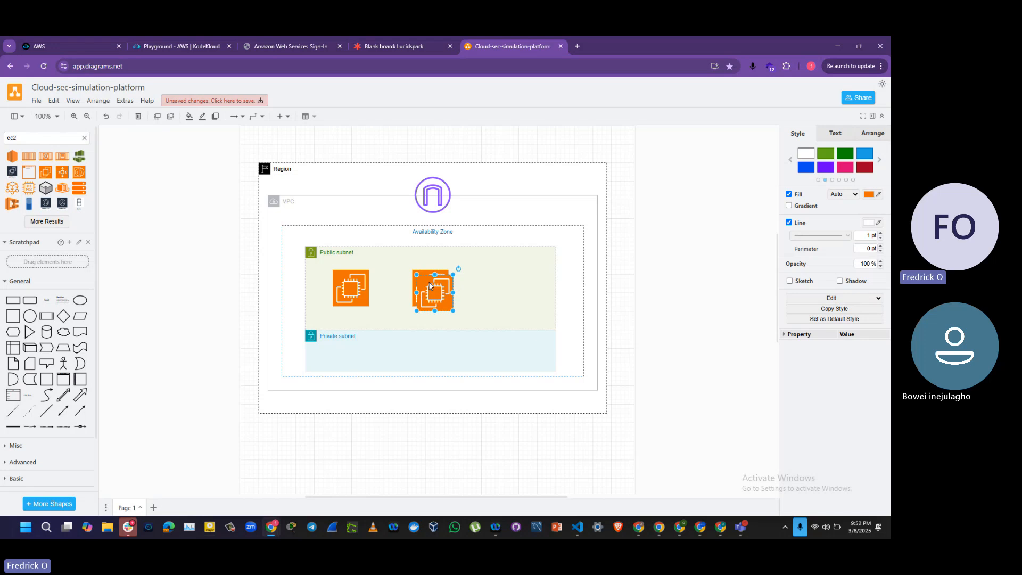
left_click_drag(431, 286, 508, 276)
left_click(412, 296, "shift")
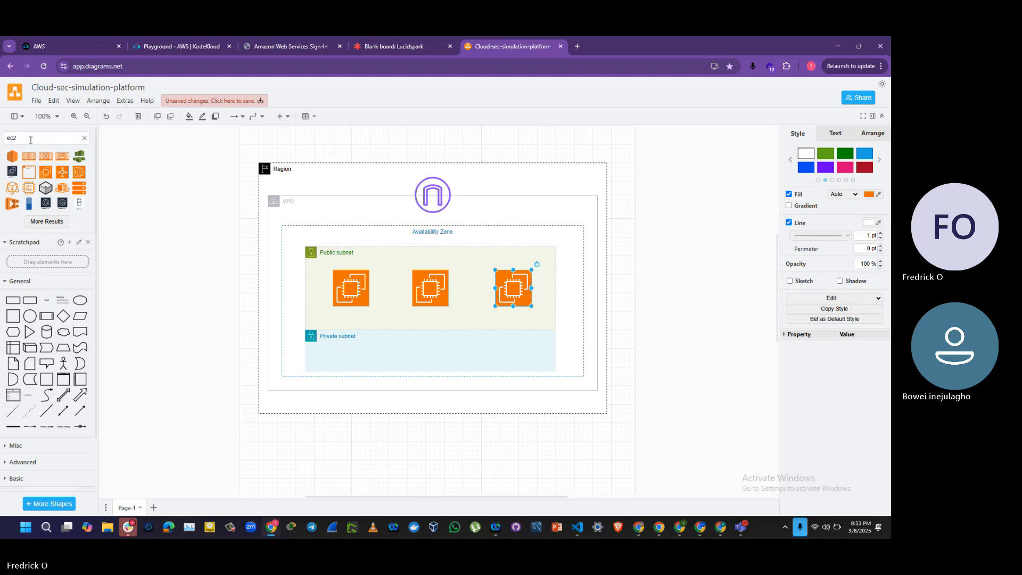
Step: Search the shape library for "rds" and place an RDS Instance icon in the private subnet, directly below the middle EC2 icon
left_click_drag(32, 137, 1, 149)
type("r")
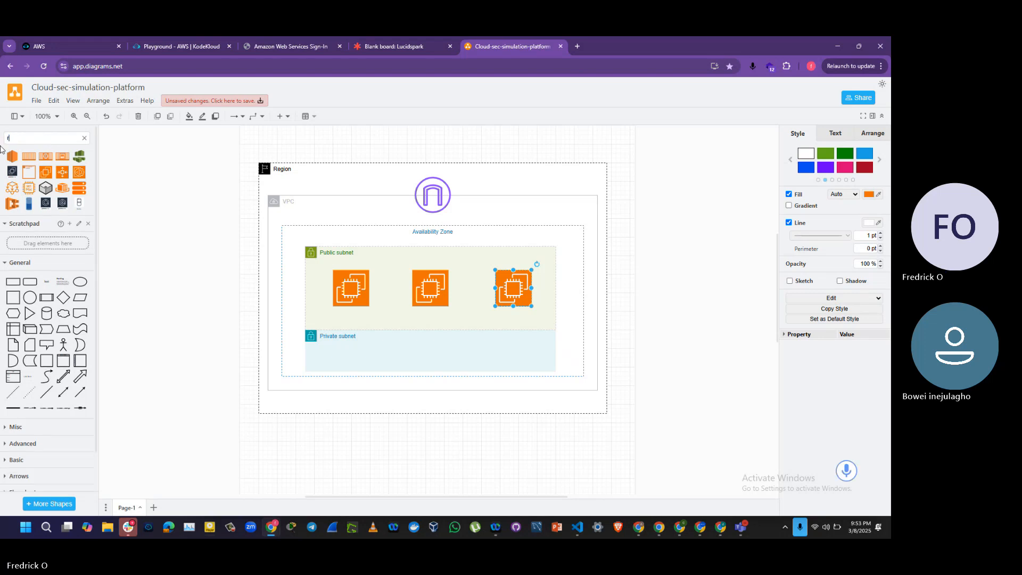
type("ds")
key("Return")
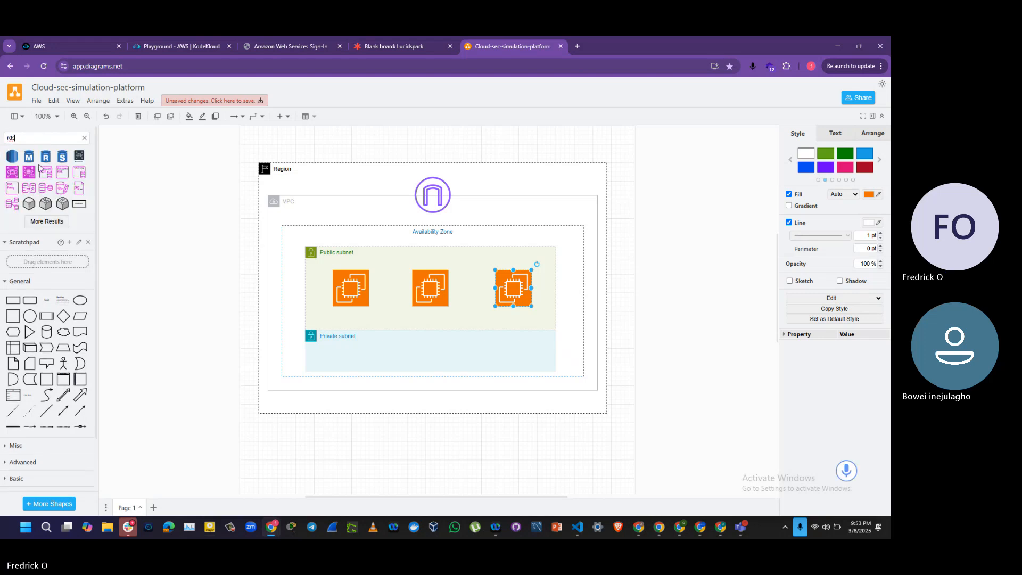
mouse_move(47, 162)
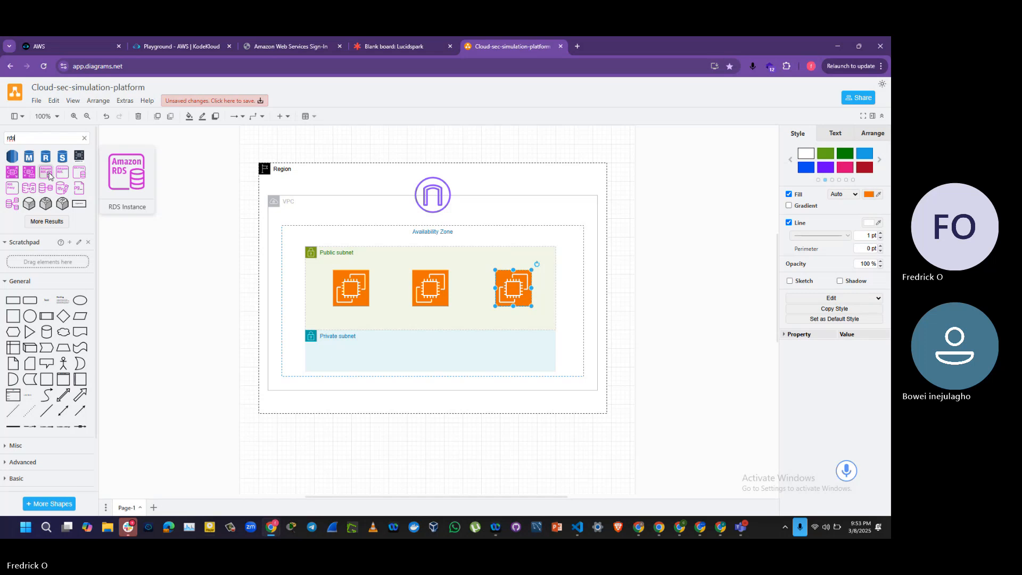
left_click_drag(49, 175, 434, 353)
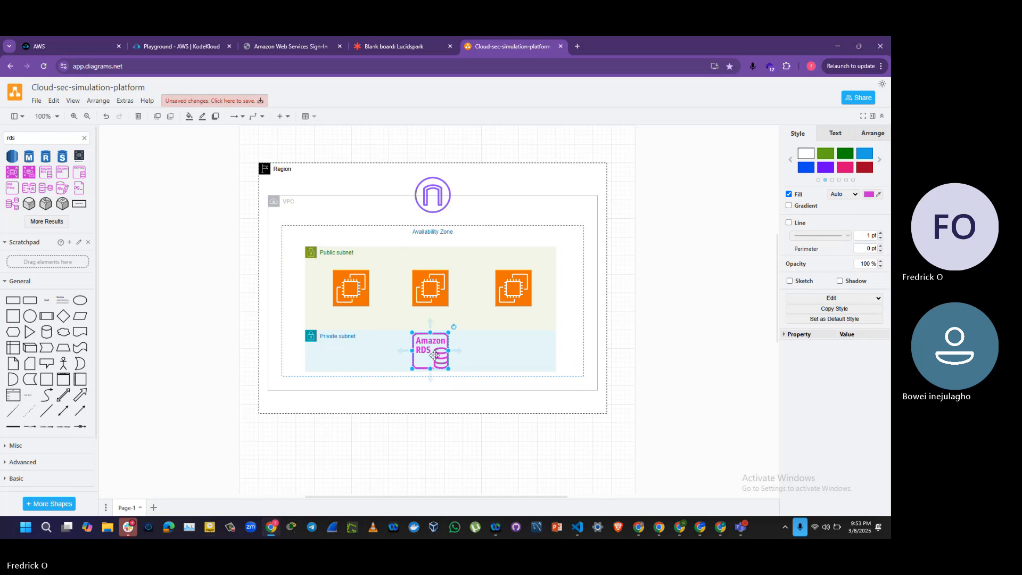
left_click(223, 342)
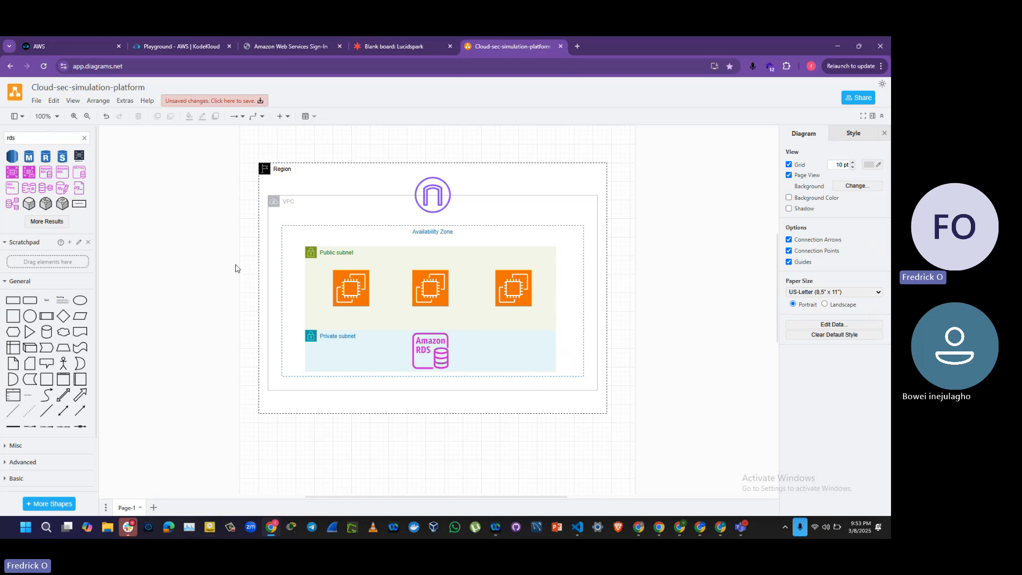
Step: Add a text label reading "Defense PC" beneath the middle EC2 icon
left_click(47, 302)
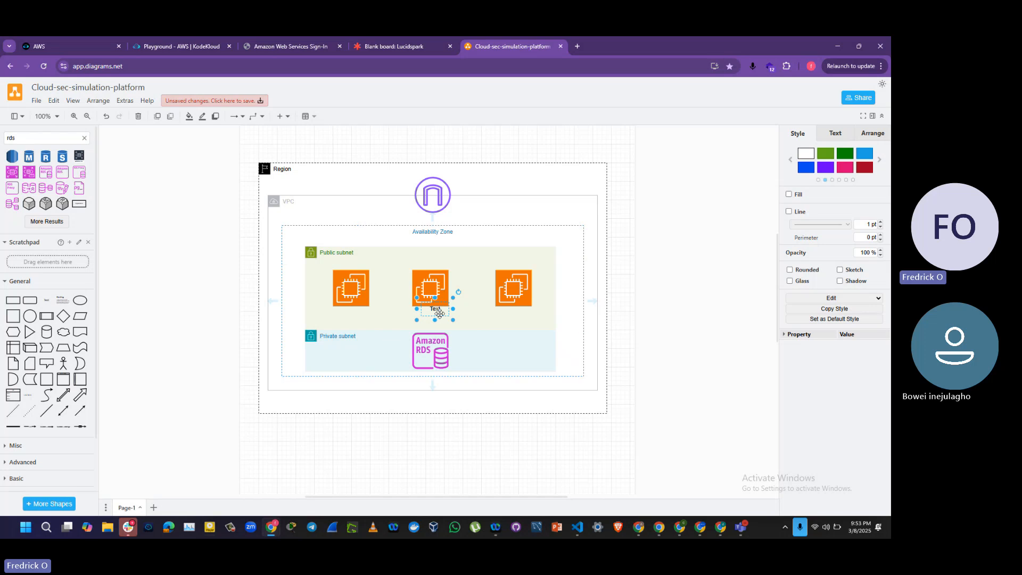
double_click(437, 314)
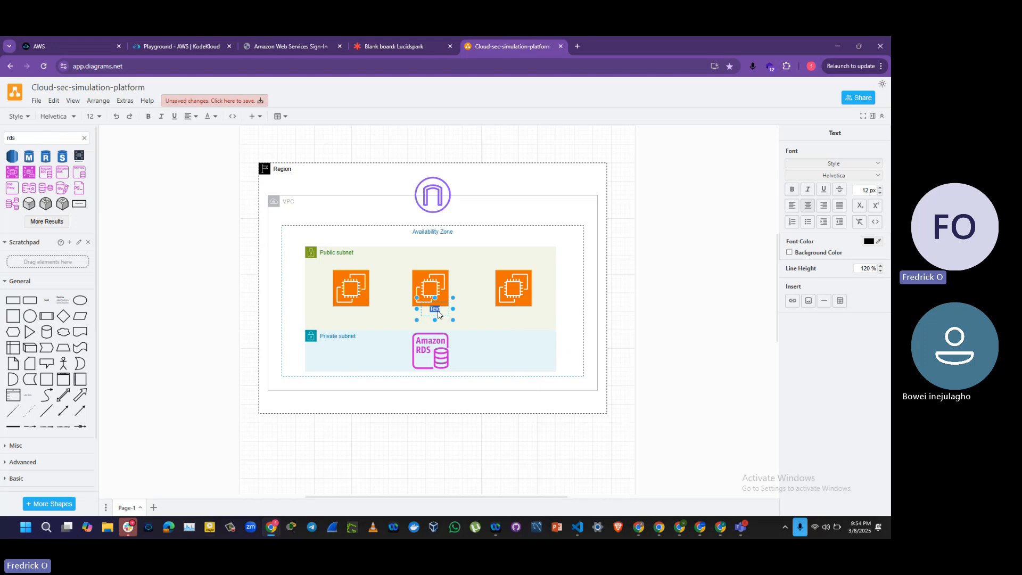
type("Defense")
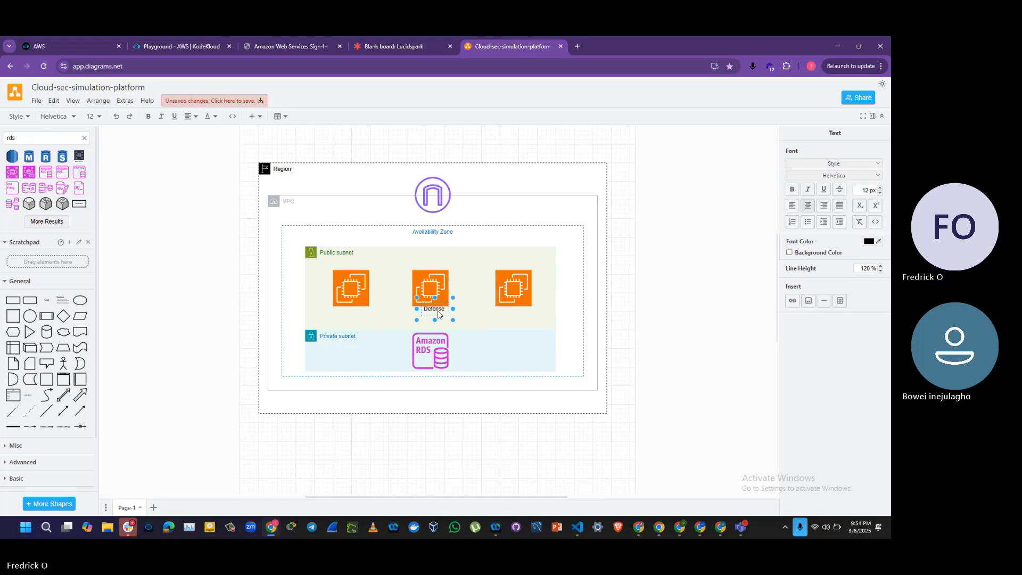
type(" System")
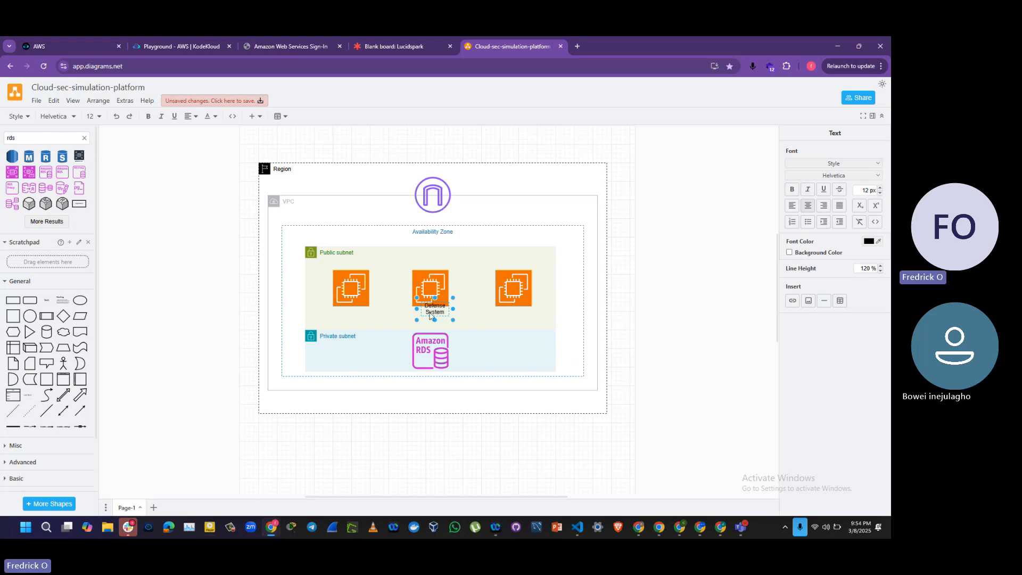
key("BackSpace")
key("BackSpace")
key("BackSpace")
key("BackSpace")
key("BackSpace")
key("BackSpace")
type("F")
type("C")
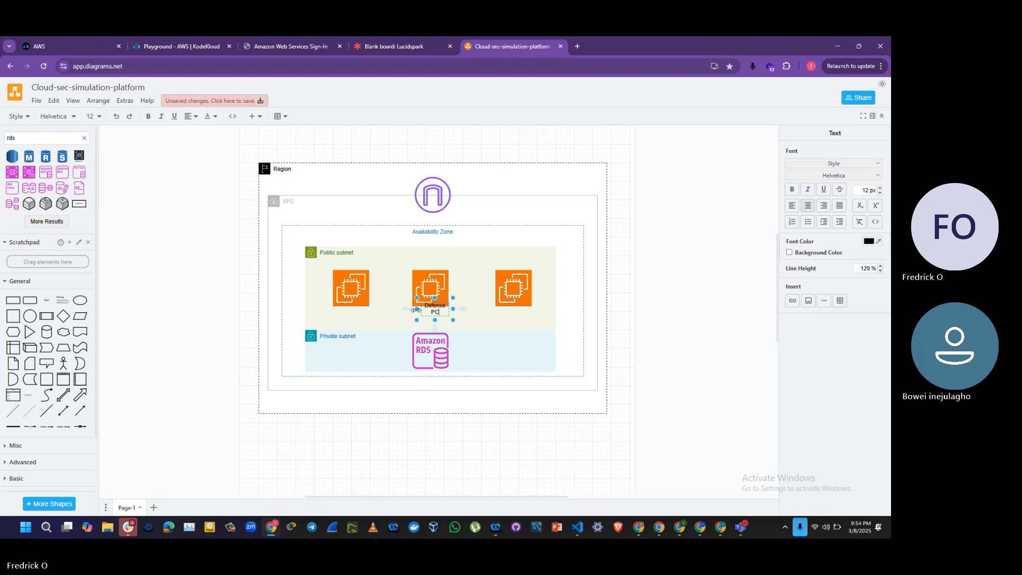
left_click(416, 310)
Step: Copy the "Defense PC" label beneath the rightmost EC2 icon and change the copy's text to "Attack PC"
left_click_drag(416, 310, 519, 315)
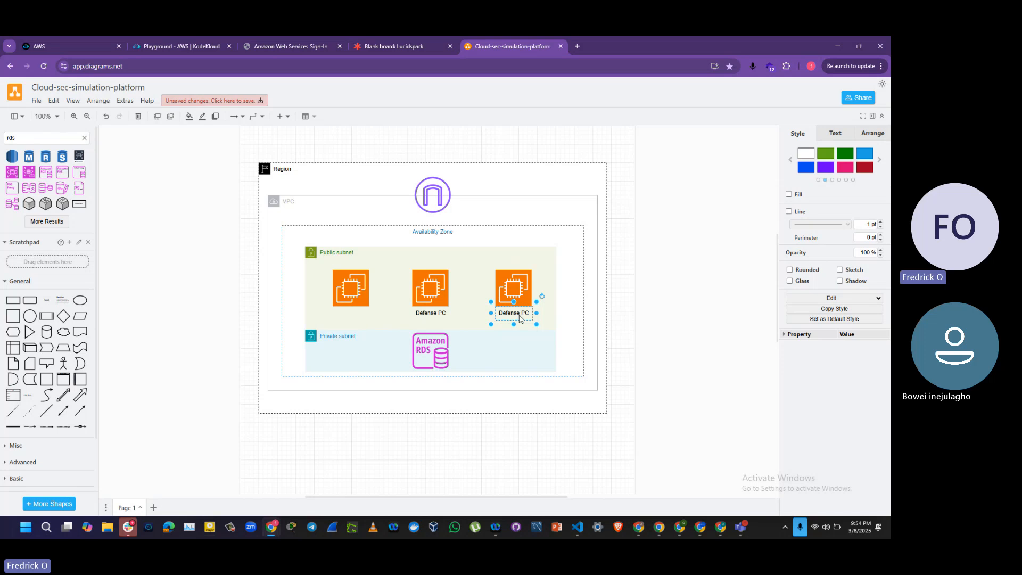
double_click(520, 317)
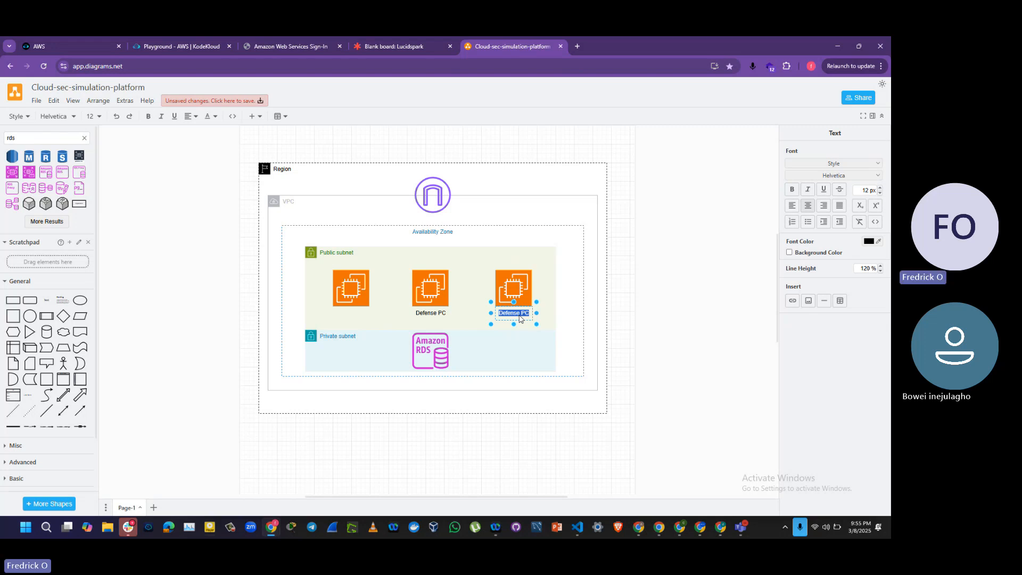
type("A")
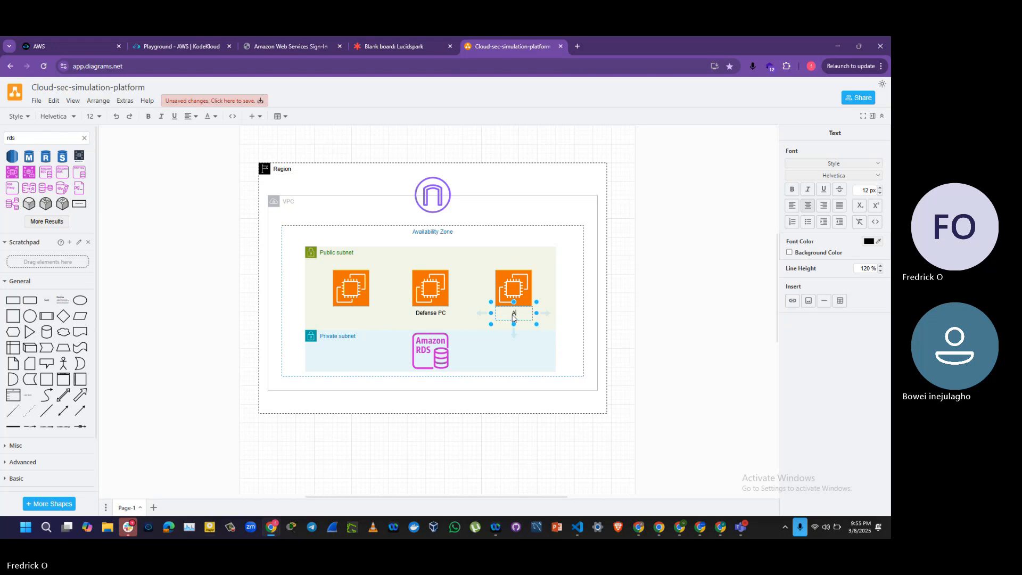
type("ttack ")
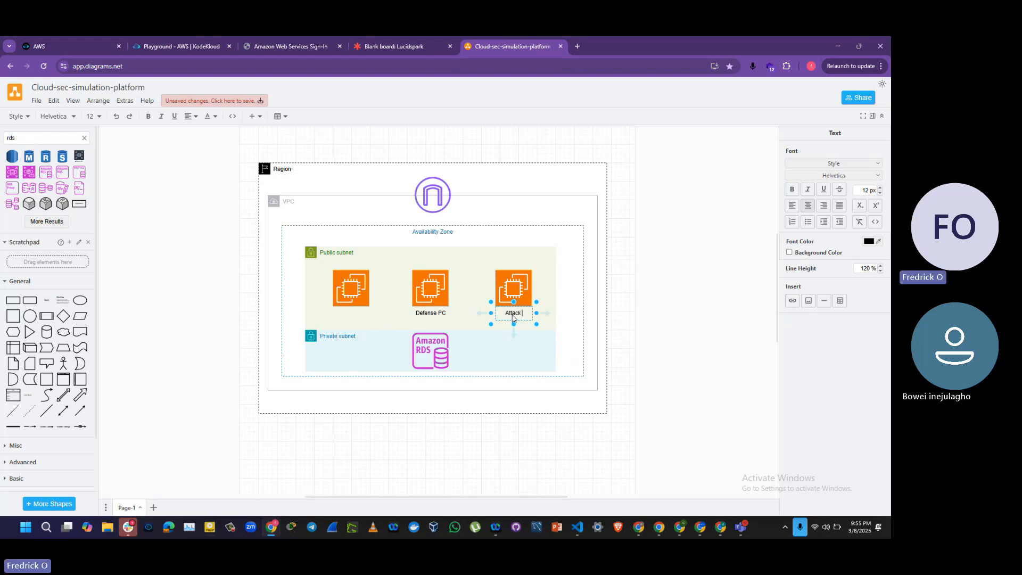
type("P")
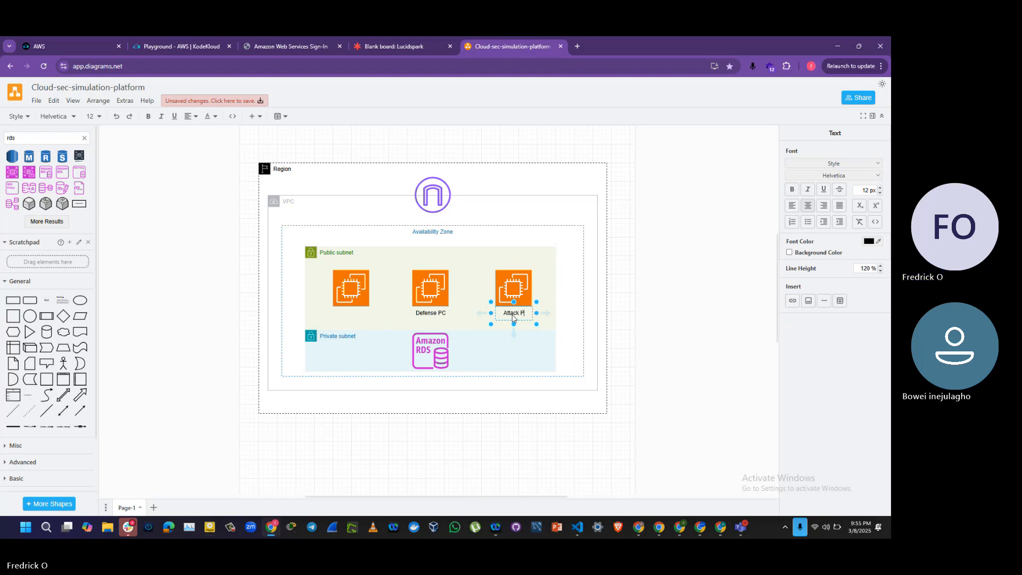
type("C")
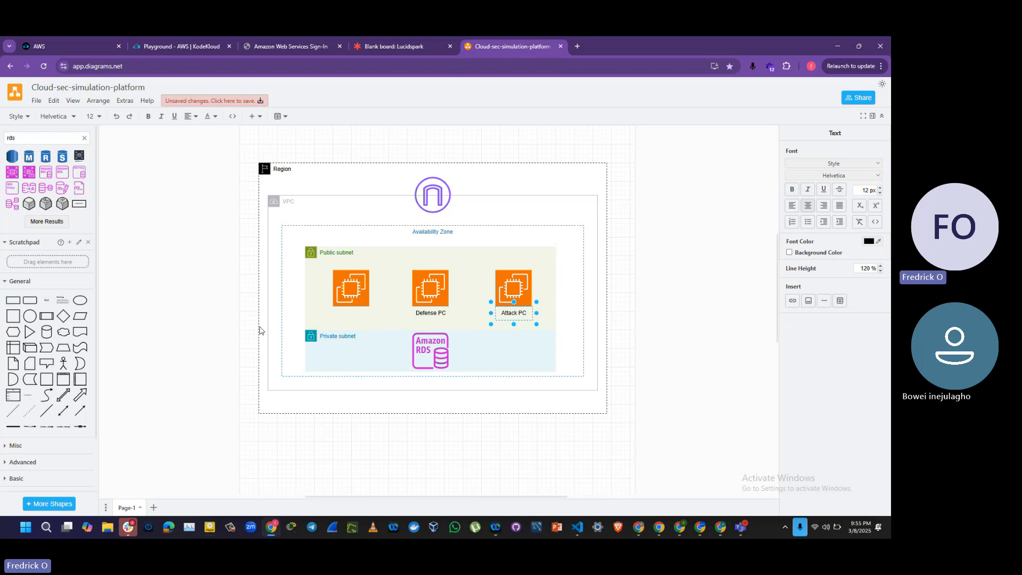
left_click(210, 331)
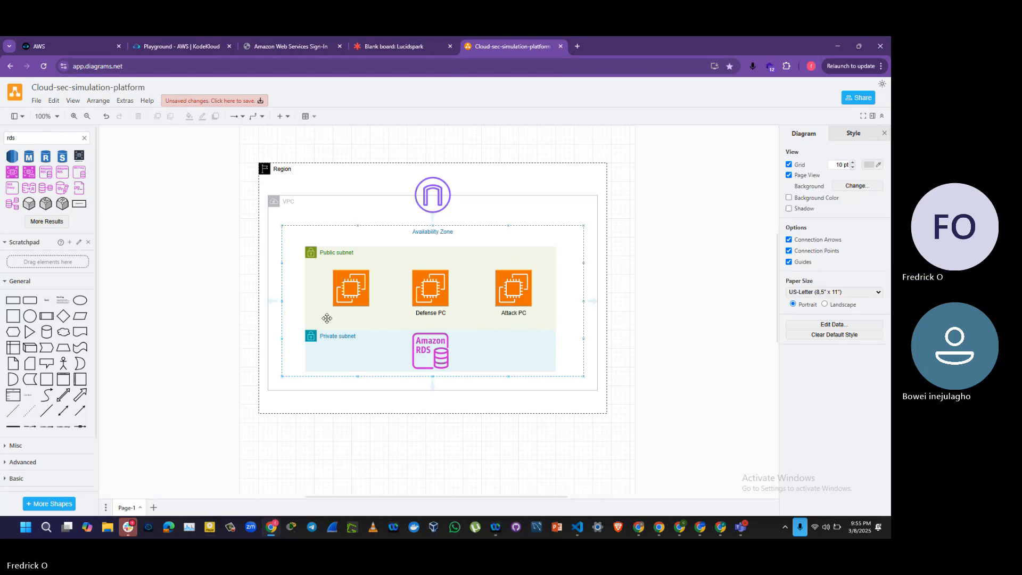
Step: Copy the "Attack PC" label beneath the leftmost EC2 icon and change the copy's text to "Detection PC"
left_click(516, 315)
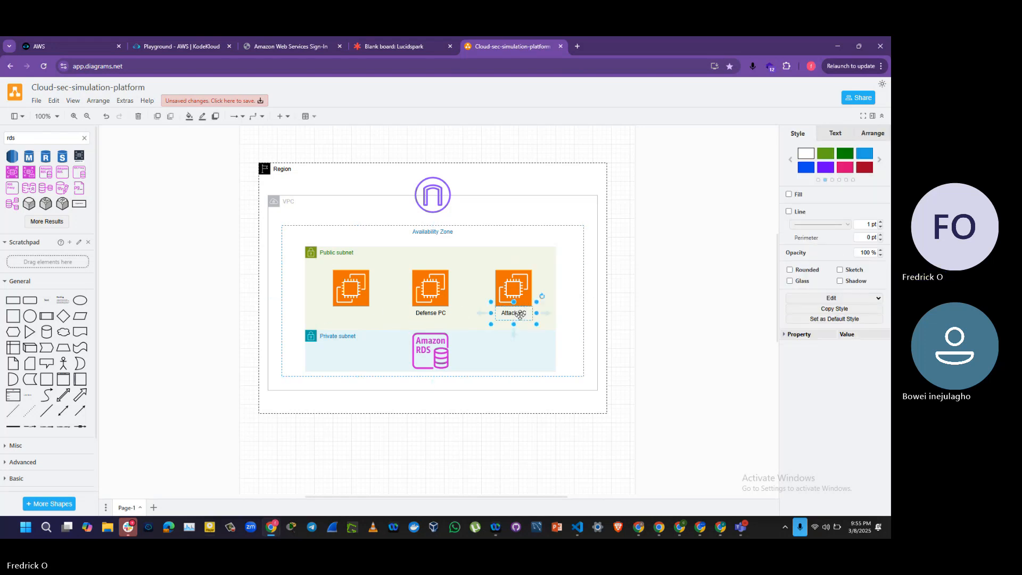
left_click_drag(519, 315, 351, 315)
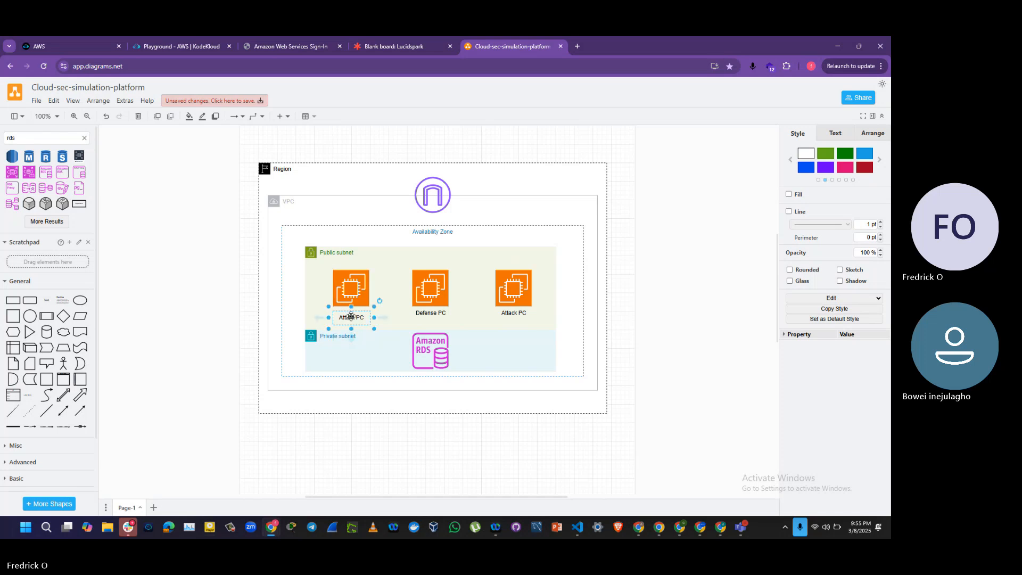
double_click(353, 318)
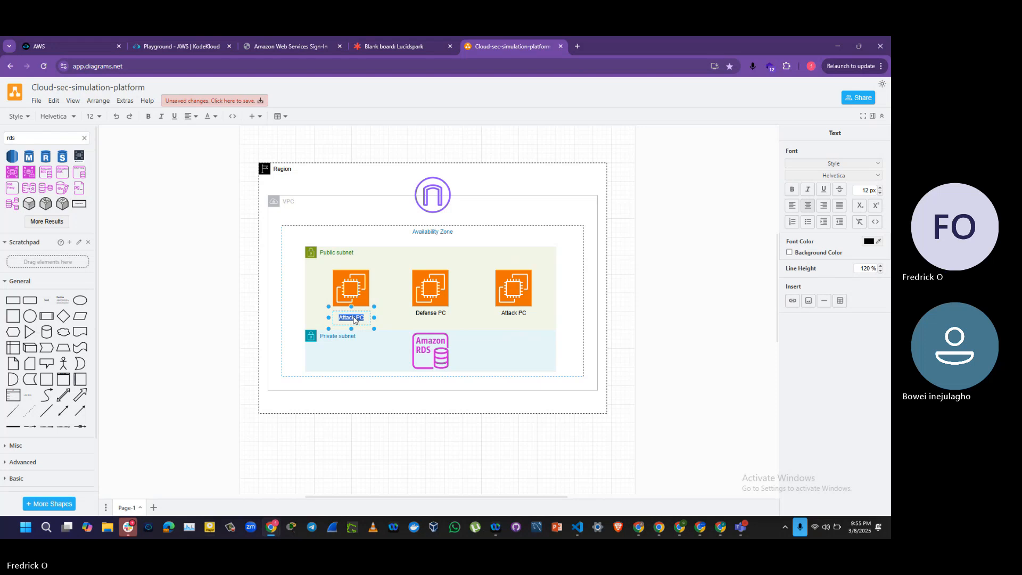
type("Siem")
key("BackSpace")
key("BackSpace")
key("BackSpace")
key("BackSpace")
type("De")
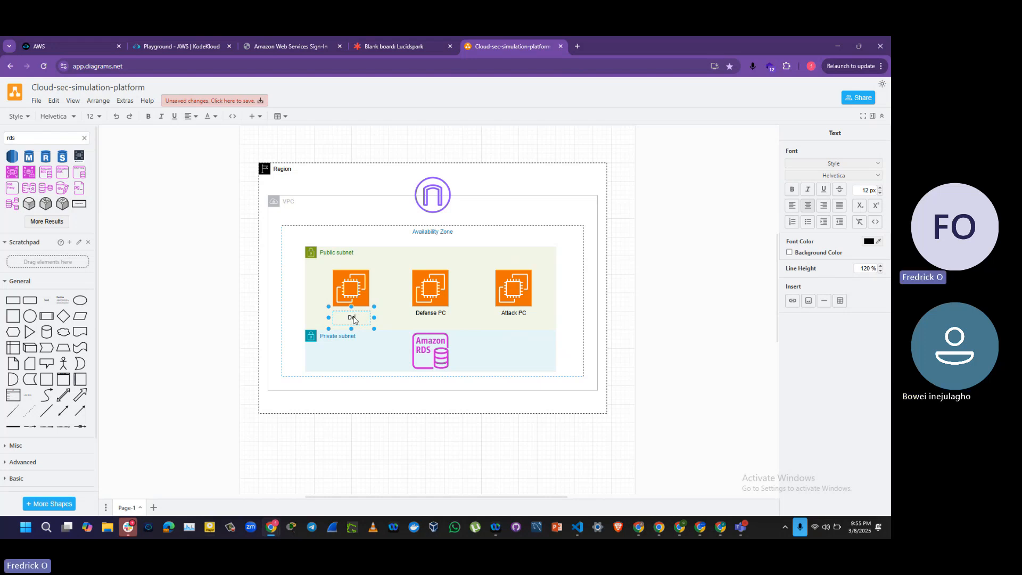
type("tection")
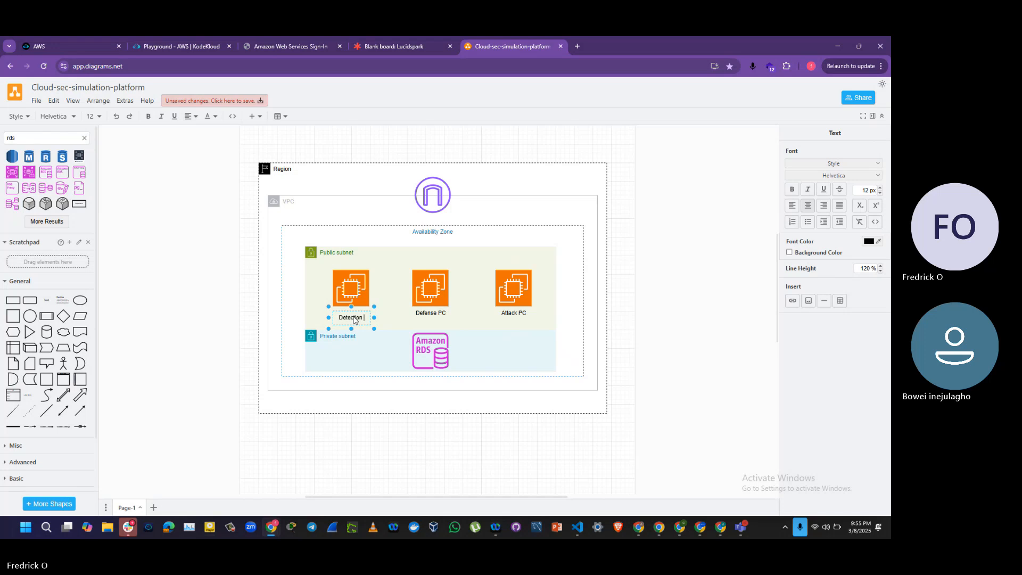
type(" PC")
left_click(221, 296)
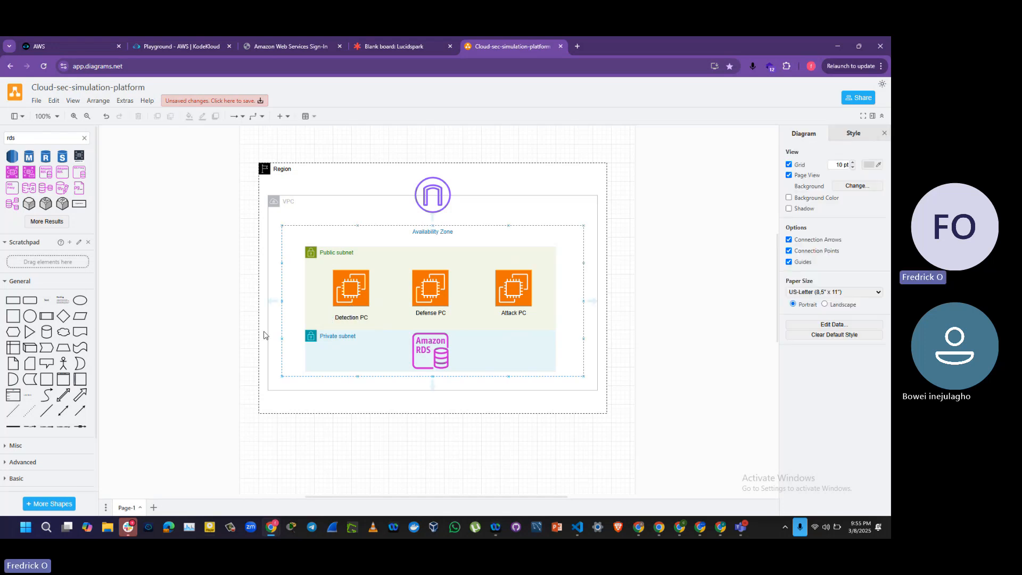
Step: Move the "Detection PC" label up slightly, level with the other two EC2 labels
left_click(348, 317)
left_click_drag(349, 318, 347, 311)
left_click(212, 309)
left_click(370, 264)
left_click(352, 319)
left_click(355, 296)
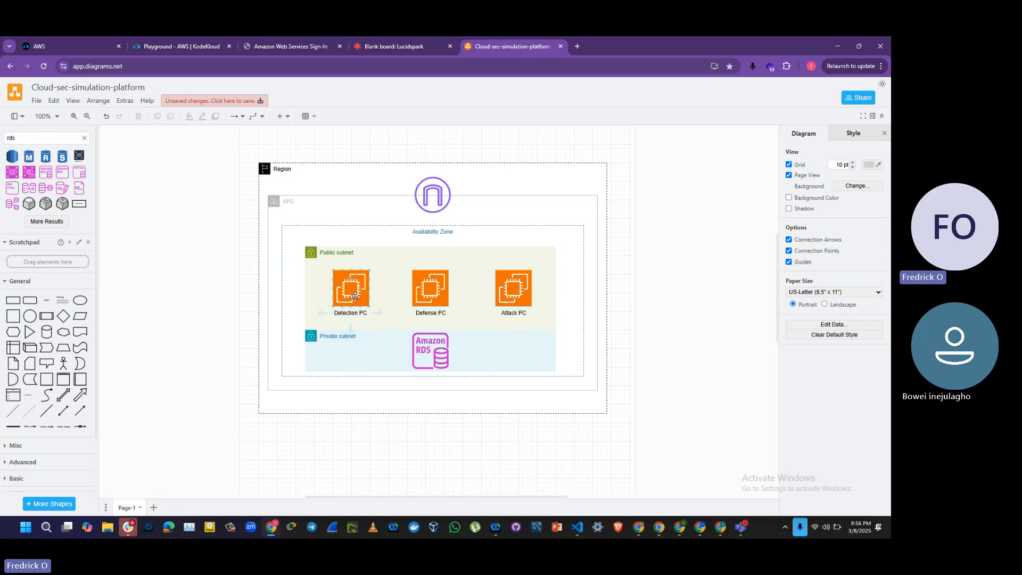
left_click(334, 325)
left_click(352, 304)
left_click(358, 299)
left_click(330, 318)
Step: Place a heading-and-paragraph text box below the Region frame's left part and replace its content with the heading "Detection PC:"
left_click(63, 299)
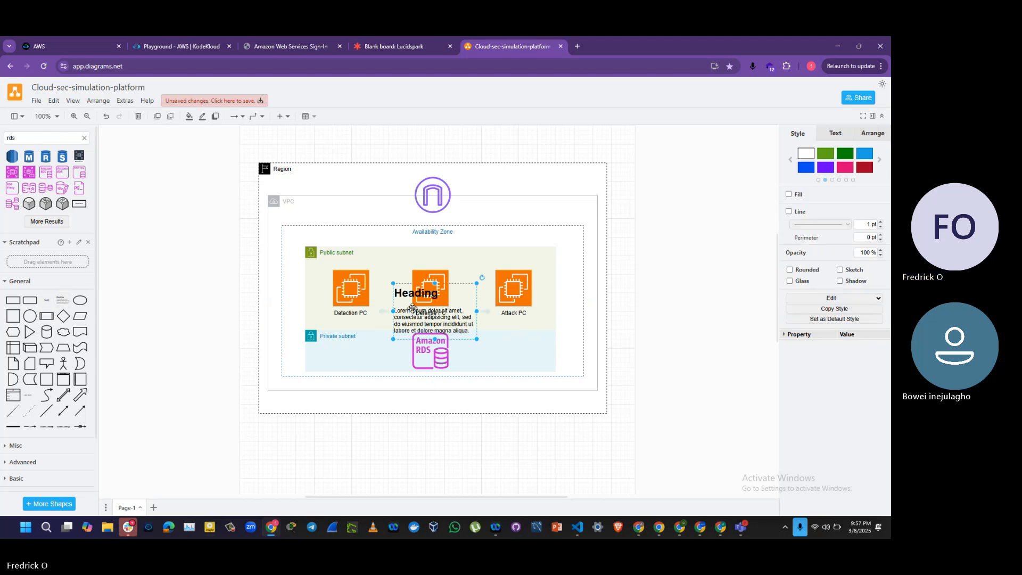
left_click_drag(412, 308, 299, 453)
double_click(286, 441)
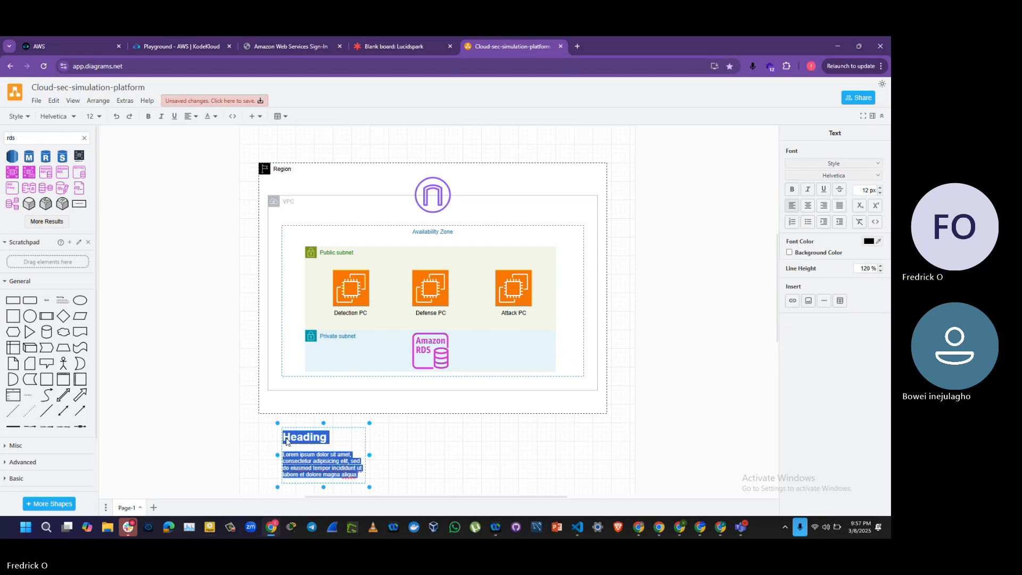
type("Detection PC")
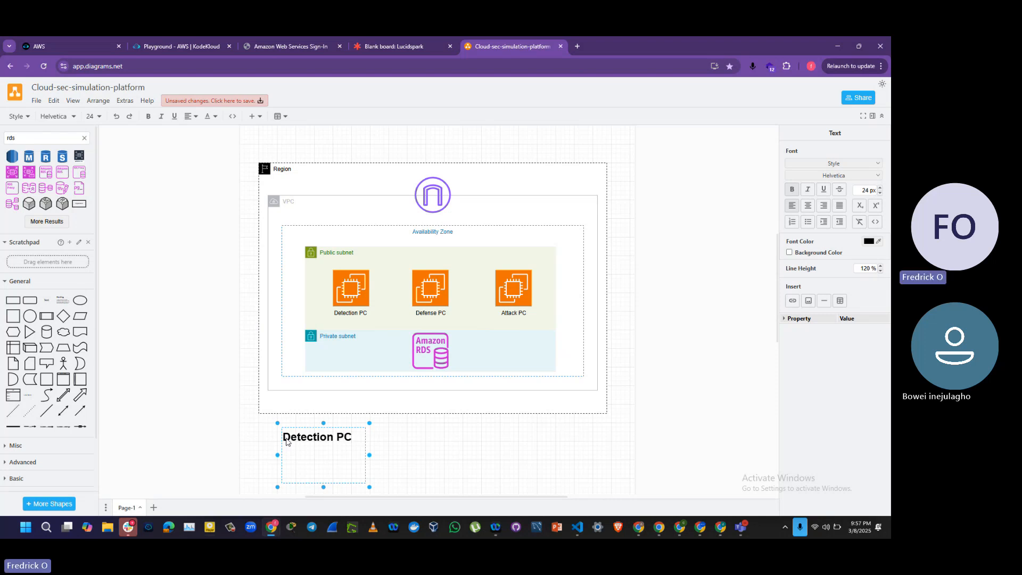
type(":")
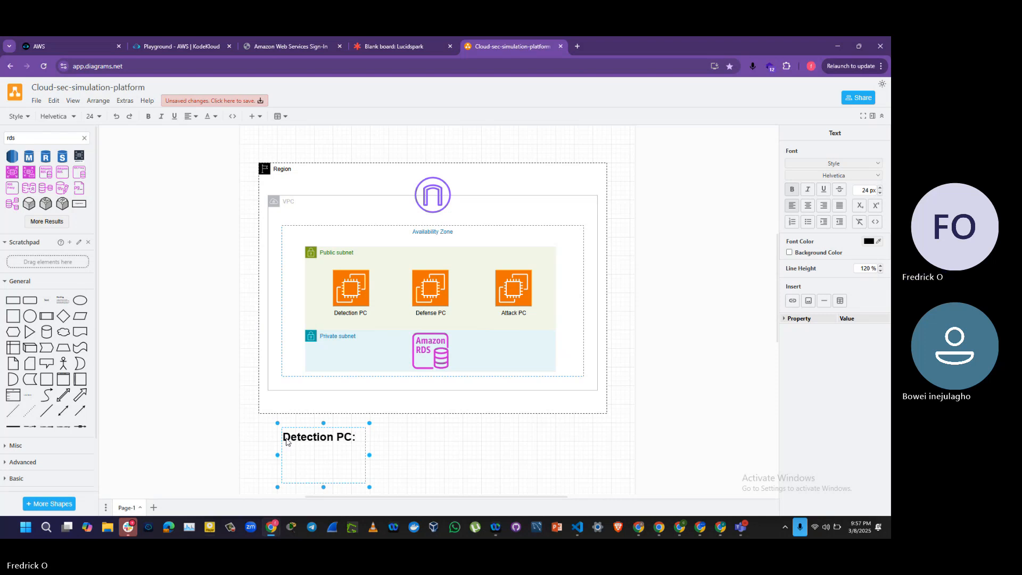
key("Return")
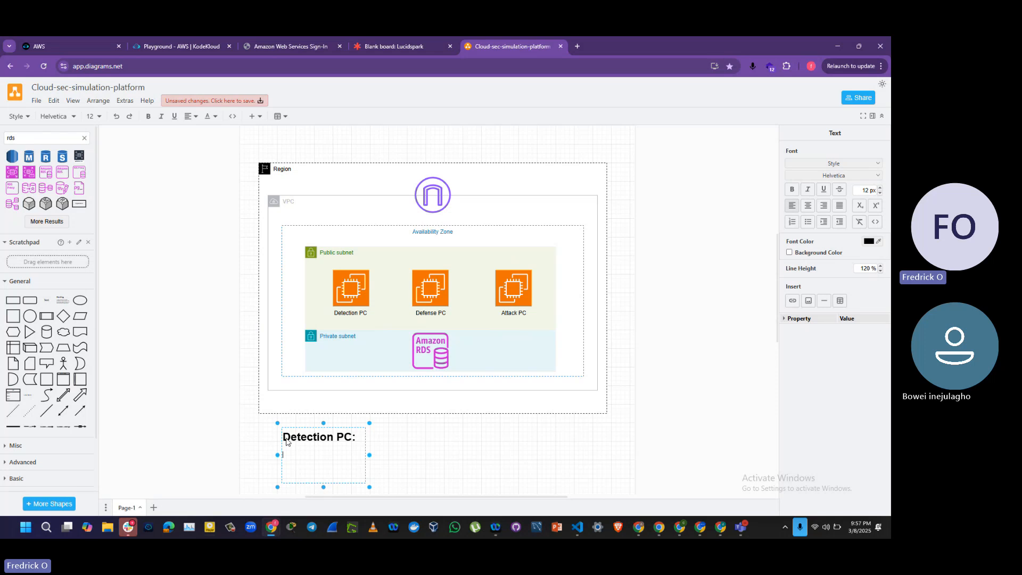
Step: Write "This is used for collecting and analyzing logs, traffics and other metrics in our network." beneath the "Detection PC:" heading
type("This is used for ")
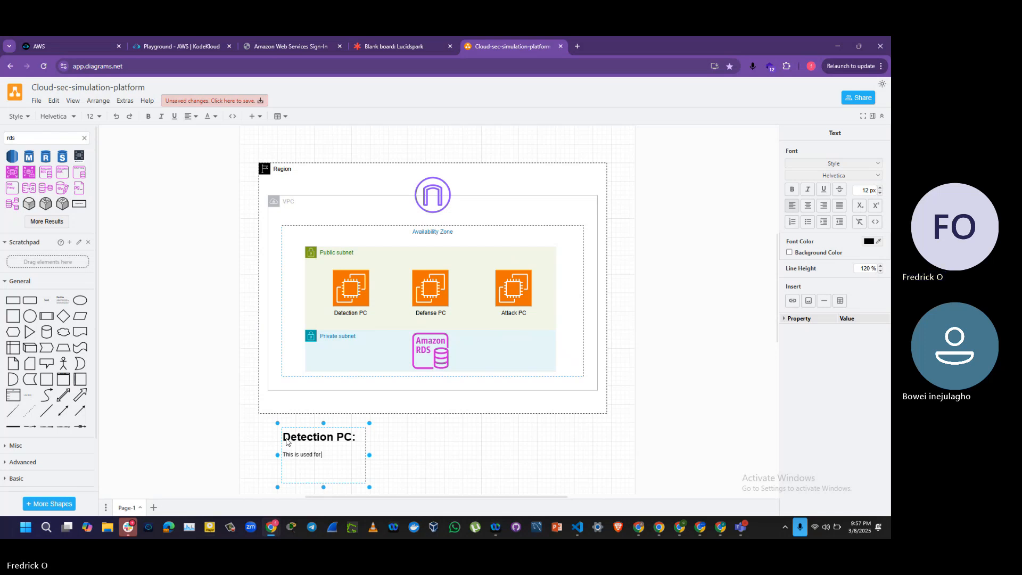
type("security pur")
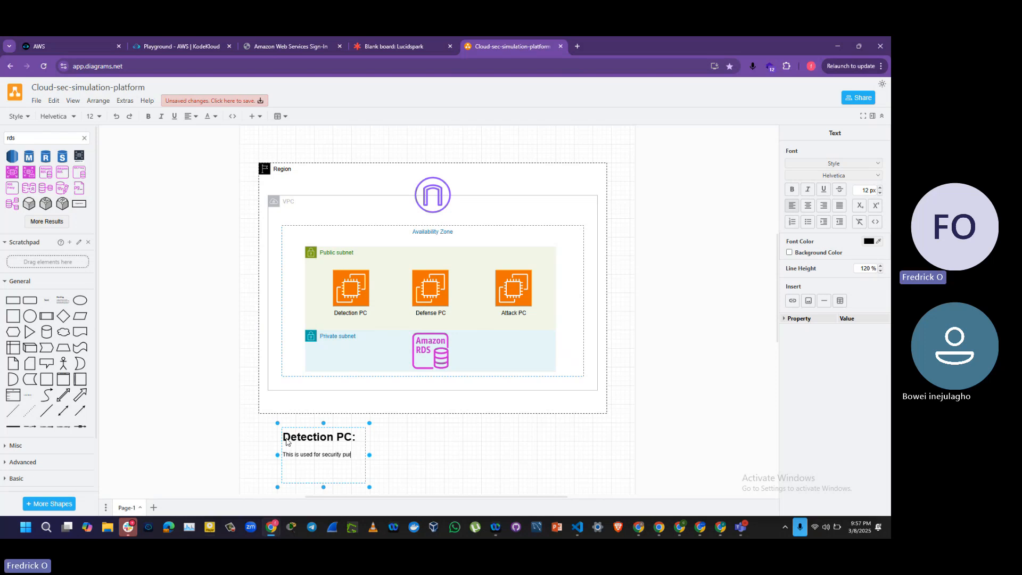
key("BackSpace")
key("BackSpace")
key("BackSpace")
key("BackSpace")
key("BackSpace")
key("BackSpace")
key("BackSpace")
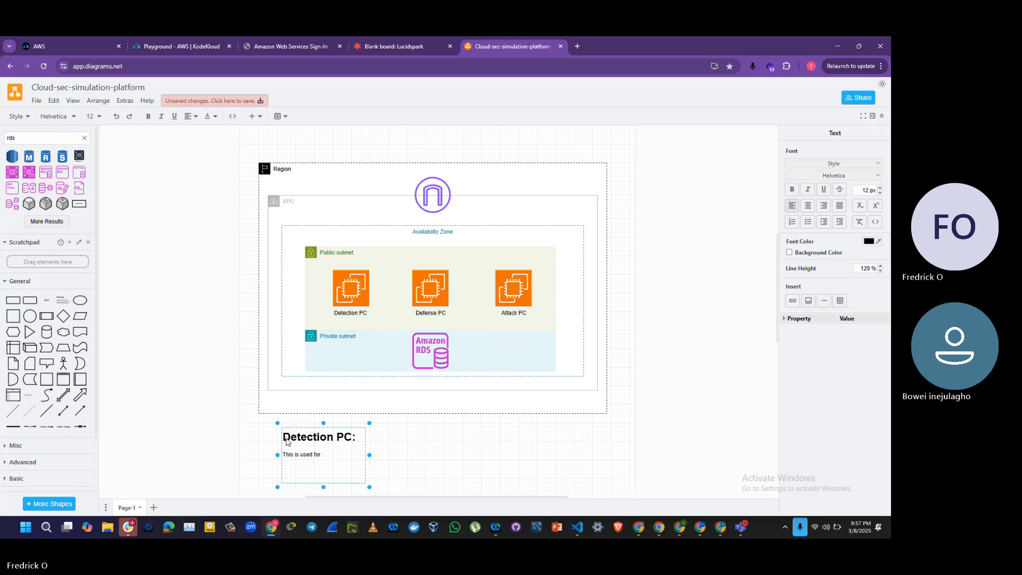
type("colle")
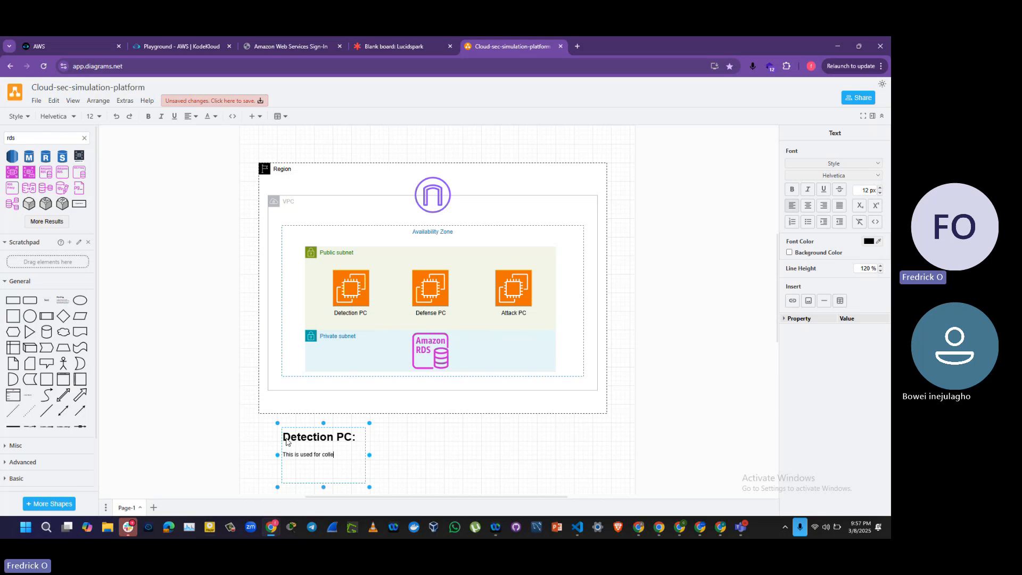
type("cting and anna")
key("BackSpace")
key("BackSpace")
key("BackSpace")
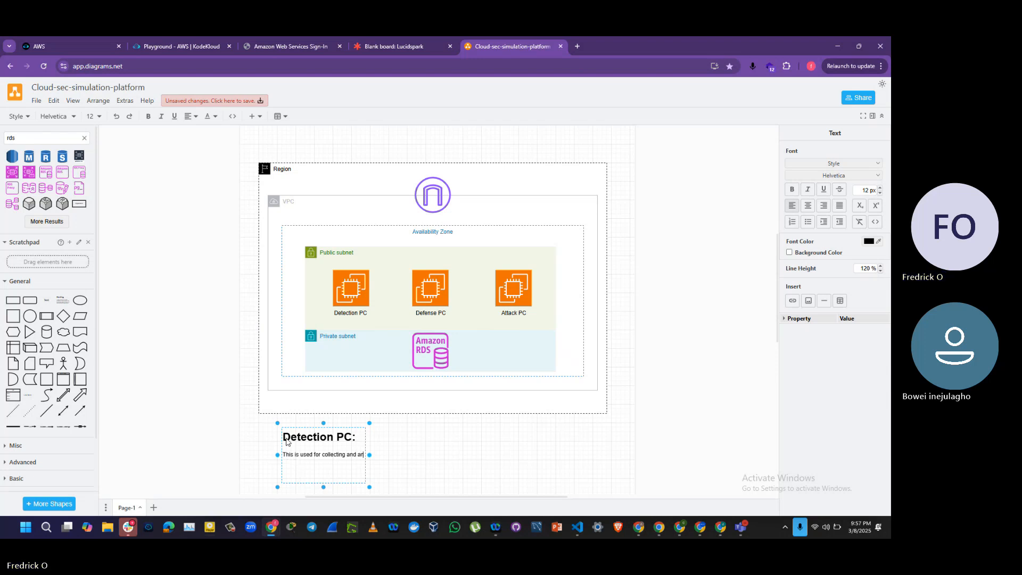
type("analyzing")
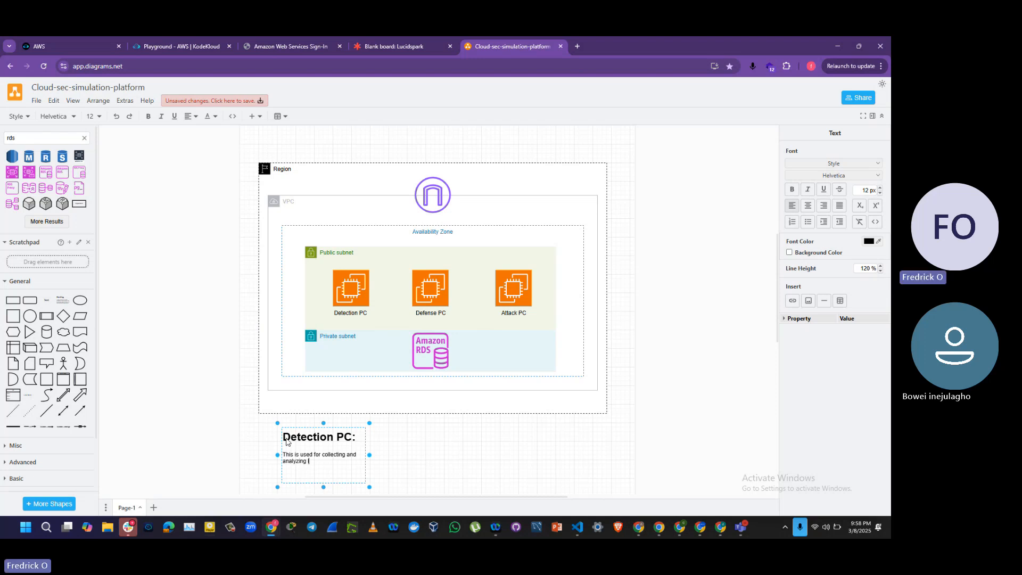
type(" logs, ")
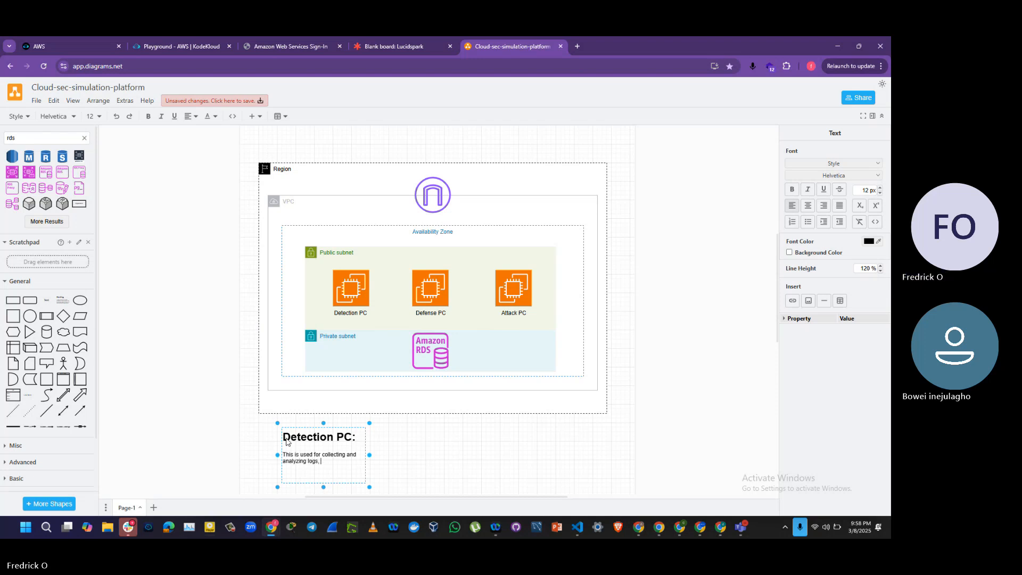
type("traffics and othe")
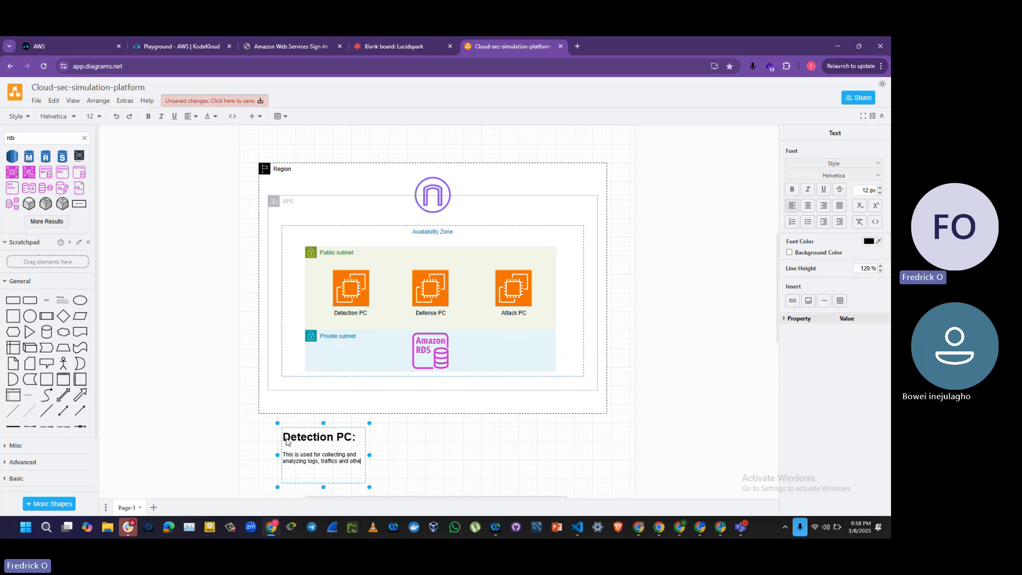
type("r metrics in our network. ")
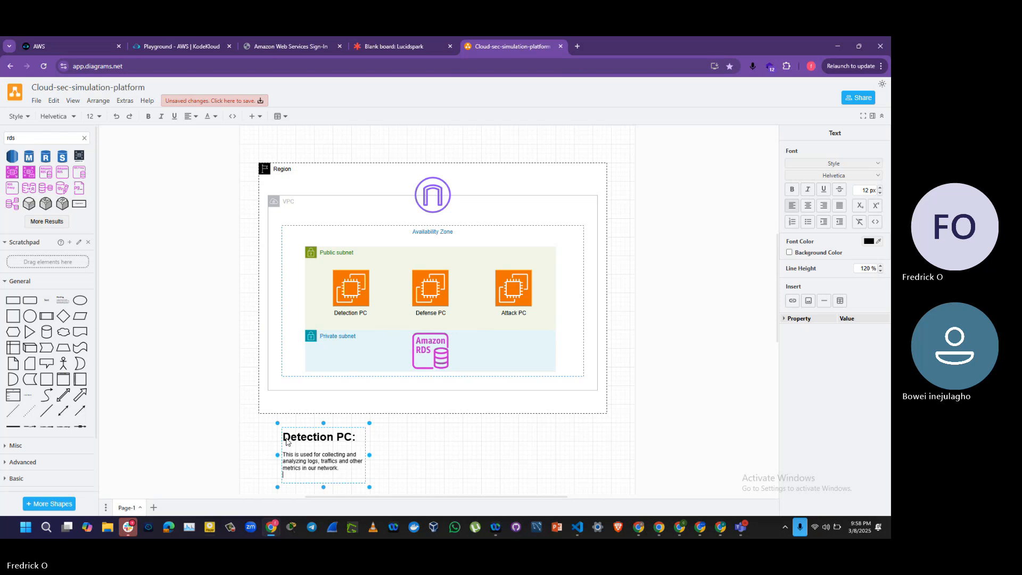
type("Tool")
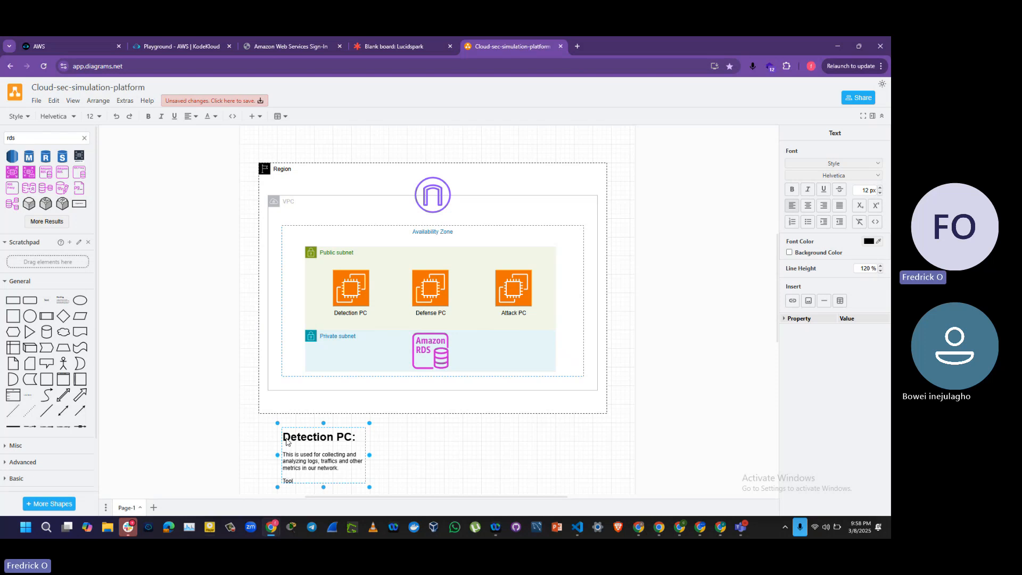
type("s:")
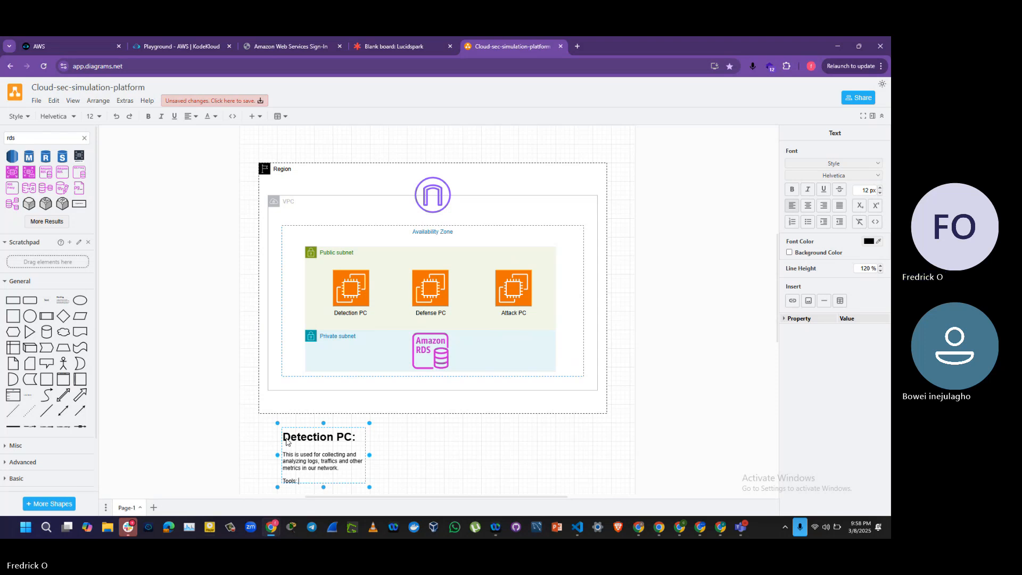
Step: Add the line "Tools: Wazuh, Splunk, Nessus" below the Detection PC description, separated by a blank line
type("Wazuh, Sp")
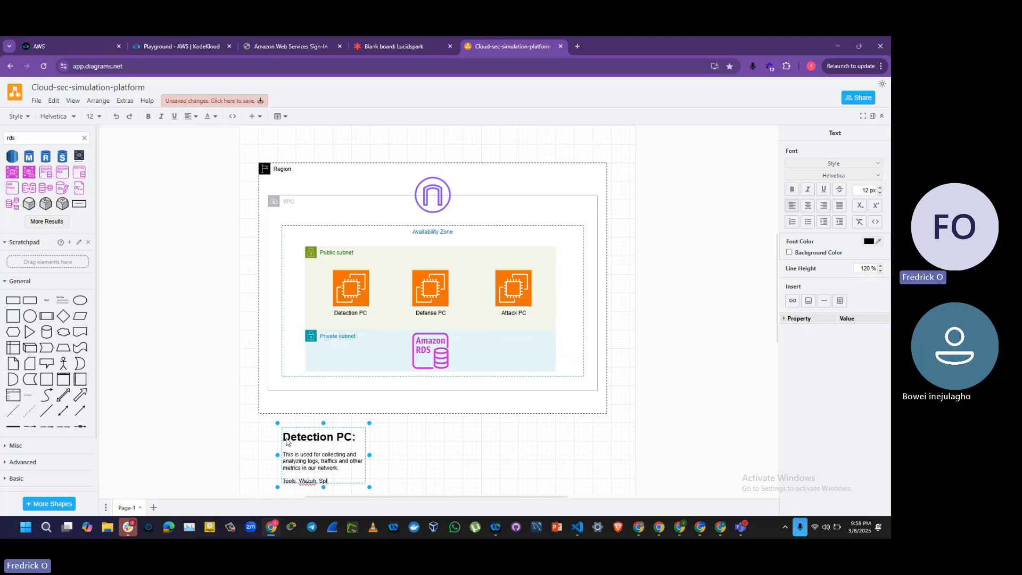
type("lunk")
type(", ")
type("Nes")
type("sus")
type("s")
left_click(192, 438)
Step: Duplicate the Detection PC text box beside the original and change the copy's heading to "Defense PC:"
left_click(292, 461)
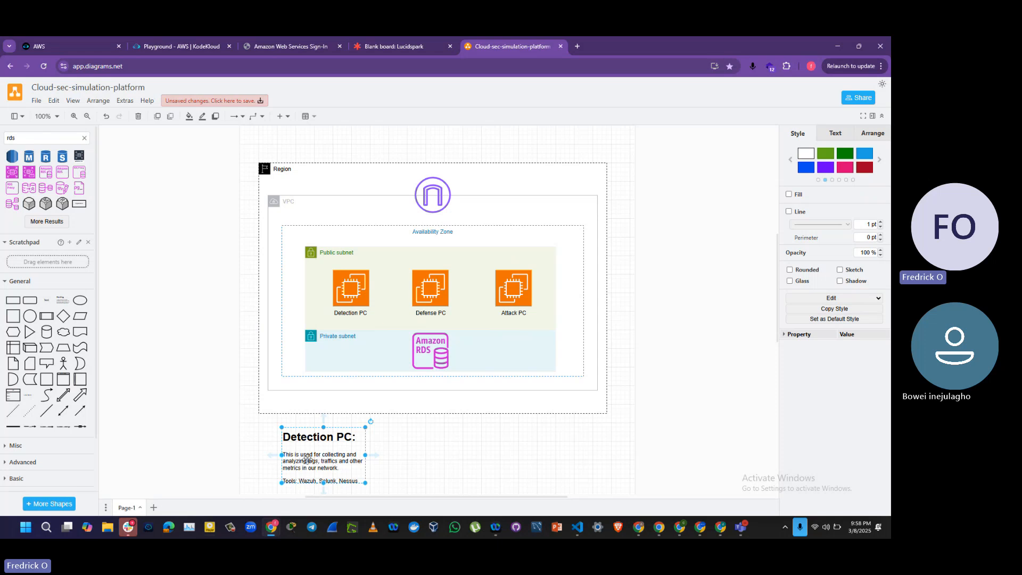
left_click_drag(323, 457, 397, 465)
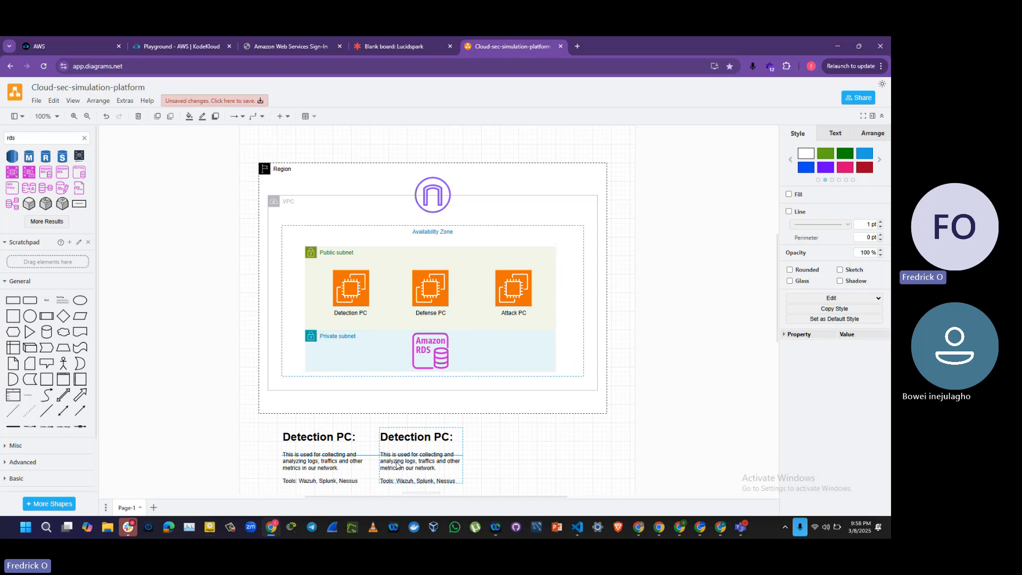
double_click(422, 440)
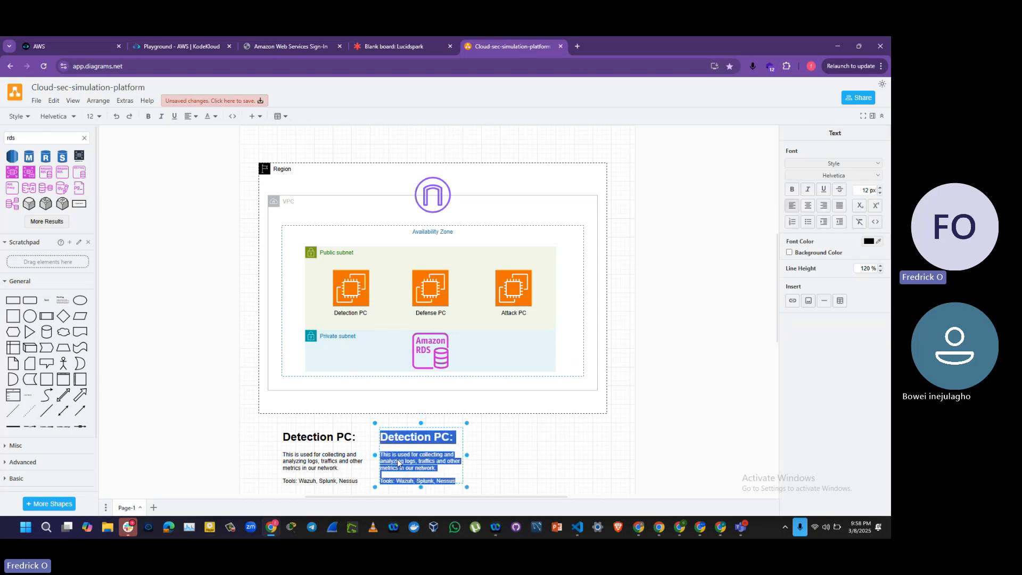
left_click(424, 439)
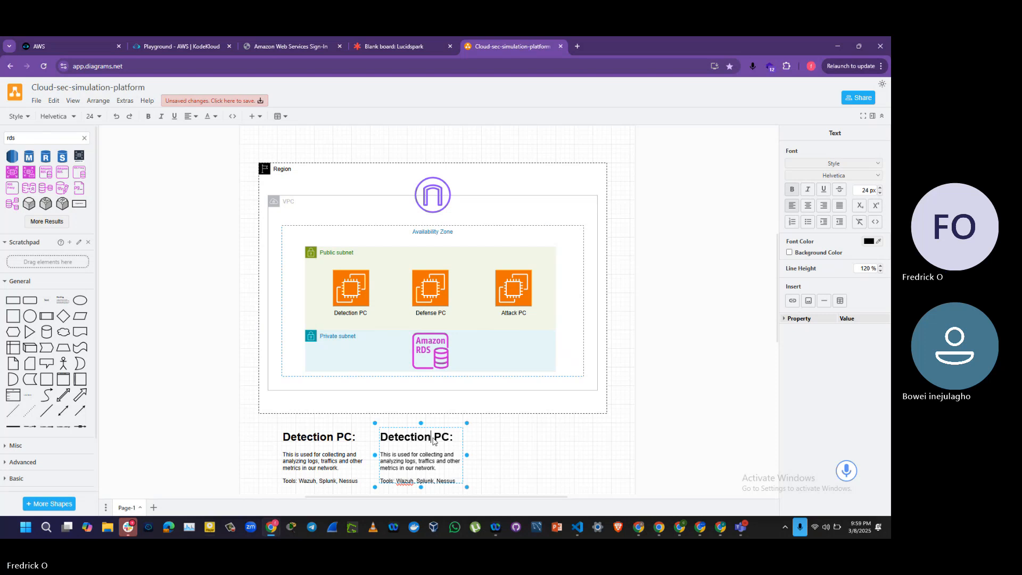
key("BackSpace")
key("BackSpace")
key("BackSpace")
key("BackSpace")
key("BackSpace")
key("BackSpace")
key("BackSpace")
key("BackSpace")
key("BackSpace")
type("Defense")
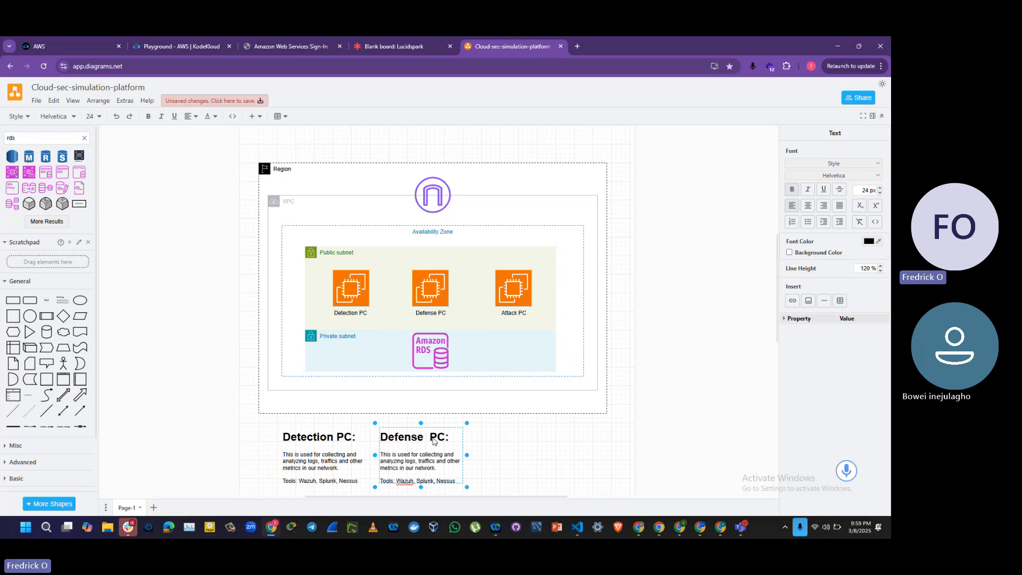
Step: Replace the word "Defense" with "Client" in the copied text box's heading
key("BackSpace")
key("BackSpace")
key("BackSpace")
key("BackSpace")
key("BackSpace")
key("BackSpace")
key("BackSpace")
key("BackSpace")
type("Client")
Step: Delete the Client PC description's wording after "This is used for", keeping the final period
left_click(409, 460)
key("Down")
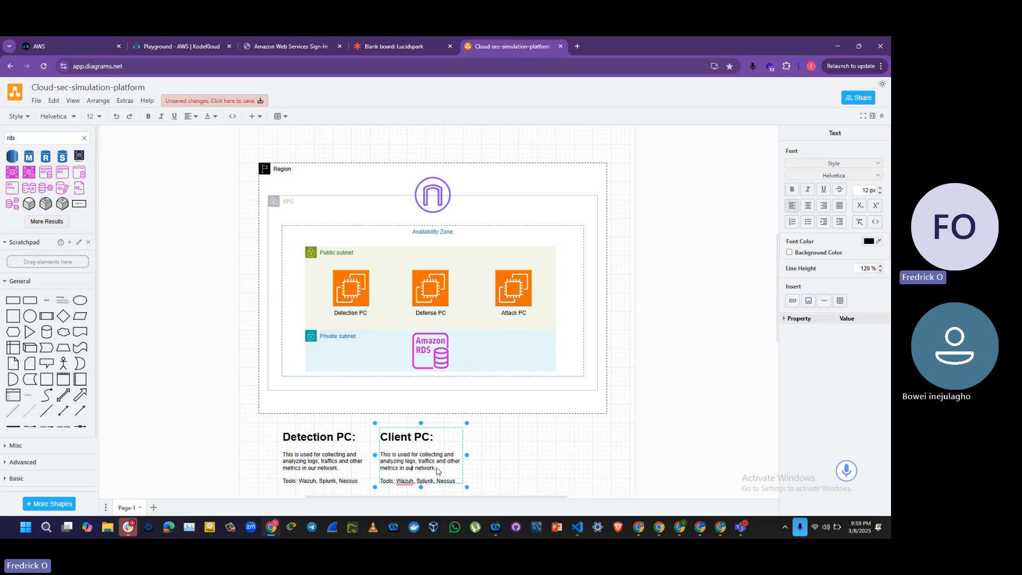
key("Right")
key("Right")
key("Right")
key("Right")
key("Right")
key("BackSpace")
key("BackSpace")
key("BackSpace")
key("BackSpace")
key("BackSpace")
key("BackSpace")
key("BackSpace")
key("BackSpace")
key("BackSpace")
key("BackSpace")
key("BackSpace")
key("BackSpace")
key("BackSpace")
key("BackSpace")
key("BackSpace")
key("BackSpace")
key("BackSpace")
key("BackSpace")
key("BackSpace")
key("BackSpace")
key("BackSpace")
key("BackSpace")
key("BackSpace")
key("BackSpace")
key("BackSpace")
key("BackSpace")
key("BackSpace")
key("BackSpace")
key("BackSpace")
key("BackSpace")
key("BackSpace")
key("BackSpace")
key("BackSpace")
key("BackSpace")
key("BackSpace")
key("BackSpace")
key("BackSpace")
key("BackSpace")
key("BackSpace")
key("BackSpace")
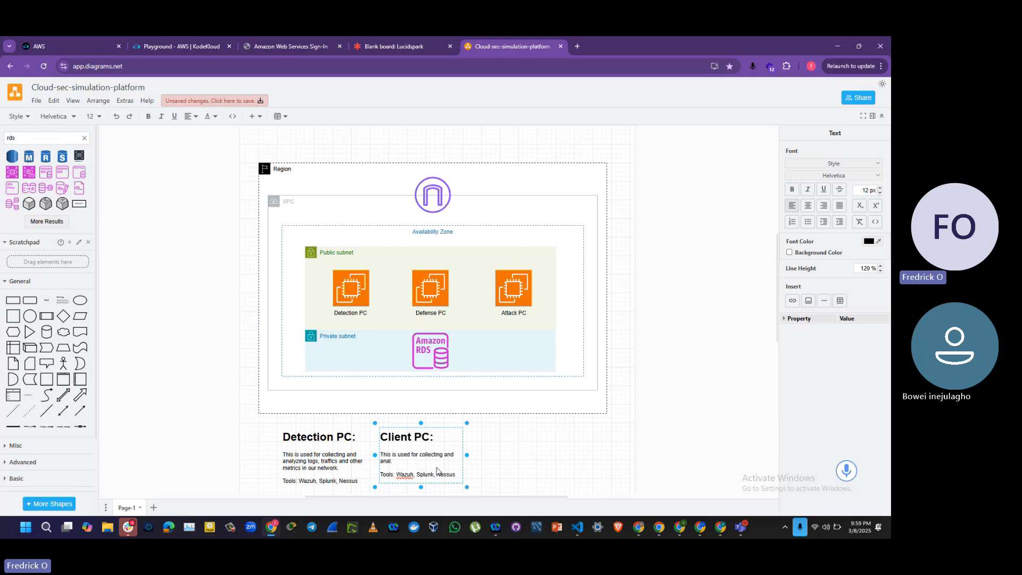
key("BackSpace")
key("BackSpace")
key("BackSpace")
key("BackSpace")
key("BackSpace")
key("BackSpace")
key("BackSpace")
key("BackSpace")
key("BackSpace")
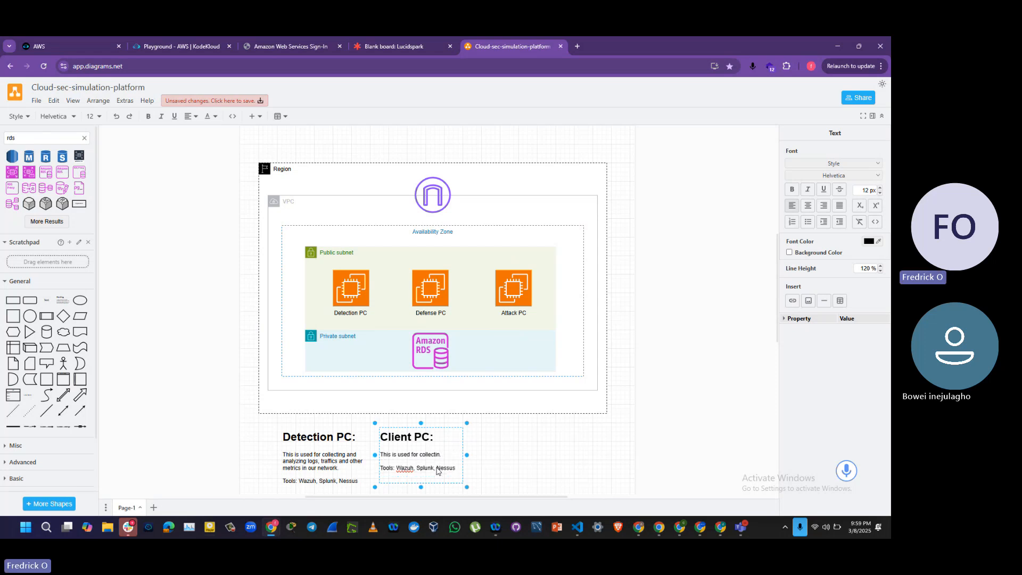
key("BackSpace")
key("BackSpace")
key("BackSpace")
key("BackSpace")
key("BackSpace")
key("BackSpace")
key("BackSpace")
key("BackSpace")
key("BackSpace")
key("BackSpace")
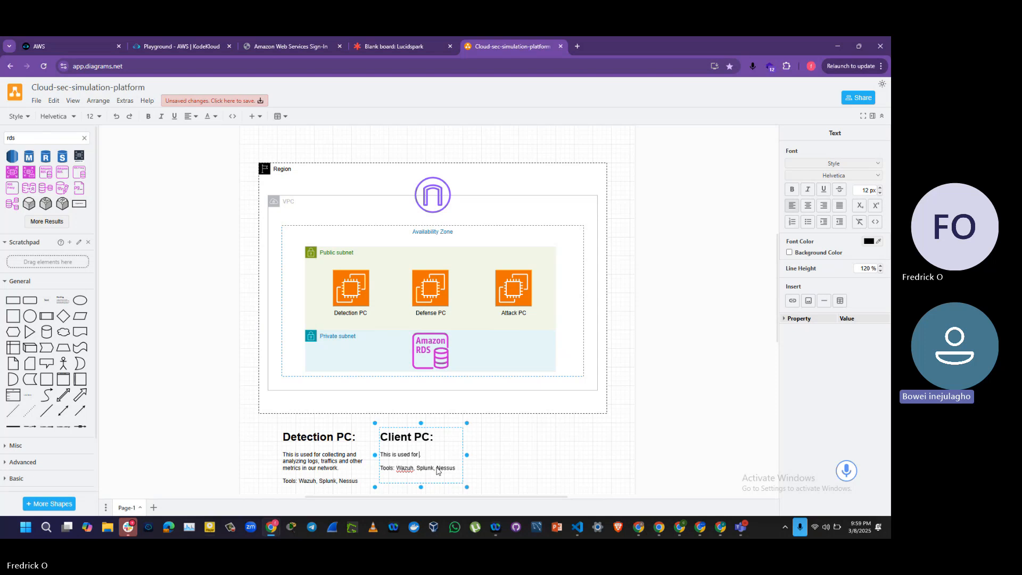
Step: Complete the Client PC description so it reads "This is used for daily activities."
type("ac")
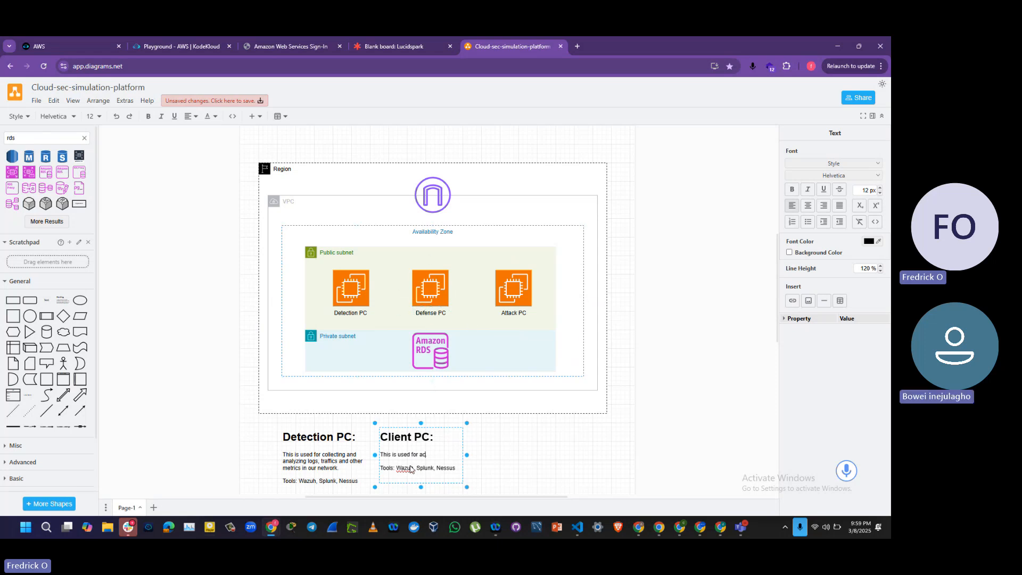
key("BackSpace")
key("BackSpace")
type("d")
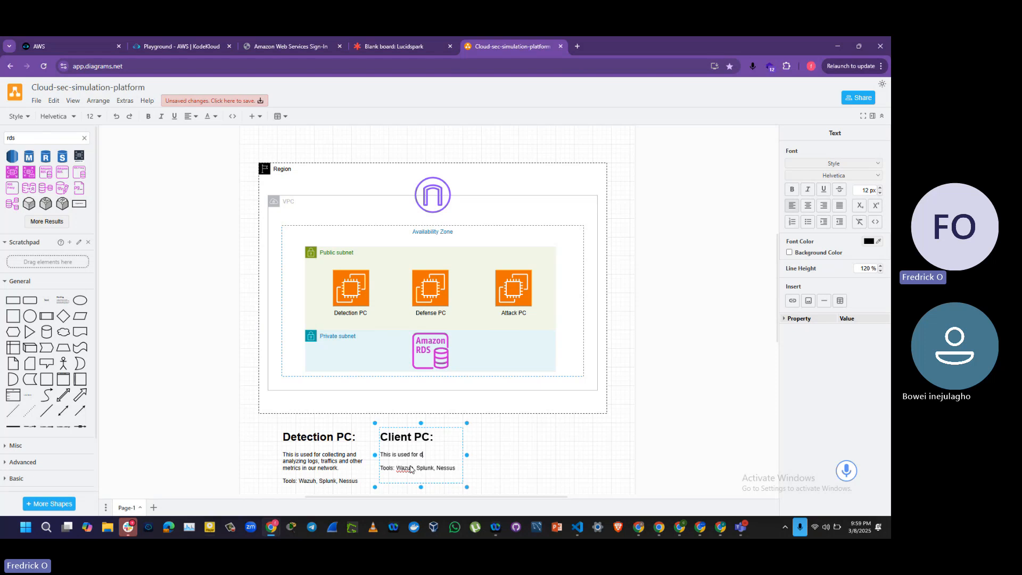
type("aily")
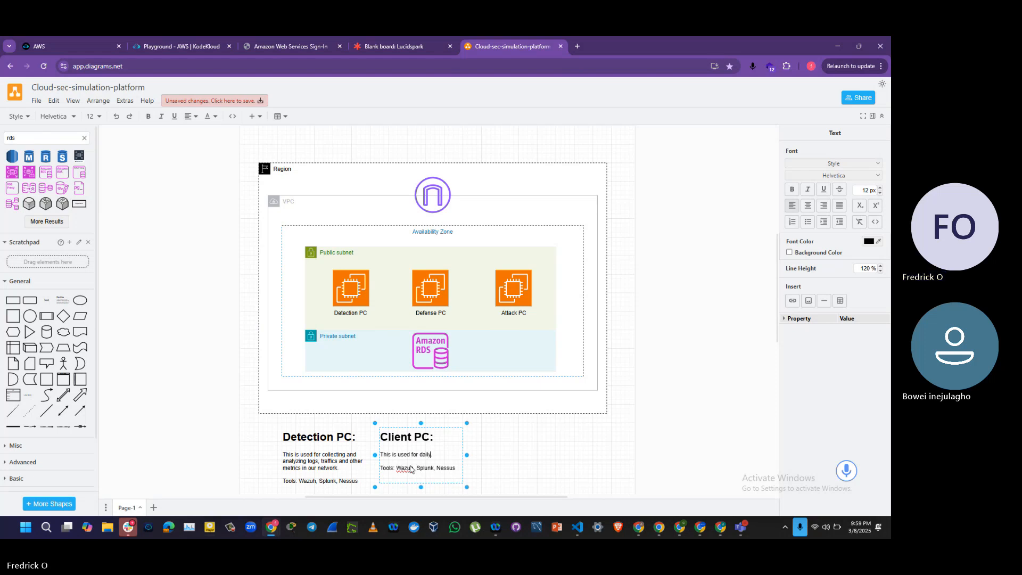
type(" activities.")
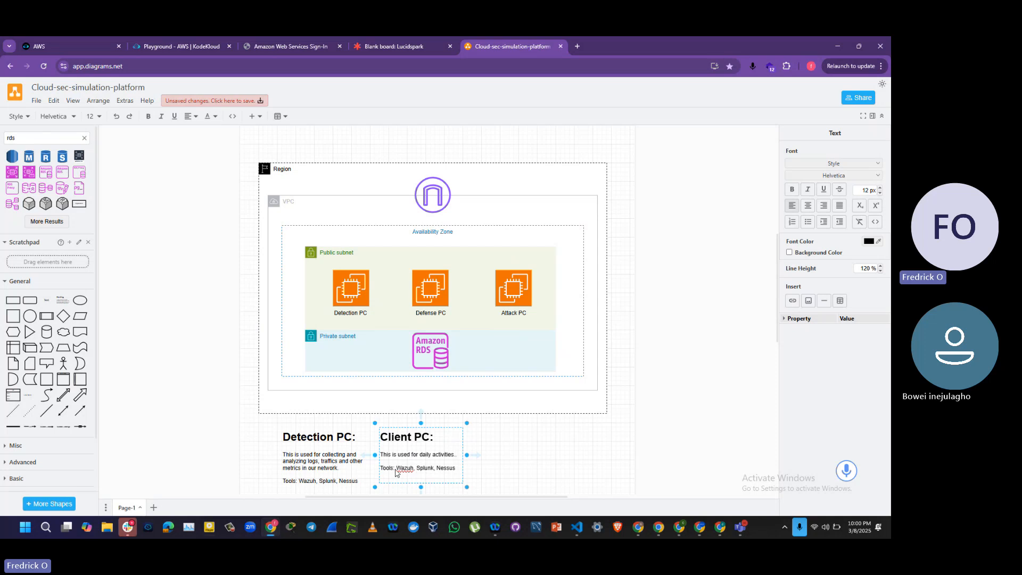
Step: Replace the tools listed in the Client PC text box with "Splunk forwarder"
double_click(400, 470)
type("Splunk forwarder")
key("Delete")
key("Delete")
key("Delete")
key("Delete")
key("Delete")
key("Delete")
key("Delete")
key("Delete")
key("Delete")
key("Delete")
key("Delete")
key("Delete")
key("Delete")
key("Delete")
key("Delete")
key("Delete")
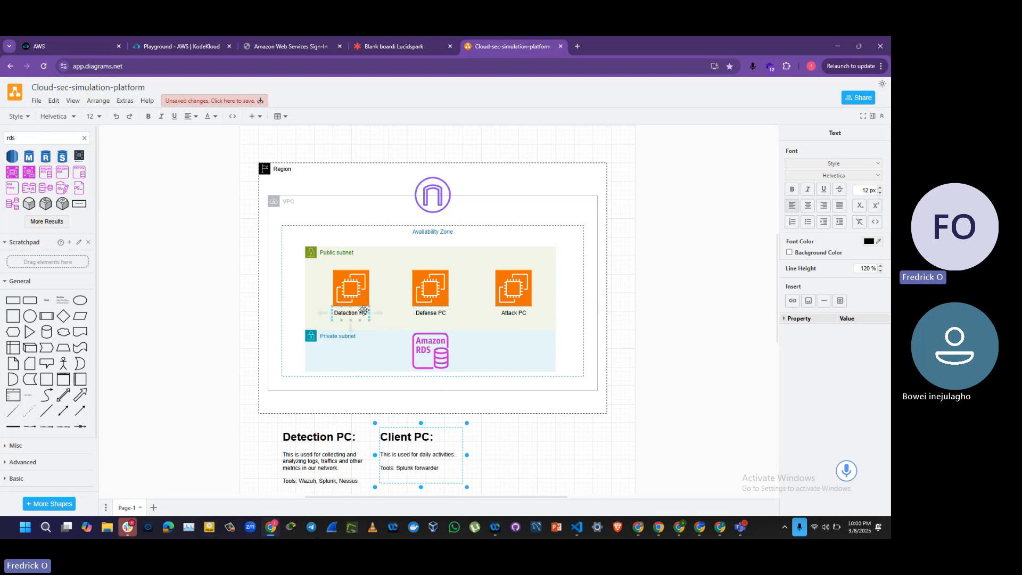
Step: Rename the "Defense PC" label under the middle EC2 instance to "Client PC"
left_click(429, 317)
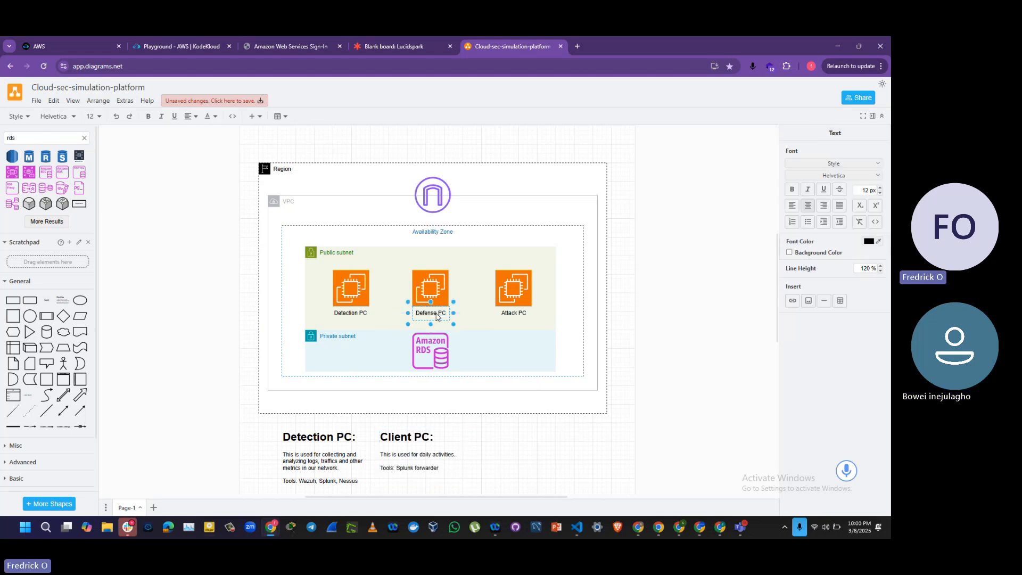
key("BackSpace")
key("BackSpace")
key("BackSpace")
key("BackSpace")
key("BackSpace")
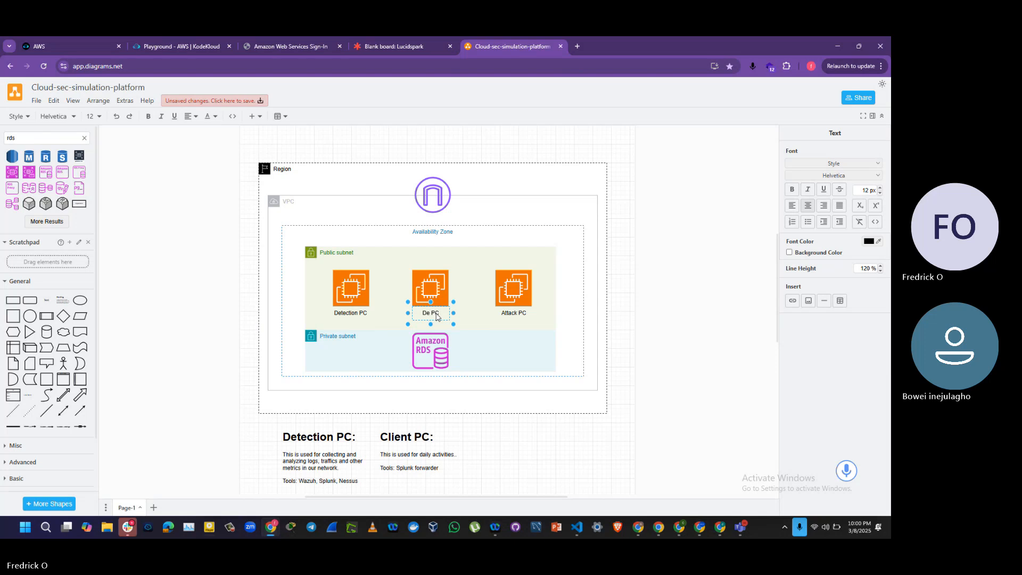
key("BackSpace")
key("BackSpace")
type("Clie")
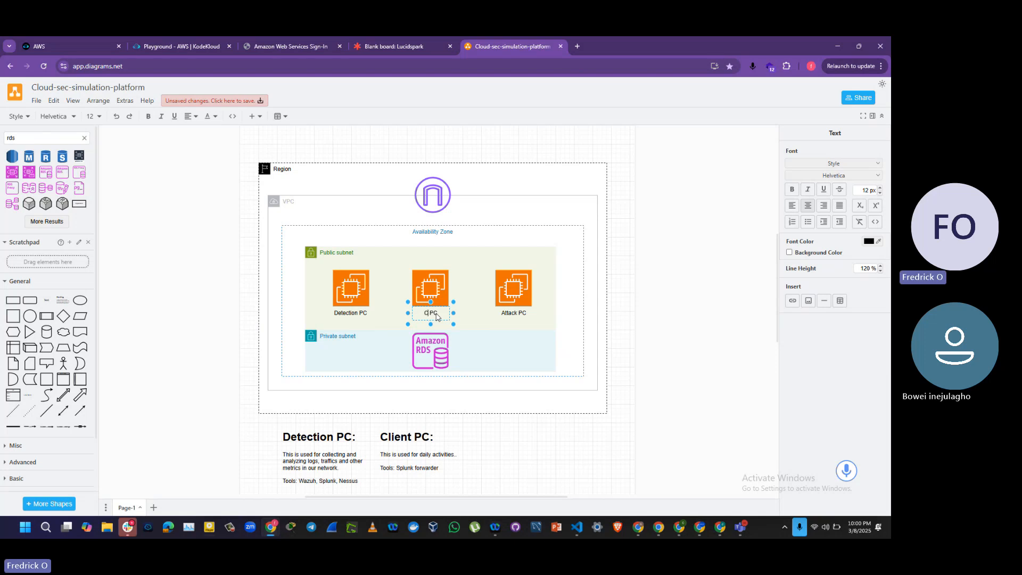
type("nt")
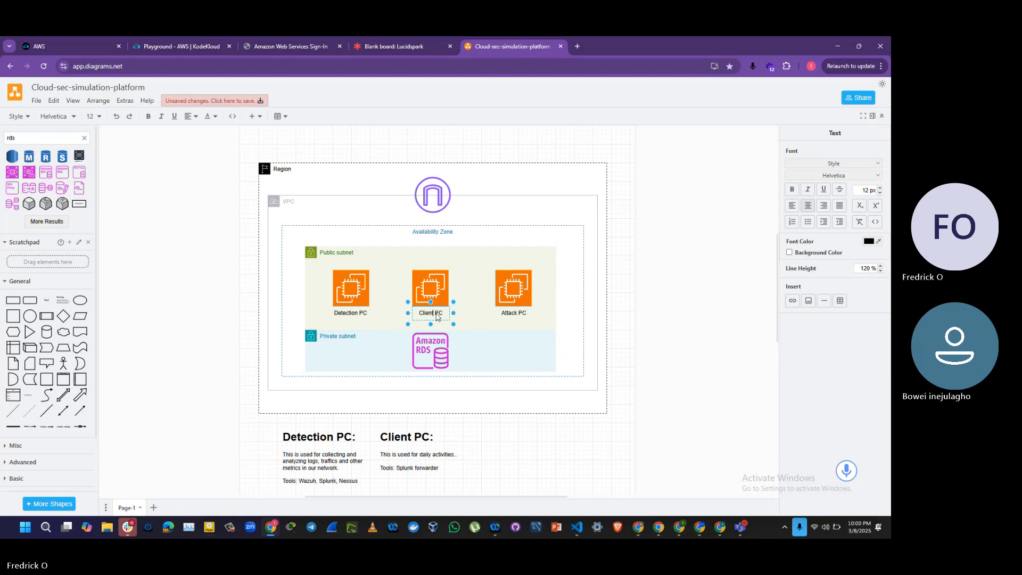
left_click_drag(523, 330, 524, 317)
key("ctrl+z")
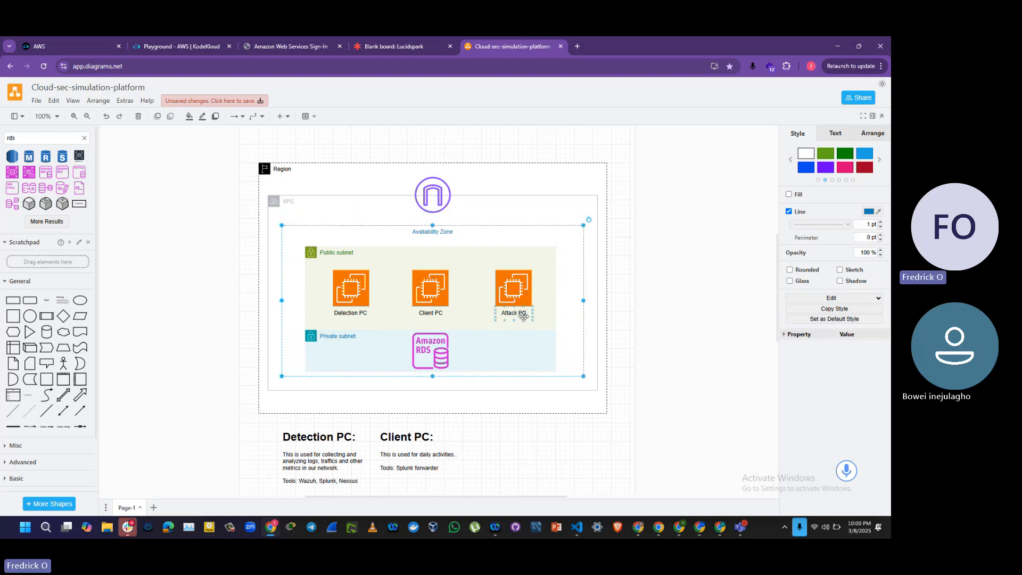
Step: Duplicate the Client PC text box, place the copy to its right, and change its heading to "Attack PC:"
left_click(420, 458)
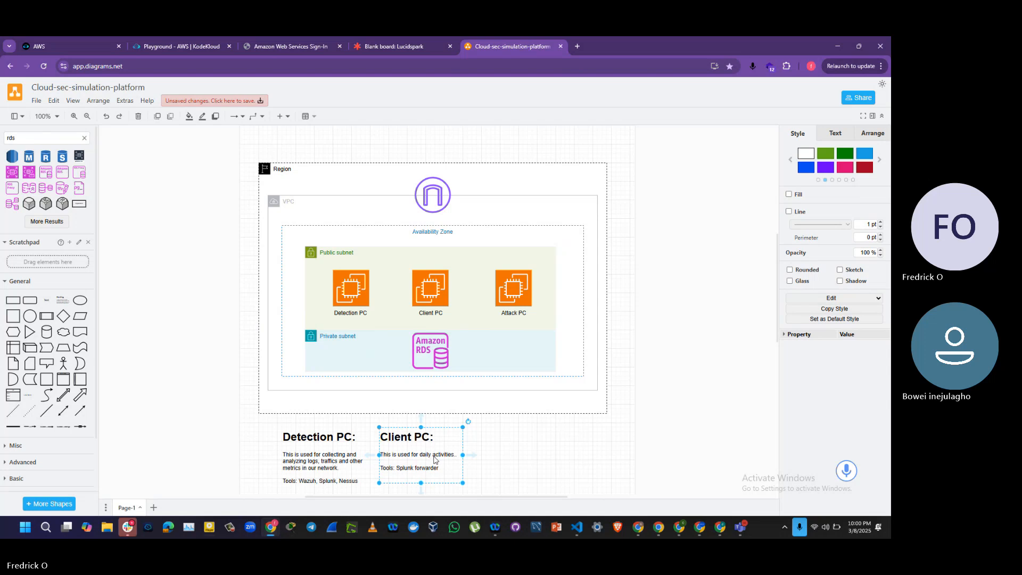
key("ctrl+v")
left_click_drag(413, 454, 512, 449)
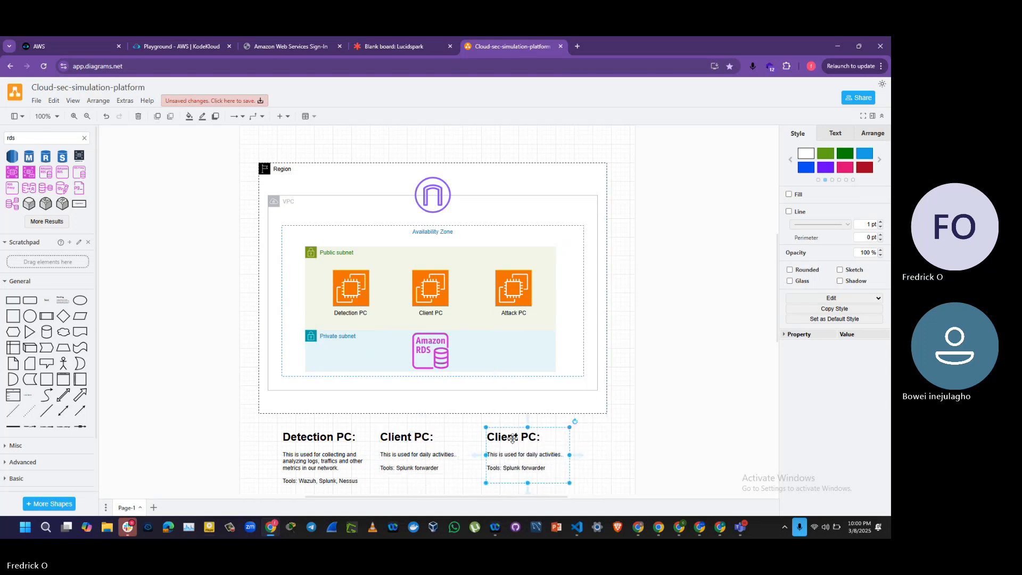
double_click(518, 440)
left_click(519, 437)
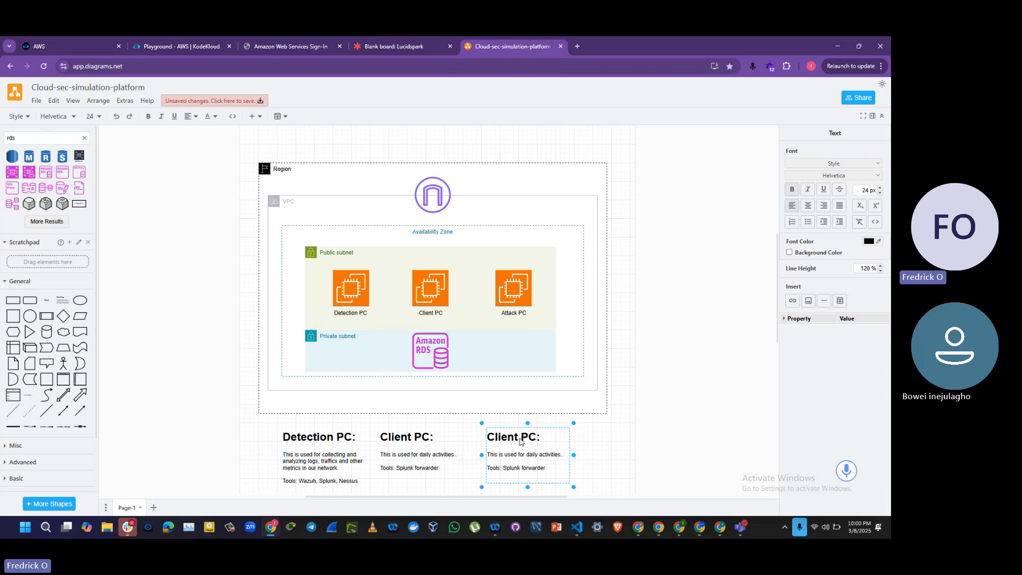
key("BackSpace")
key("BackSpace")
key("BackSpace")
key("BackSpace")
key("BackSpace")
key("BackSpace")
type("Attack")
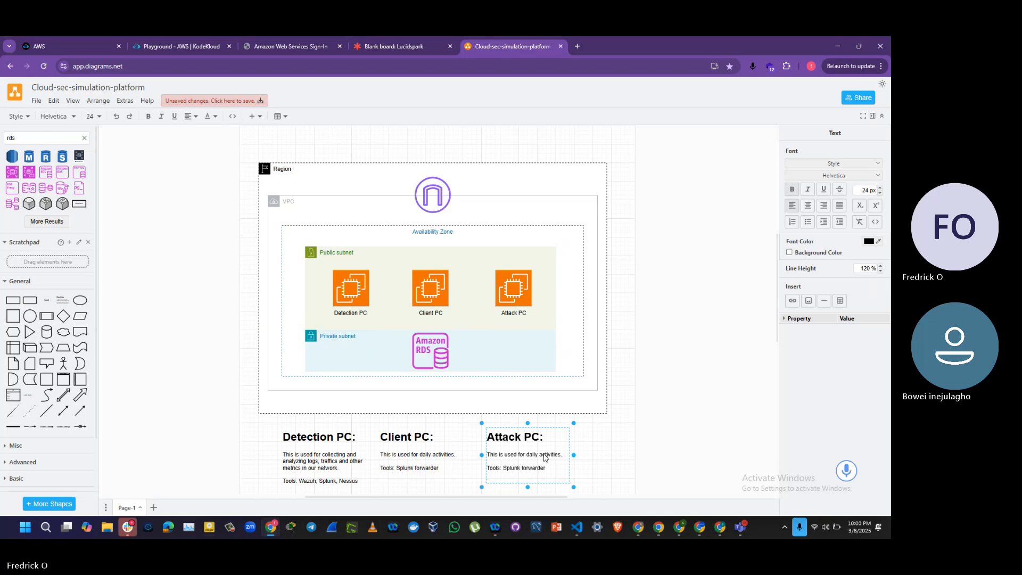
Step: Add the line "Os: Windows server" below the Tools line in the Client PC text box
double_click(425, 472)
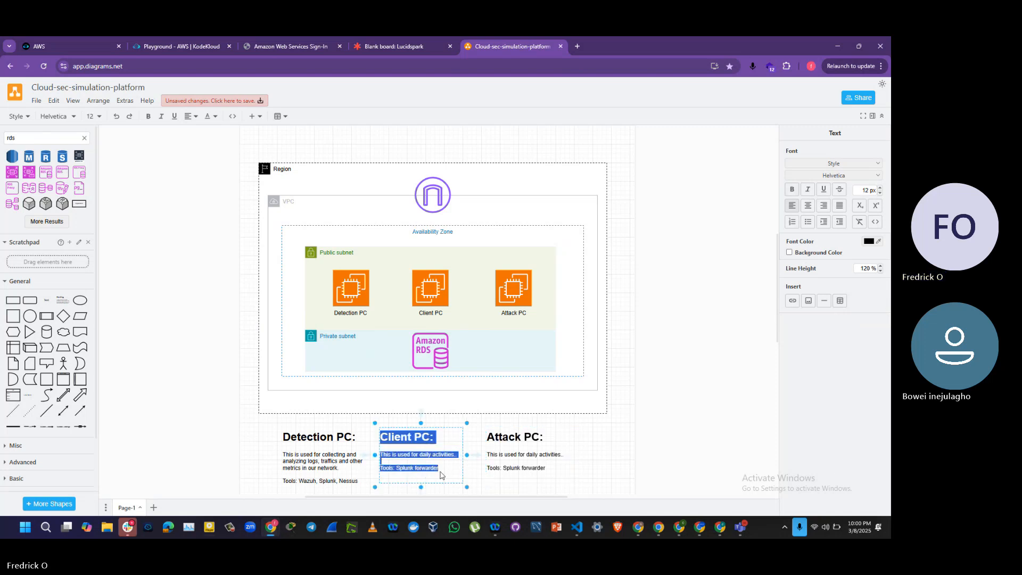
left_click(443, 472)
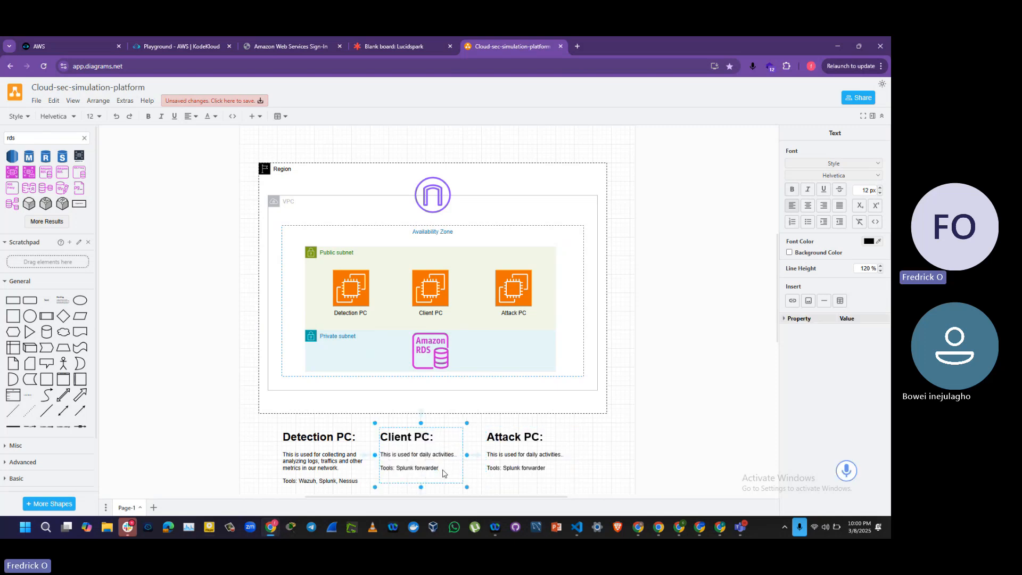
type("Os: Windo")
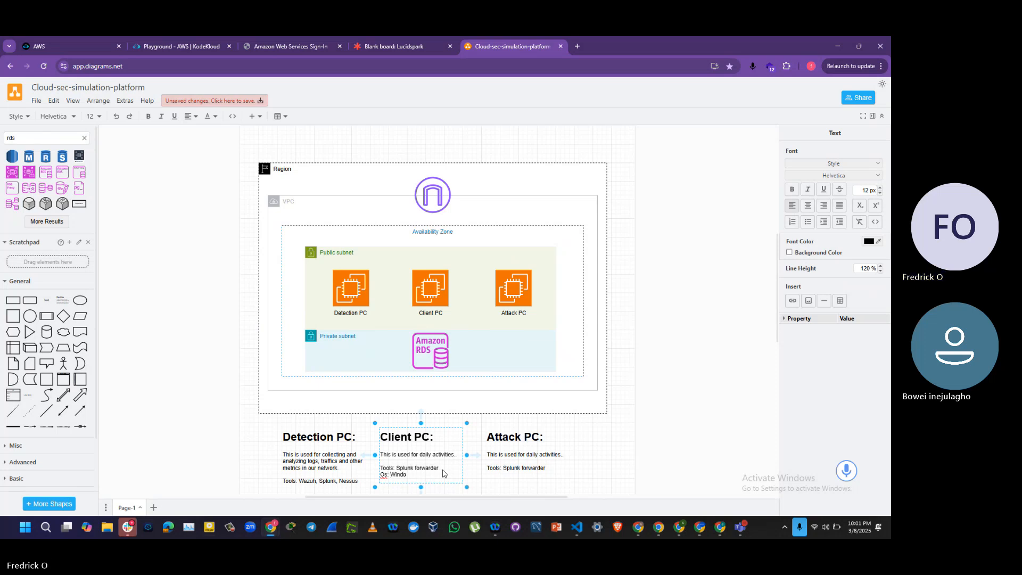
type("ews ")
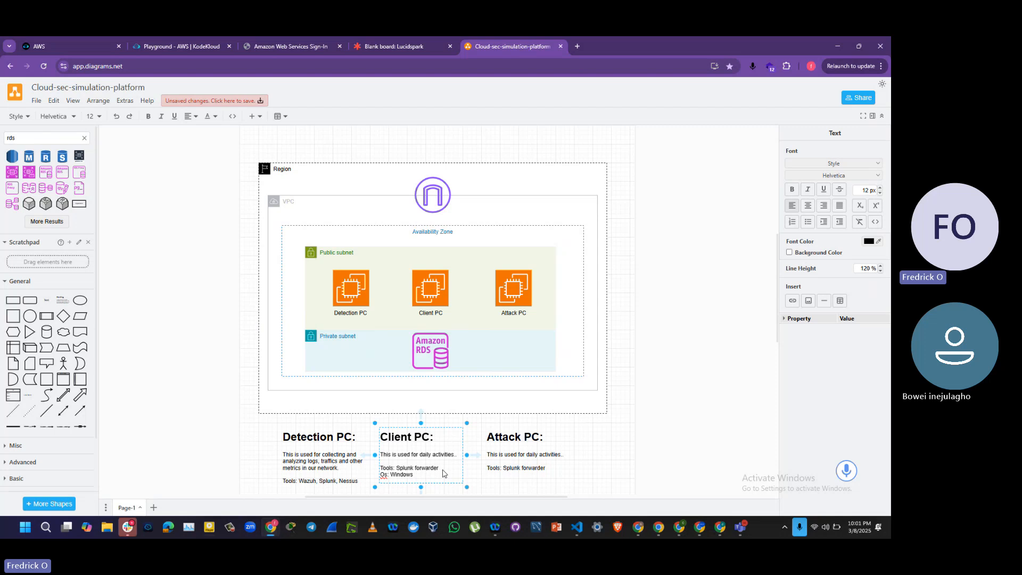
type("server")
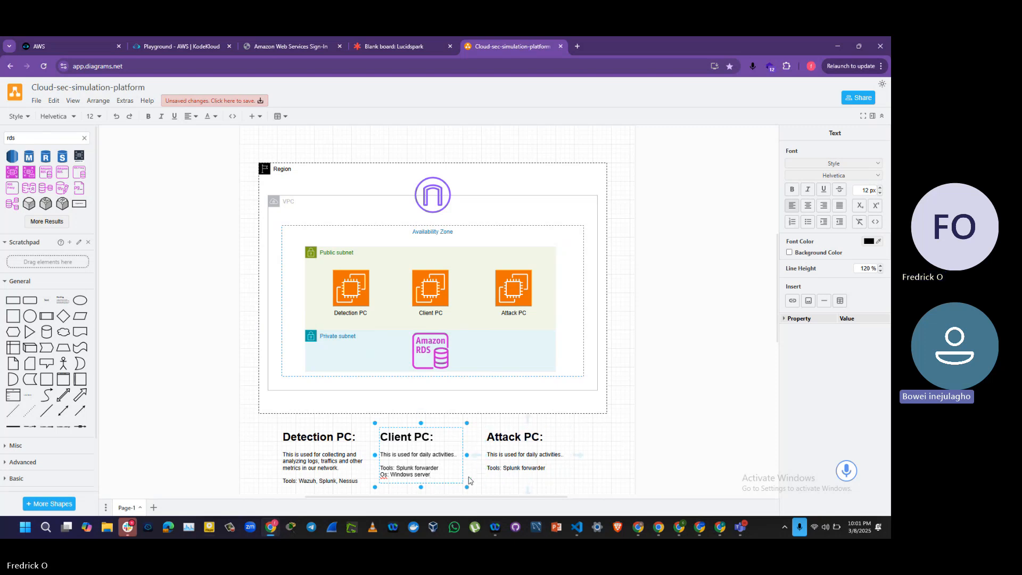
left_click(646, 440)
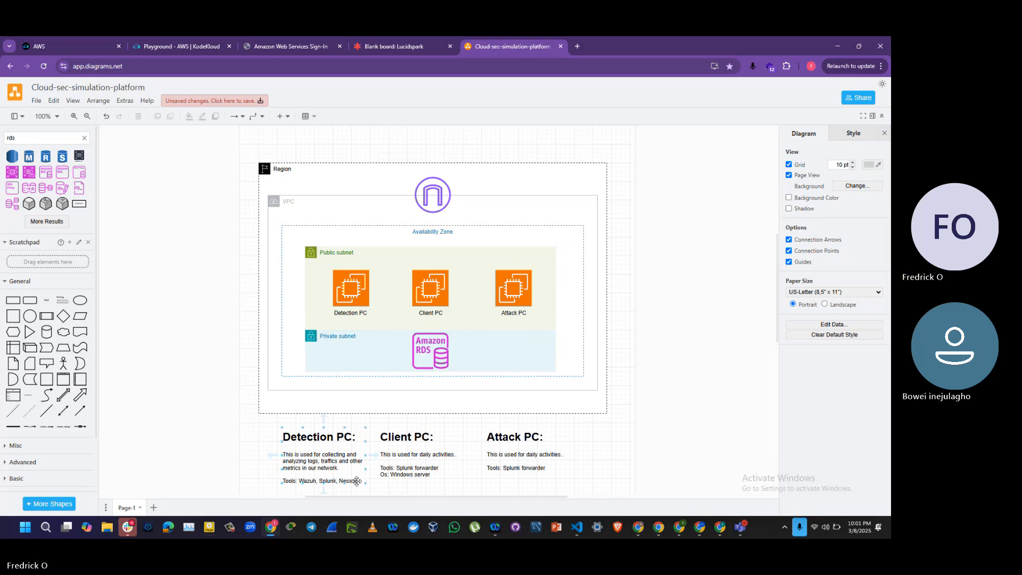
Step: Add the line "Os: Ubuntu" below the Tools line in the Detection PC text box
left_click(351, 492)
double_click(350, 484)
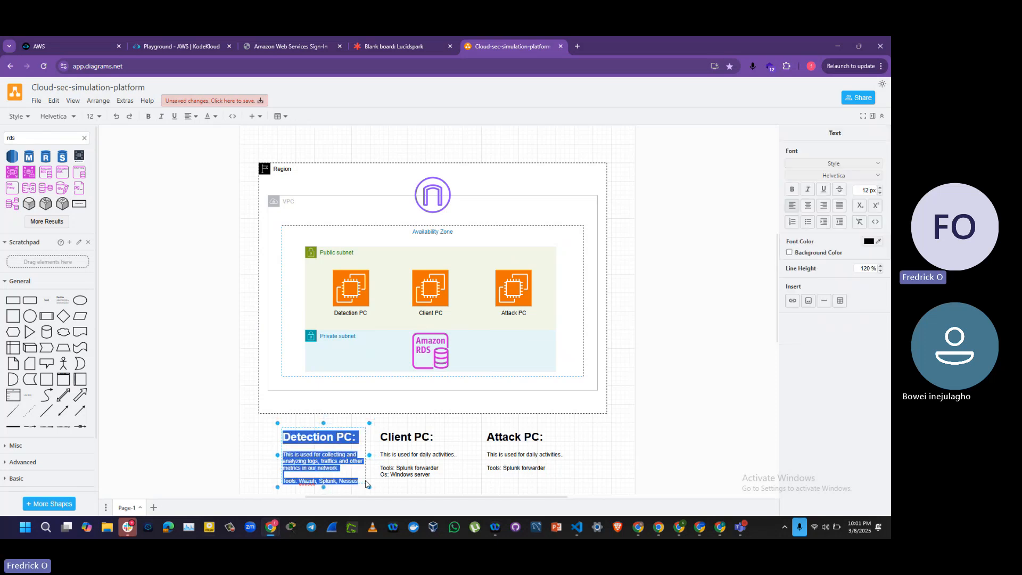
left_click(361, 484)
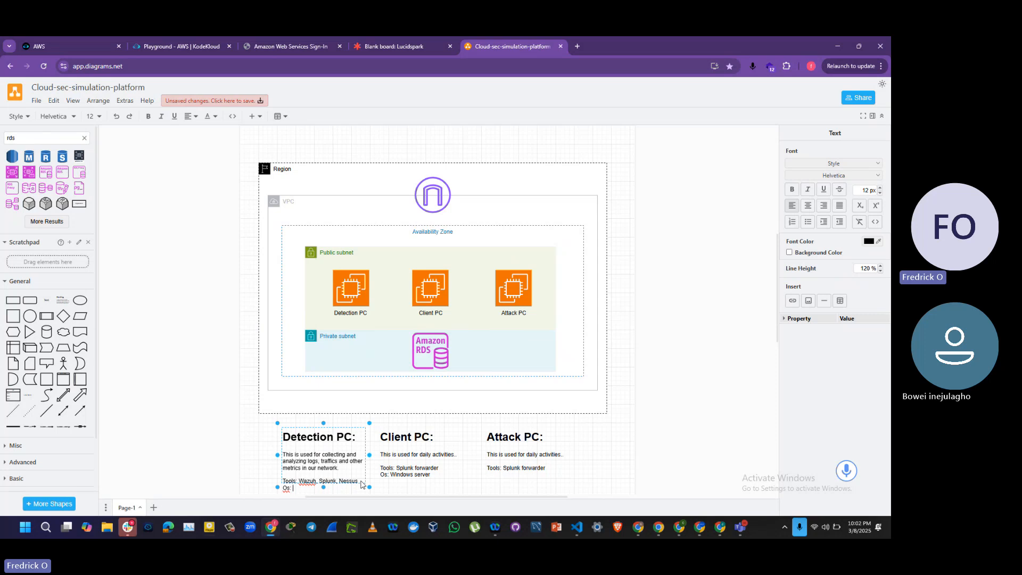
type("Ubuntu")
Step: Replace the Tools line in the Attack PC text box with "Os: Kali"
left_click(540, 475)
double_click(541, 475)
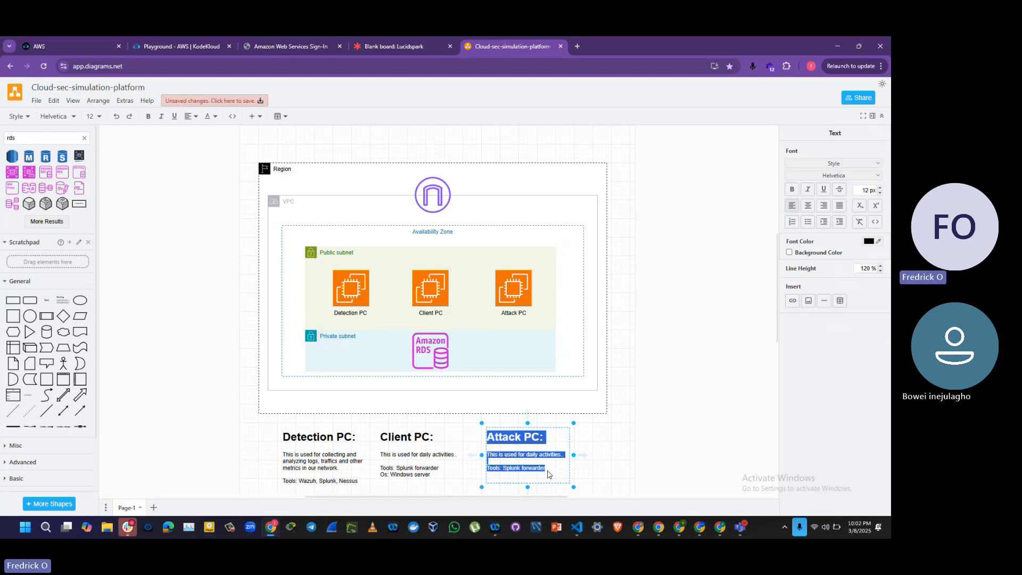
left_click(549, 472)
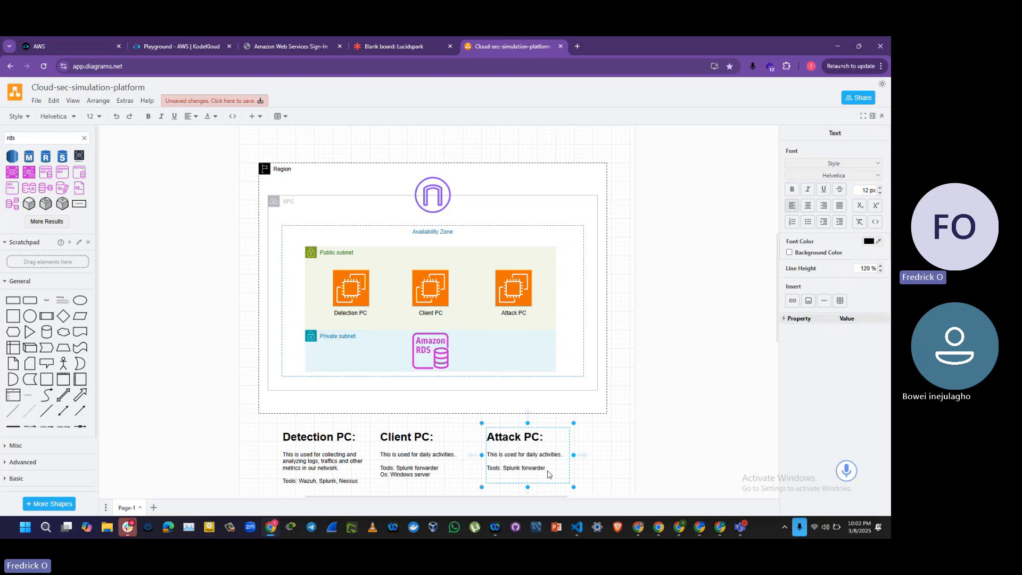
key("BackSpace")
key("BackSpace")
key("BackSpace")
key("BackSpace")
key("BackSpace")
key("BackSpace")
key("BackSpace")
key("BackSpace")
key("BackSpace")
key("BackSpace")
key("BackSpace")
key("BackSpace")
key("BackSpace")
key("BackSpace")
key("BackSpace")
type("O")
Step: Change the opening words of the Attack PC description to "This is used to"
key("Up")
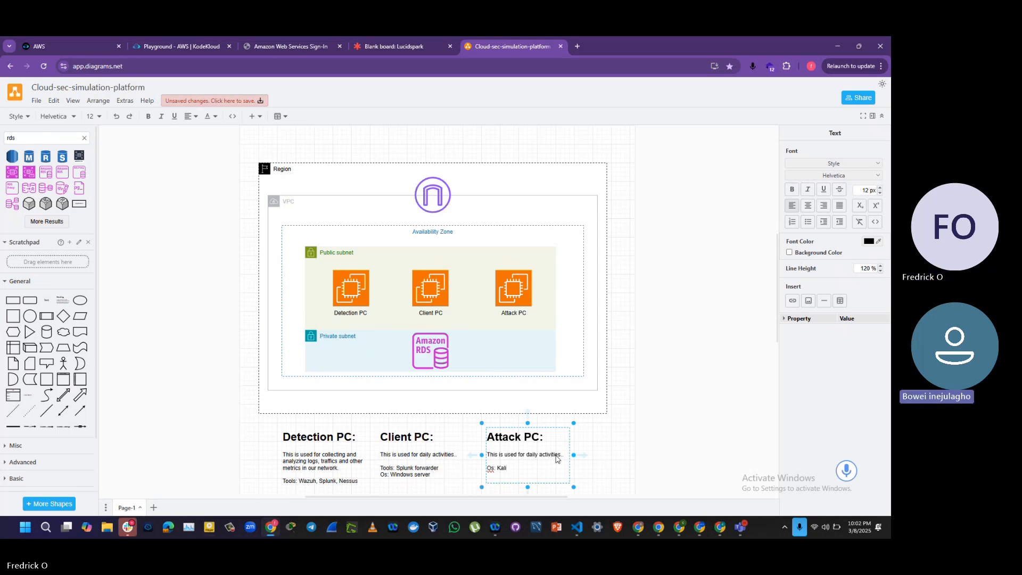
key("BackSpace")
key("BackSpace")
key("BackSpace")
key("BackSpace")
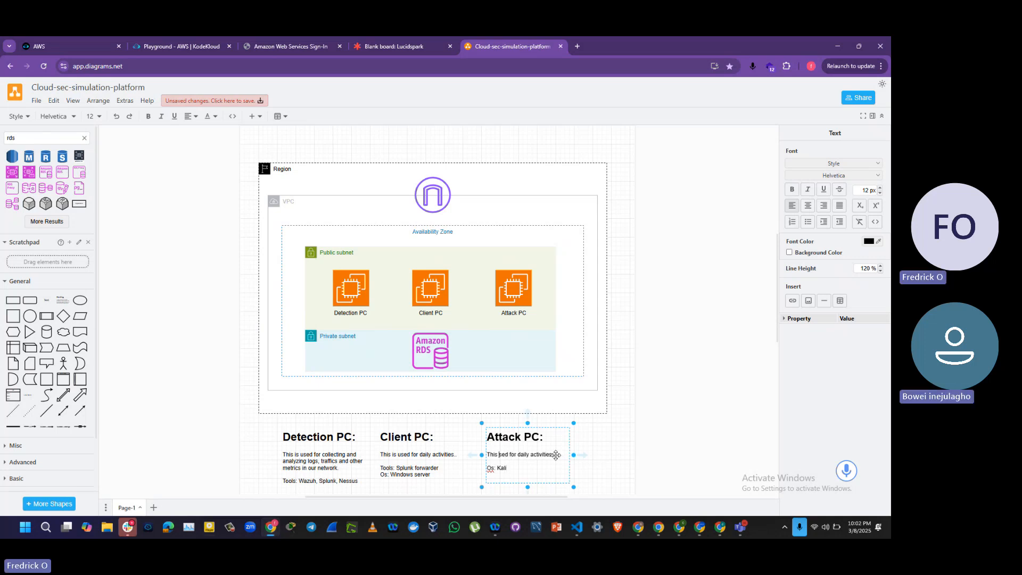
type("is used to u")
key("BackSpace")
type("attack the")
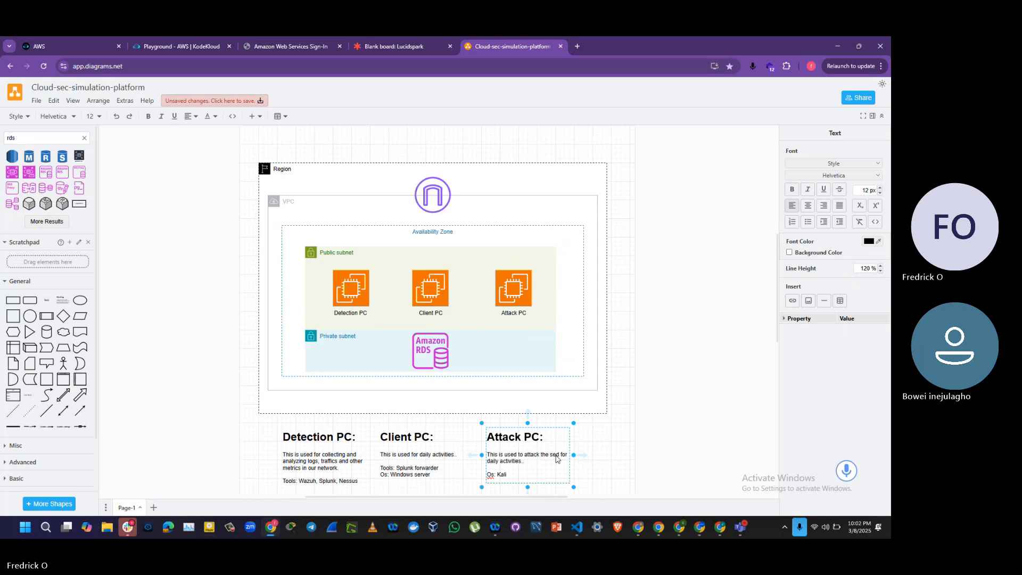
type(" system")
key("BackSpace")
key("BackSpace")
key("BackSpace")
key("BackSpace")
key("BackSpace")
key("BackSpace")
key("BackSpace")
key("BackSpace")
key("BackSpace")
key("BackSpace")
key("BackSpace")
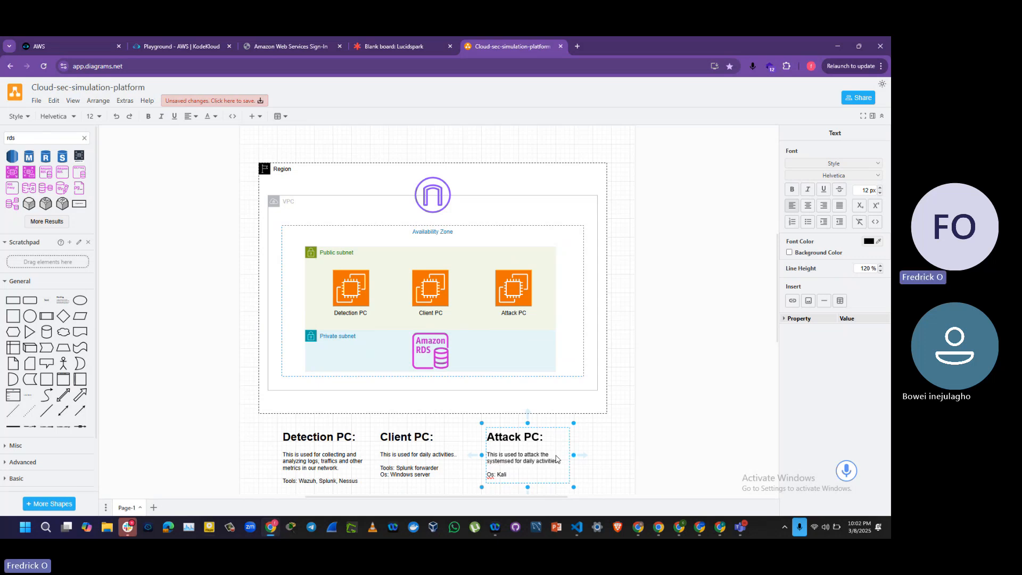
key("BackSpace")
key("BackSpace")
key("BackSpace")
key("BackSpace")
key("BackSpace")
key("BackSpace")
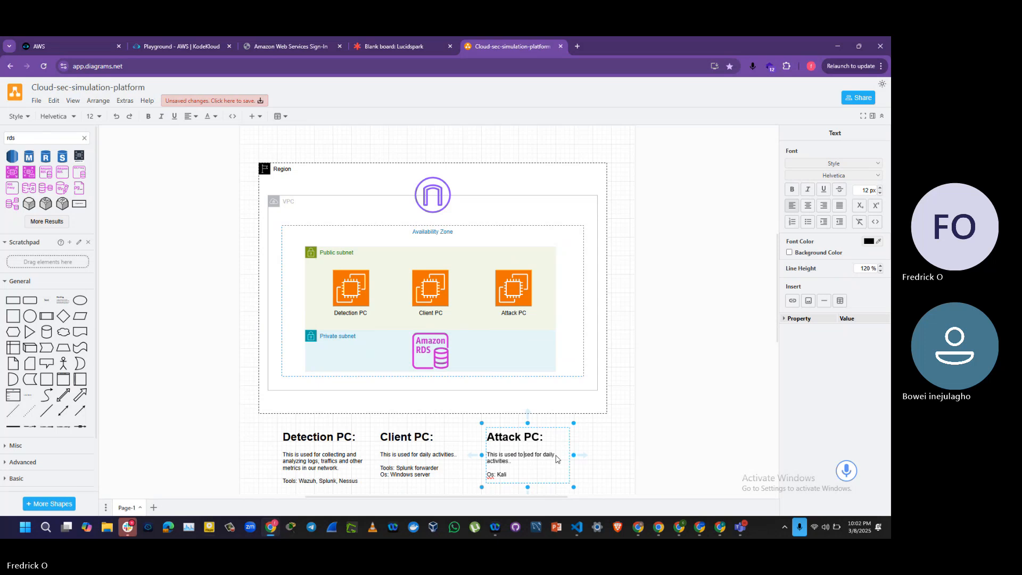
Step: Continue the Attack PC description after "This is used to" with "simulate attack on the network and system"
type("simulate ")
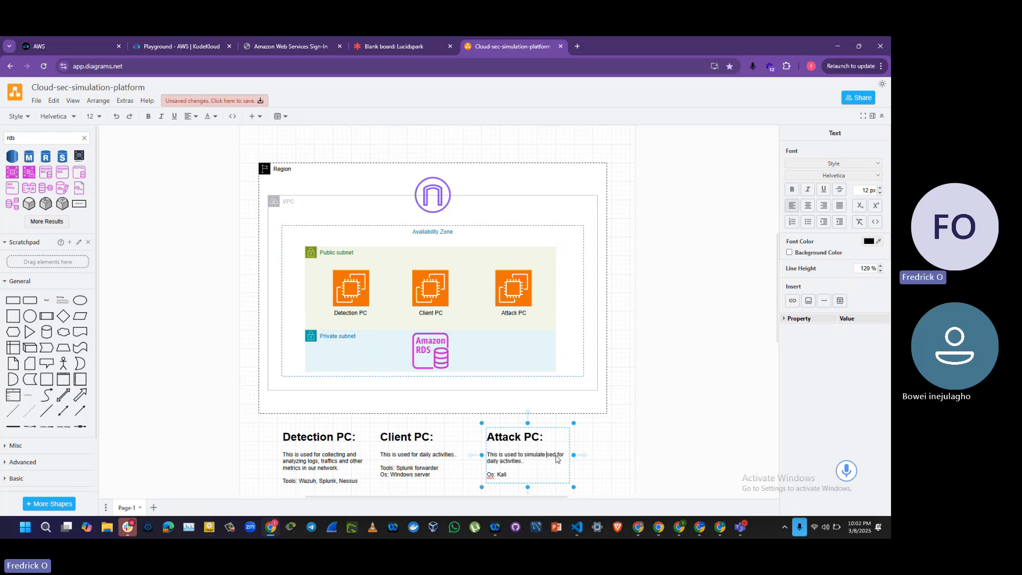
type("attack u")
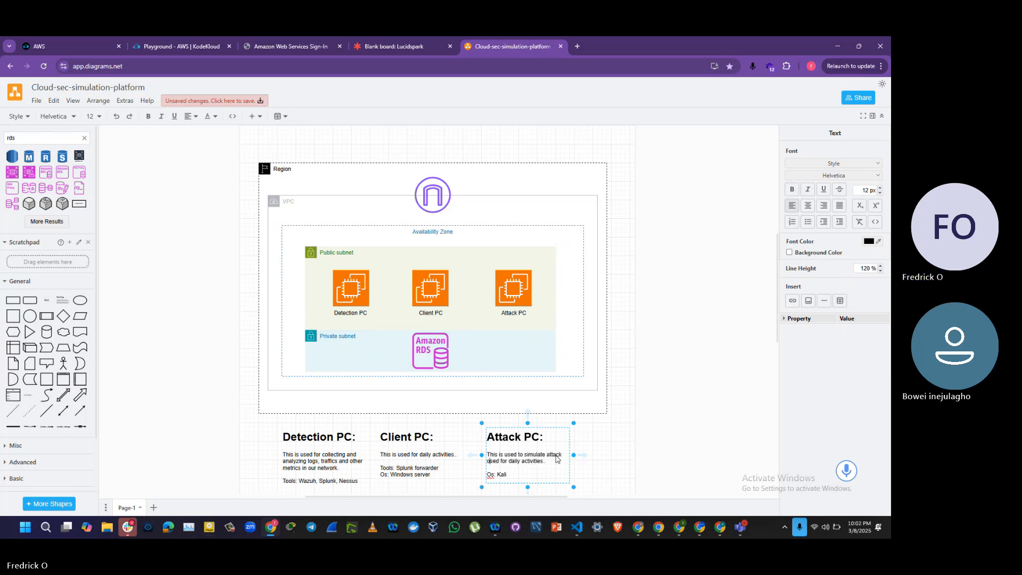
key("BackSpace")
type("on the ne")
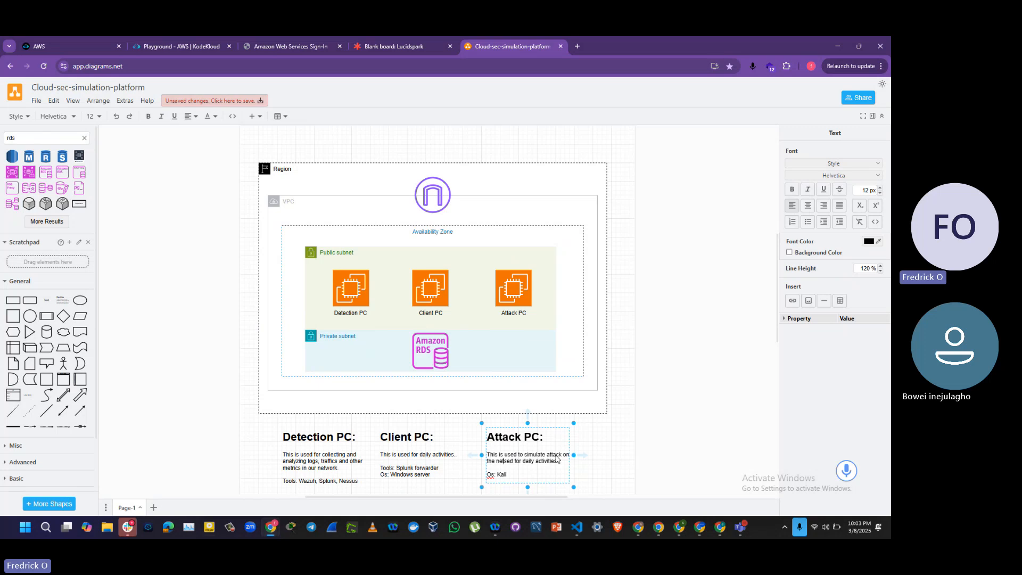
type("tworka")
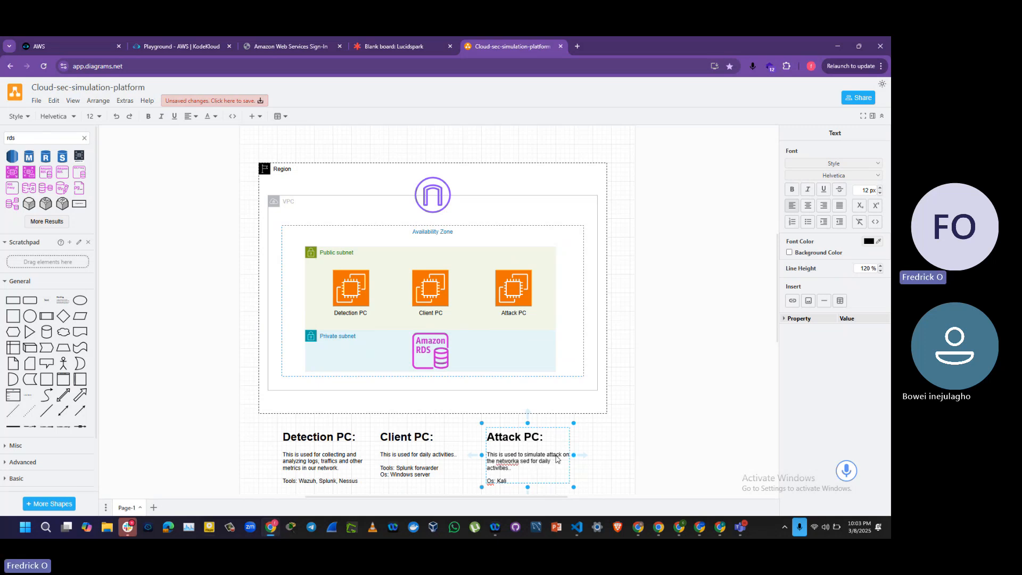
key("BackSpace")
key("BackSpace")
type("and system")
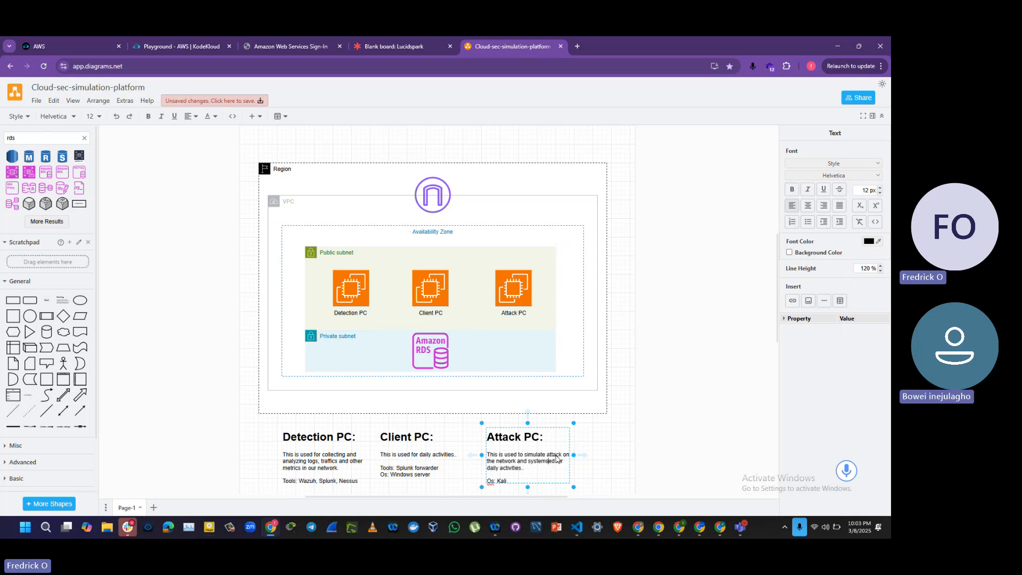
Step: Remove the leftover "for daily activities" wording so the Attack PC description ends with "systems", keeping a blank line above the Os line
key("Delete")
key("Delete")
key("Delete")
key("Delete")
key("Delete")
key("Delete")
key("Delete")
key("Delete")
key("Delete")
key("Delete")
key("Delete")
key("Delete")
key("Delete")
key("Delete")
key("Delete")
key("Delete")
key("Delete")
key("Delete")
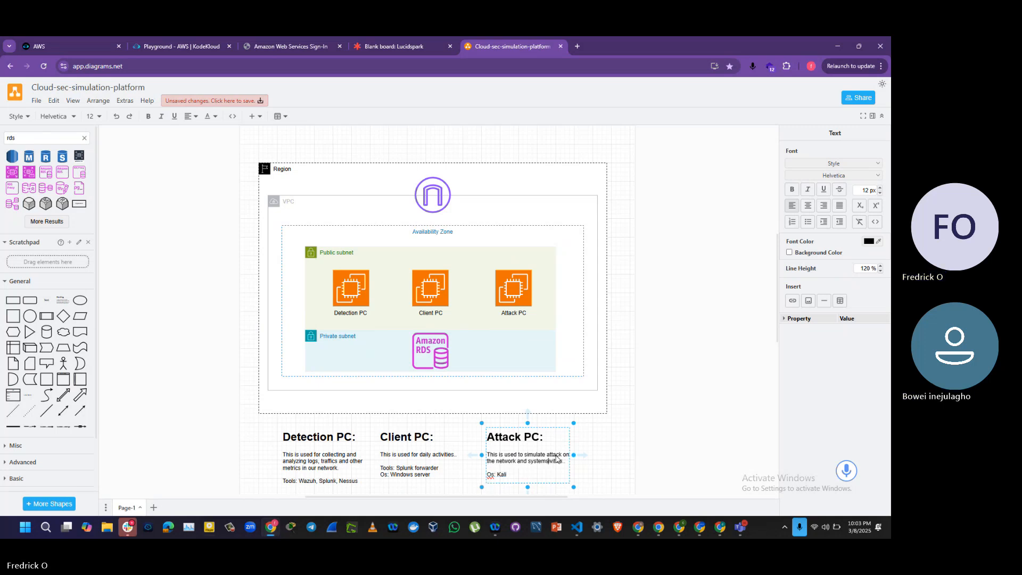
key("Delete")
key("Delete")
key("Delete")
key("Delete")
key("Delete")
key("Return")
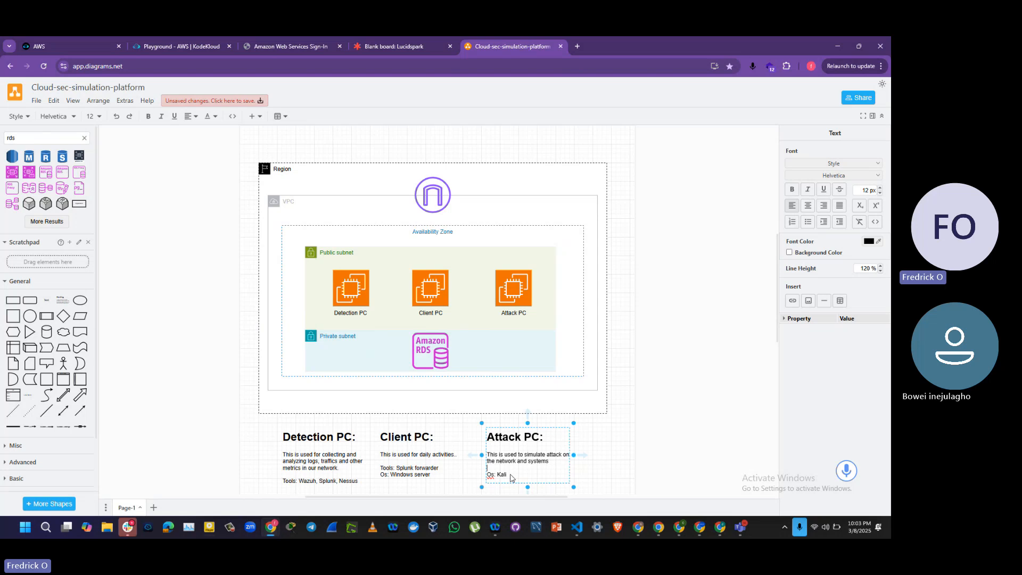
Step: Make the "Os: Kali" line in the Attack PC text and the "Os: Windows server" line in the Client PC text bold
left_click_drag(511, 477, 479, 480)
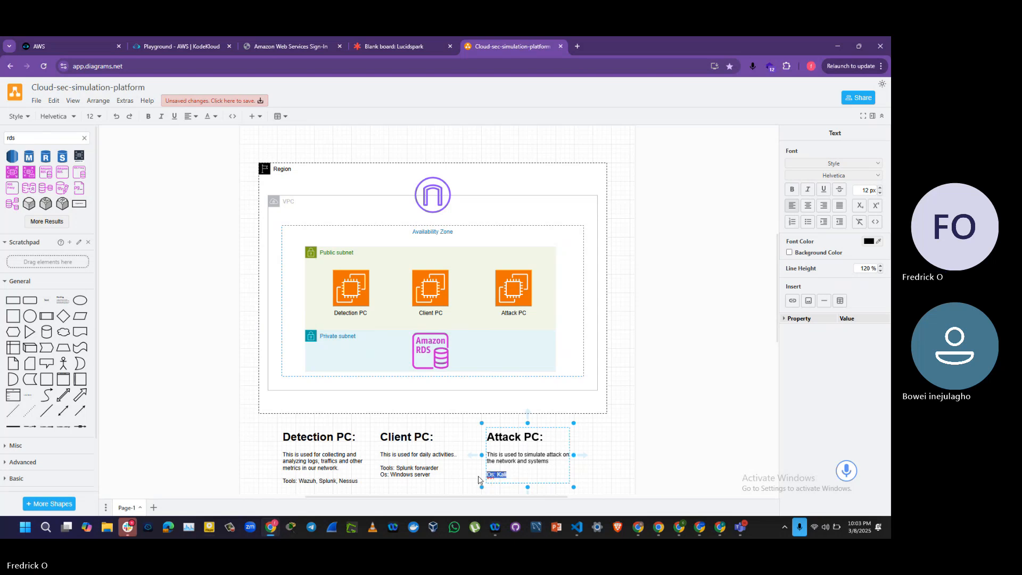
key("ctrl+b")
left_click(421, 476)
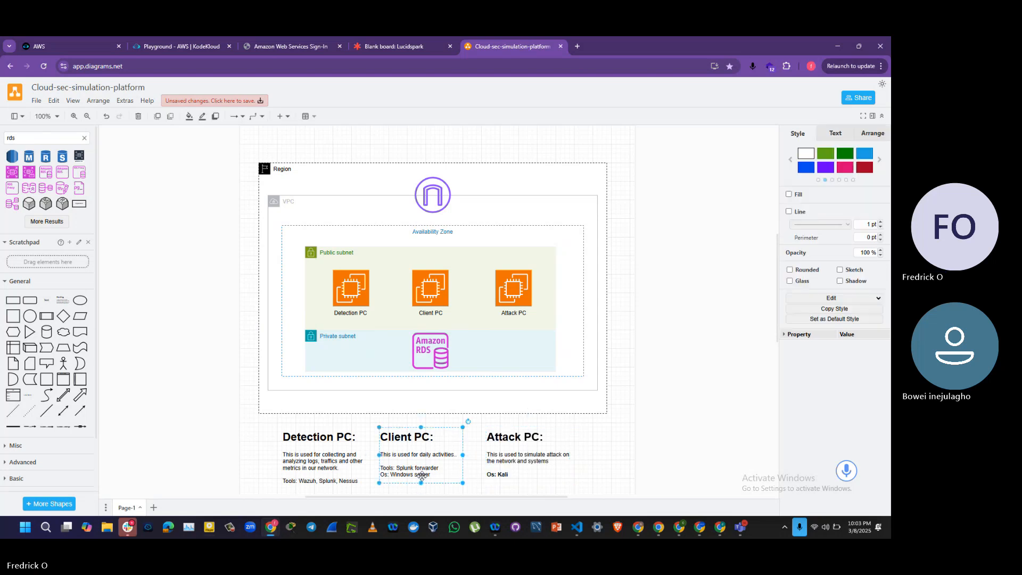
double_click(422, 476)
left_click(387, 477)
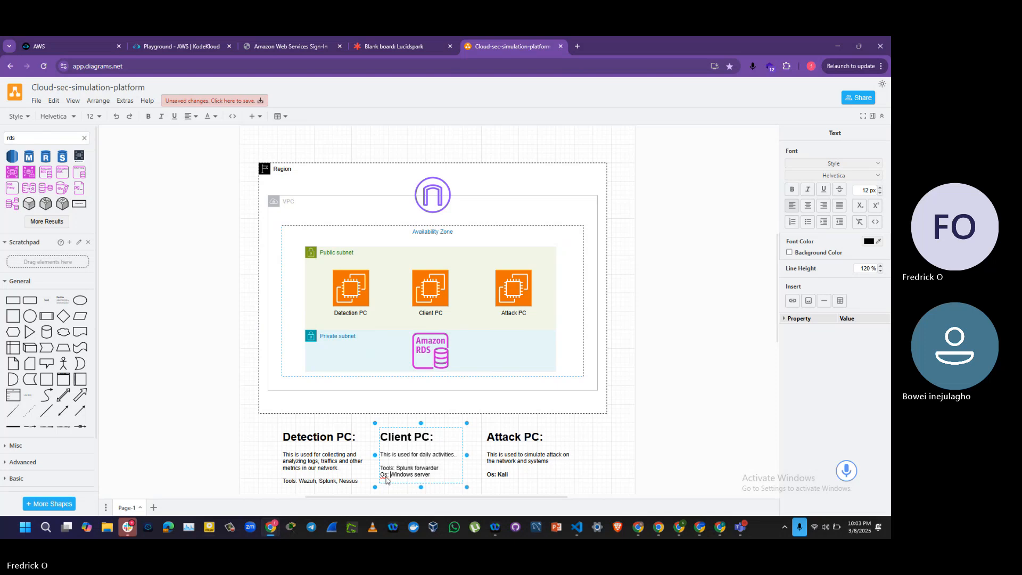
triple_click(392, 476)
key("ctrl+b")
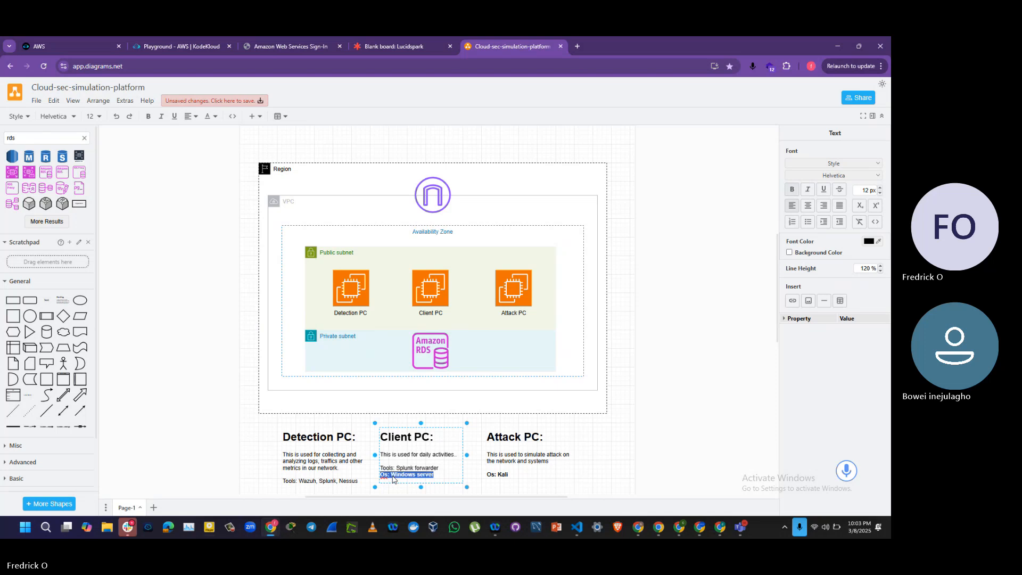
Step: Make the Tools lines in the Detection PC and Client PC text boxes bold
left_click(325, 481)
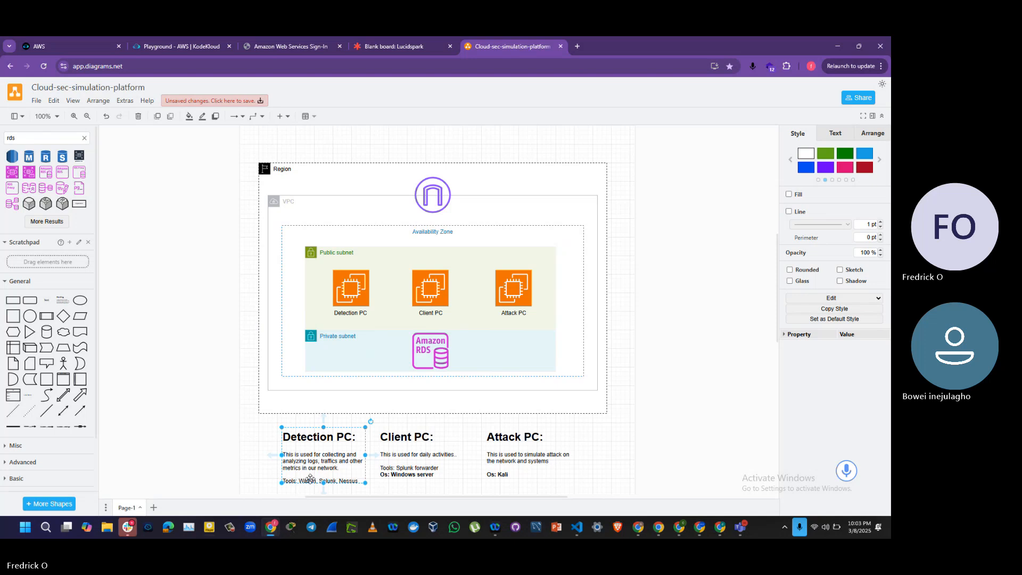
triple_click(311, 480)
key("ctrl+b")
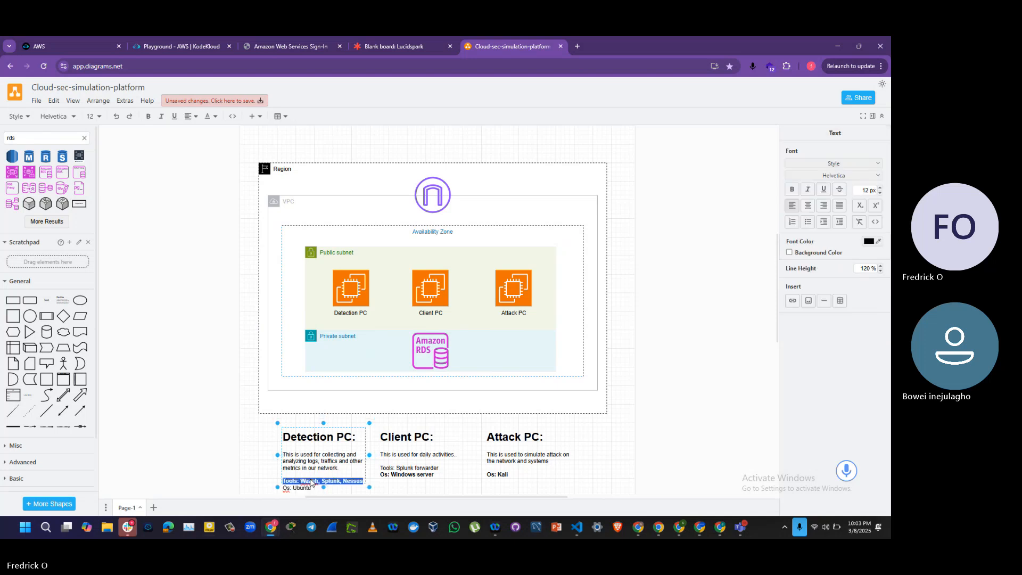
left_click(409, 468)
triple_click(409, 467)
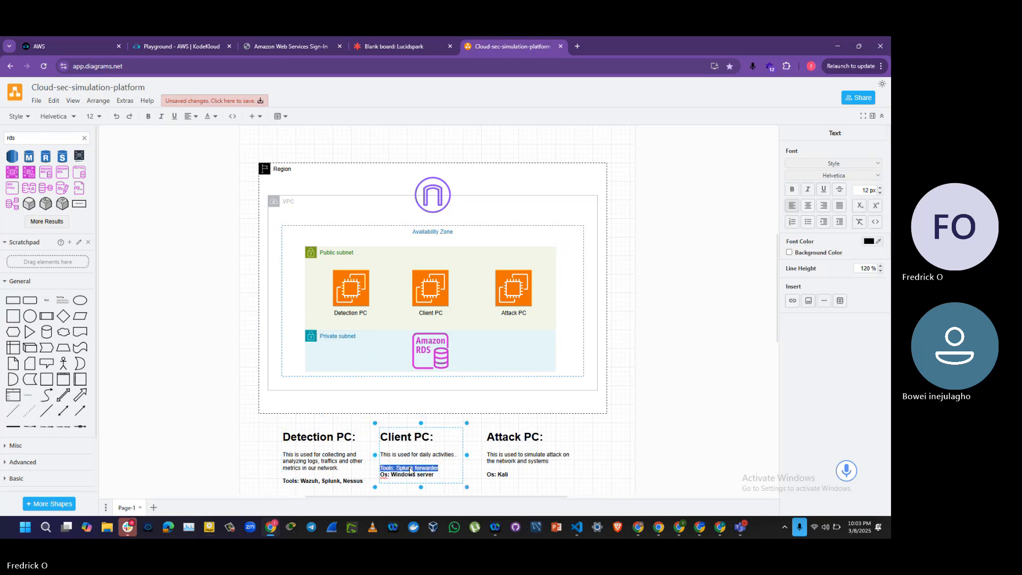
key("ctrl+b")
left_click(659, 451)
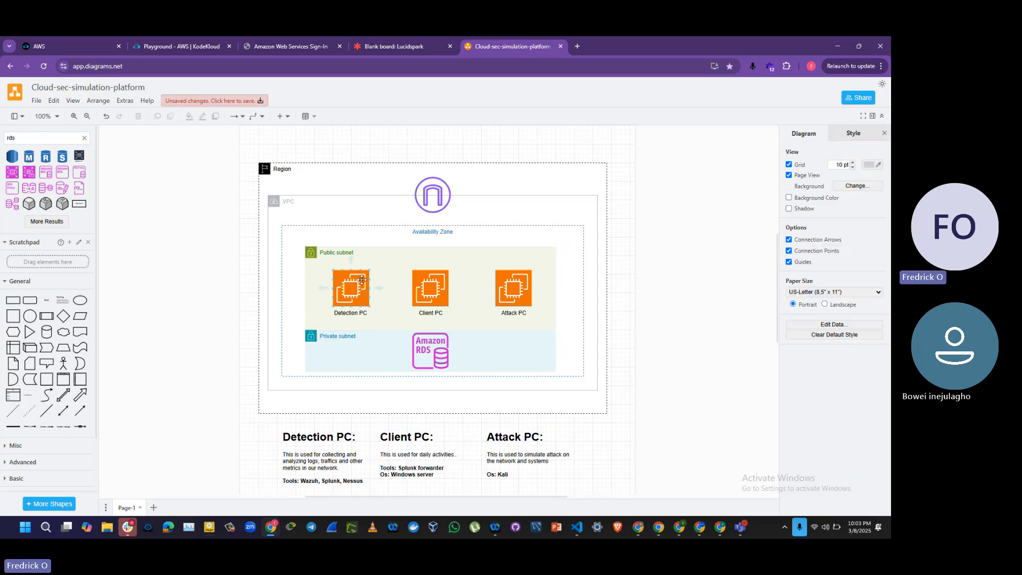
Step: Search the shape library for "route table" and place two Route table shapes outside the Region's left edge, one beside each subnet
left_click(445, 226)
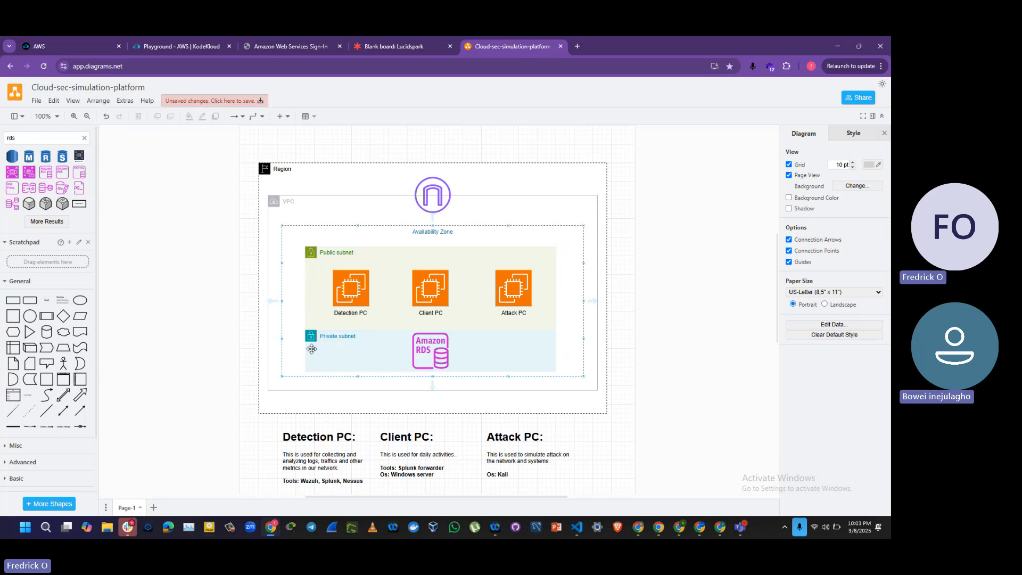
left_click(24, 139)
key("BackSpace")
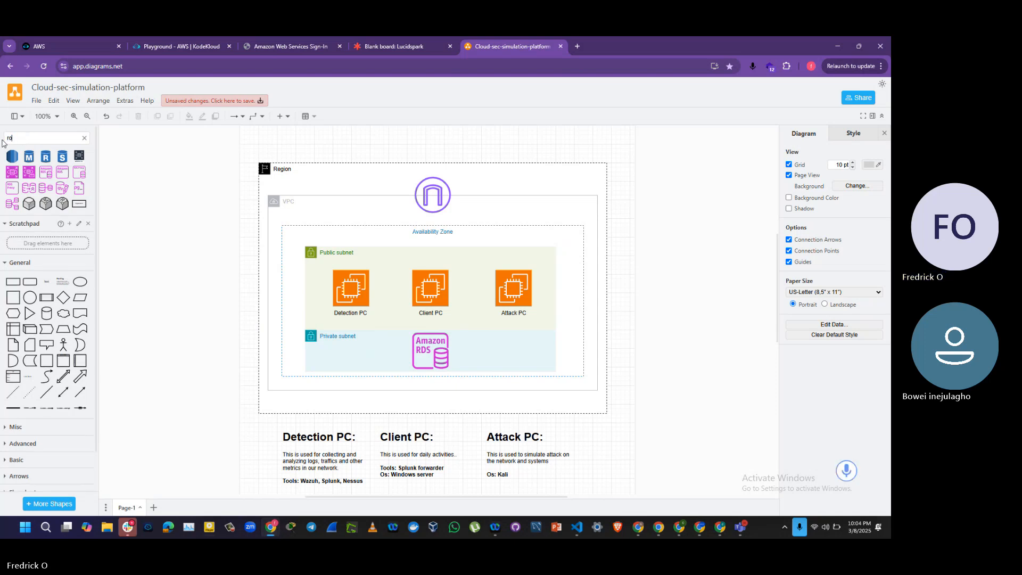
type("ute table")
key("Return")
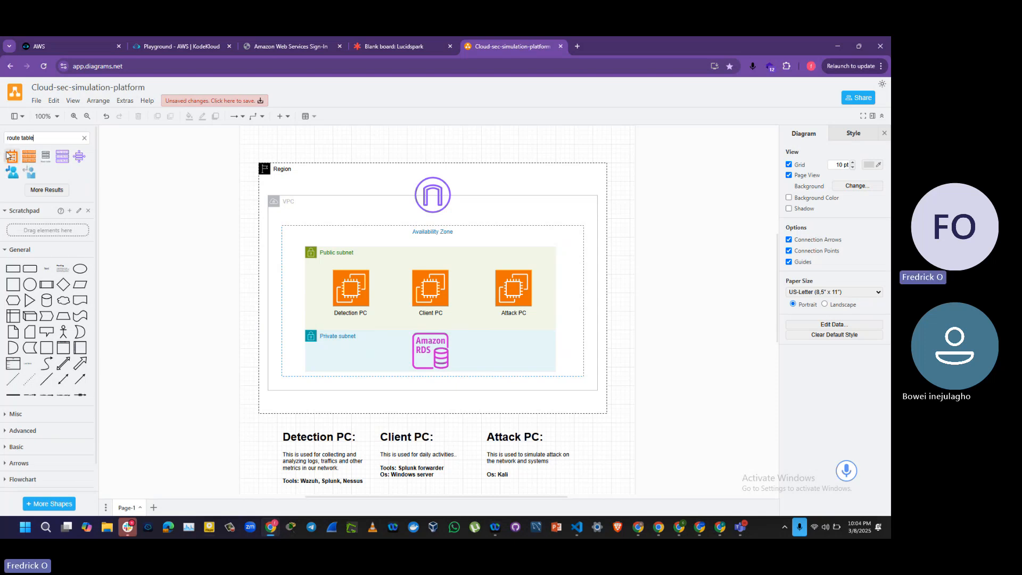
left_click(46, 156)
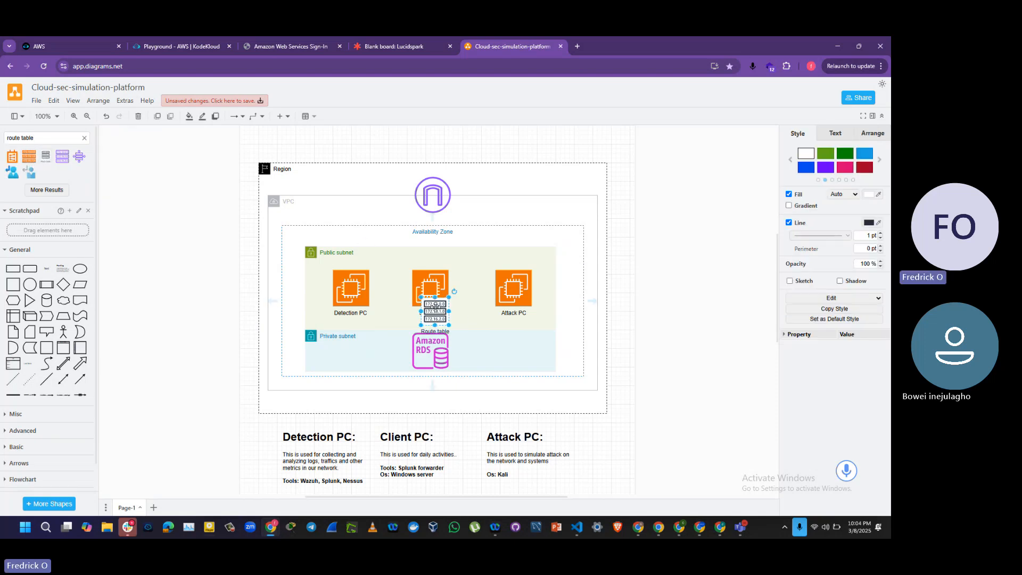
left_click_drag(436, 308, 233, 339)
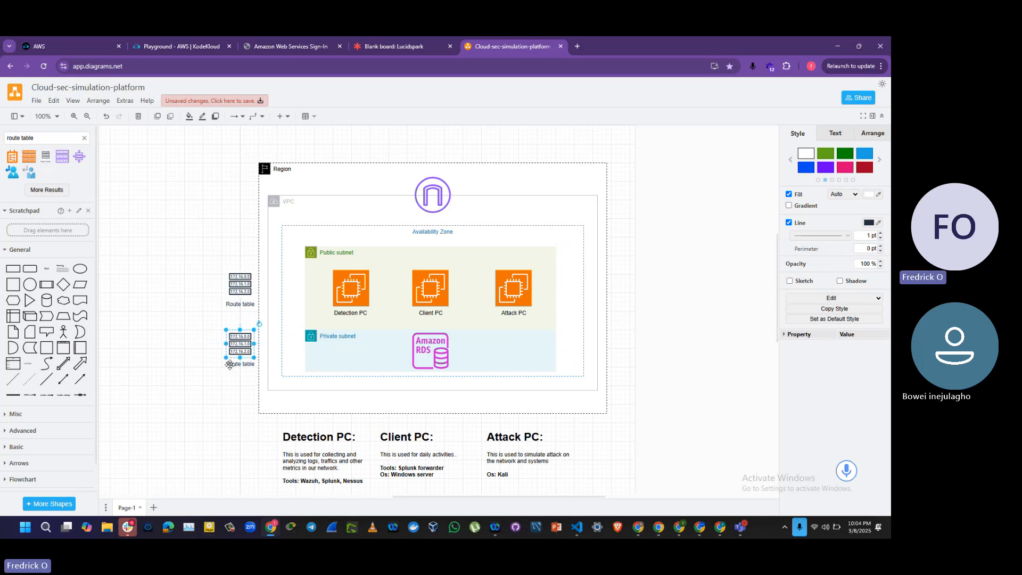
Step: Change the label of the upper route table to "Public Route table"
left_click(226, 302)
left_click(230, 305)
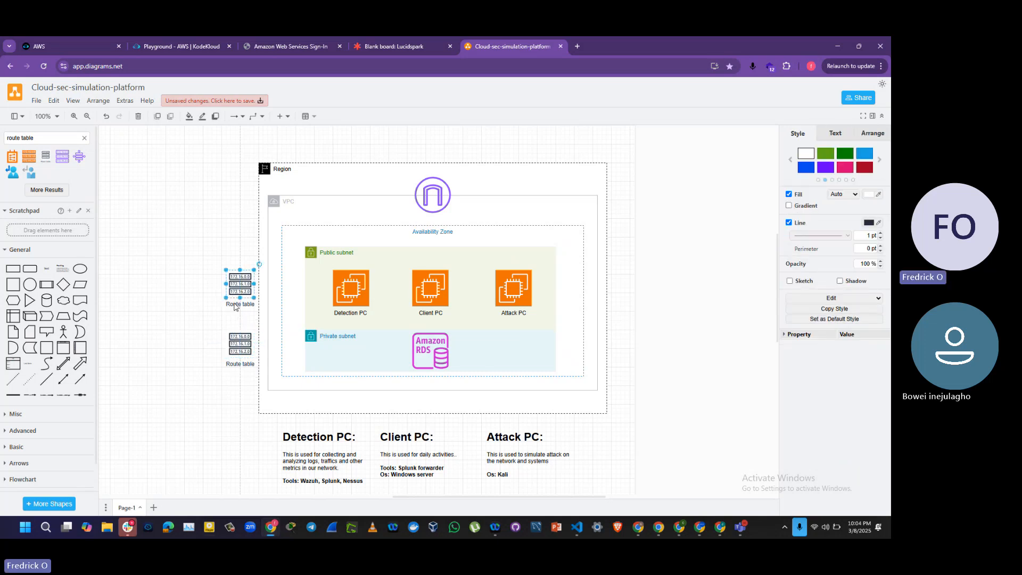
left_click(234, 306)
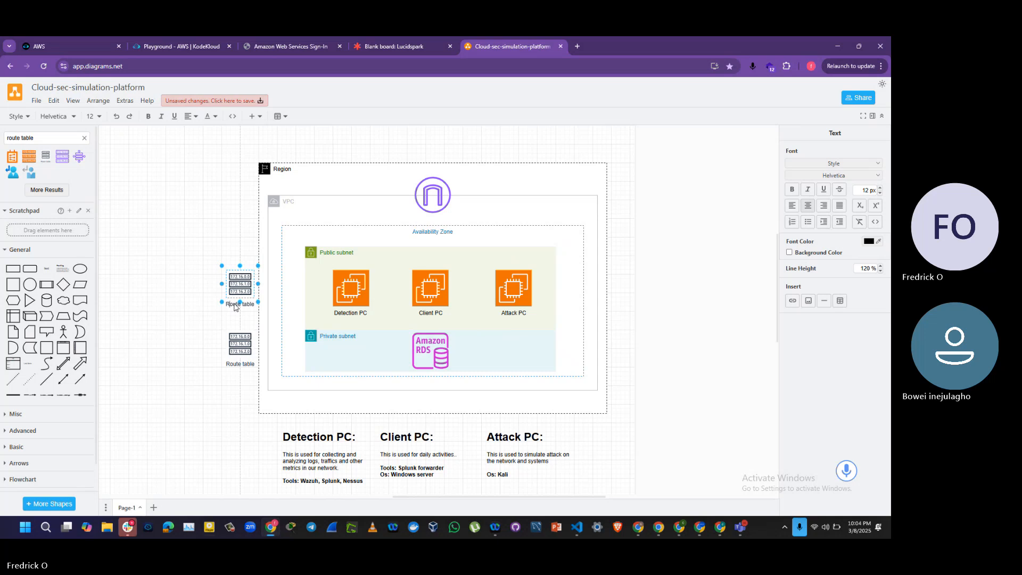
type("Public Route")
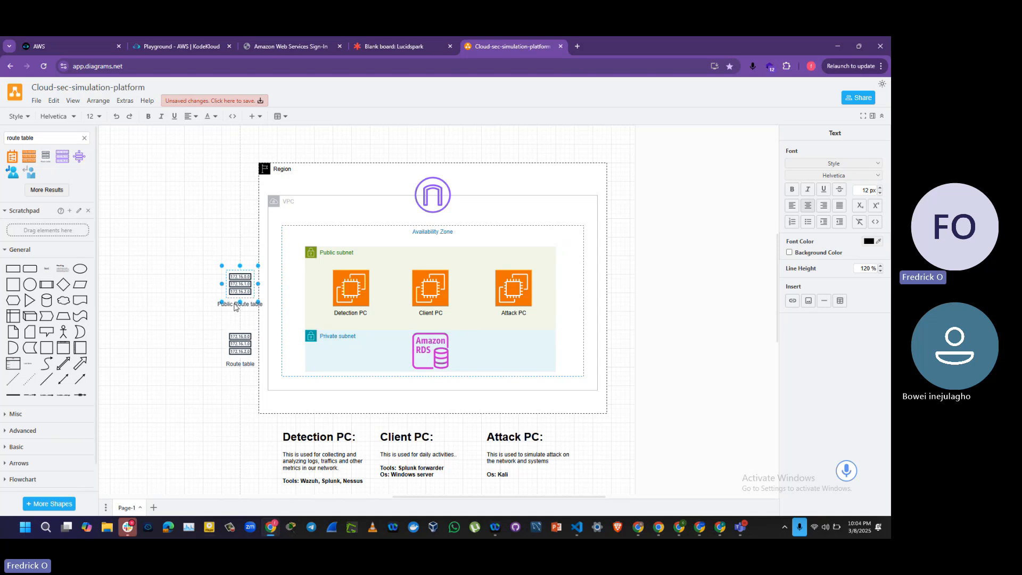
left_click(200, 329)
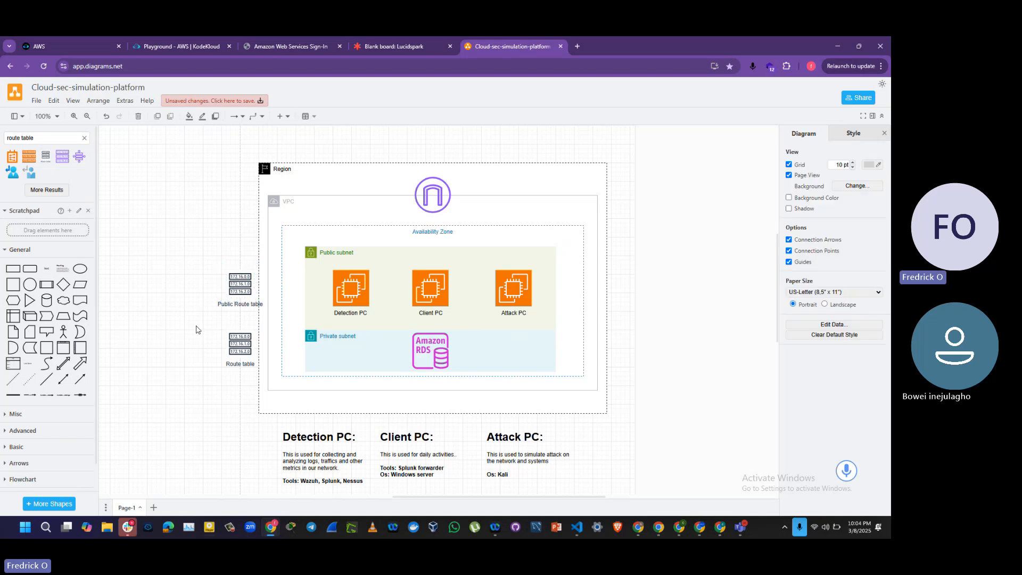
Step: Shift both route tables slightly to the left, keeping them aligned one above the other outside the Region border
left_click(238, 296)
left_click_drag(238, 297, 235, 299)
left_click(237, 339)
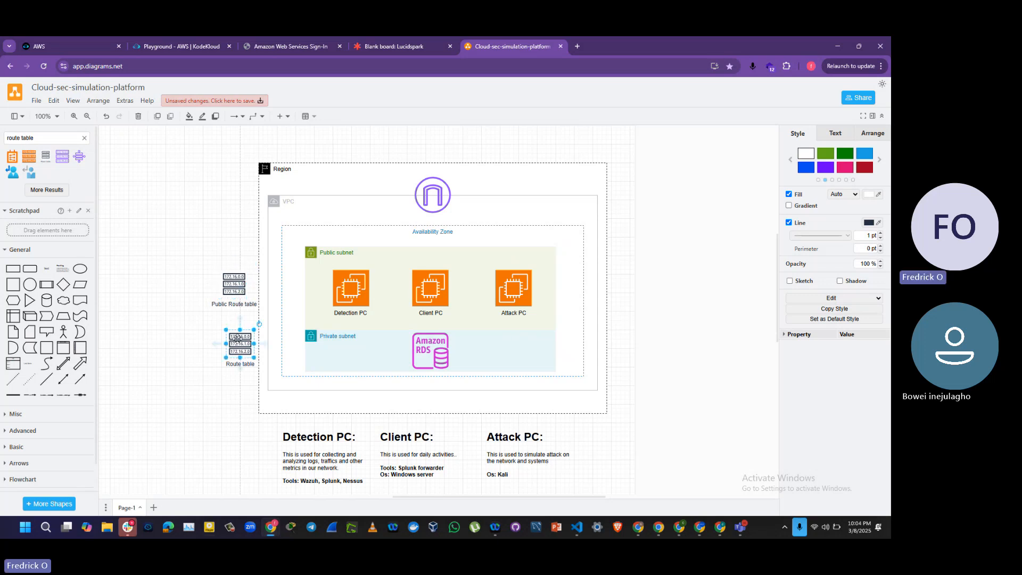
left_click_drag(239, 349, 238, 346)
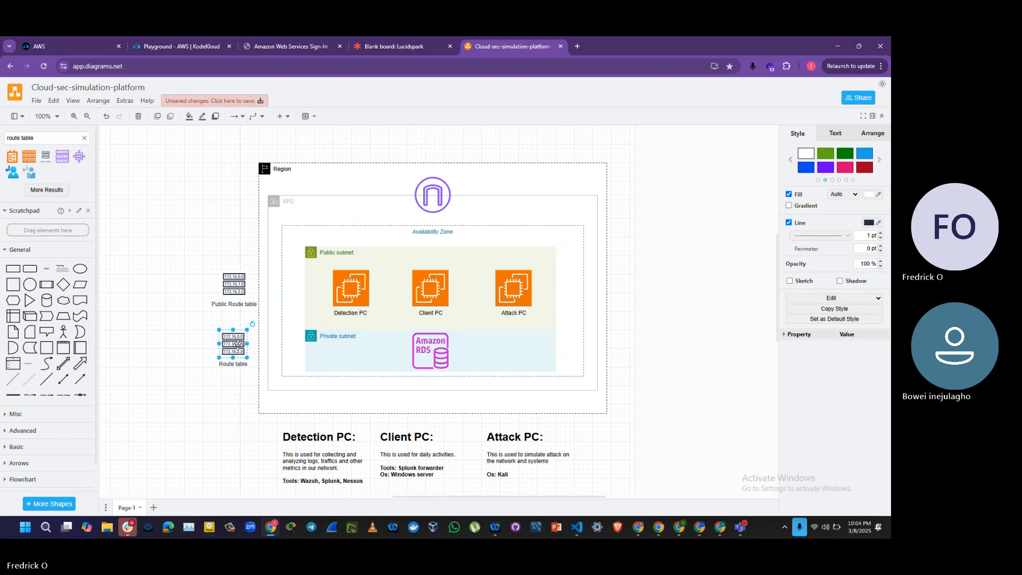
Step: Change the label of the lower route table to "Private Route table"
double_click(219, 365)
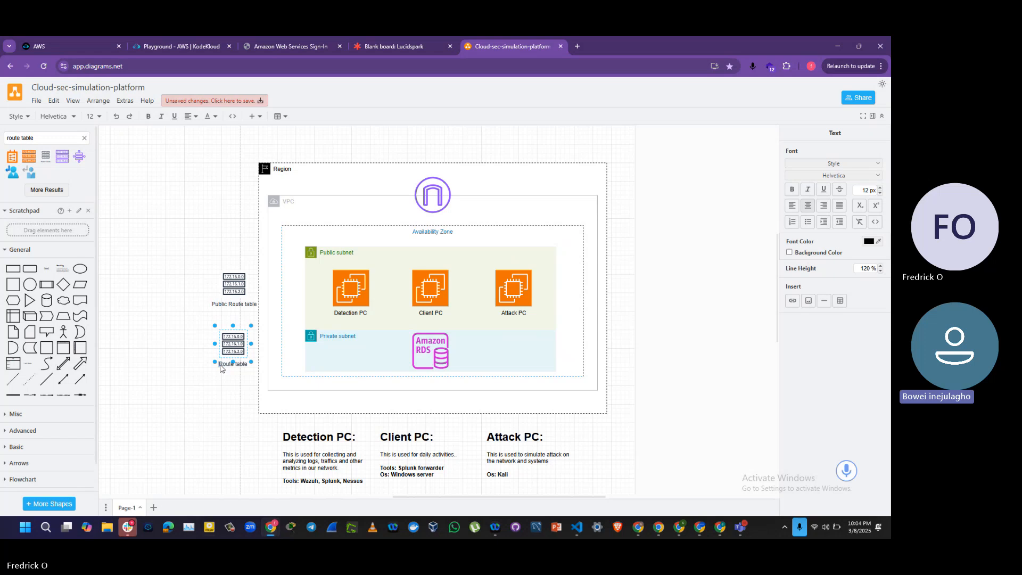
type("Private")
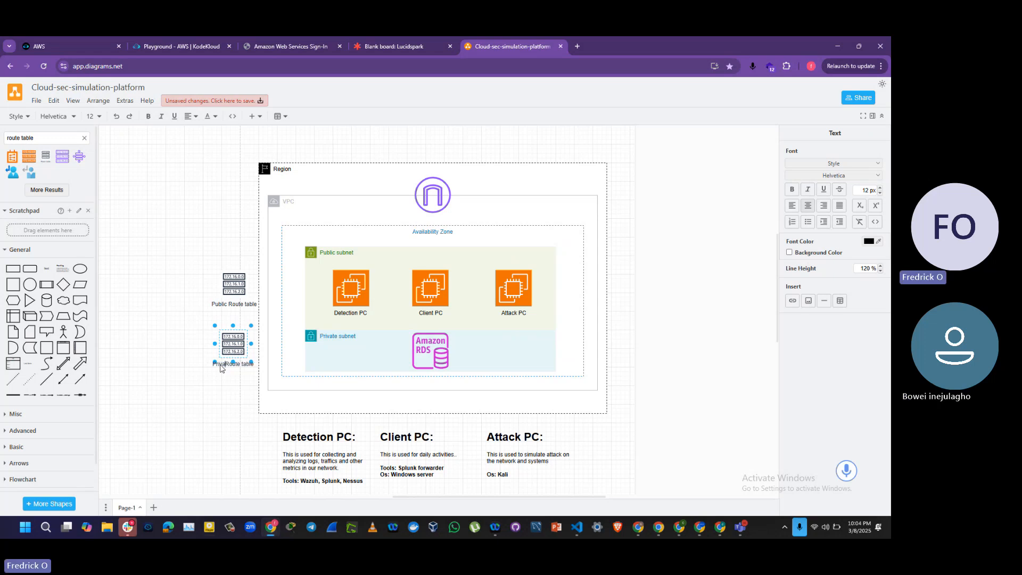
left_click(141, 372)
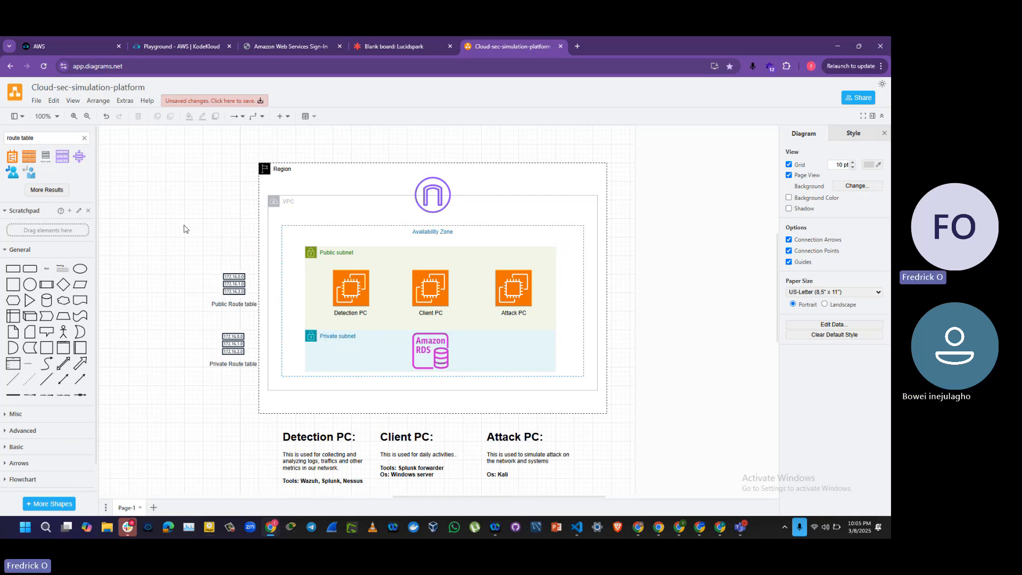
Step: Switch to the Amazon Web Services Sign-In page in the browser and reload it
left_click(270, 44)
left_click(43, 67)
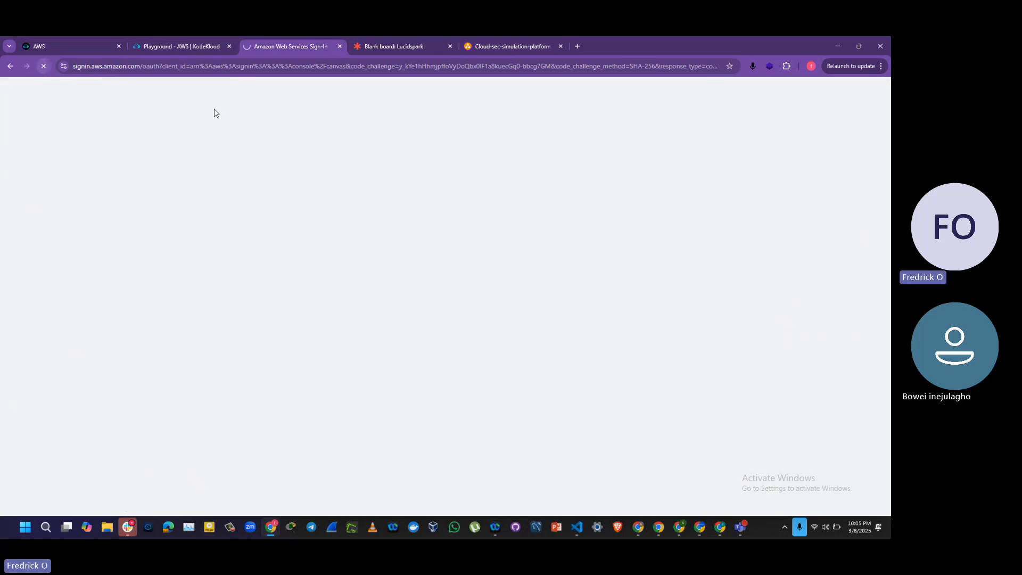
Step: Return to the diagrams.net drawing, add a text label "IGW" beside the gateway icon on the VPC's upper border, and move it close to the icon
key("ctrl+Tab")
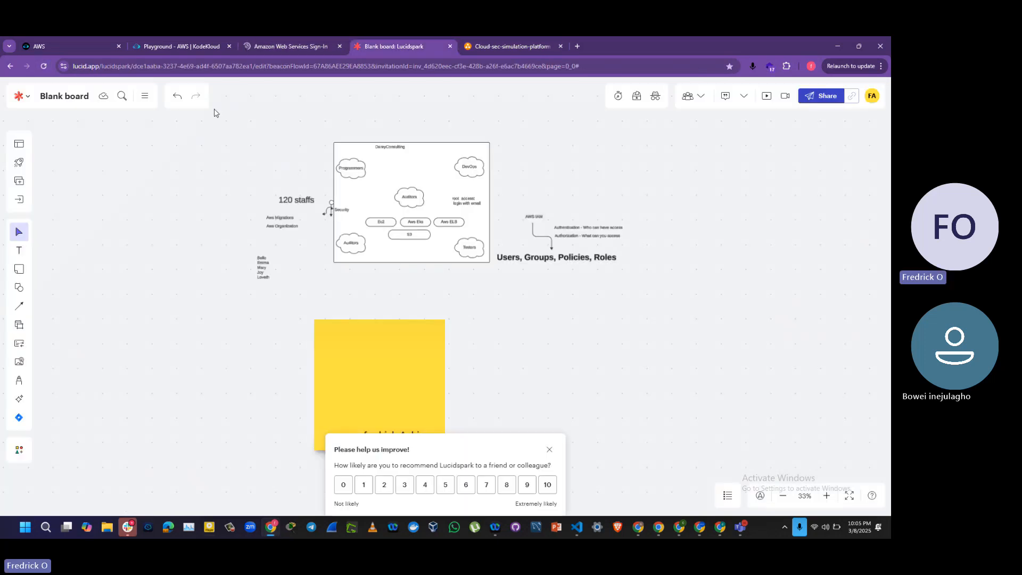
key("ctrl+Tab")
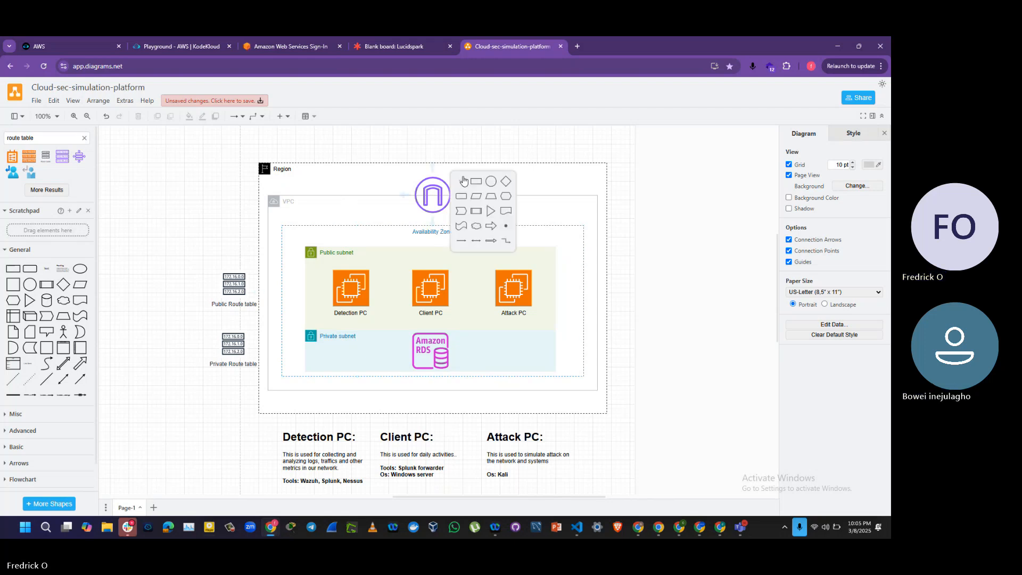
left_click(461, 182)
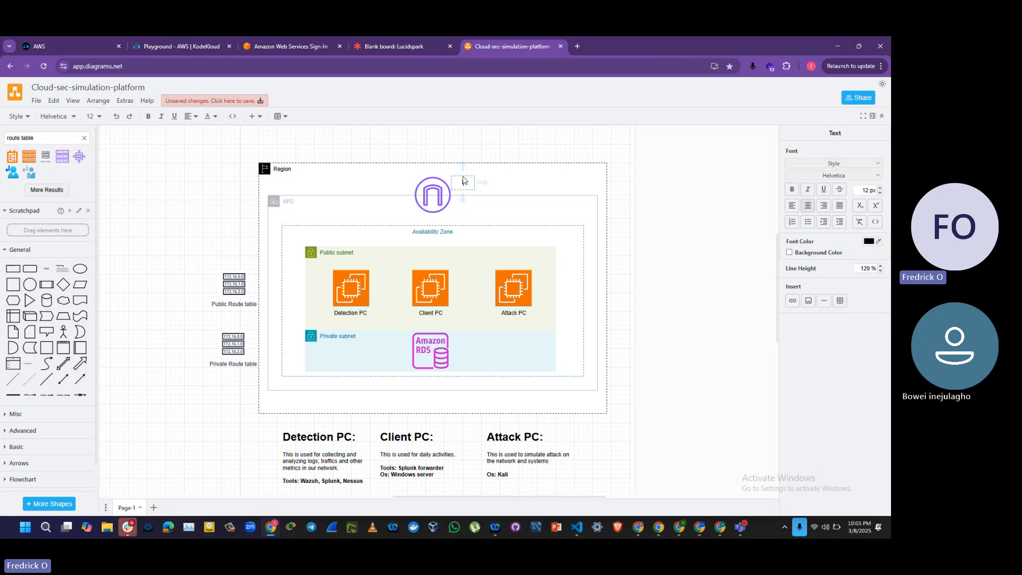
left_click(396, 185)
left_click(395, 185)
left_click_drag(460, 183, 452, 186)
left_click(371, 147)
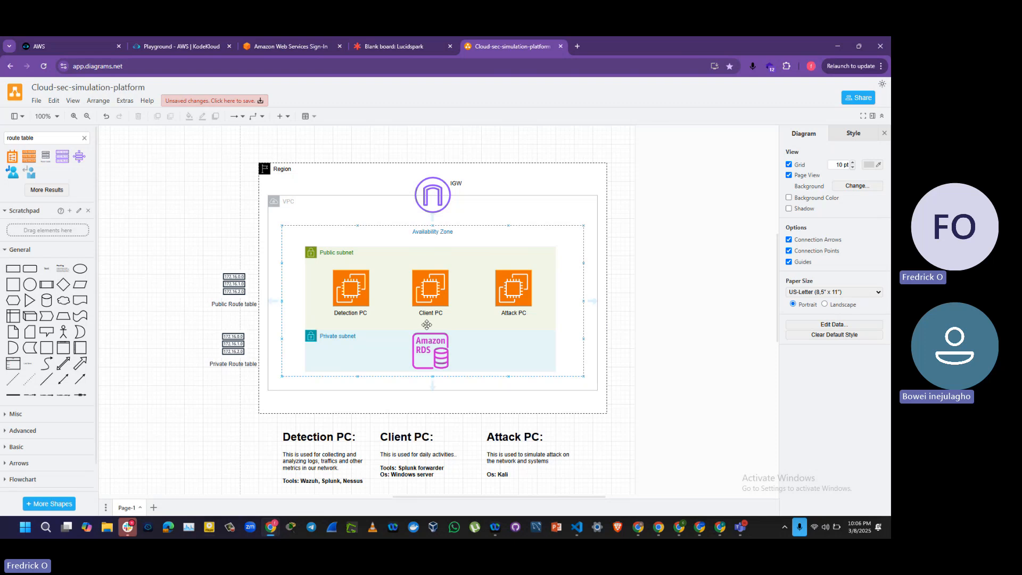
left_click(476, 338)
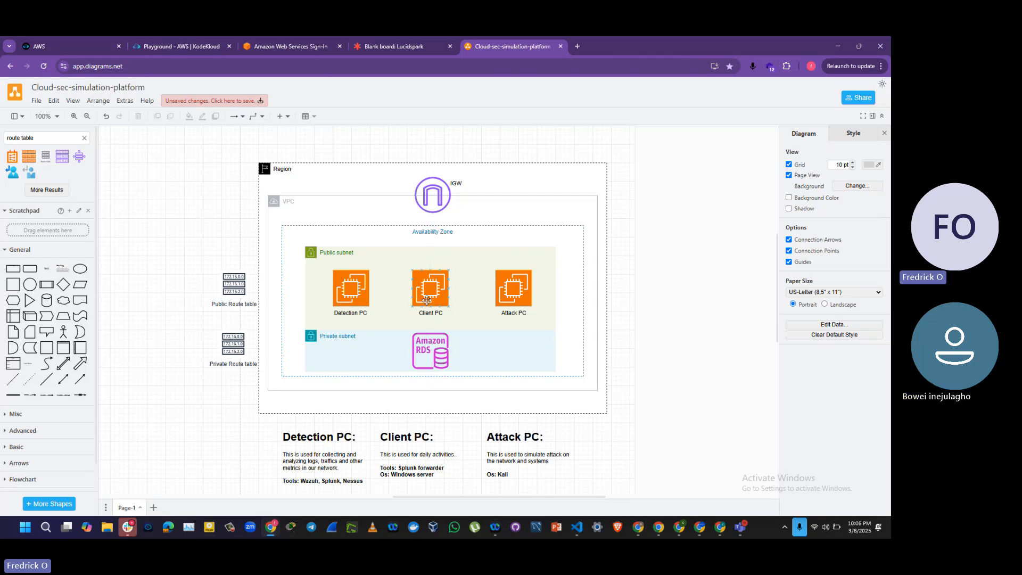
left_click(443, 330)
left_click(401, 274)
left_click(512, 306)
left_click(590, 331)
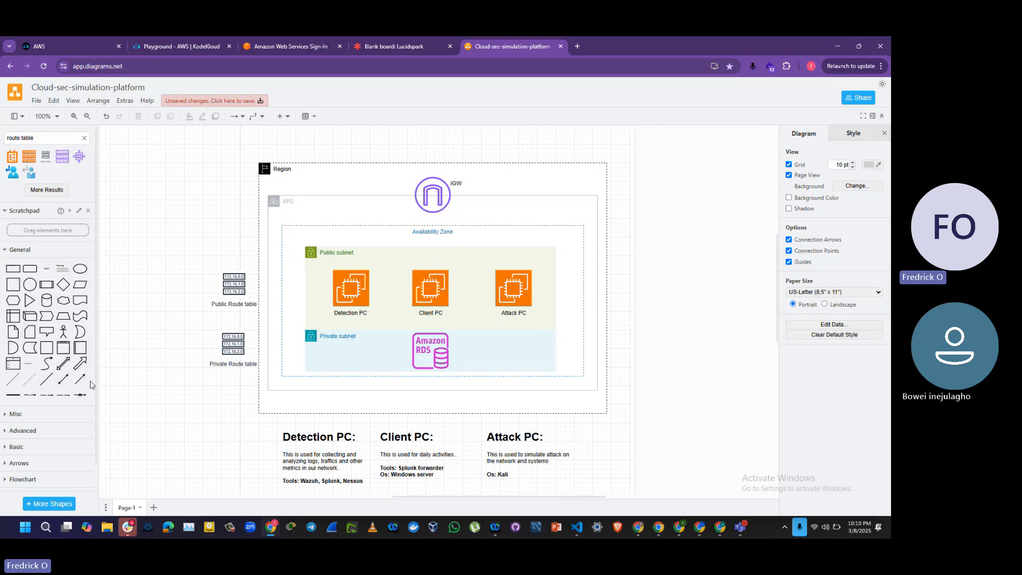
mouse_move(82, 385)
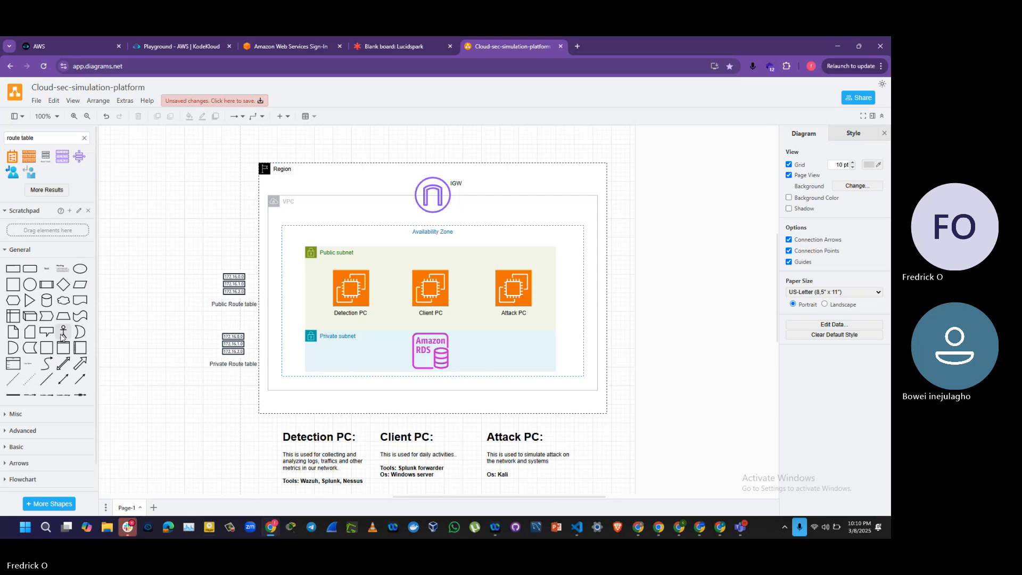
left_click(80, 379)
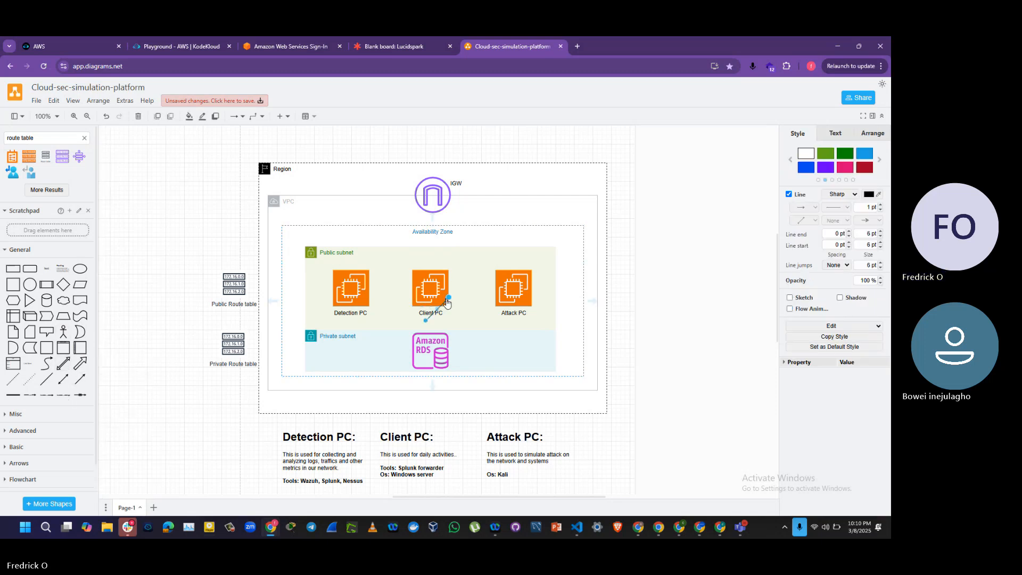
left_click_drag(447, 303, 426, 289)
key("ctrl+z")
key("ctrl+z")
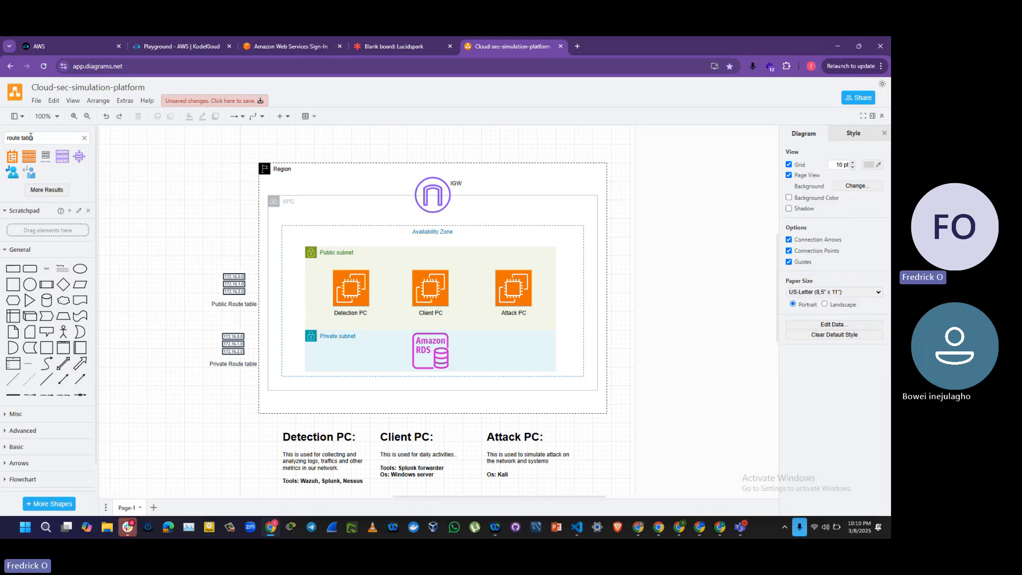
Step: Search the shapes for "arrow", insert the Arrow Up shape, and shrink it to a small arrow inside the VPC beside the IGW icon
key("ctrl+a")
type("ar")
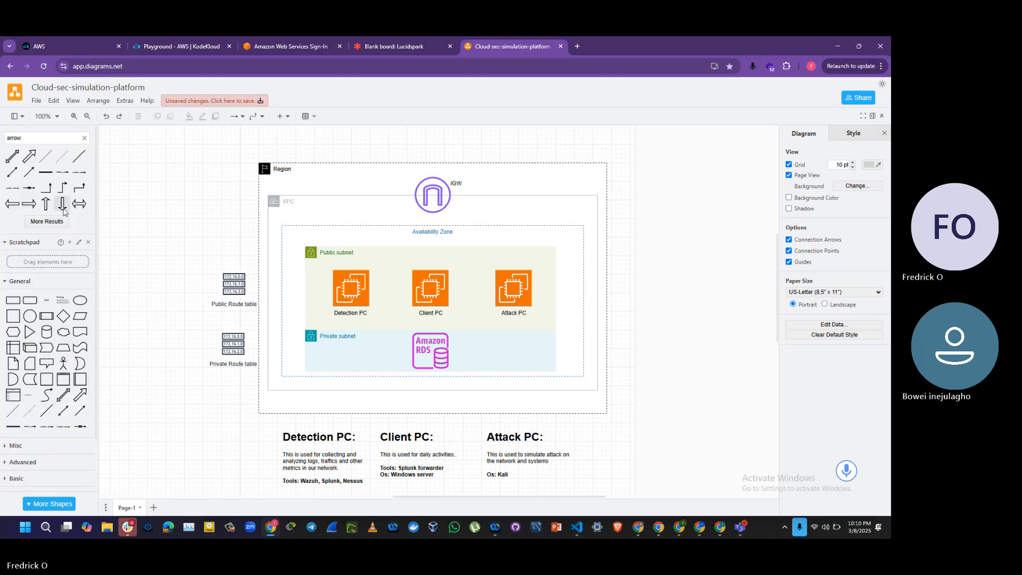
mouse_move(46, 208)
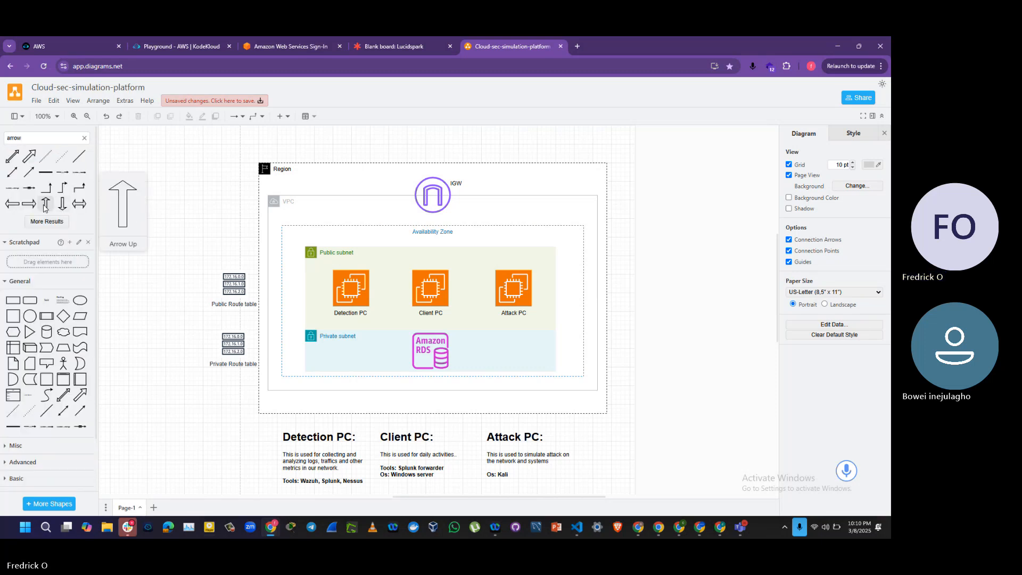
left_click(45, 208)
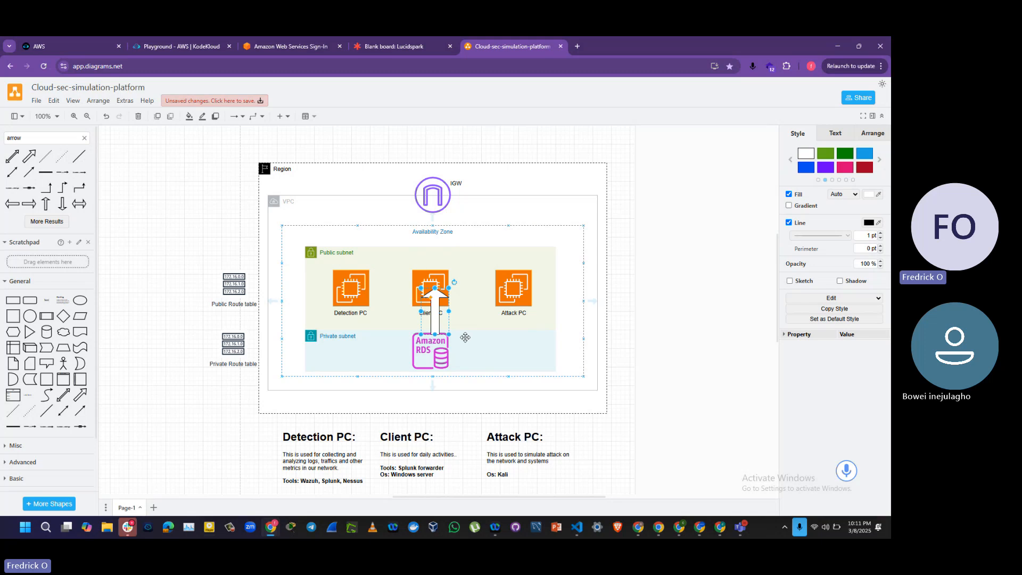
left_click_drag(421, 311, 486, 212)
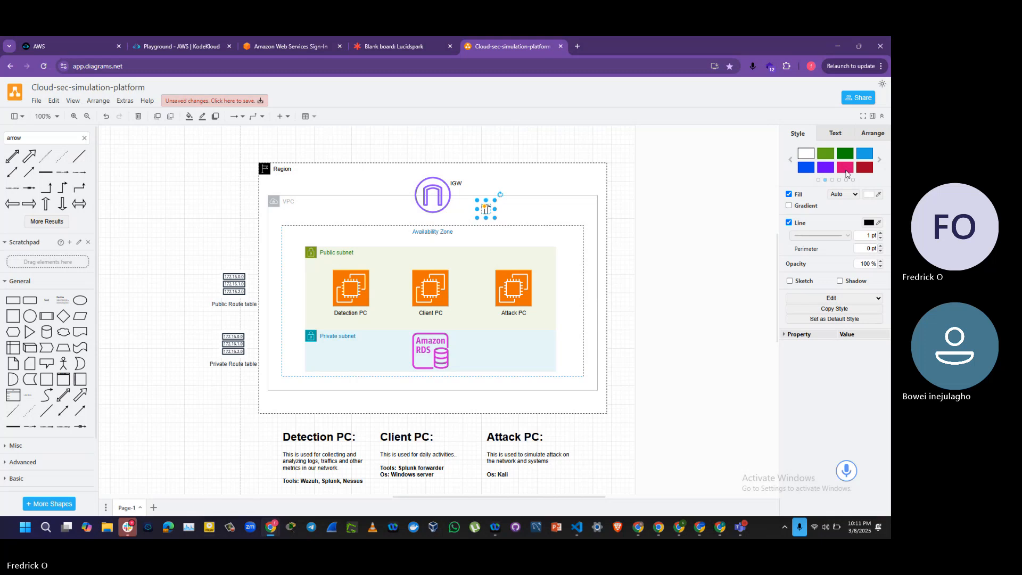
Step: Color the small arrow pink and try to move it toward the IGW icon
left_click(846, 170)
left_click_drag(488, 212, 455, 219)
key("ctrl+z")
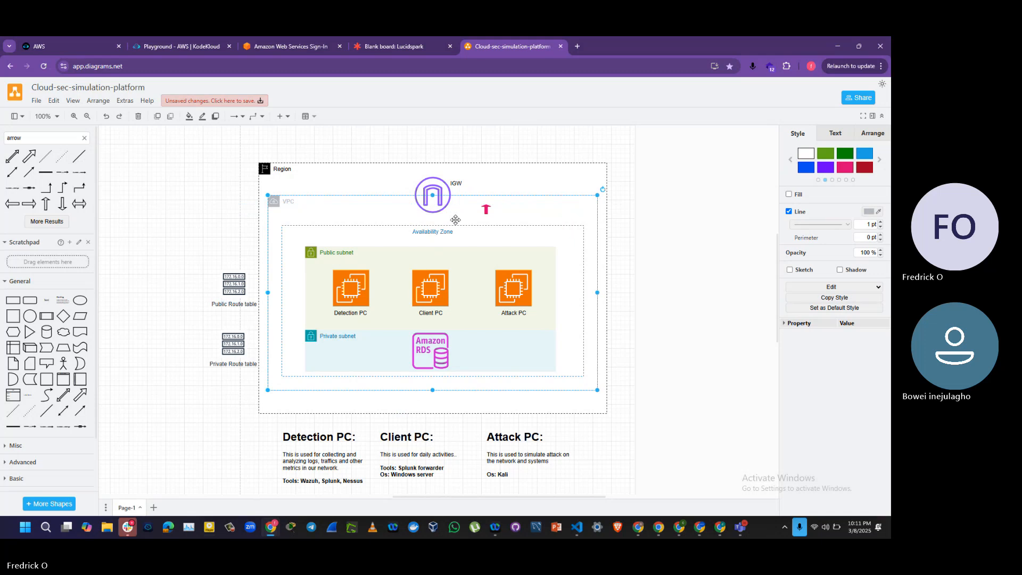
Step: Move the small arrow directly beneath the IGW icon, above the Availability Zone label, and color it blue
left_click(485, 209)
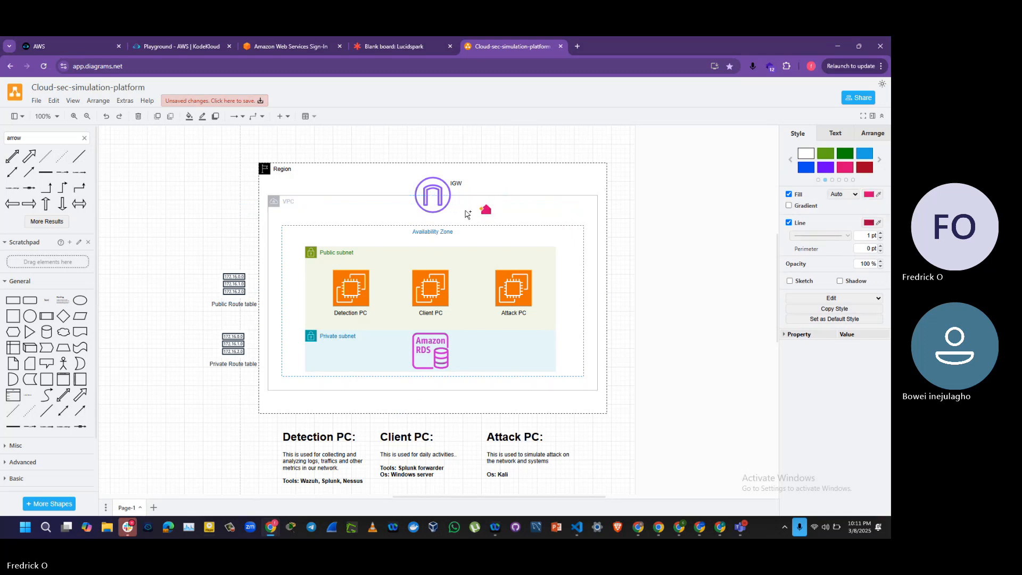
left_click(485, 212)
key("Left")
key("Left")
key("Left")
key("Left")
key("Left")
key("Left")
key("Left")
key("Left")
key("Left")
key("Left")
key("Left")
key("Left")
key("Left")
key("Left")
key("Left")
key("Left")
key("Left")
key("Left")
key("Left")
key("Left")
key("Left")
key("Left")
key("Left")
key("Left")
key("Left")
key("Left")
key("Left")
key("Left")
key("Left")
key("Left")
key("Left")
key("Left")
key("Left")
key("Left")
key("Left")
key("Down")
key("Down")
key("Down")
key("Down")
key("Down")
key("Down")
key("Down")
key("Down")
key("Left")
key("Left")
key("Left")
key("Left")
key("Left")
key("Left")
key("Left")
key("Left")
key("Left")
key("Left")
key("Left")
key("Left")
key("Left")
key("Left")
key("Left")
key("Left")
key("Left")
key("Left")
key("Left")
key("Left")
key("Left")
key("Left")
key("Left")
key("Down")
key("Down")
key("Down")
key("Down")
key("Down")
key("Down")
key("Down")
key("Left")
key("Left")
key("Left")
key("Left")
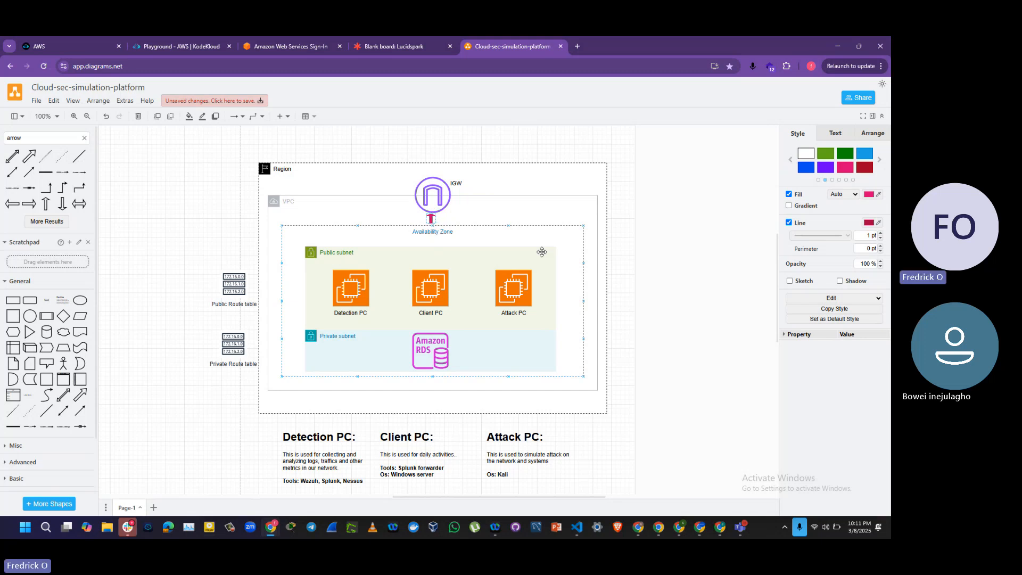
key("Down")
key("Down")
key("Down")
left_click(866, 154)
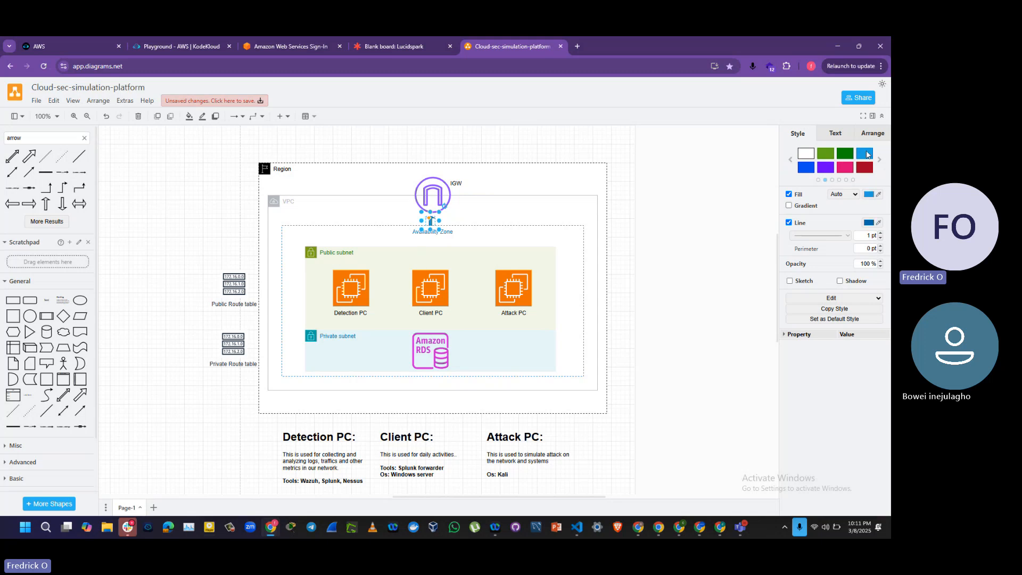
left_click(414, 155)
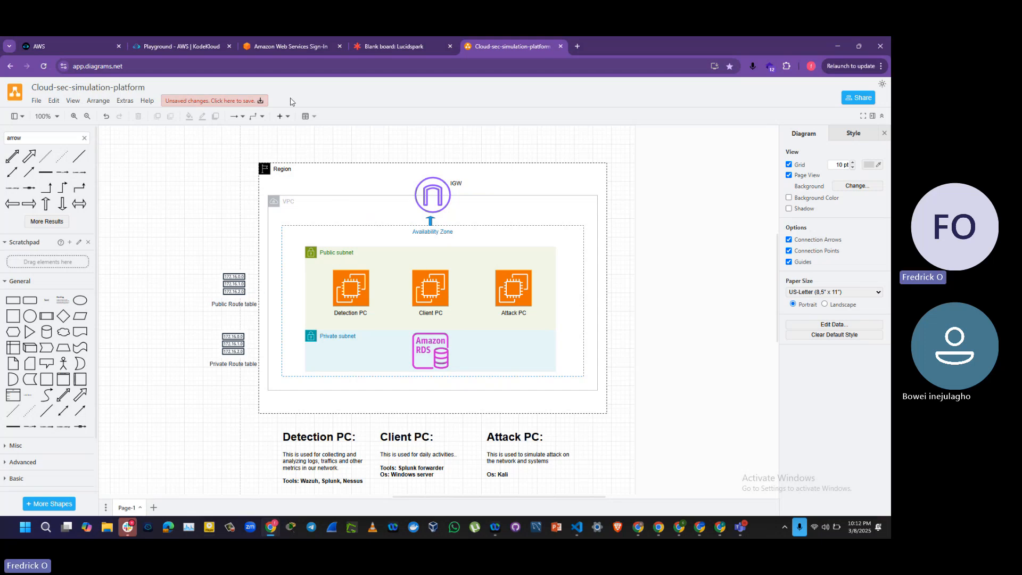
Step: Copy the username from the KodeKloud AWS playground and enter it as the IAM user name on the AWS sign-in page
left_click(274, 51)
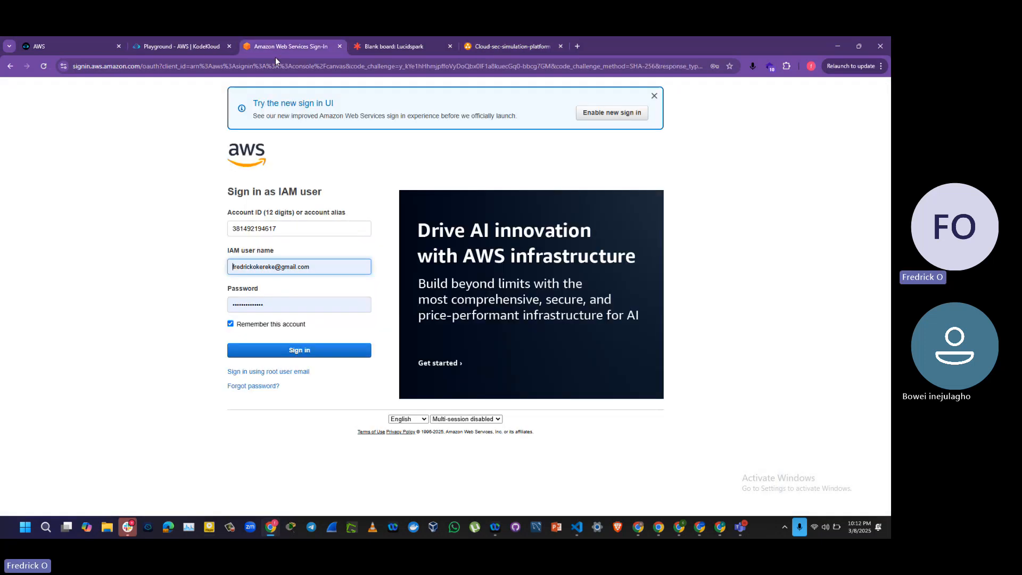
left_click(189, 46)
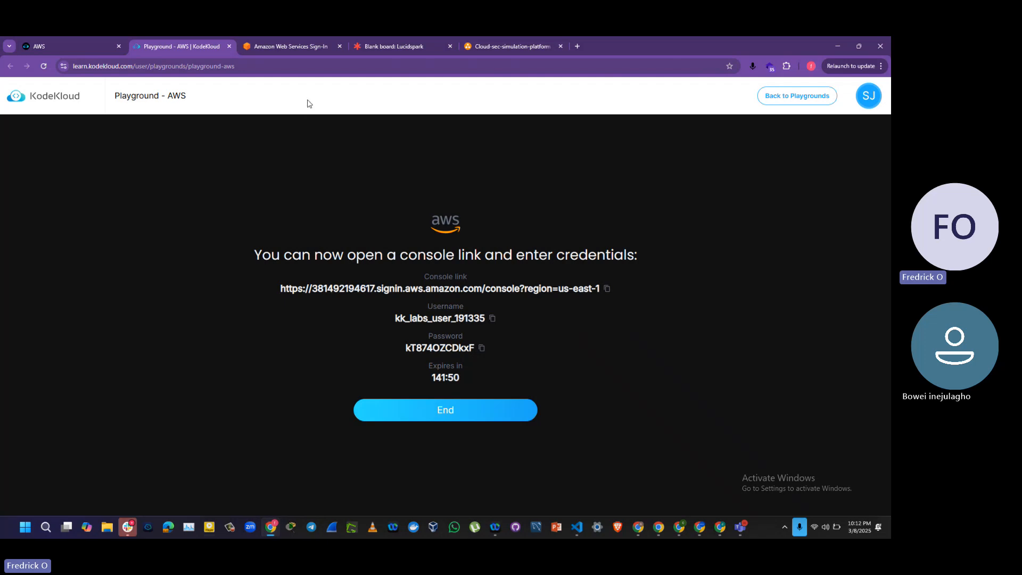
left_click(279, 49)
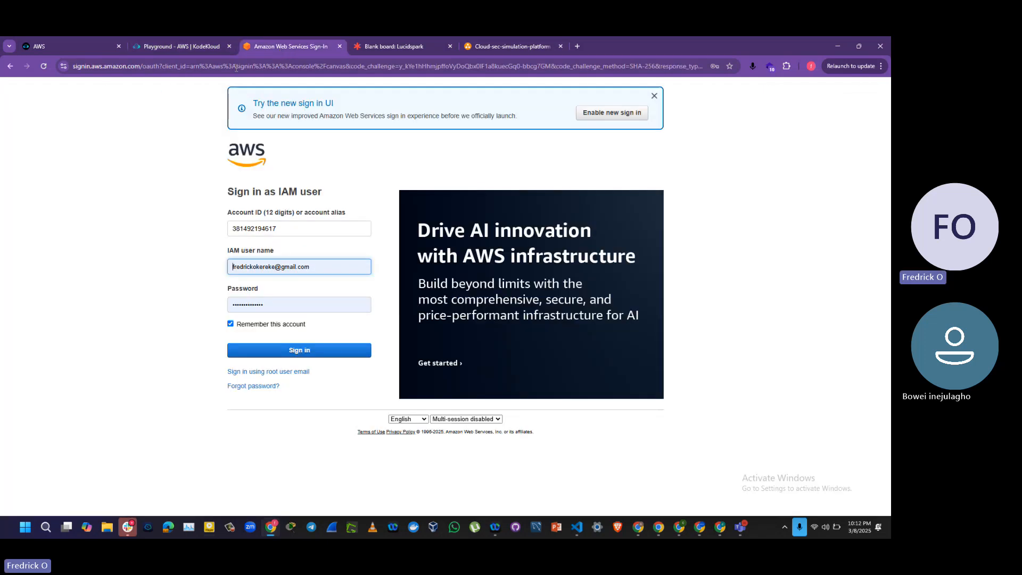
left_click(165, 48)
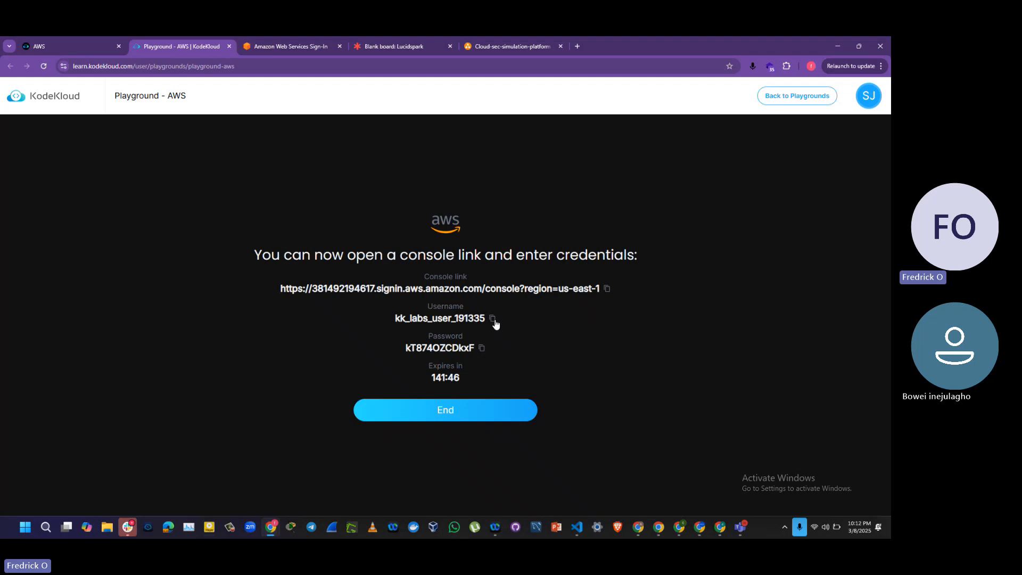
left_click(298, 50)
triple_click(320, 266)
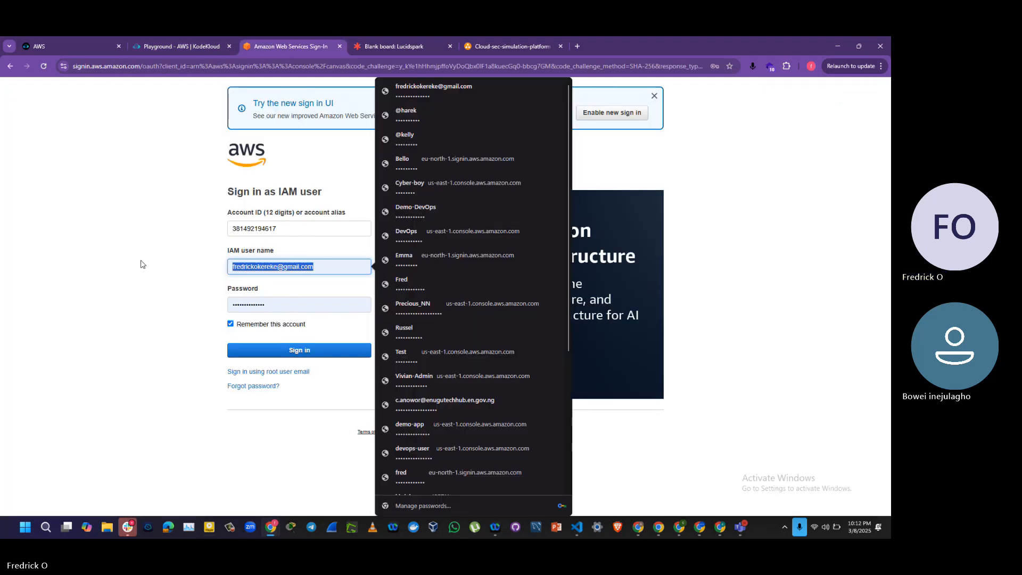
key("ctrl+v")
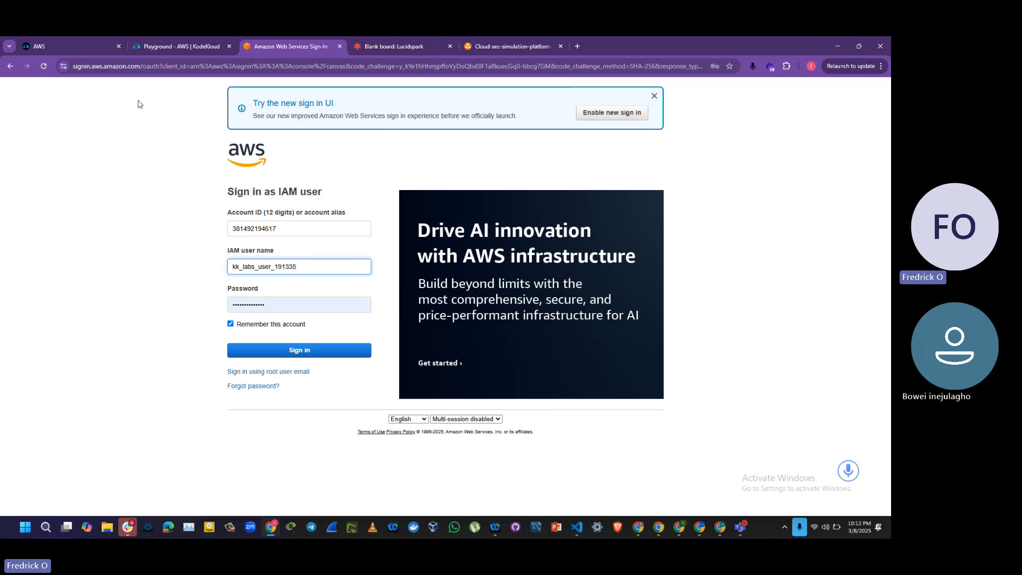
Step: Copy the playground password from KodeKloud, paste it into the AWS sign-in page's password field, and sign in
left_click(187, 42)
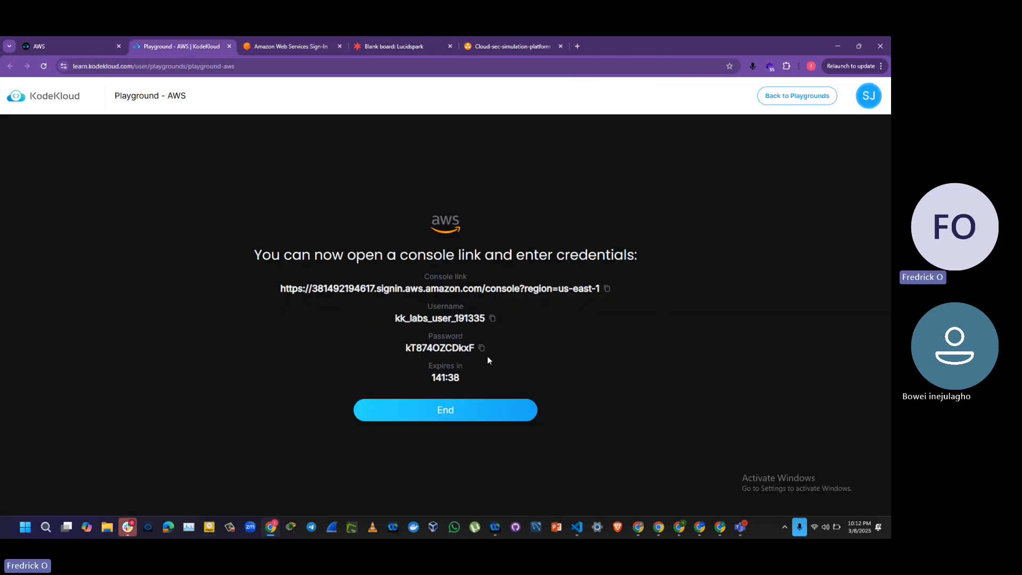
left_click(313, 52)
left_click_drag(303, 302, 162, 296)
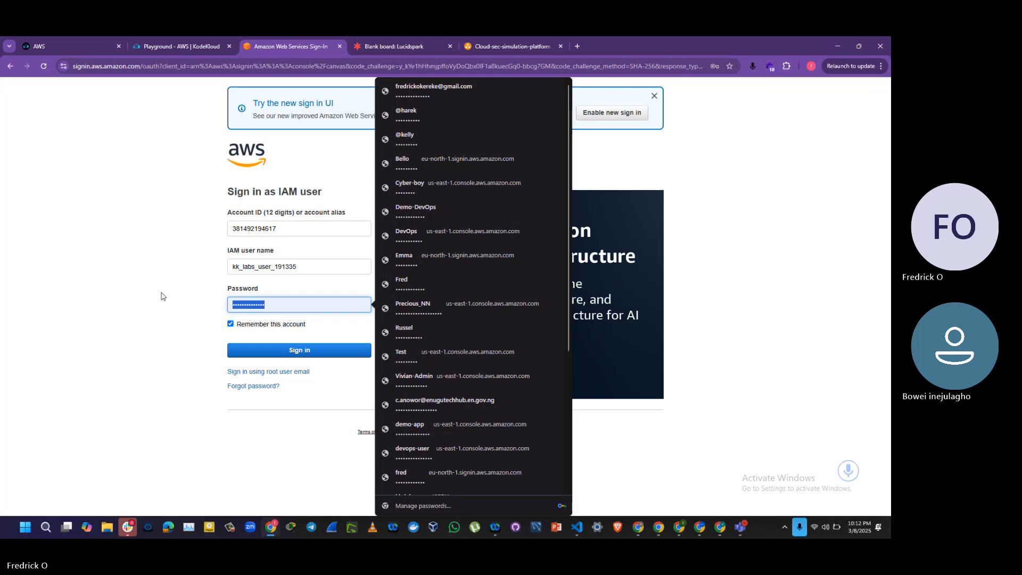
key("ctrl+v")
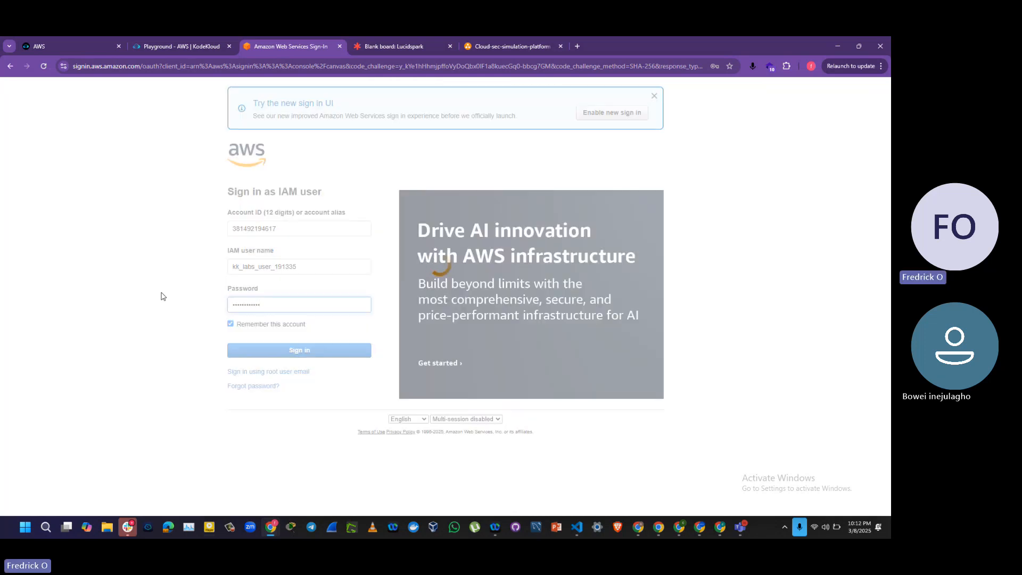
key("Return")
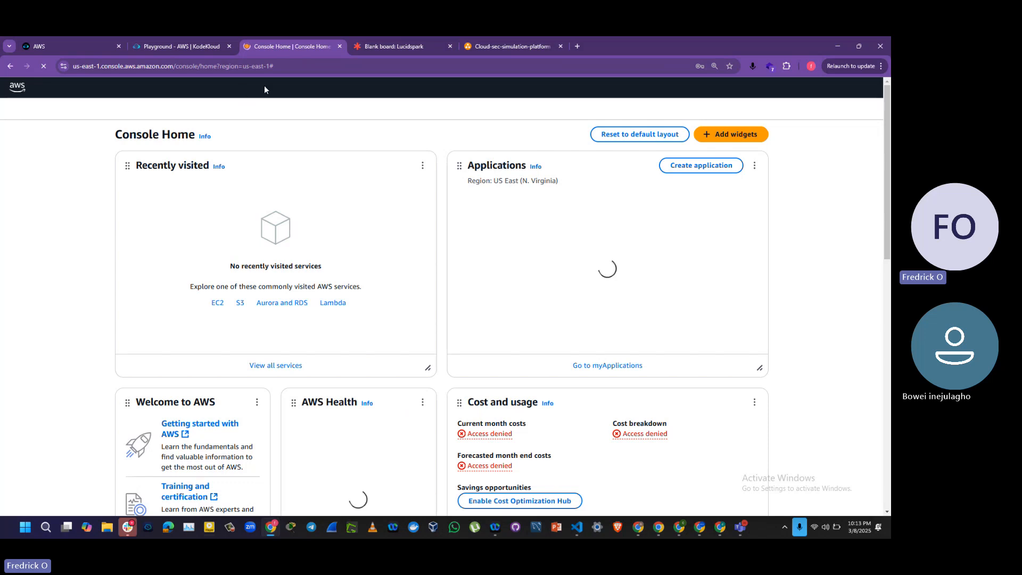
Step: Search the AWS console for "vpc", open the VPC service, and start creating a new VPC from the Your VPCs list
left_click(169, 46)
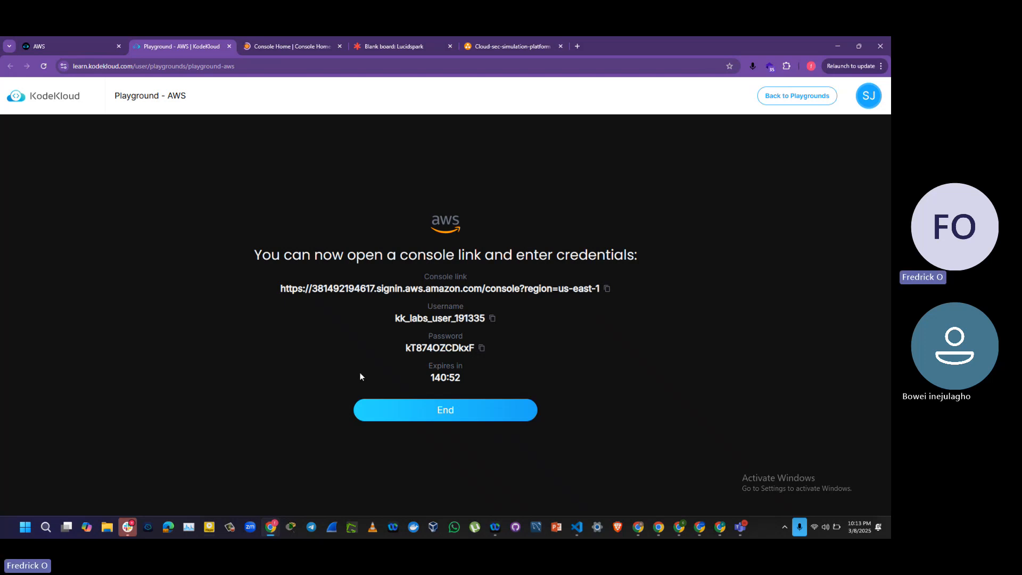
left_click(293, 47)
left_click(217, 88)
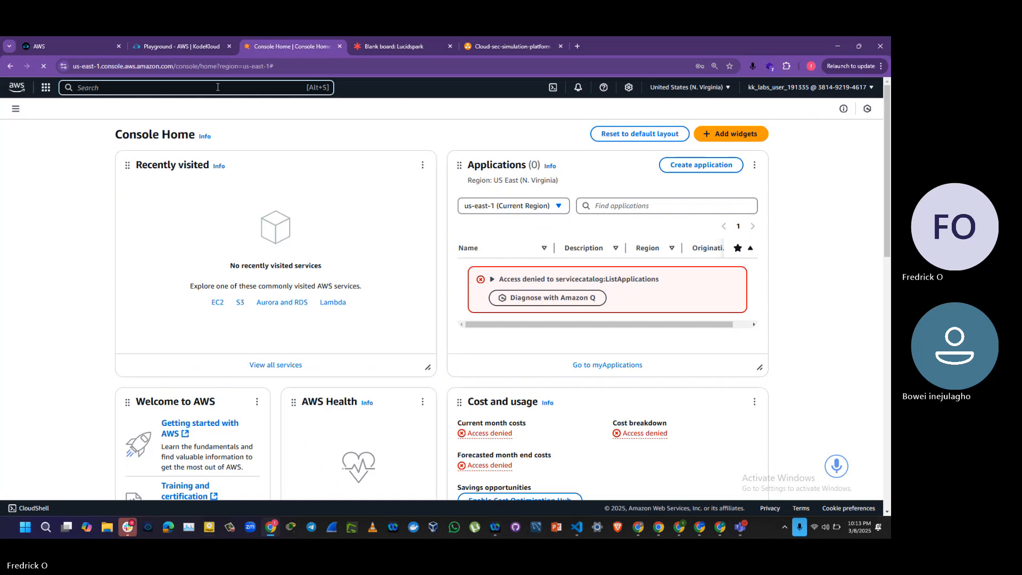
type("vpc")
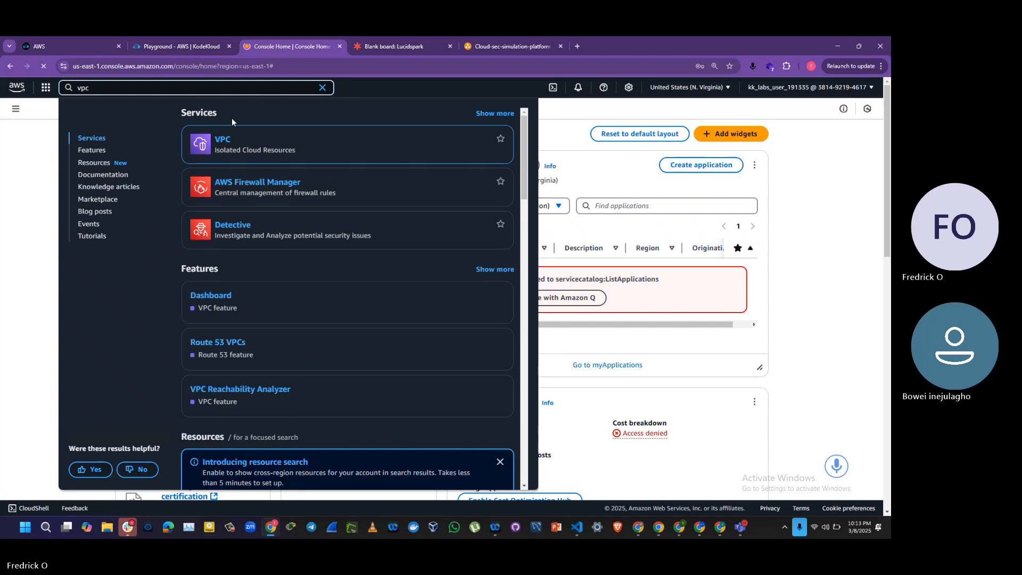
mouse_move(221, 142)
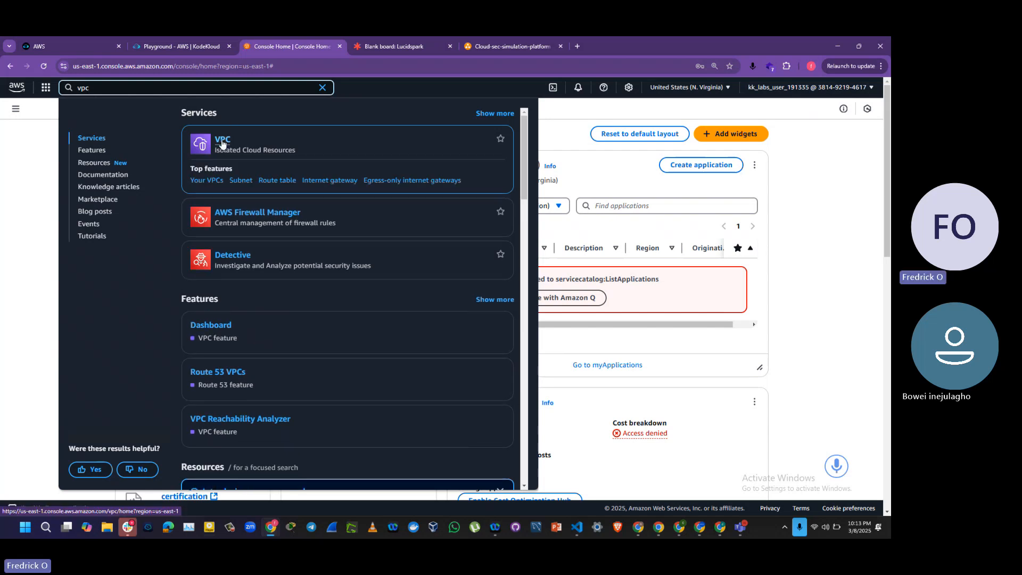
left_click(223, 142)
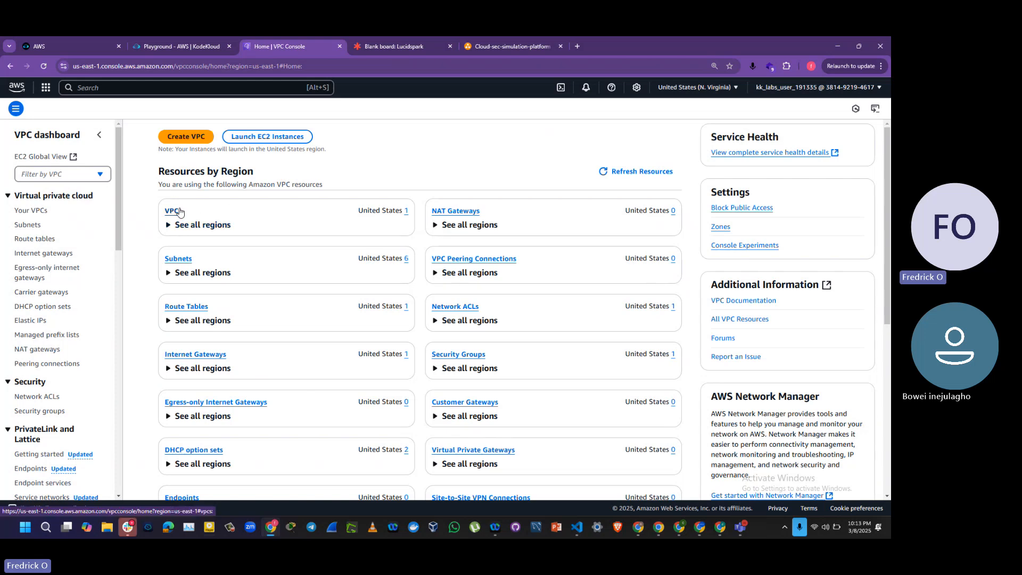
left_click(179, 213)
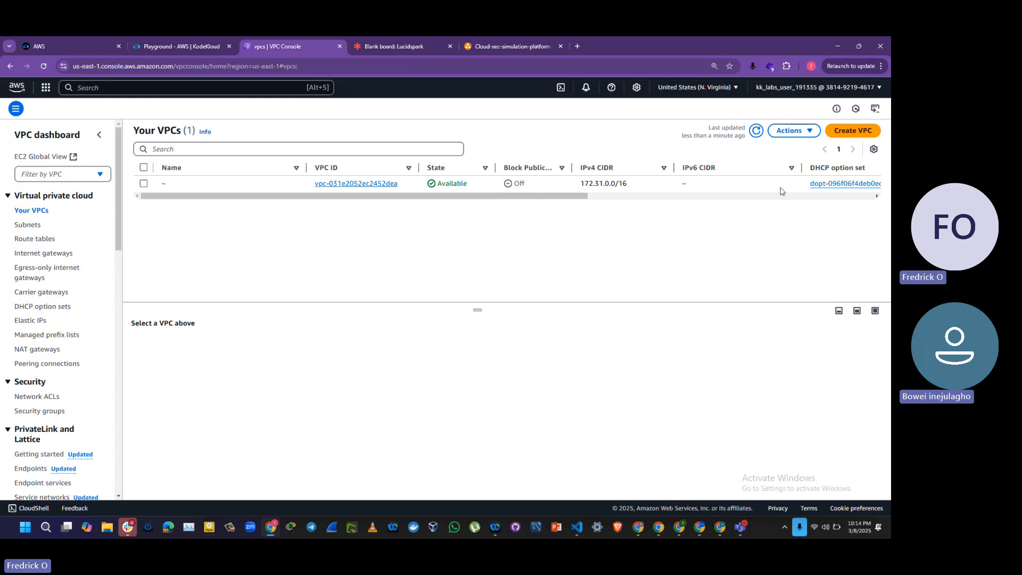
left_click(853, 131)
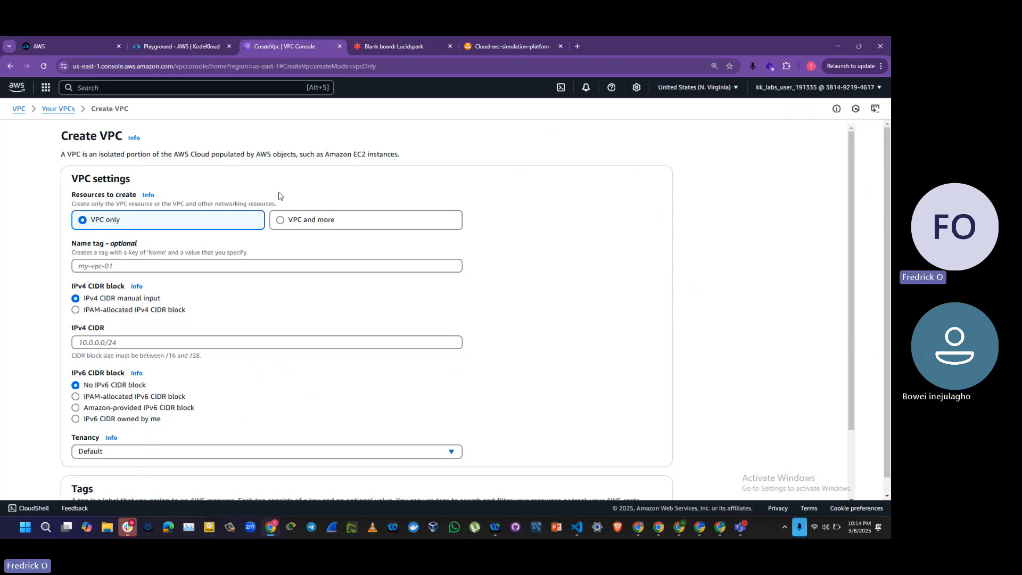
Step: Review the architecture diagram in diagrams.net and return to the Create VPC form
key("ctrl+Tab")
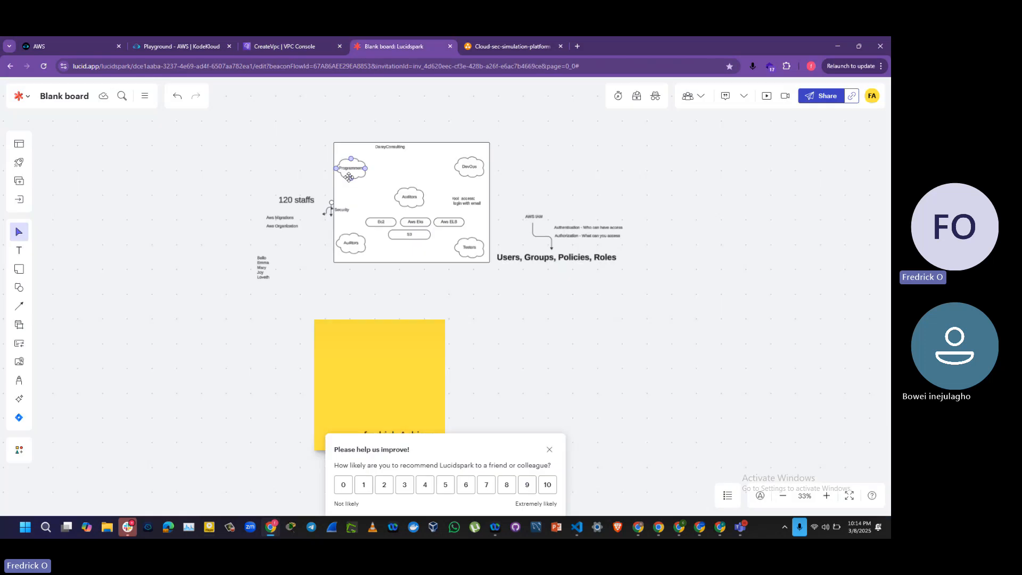
key("ctrl+Tab")
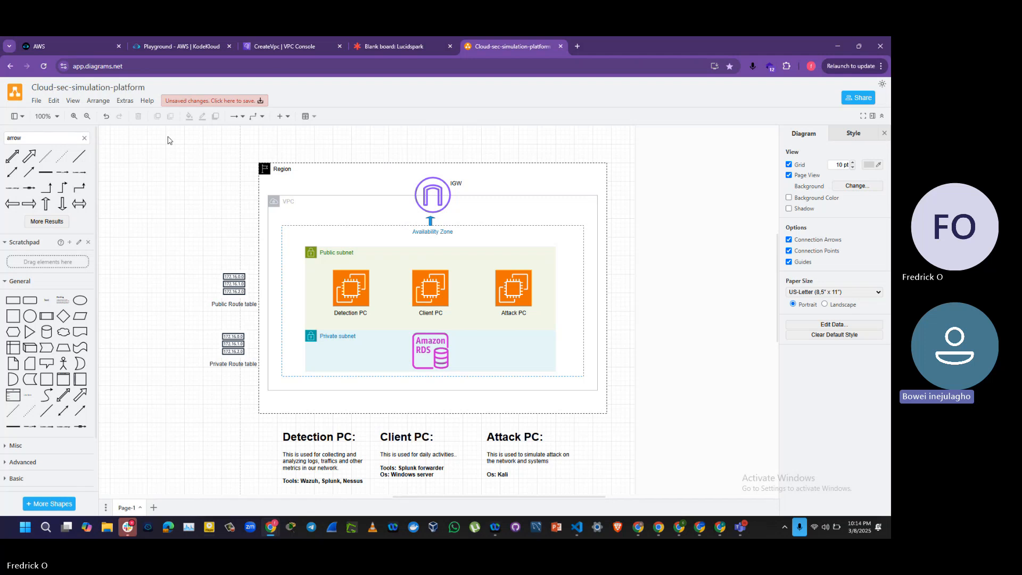
left_click(282, 53)
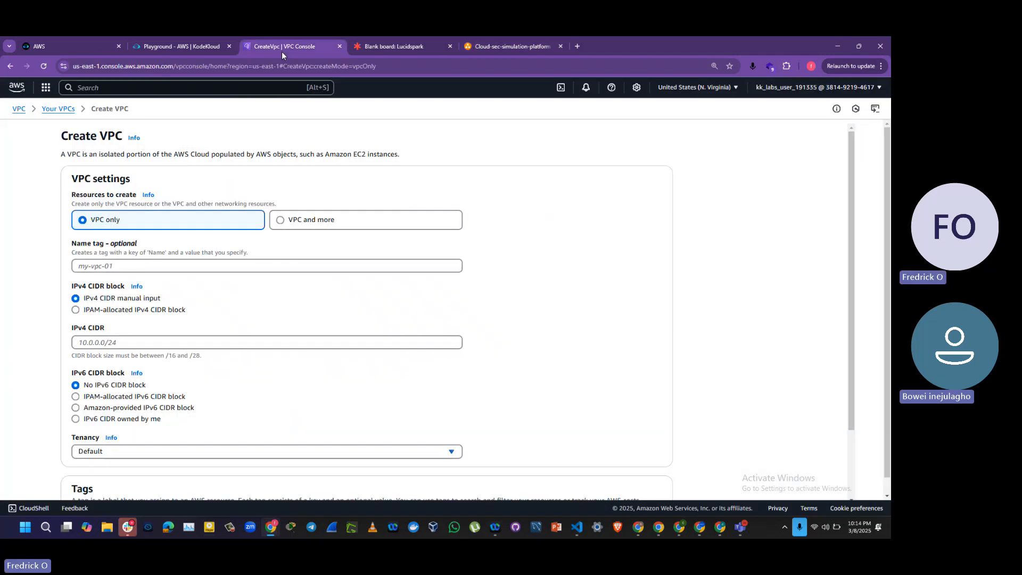
Step: Choose to create the VPC and more resources, and set the auto-generated name tag to cloud-sec-simulation
left_click(281, 222)
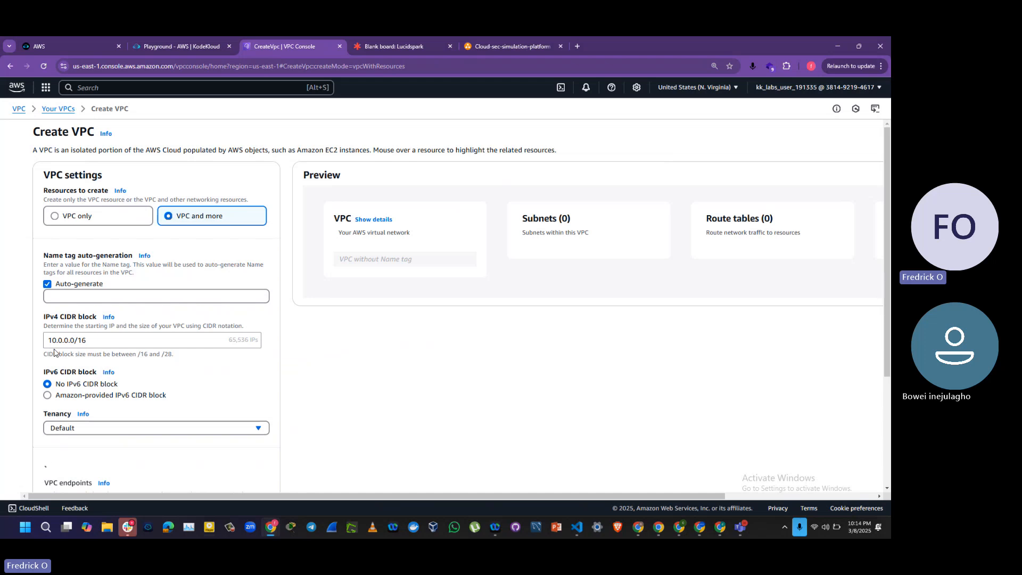
left_click(89, 297)
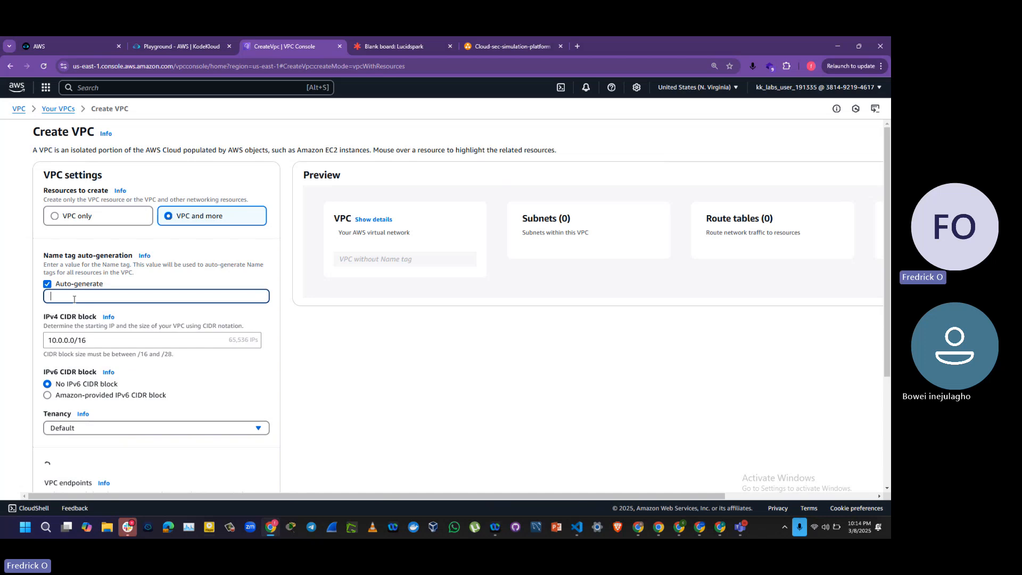
type("cloud")
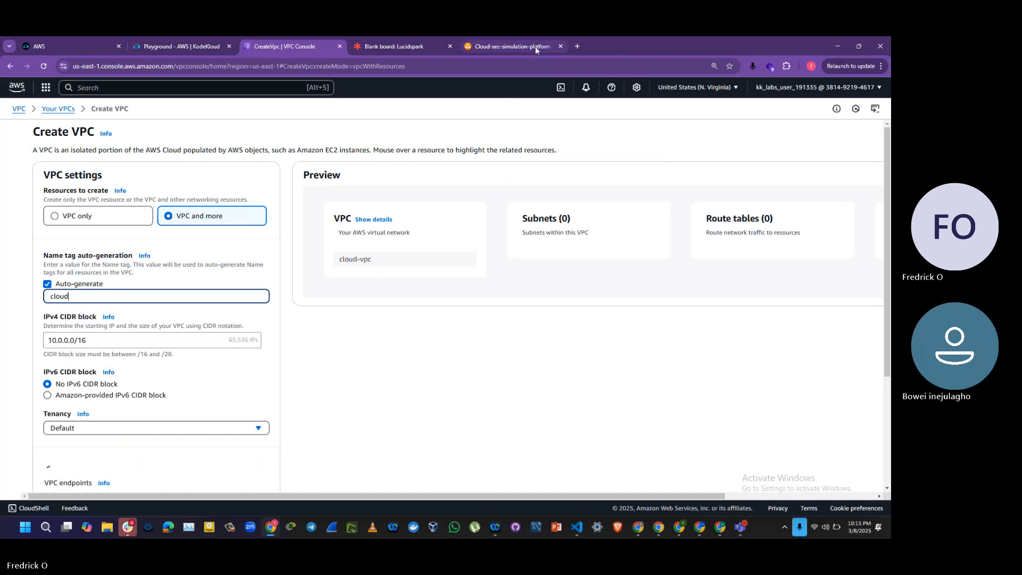
key("BackSpace")
key("BackSpace")
key("BackSpace")
key("BackSpace")
key("BackSpace")
type("project")
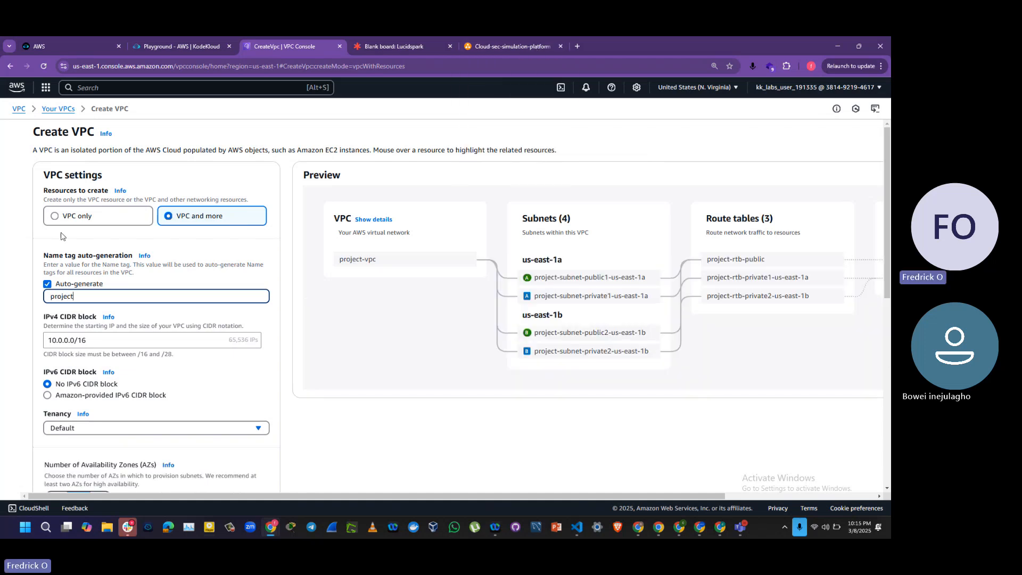
key("BackSpace")
key("BackSpace")
key("BackSpace")
key("BackSpace")
key("BackSpace")
key("BackSpace")
key("BackSpace")
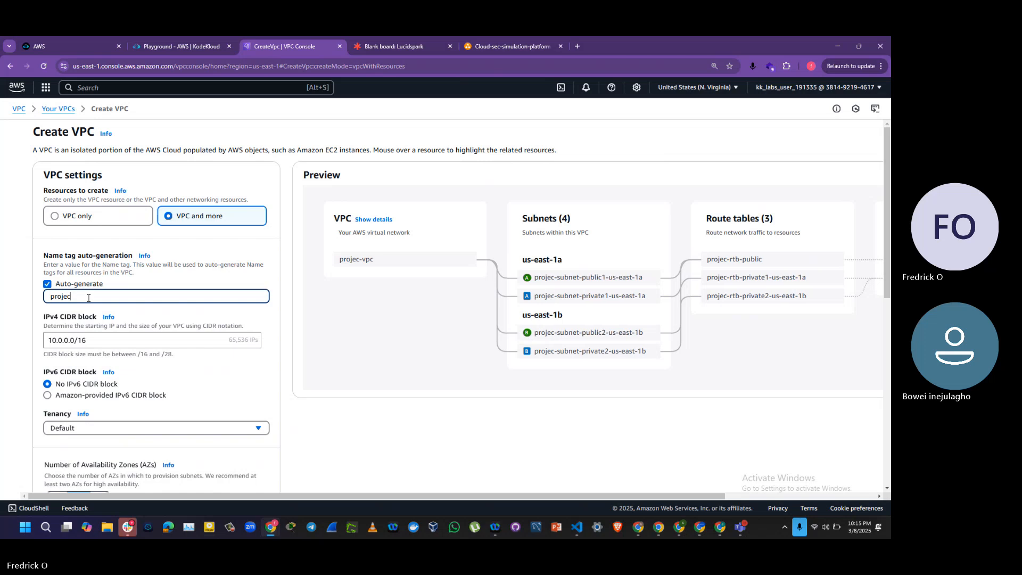
type("clou")
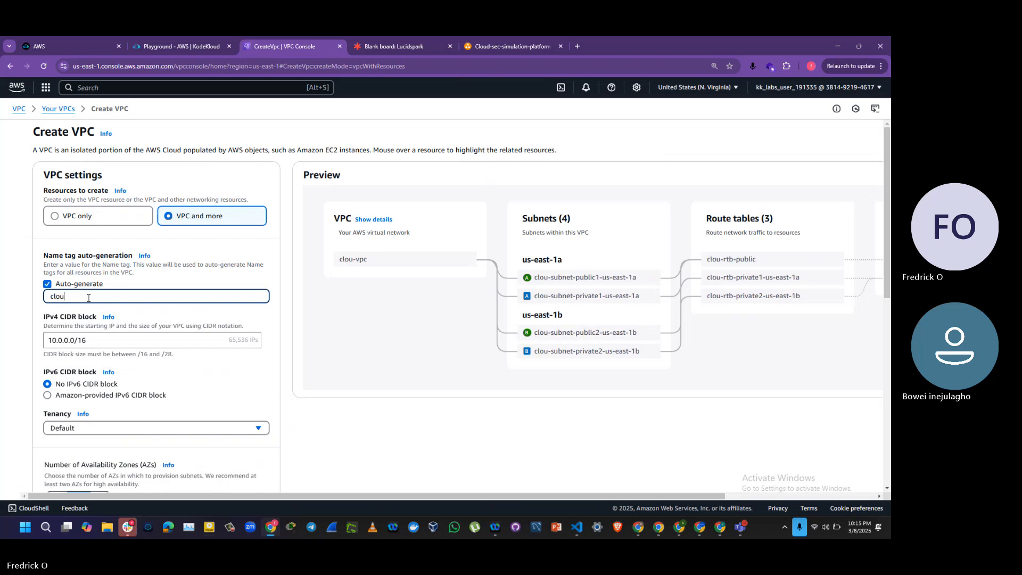
type("d")
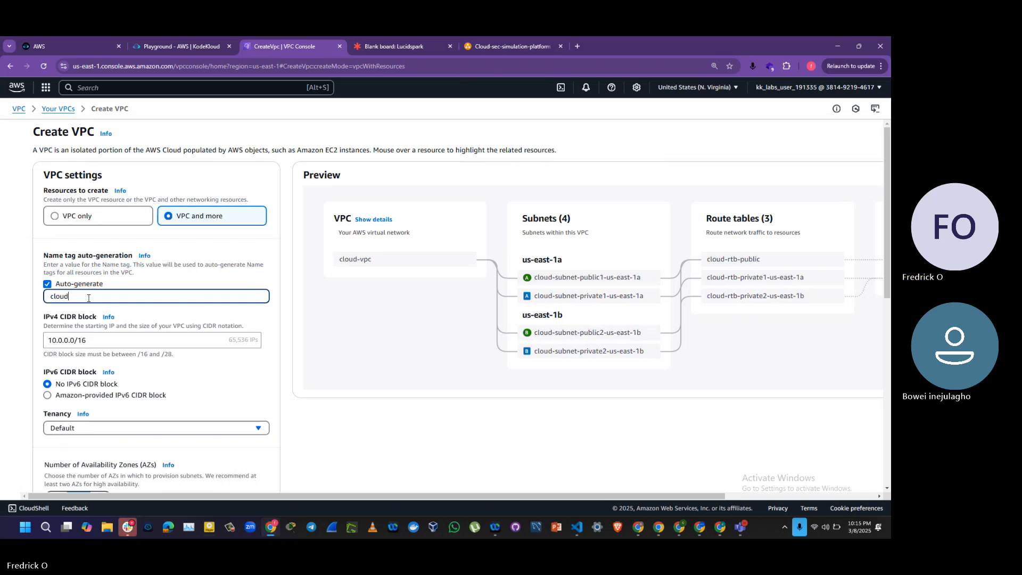
type("-simul")
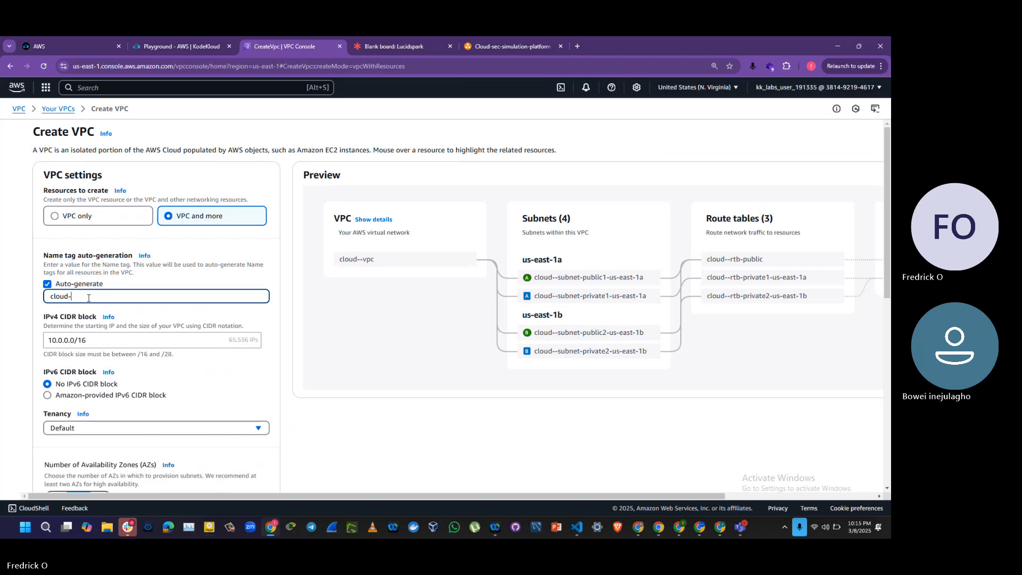
key("BackSpace")
key("BackSpace")
key("BackSpace")
key("BackSpace")
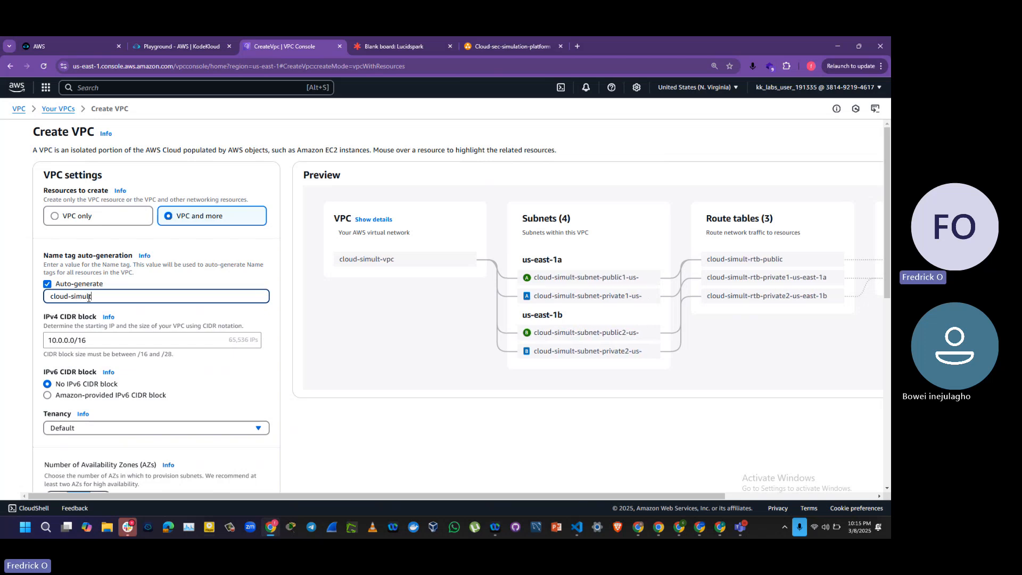
type("ec-")
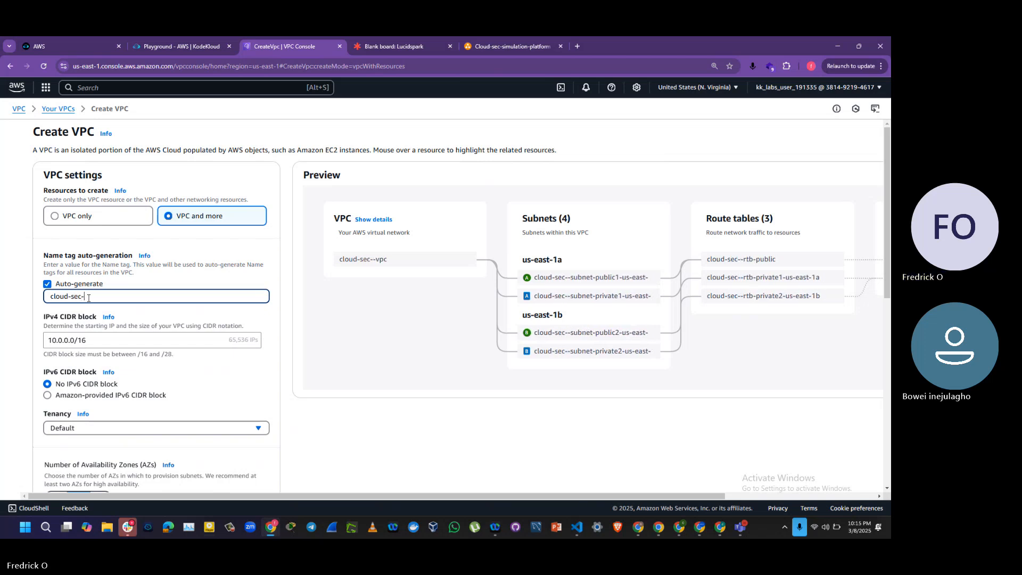
type("simulation")
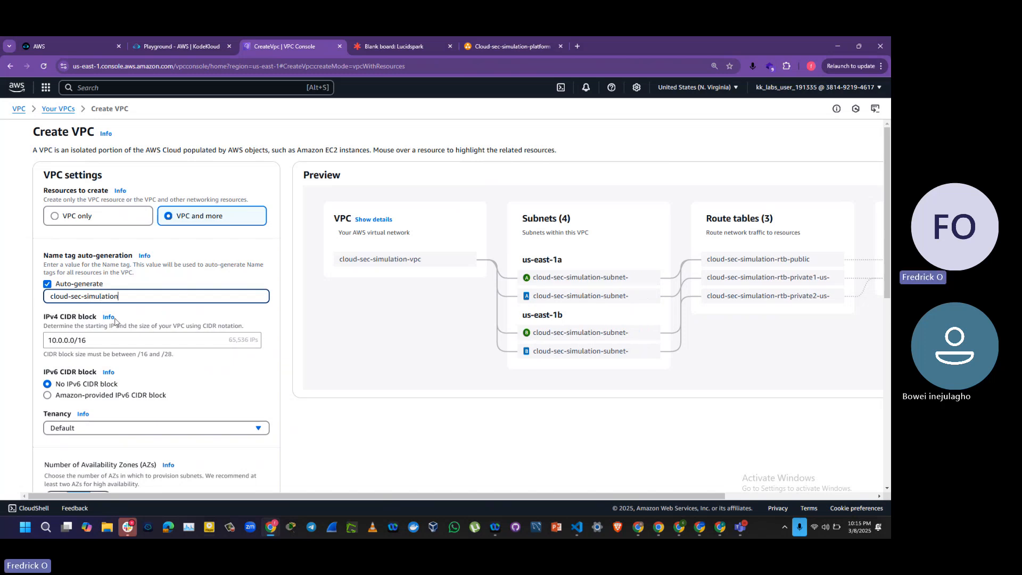
Step: Set the VPC's IPv4 CIDR block to 28.0.0.0/24
left_click(52, 341)
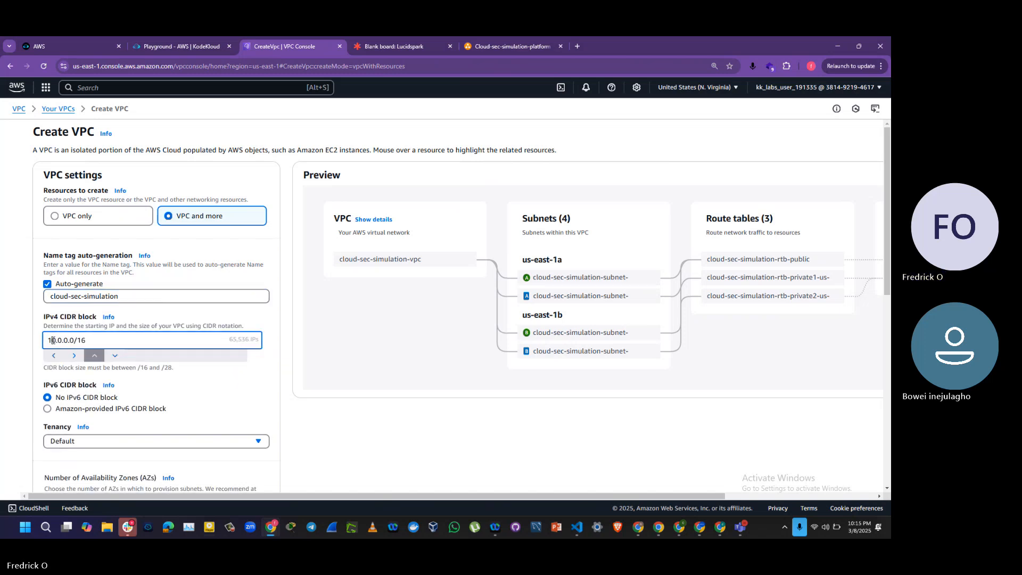
type("28")
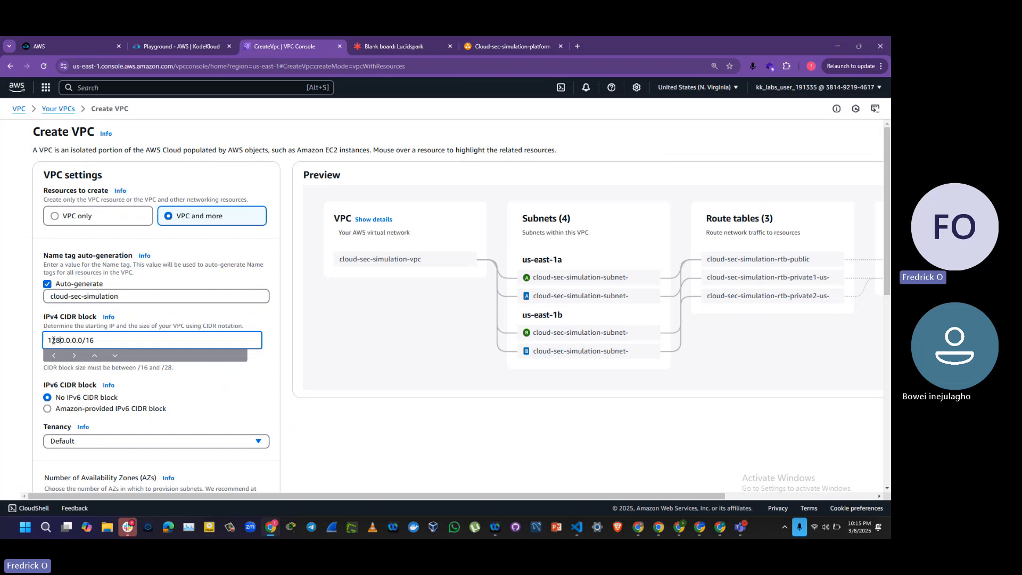
key("BackSpace")
key("BackSpace")
key("BackSpace")
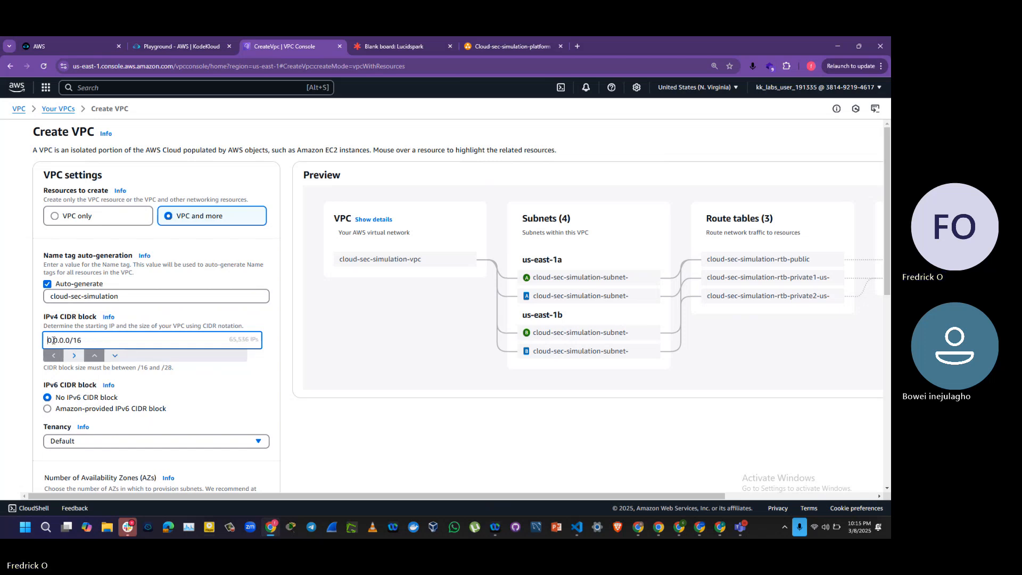
type("28")
key("Delete")
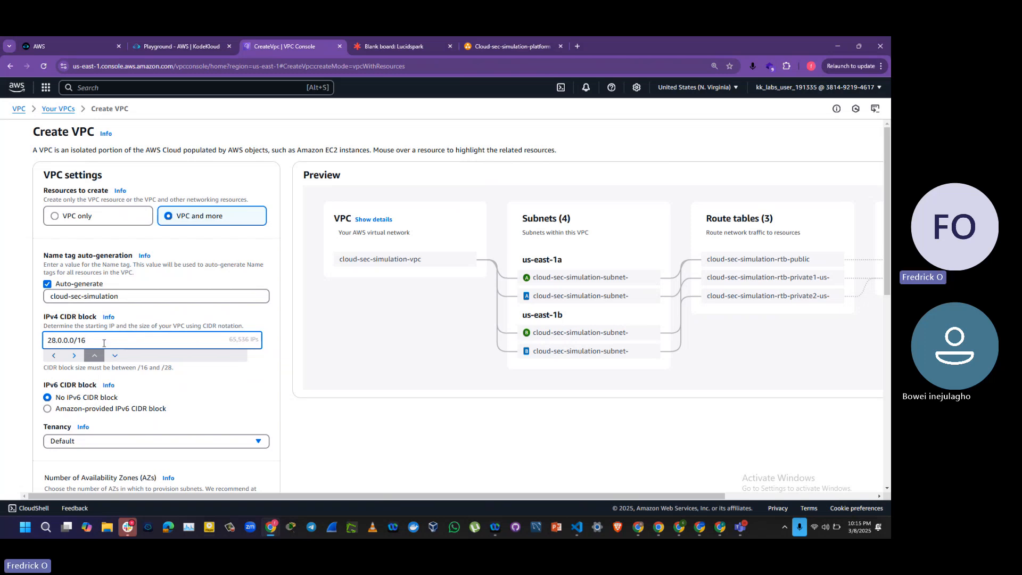
key("BackSpace")
key("BackSpace")
type("24")
Step: Set the number of Availability Zones for the VPC to 1
mouse_move(887, 262)
left_mouse_down()
mouse_move(890, 308)
mouse_move(888, 278)
left_mouse_up()
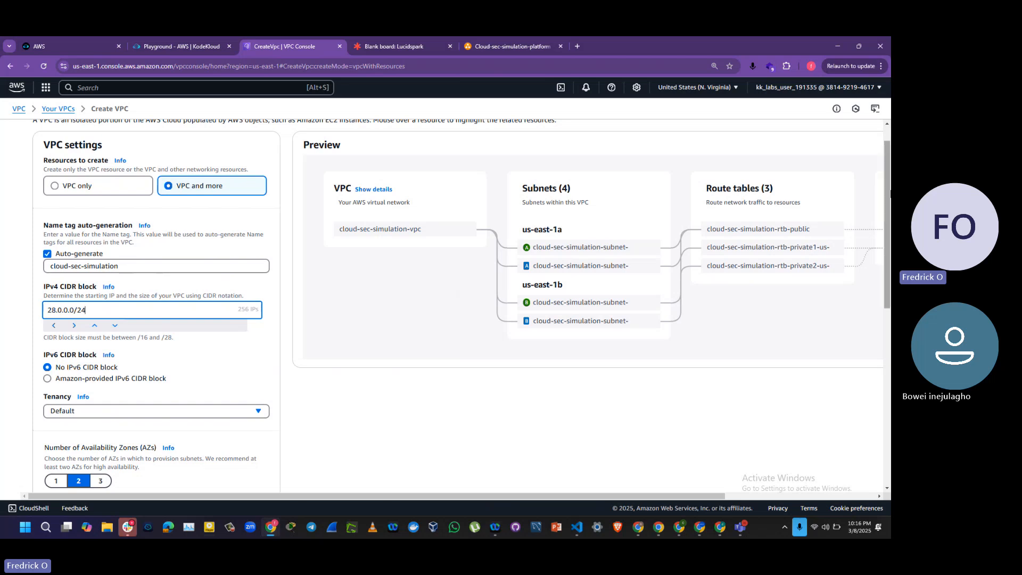
left_click_drag(887, 196, 890, 291)
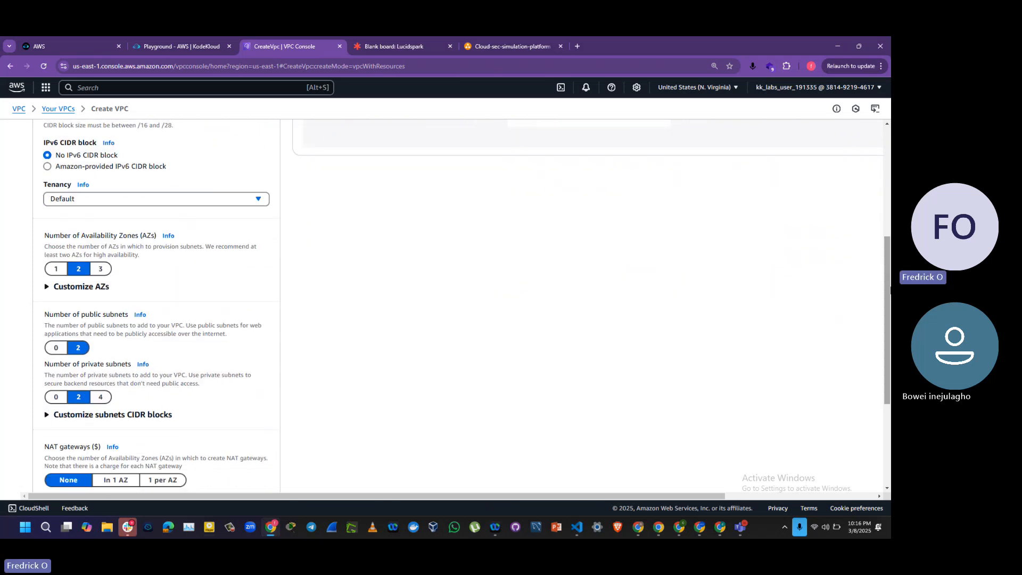
scroll(54, 264, "down", 1)
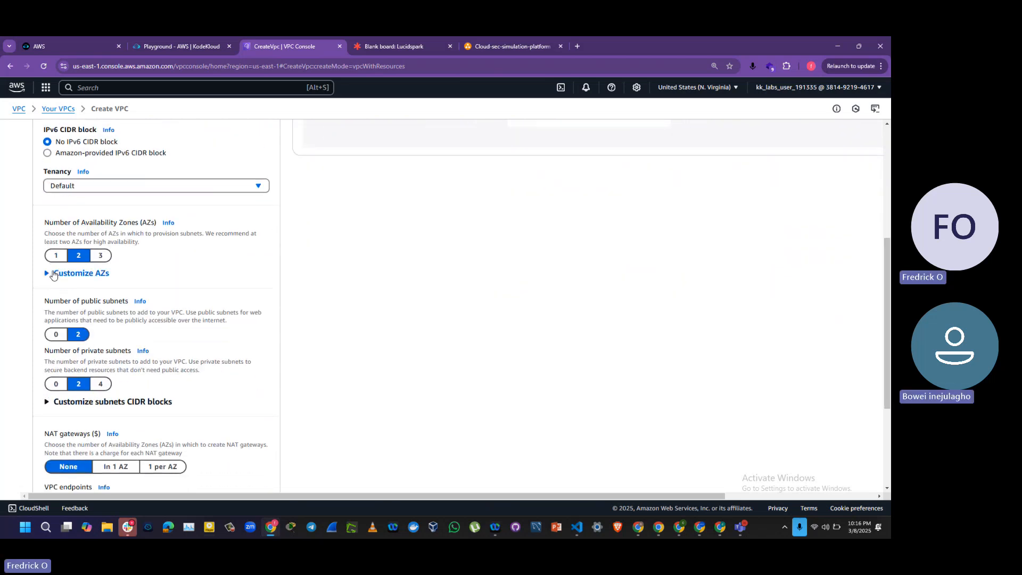
left_click(55, 256)
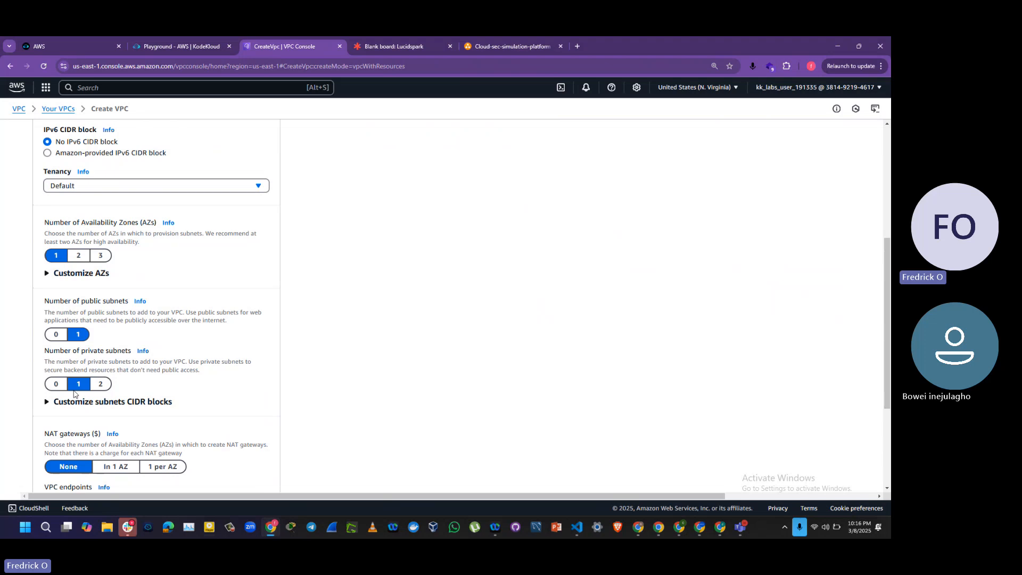
Step: Set both the NAT gateways and the VPC endpoints options to None
left_click_drag(890, 318, 888, 387)
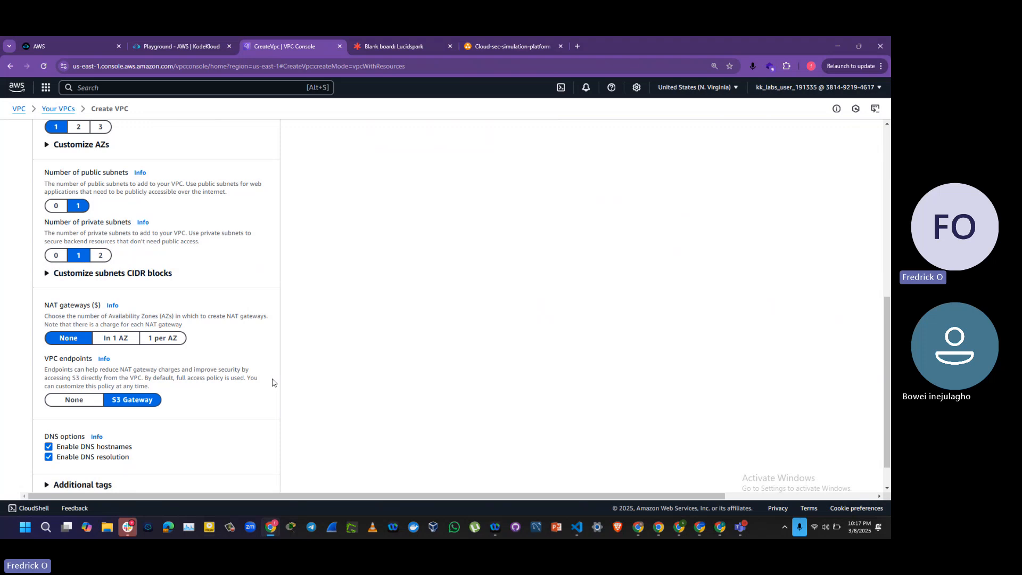
left_click(111, 342)
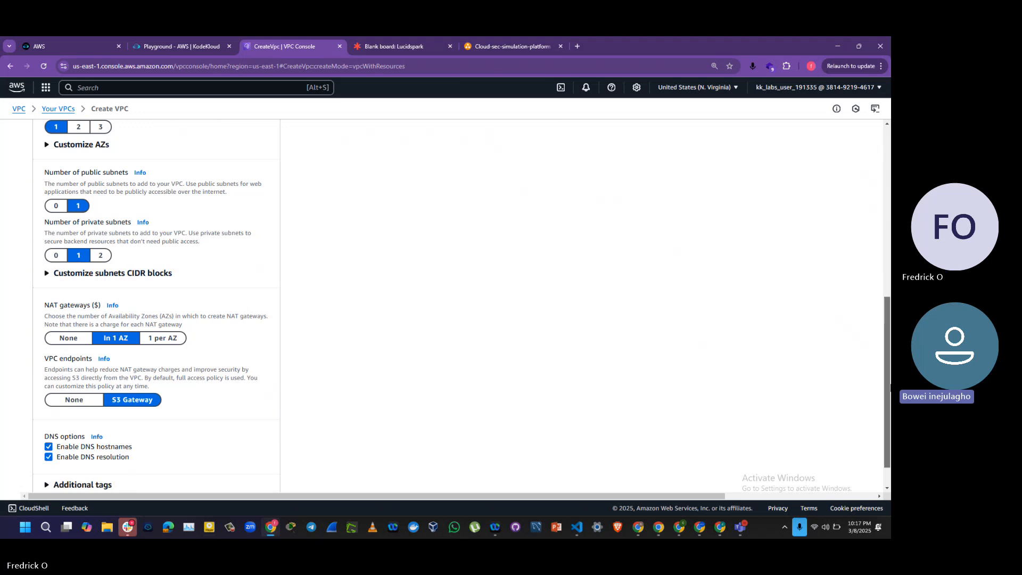
left_click_drag(890, 387, 890, 410)
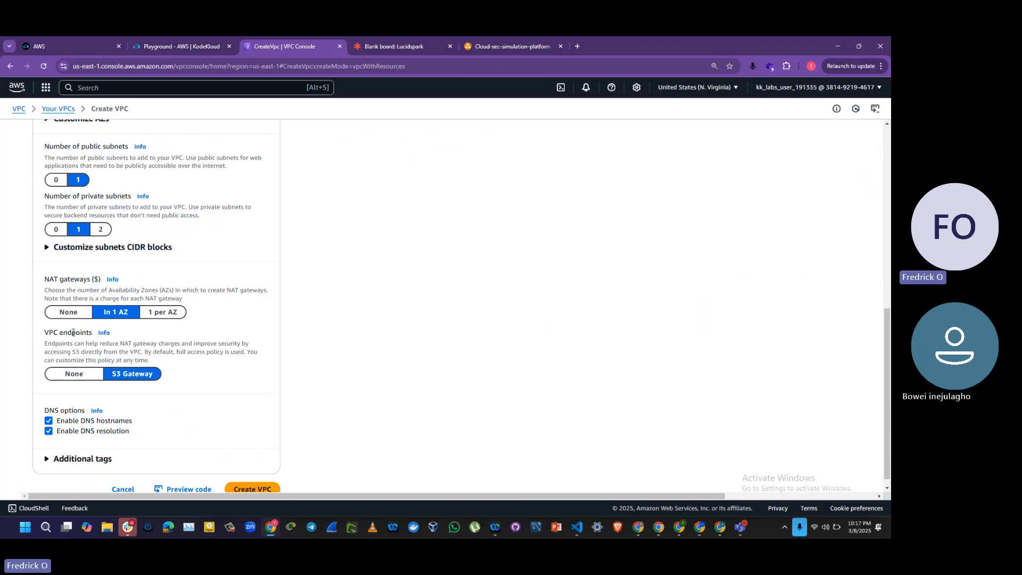
left_click(68, 315)
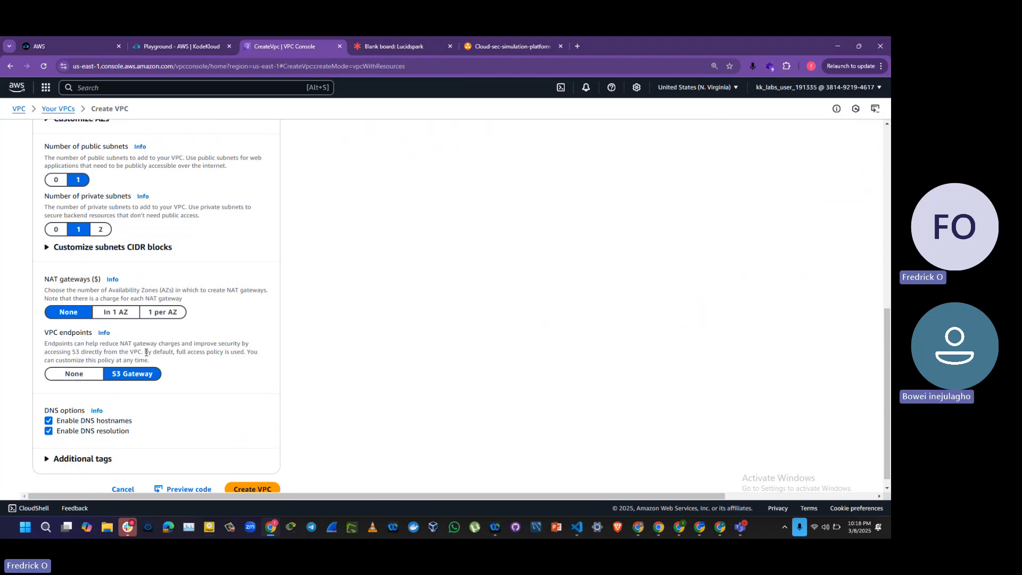
left_click(81, 379)
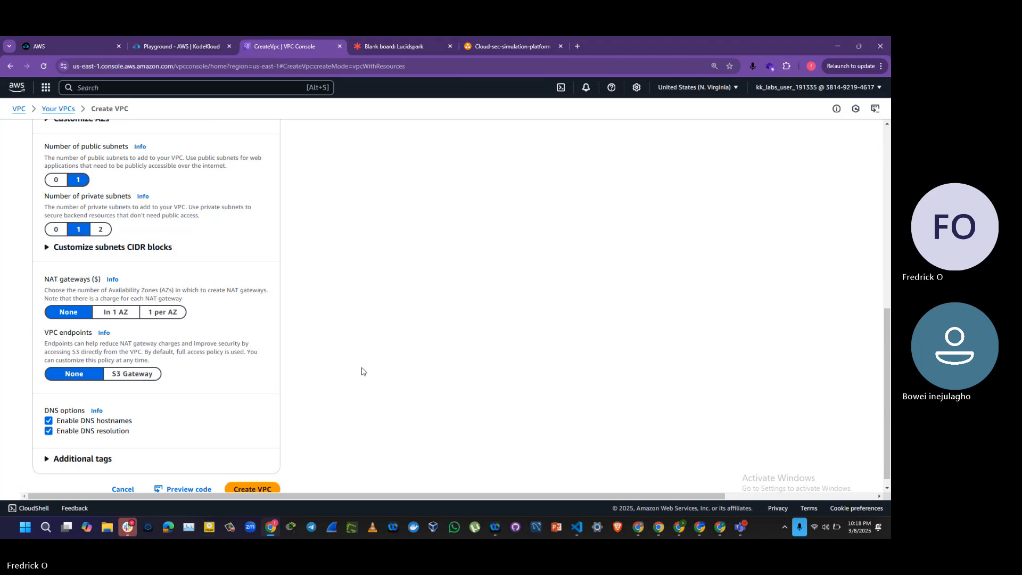
Step: Create the VPC with the configured settings and open its details page
scroll(890, 359, "down", 1)
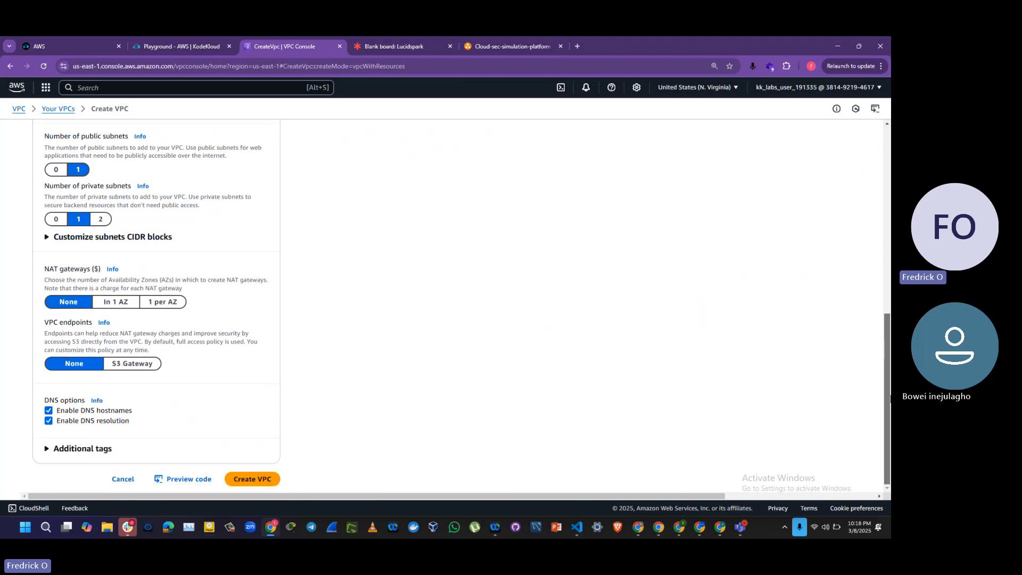
scroll(890, 400, "up", 3)
scroll(890, 372, "down", 3)
left_click(245, 483)
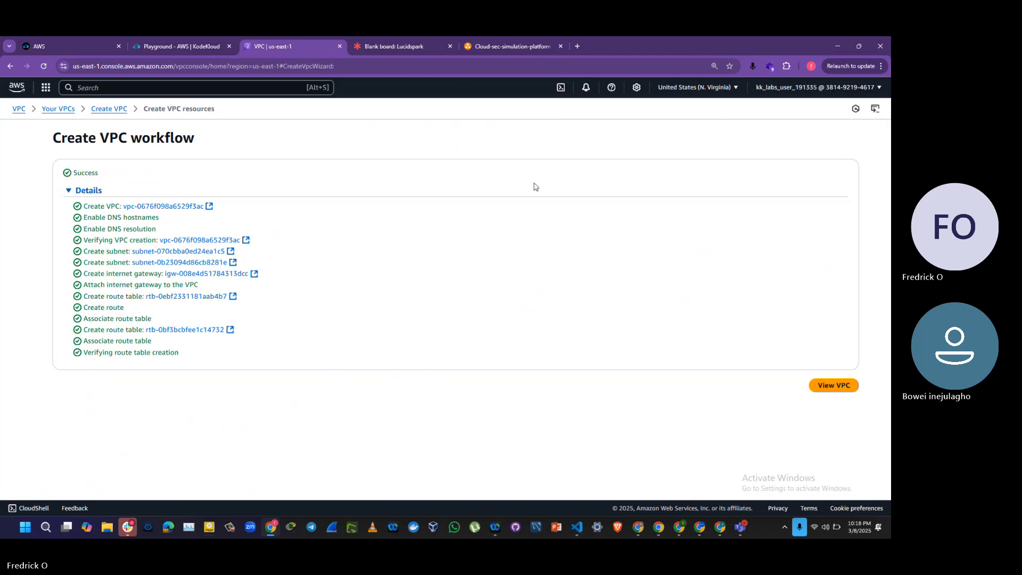
left_click(840, 388)
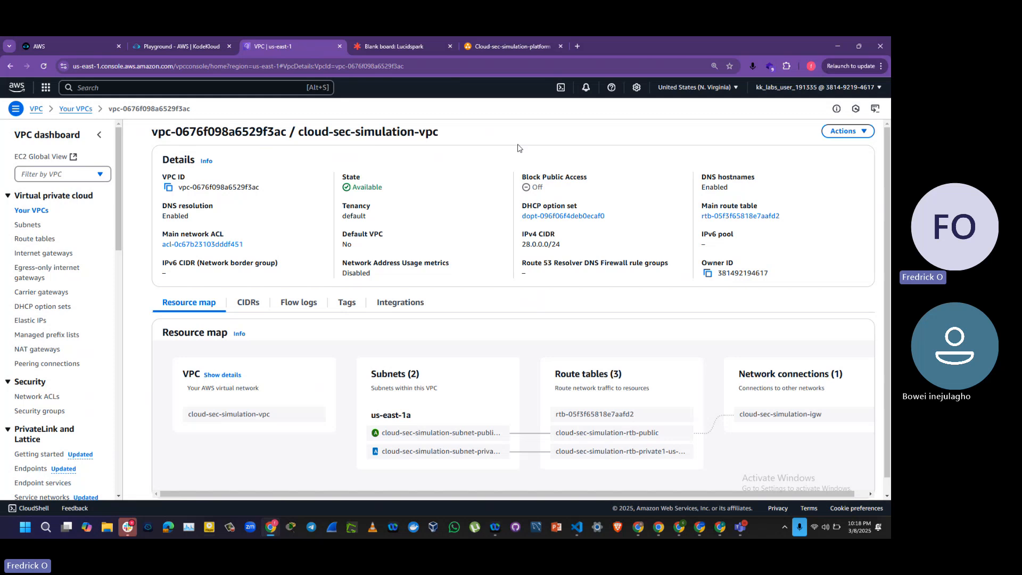
Step: Review the Cloud-sec-simulation-platform architecture diagram in diagrams.net and return to the VPC details in the AWS console
left_click(389, 48)
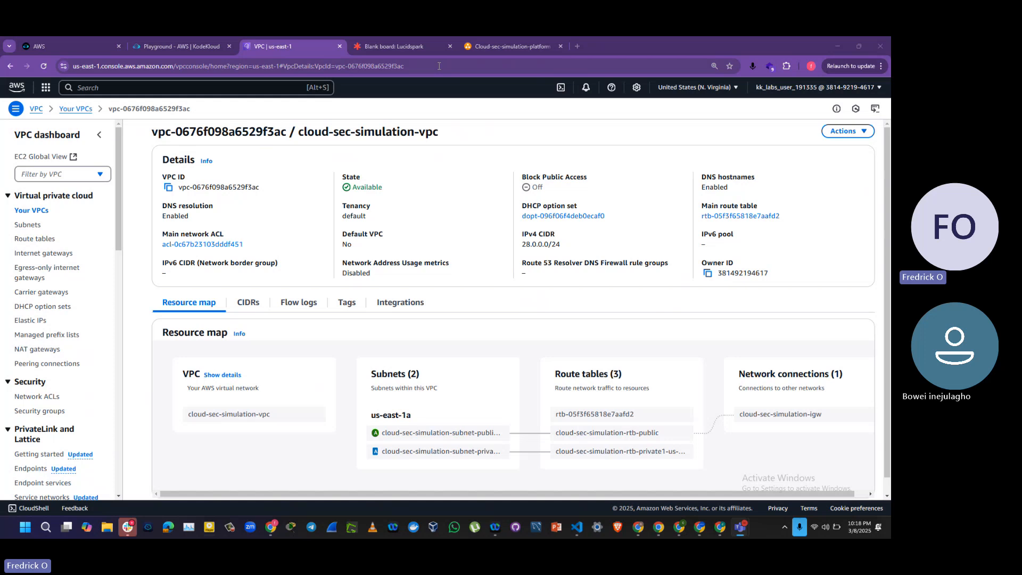
left_click(487, 49)
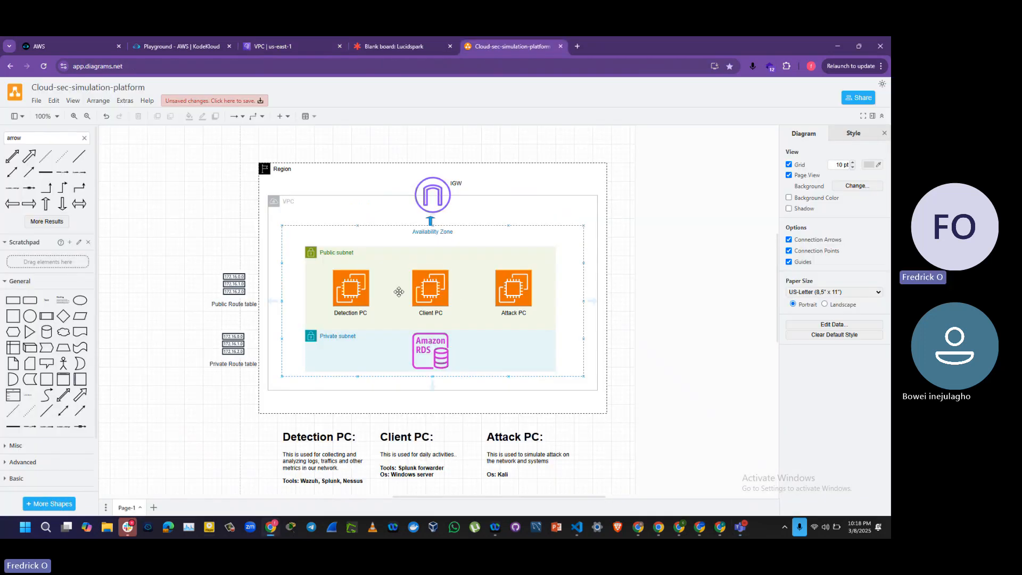
left_click(435, 288)
left_click(391, 325)
left_click(262, 47)
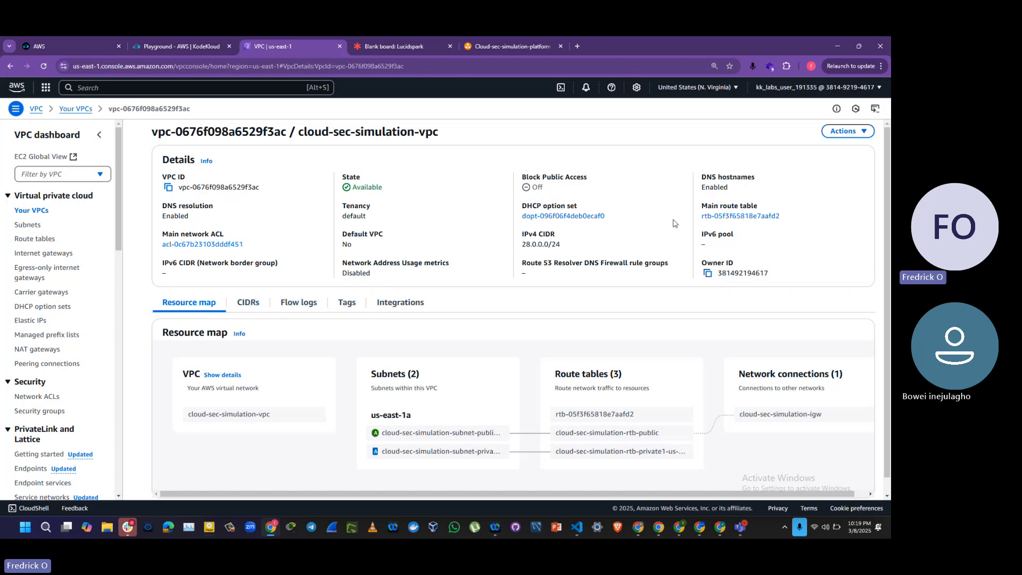
Step: Examine the new VPC's CIDRs and the lists of internet gateways and route tables
left_click(860, 137)
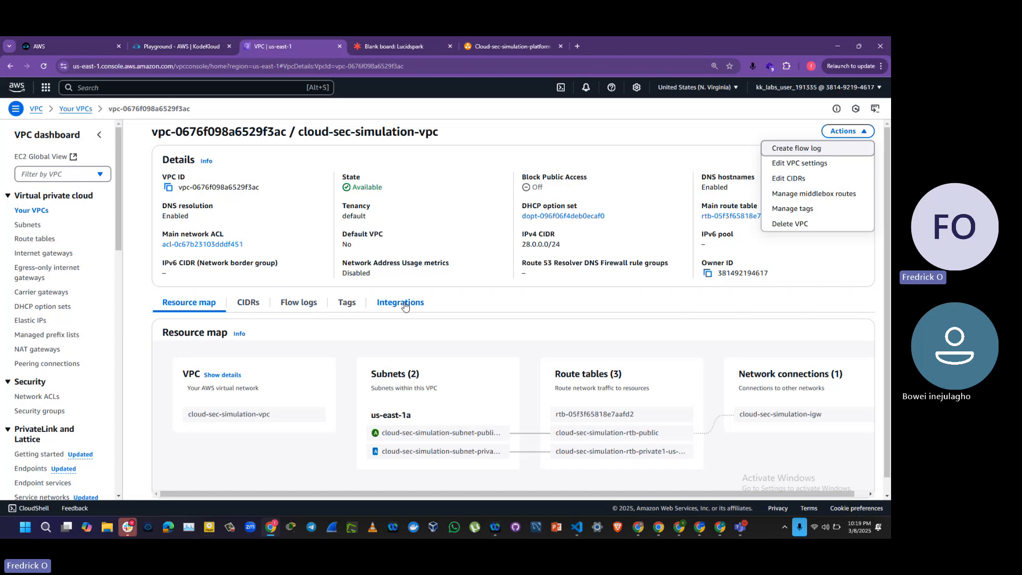
left_click(253, 305)
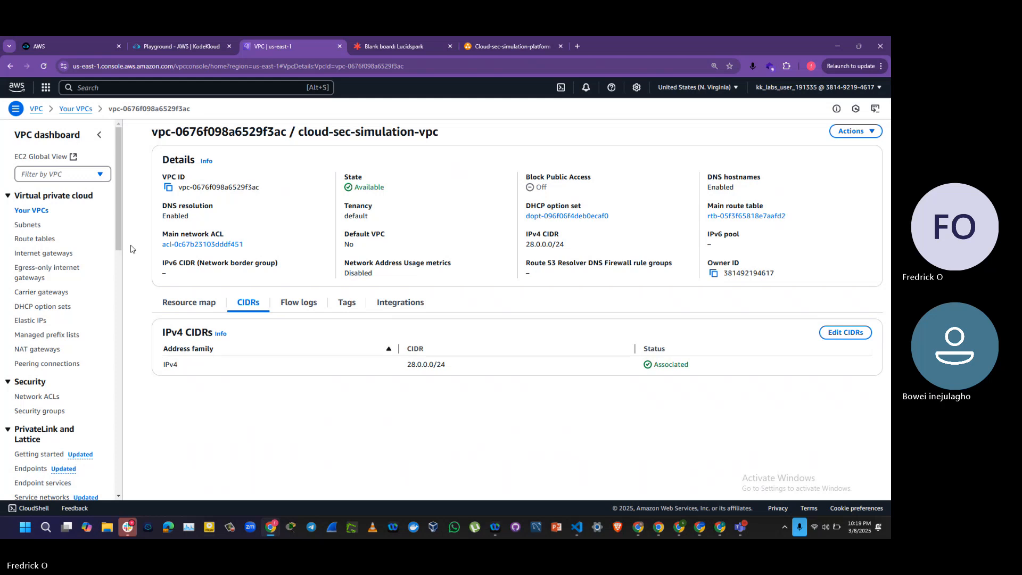
left_click(36, 255)
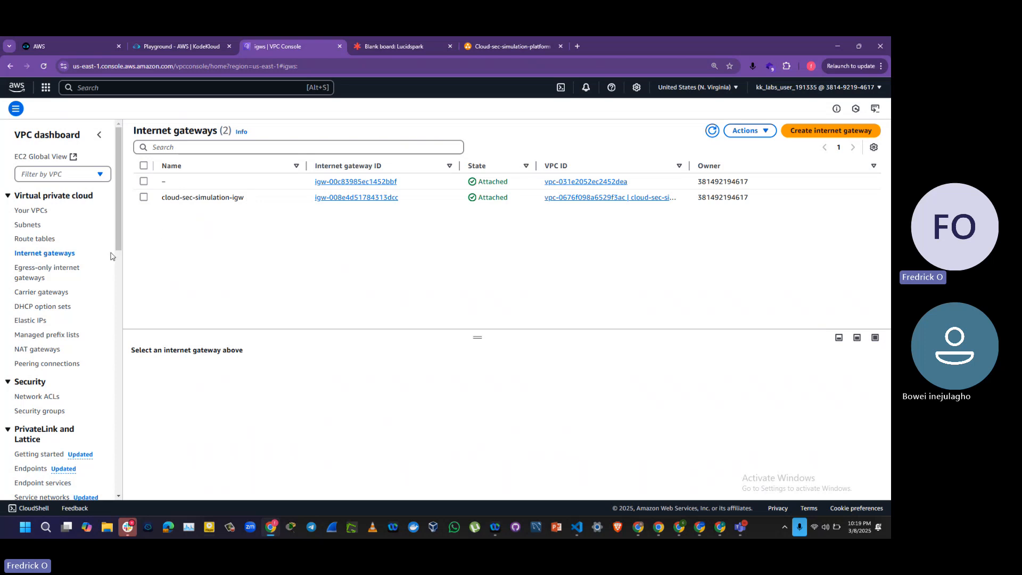
left_click(50, 241)
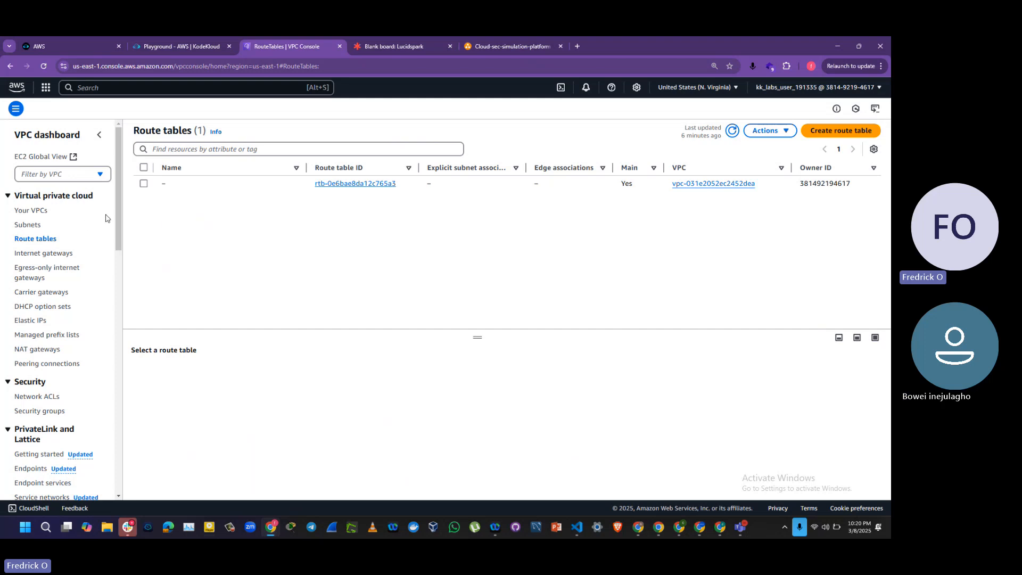
left_click(846, 133)
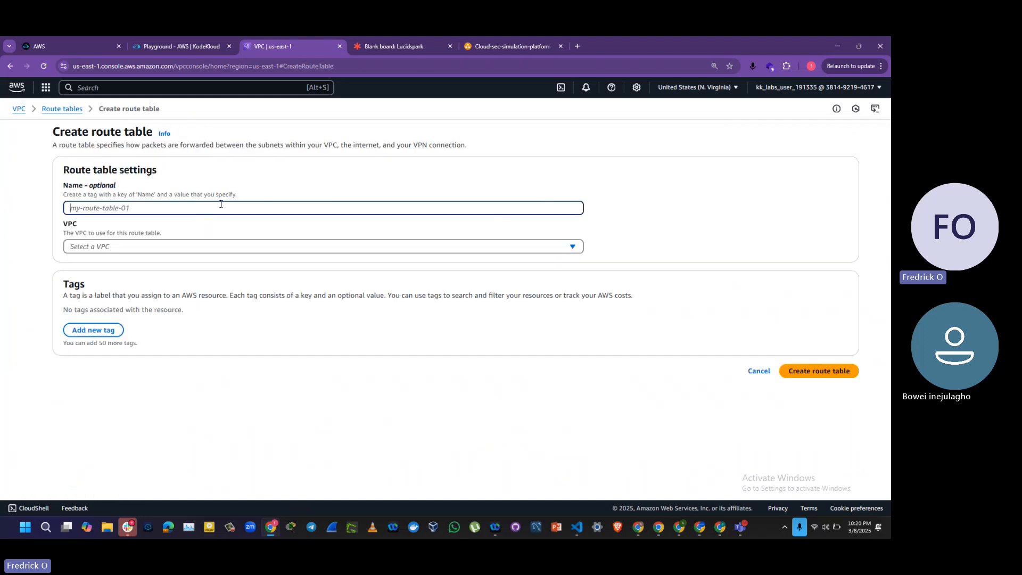
type("cloud")
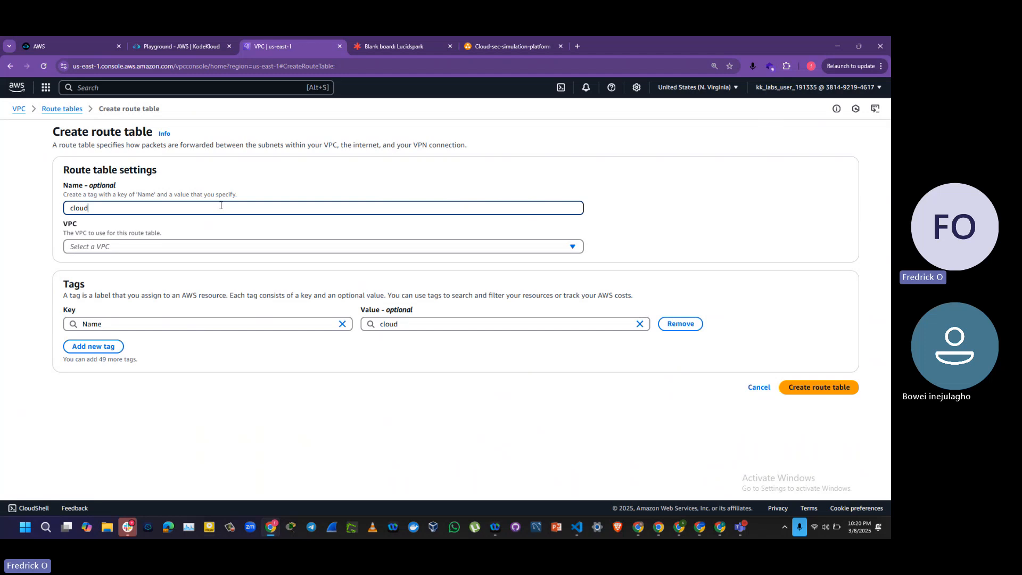
type("-sec")
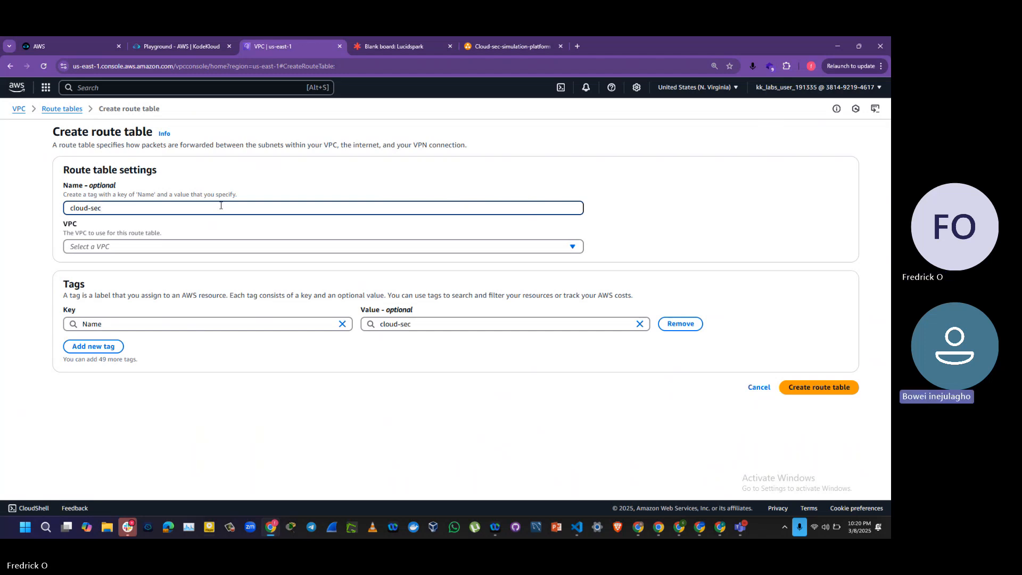
left_click(753, 390)
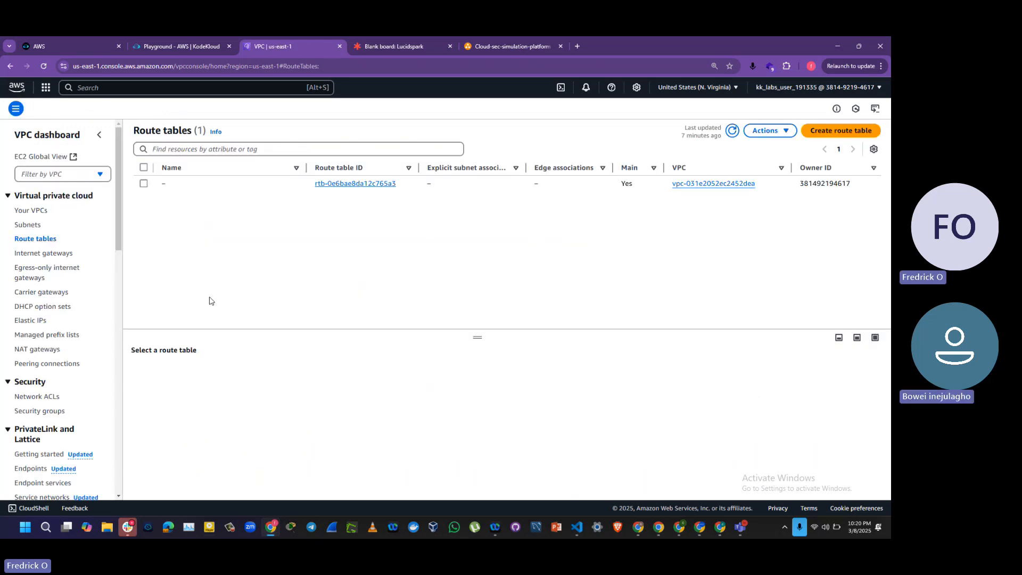
Step: Inspect the default route table's details, check the VPC list, and refresh the list of route tables
left_click_drag(477, 338, 483, 285)
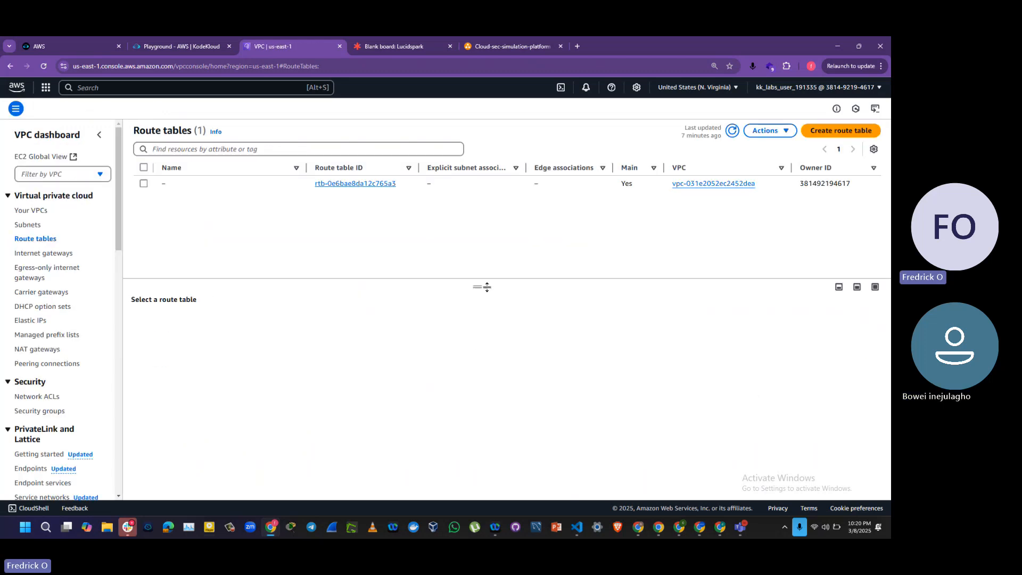
left_click(143, 184)
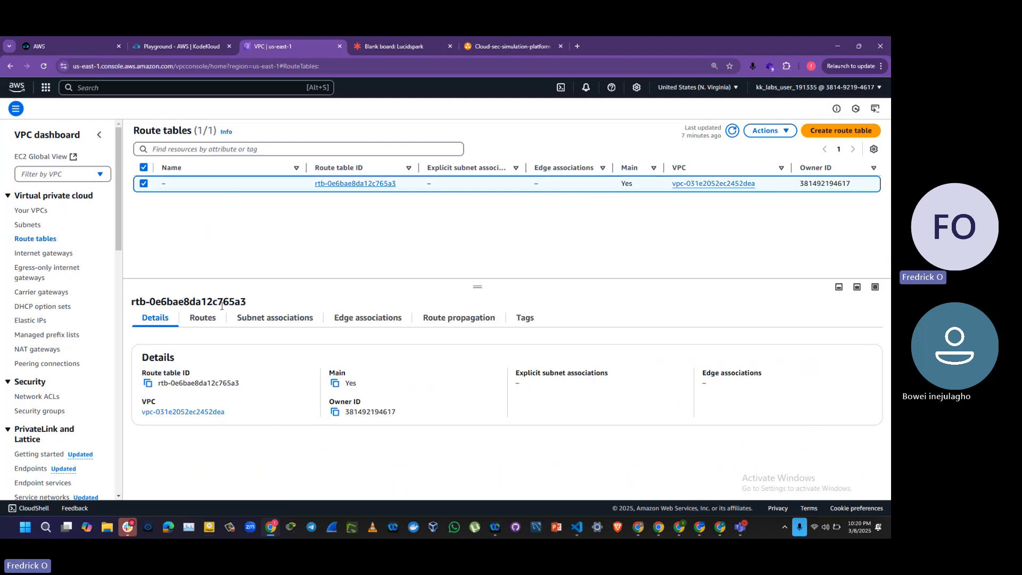
left_click(18, 214)
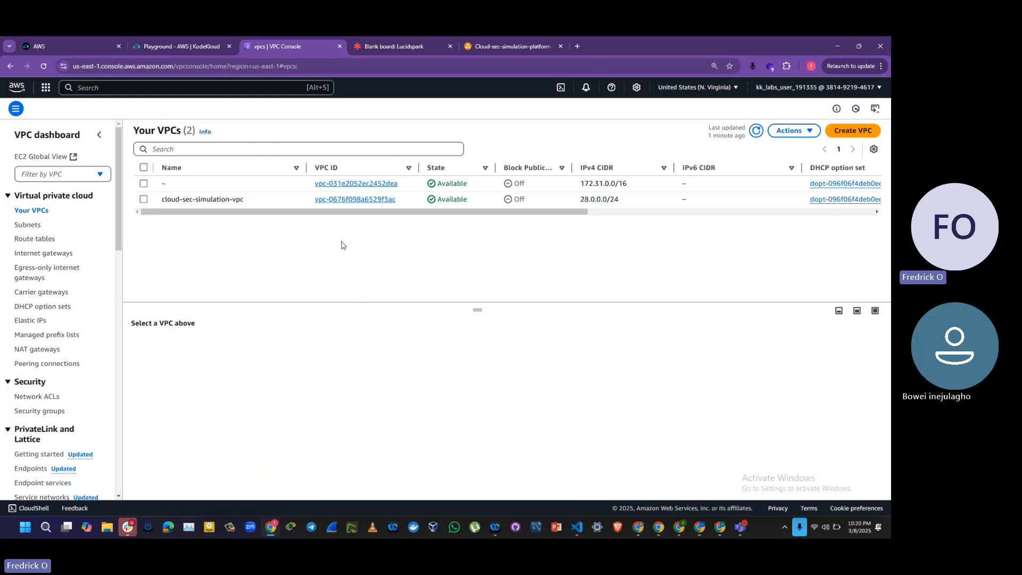
left_click(35, 241)
left_click(733, 131)
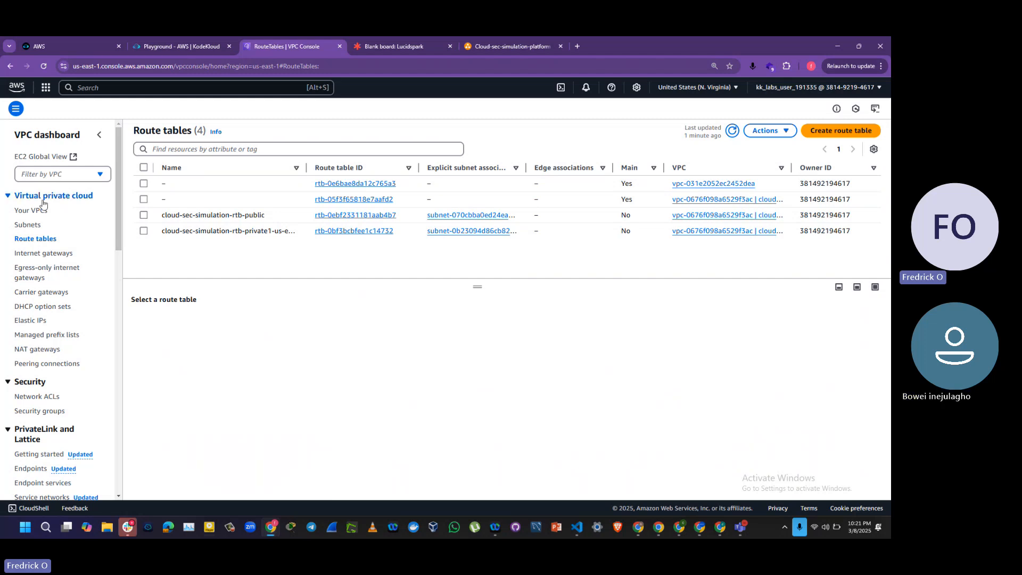
Step: Open the EC2 service in the AWS console, checking the architecture diagram in diagrams.net while it loads
left_click(141, 87)
type("ec2")
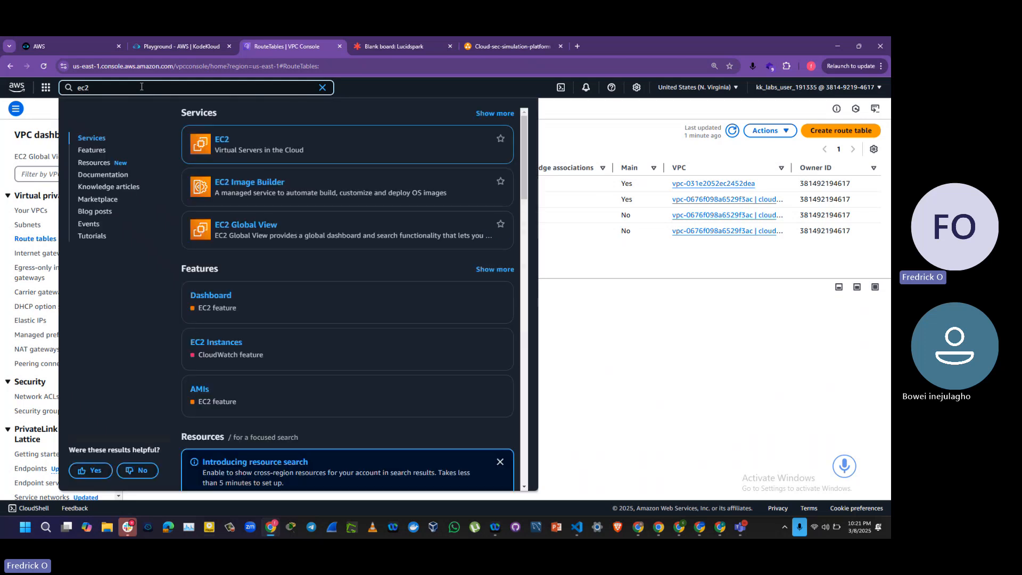
left_click(220, 141)
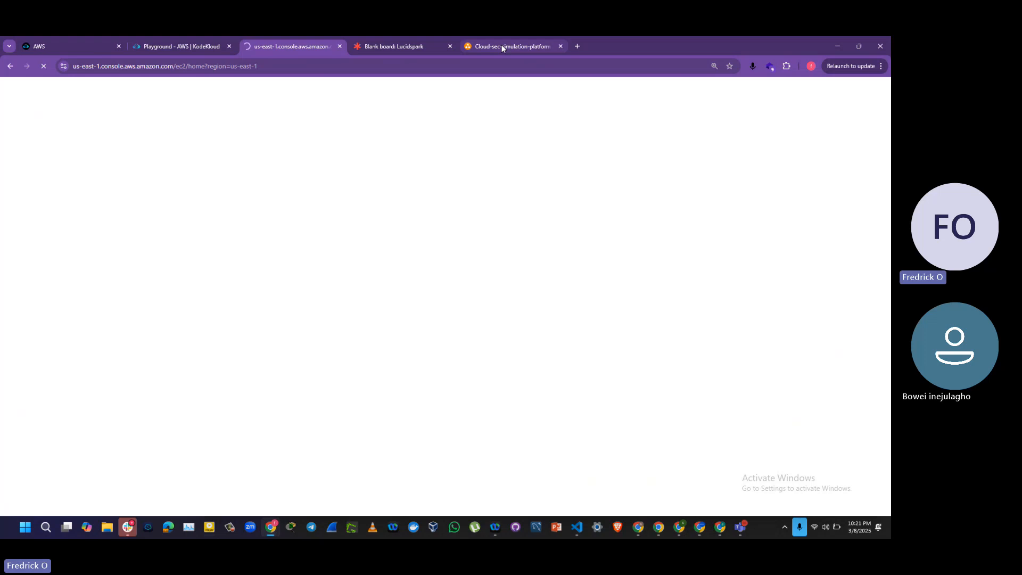
left_click(502, 48)
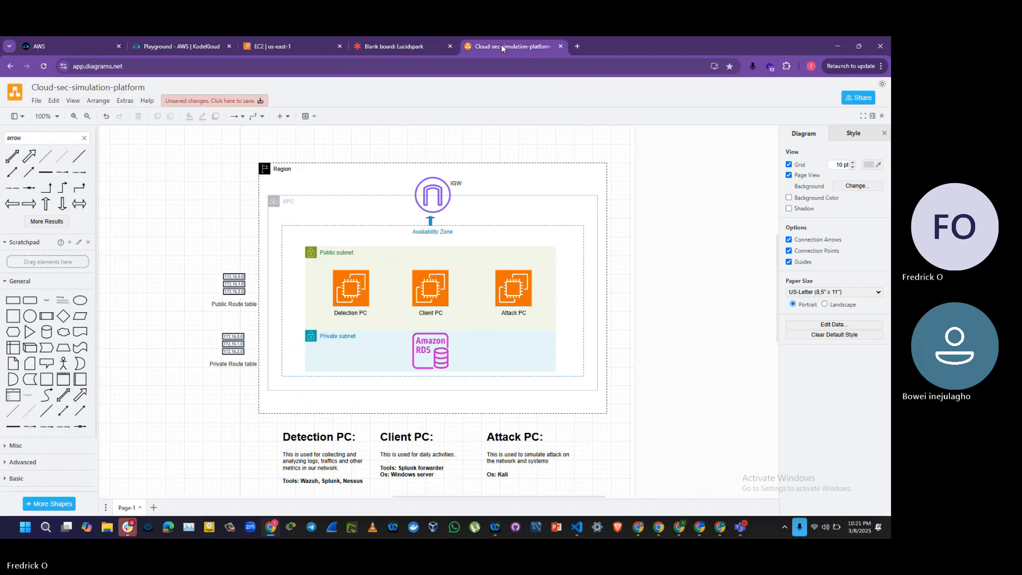
left_click(279, 47)
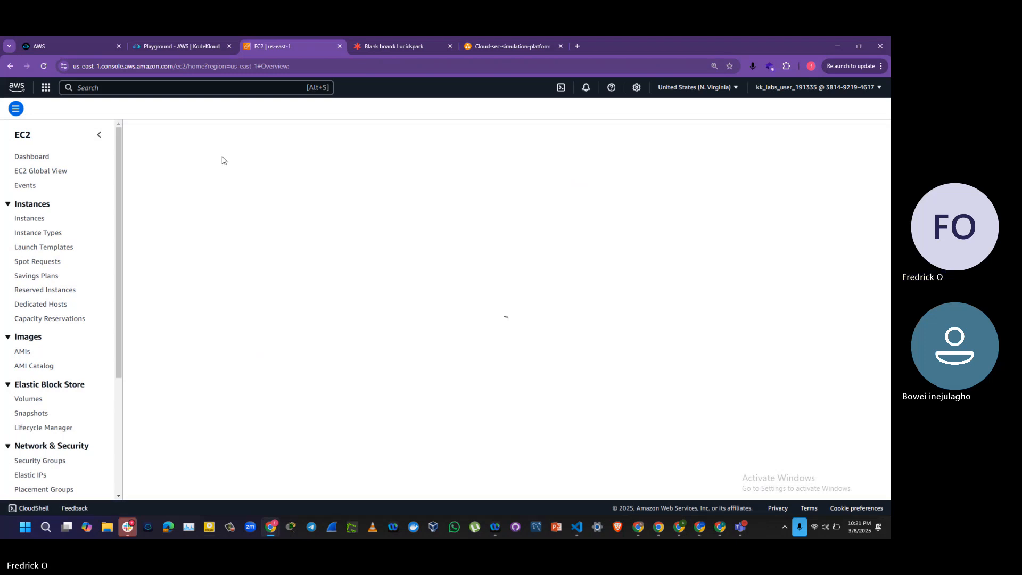
Step: In the diagrams.net architecture diagram, enlarge the Detection PC description box so its "Os: Ubuntu" line fits inside
left_click(485, 49)
left_click(296, 455)
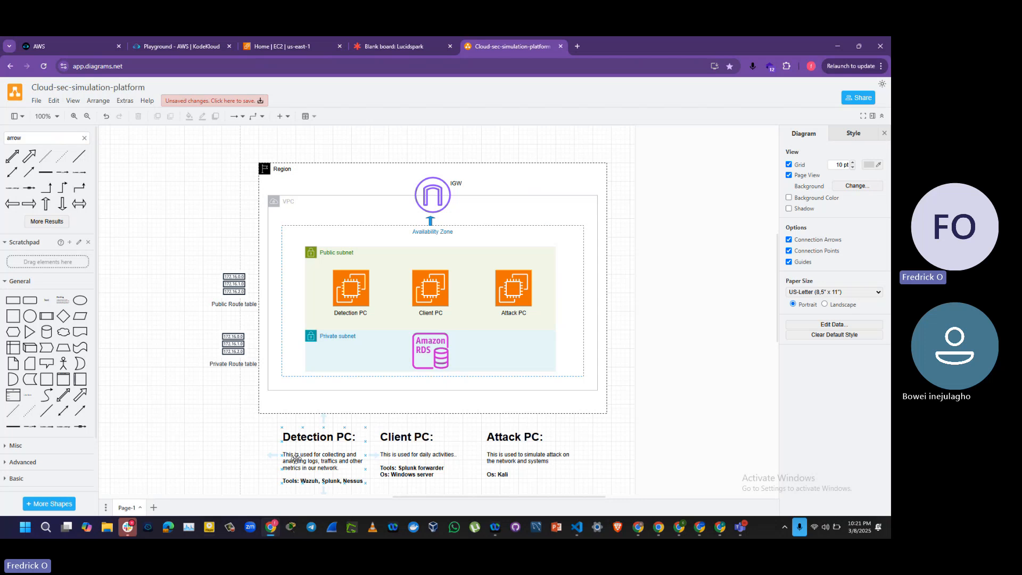
double_click(353, 482)
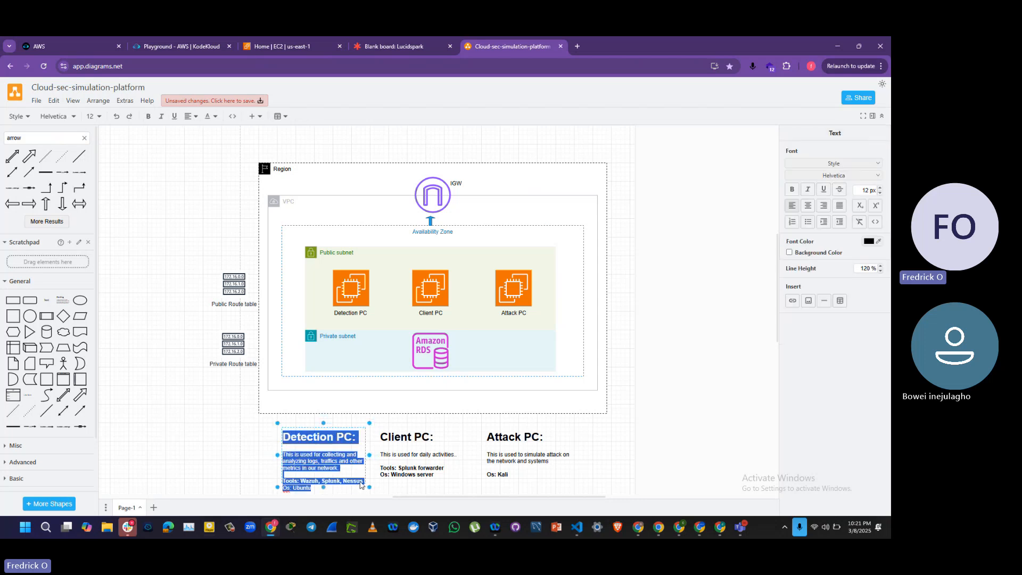
left_click(322, 488)
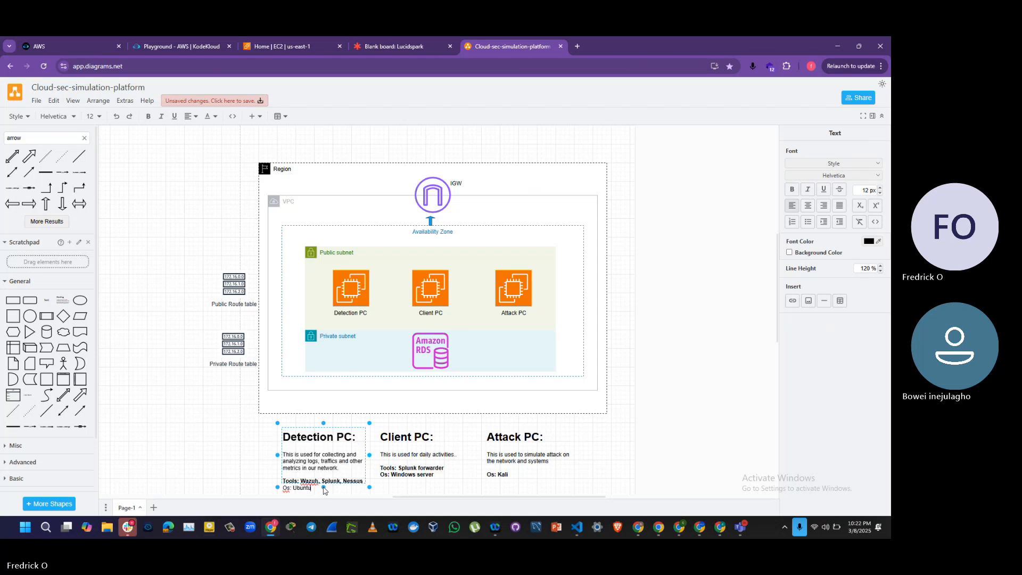
left_click(254, 478)
left_click(313, 475)
left_click_drag(323, 482, 323, 494)
triple_click(304, 489)
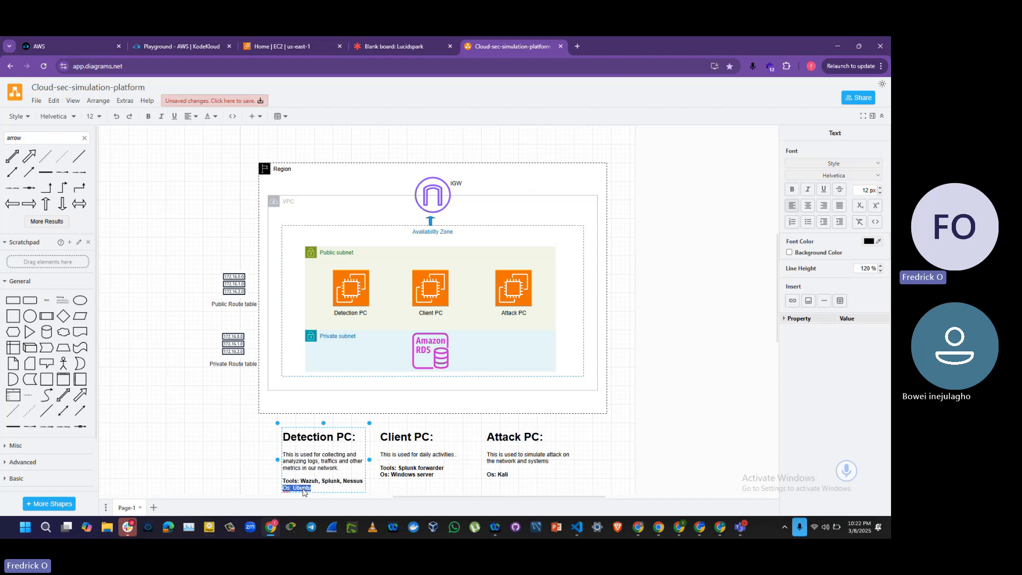
left_click(218, 462)
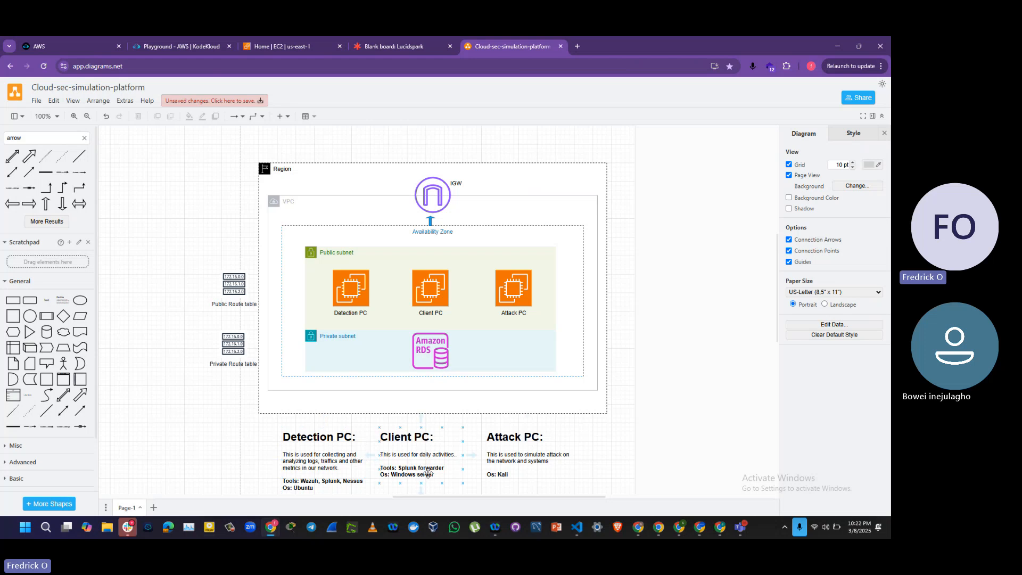
Step: Return to EC2 in the AWS console, start launching a new instance and name it Attack-Pc-Kali
left_click(281, 47)
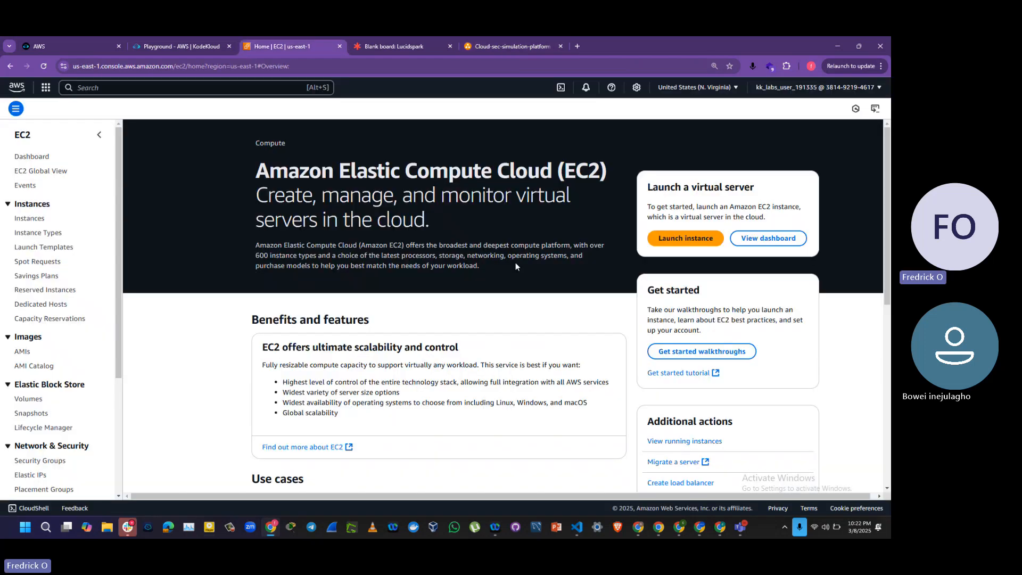
left_click(700, 241)
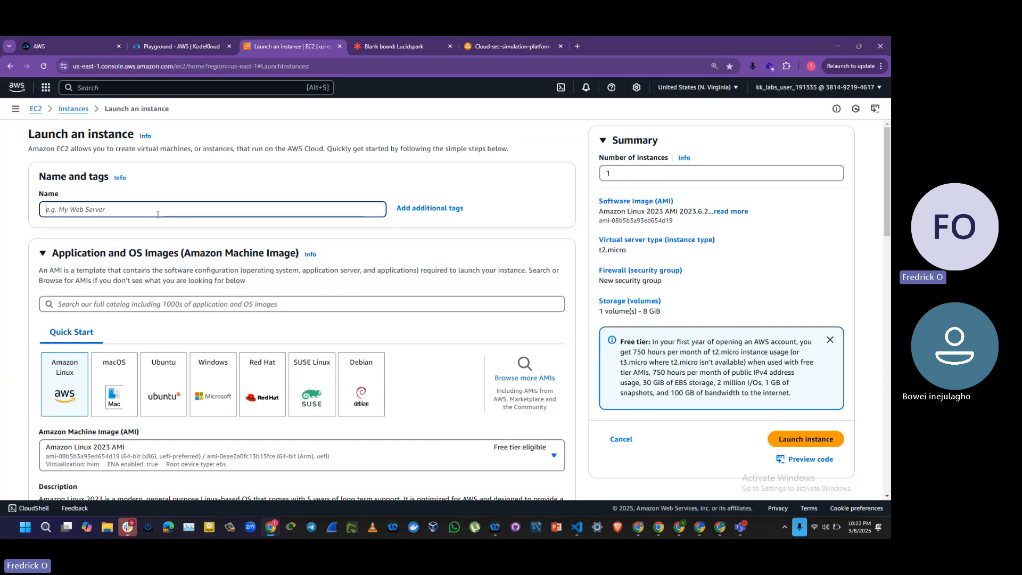
type("kali")
left_click(474, 47)
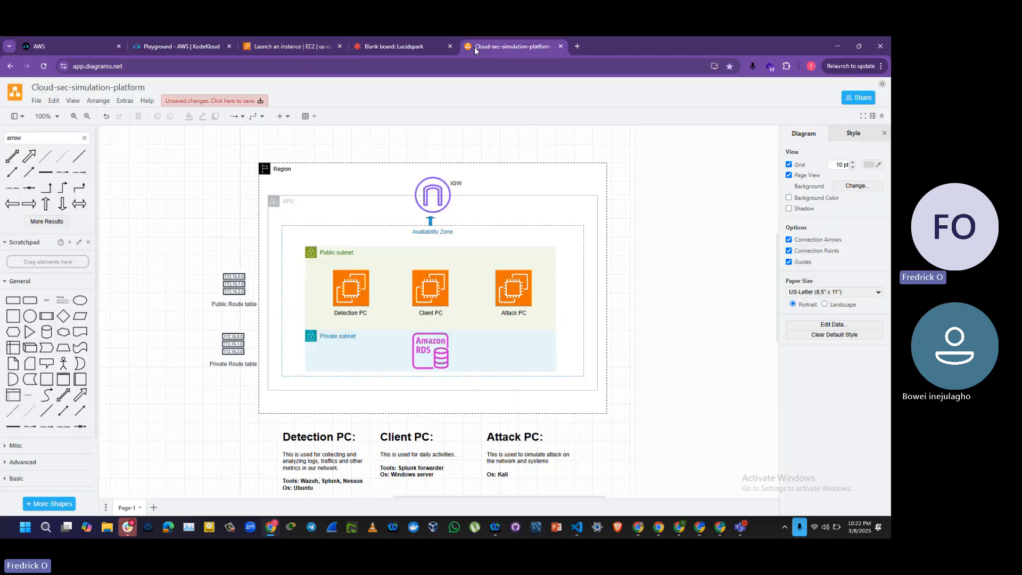
left_click(285, 48)
left_click_drag(107, 212, 20, 200)
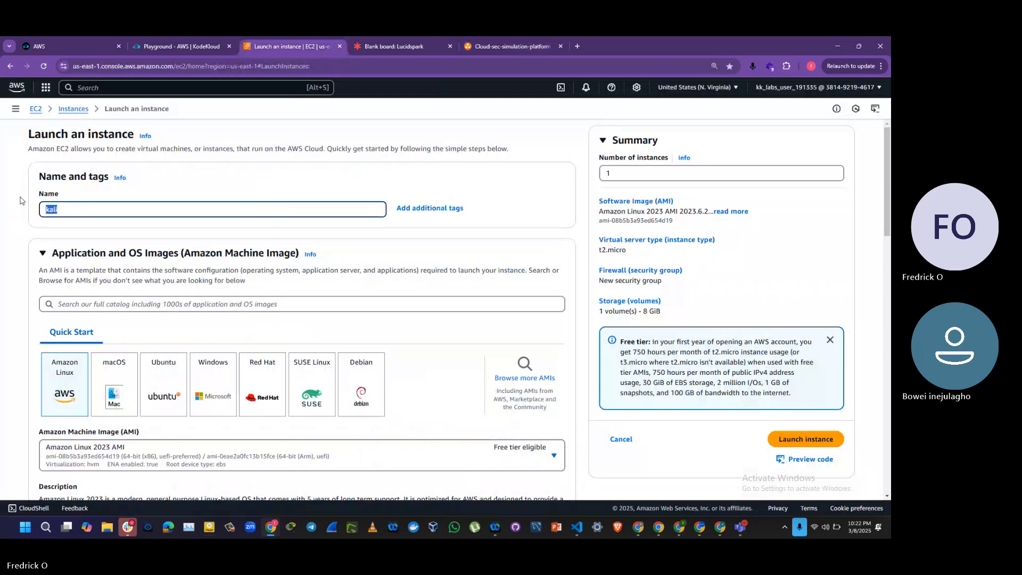
type("Attack-PC-KALI")
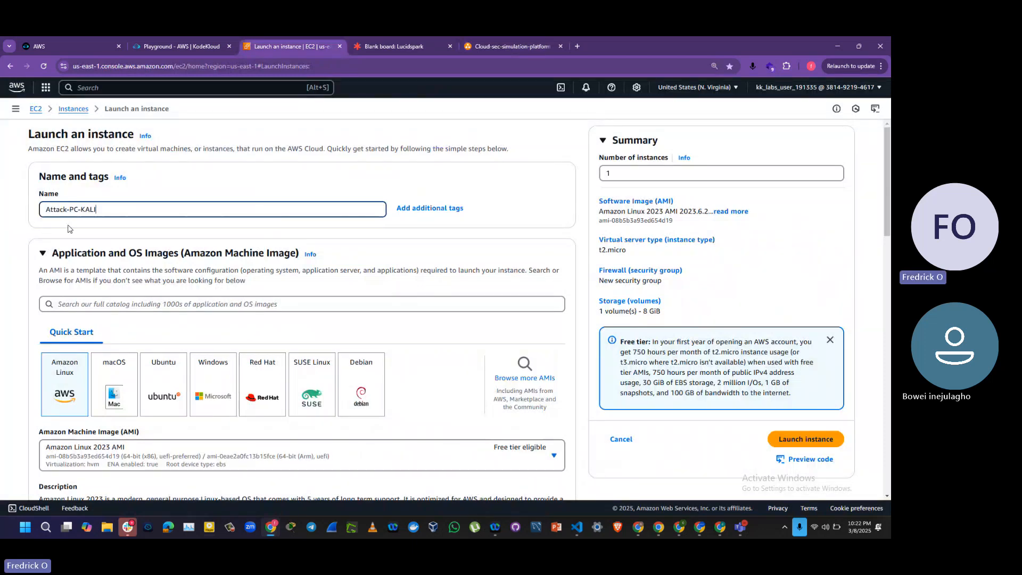
key("BackSpace")
key("BackSpace")
key("BackSpace")
key("BackSpace")
key("BackSpace")
key("BackSpace")
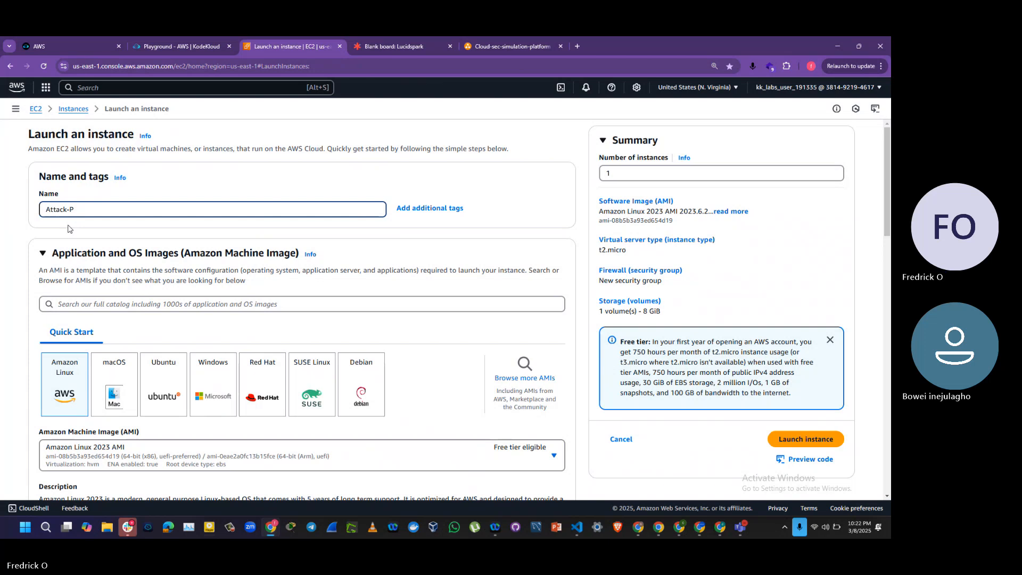
type("c-Kali")
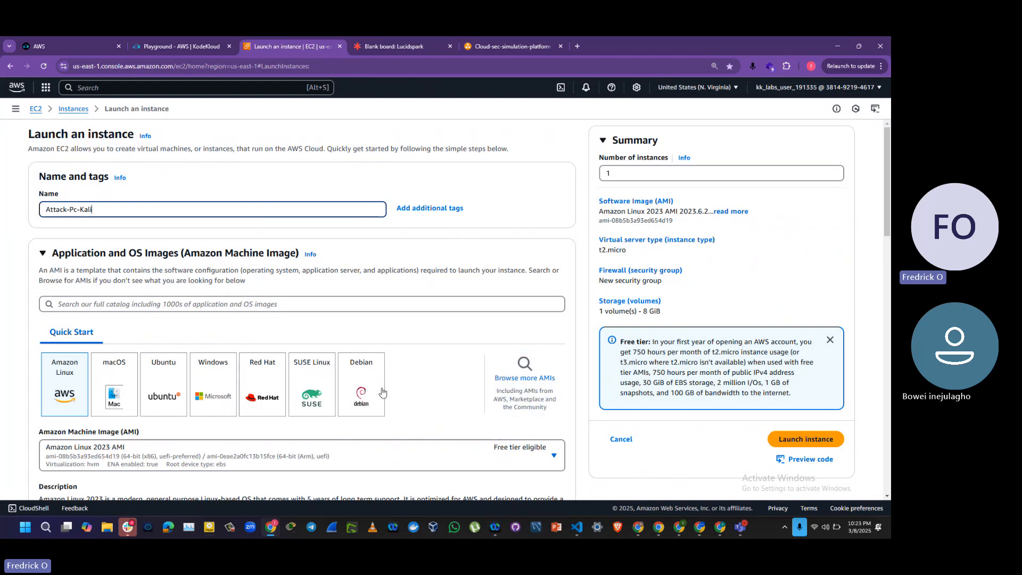
Step: Search the full AMI catalogue for "kali" and browse the AWS Marketplace AMIs
left_click(519, 379)
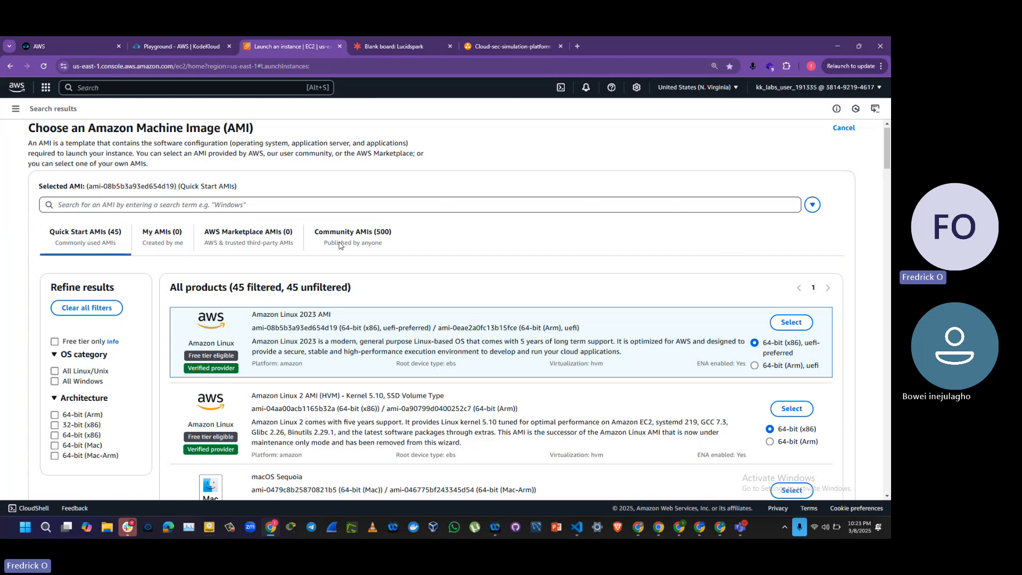
left_click(113, 206)
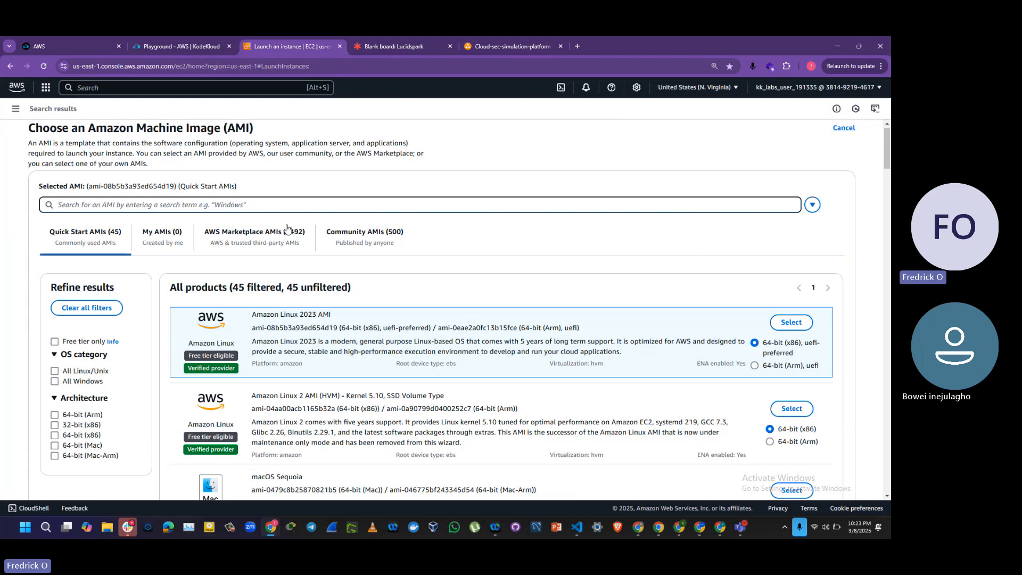
type("kali")
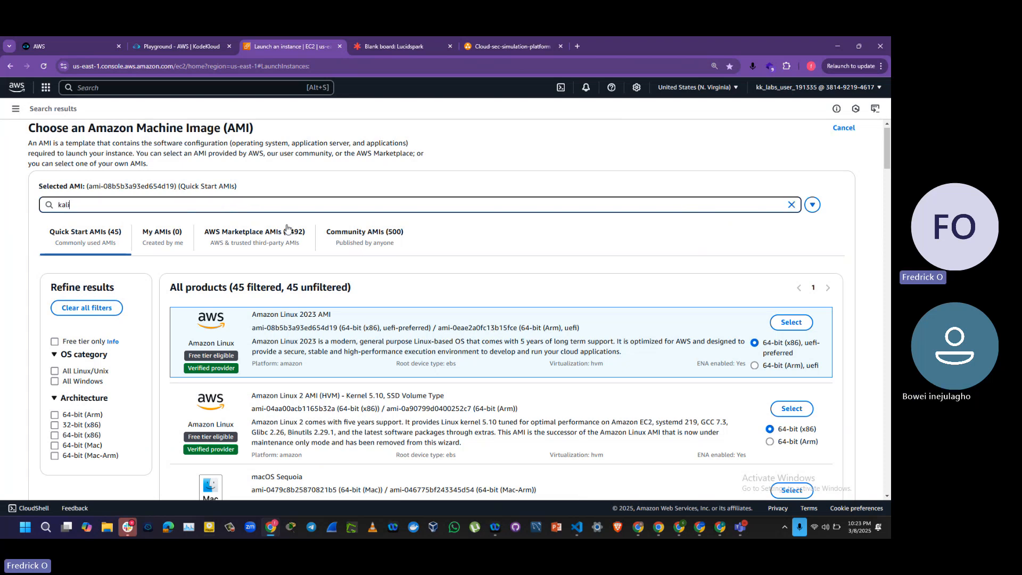
key("Return")
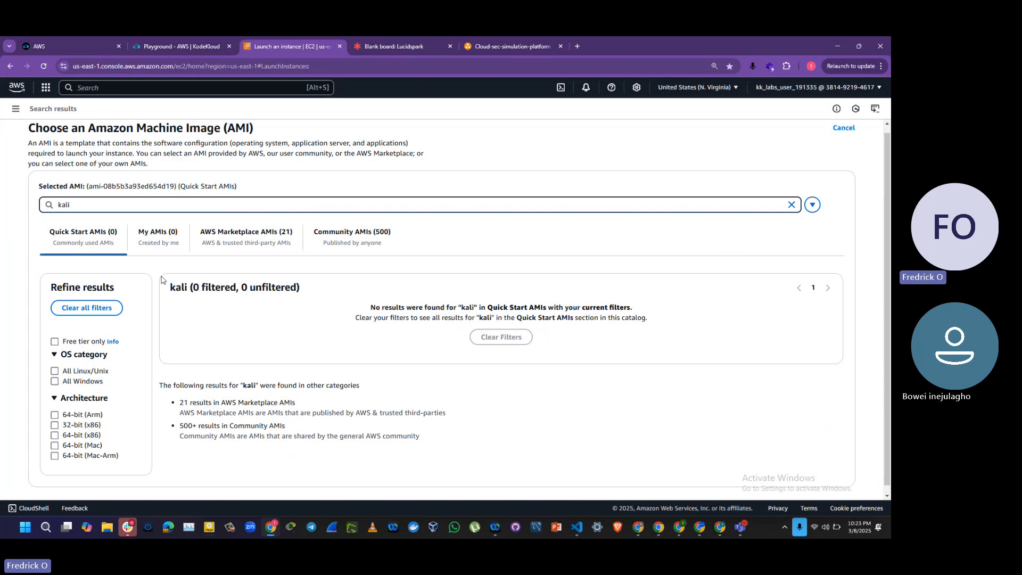
left_click(230, 235)
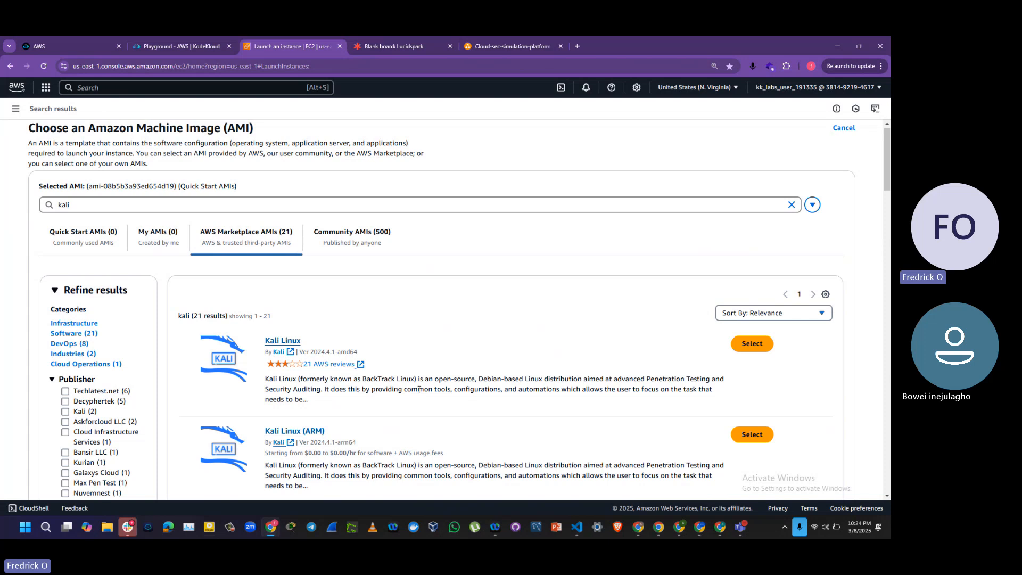
left_click_drag(889, 173, 889, 305)
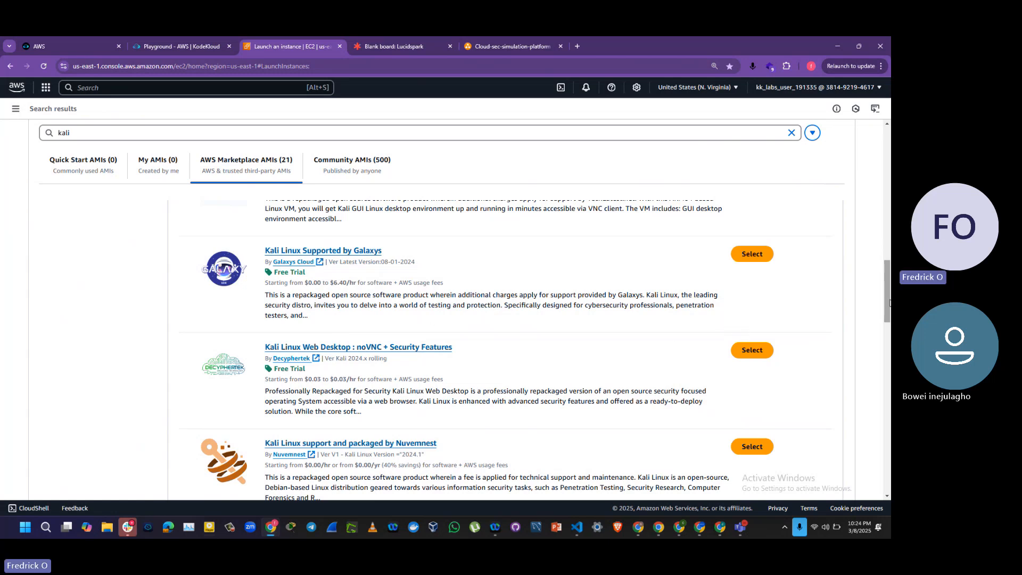
left_click_drag(889, 302, 873, 172)
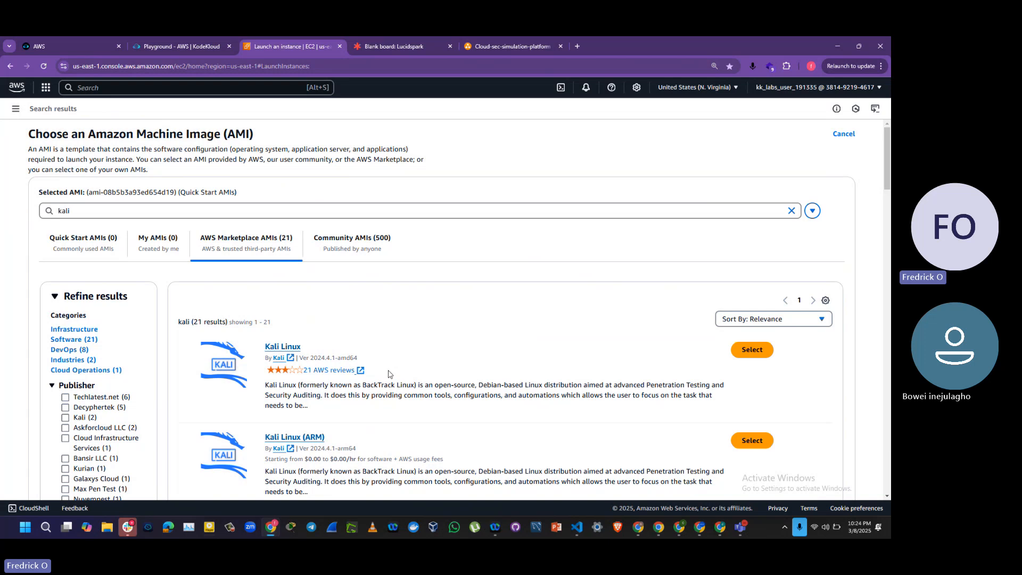
Step: Choose the Kali Linux (2024.4.1-amd64) Marketplace AMI for the instance and subscribe to it now
left_click(750, 350)
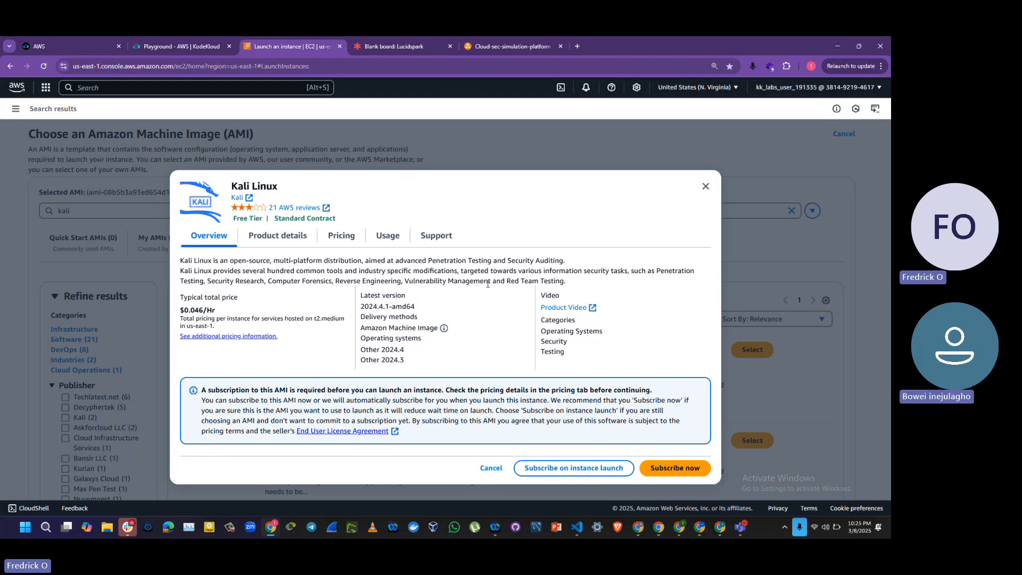
left_click(674, 469)
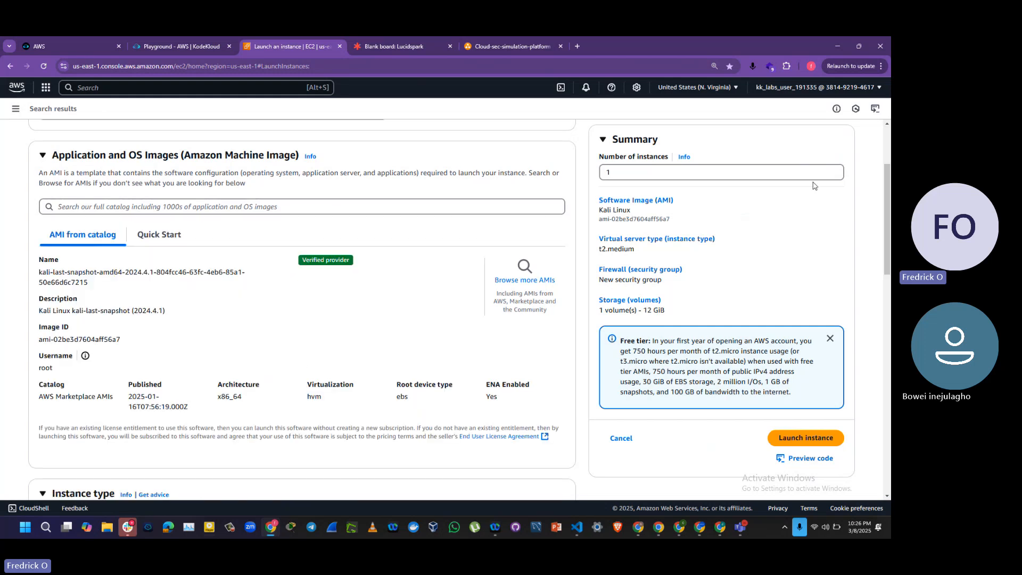
left_click_drag(888, 193, 889, 222)
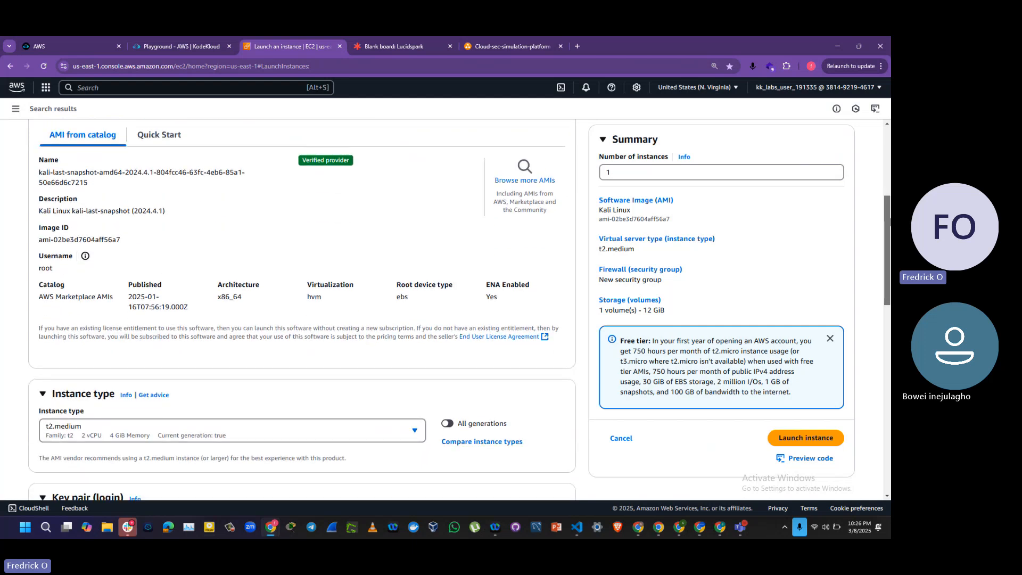
scroll(253, 243, "down", 3)
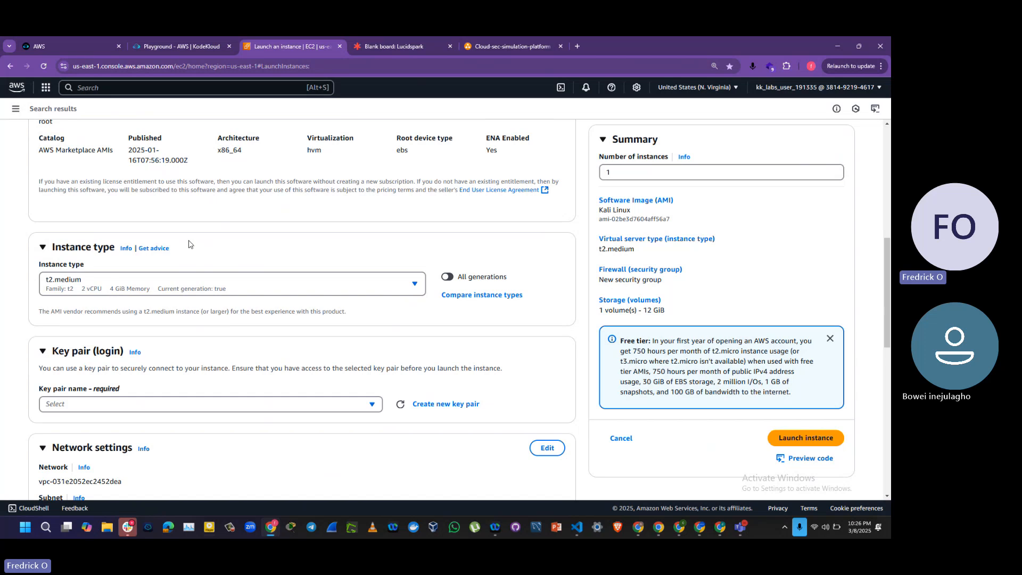
left_click(113, 293)
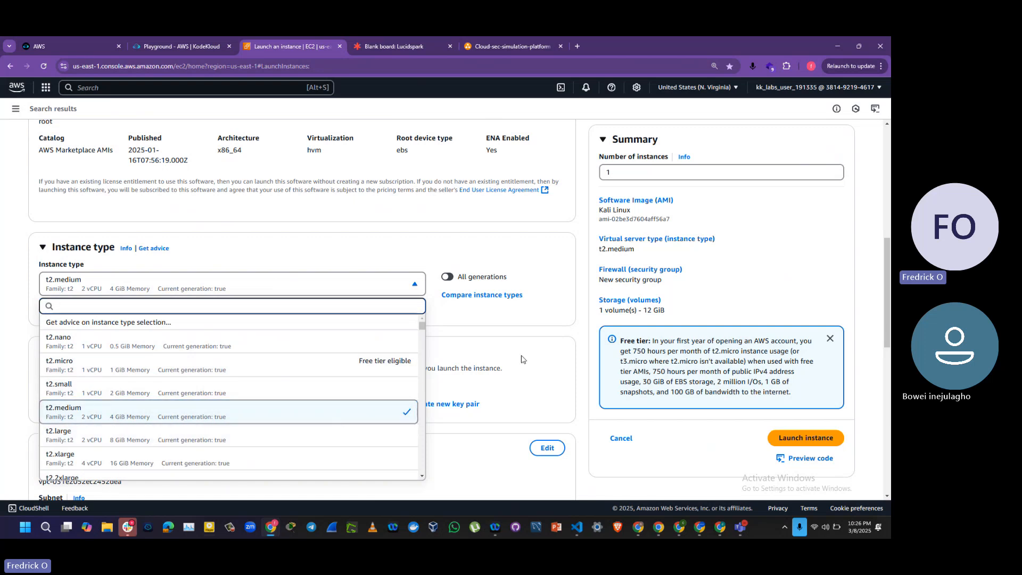
left_click(847, 294)
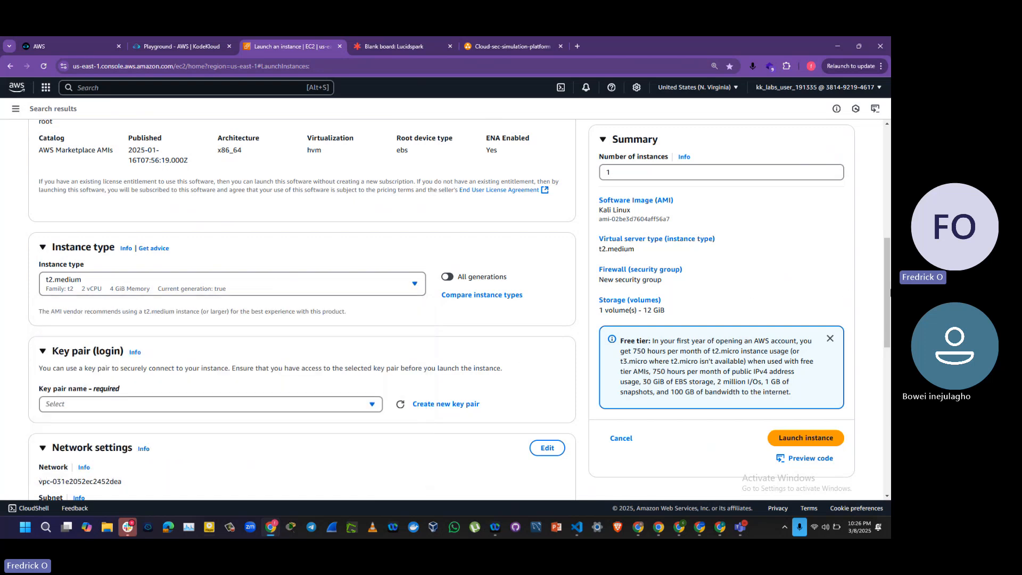
Step: Create an RSA key pair named cloud-sec-simulation-key in .pem format for the instance login
left_click_drag(888, 291, 888, 308)
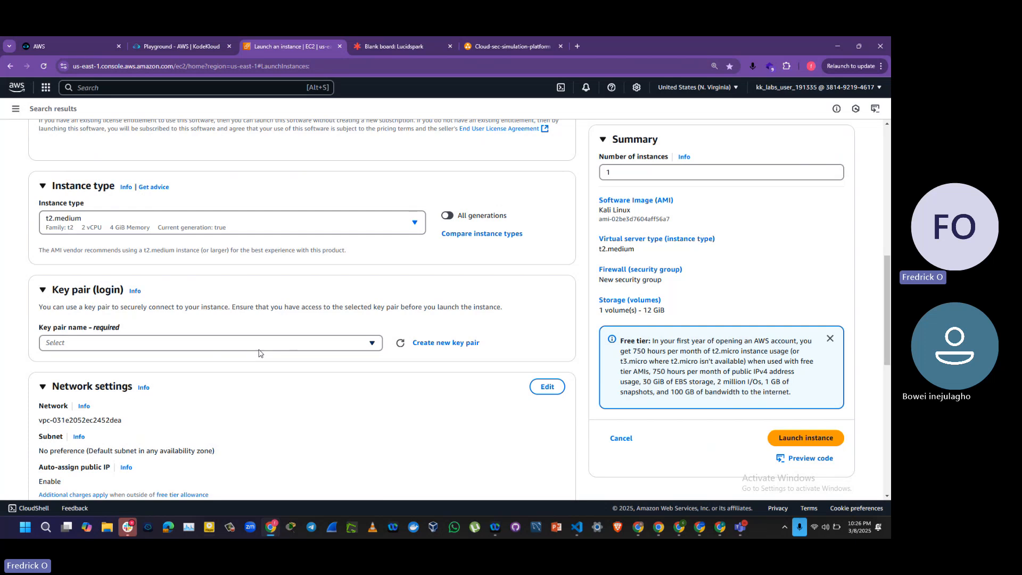
left_click(436, 344)
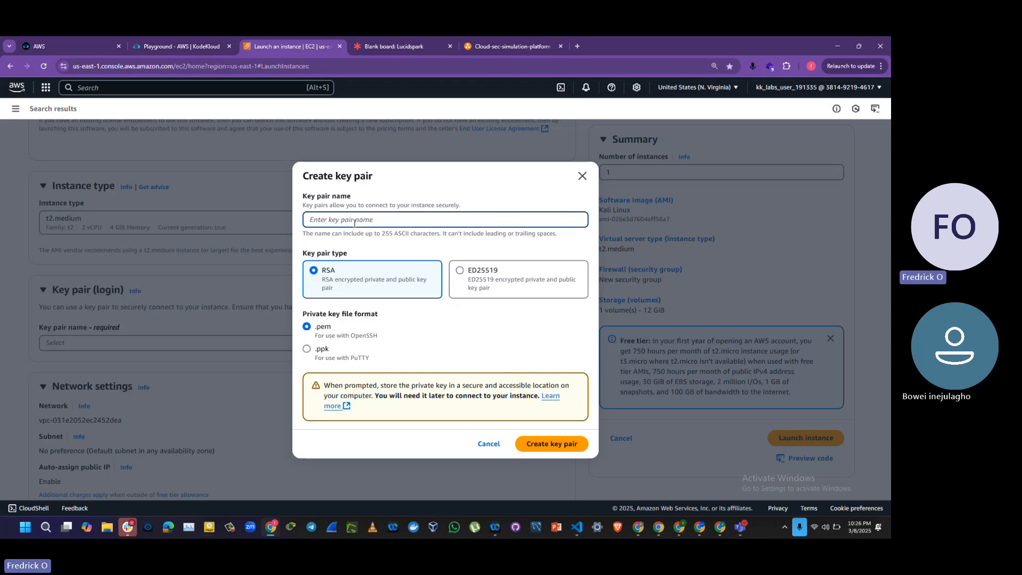
type("cloud")
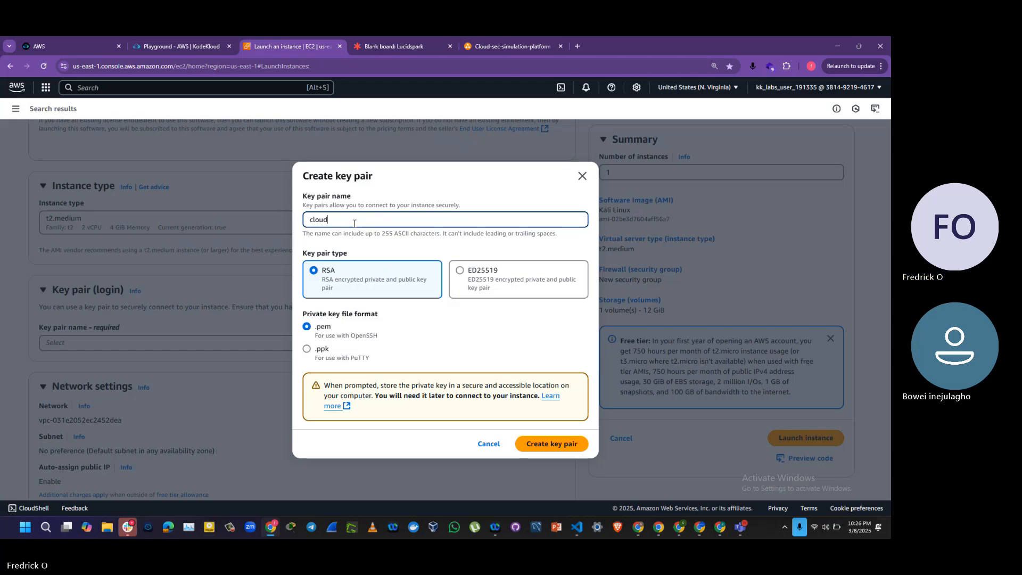
type("-sec-s")
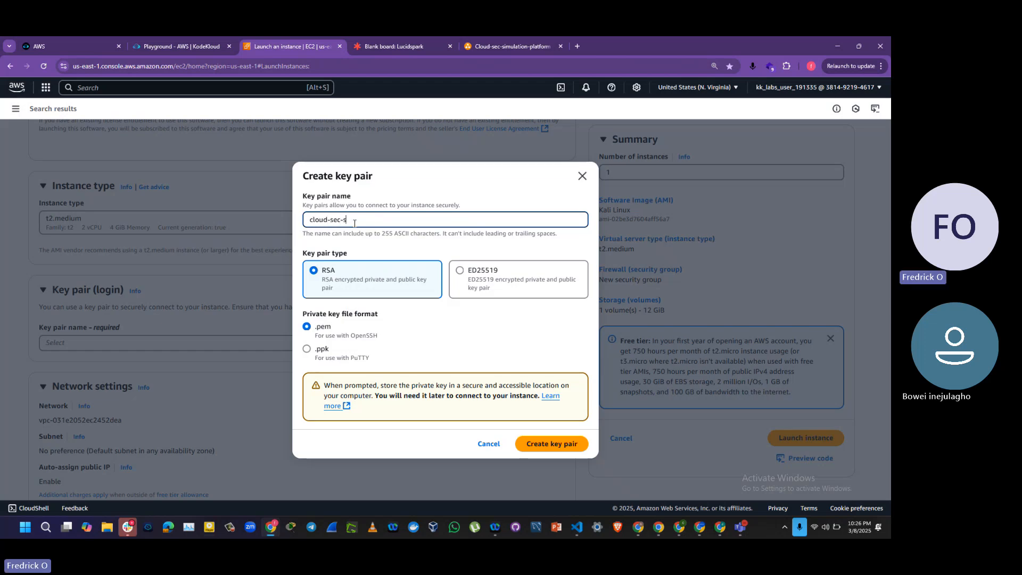
type("imula")
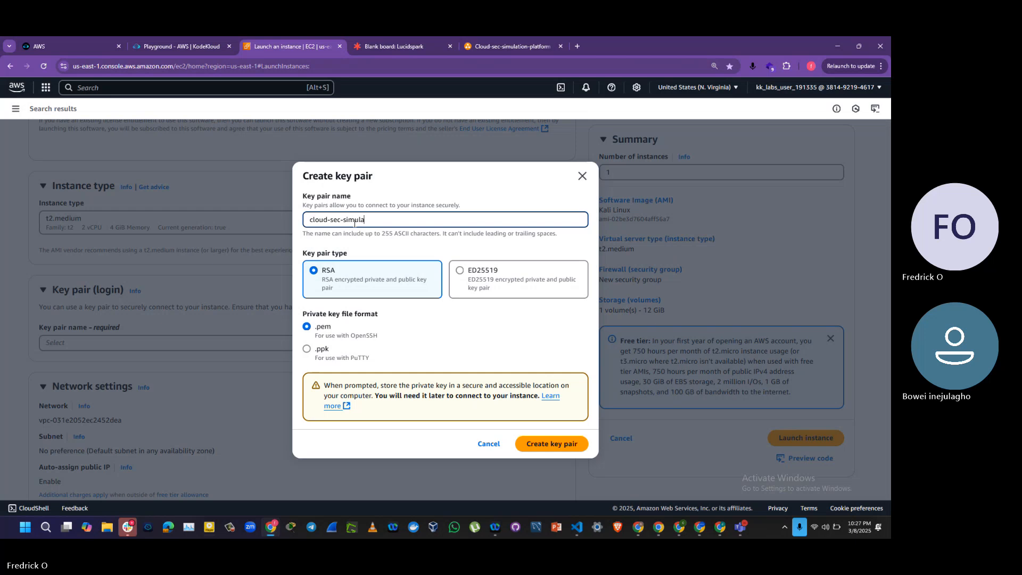
type("tion-key")
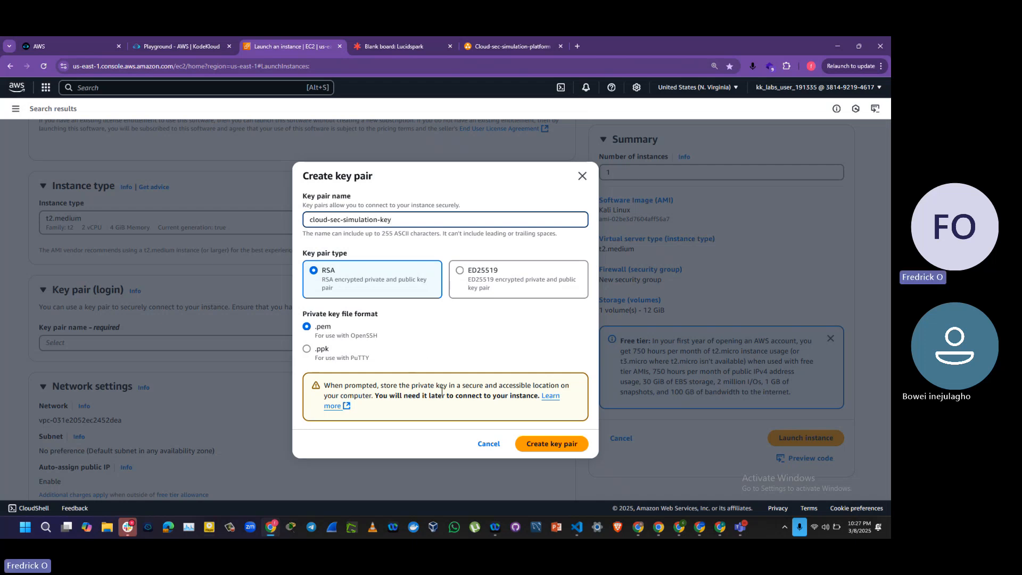
left_click(549, 450)
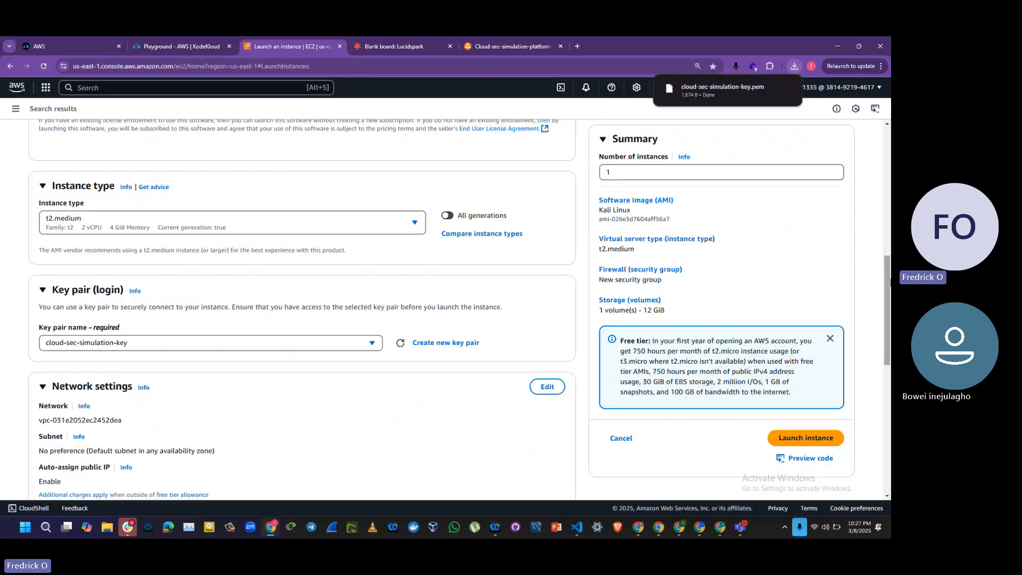
Step: Edit the network settings to use cloud-sec-simulation-vpc and its subnet cloud-sec-simulation-subnet-public1-us-east-1a, with auto-assign public IP enabled
left_click_drag(886, 282, 889, 341)
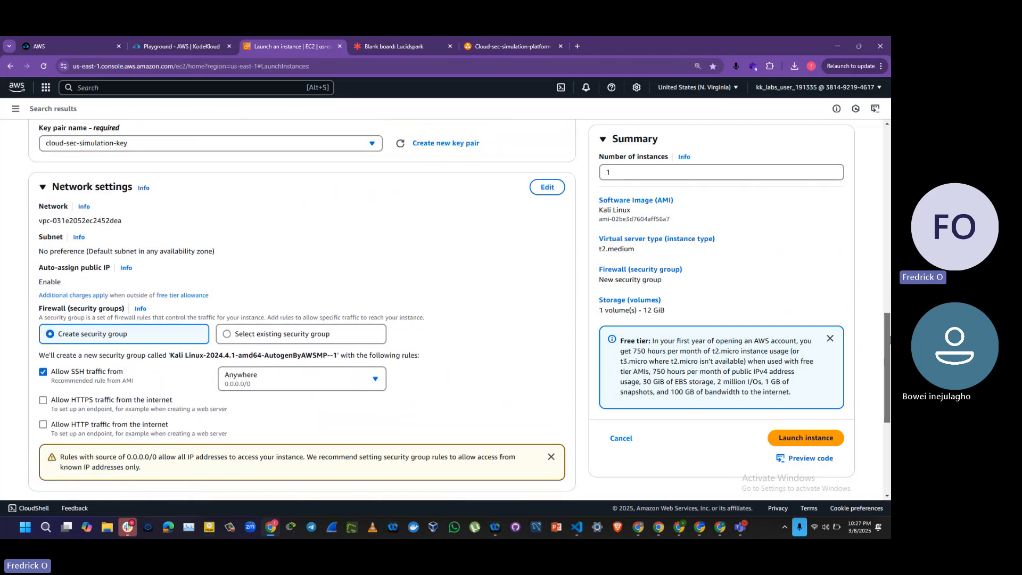
left_click(549, 187)
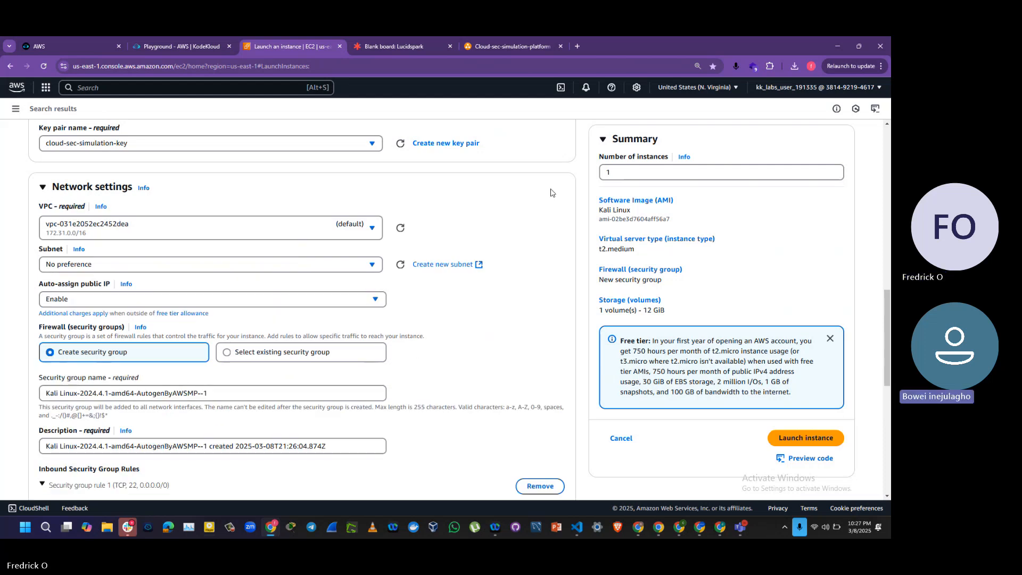
left_click(310, 233)
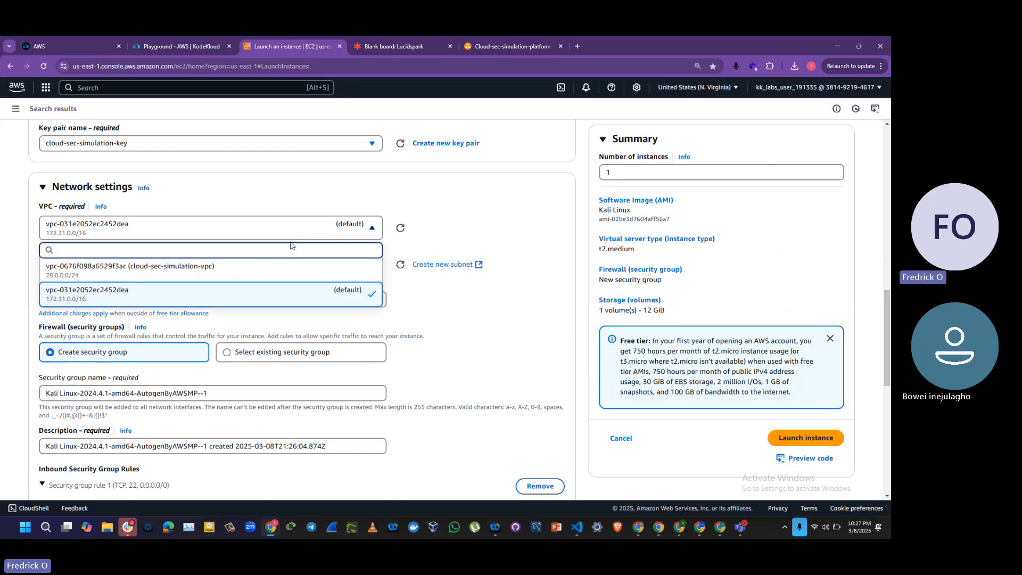
left_click(136, 270)
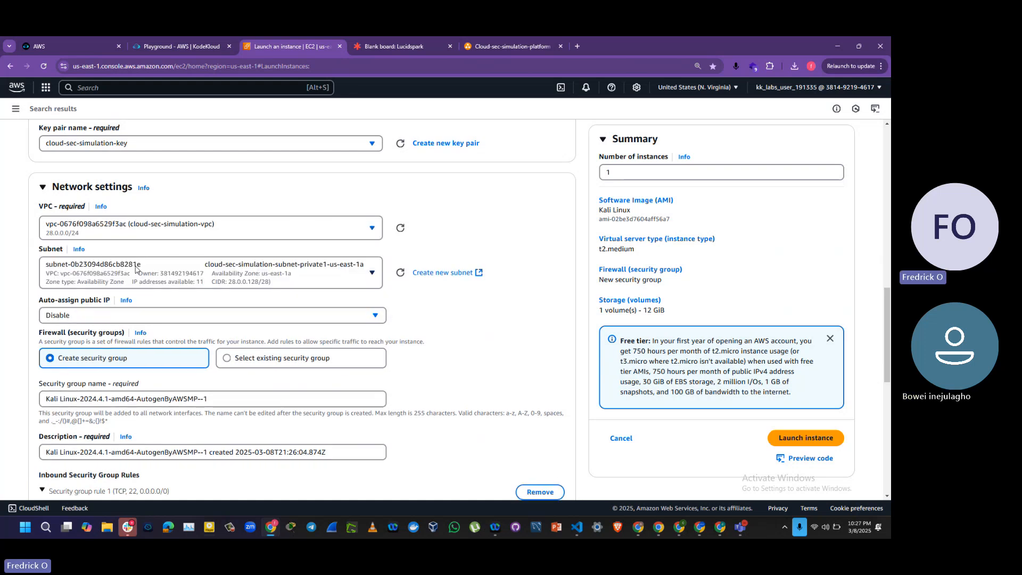
left_click(374, 275)
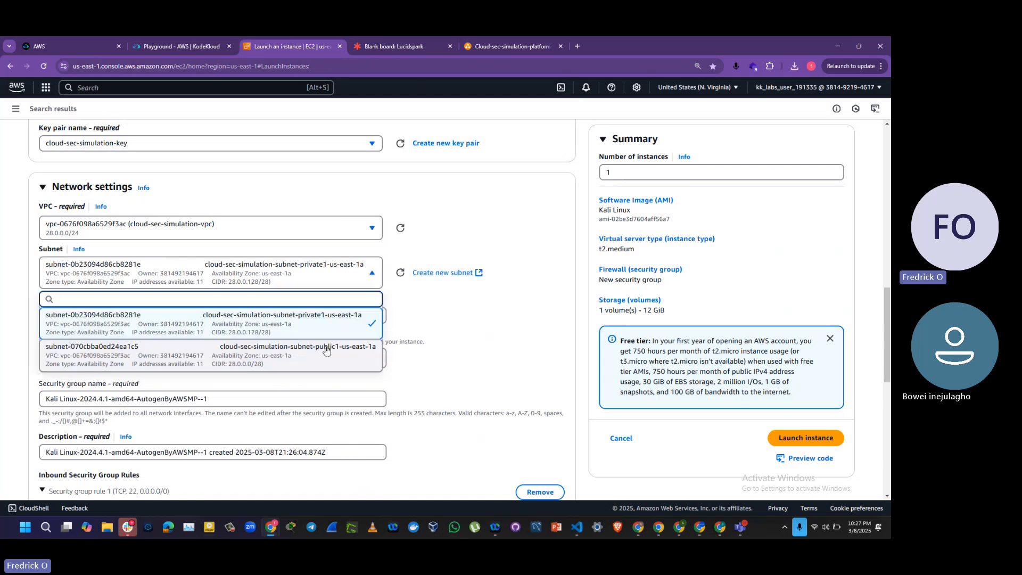
left_click(326, 351)
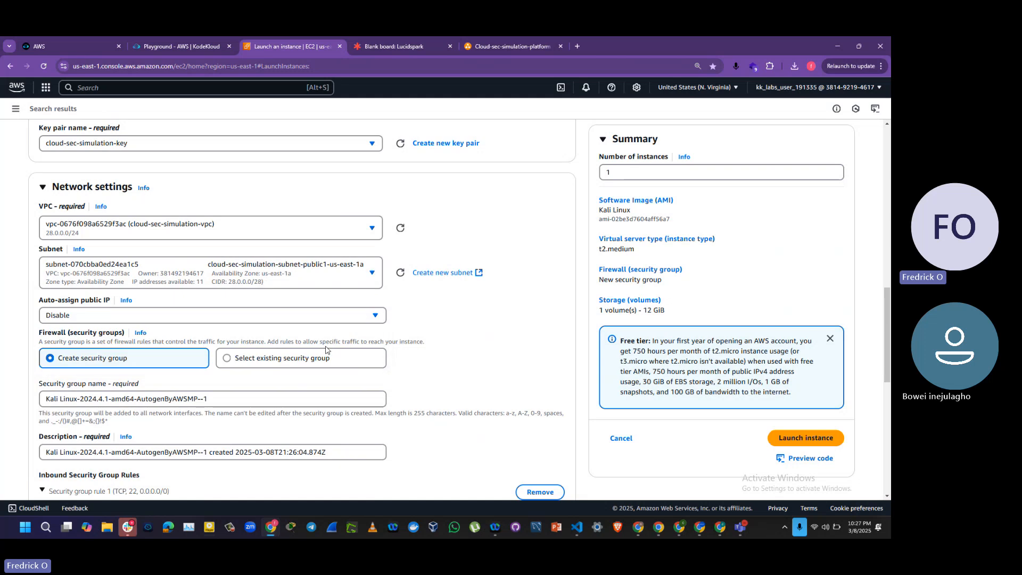
left_click(115, 320)
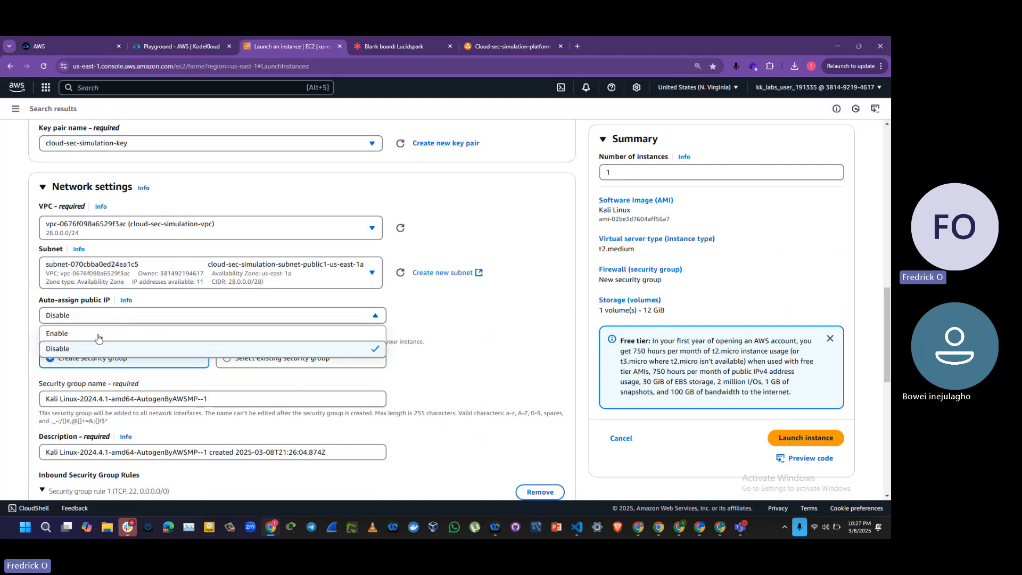
left_click(91, 336)
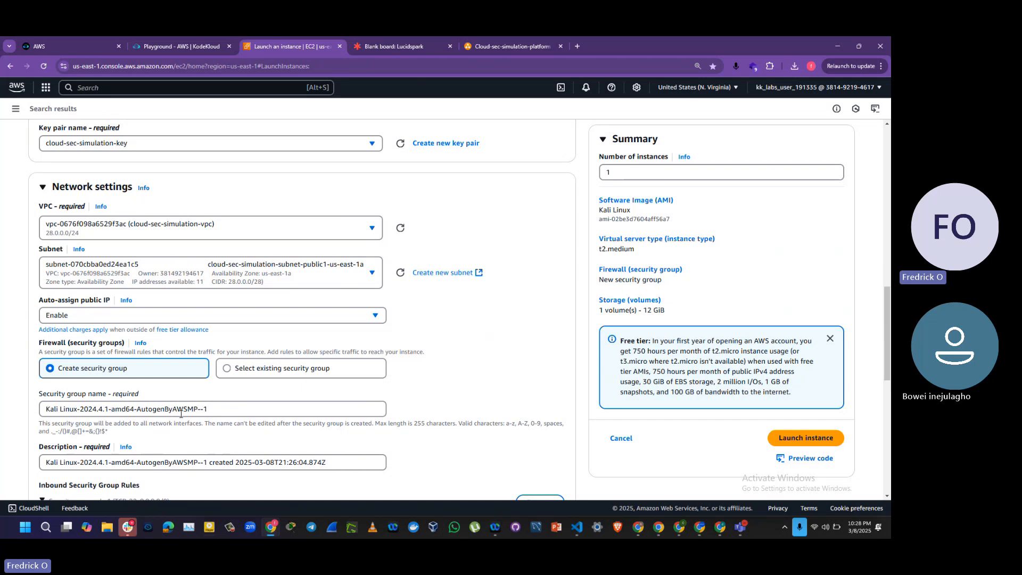
Step: Add a second inbound security group rule of type Custom ICMP - IPv4 with the source set to Anywhere
left_click_drag(889, 320, 890, 371)
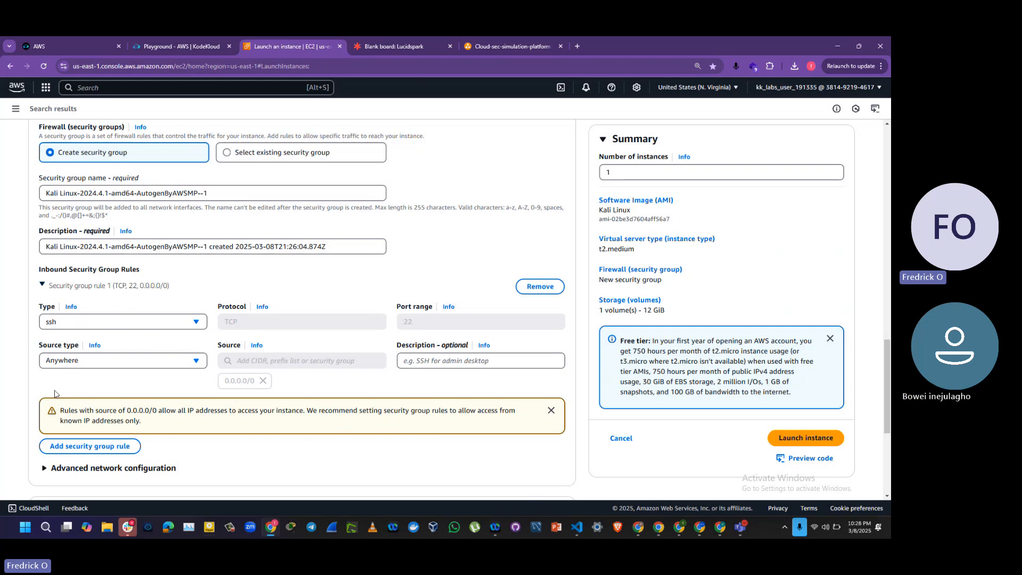
left_click(89, 448)
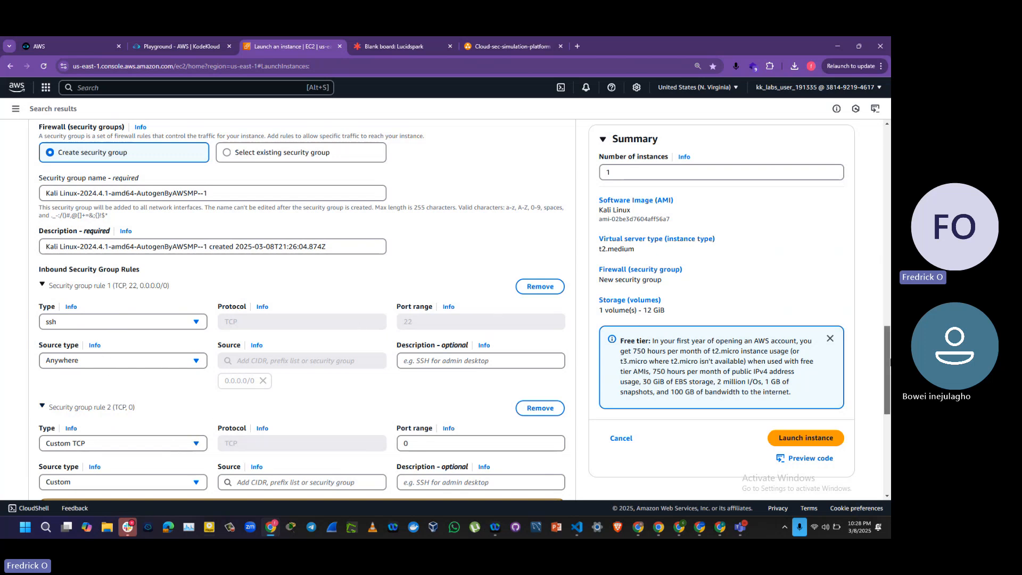
left_click_drag(888, 362, 889, 386)
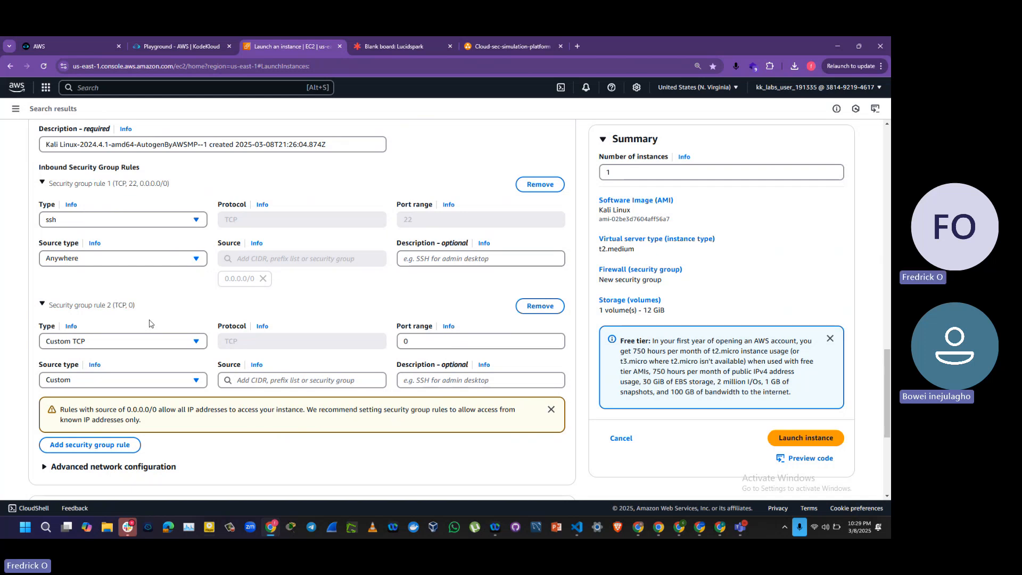
left_click(158, 348)
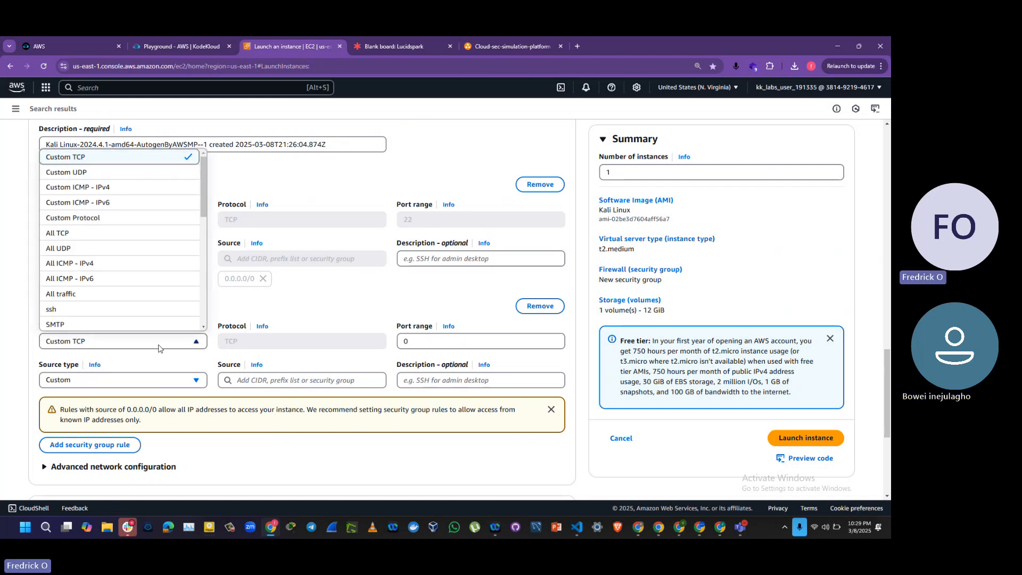
left_click(133, 193)
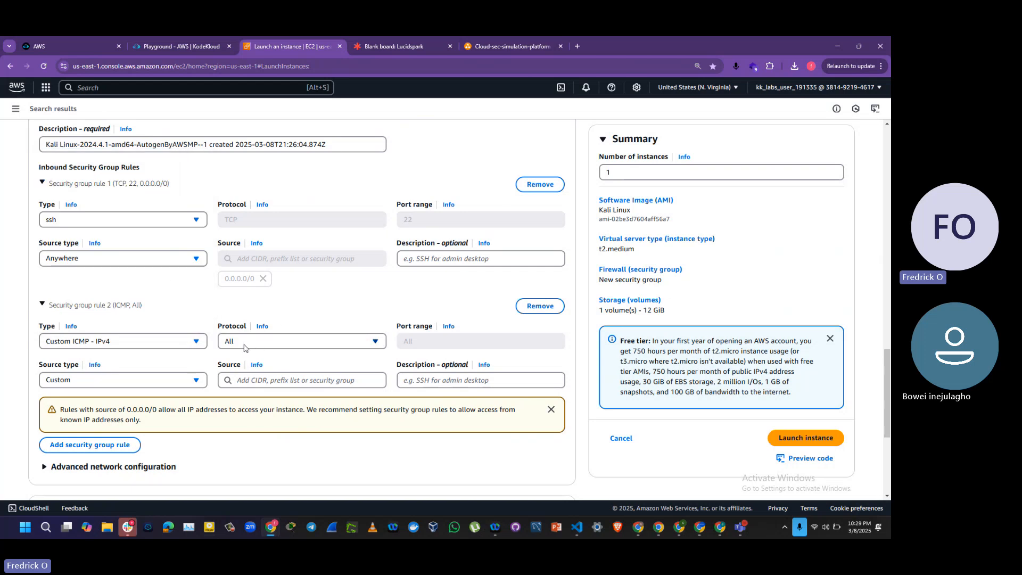
left_click(194, 382)
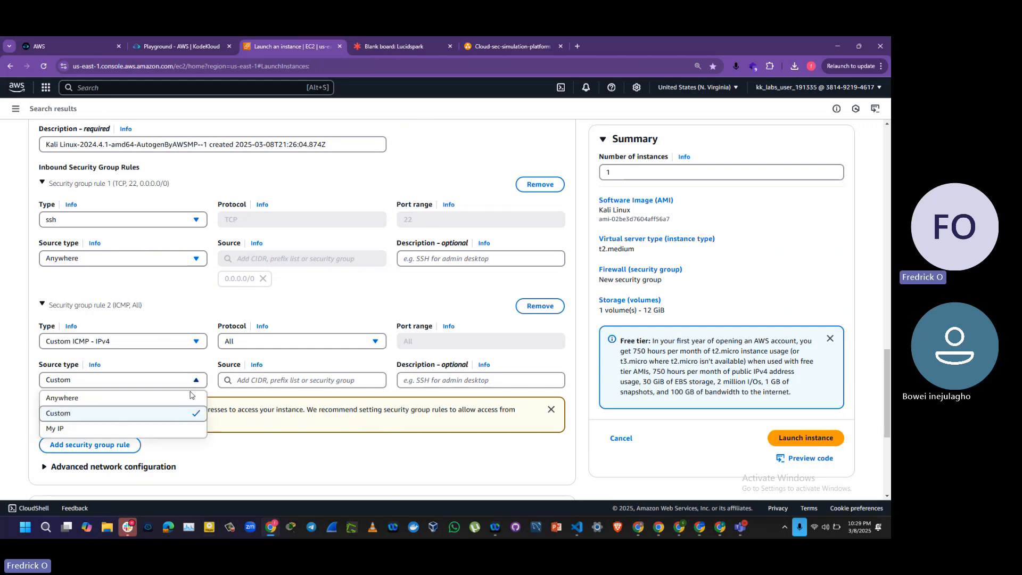
left_click(179, 399)
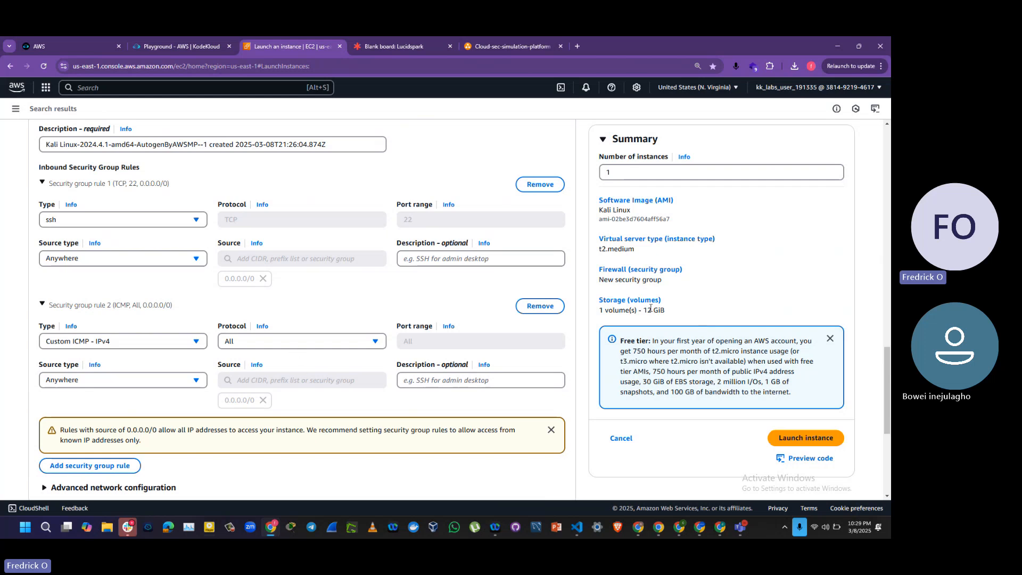
Step: Add a third inbound security group rule of type rdp with the source type My IP
left_click_drag(889, 368, 890, 399)
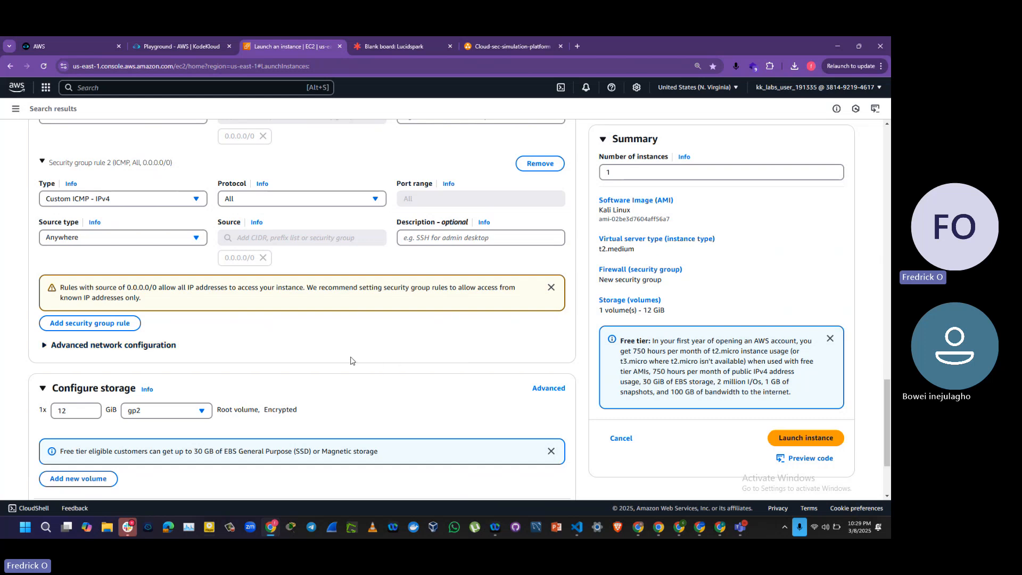
left_click(105, 330)
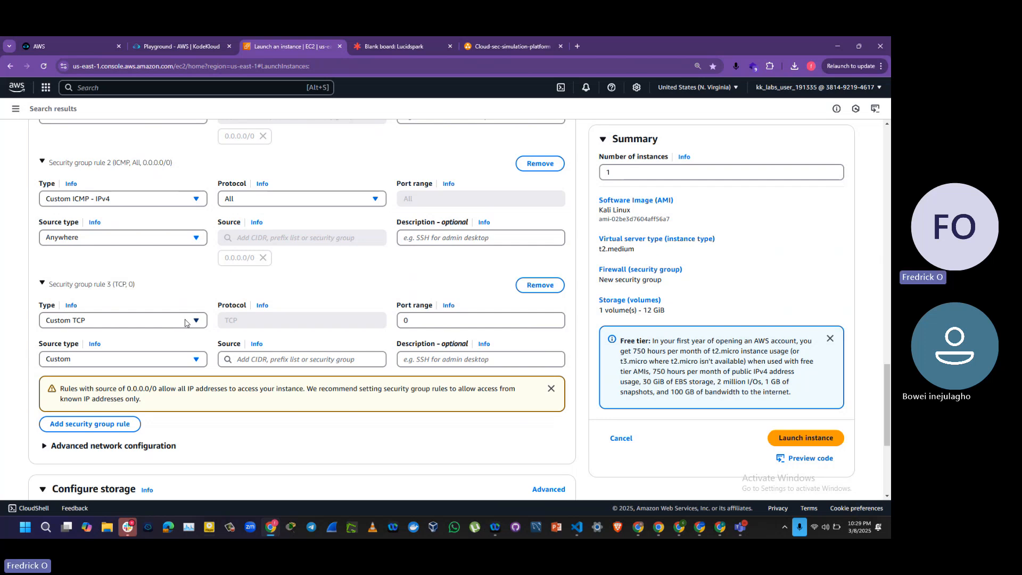
left_click(186, 322)
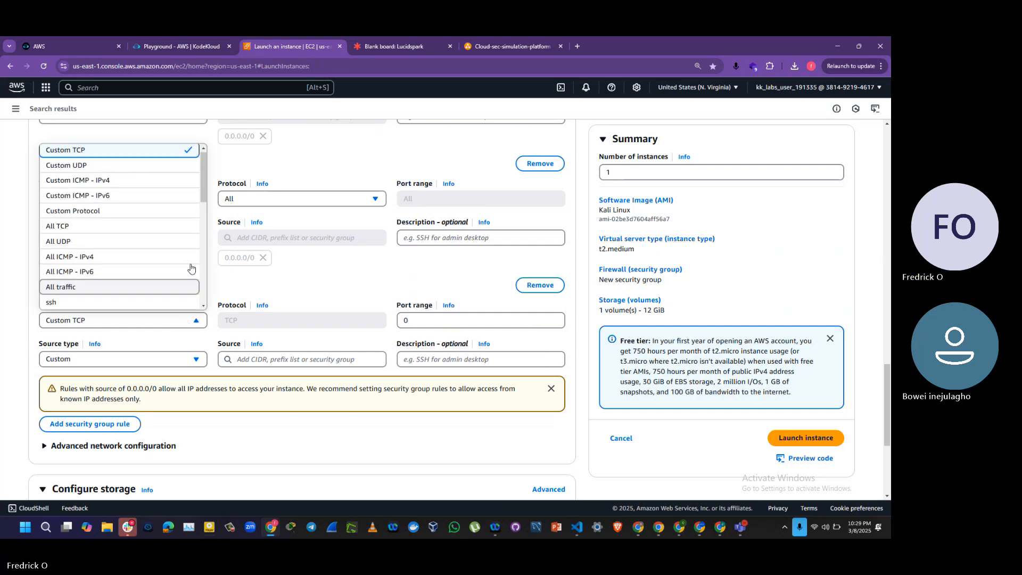
left_click_drag(205, 197, 197, 293)
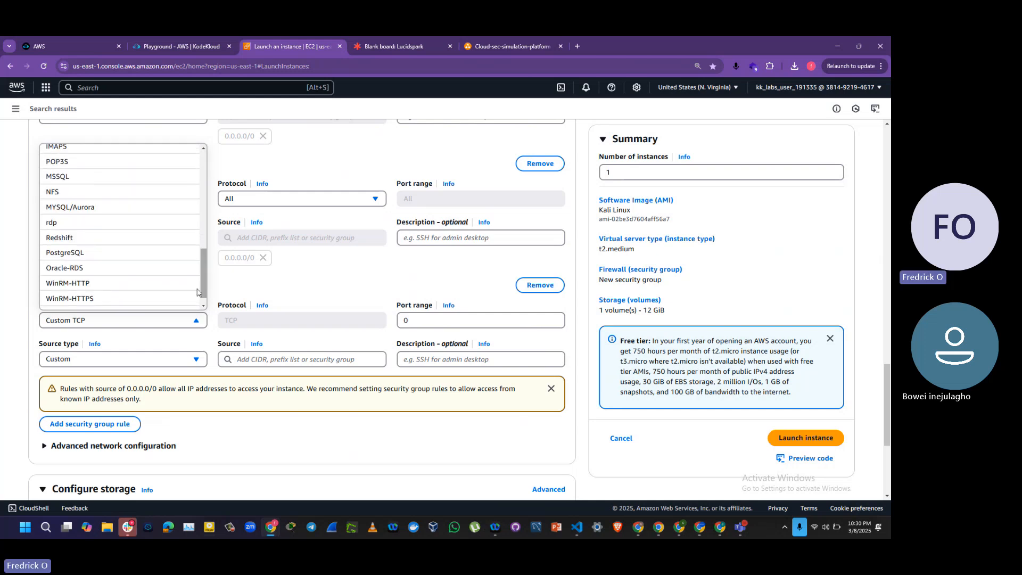
left_click(114, 226)
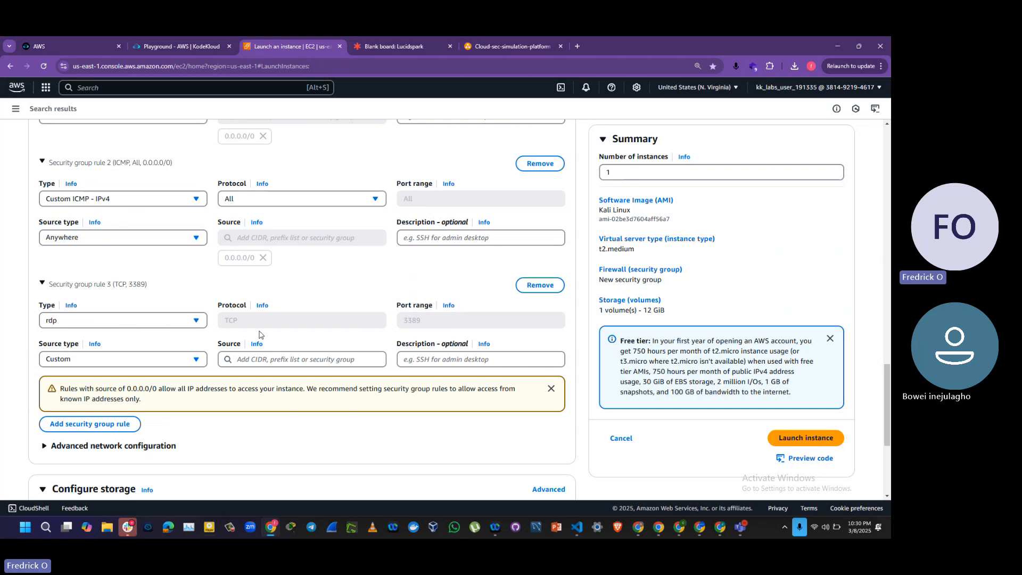
left_click(197, 360)
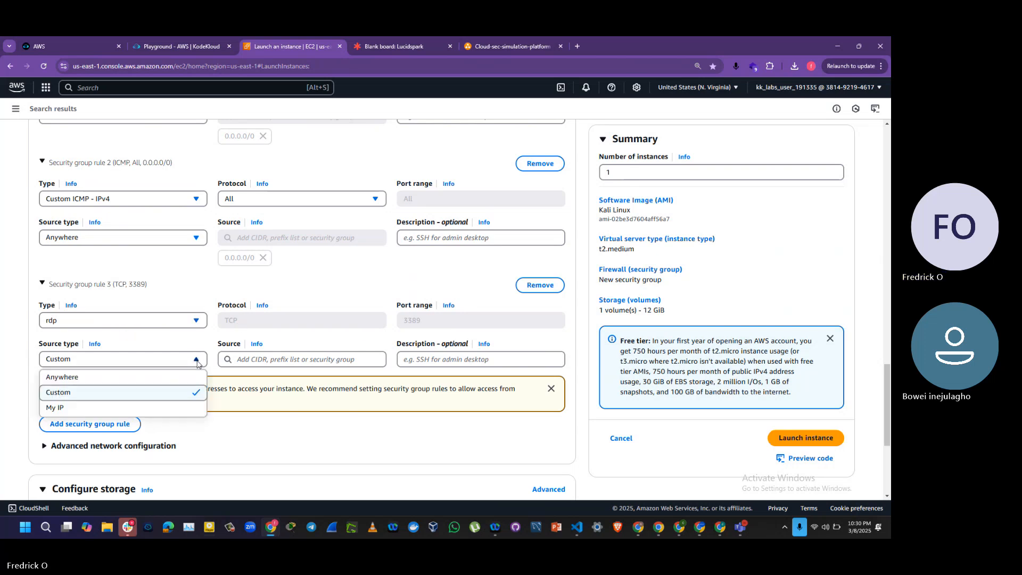
left_click(175, 409)
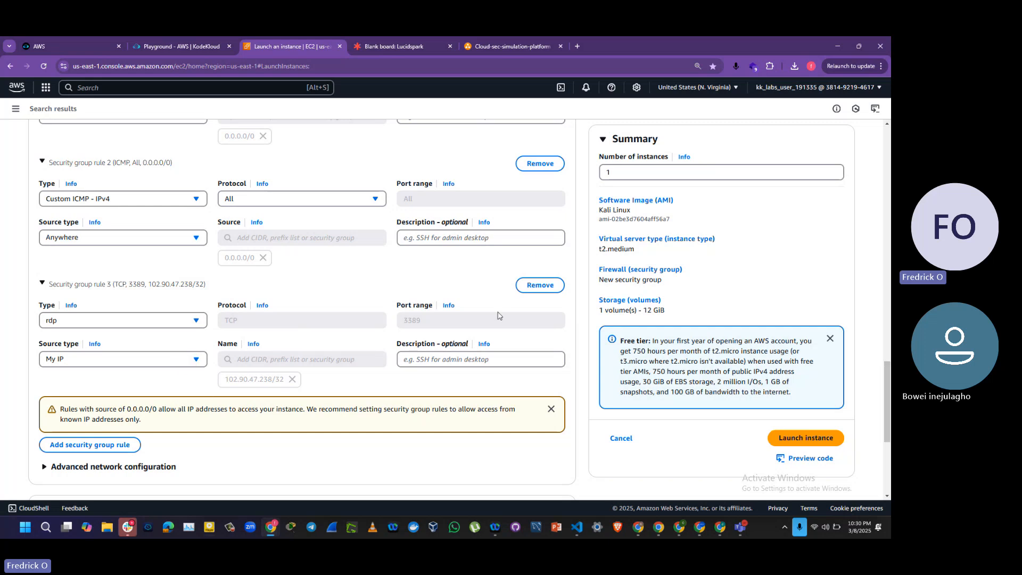
Step: Restrict the ssh inbound rule of the new security group to the source type My IP
scroll(889, 405, "up", 3)
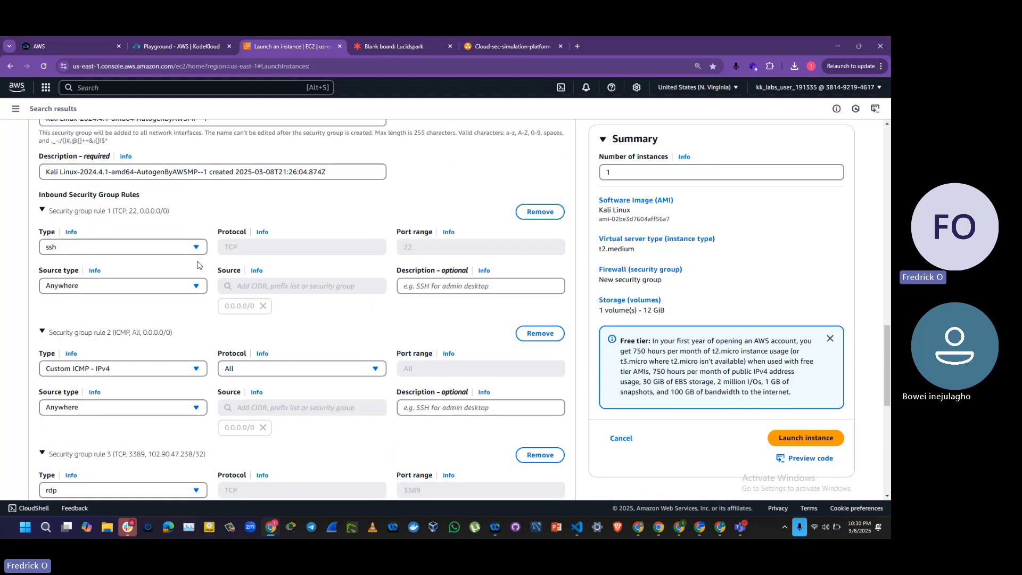
left_click(196, 288)
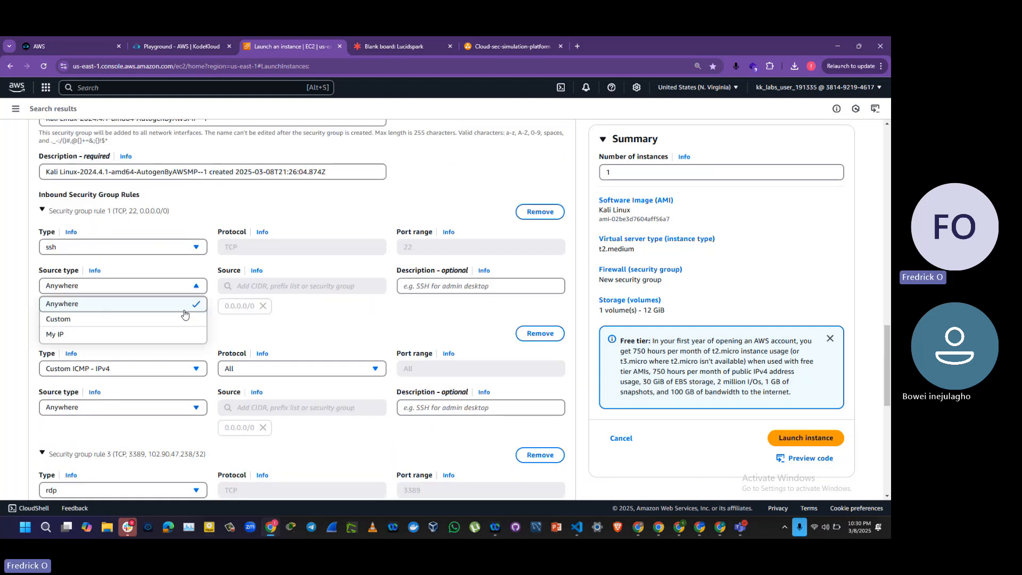
left_click(180, 334)
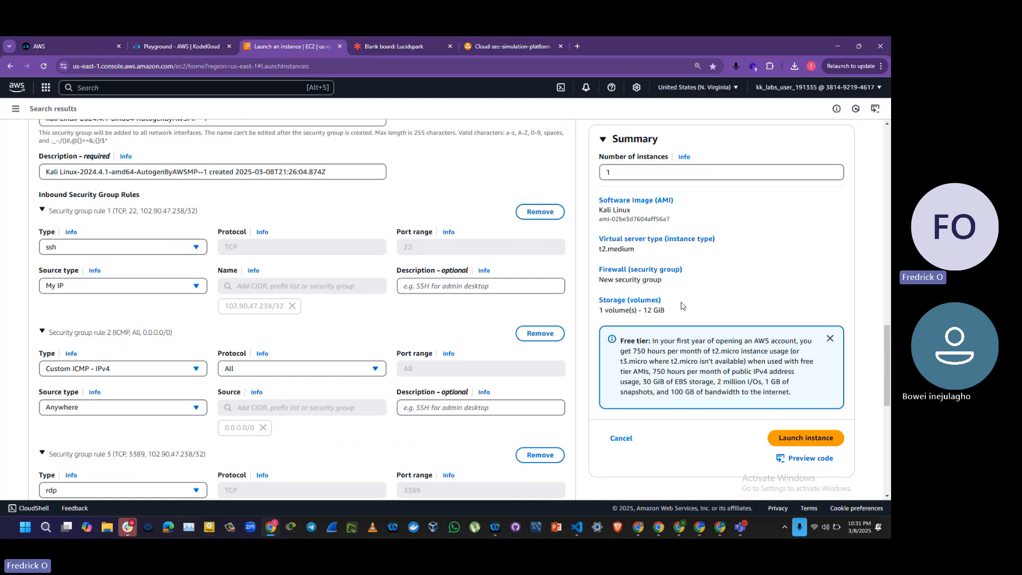
scroll(888, 359, "down", 1)
left_click_drag(889, 359, 889, 382)
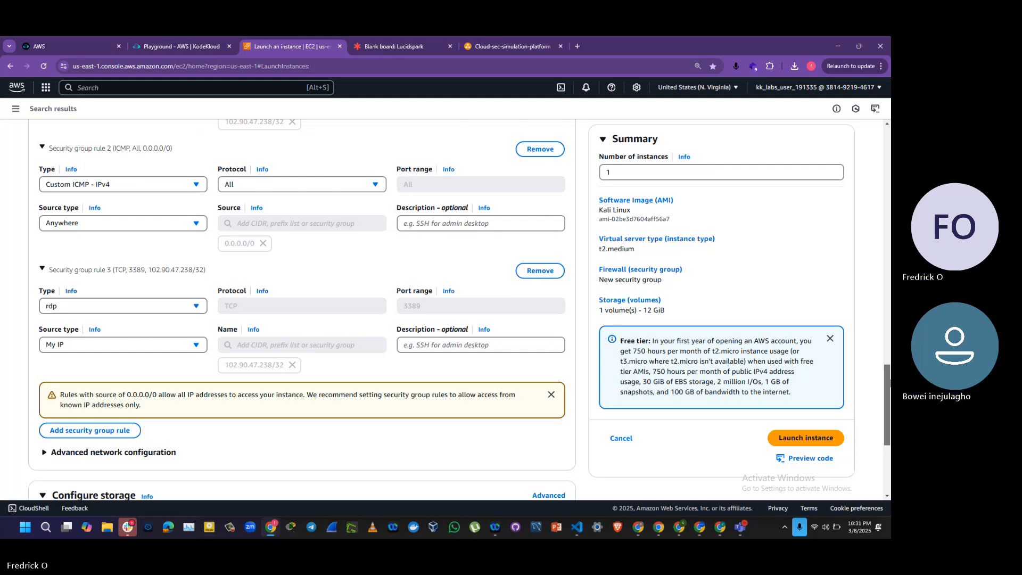
Step: Try to launch the Kali Linux instance with its 12 GiB gp2 root volume, and retry the failed launch tasks
left_click_drag(887, 381, 890, 432)
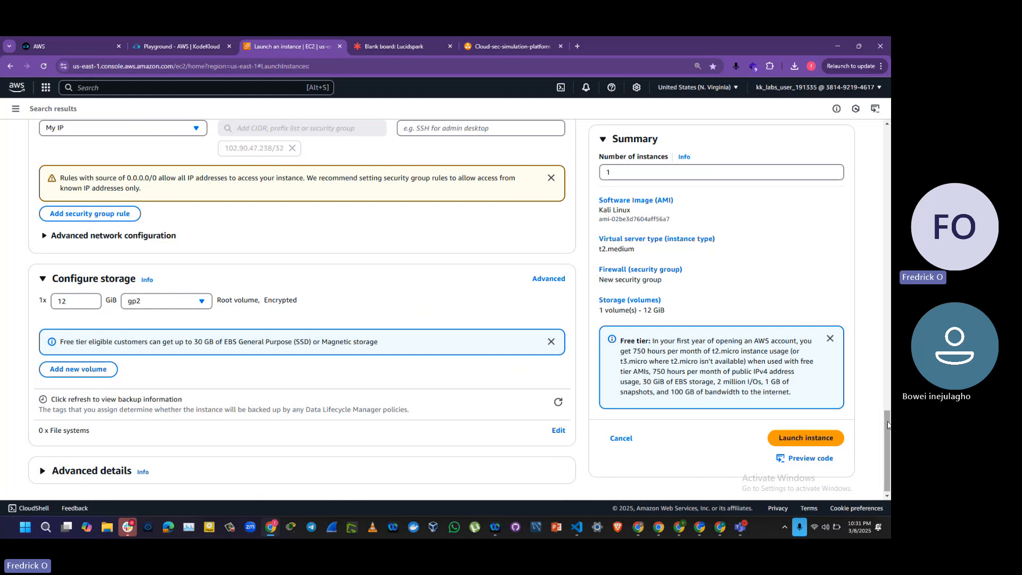
scroll(888, 434, "down", 1)
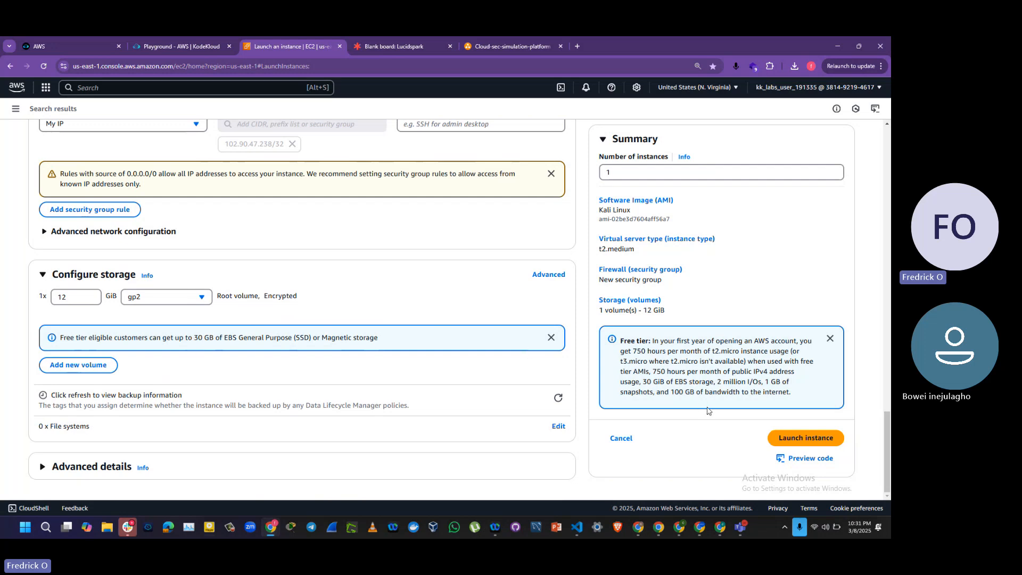
left_click(799, 440)
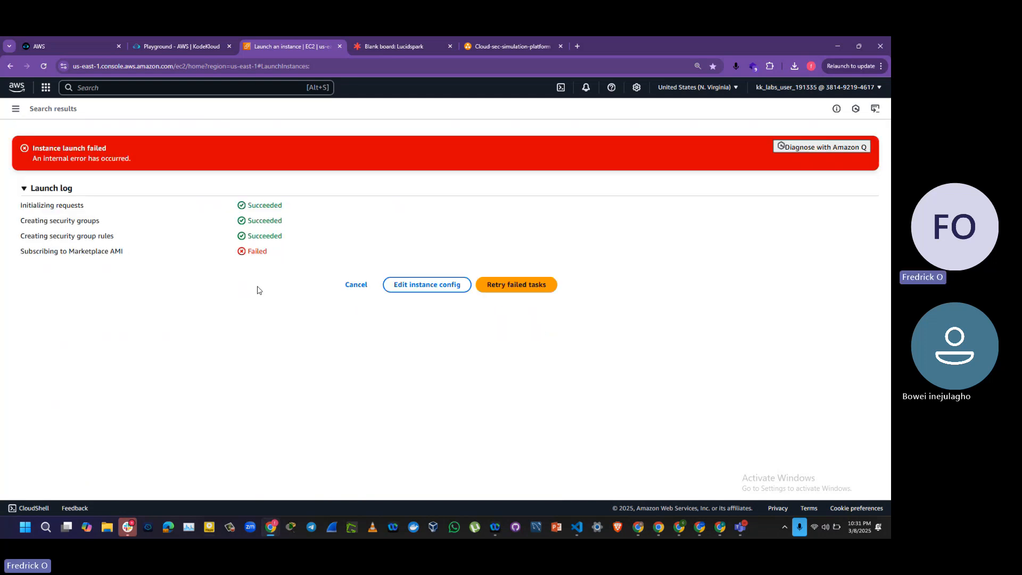
left_click(510, 286)
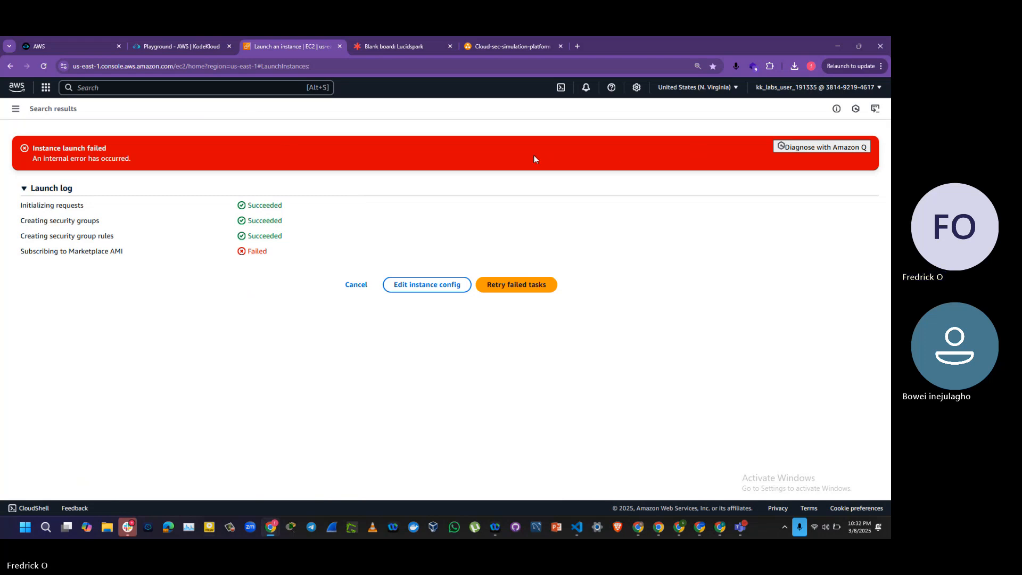
Step: Search for ec2, open the EC2 service in a separate browser tab and start a new instance launch there
left_click(225, 89)
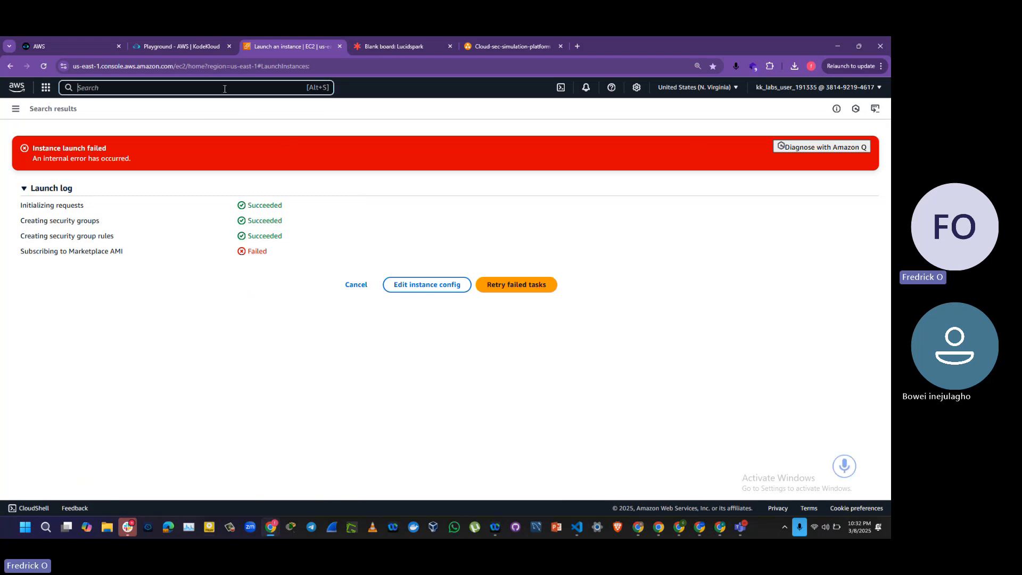
type("ec2")
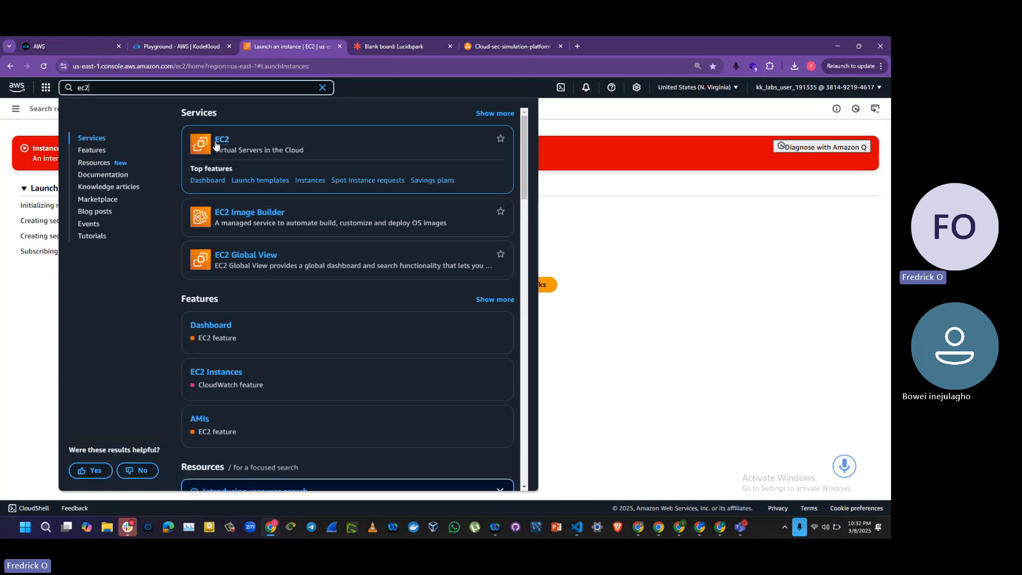
right_click(217, 142)
left_click(241, 152)
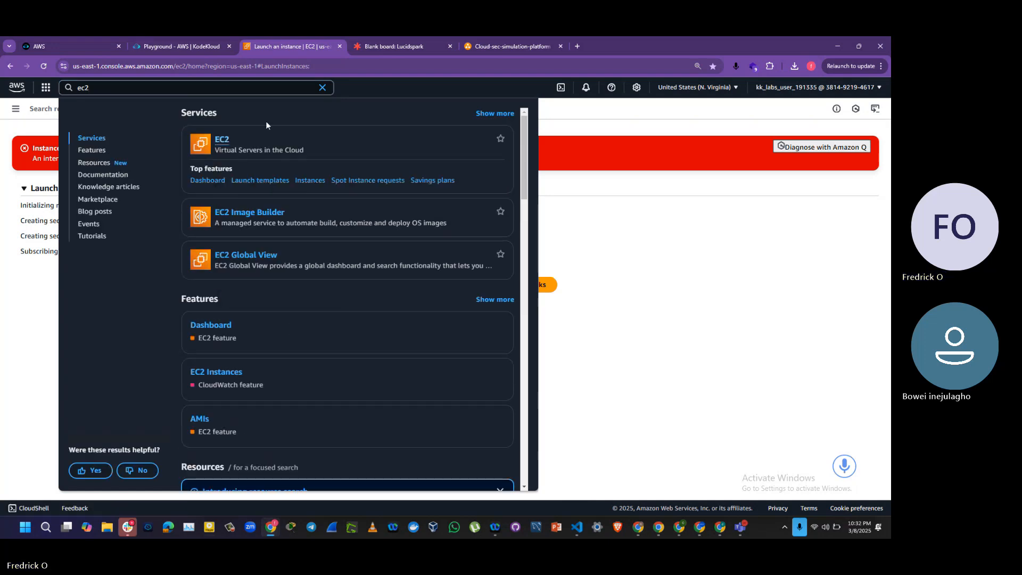
left_click(378, 48)
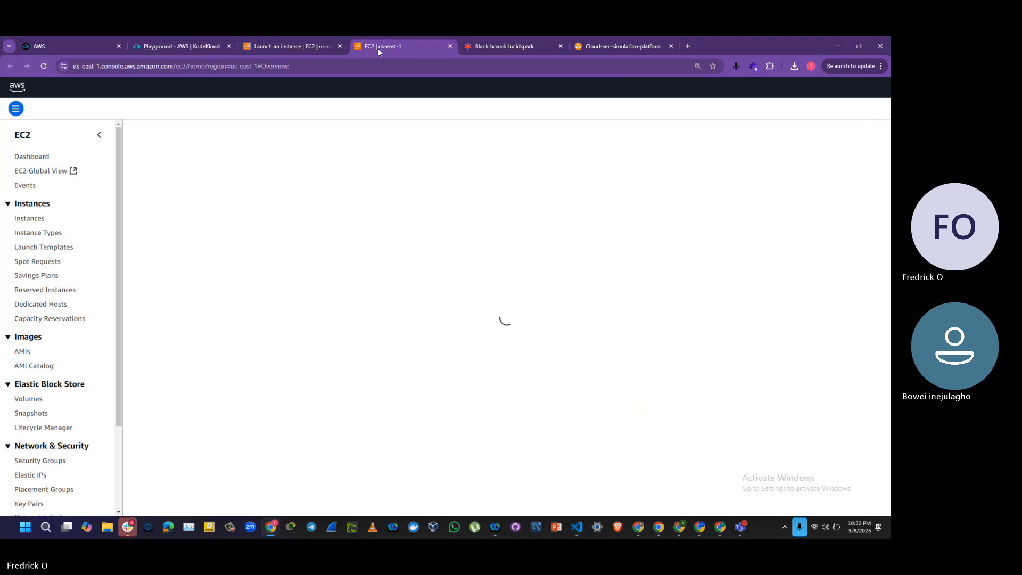
left_click(686, 239)
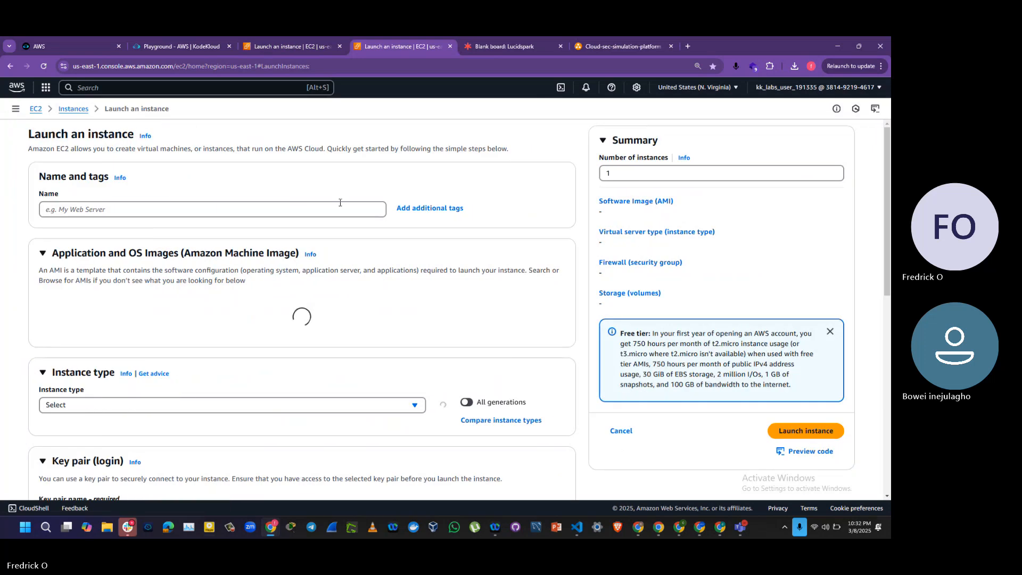
left_click(192, 210)
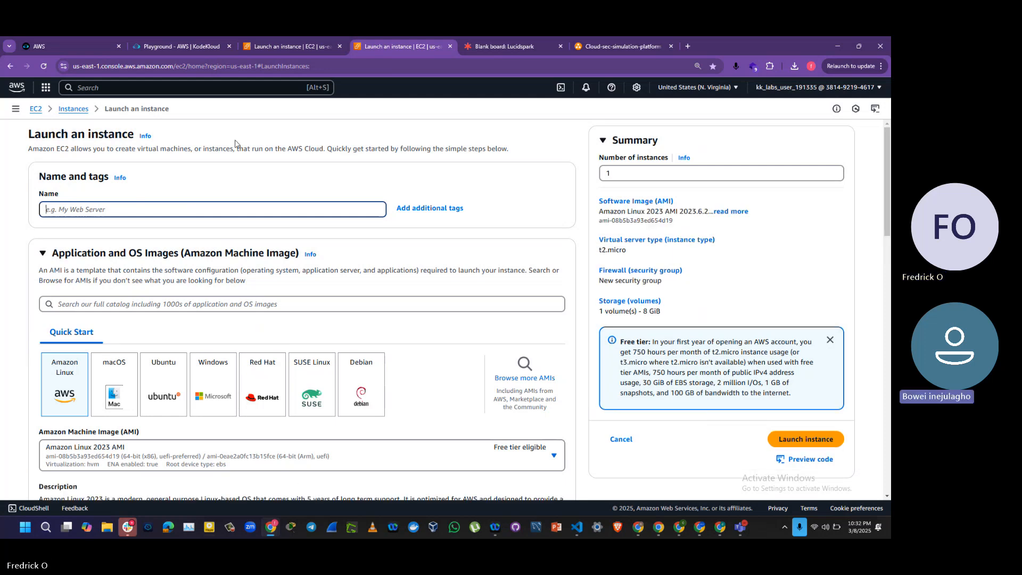
Step: Diagnose the failed instance launch with Amazon Q and close the diagnosis
left_click(592, 46)
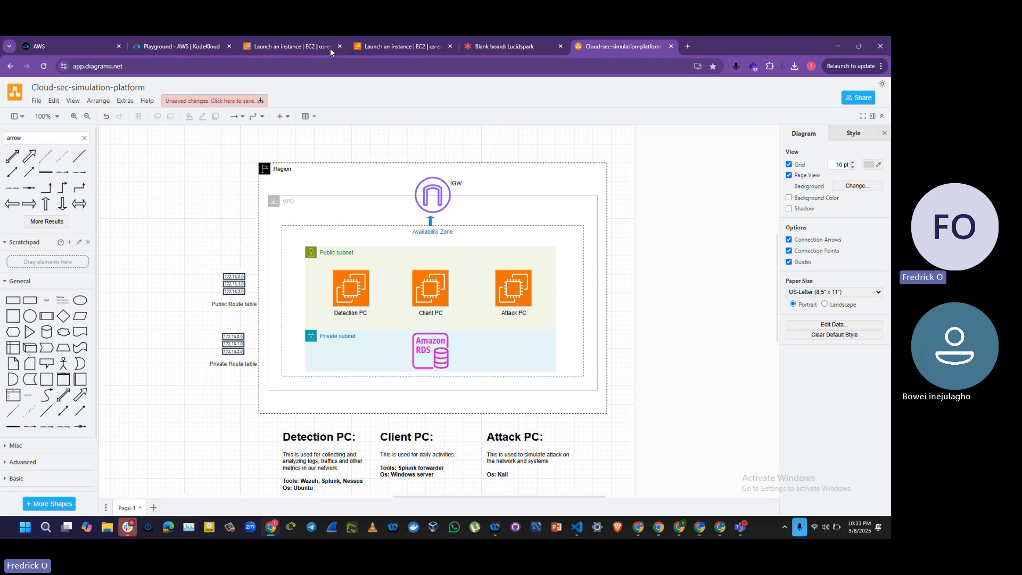
left_click(381, 52)
left_click(293, 47)
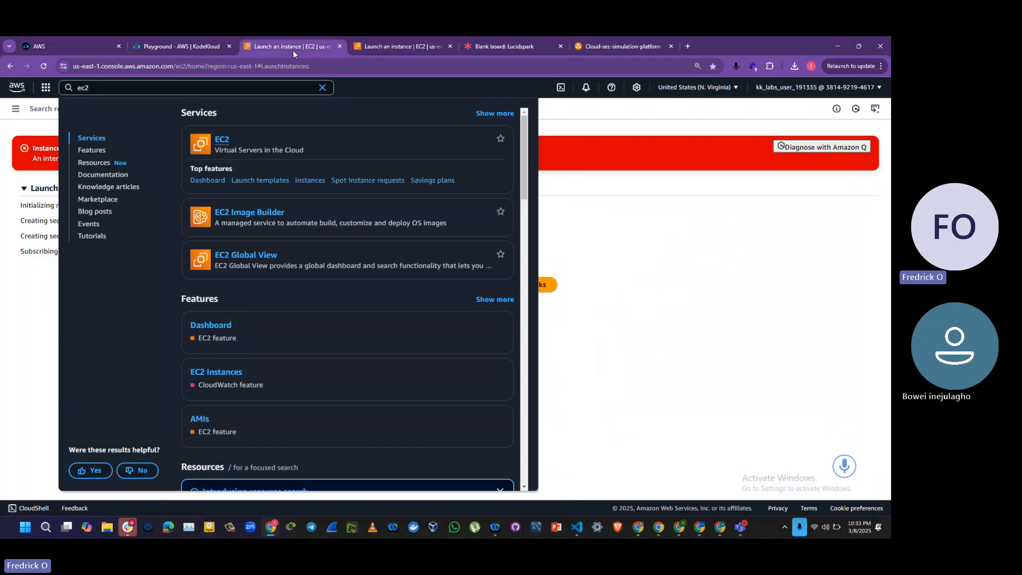
left_click(665, 335)
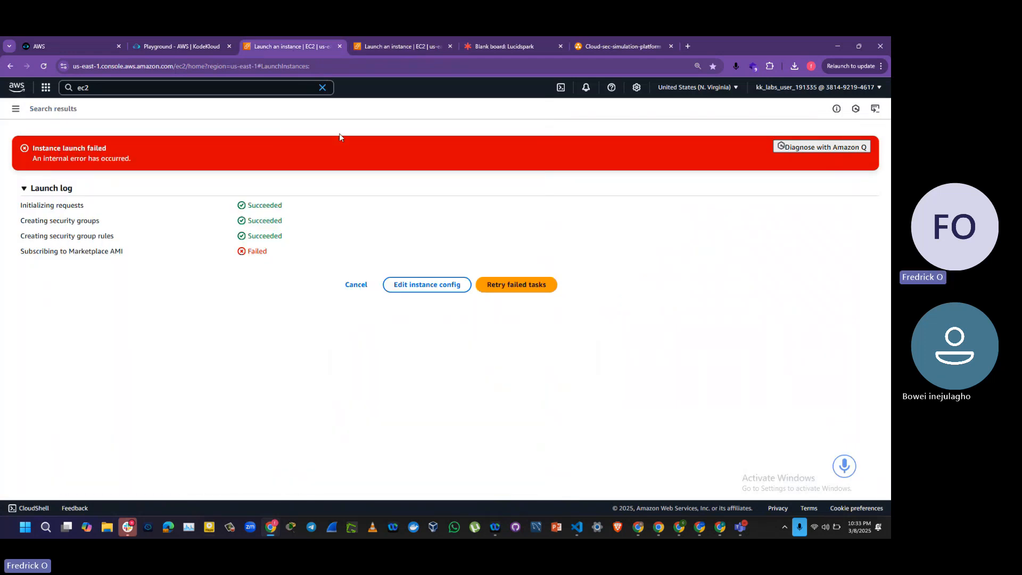
left_click(829, 148)
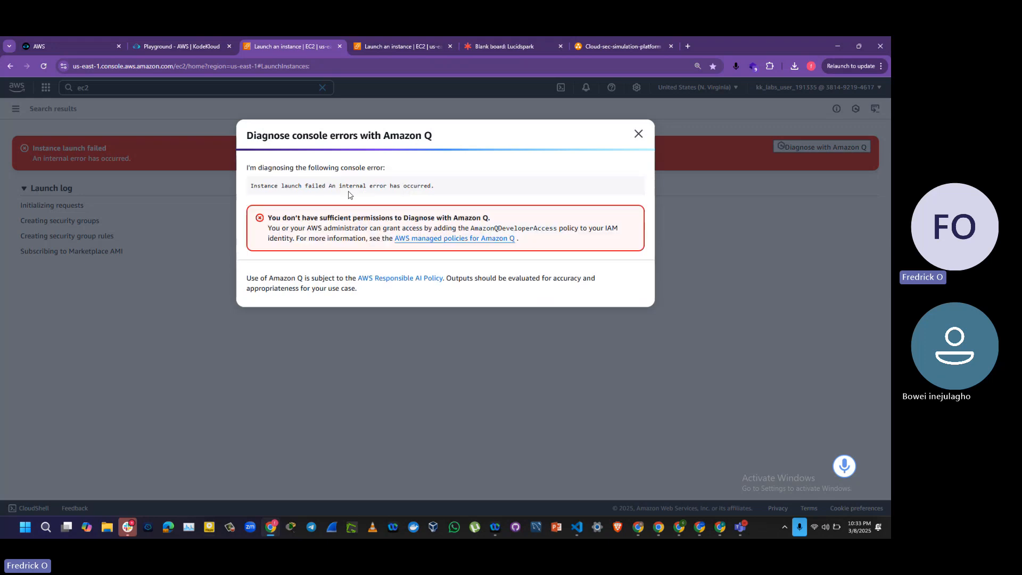
triple_click(310, 217)
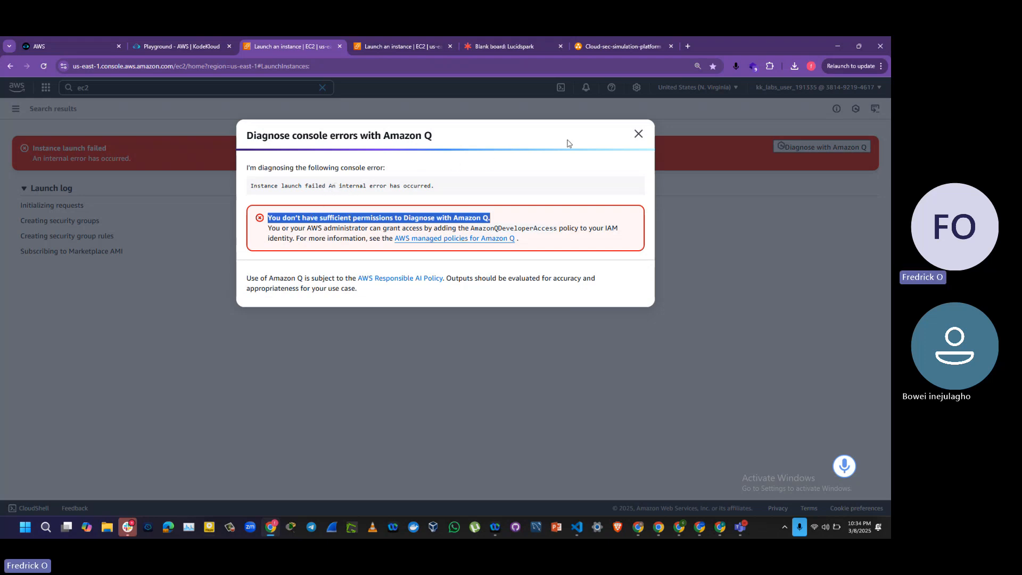
left_click(638, 134)
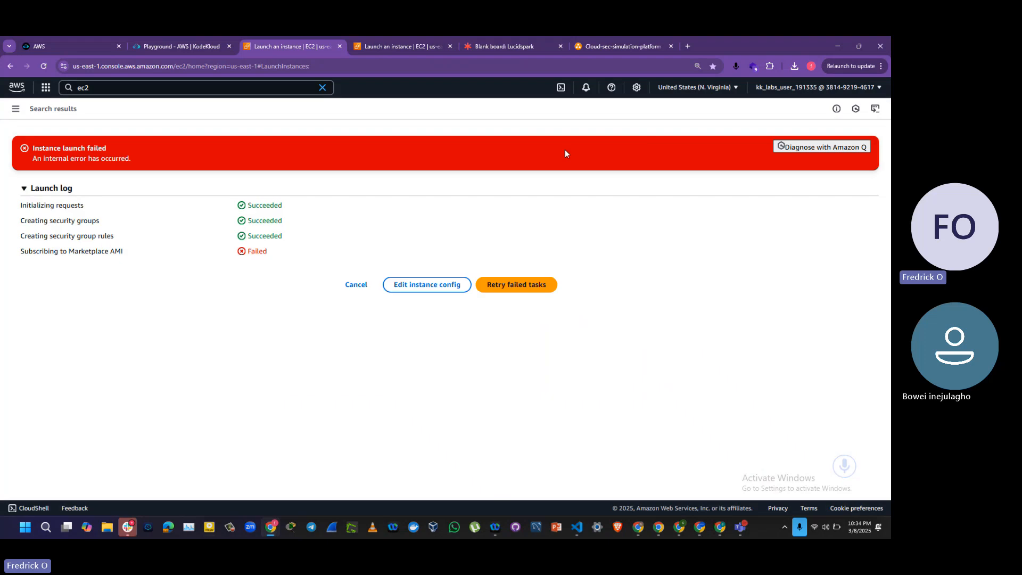
Step: Examine the Client PC and Attack PC in the Cloud-sec-simulation-platform diagram and return to the new instance launch form
left_click(383, 52)
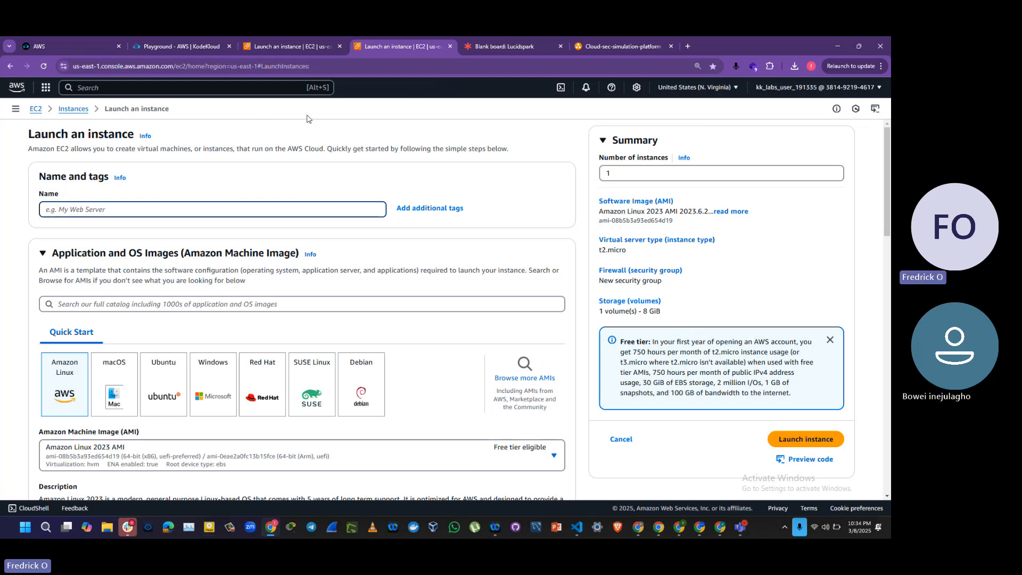
left_click(599, 49)
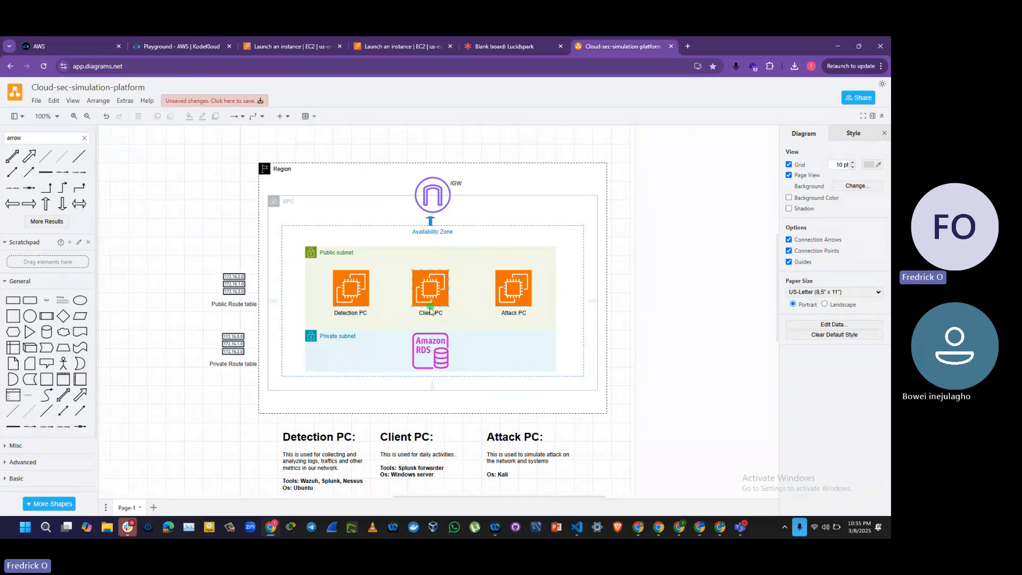
left_click(479, 282)
left_click(517, 292)
left_click(389, 46)
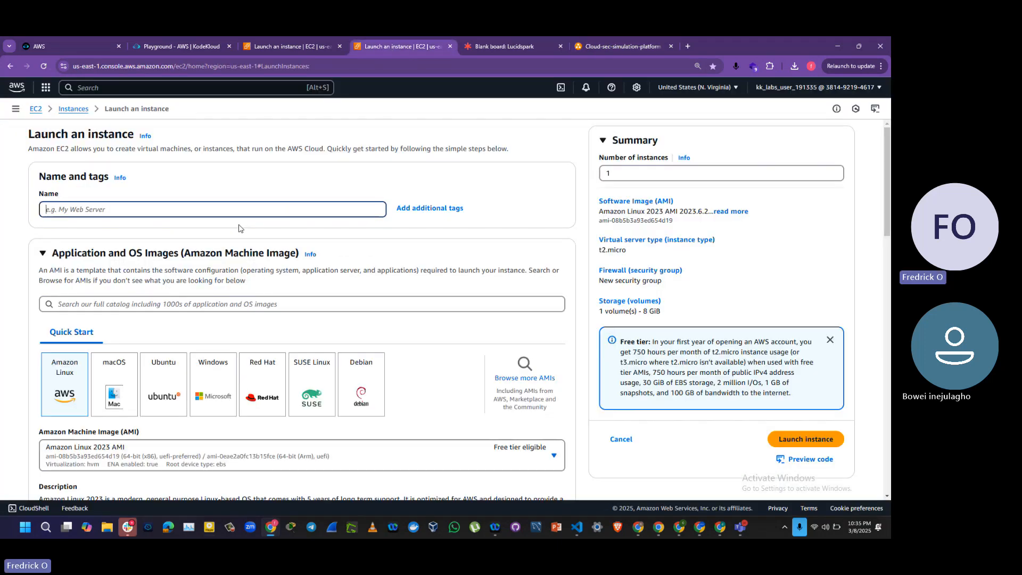
left_click(597, 49)
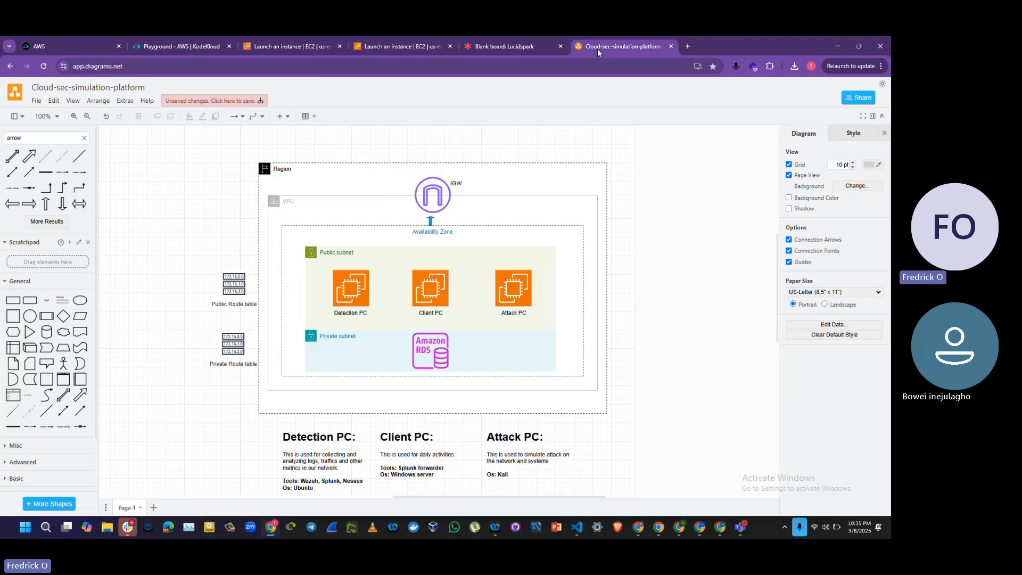
left_click(434, 300)
left_click(384, 46)
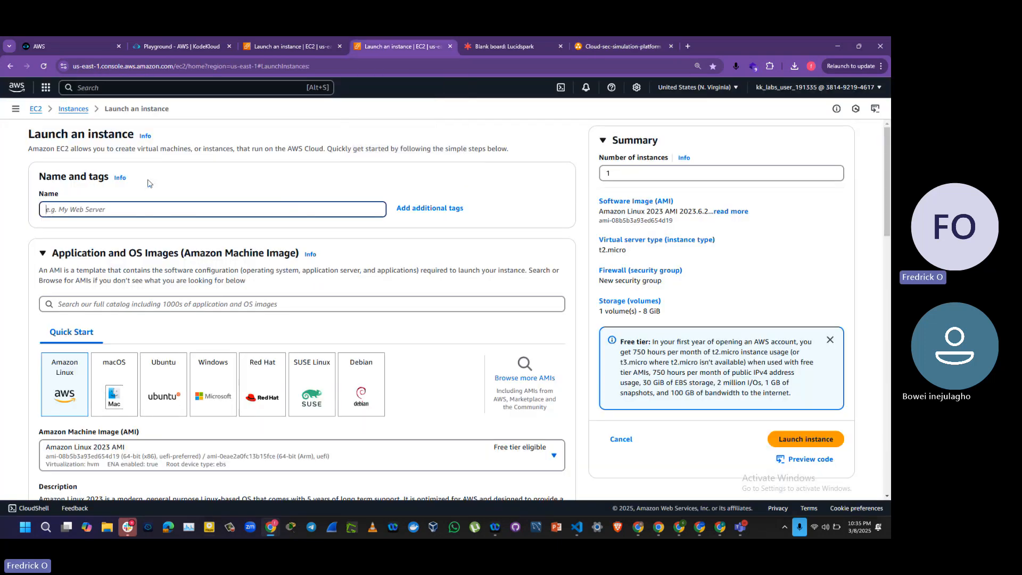
Step: Name the new instance Client-Pc-Windows-Server
type("Client-")
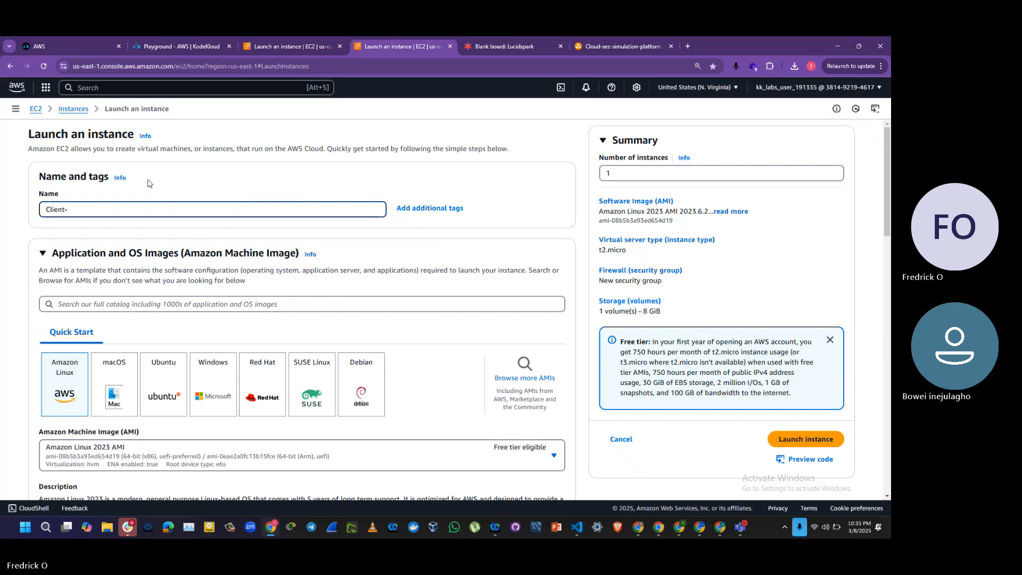
type("Pc")
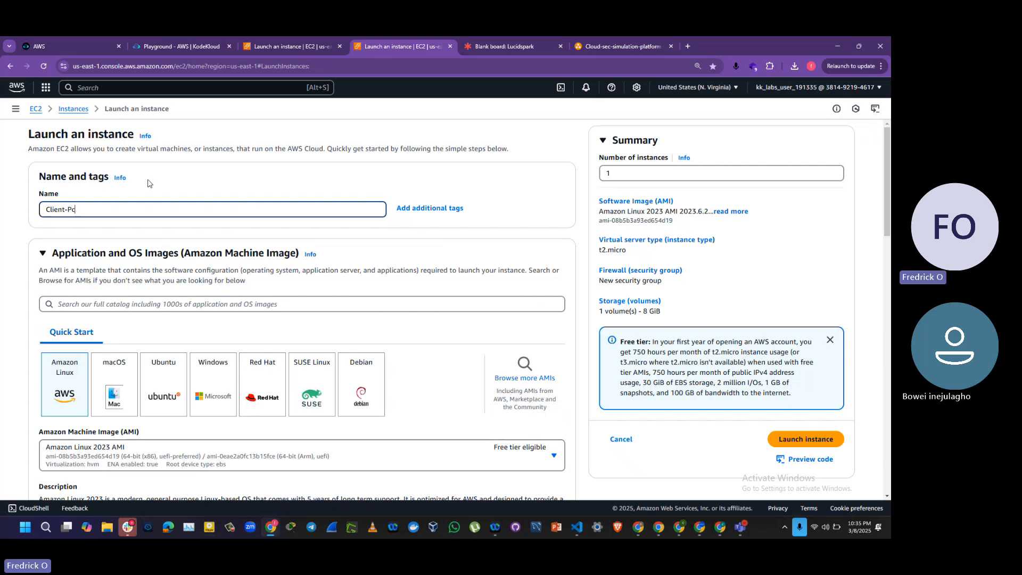
type("-Windows-Server")
Step: Choose the Windows quick start image and keep Microsoft Windows Server 2025 Base as the AMI
left_click(209, 386)
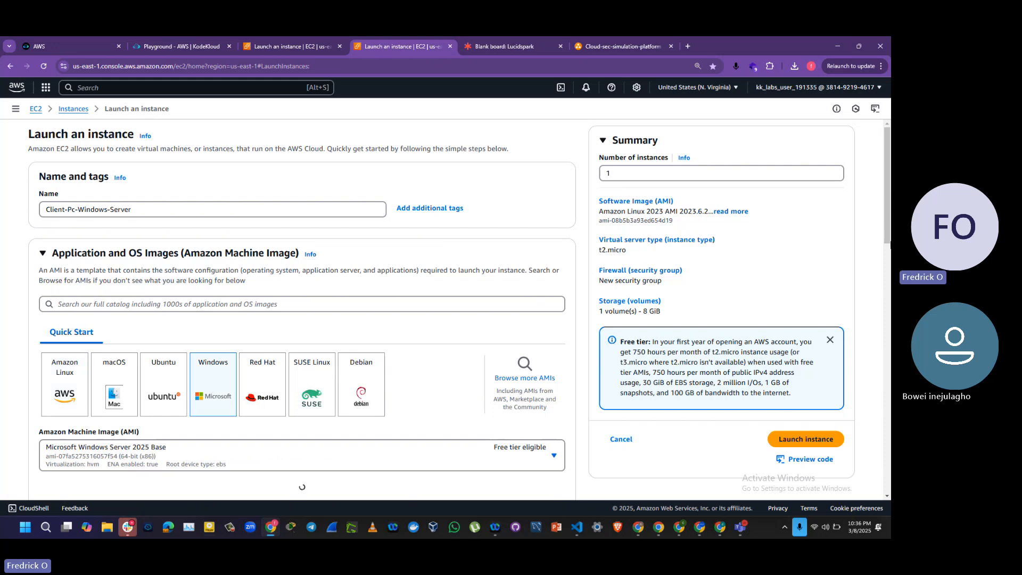
scroll(886, 269, "down", 4)
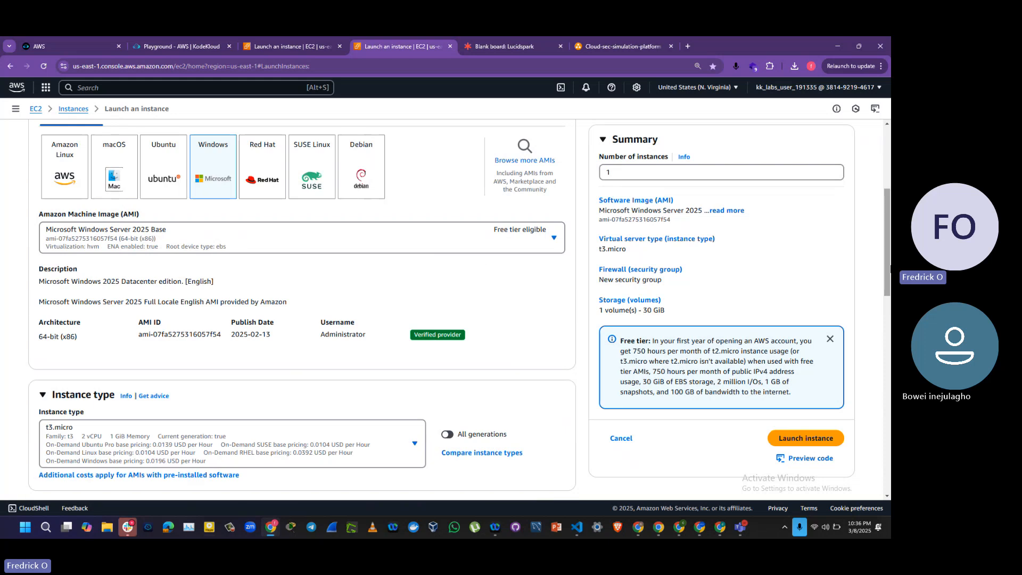
left_click(354, 237)
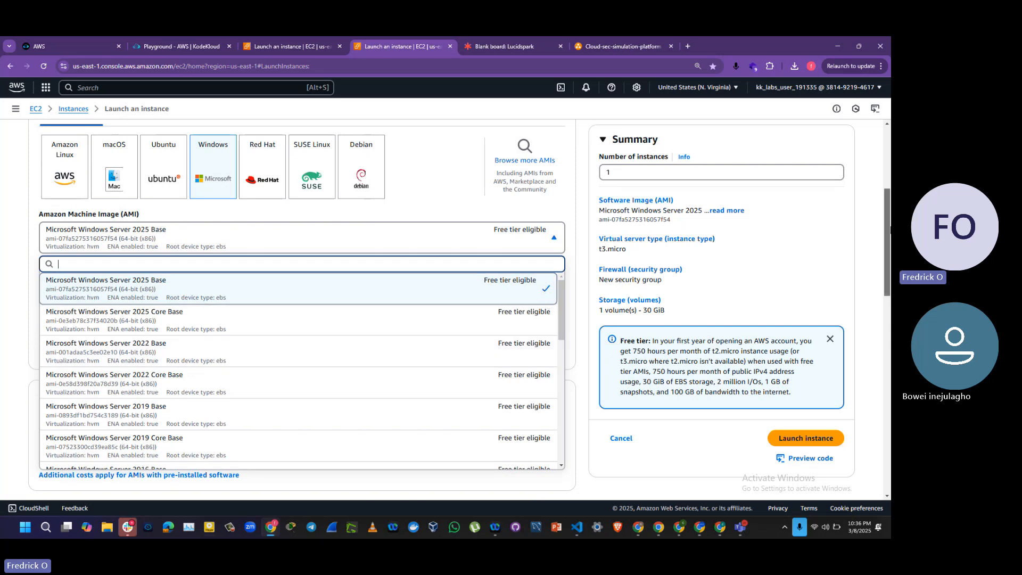
left_click_drag(887, 229, 888, 242)
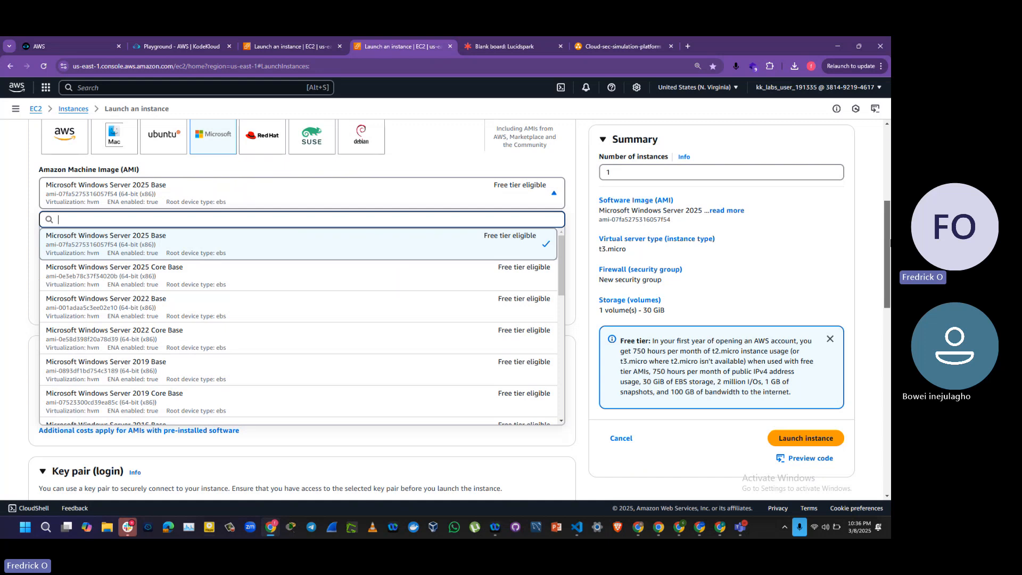
left_click(880, 233)
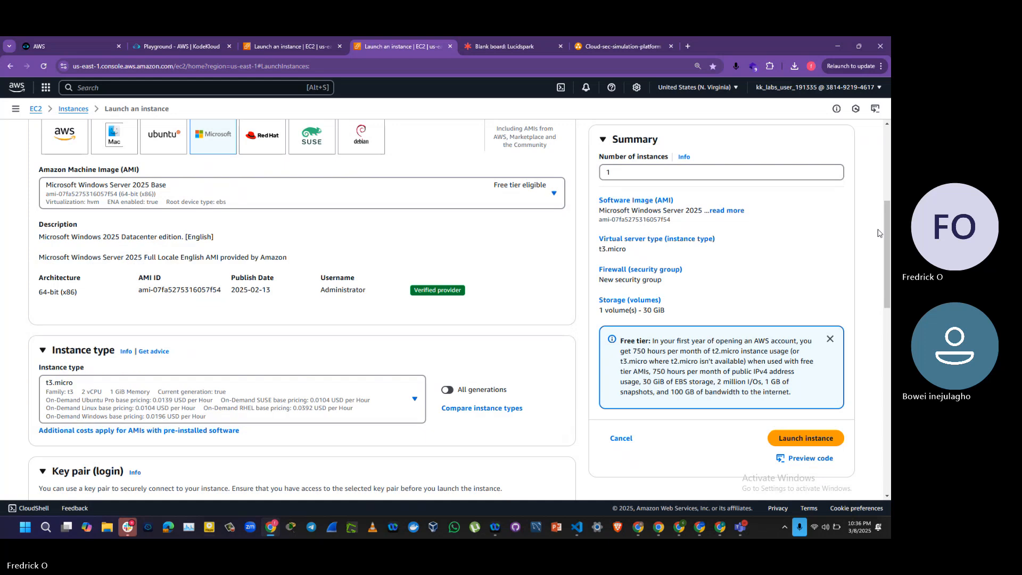
Step: Keep t3.micro as the instance type and select cloud-sec-simulation-key as the login key pair
left_click_drag(887, 233, 887, 273)
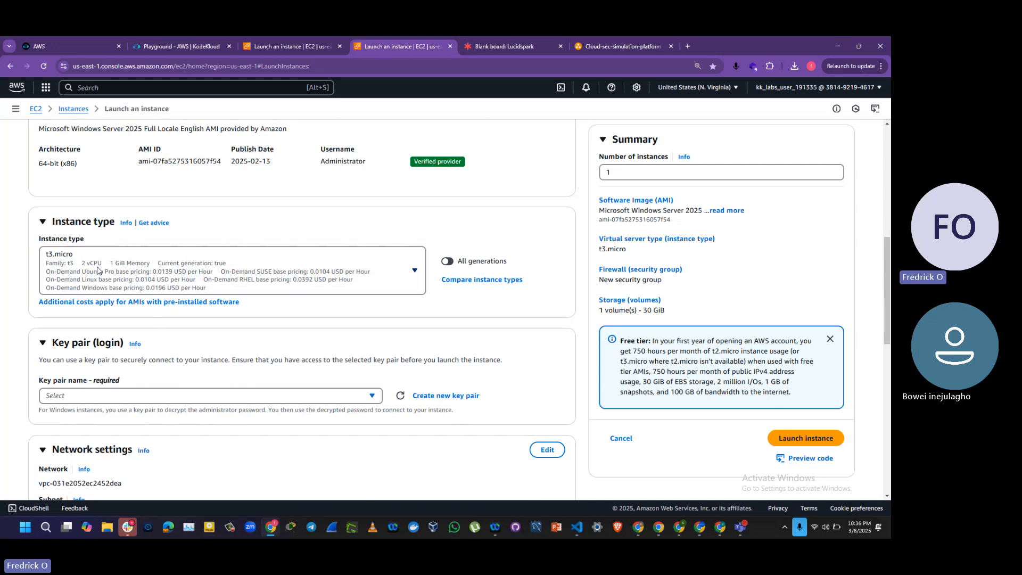
left_click(365, 281)
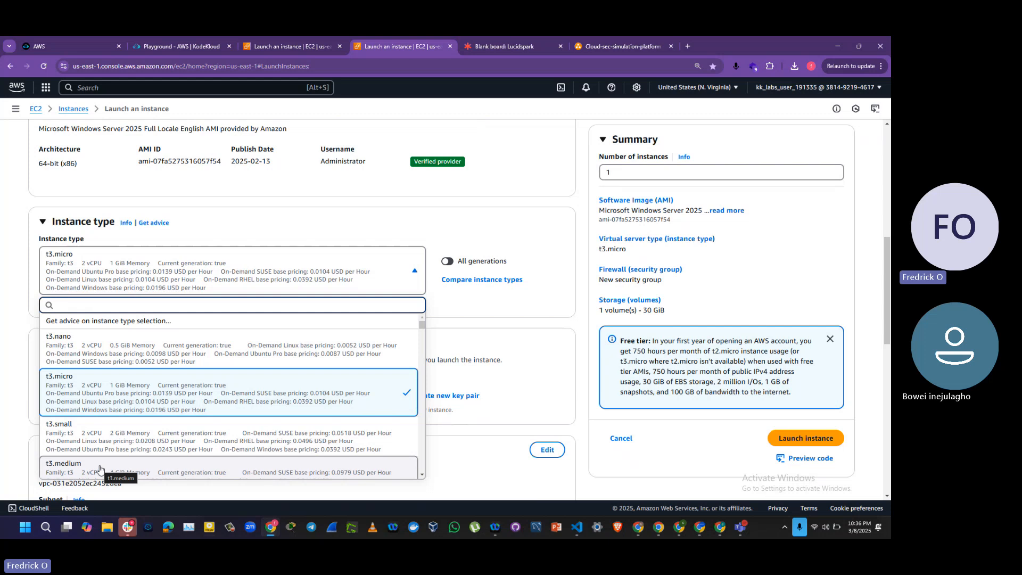
left_click(21, 420)
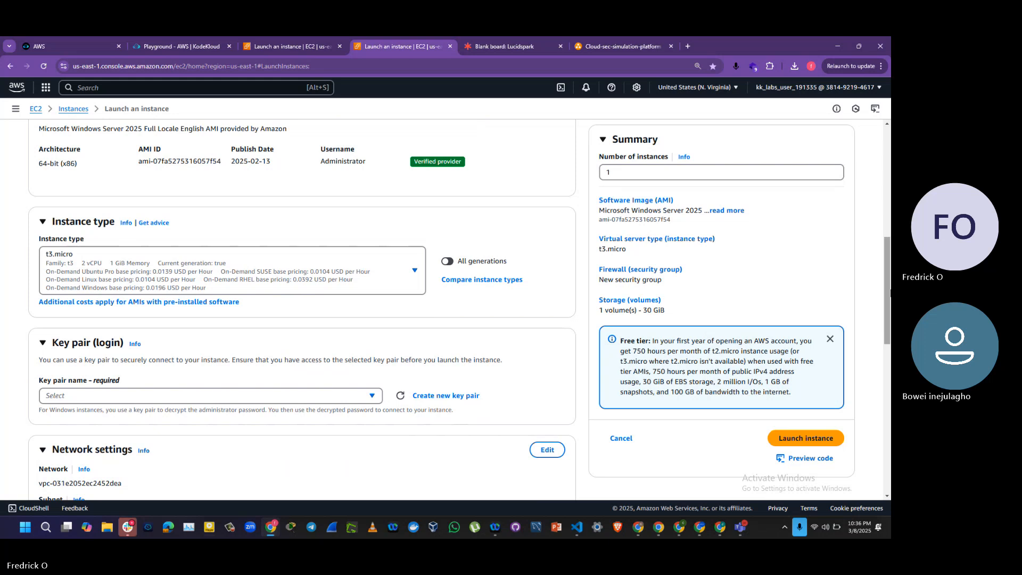
left_click_drag(890, 291, 890, 327)
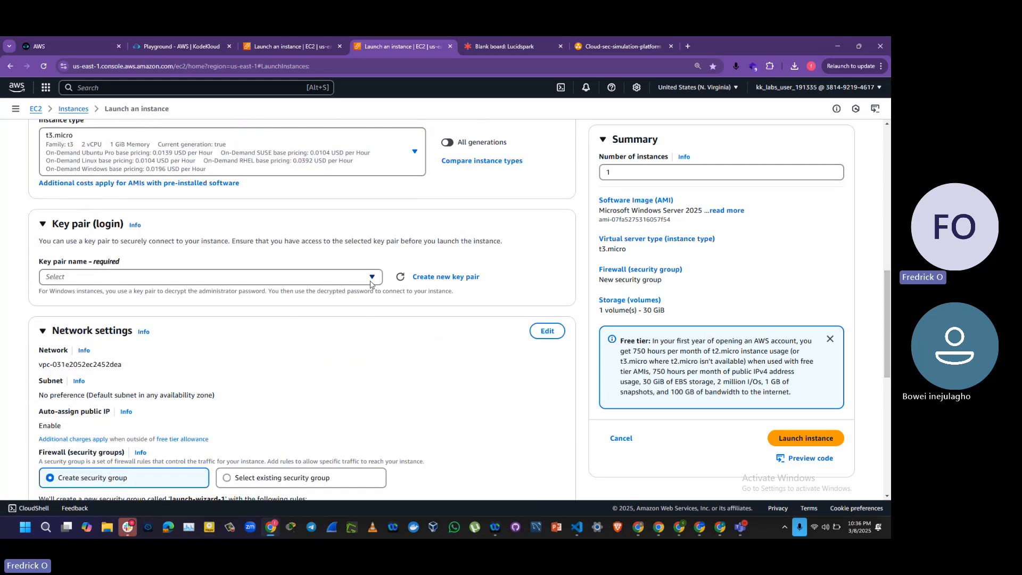
left_click(196, 277)
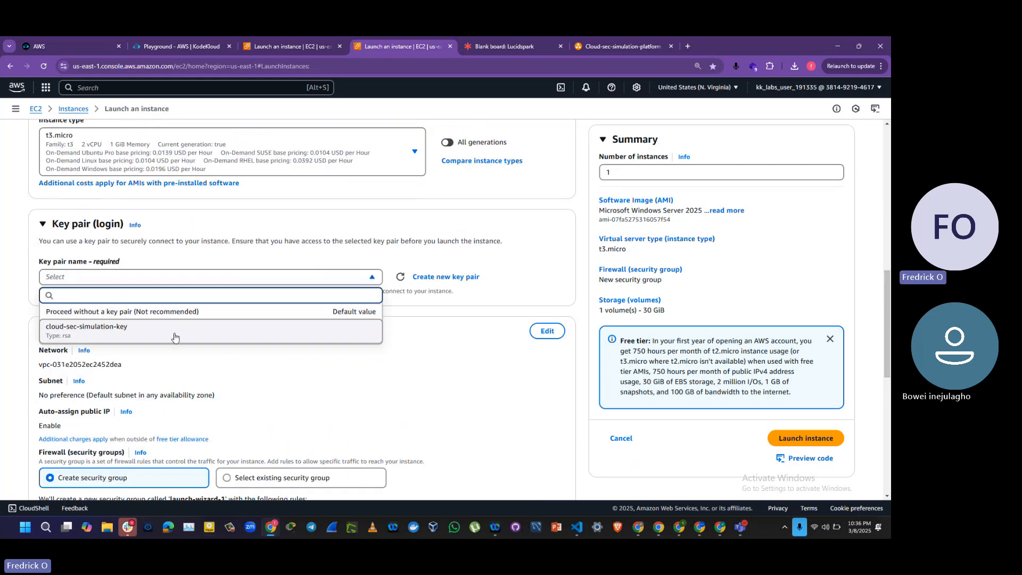
left_click(159, 332)
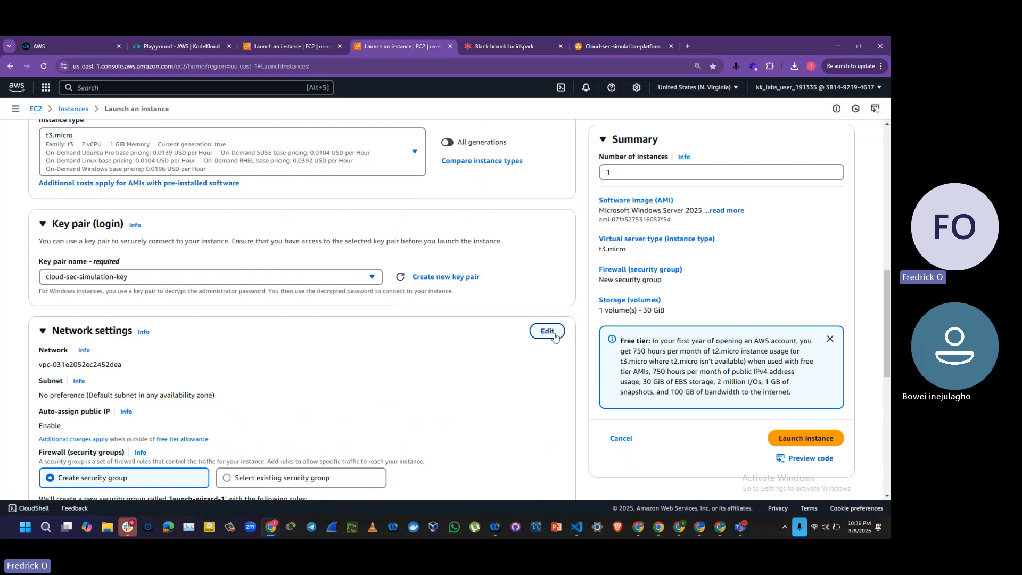
Step: Edit the network settings to place the instance in cloud-sec-simulation-vpc and its subnet cloud-sec-simulation-subnet-public1-us-east-1a
left_click(547, 331)
left_click(275, 371)
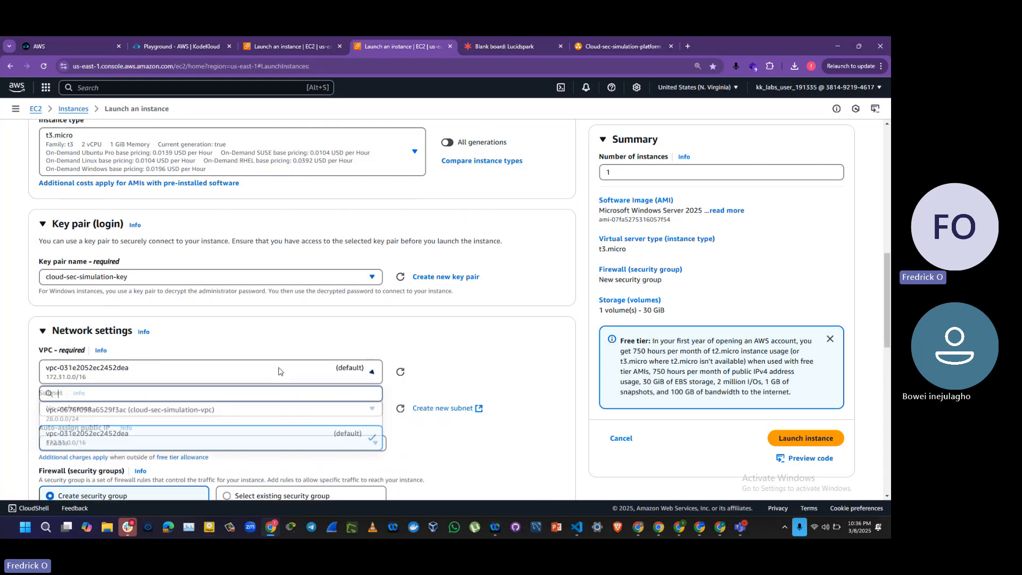
left_click(239, 414)
left_click(299, 416)
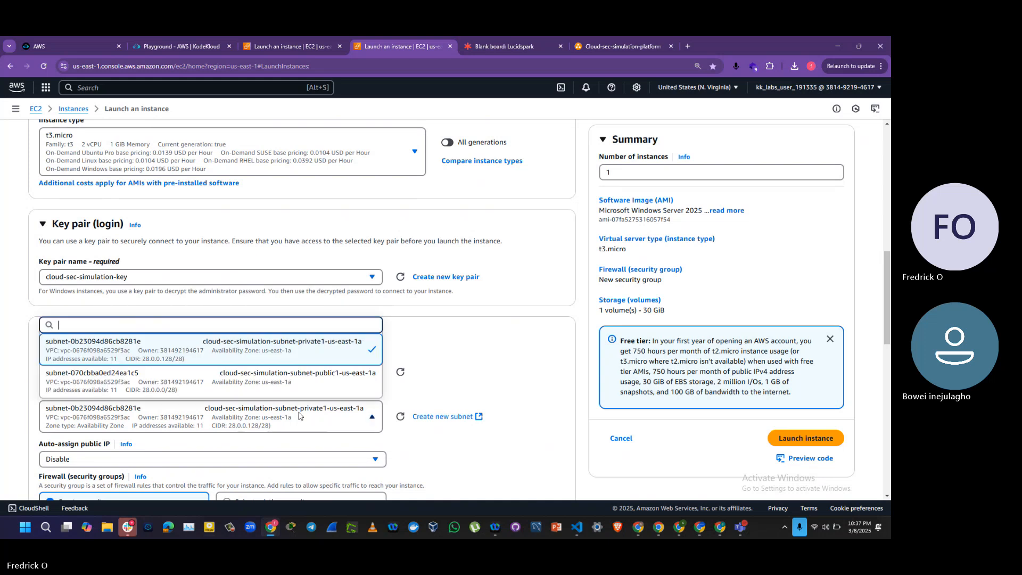
left_click(278, 381)
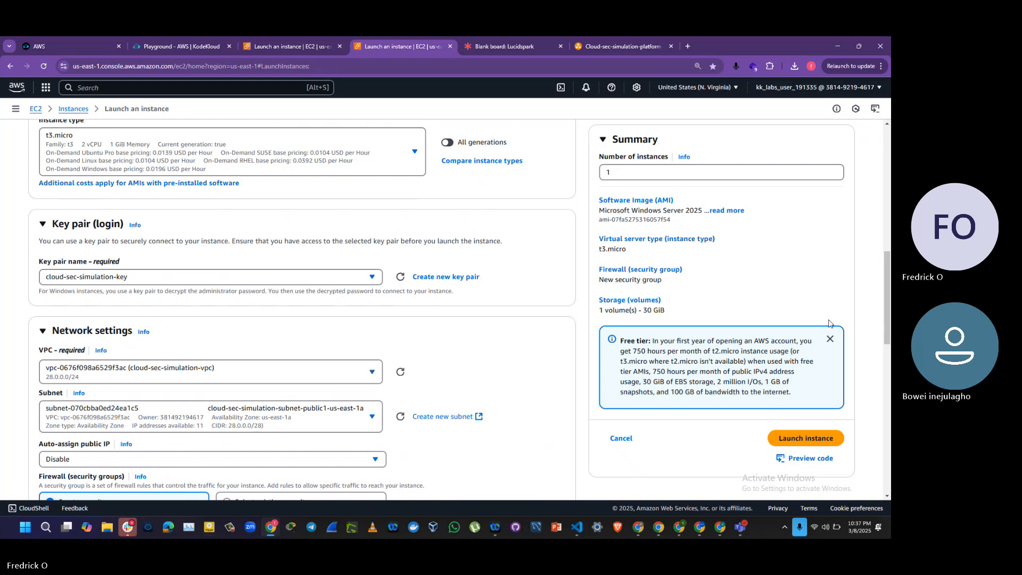
Step: Enable auto-assignment of a public IP for the client PC instance
scroll(495, 306, "down", 4)
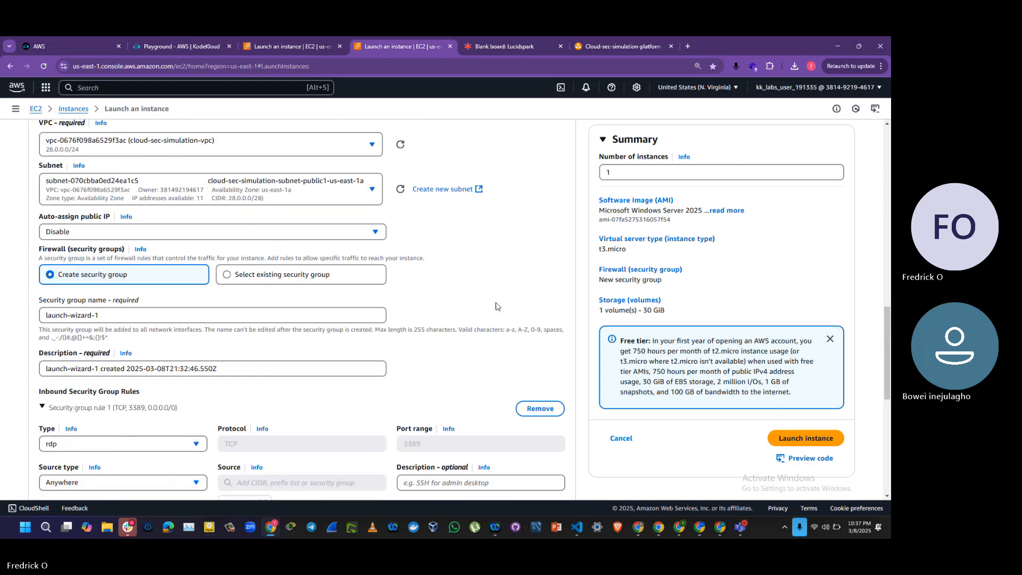
left_click(216, 232)
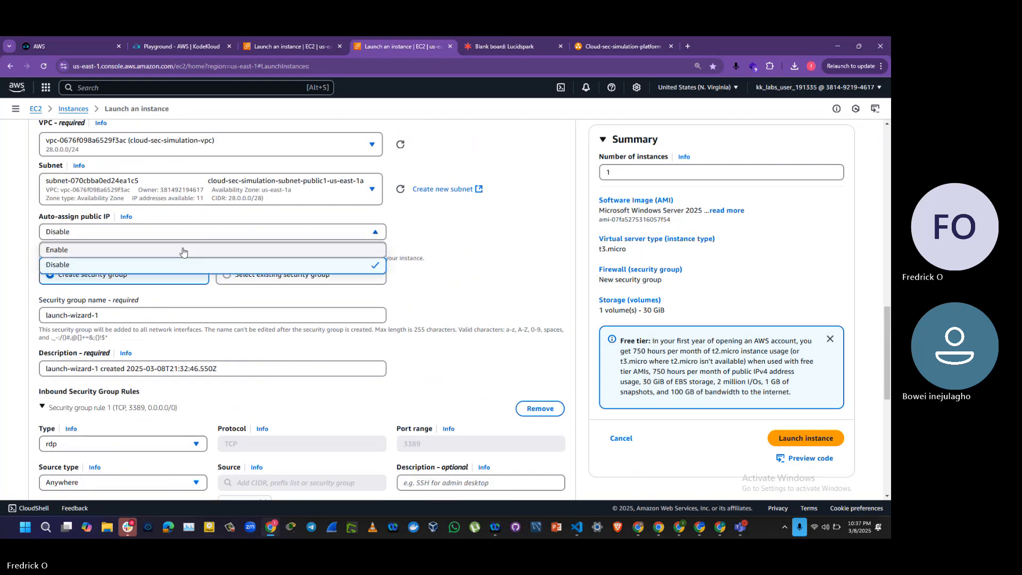
left_click(143, 255)
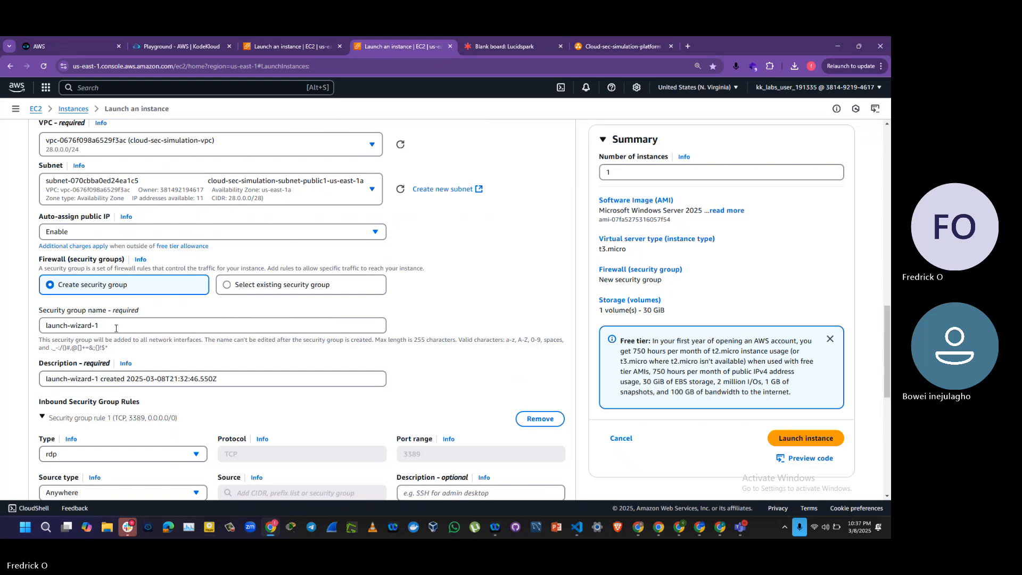
Step: Name the new security group Client-PC-SG
left_click_drag(100, 330, 25, 325)
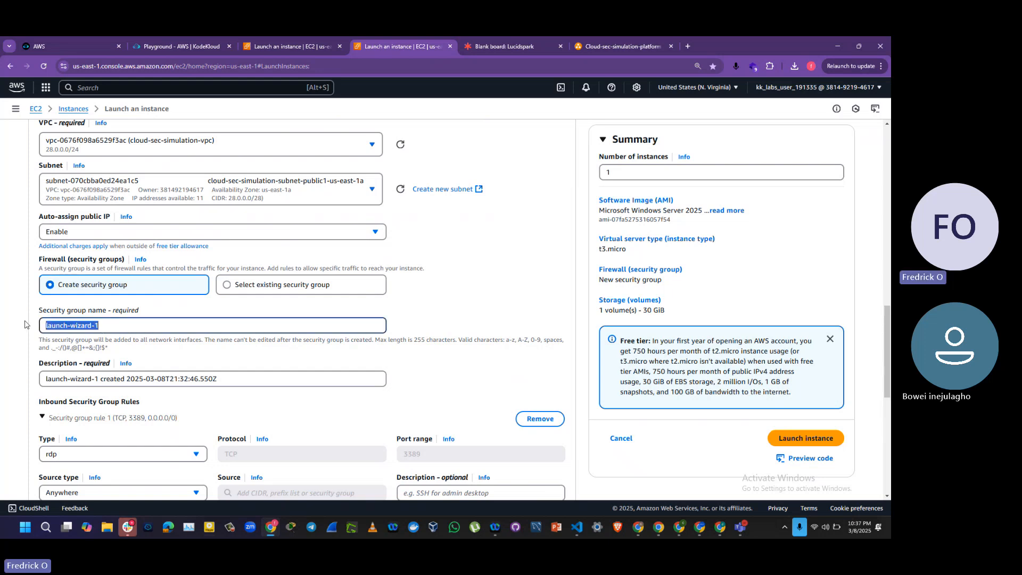
type("Client")
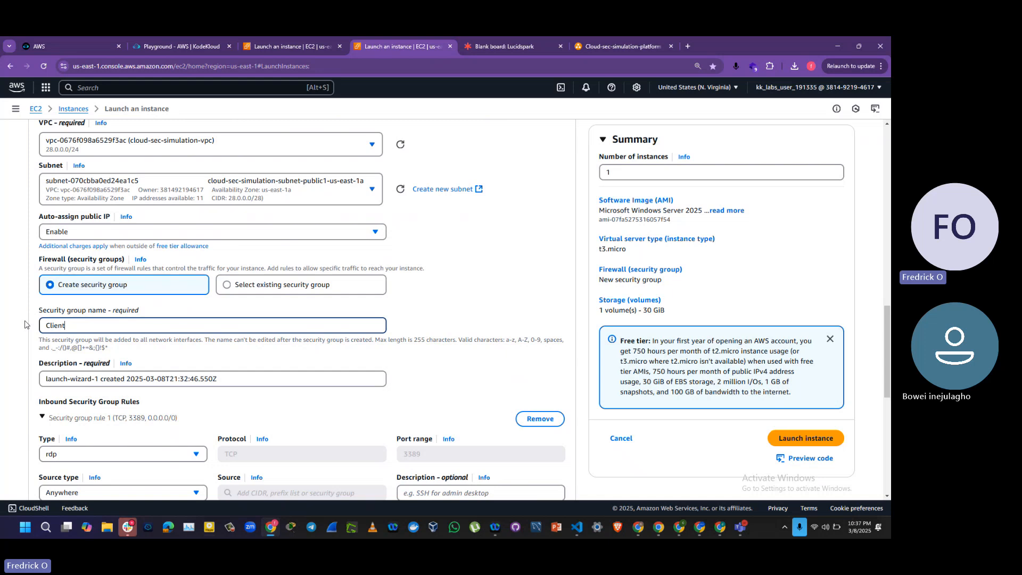
type("-PC-SG")
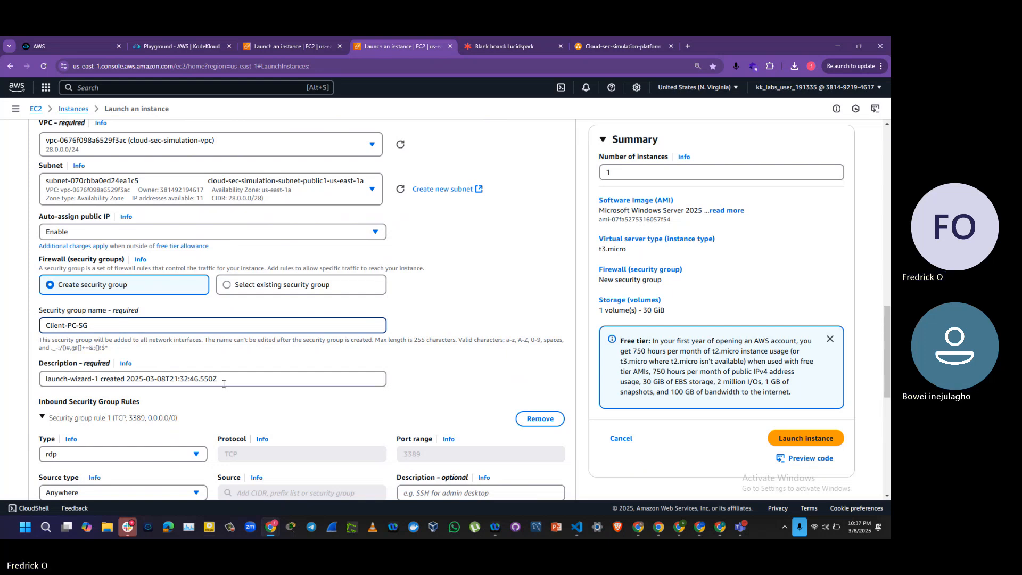
Step: Replace the security group's description with "Security Group for Client-PC"
key("ctrl+a")
left_click_drag(228, 390, 22, 368)
type("S")
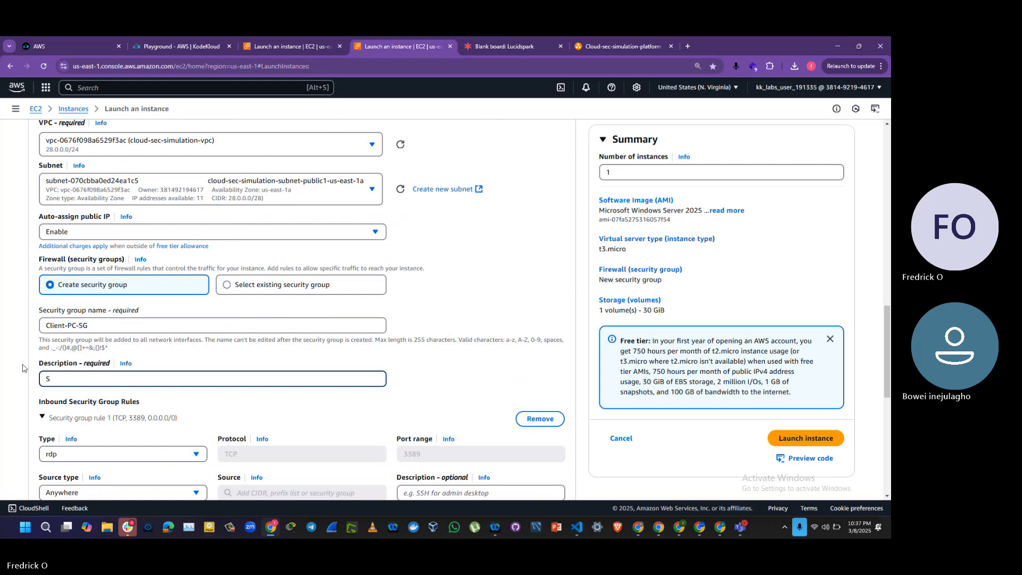
type("ecurity Group for Client-PC")
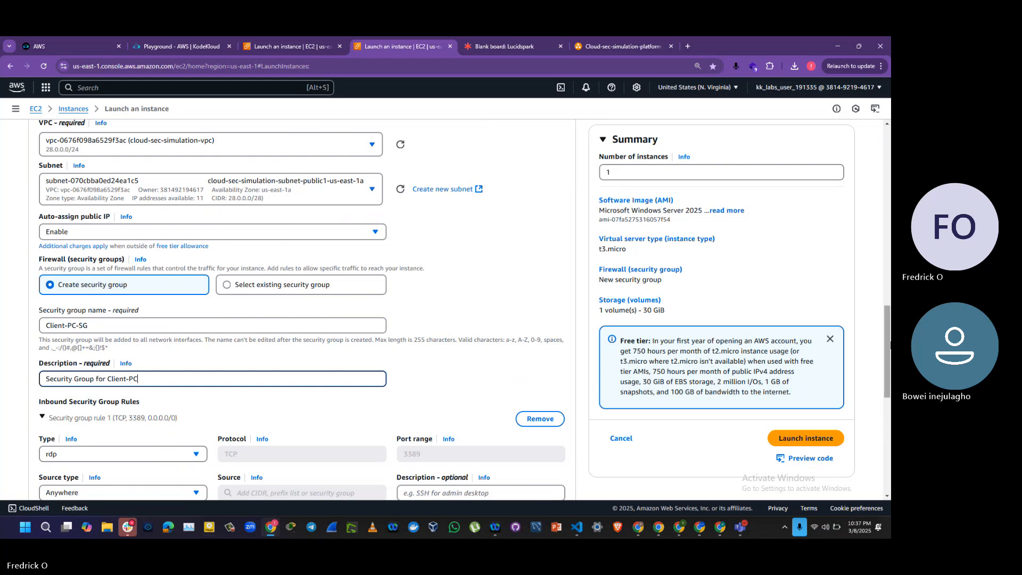
Step: Review the inbound security group rule and the storage settings of the client PC instance
left_click_drag(889, 345, 890, 407)
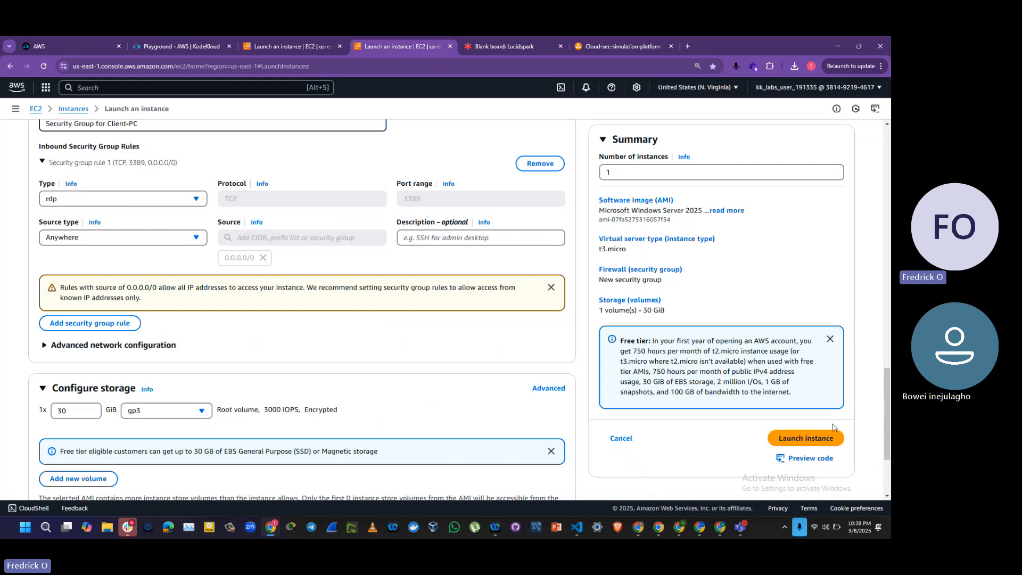
scroll(889, 372, "down", 3)
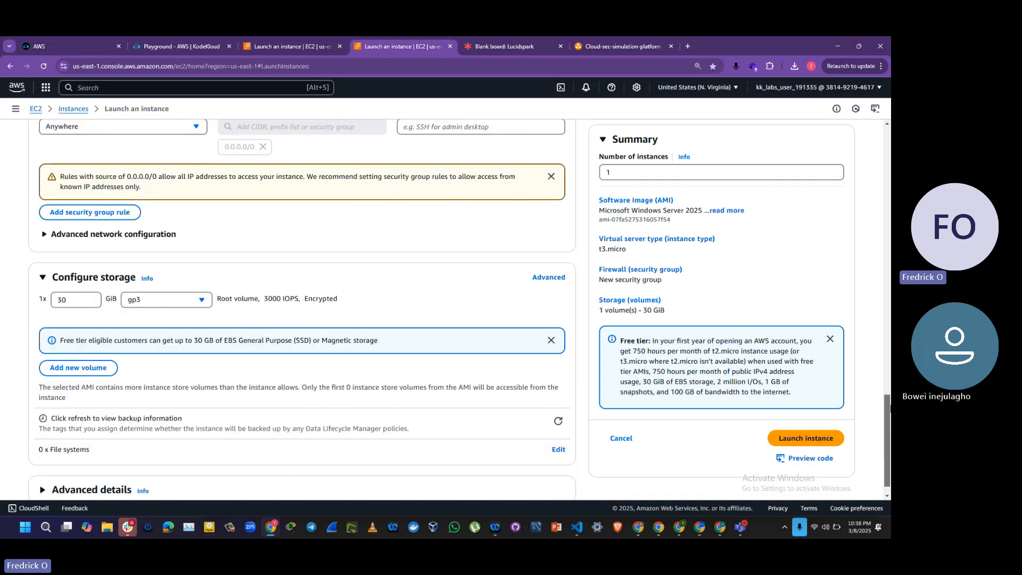
left_click_drag(890, 422, 889, 351)
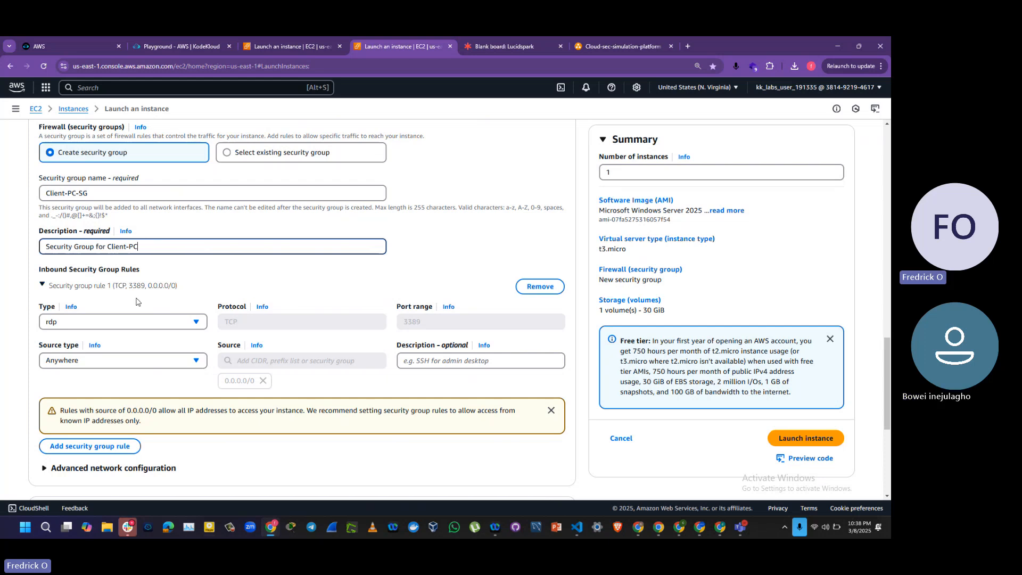
Step: Add an inbound security group rule allowing All ICMP - IPv4 traffic from Anywhere
left_click(117, 448)
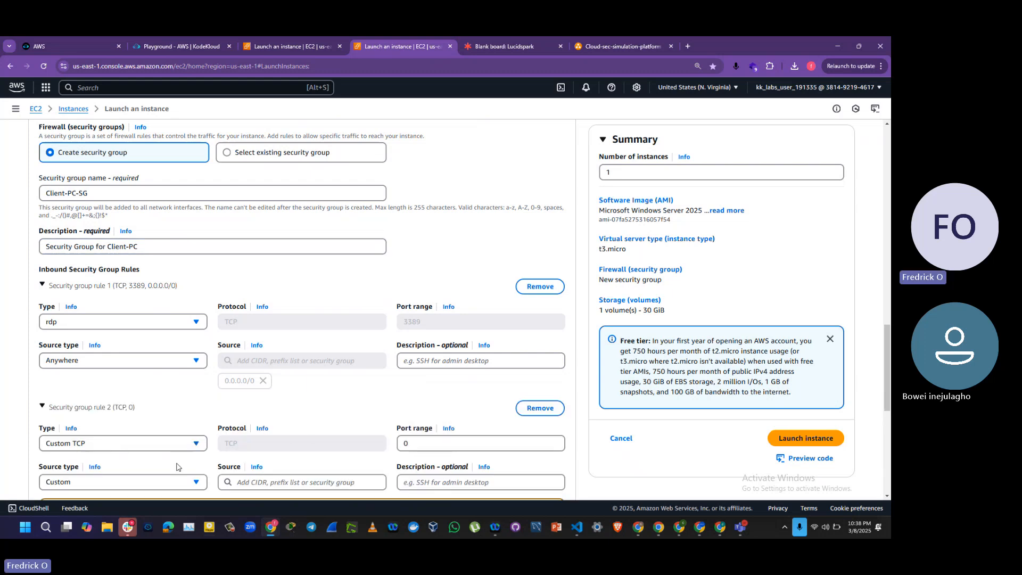
left_click(155, 447)
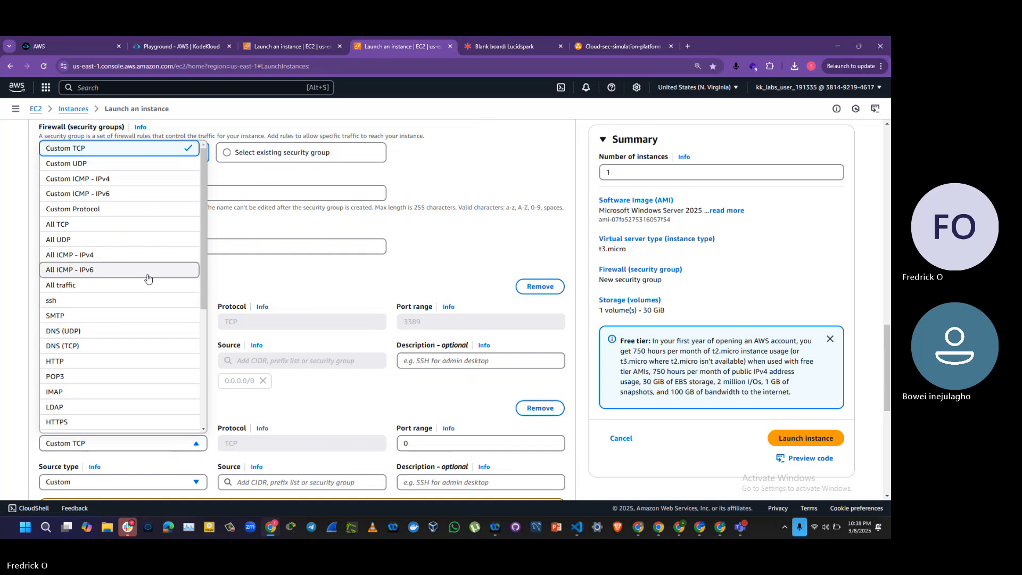
left_click(137, 263)
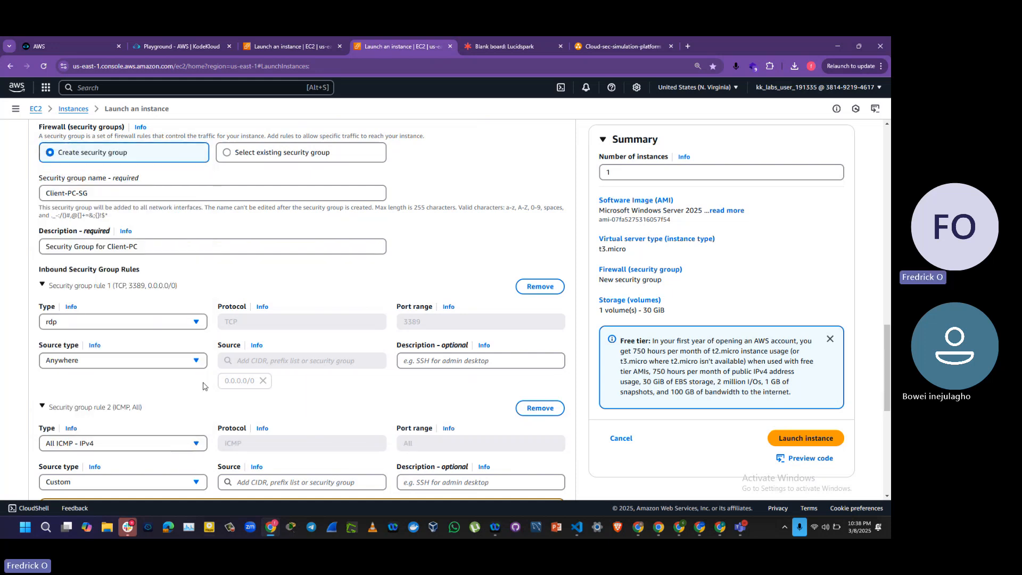
scroll(182, 310, "down", 3)
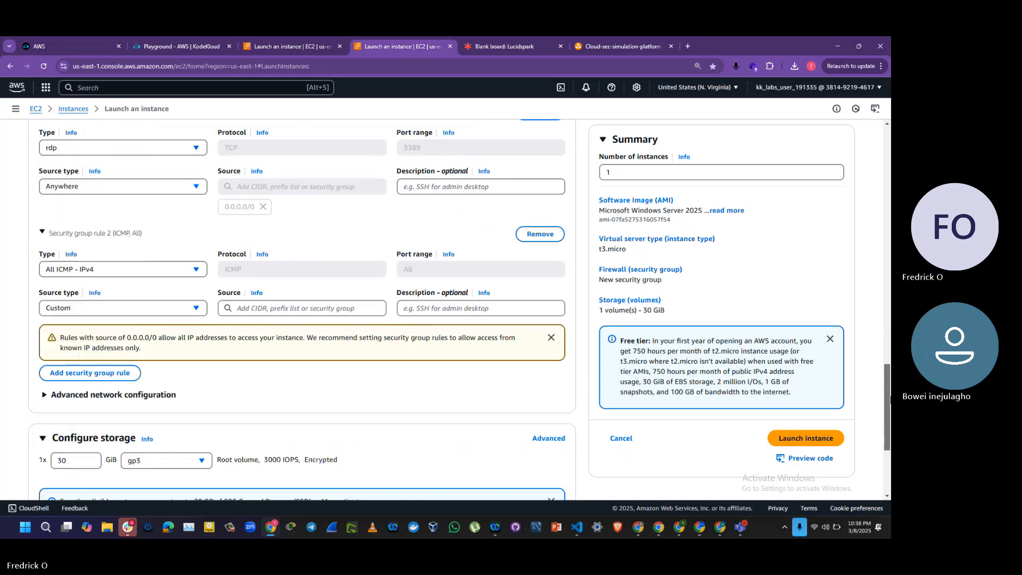
left_click(196, 307)
left_click(155, 326)
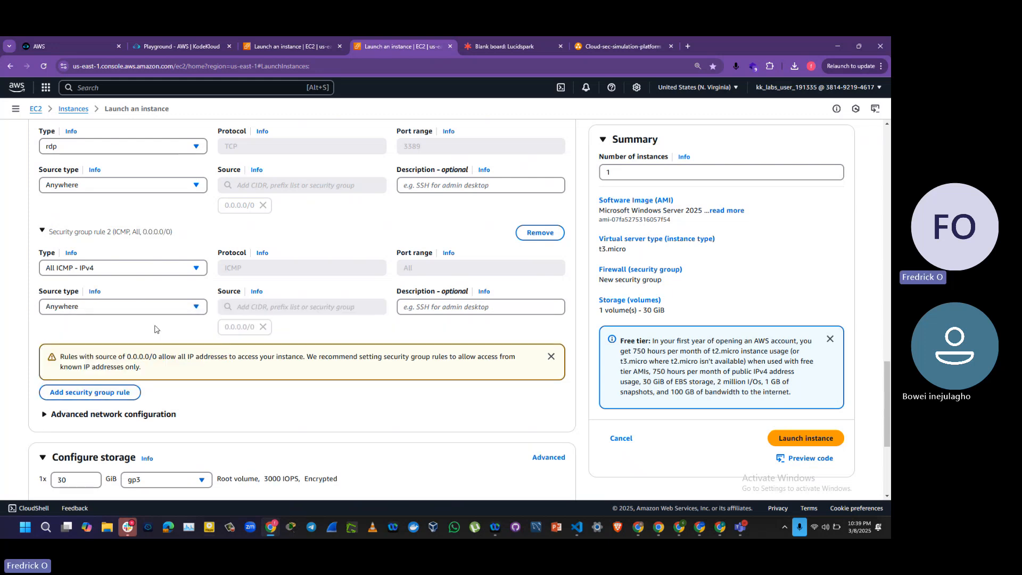
Step: Add a third inbound rule of type Custom TCP for port 9997 with source Anywhere
left_click(103, 392)
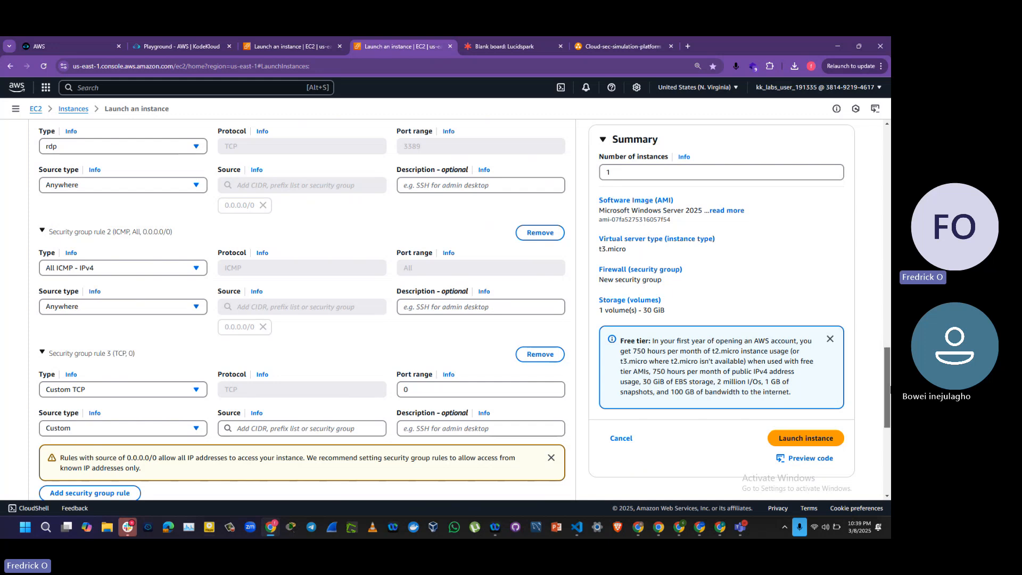
left_click_drag(890, 390, 889, 403)
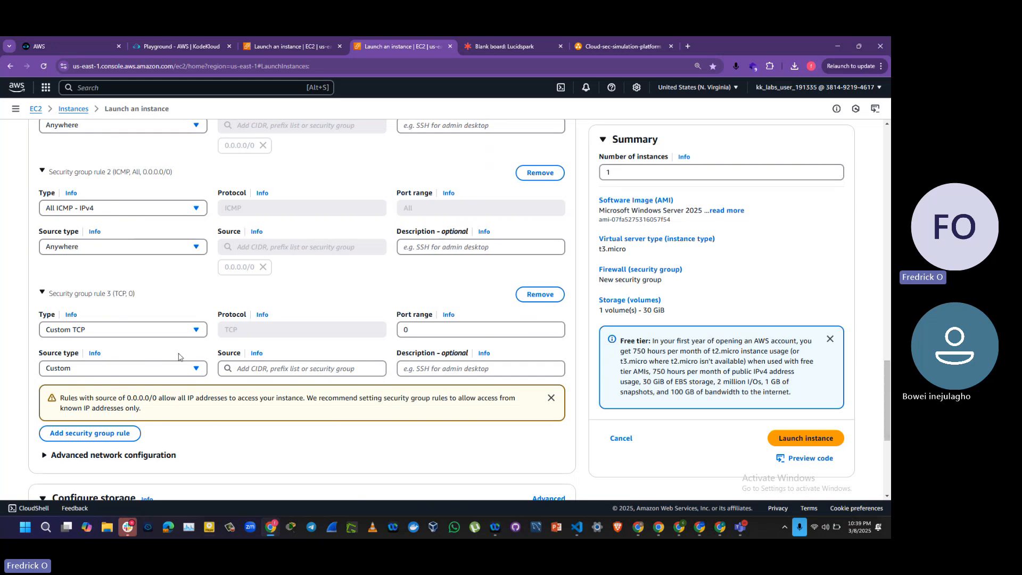
left_click(148, 329)
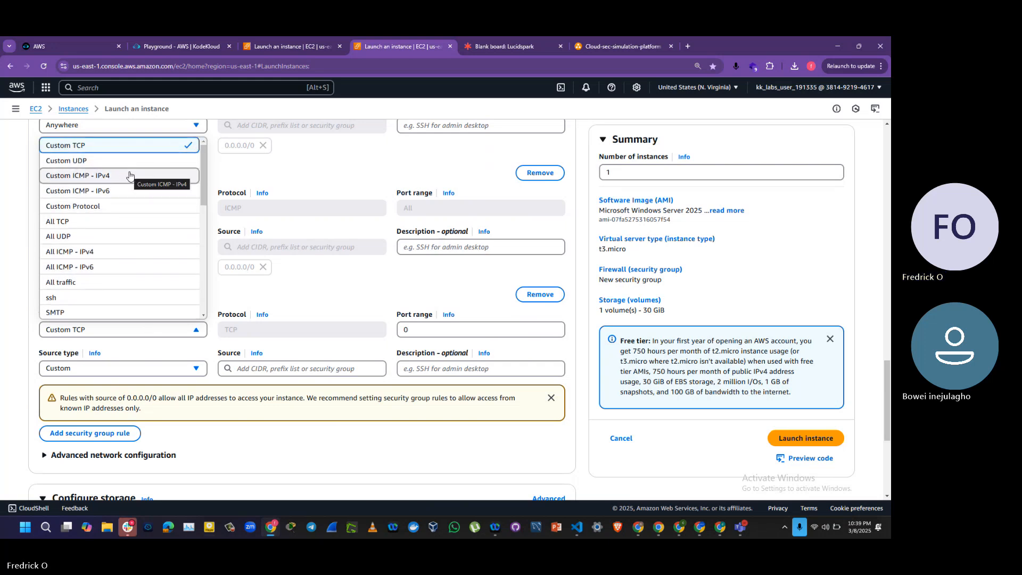
left_click(358, 298)
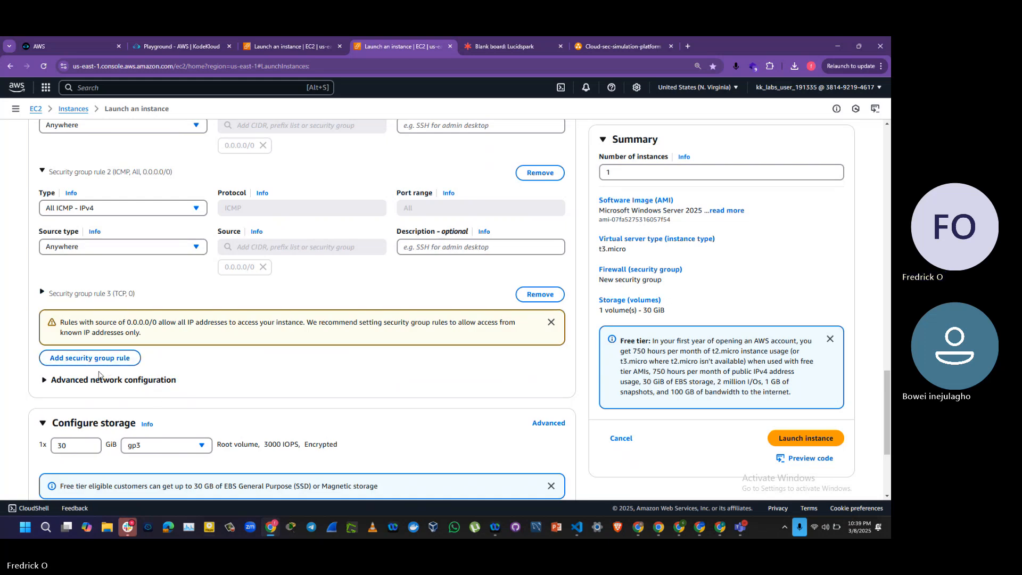
left_click(110, 293)
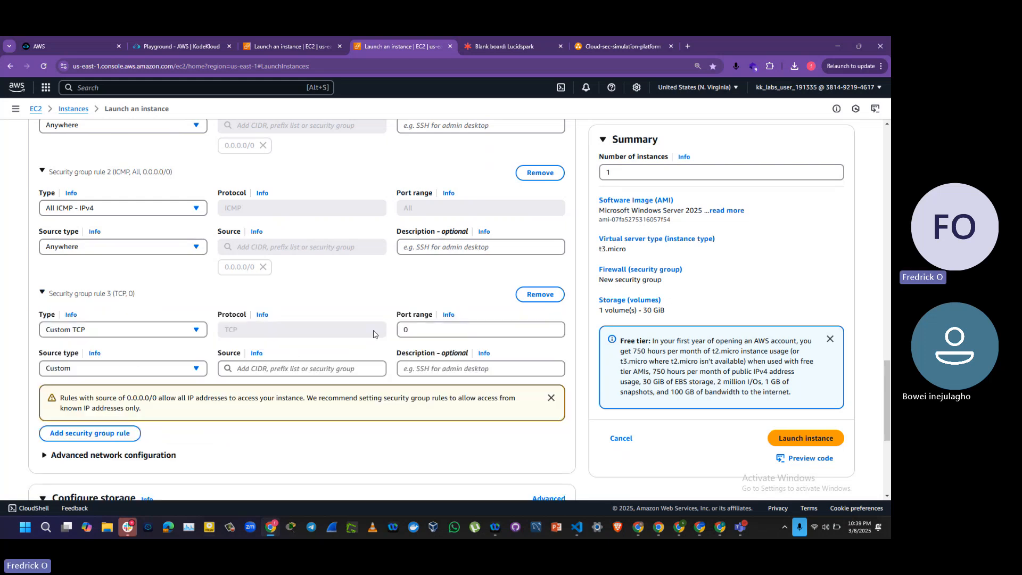
left_click(447, 326)
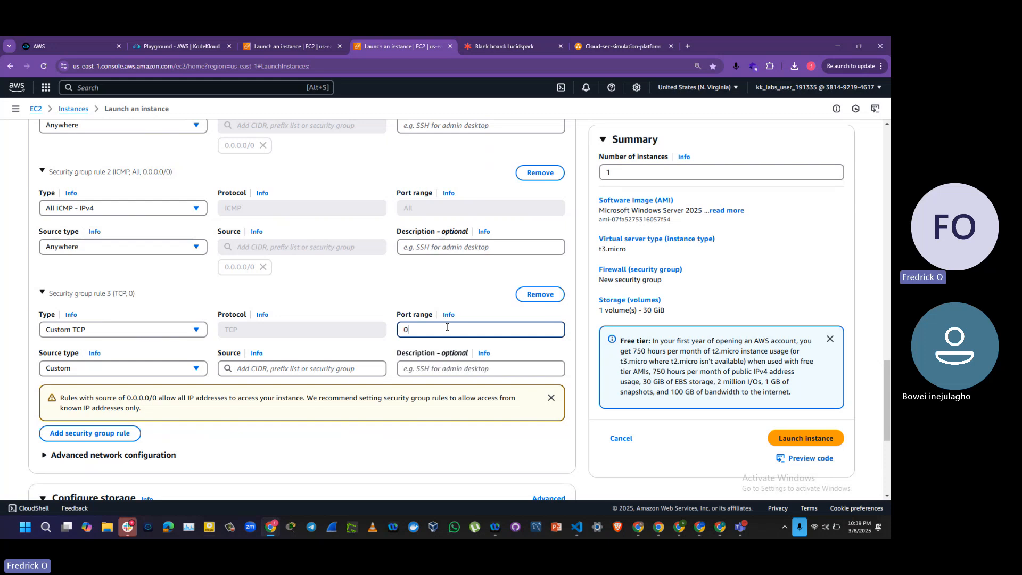
key("BackSpace")
type("9997")
left_click(190, 369)
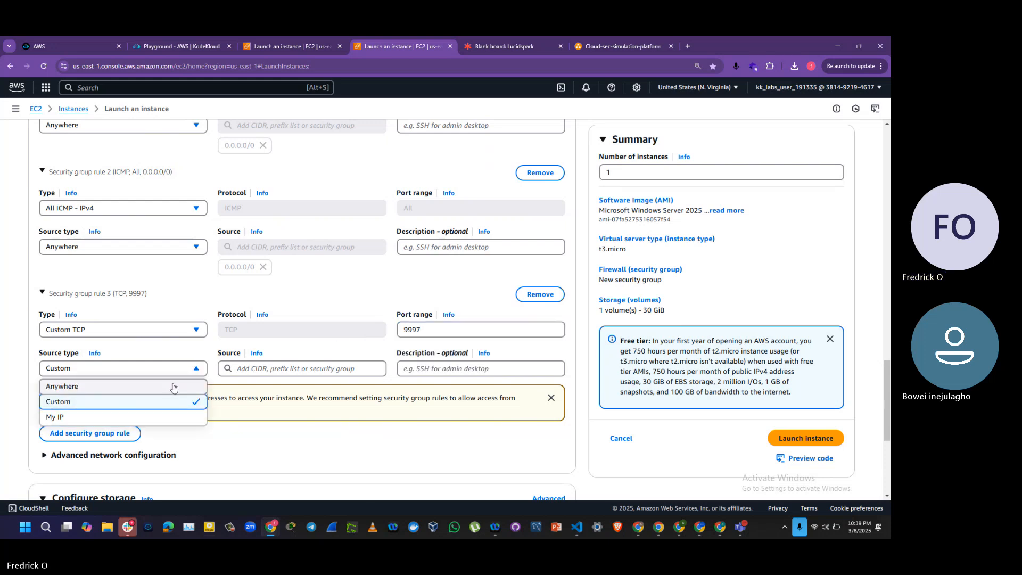
left_click(173, 387)
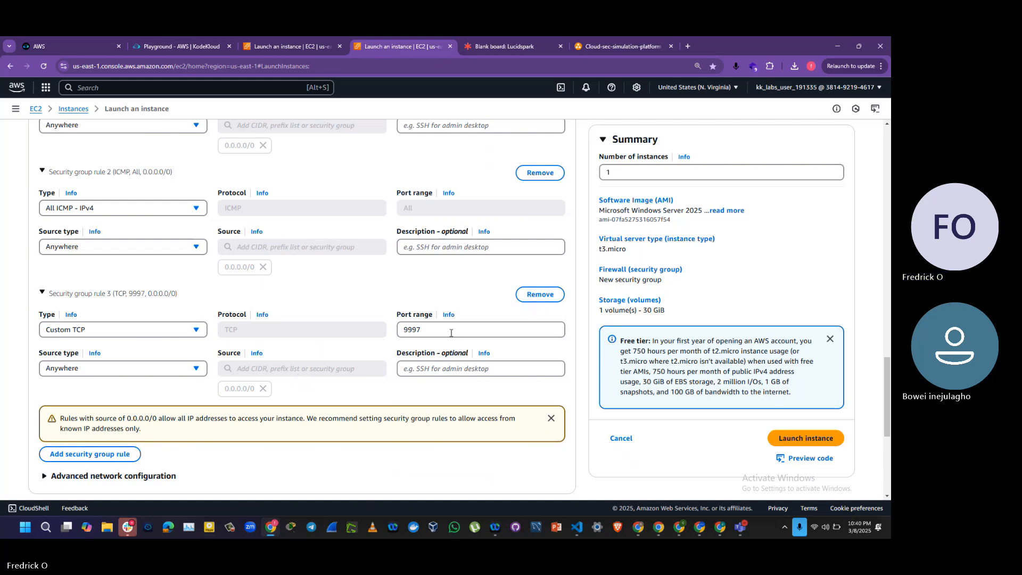
Step: Review the remaining settings of the client PC instance and launch it
left_click_drag(888, 374, 890, 430)
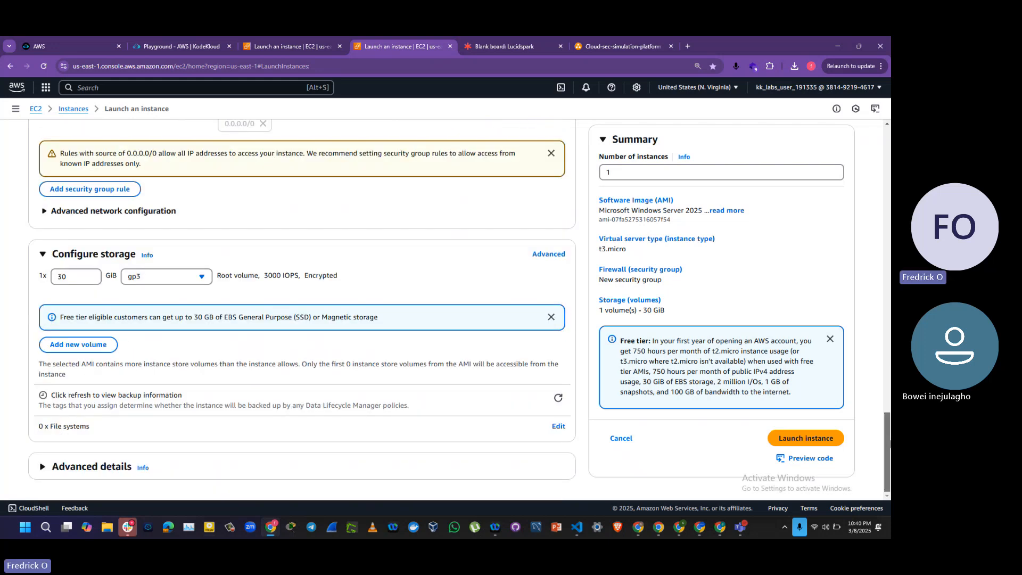
left_click_drag(889, 444, 870, 219)
scroll(869, 239, "down", 10)
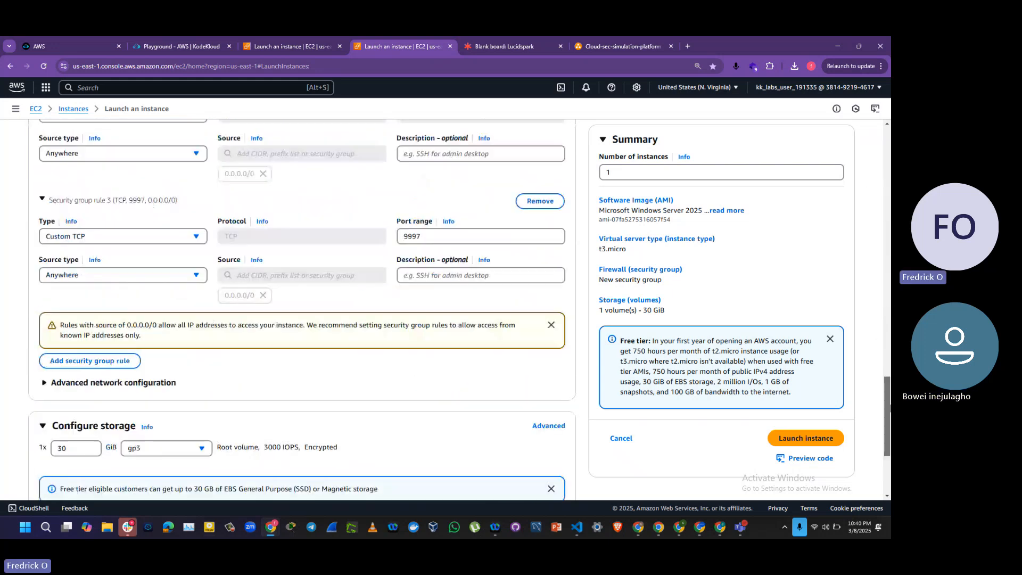
left_click(798, 441)
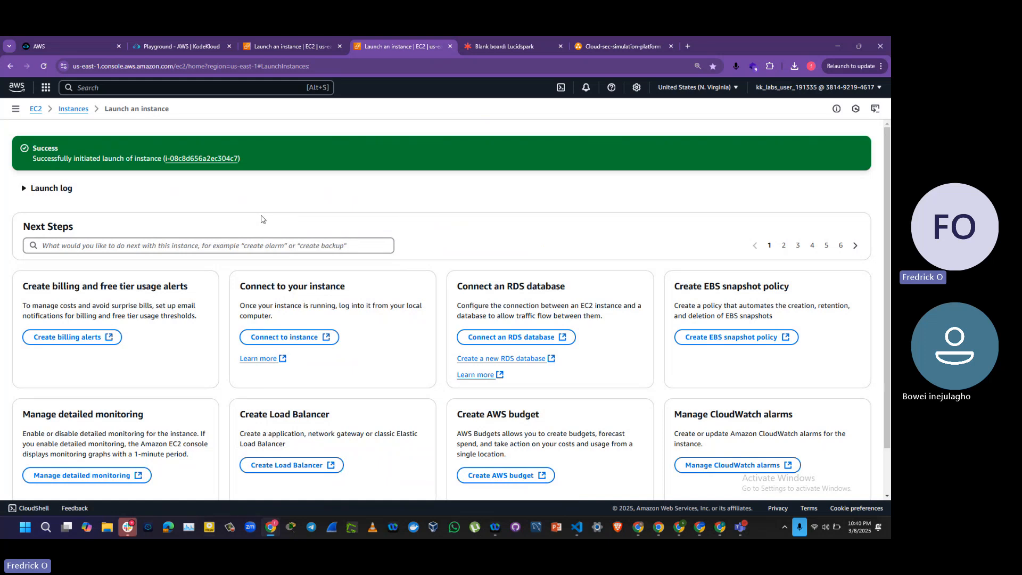
Step: Go back to the EC2 instances list and start launching another instance
left_click(331, 339)
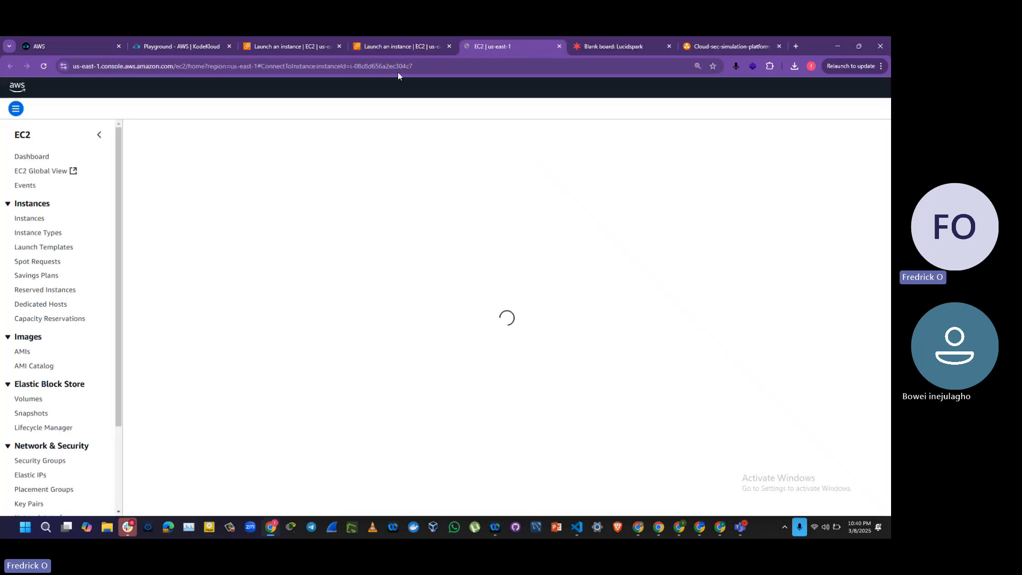
left_click(400, 49)
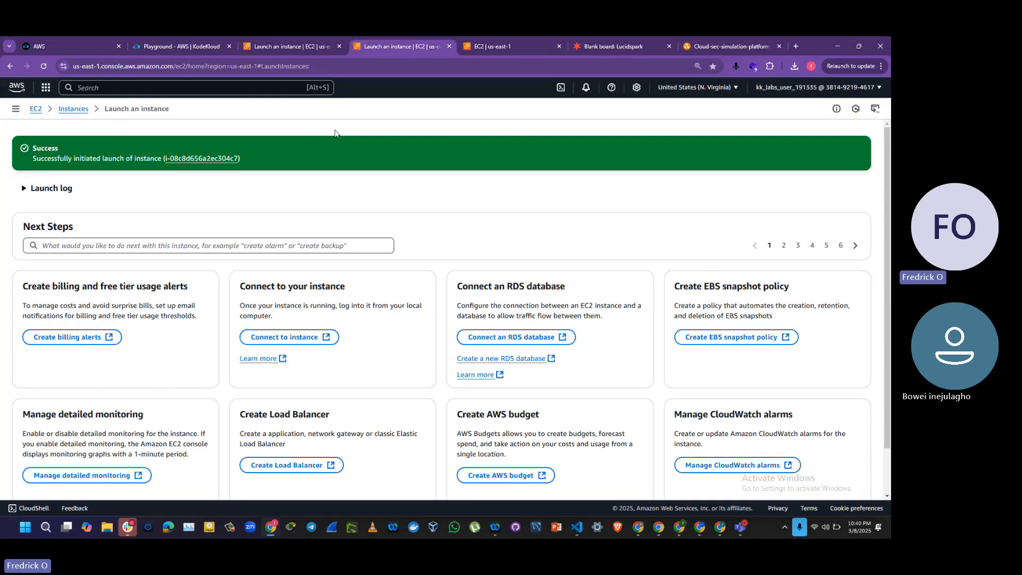
left_click(75, 109)
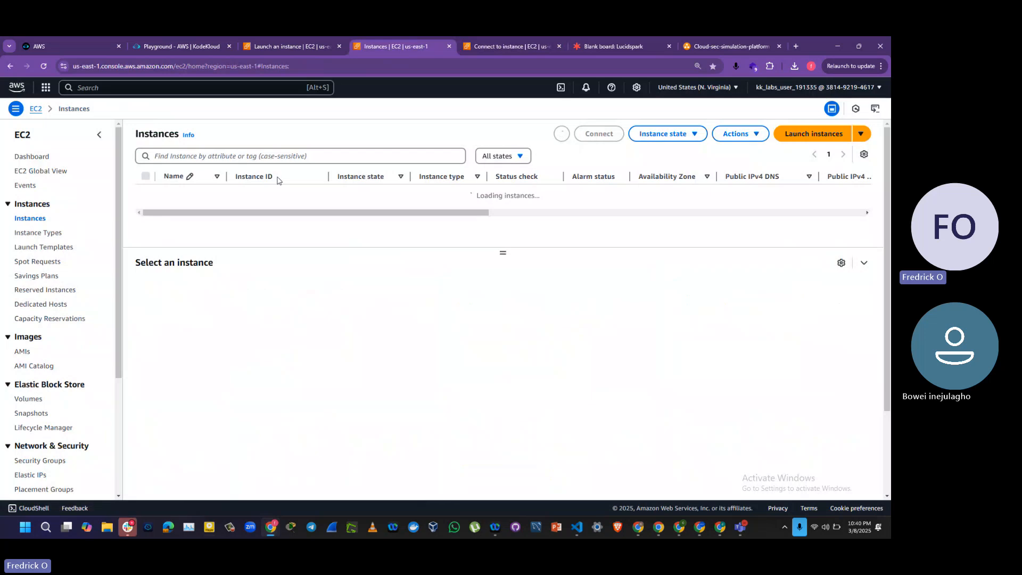
left_click(813, 134)
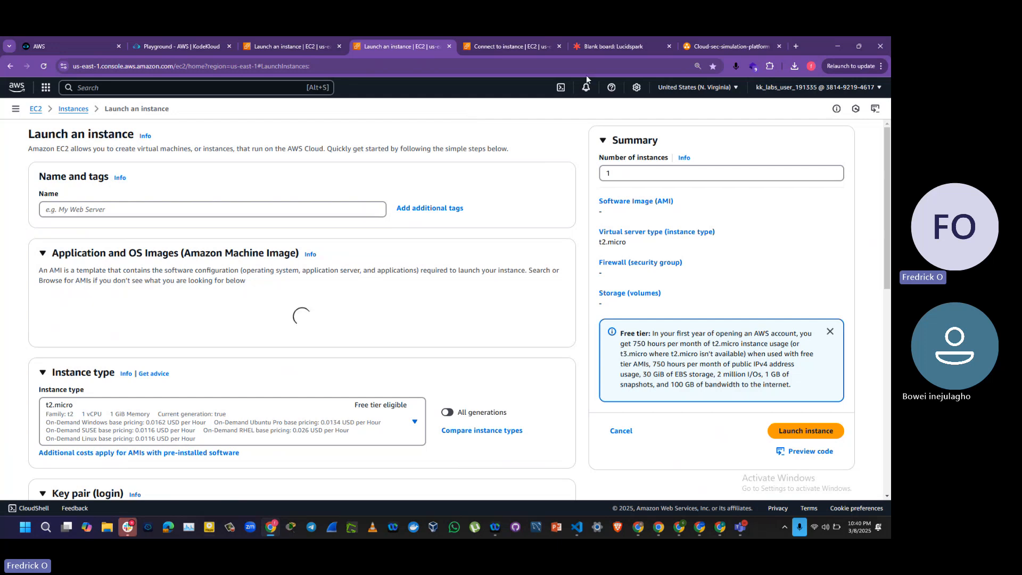
Step: Check the PCs in the architecture diagram and name the new instance Detection-PC
left_click(708, 48)
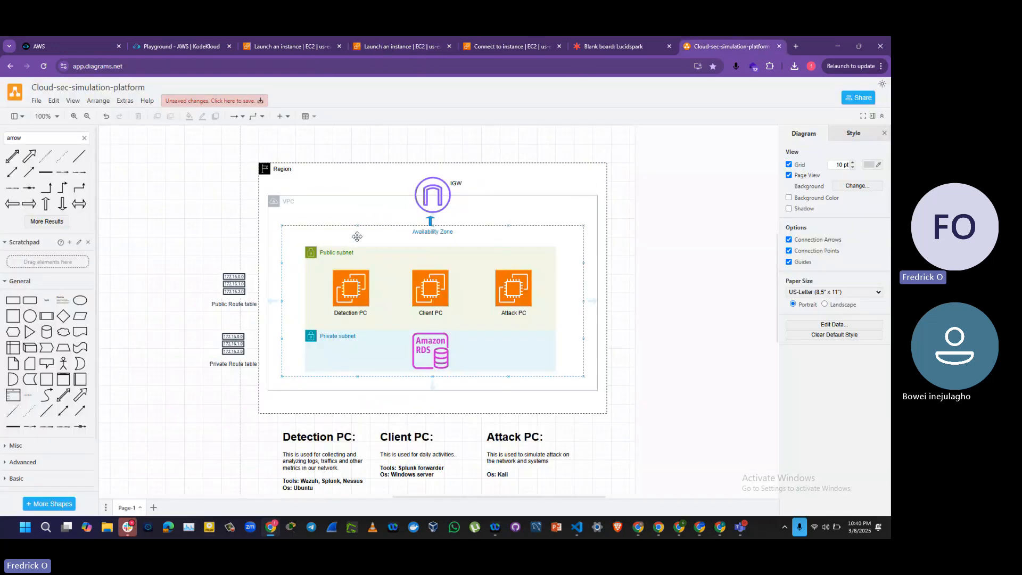
left_click(421, 46)
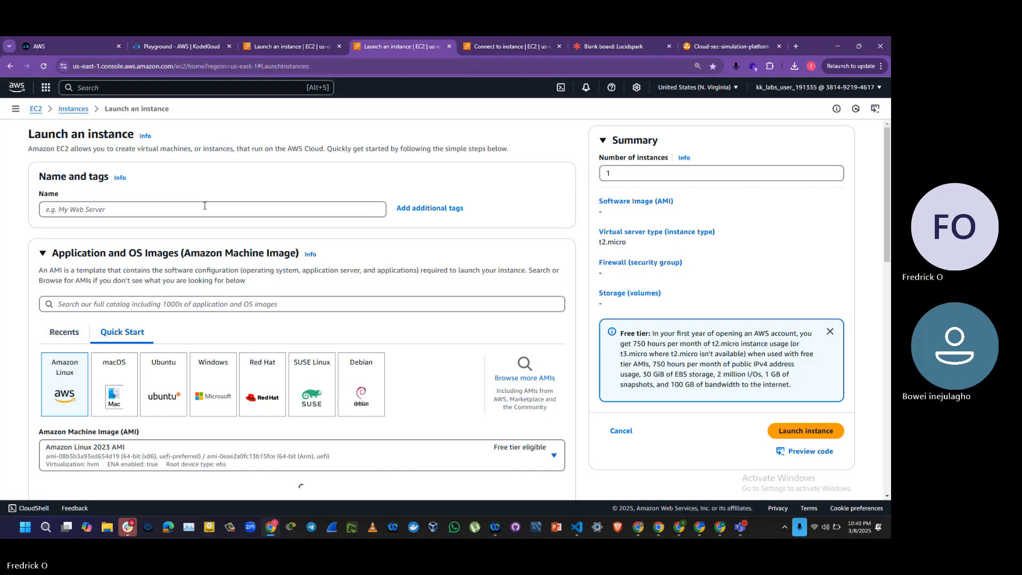
left_click(205, 209)
type("Detection")
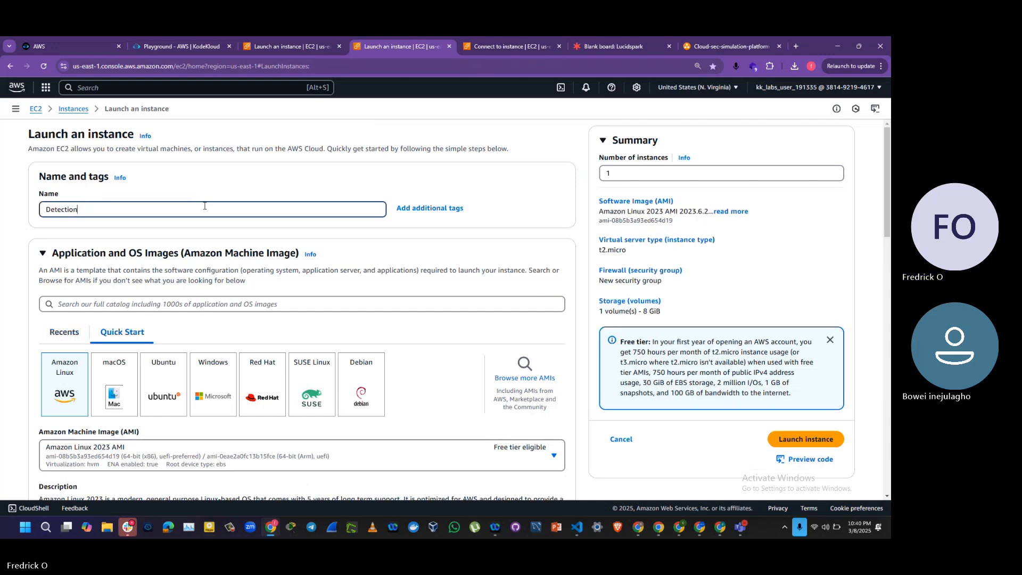
type("-PC")
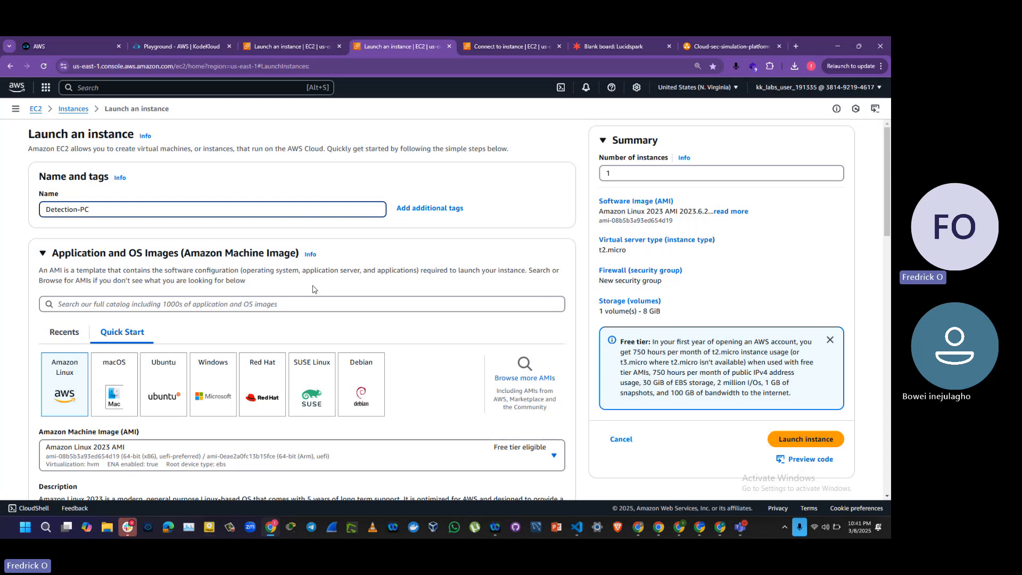
Step: Choose Ubuntu as the operating system of Detection-PC and review the available Ubuntu images, keeping Ubuntu Server 24.04 LTS
left_click(173, 365)
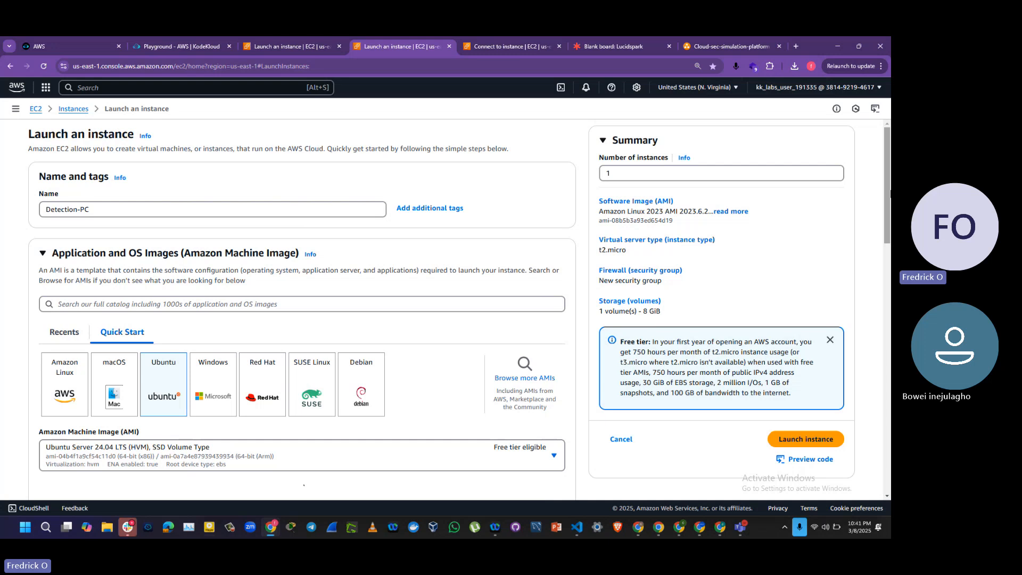
scroll(433, 240, "down", 4)
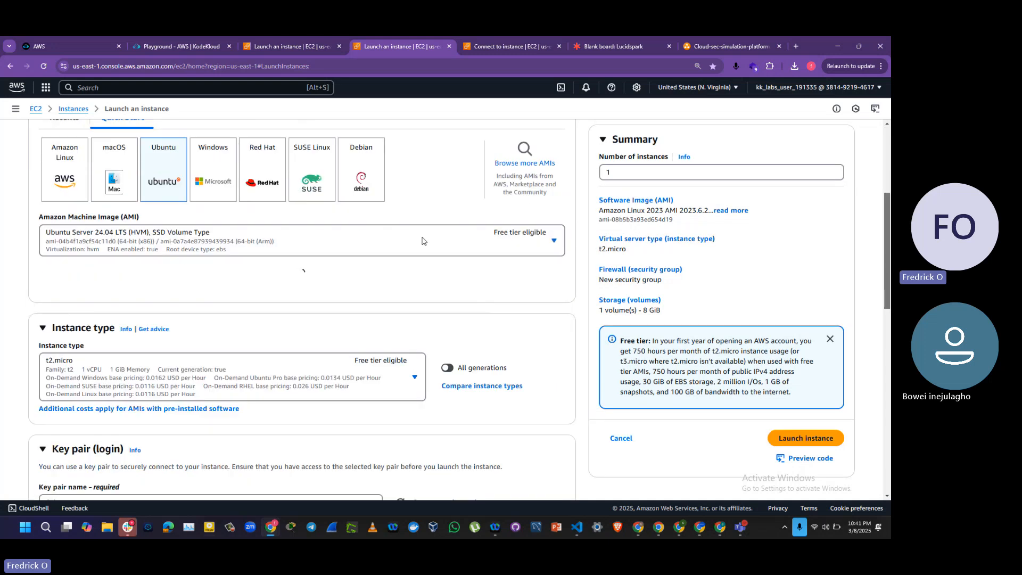
left_click(443, 242)
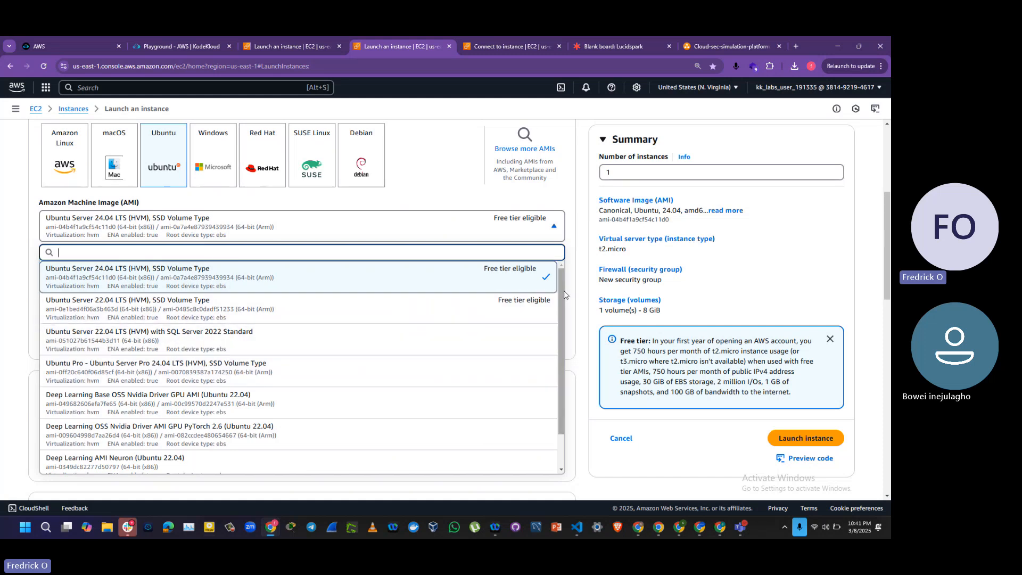
left_click_drag(562, 295, 559, 266)
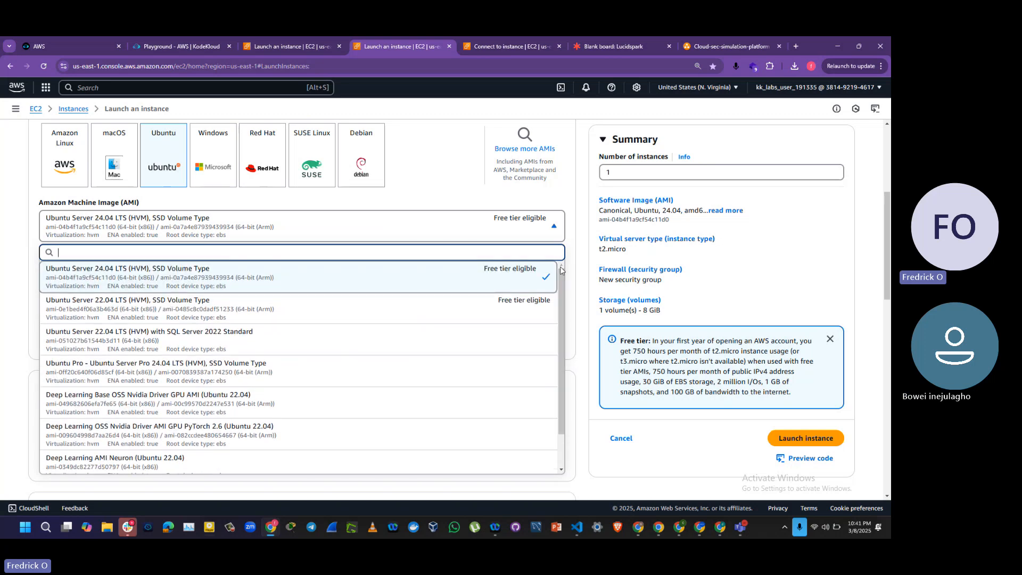
left_click(873, 269)
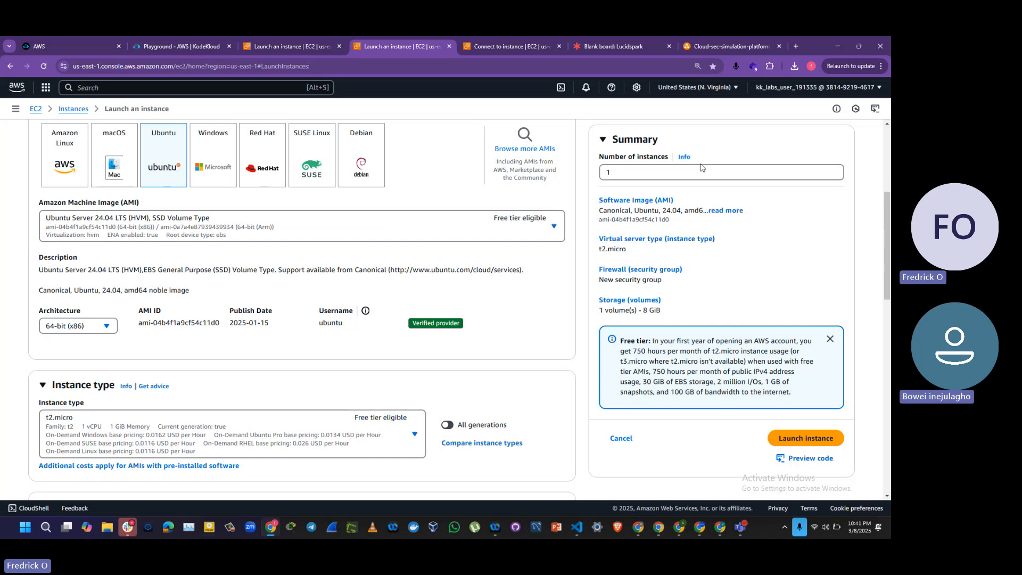
Step: Search the full AMI catalogue for "ubuntu" and look through the AWS Marketplace results for a suitable image
left_click(508, 152)
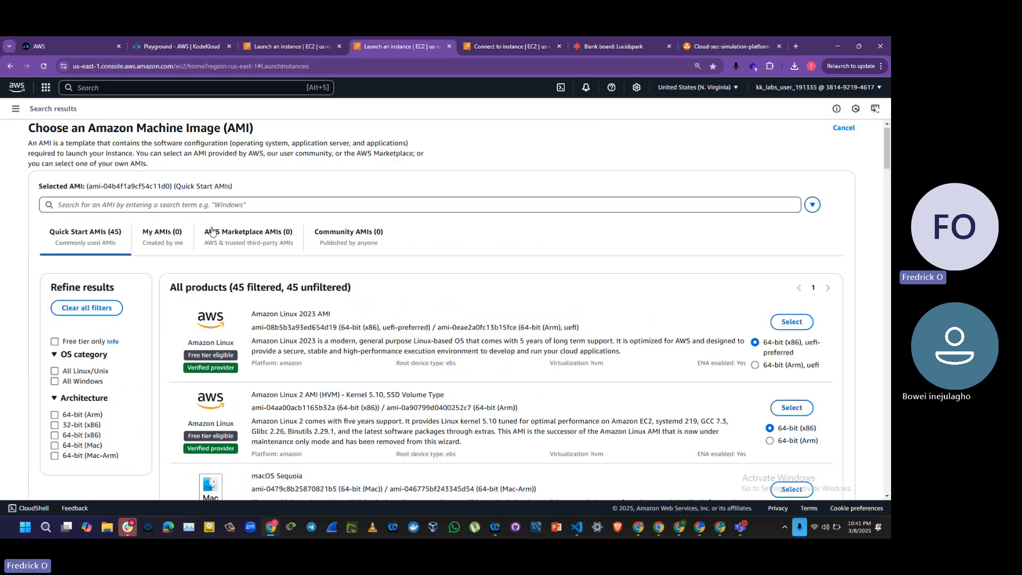
left_click(204, 204)
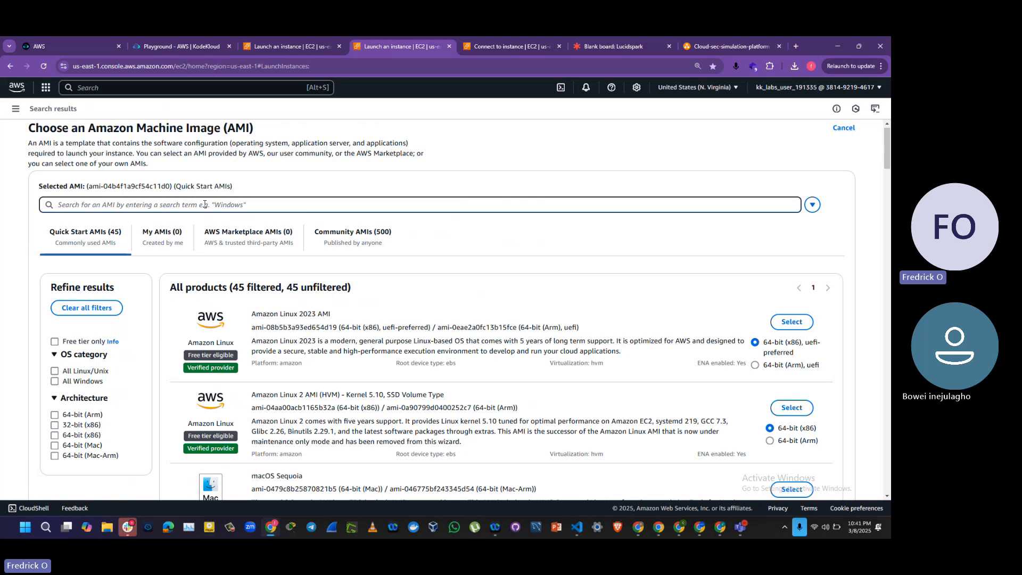
type("ubuntu")
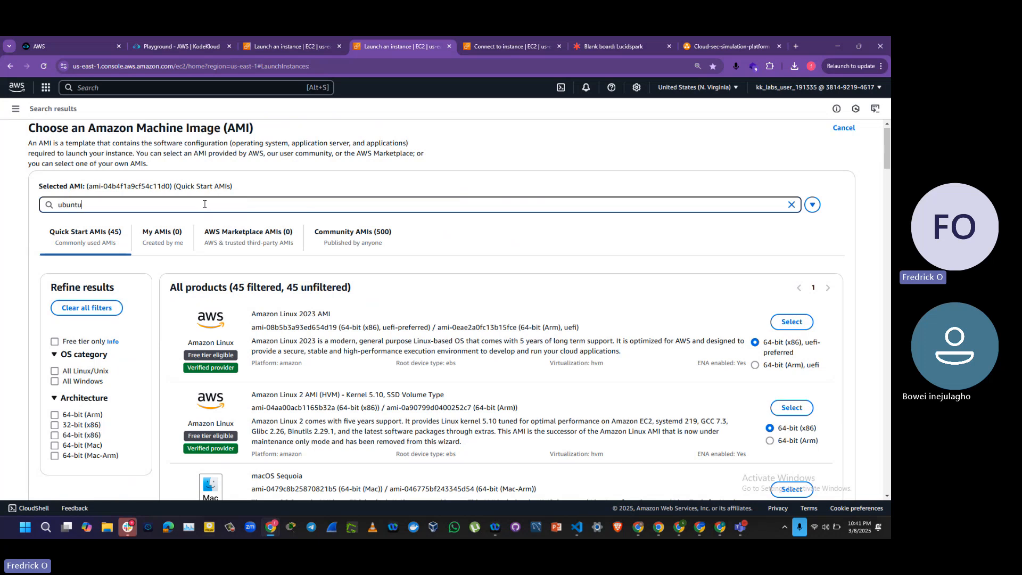
key("Return")
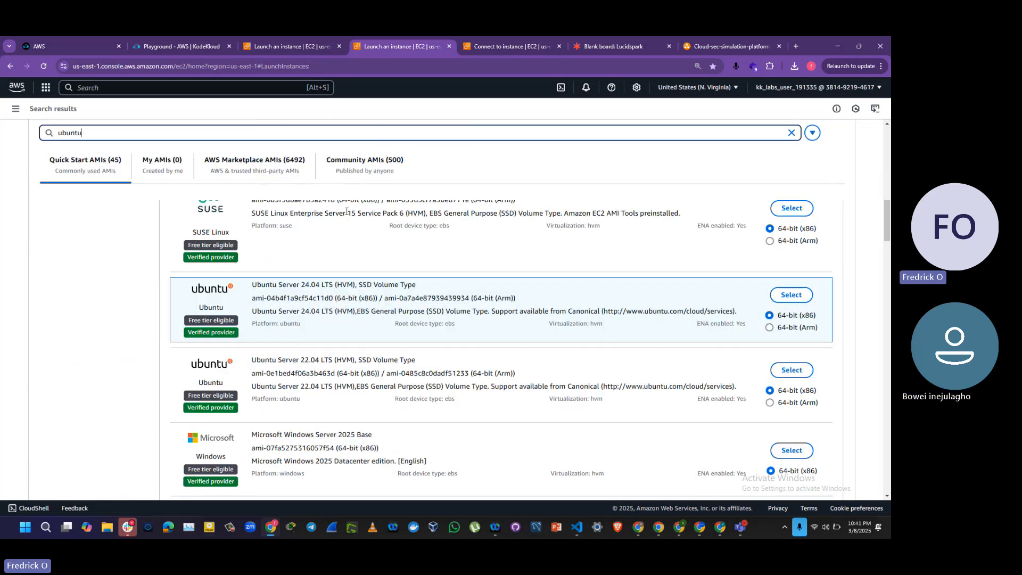
left_click(273, 163)
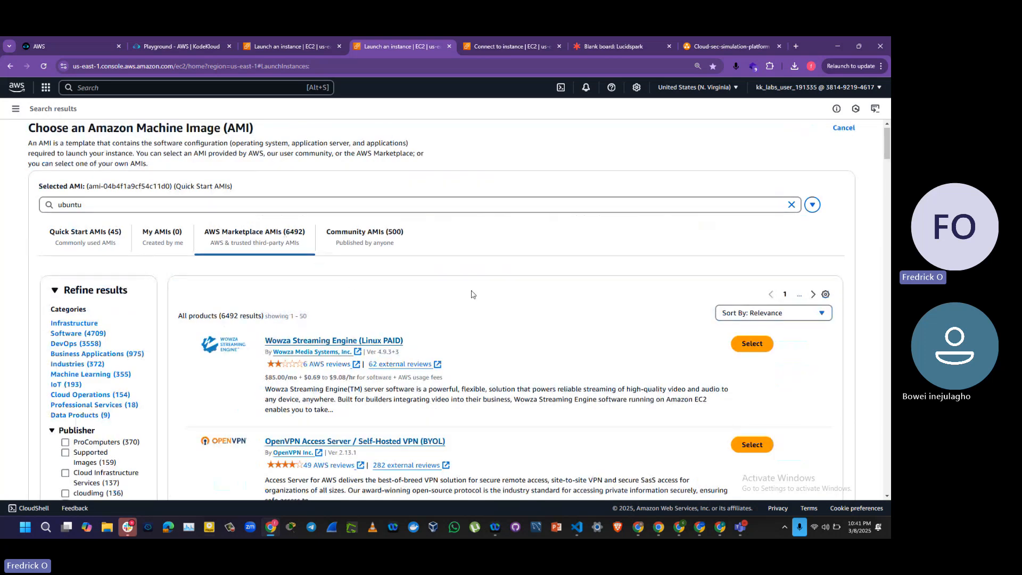
left_click_drag(889, 152, 888, 188)
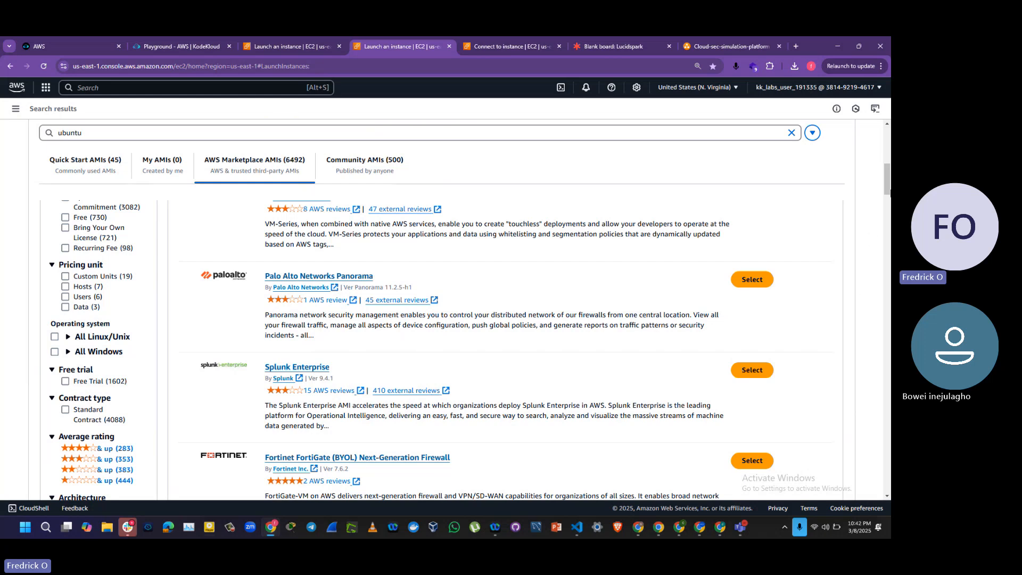
left_click_drag(887, 186, 889, 408)
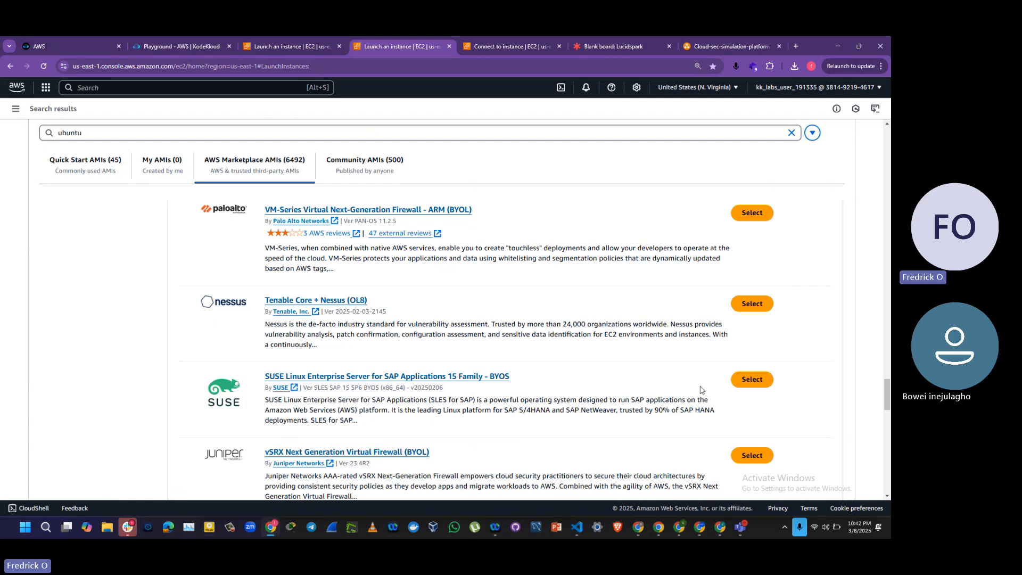
scroll(417, 193, "up", 20)
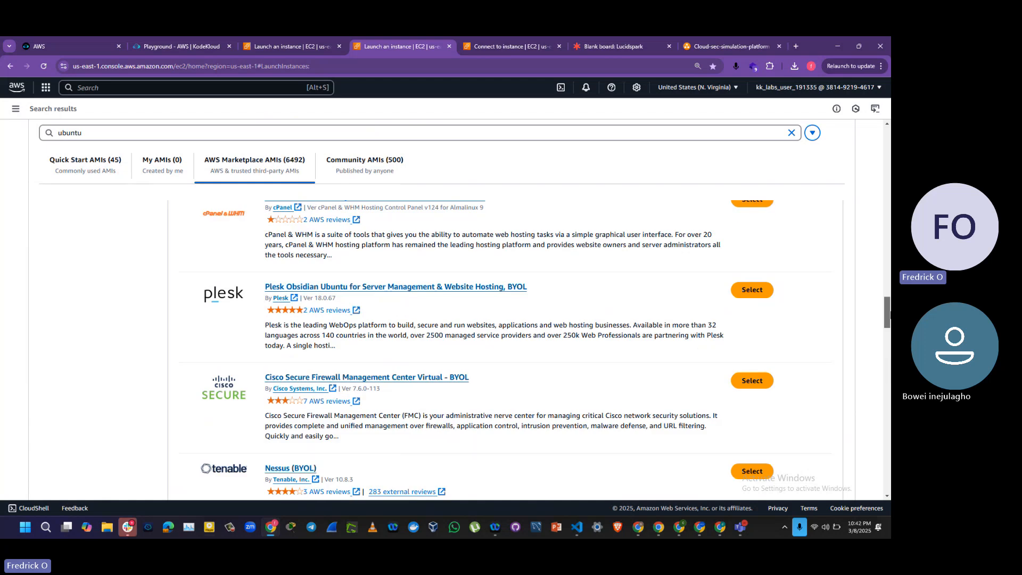
Step: Refine the AWS Marketplace AMI search to "ubuntu desktop" and compare the offered images
left_click(382, 212)
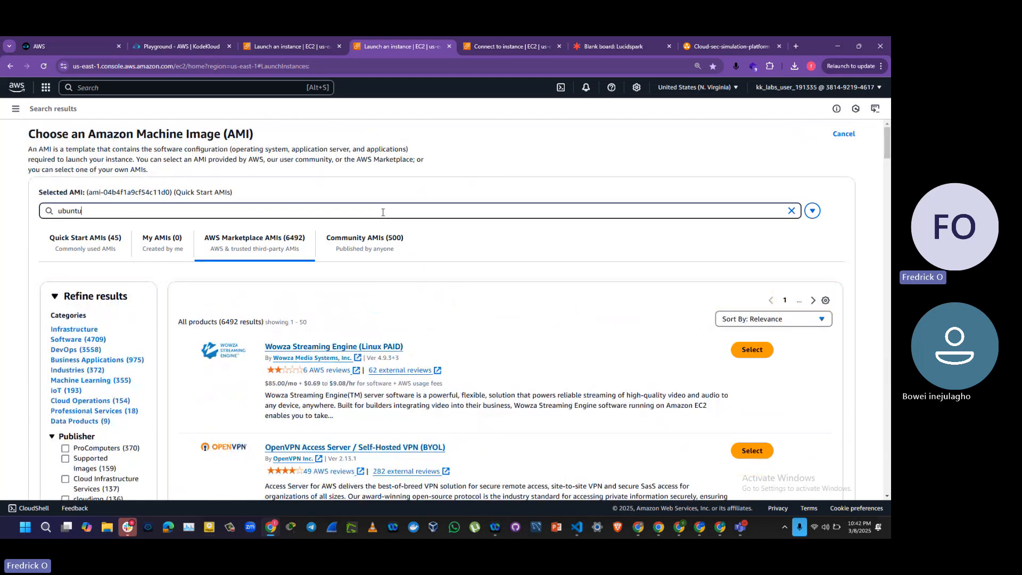
type("desktop")
key("Return")
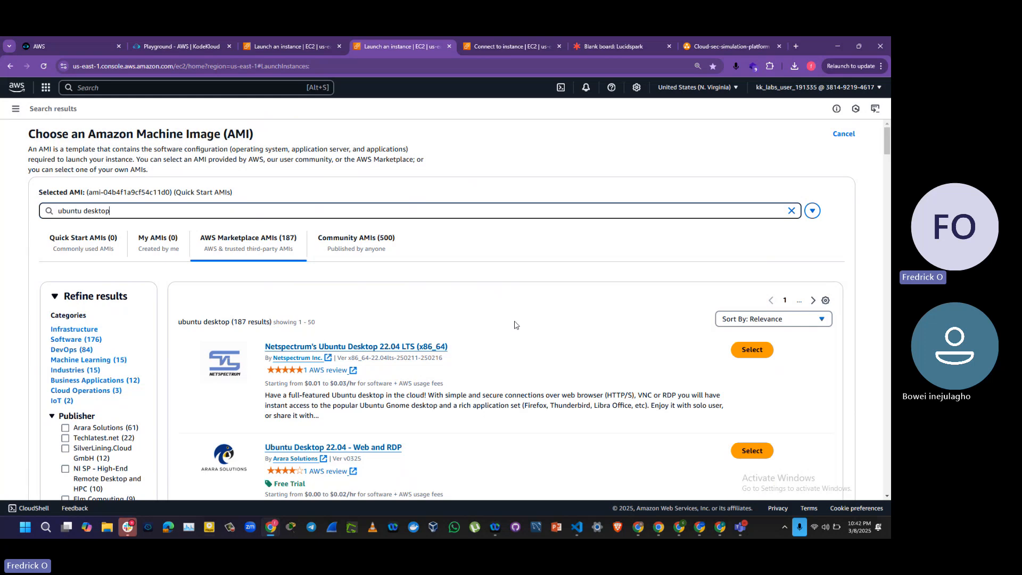
left_click_drag(889, 137, 888, 156)
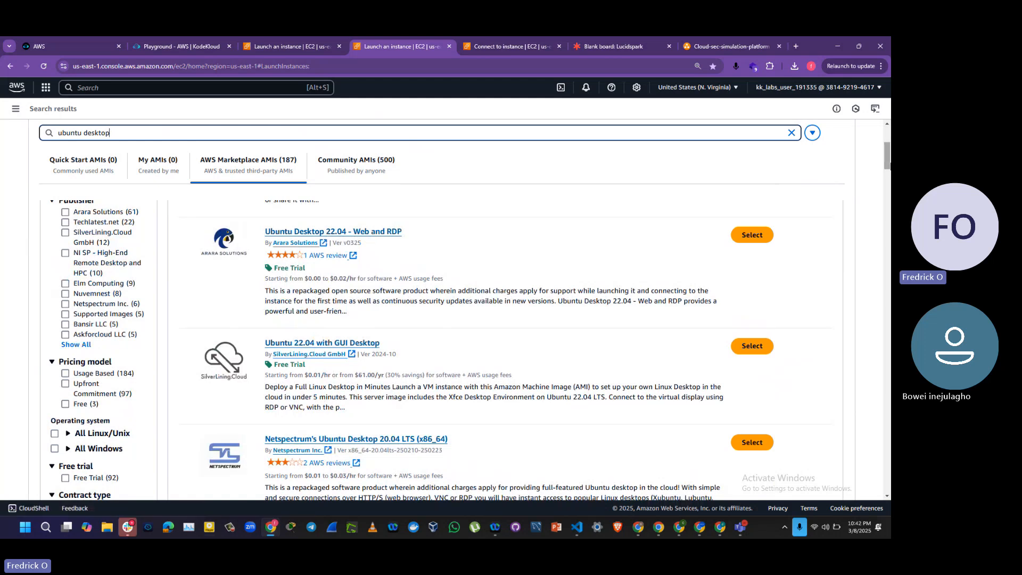
scroll(382, 308, "up", 4)
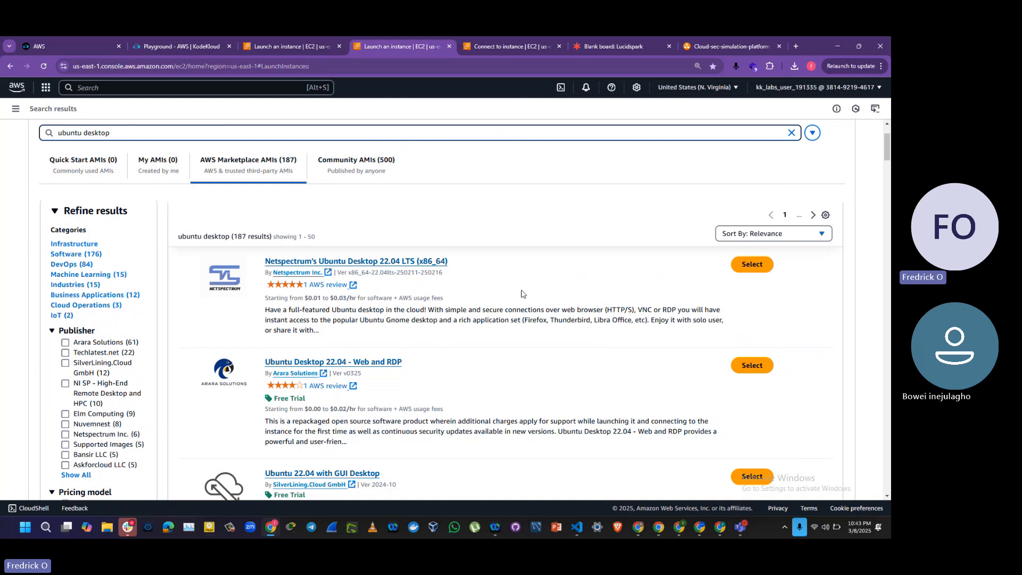
Step: Choose Netspectrum's Ubuntu Desktop 22.04 LTS (x86_64) with subscription on instance launch, and accept the resulting settings changes
left_click(748, 270)
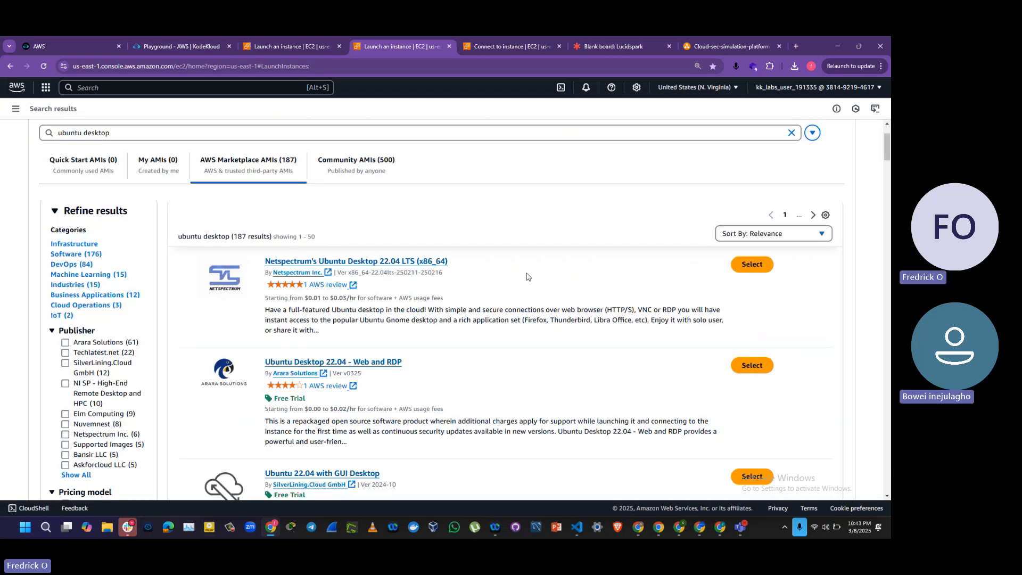
left_click(755, 268)
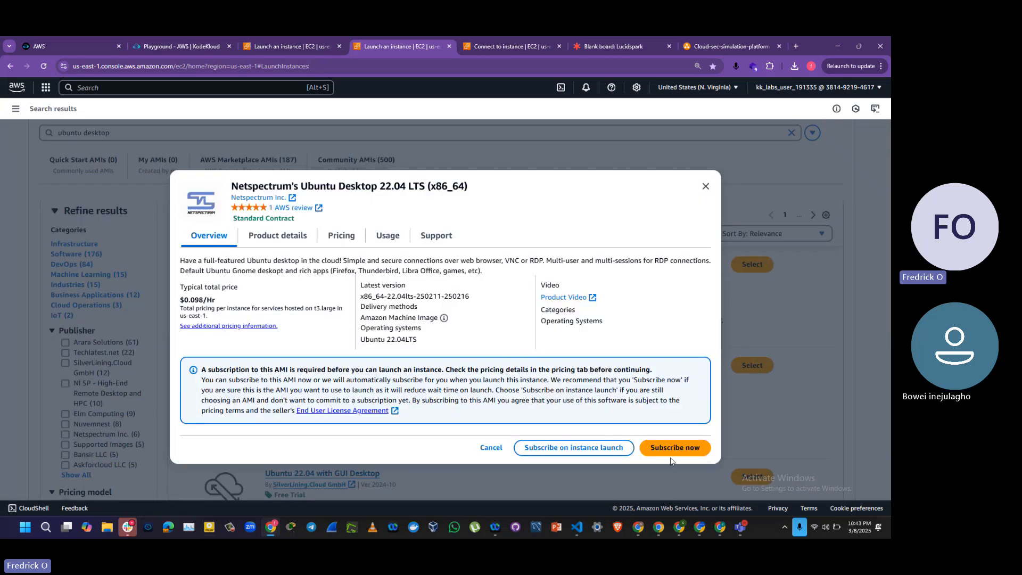
left_click(560, 450)
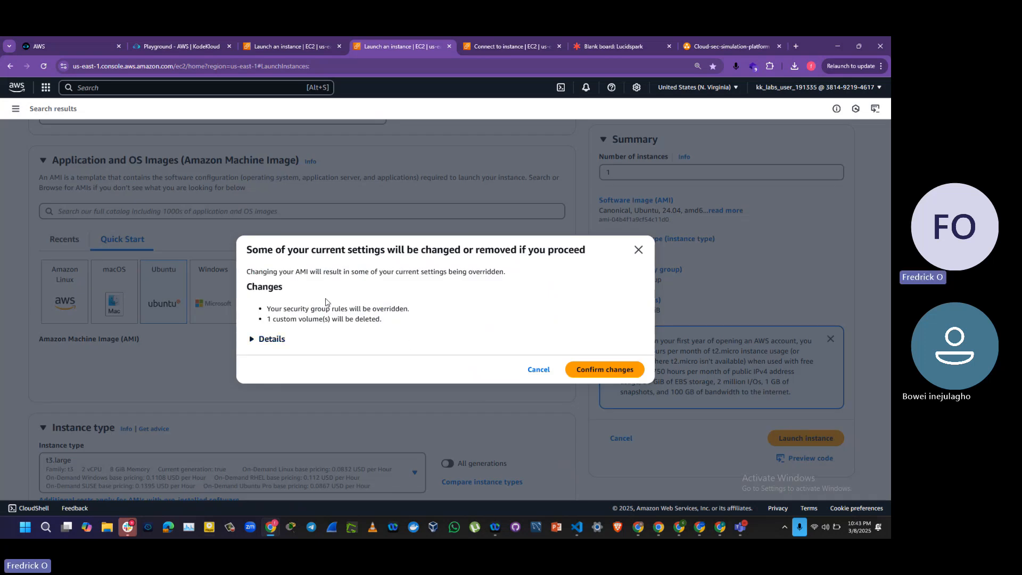
left_click(582, 370)
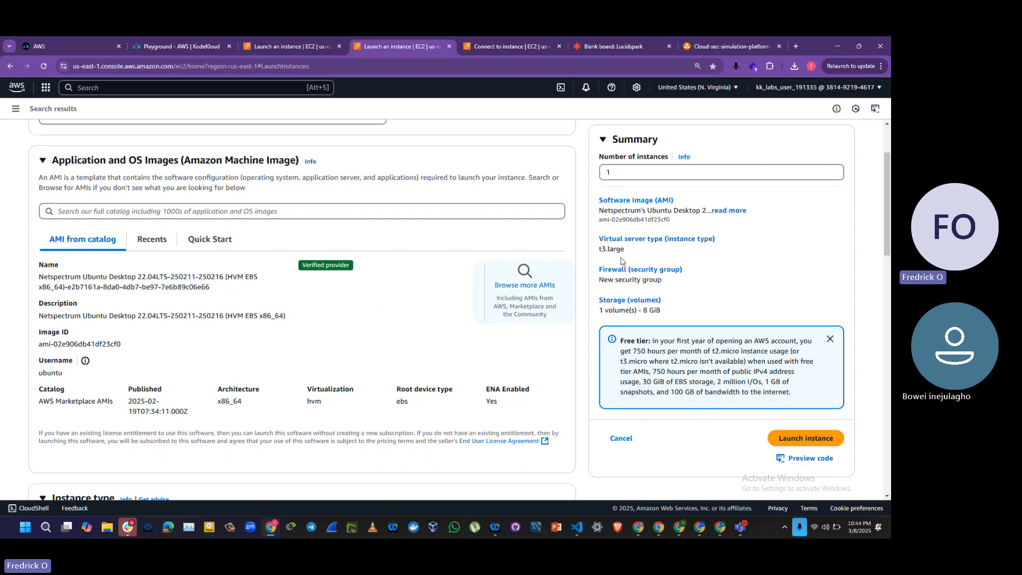
Step: Assign the existing key pair cloud-sec-simulation-key to the Detection-PC instance
left_click_drag(887, 240, 888, 313)
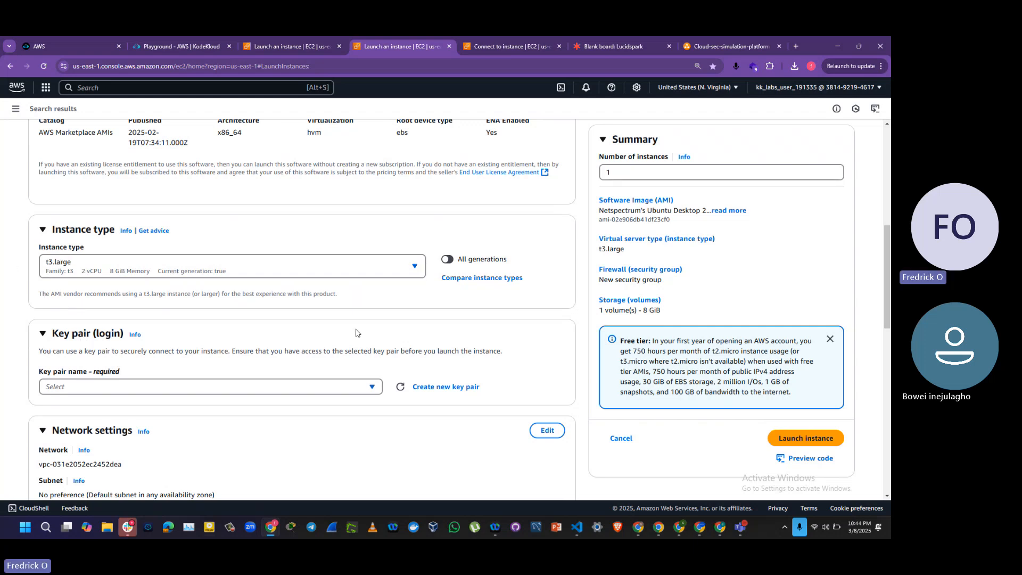
scroll(888, 281, "down", 2)
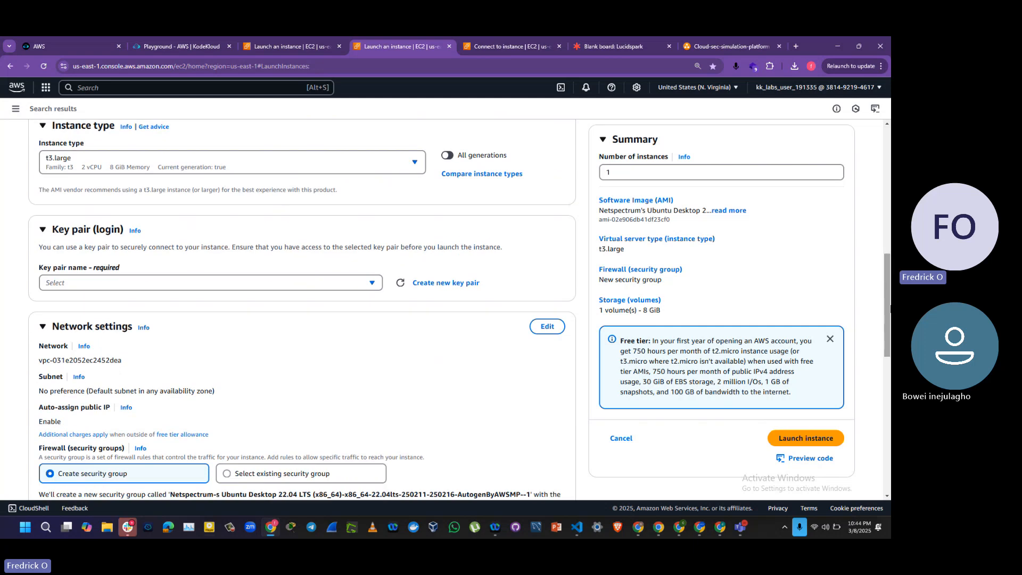
left_click(255, 285)
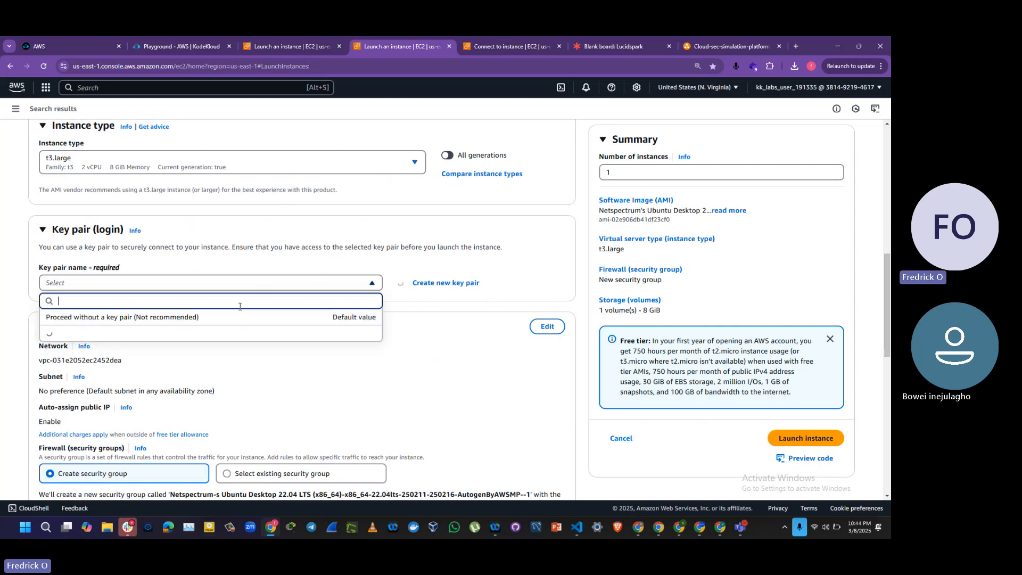
left_click(224, 335)
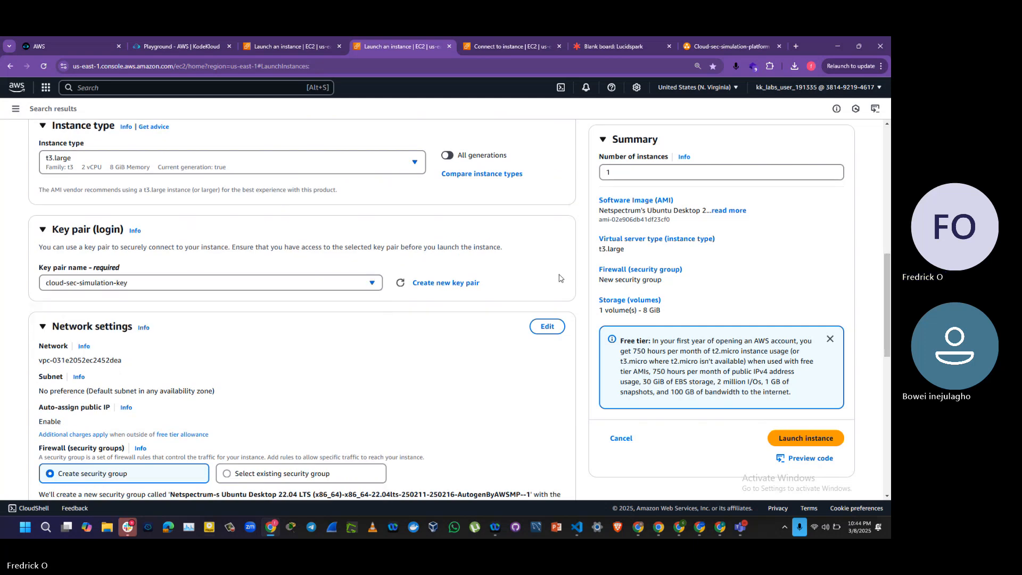
Step: Edit the network settings of Detection-PC to place it in cloud-sec-simulation-vpc
scroll(888, 298, "down", 1)
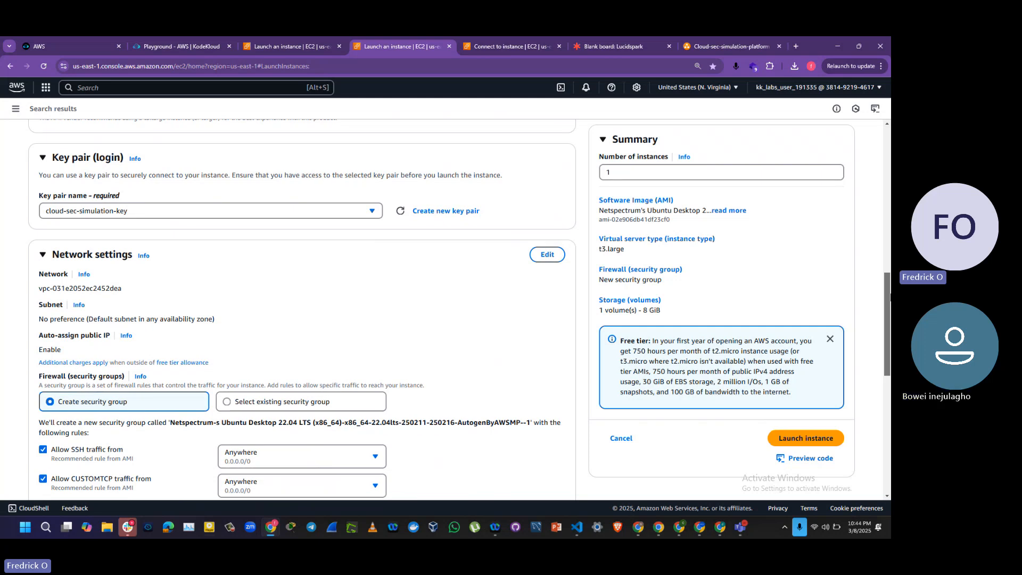
left_click_drag(889, 298, 889, 315)
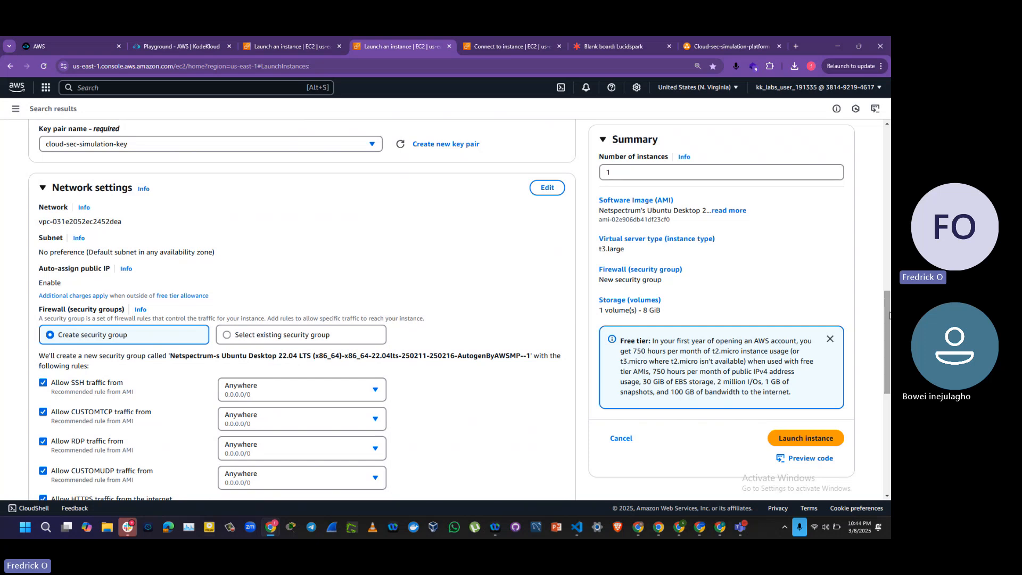
left_click(547, 188)
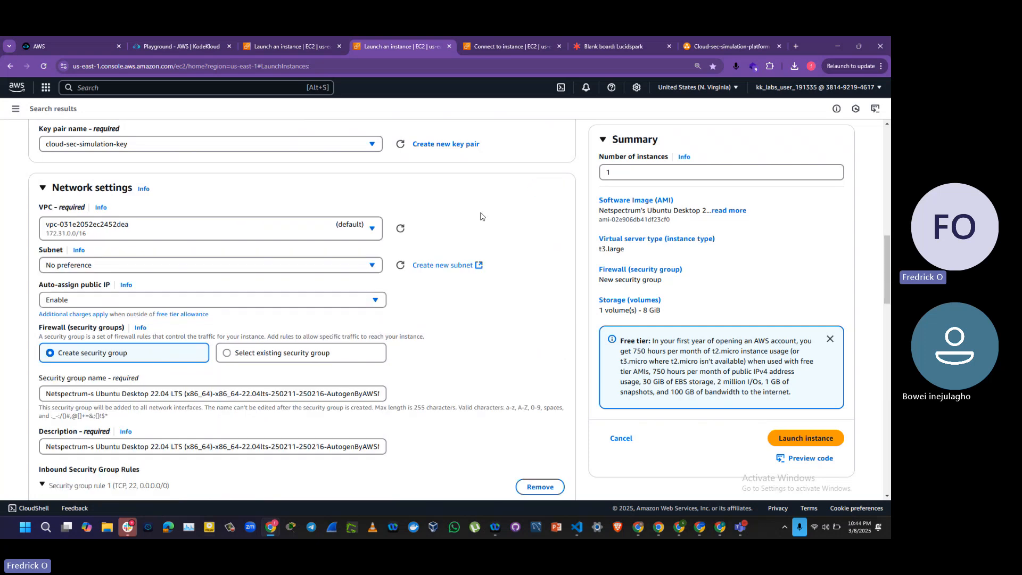
left_click(257, 234)
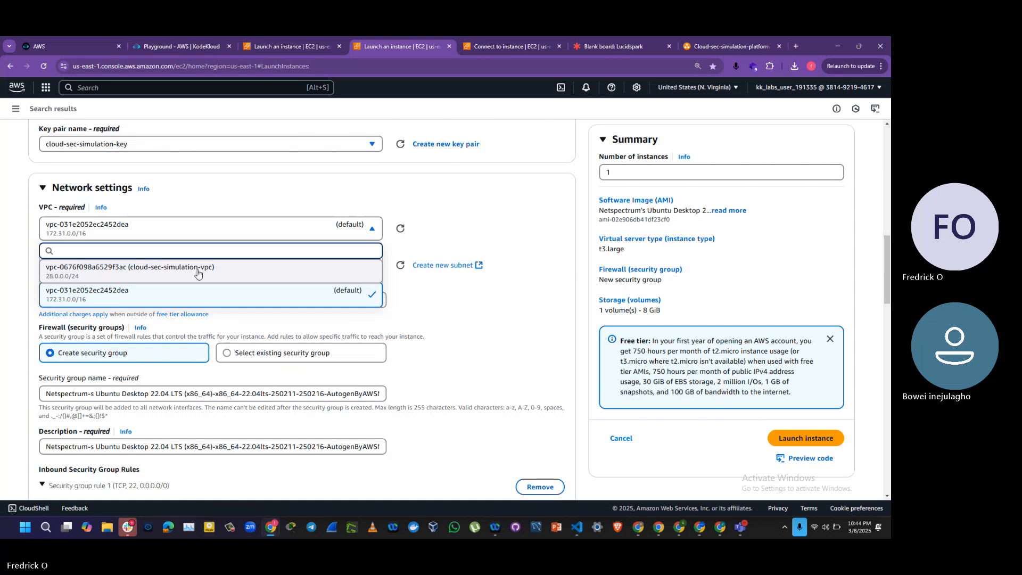
left_click(197, 273)
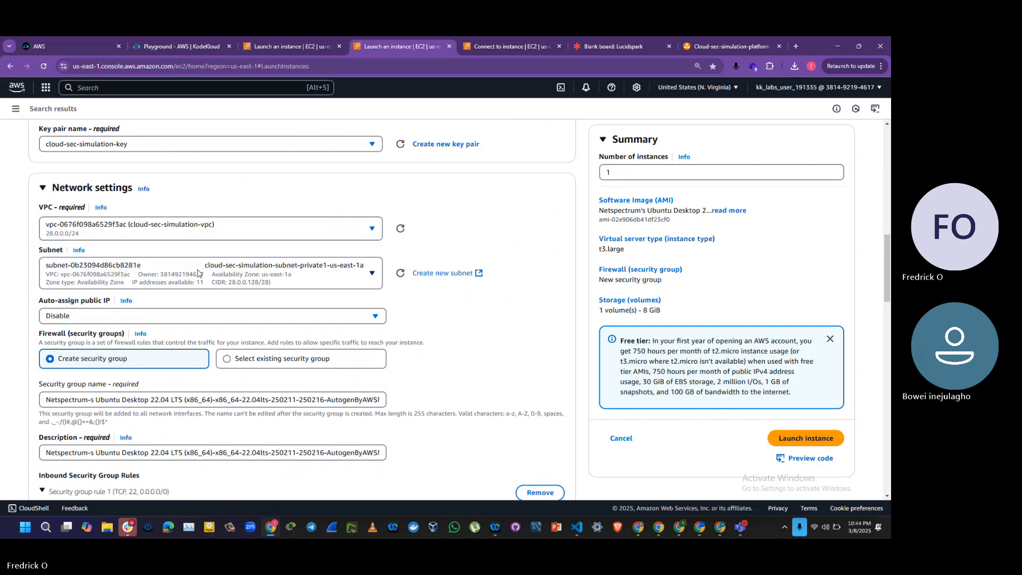
Step: Set the subnet to cloud-sec-simulation-subnet-public1-us-east-1a and enable auto-assignment of a public IP
left_click(334, 276)
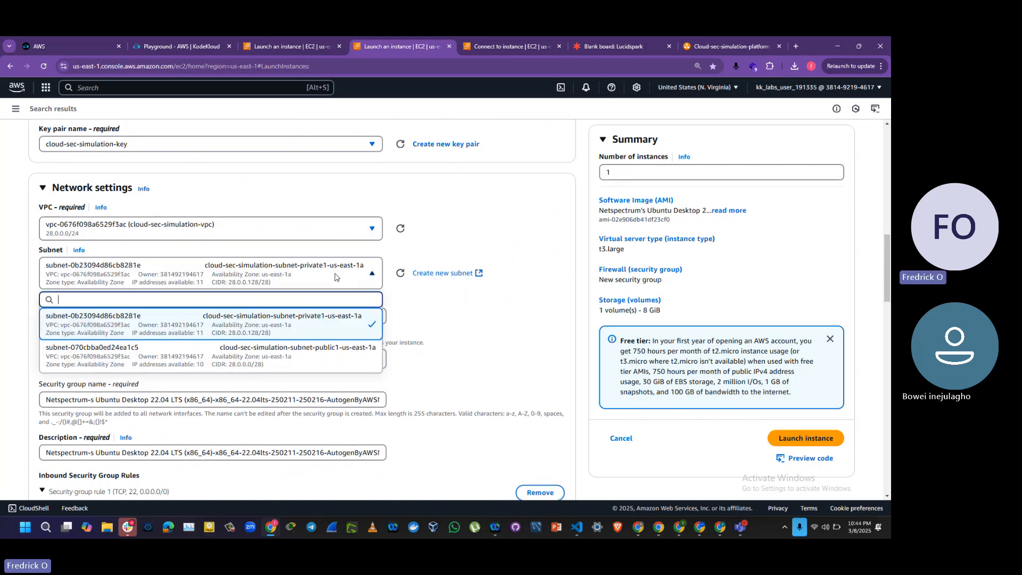
left_click(312, 361)
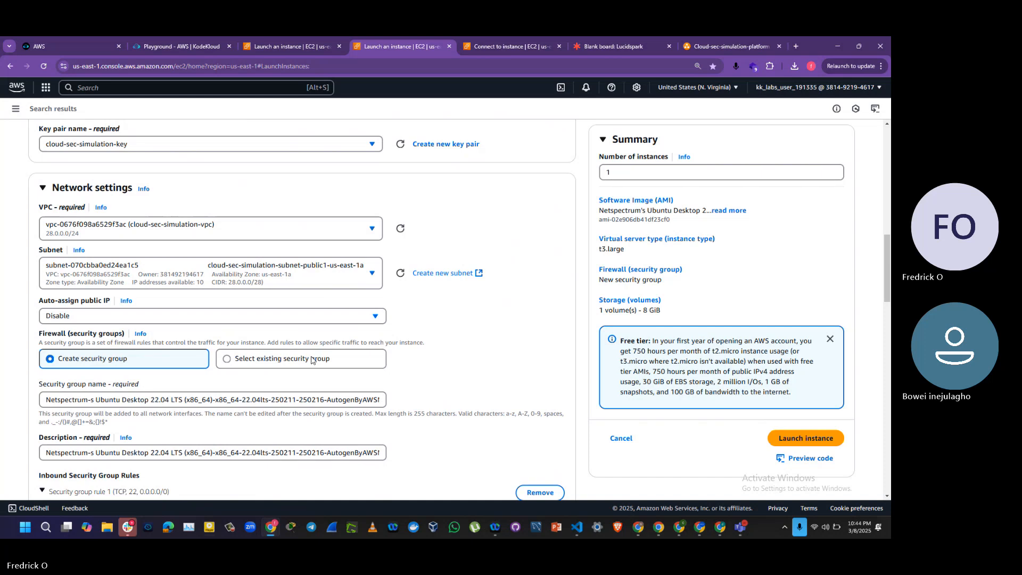
left_click(335, 317)
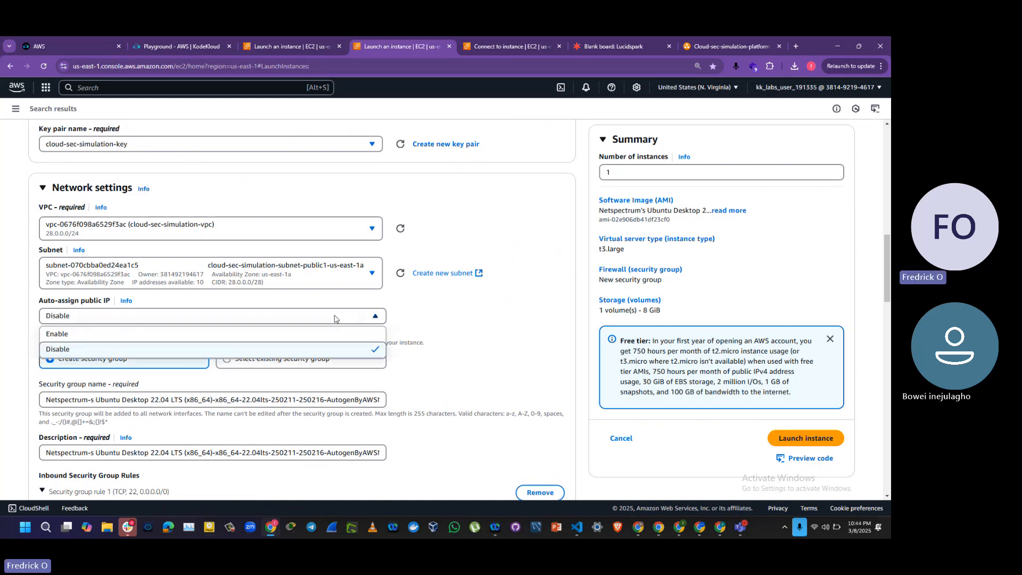
left_click(281, 334)
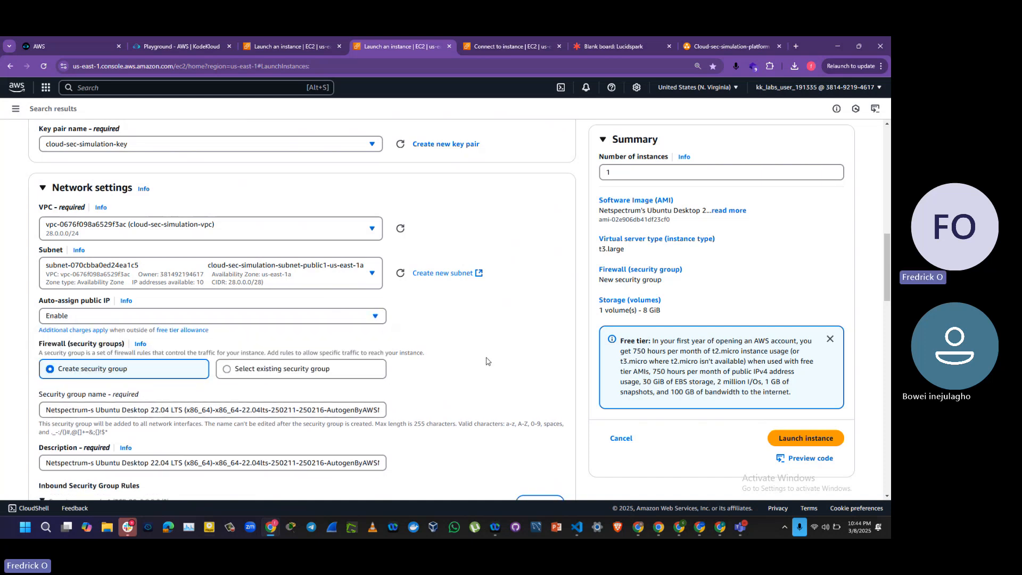
Step: Add an inbound security group rule to Detection-PC allowing All ICMP - IPv4 traffic from Anywhere
left_click_drag(884, 264, 890, 309)
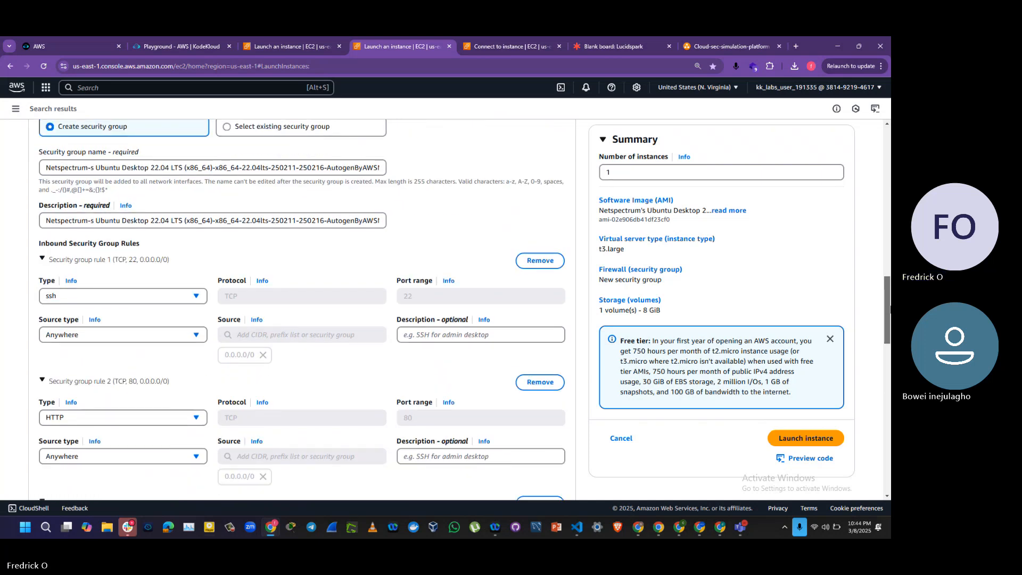
left_click_drag(890, 309, 890, 373)
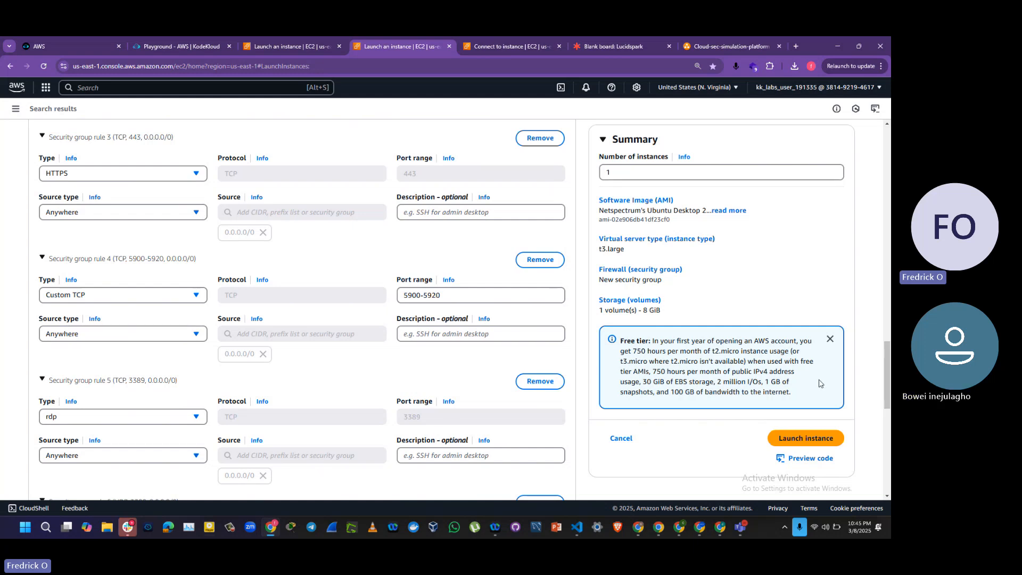
left_click_drag(890, 378, 890, 386)
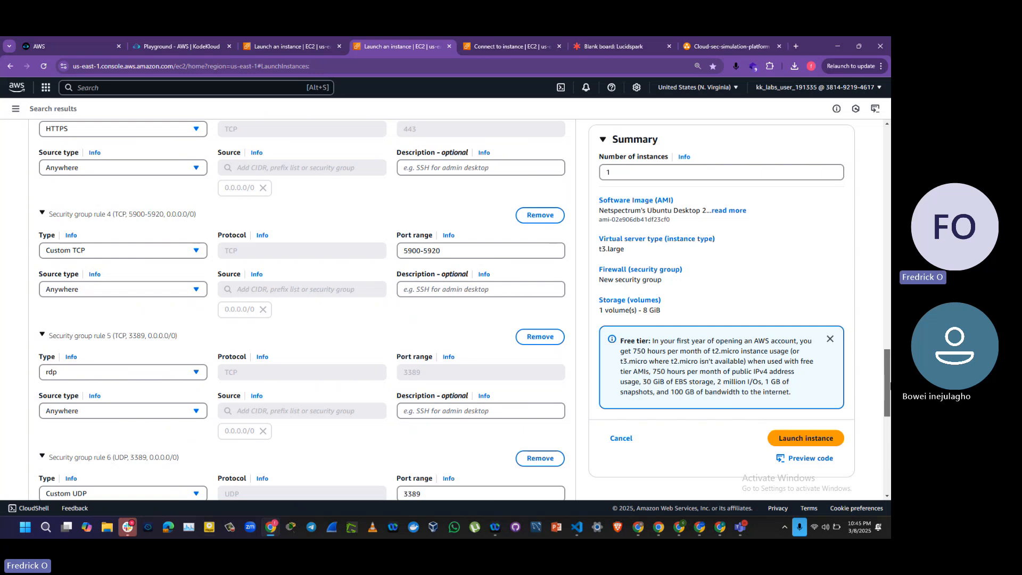
left_click_drag(887, 383, 889, 426)
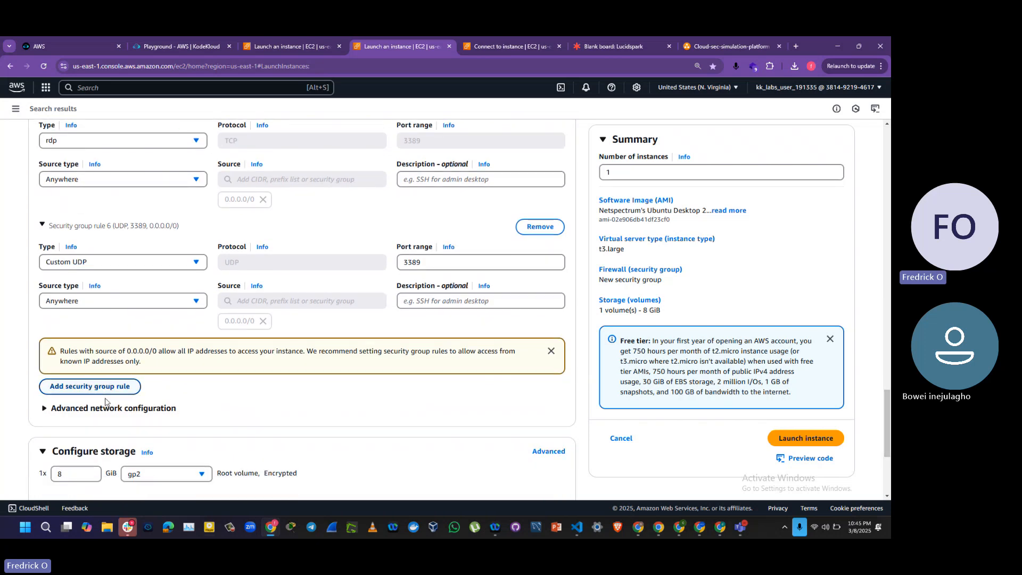
left_click(90, 386)
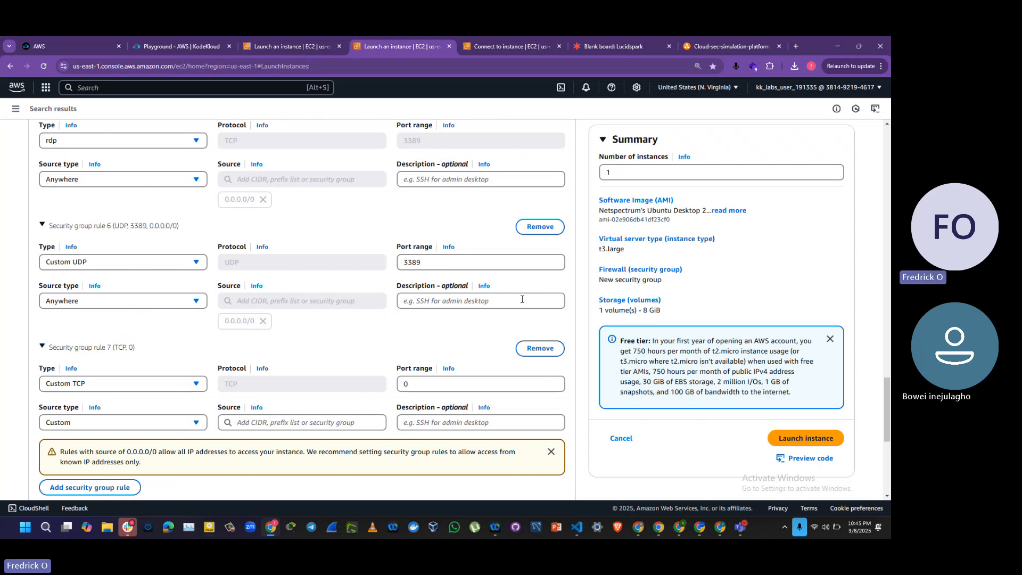
left_click_drag(886, 409, 889, 430)
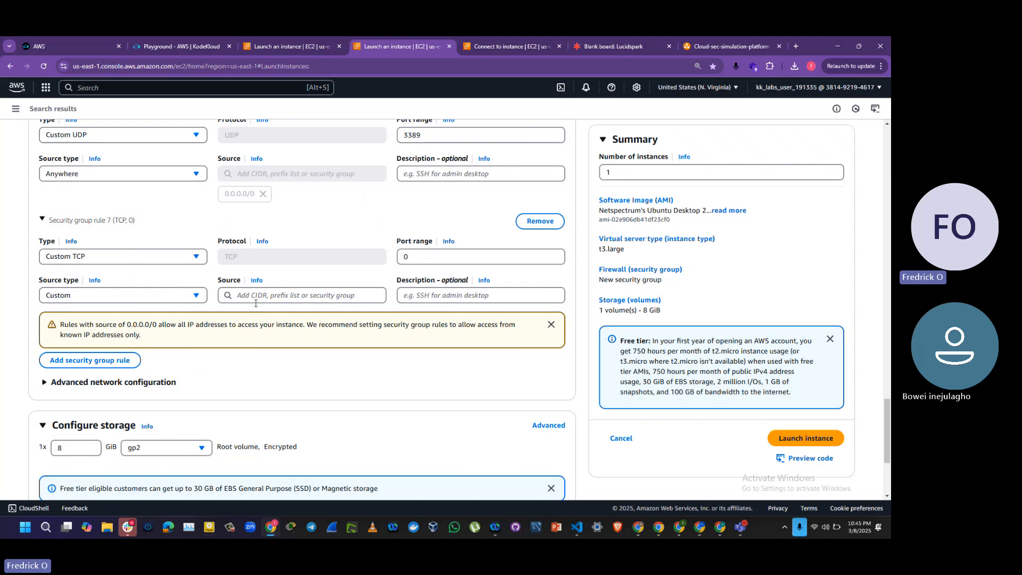
left_click(165, 256)
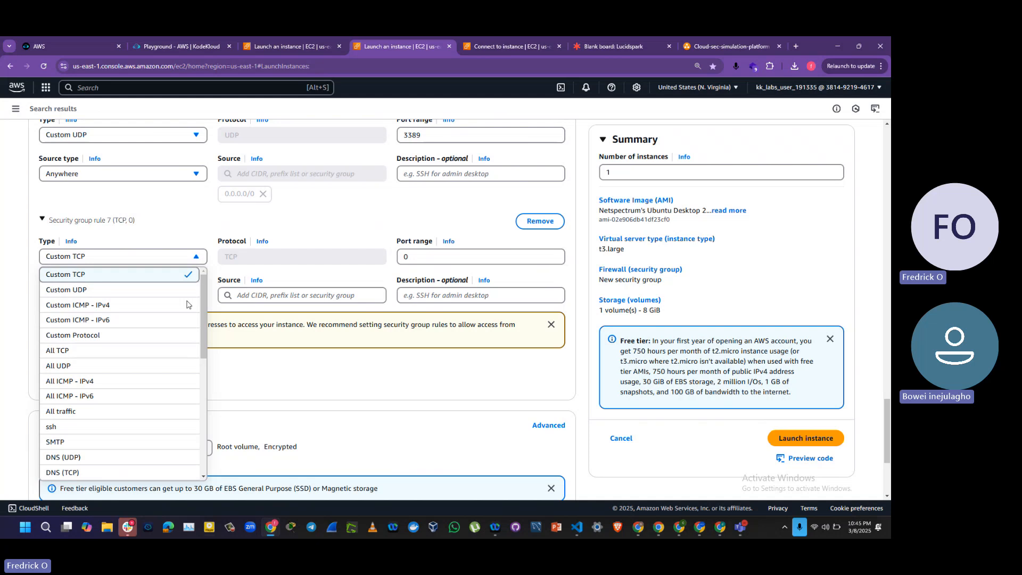
left_click(101, 381)
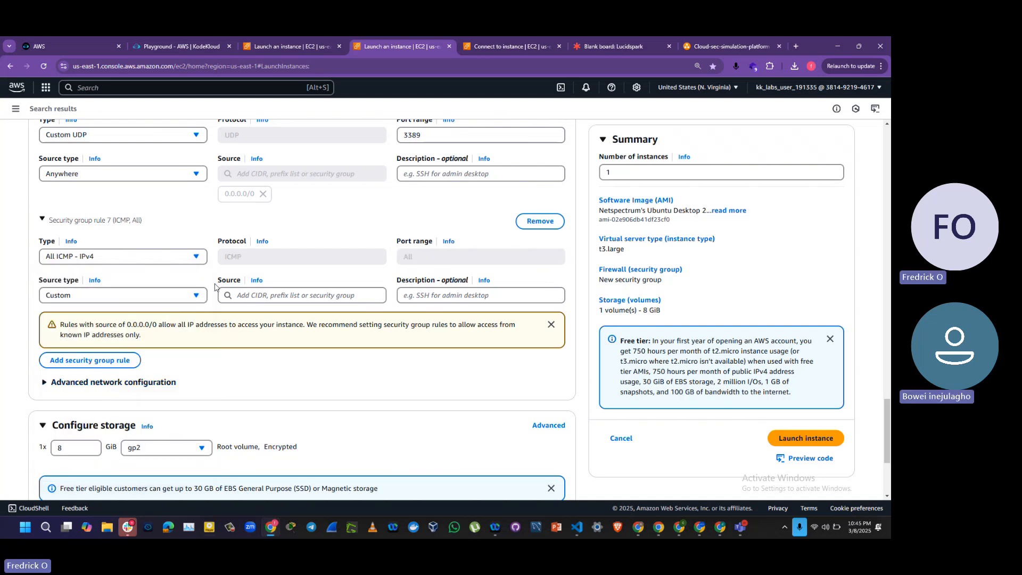
left_click(189, 297)
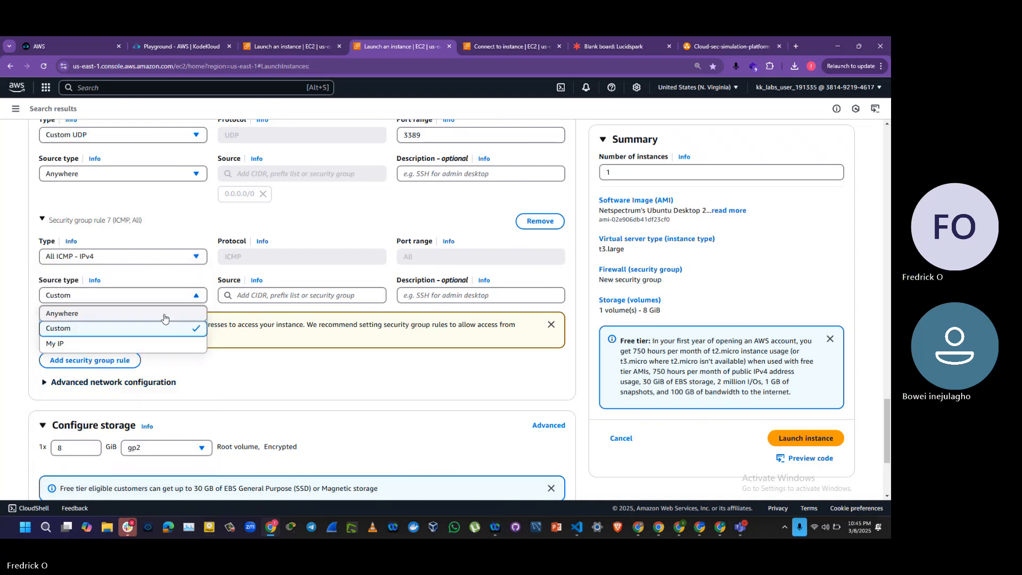
left_click(164, 314)
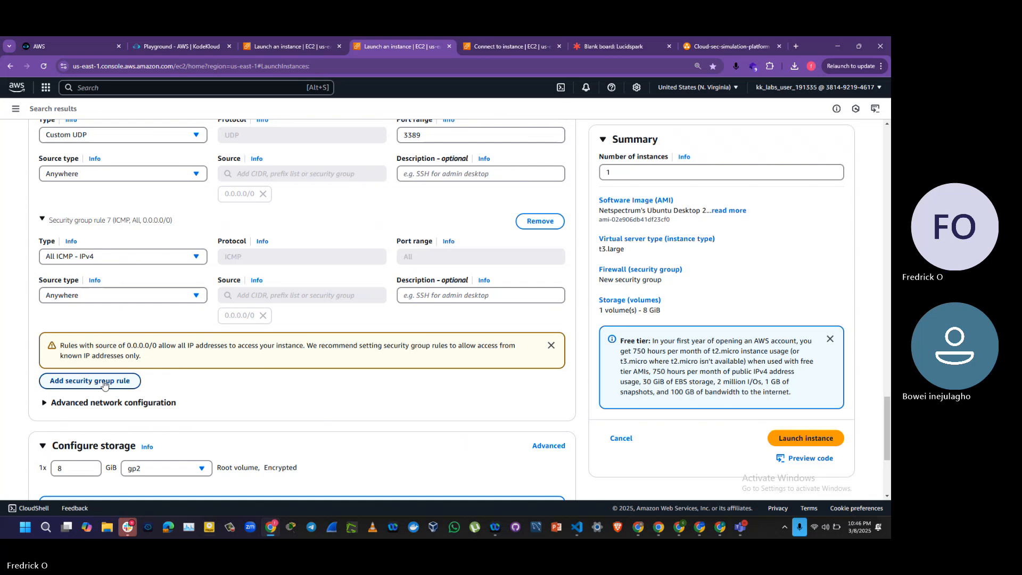
Step: Add another inbound rule for Custom TCP on port 9997 with Anywhere as the source type
left_click(104, 381)
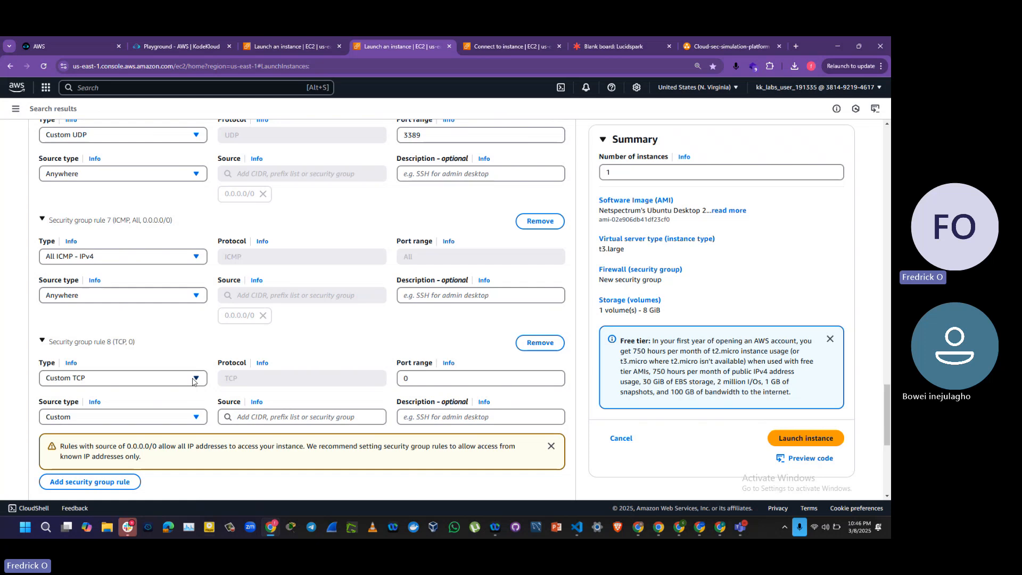
double_click(431, 375)
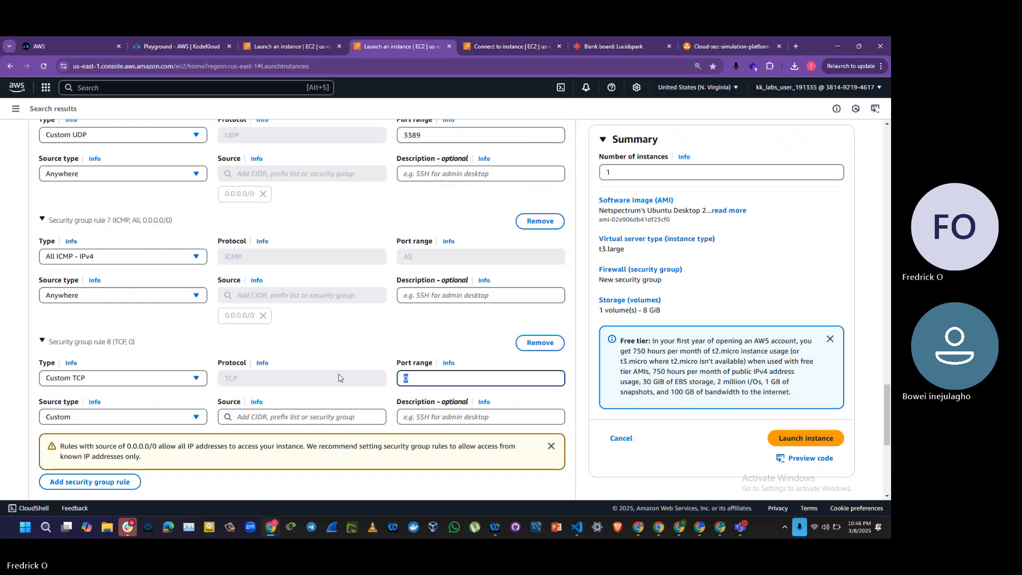
type("9997")
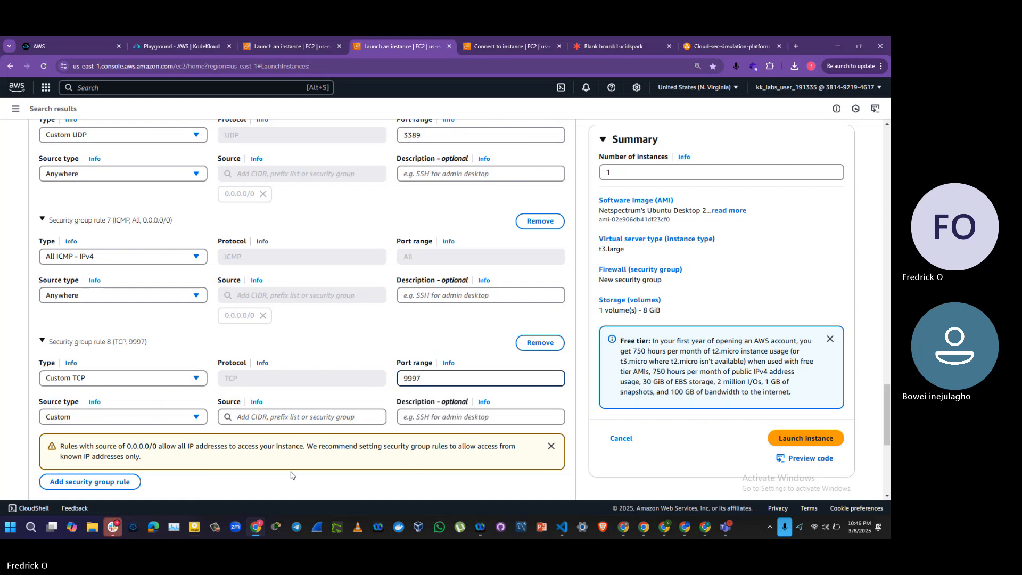
left_click(187, 420)
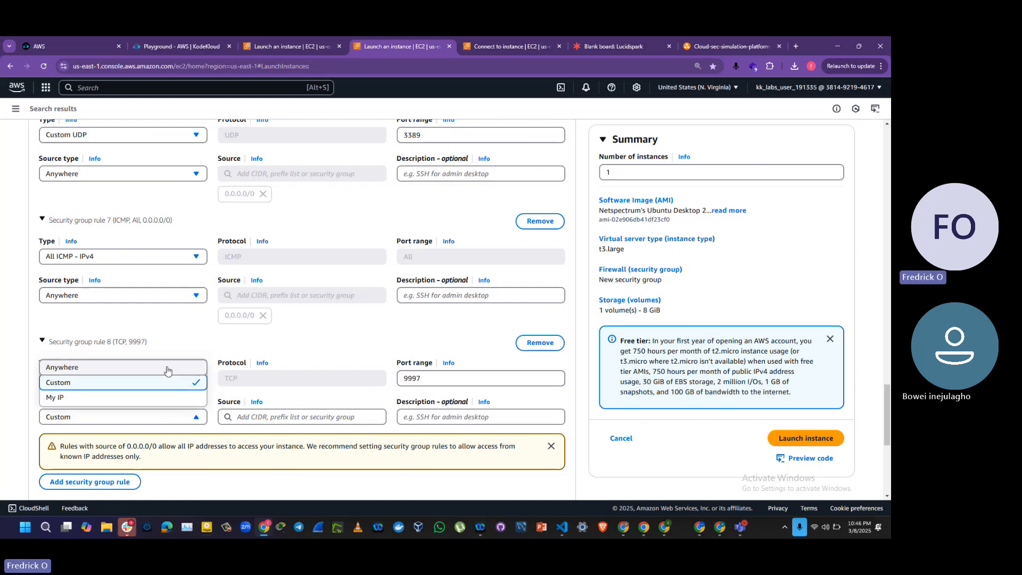
left_click(167, 367)
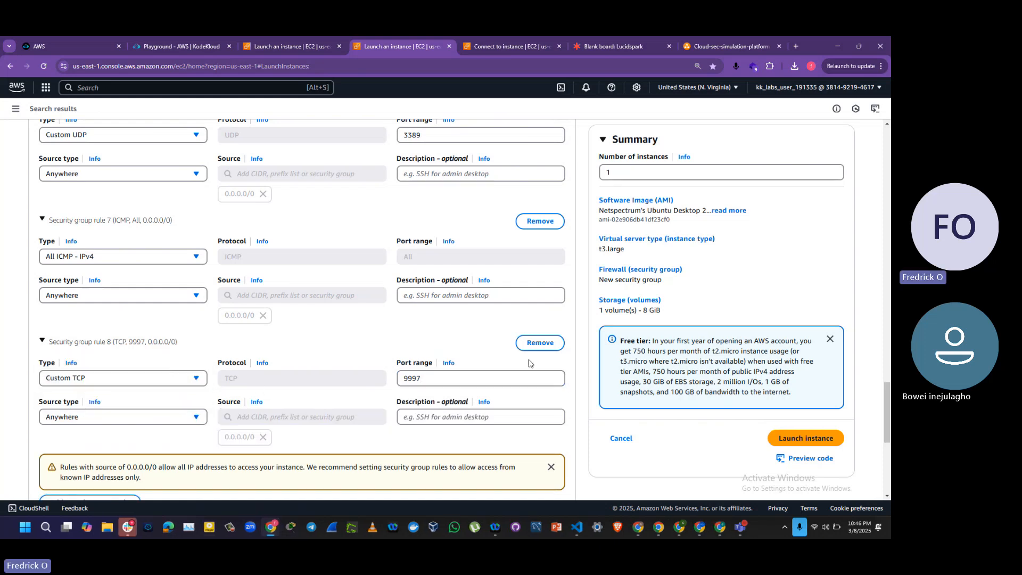
Step: Review all inbound security group rules and the storage configuration of Detection-PC before launching it
left_click_drag(888, 404, 889, 452)
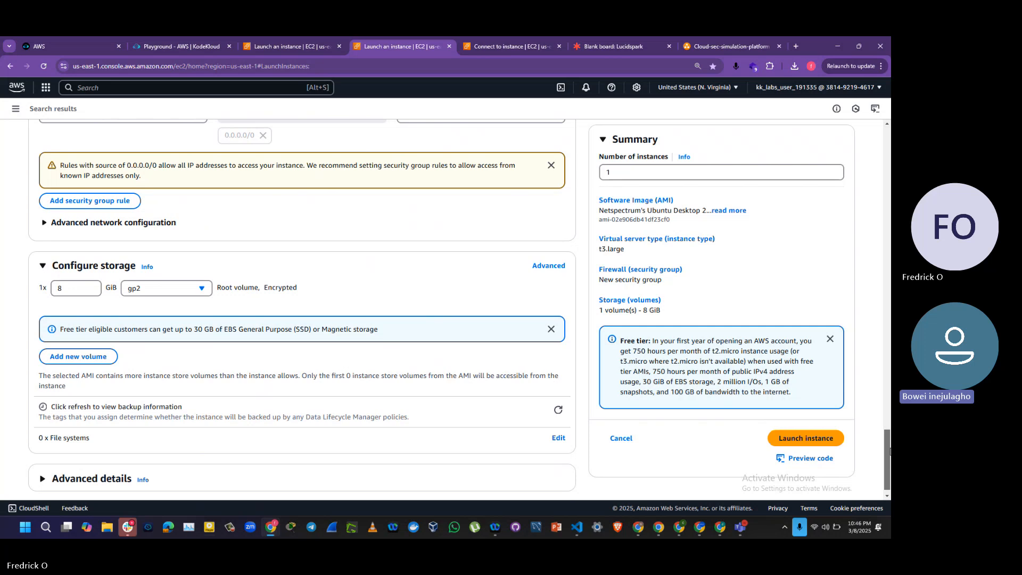
left_click_drag(889, 451, 889, 312)
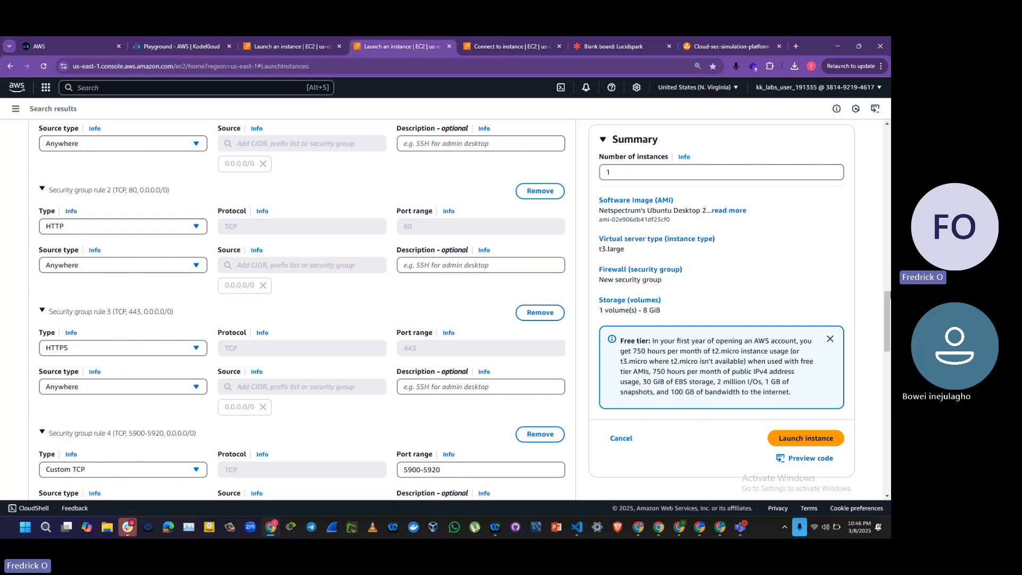
scroll(889, 290, "up", 4)
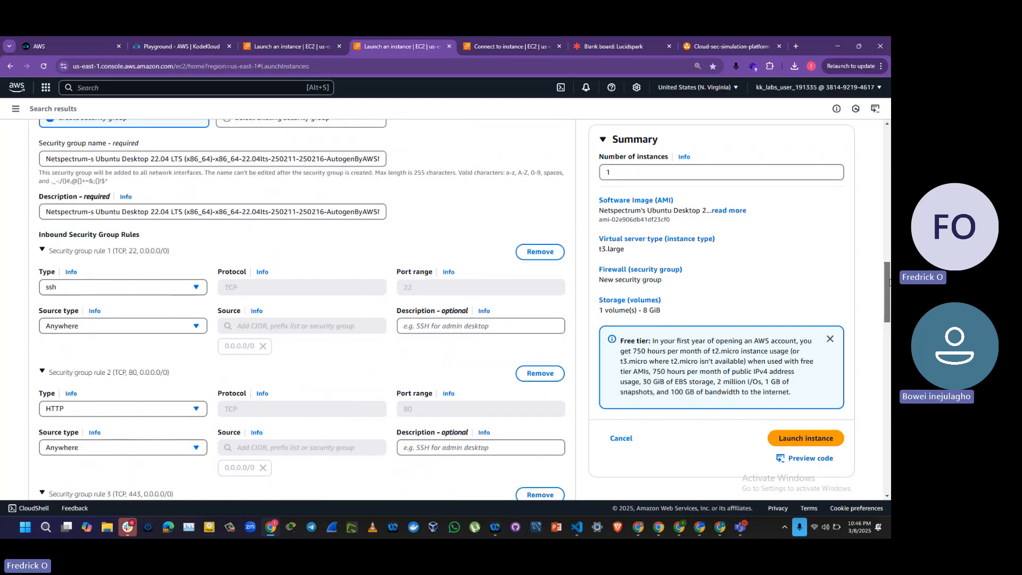
left_click_drag(889, 282, 889, 343)
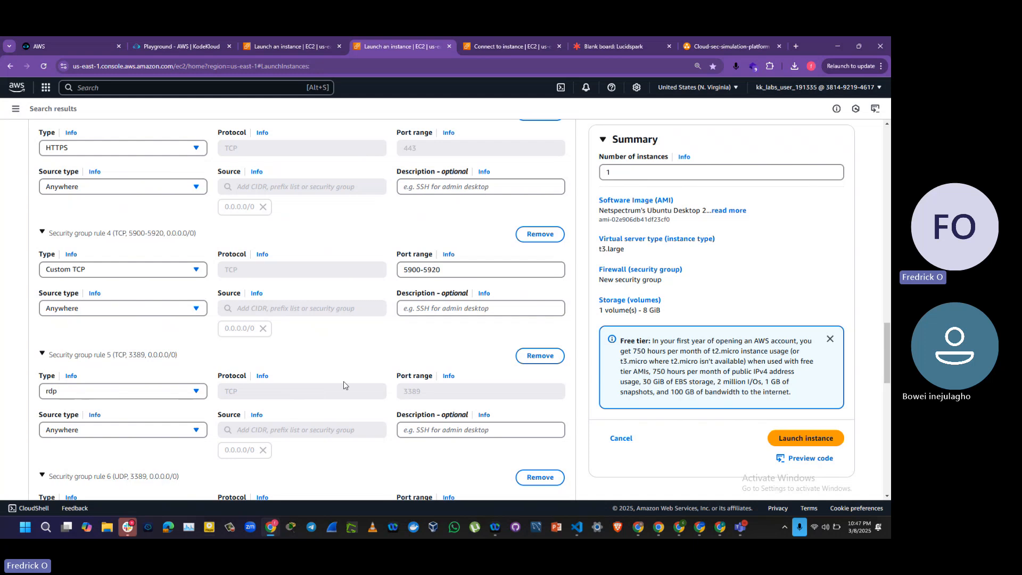
left_click_drag(889, 349, 889, 378)
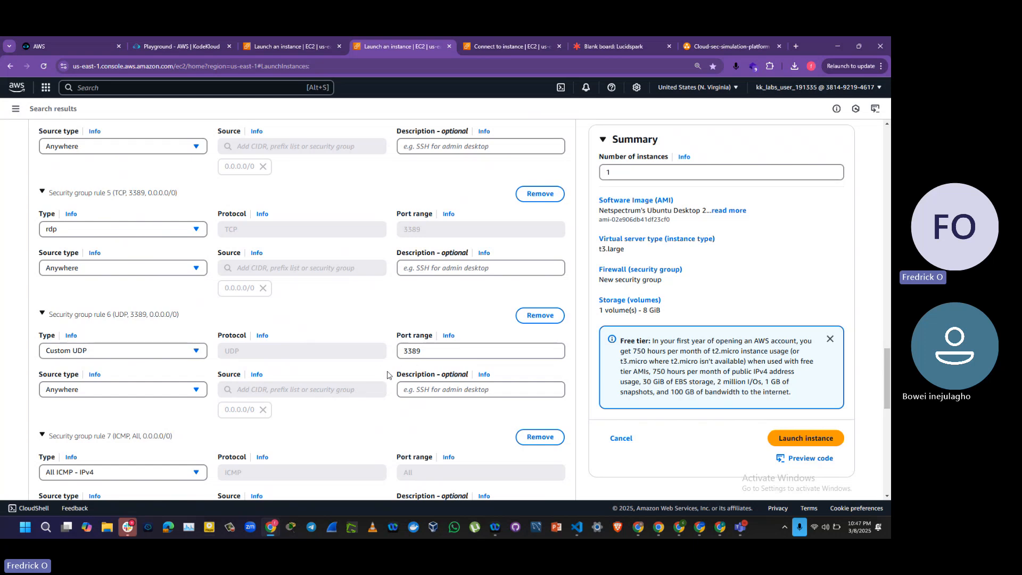
scroll(887, 362, "down", 4)
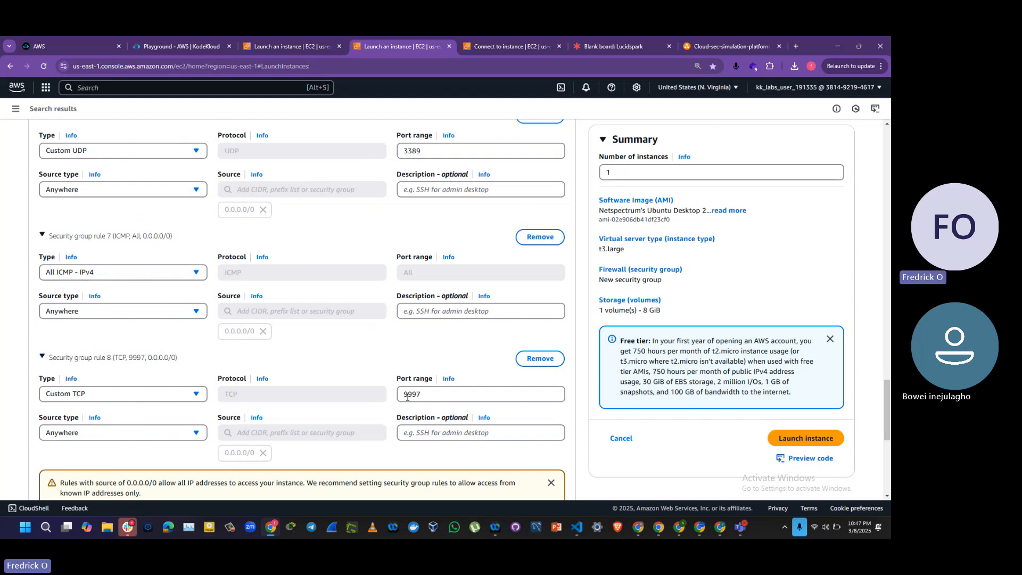
scroll(887, 432, "down", 3)
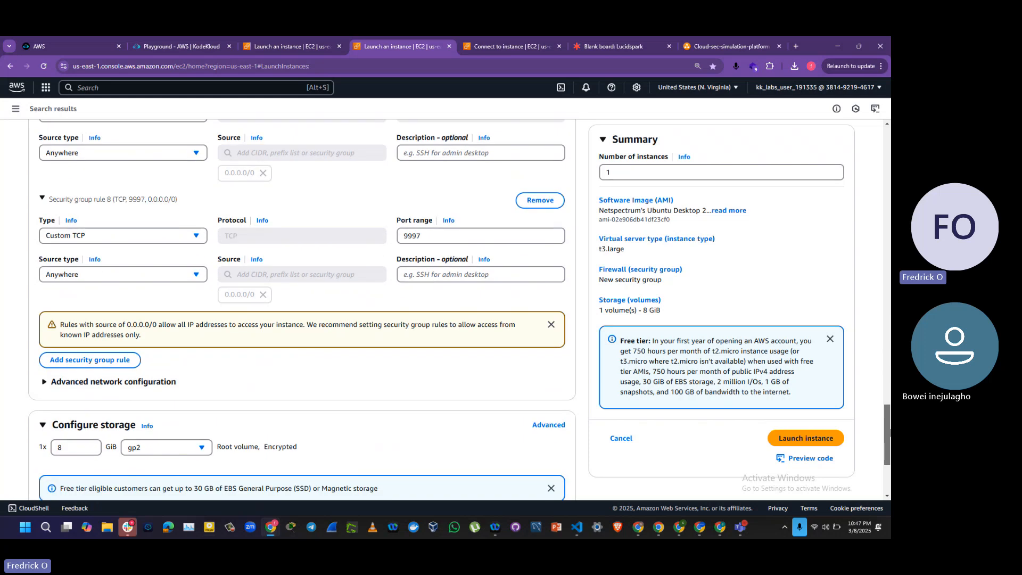
left_click_drag(888, 432, 888, 490)
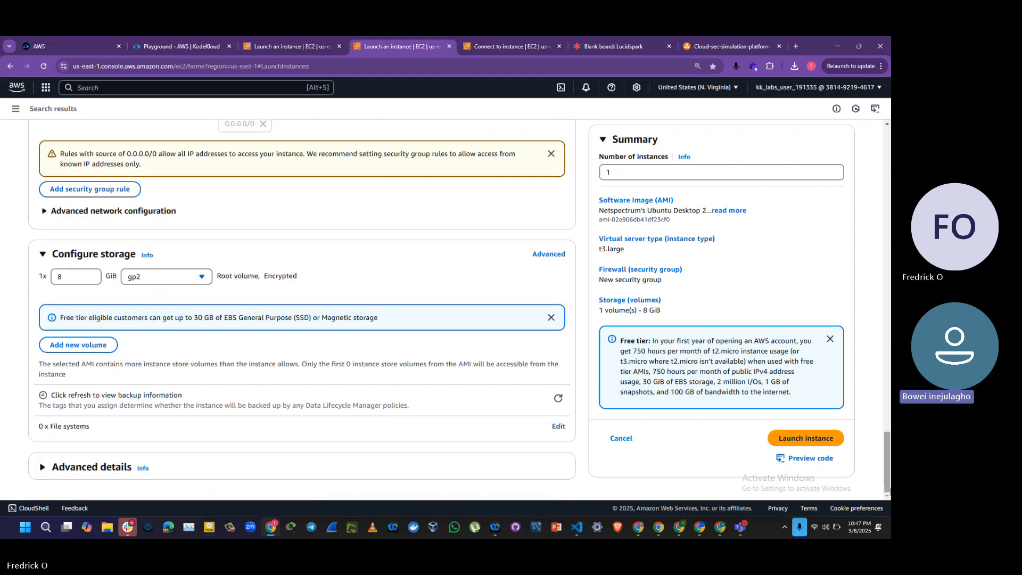
left_click_drag(888, 490, 883, 396)
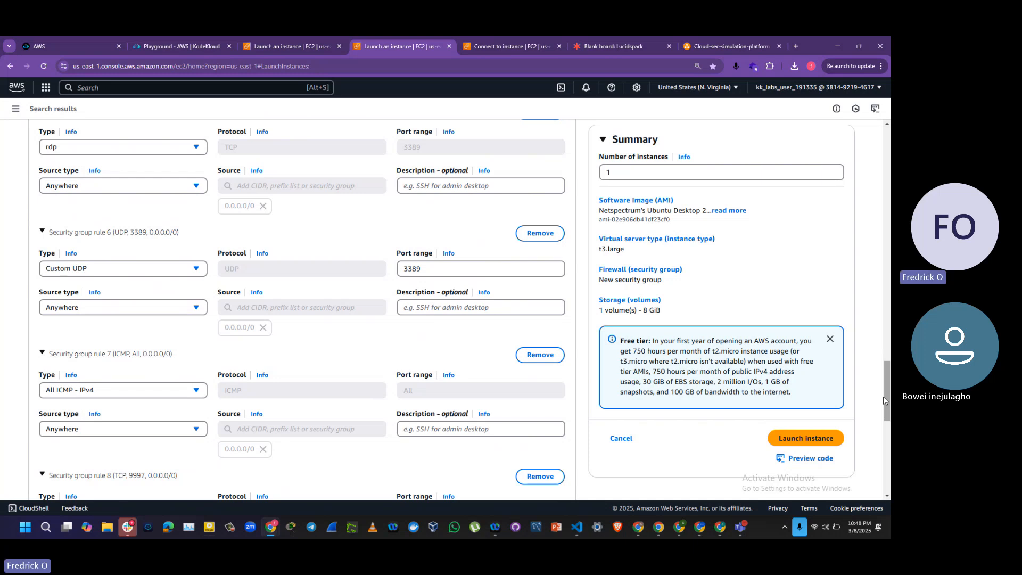
Step: Try to launch the Detection-PC instance with the configured network, security rules and storage
right_click(890, 427)
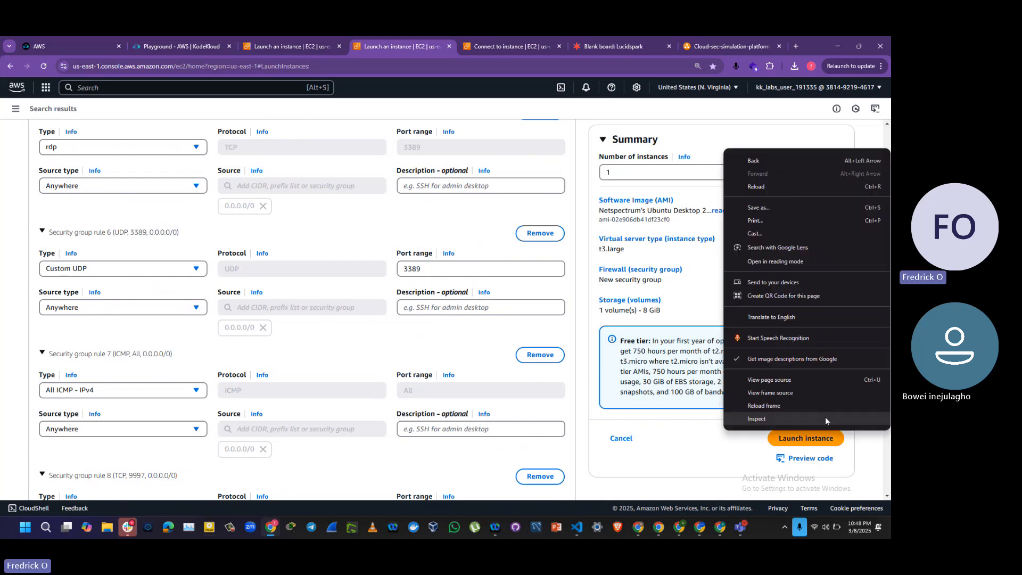
left_click(745, 450)
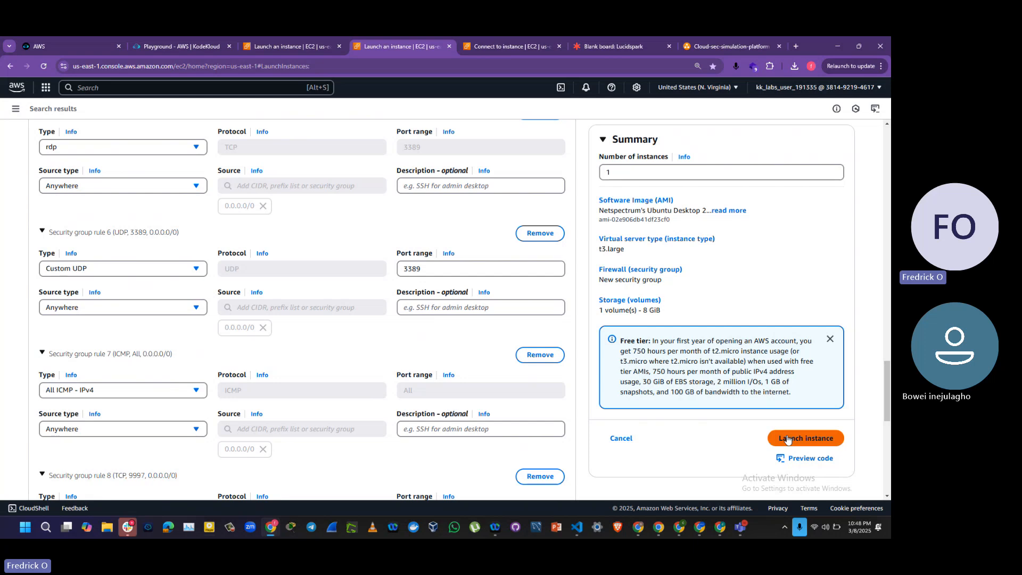
left_click(787, 439)
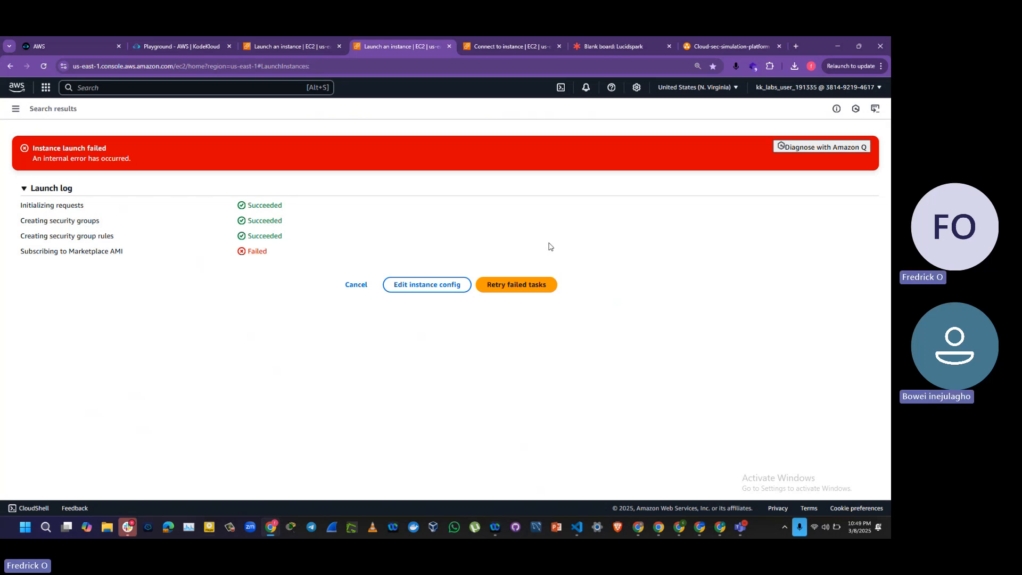
Step: Switch to the Cloud-sec-simulation-platform diagram in diagrams.net and examine the planned PCs and their operating systems
right_click(697, 45)
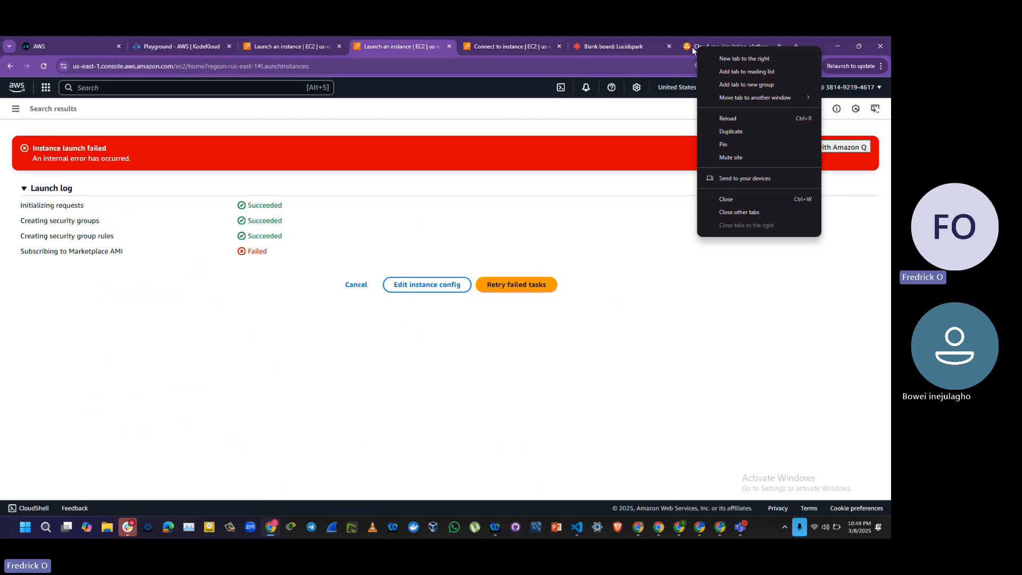
left_click(692, 46)
left_click(692, 47)
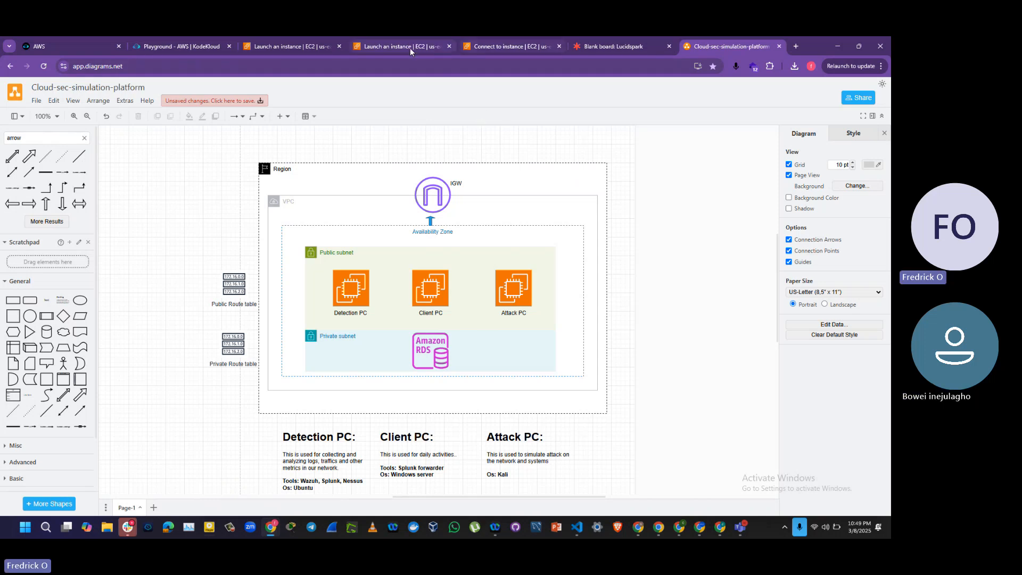
Step: Return to the AWS EC2 console, open the list of instances and refresh it
left_click(385, 49)
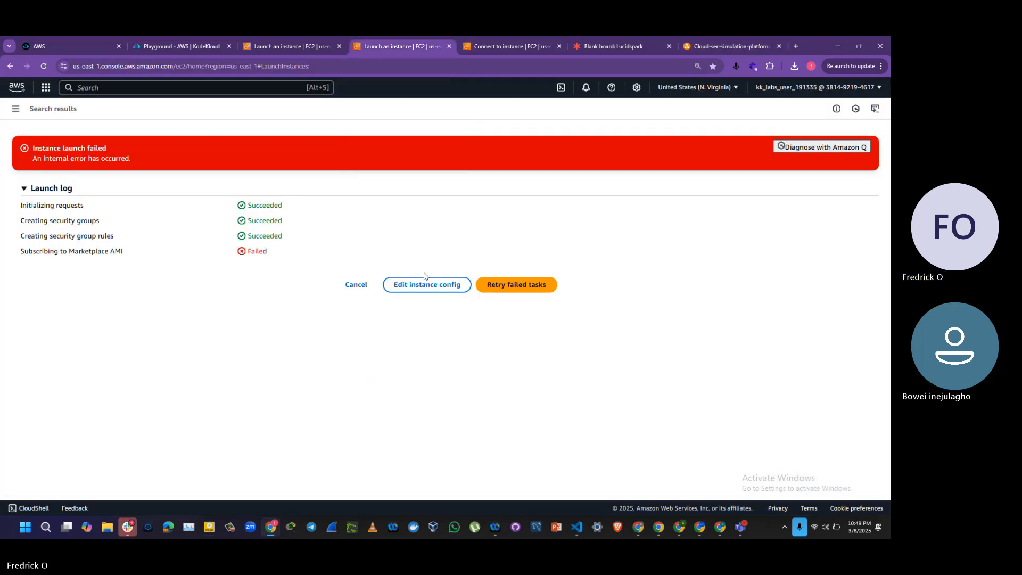
left_click(16, 109)
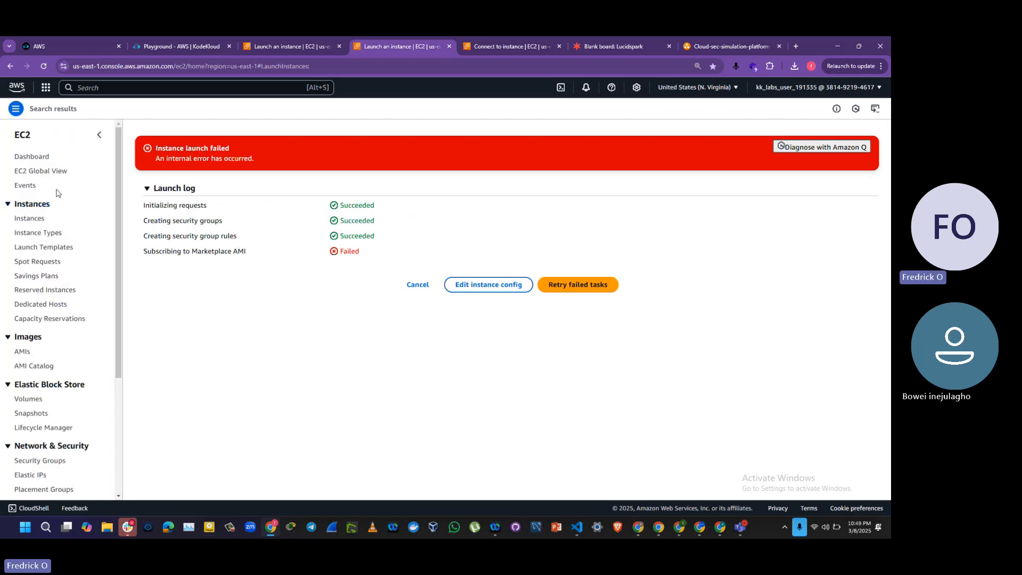
left_click(37, 222)
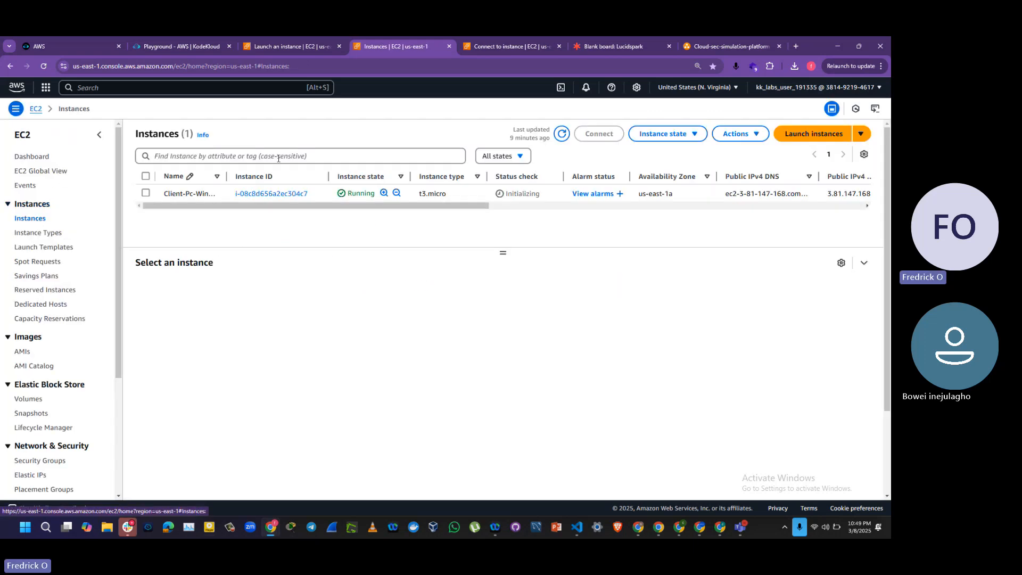
left_click(560, 136)
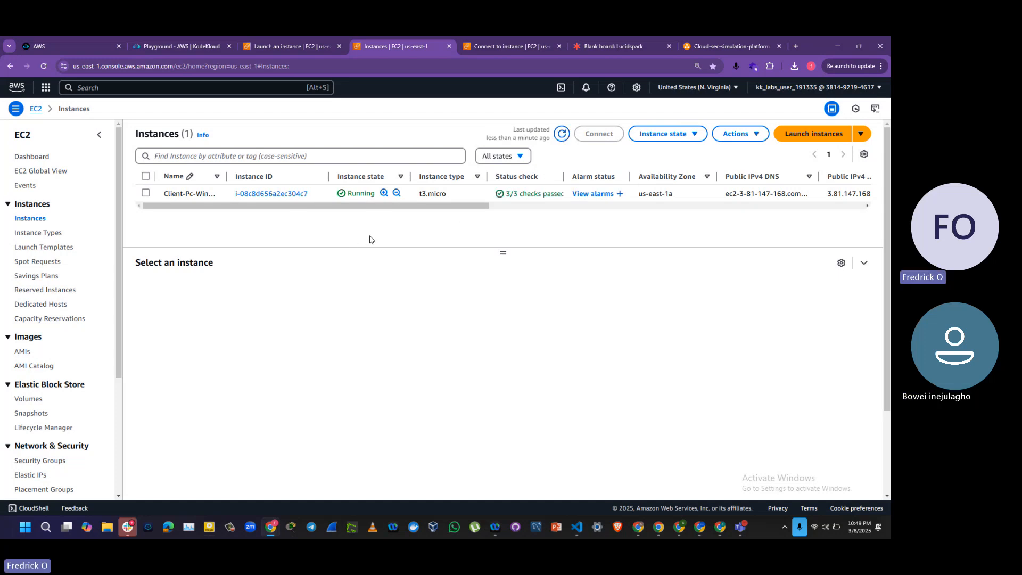
Step: Select the Client-Pc-Windows-Server instance and open its connection options
left_click(144, 195)
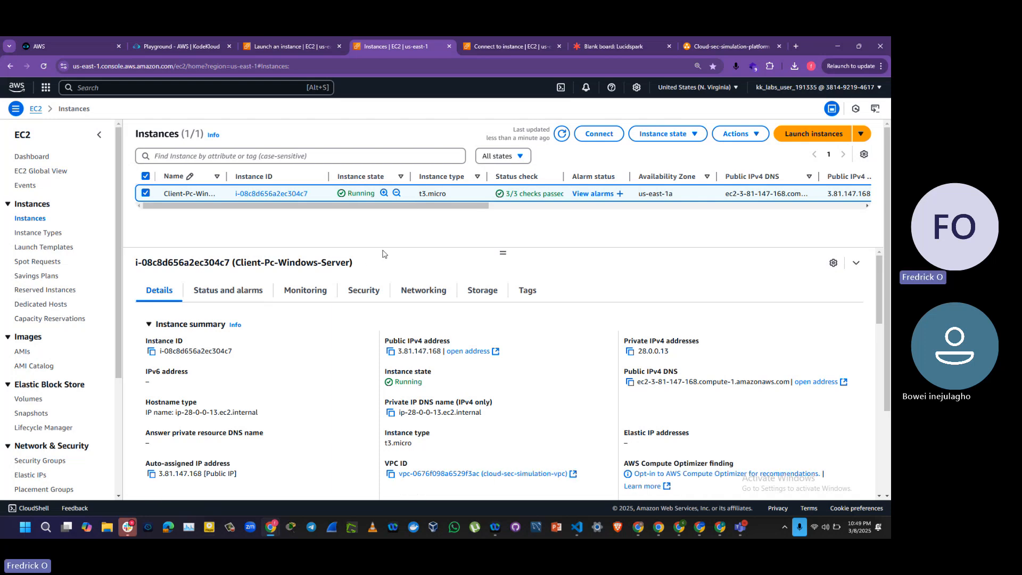
right_click(593, 133)
left_click(593, 133)
left_click(587, 136)
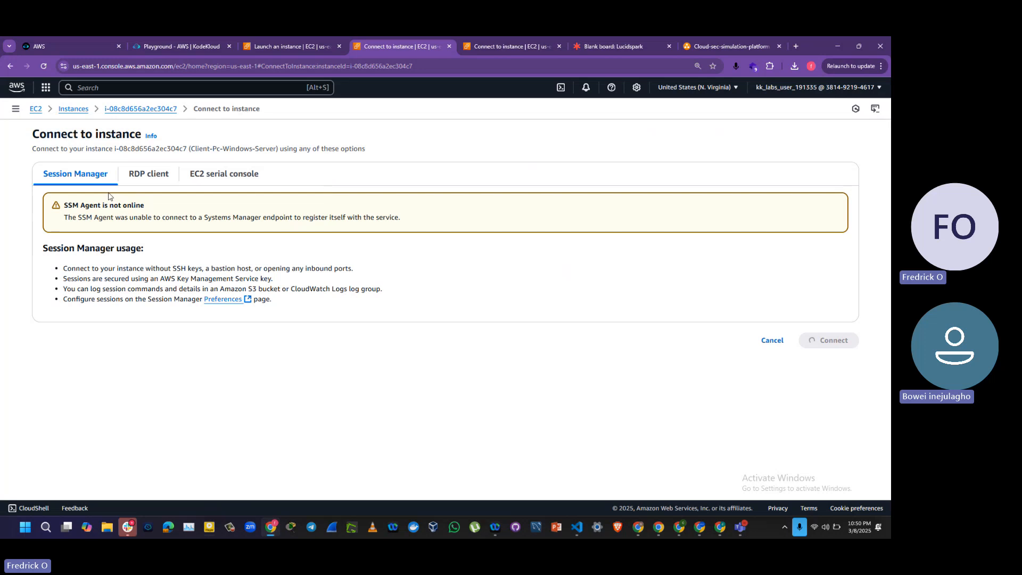
Step: Show the RDP client connection options for the instance and open the Windows Remote Desktop Connection app
left_click(144, 178)
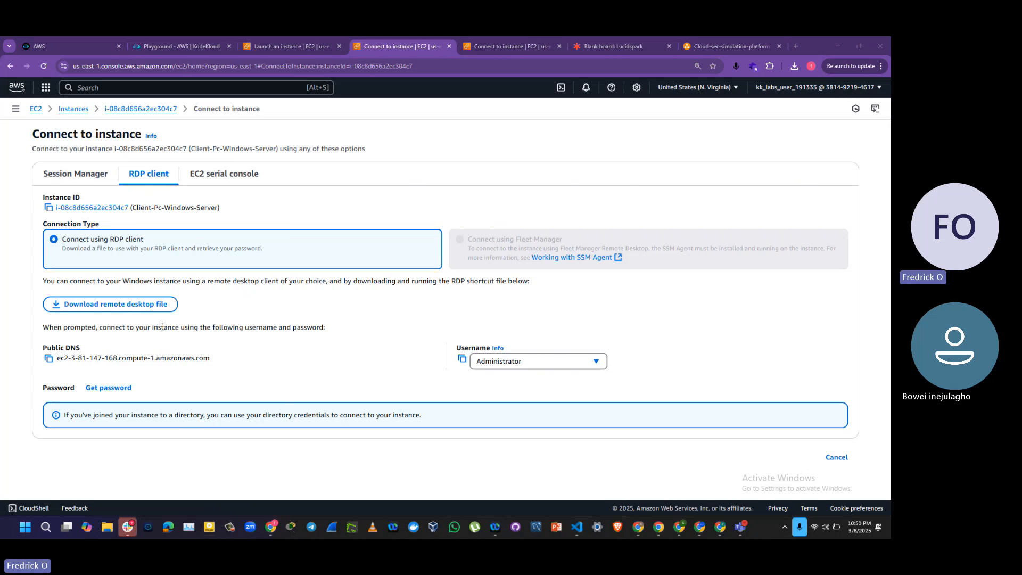
key("super")
type("rd")
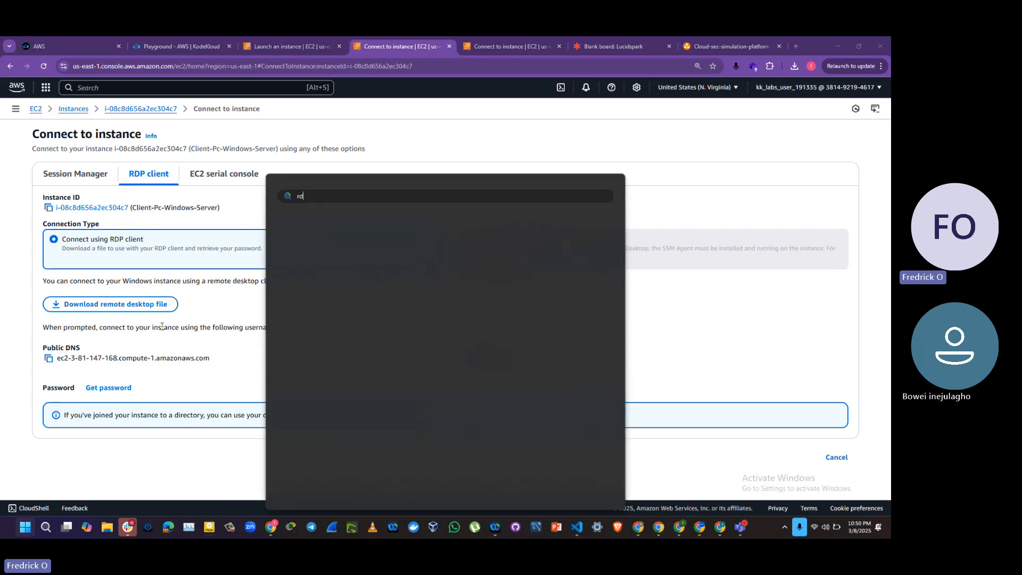
type("p")
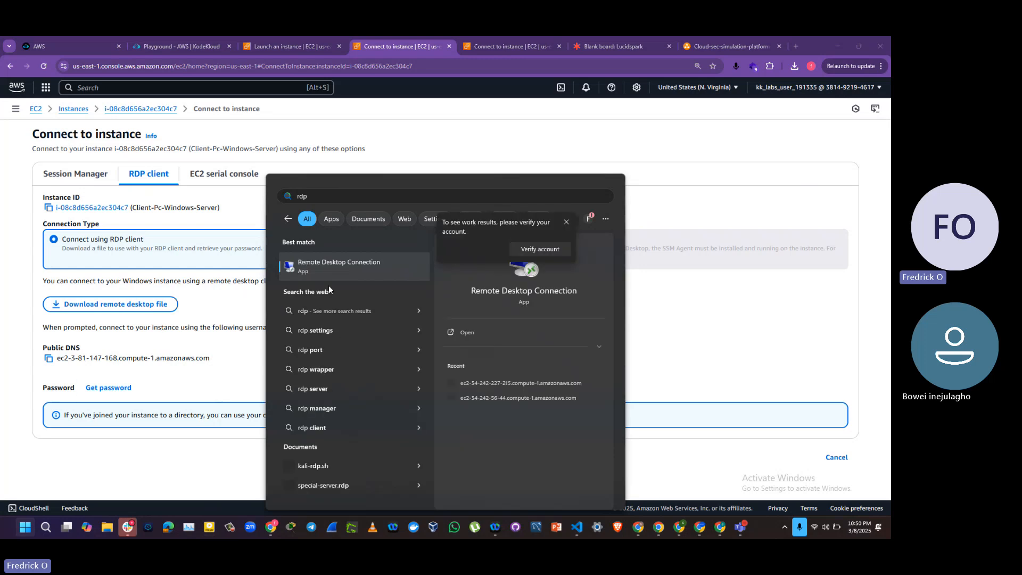
left_click(354, 268)
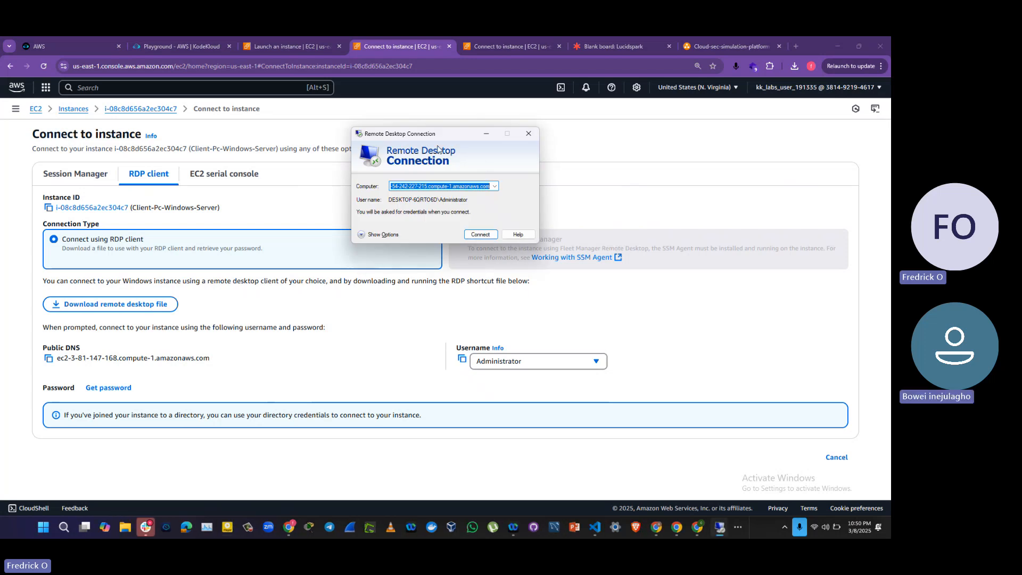
left_click_drag(436, 137, 520, 236)
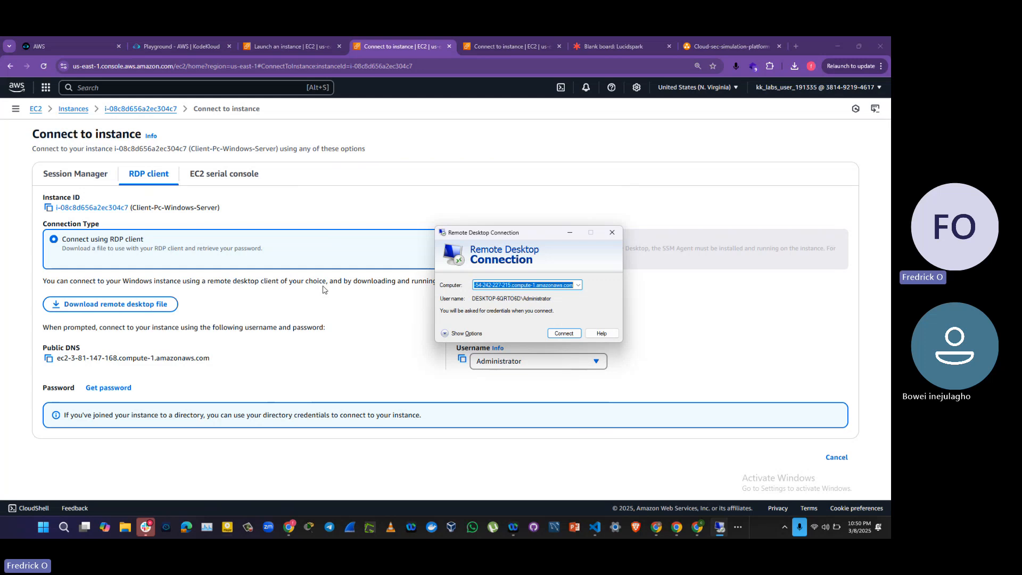
left_click(295, 302)
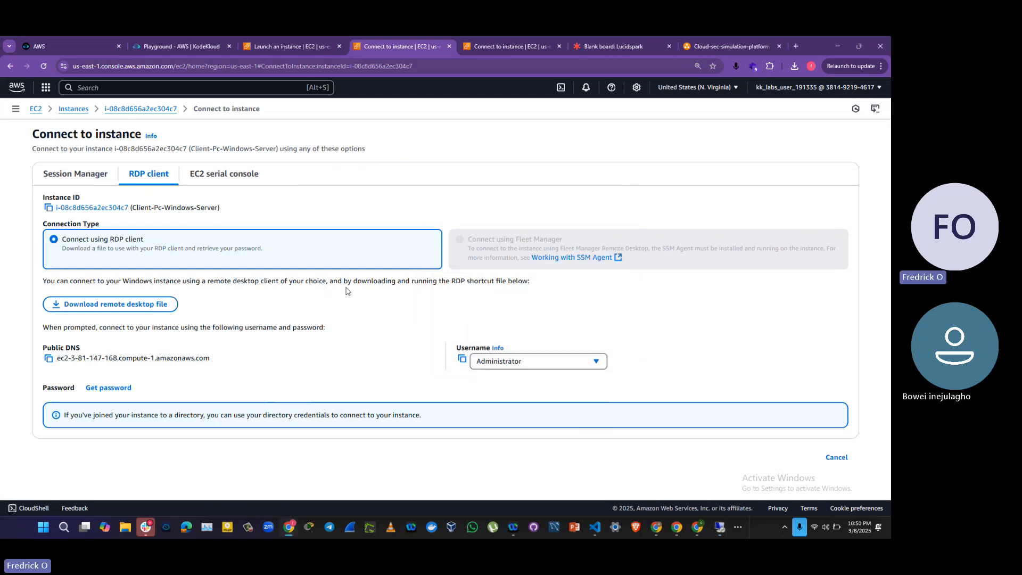
Step: Download the remote desktop file Client-Pc-Windows-Server.rdp, open it and accept the connection to reach the credentials prompt
left_click(130, 308)
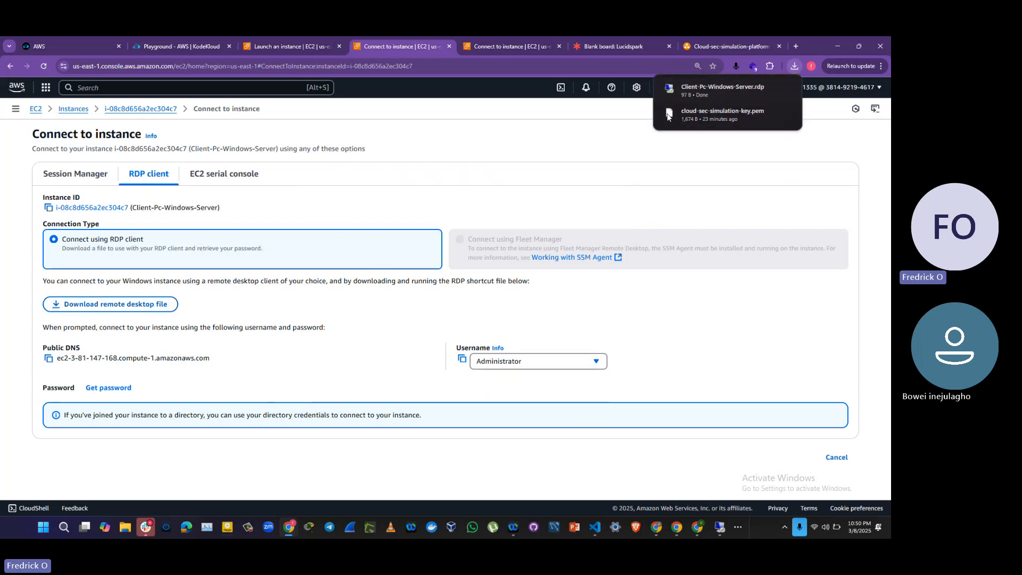
left_click(705, 91)
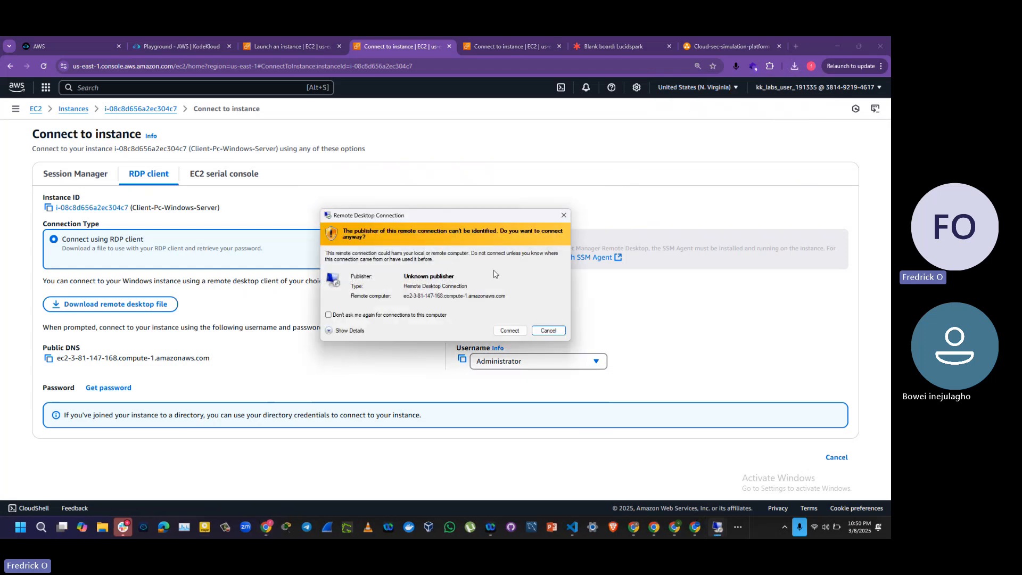
left_click(510, 331)
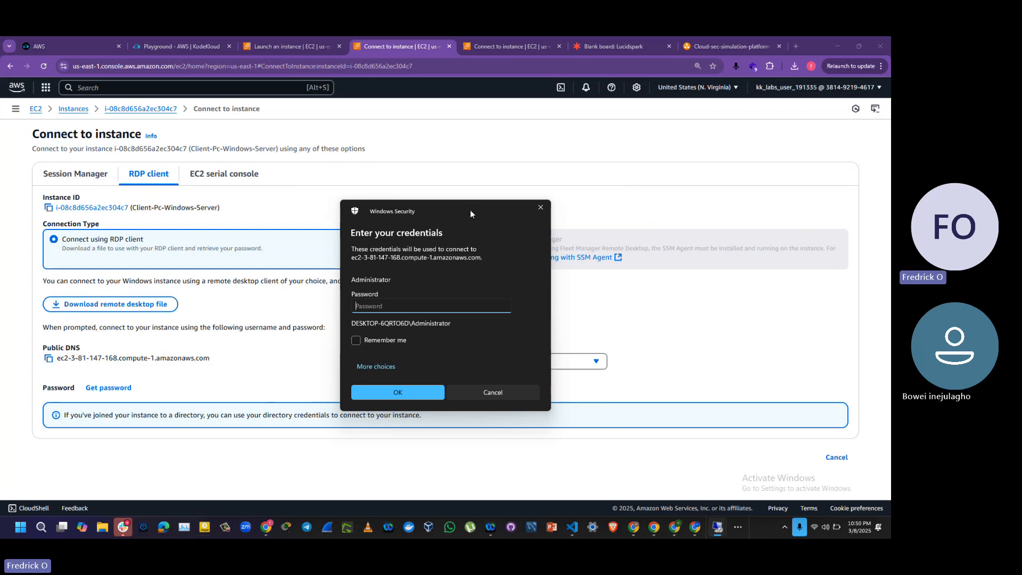
left_click_drag(471, 213, 650, 127)
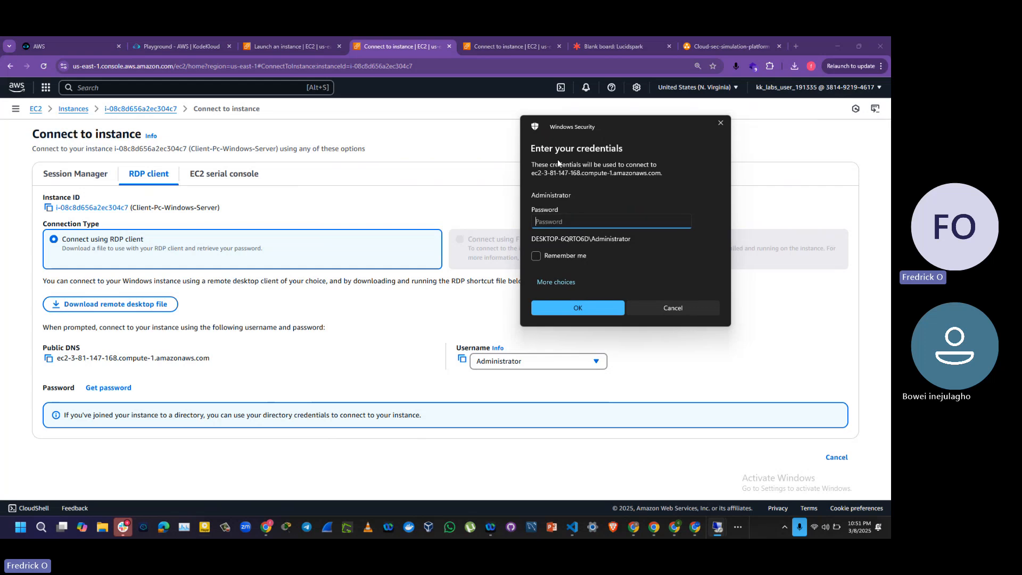
Step: Get the Windows administrator password by uploading cloud-sec-simulation-key.pem from Downloads as the private key and decrypting it
left_click(107, 388)
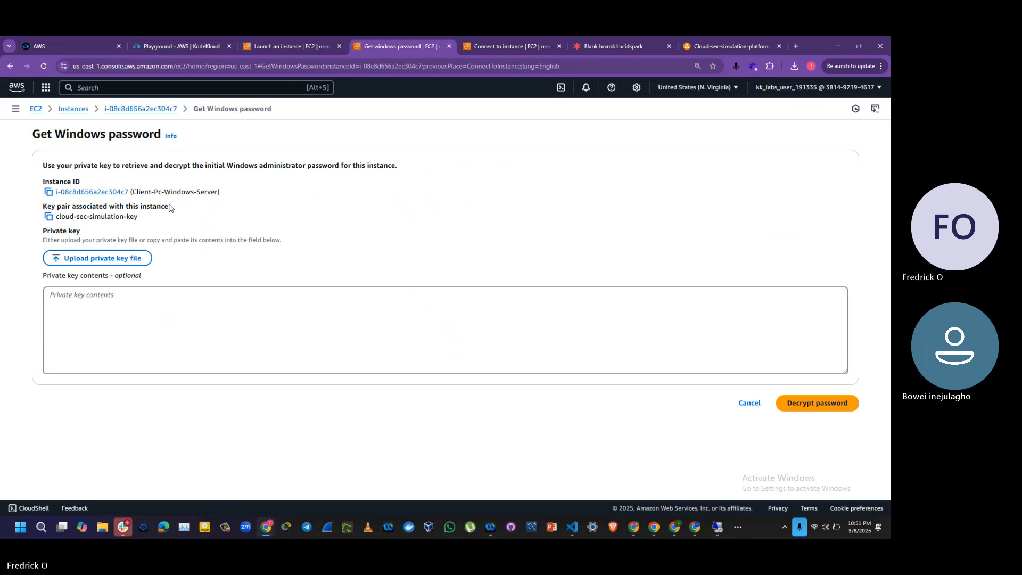
left_click(108, 260)
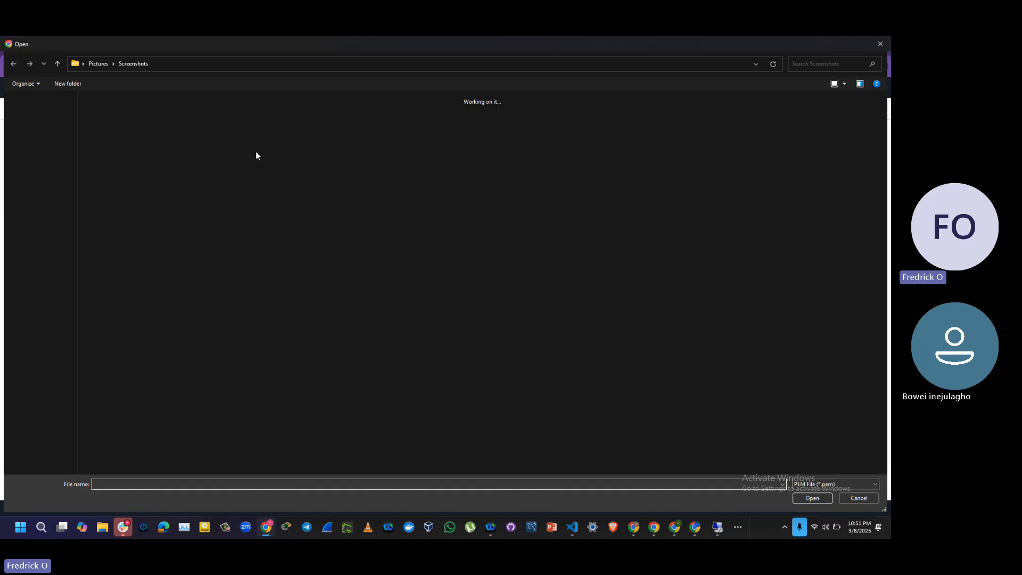
left_click(48, 168)
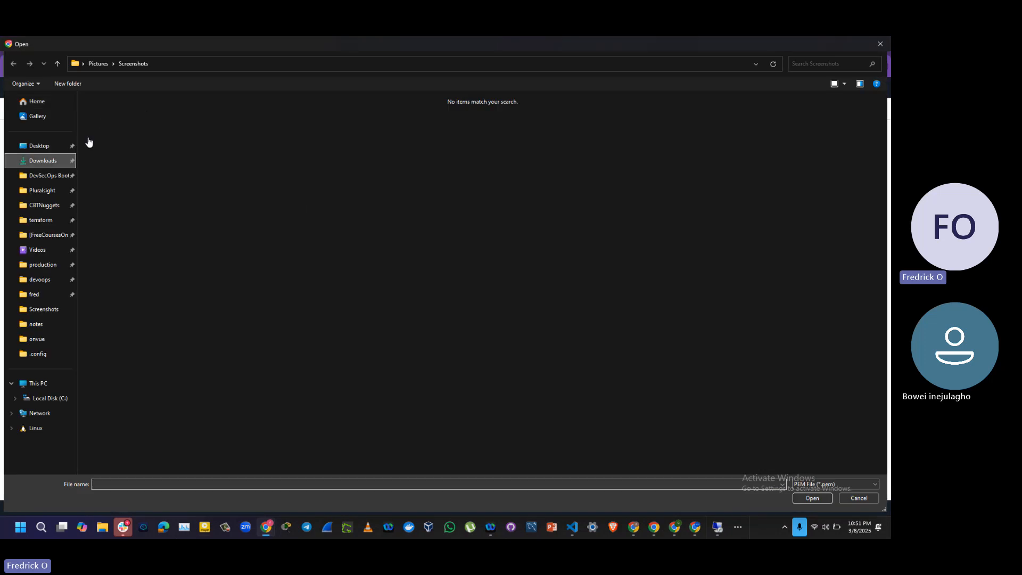
left_click(122, 125)
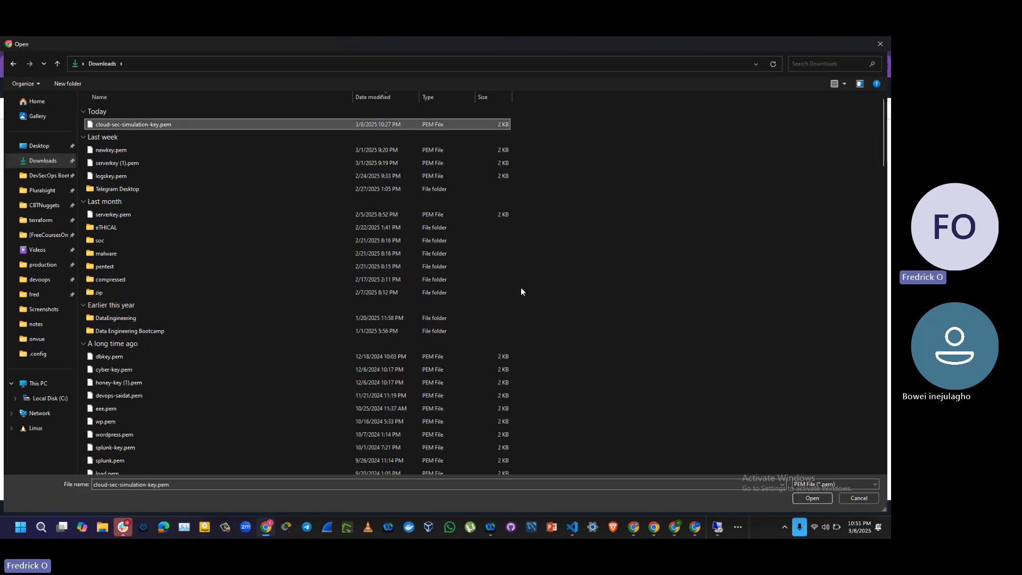
left_click(801, 498)
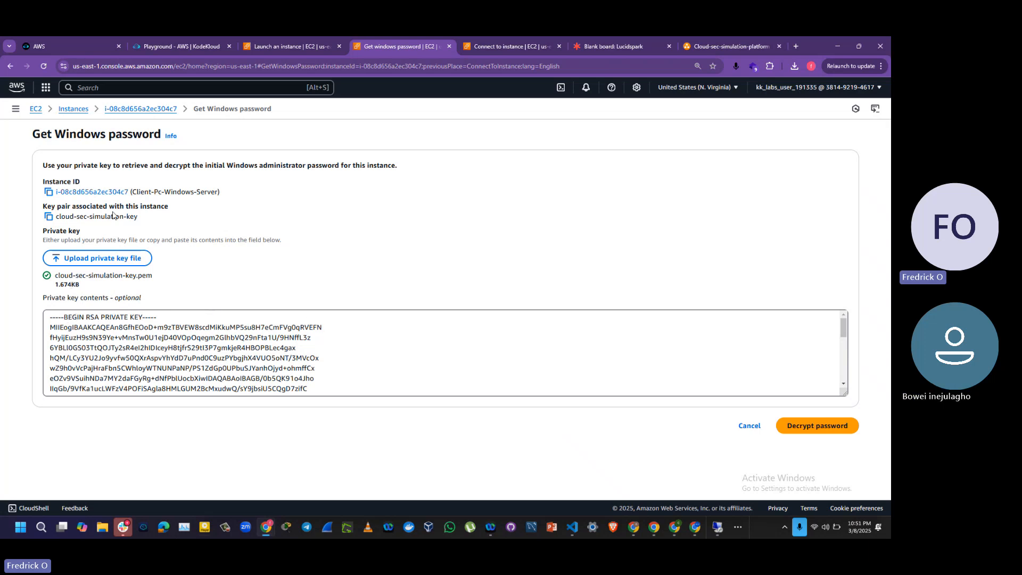
left_click(825, 424)
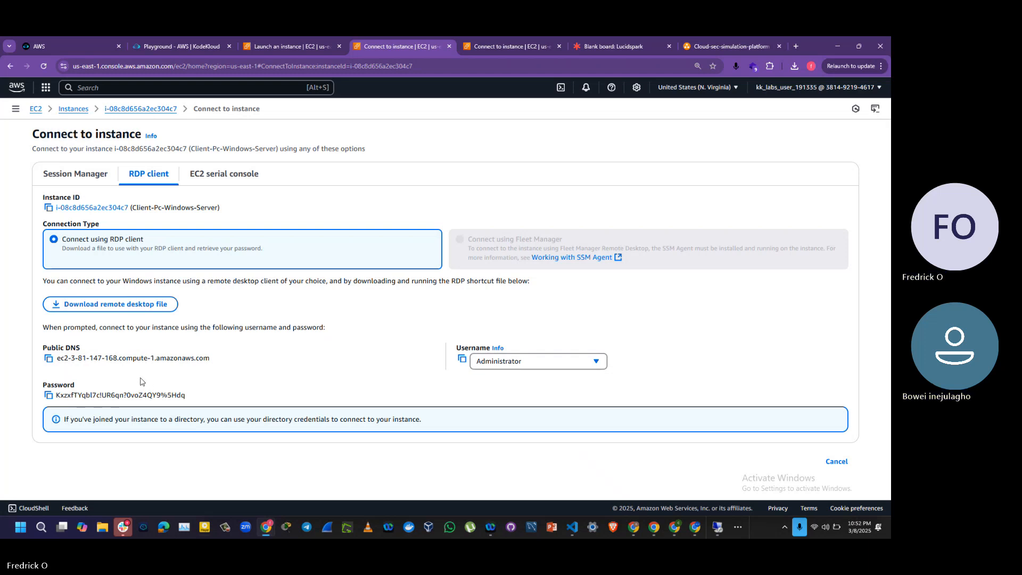
Step: Leave the connection page for the instances list and reopen the RDP client connection options of Client-Pc-Windows-Server
left_click(838, 462)
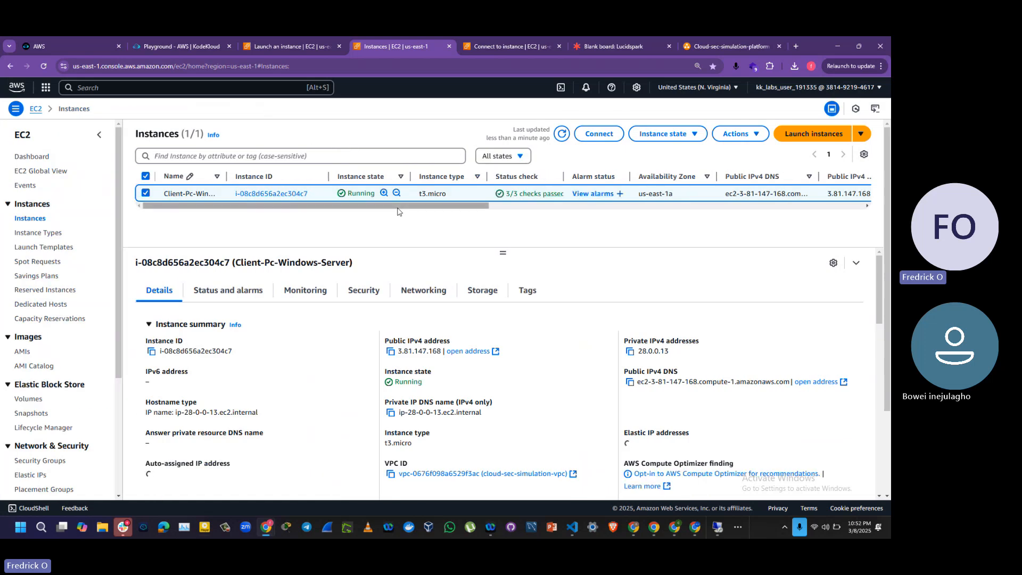
left_click(599, 134)
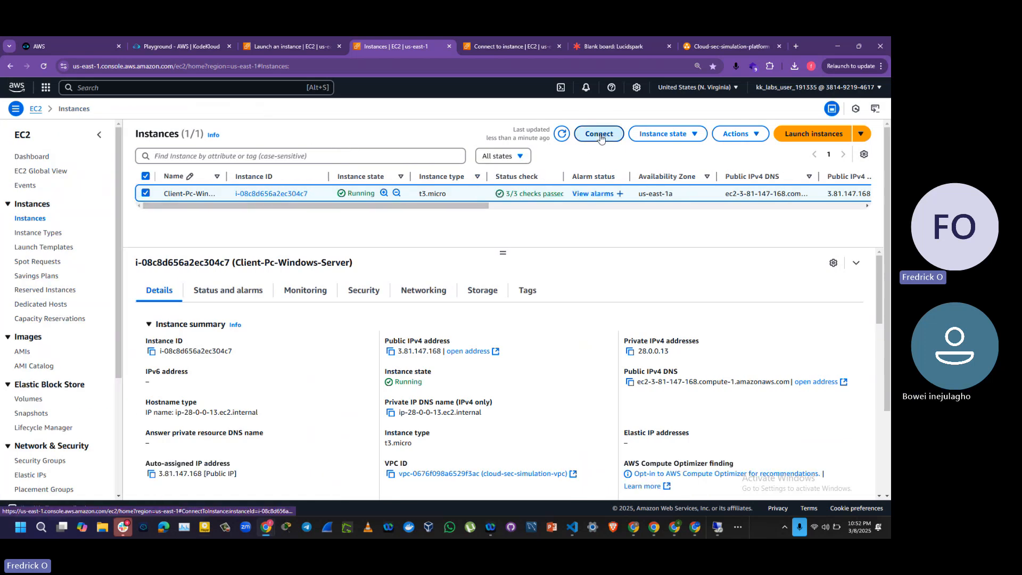
left_click(151, 173)
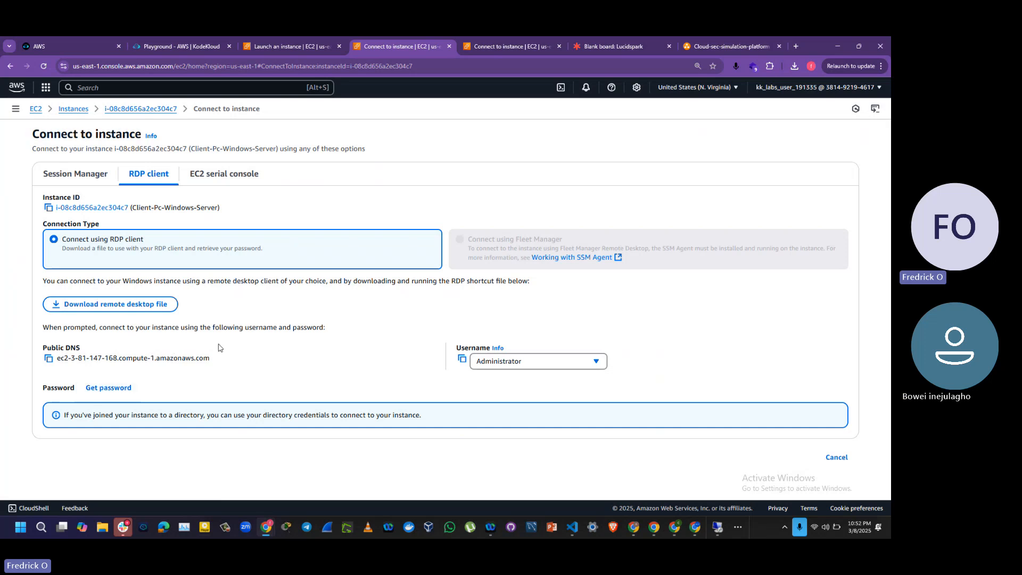
Step: Bring up the Remote Desktop credentials prompt, examine it beside the connection details and return to the AWS console
key("alt+Tab")
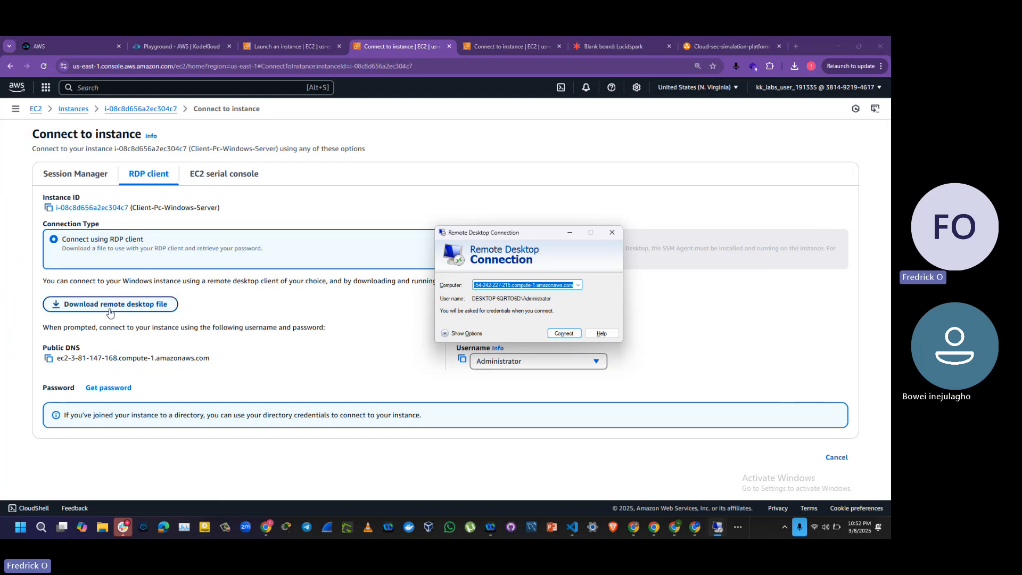
key("alt+Tab")
key("alt+Tab")
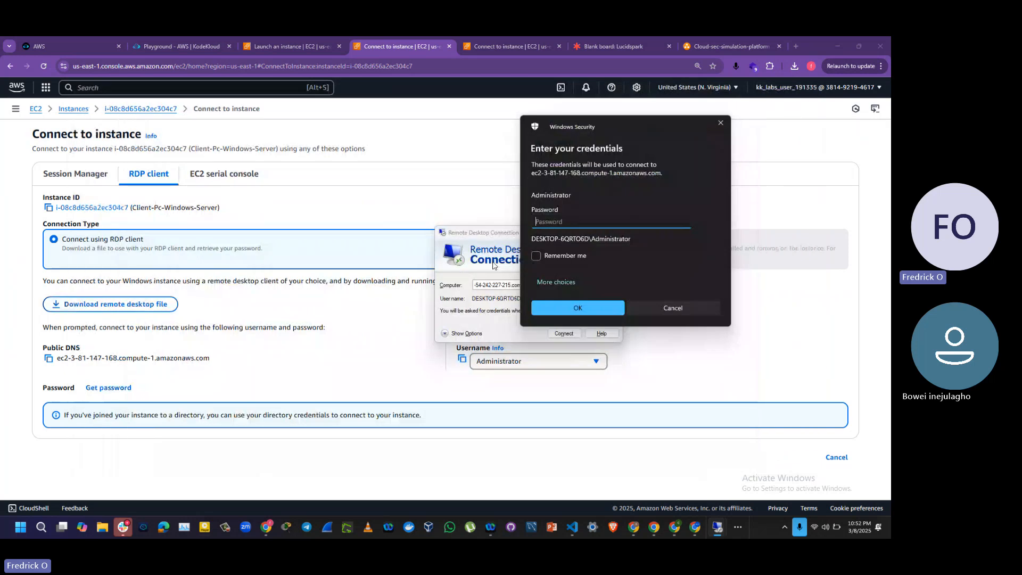
left_click_drag(617, 119, 625, 197)
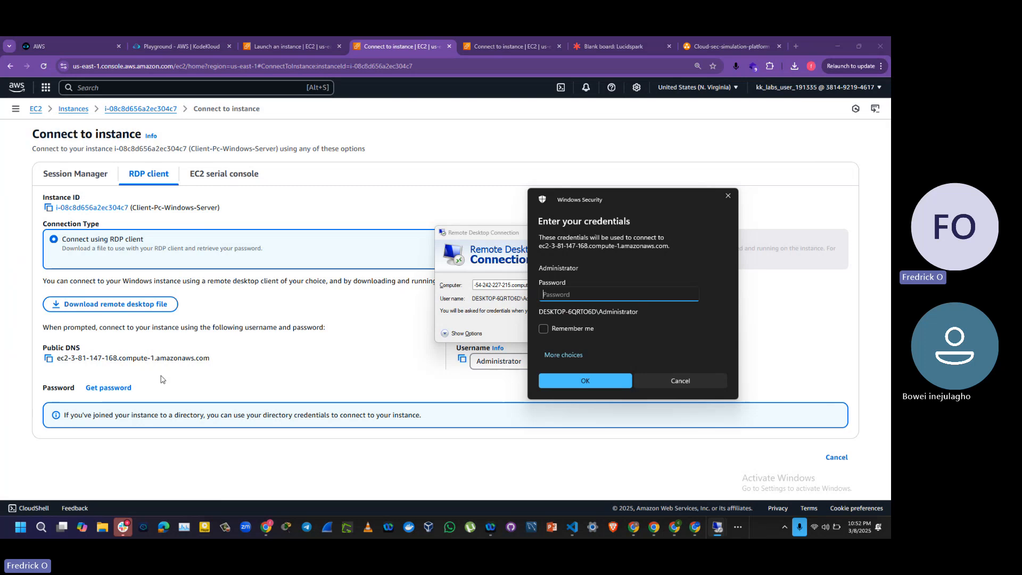
left_click(206, 383)
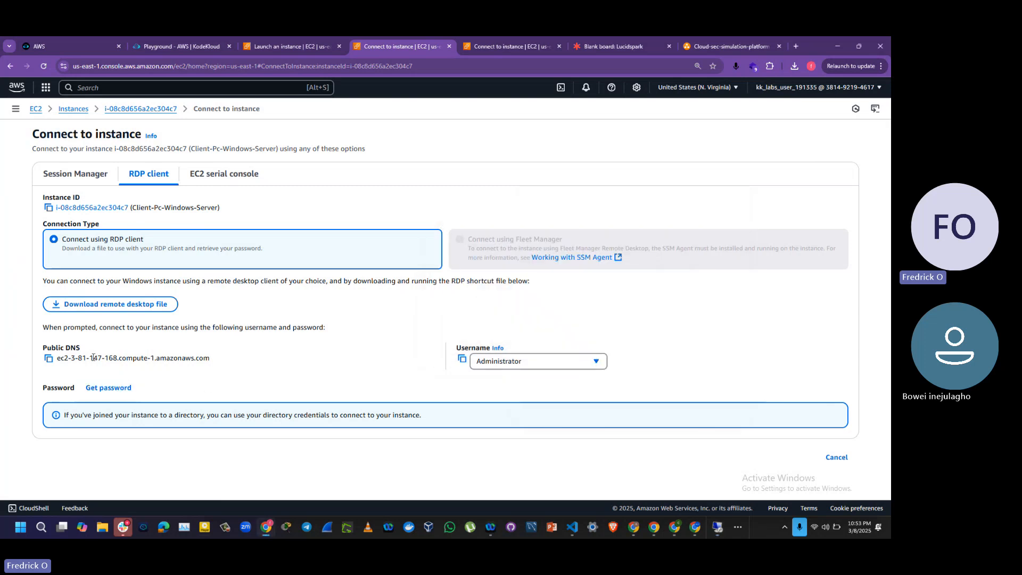
Step: Start retrieving the Windows password, check the associated key pair name and upload cloud-sec-simulation-key.pem as the private key
left_click(106, 391)
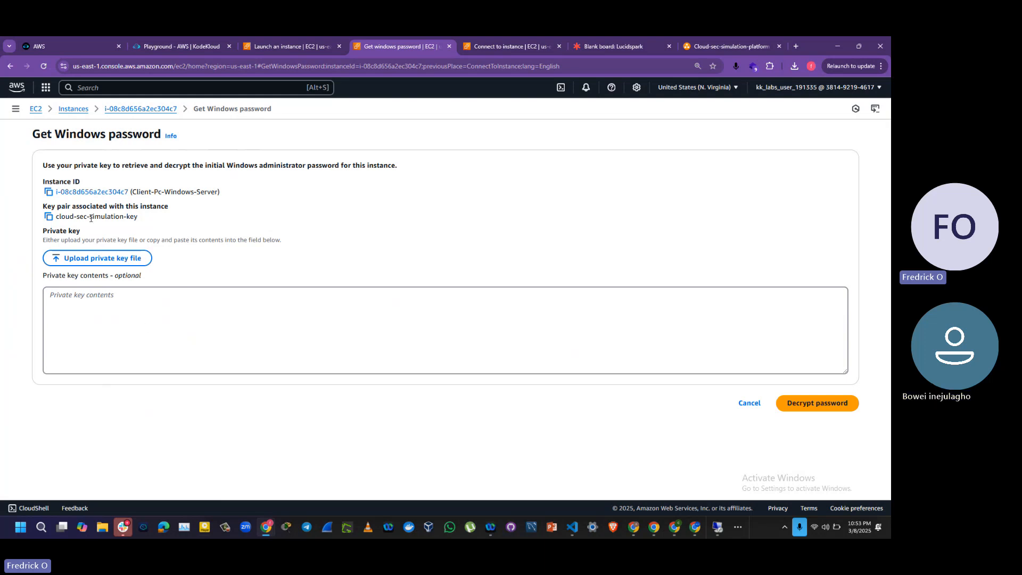
double_click(113, 221)
triple_click(65, 218)
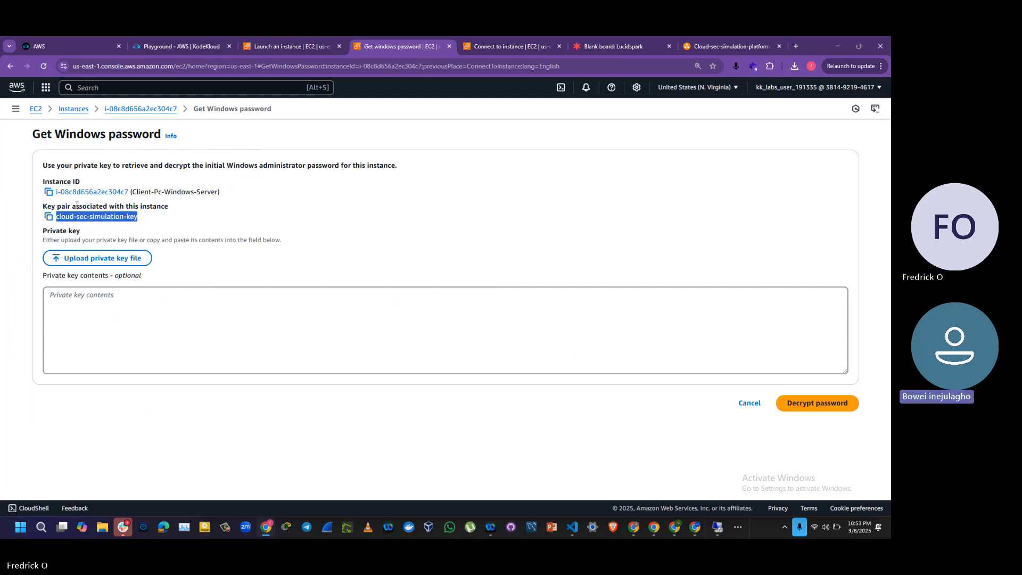
left_click(96, 263)
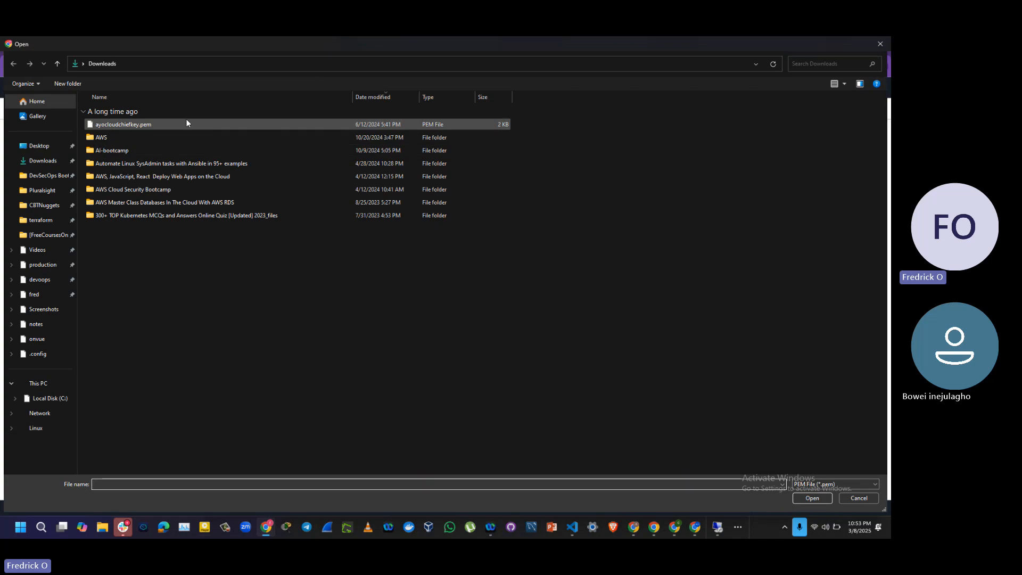
left_click(155, 122)
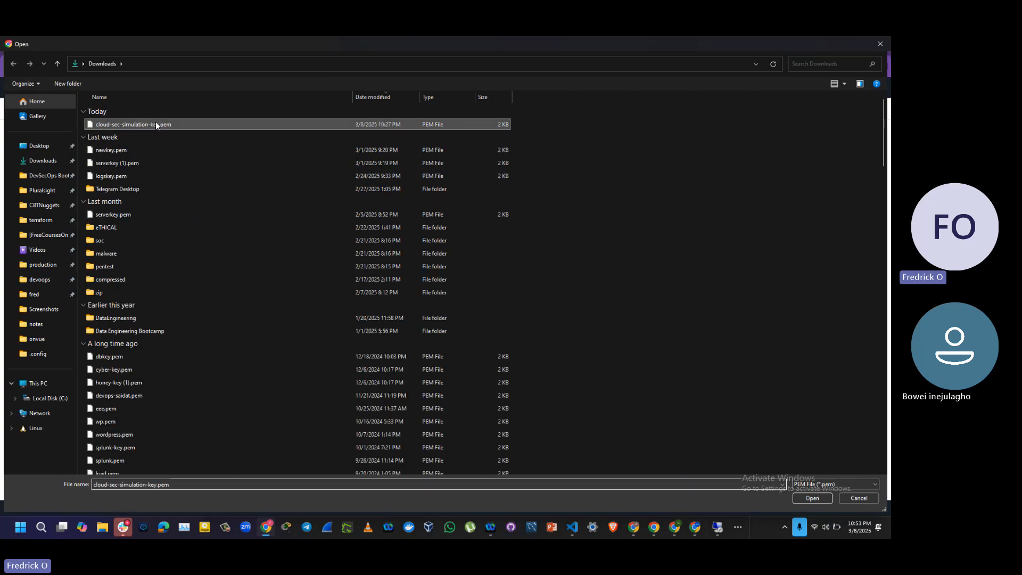
left_click(813, 499)
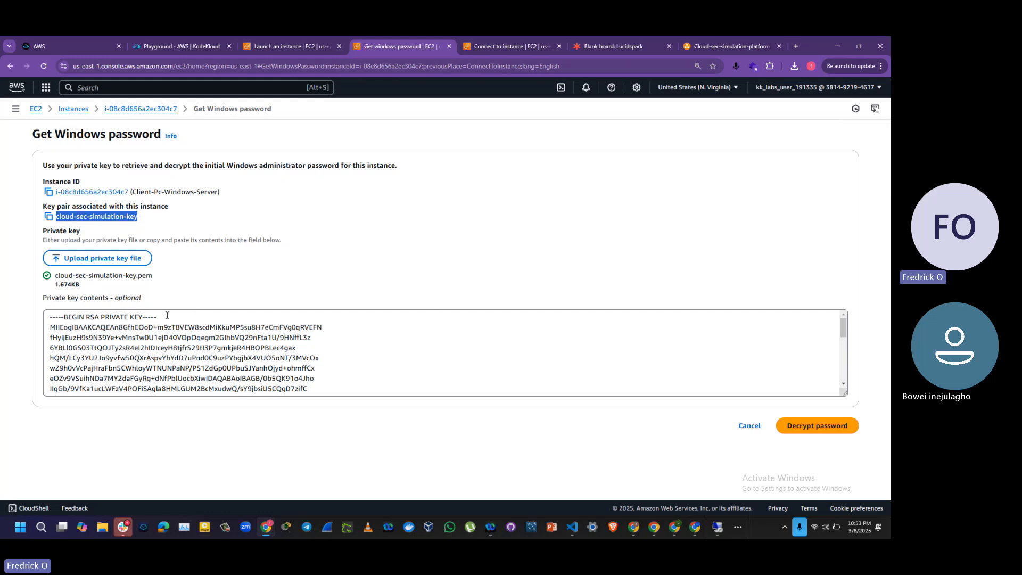
Step: Clear the private key contents and try to decrypt the Windows password without a key
left_click(306, 379)
key("ctrl+a")
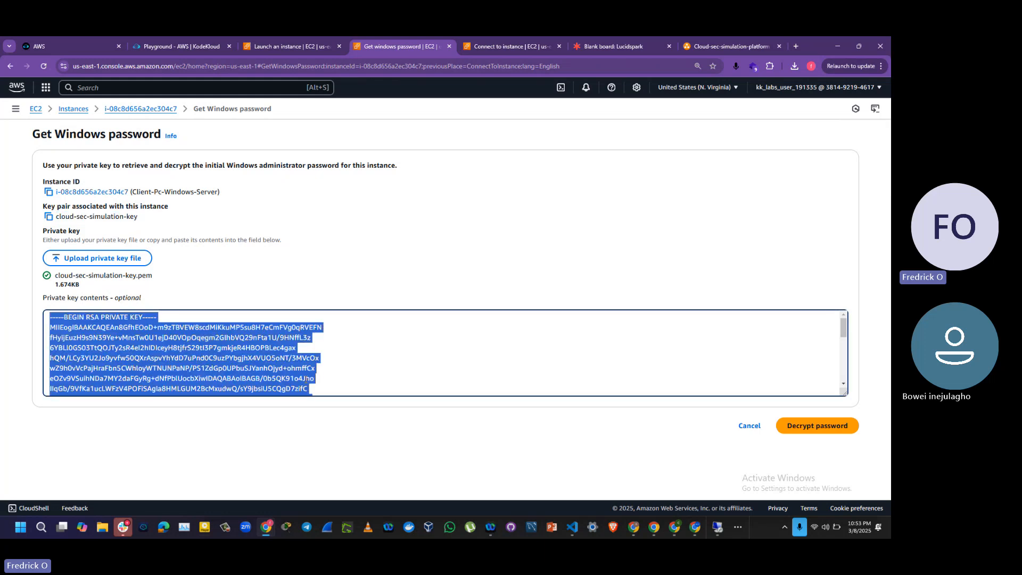
key("BackSpace")
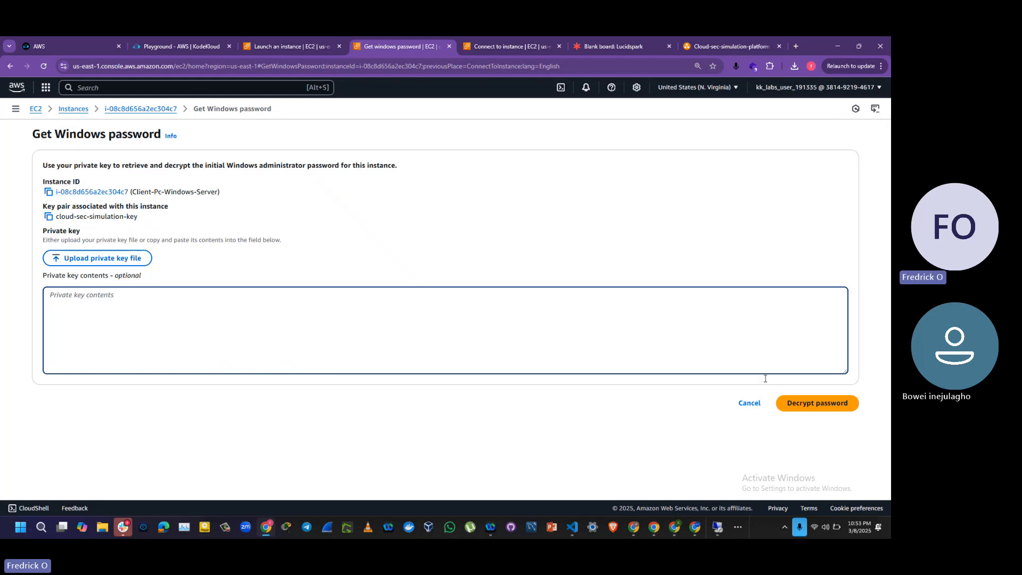
left_click(830, 401)
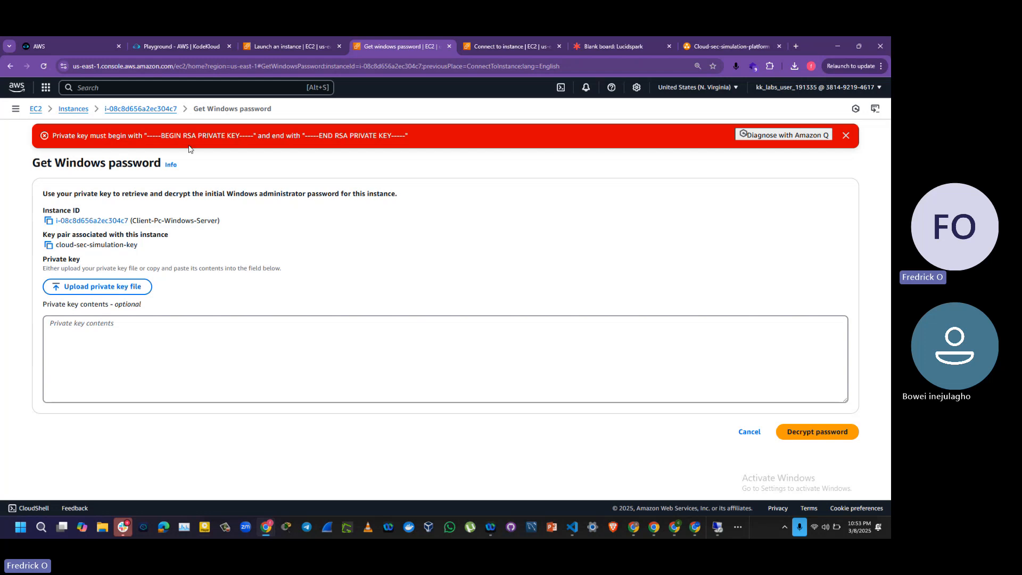
Step: Upload cloud-sec-simulation-key.pem again as the private key and check its file name and loaded contents
left_click(93, 287)
double_click(163, 125)
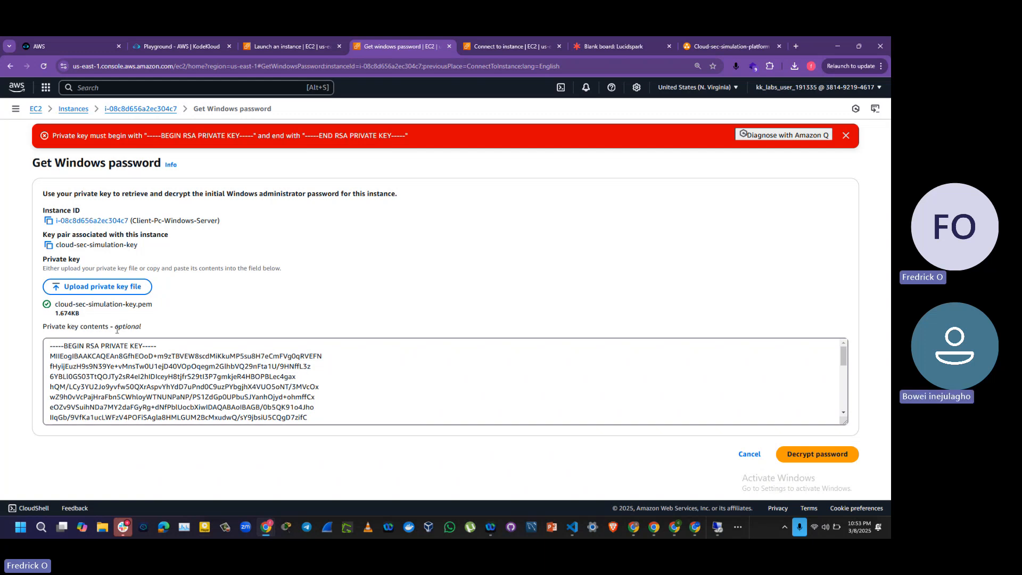
left_click_drag(314, 407, 58, 365)
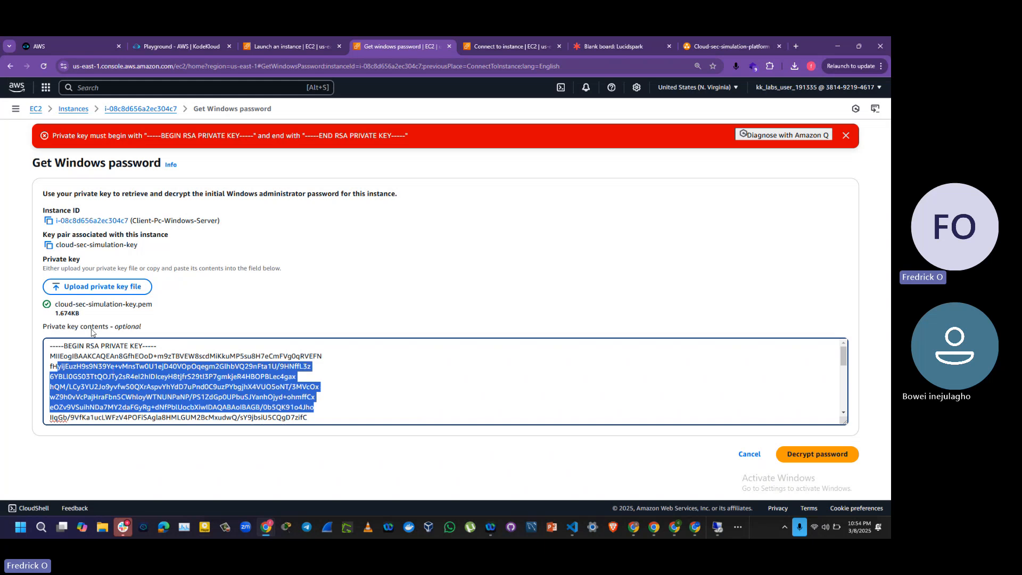
left_click_drag(157, 308, 45, 305)
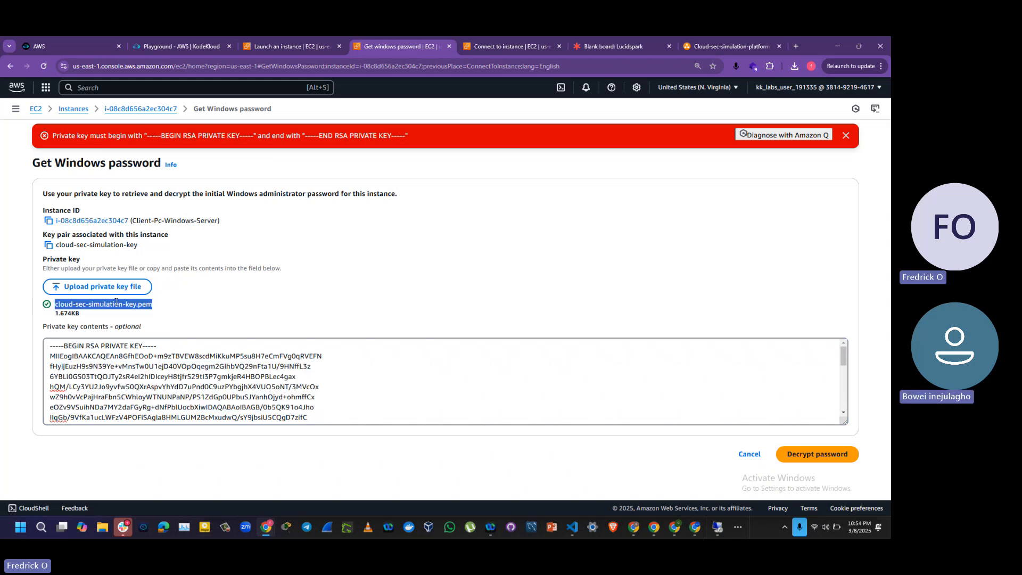
left_click(116, 302)
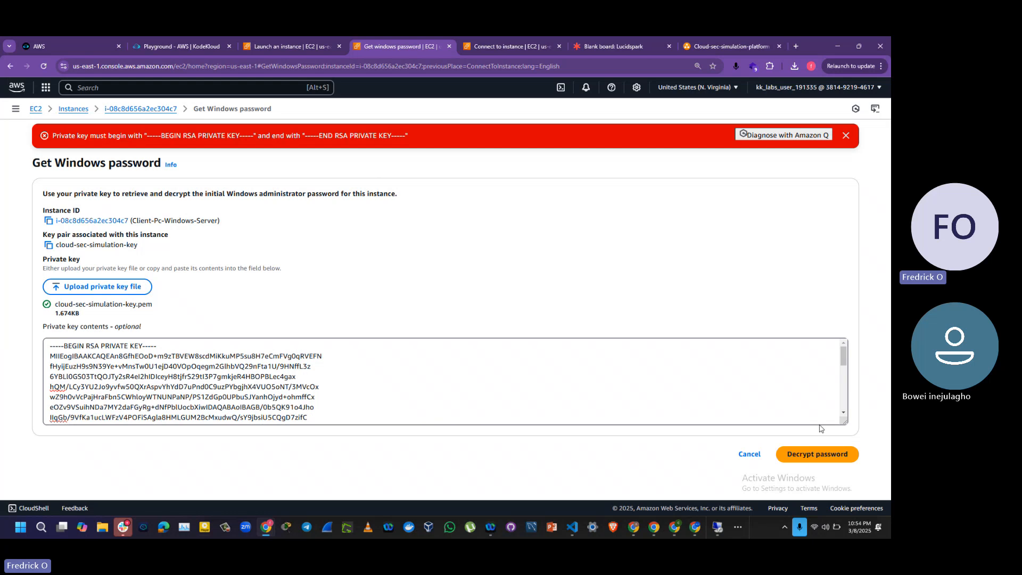
Step: Decrypt the Windows administrator password, check the username language options keeping Administrator, and copy the decrypted password
left_click(783, 454)
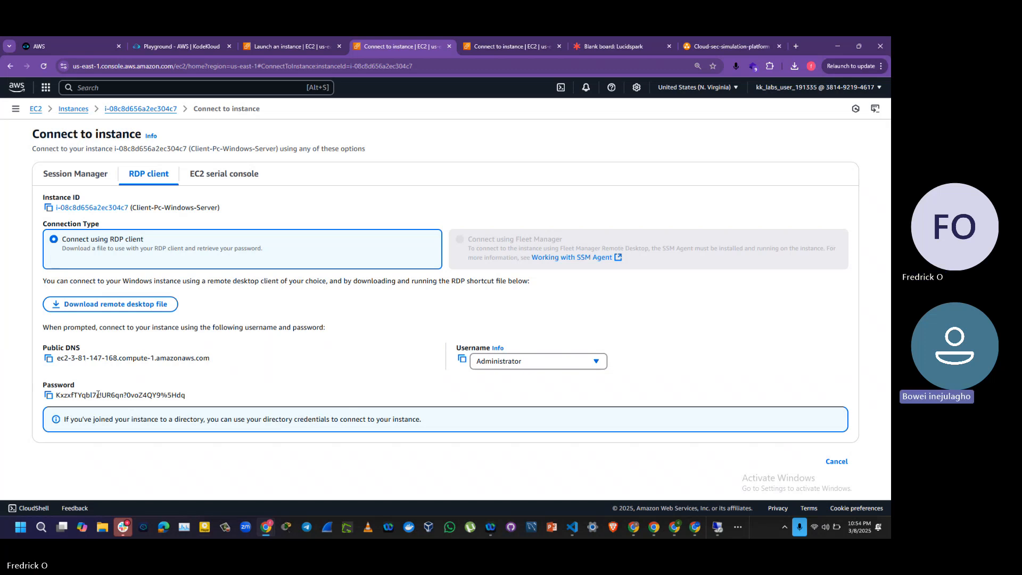
left_click(496, 366)
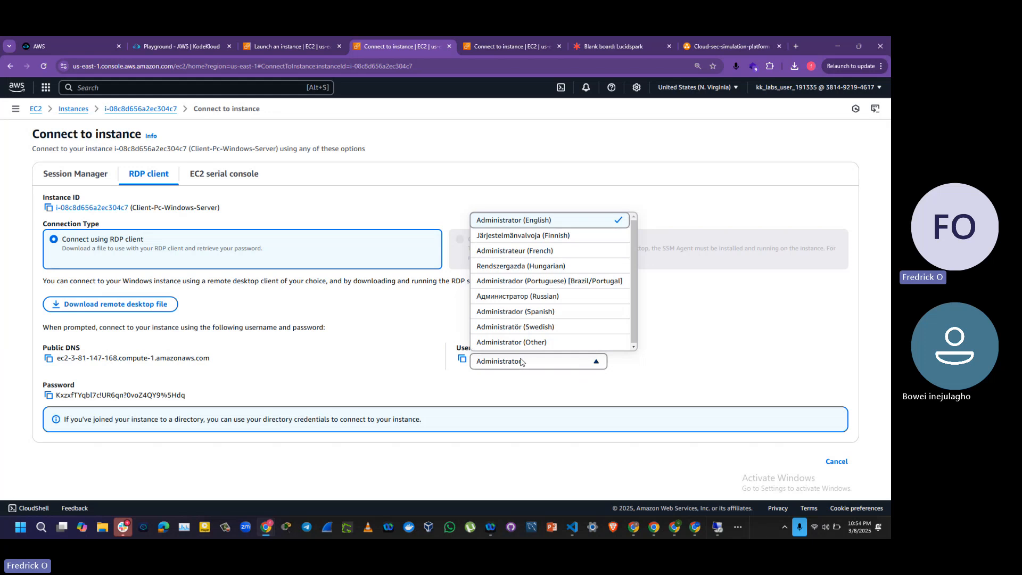
left_click(523, 366)
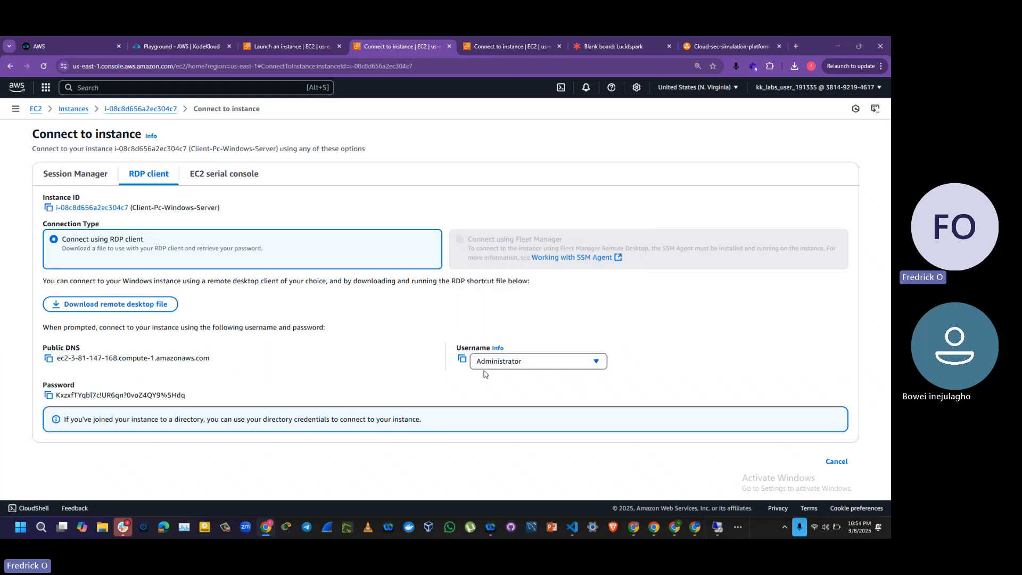
left_click(48, 395)
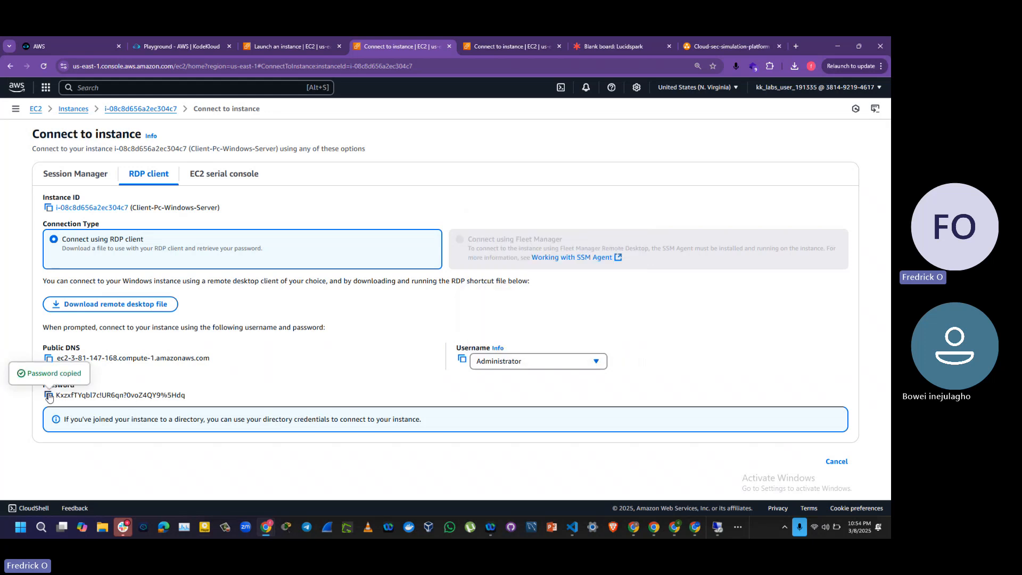
Step: Switch to Remote Desktop Connection and try to connect to the previously entered host ec2-54-242-227-215.compute-1.amazonaws.com
key("alt+Tab")
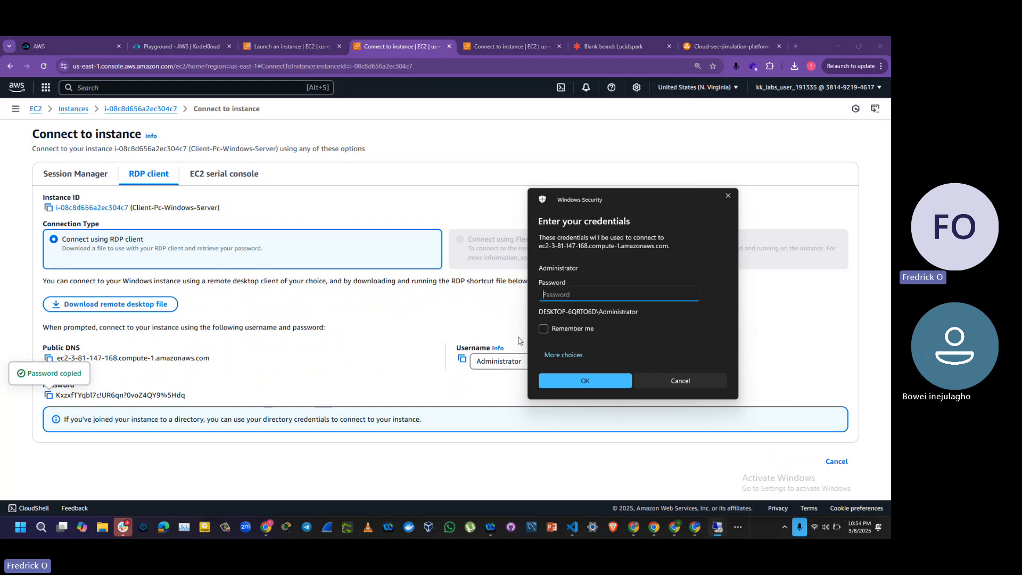
key("alt+Tab")
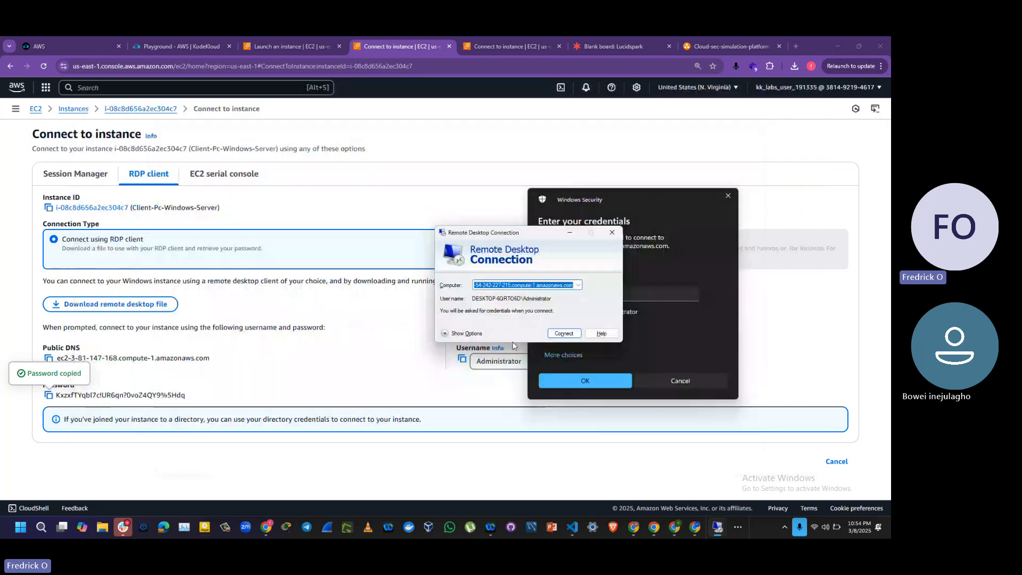
left_click_drag(519, 235, 401, 230)
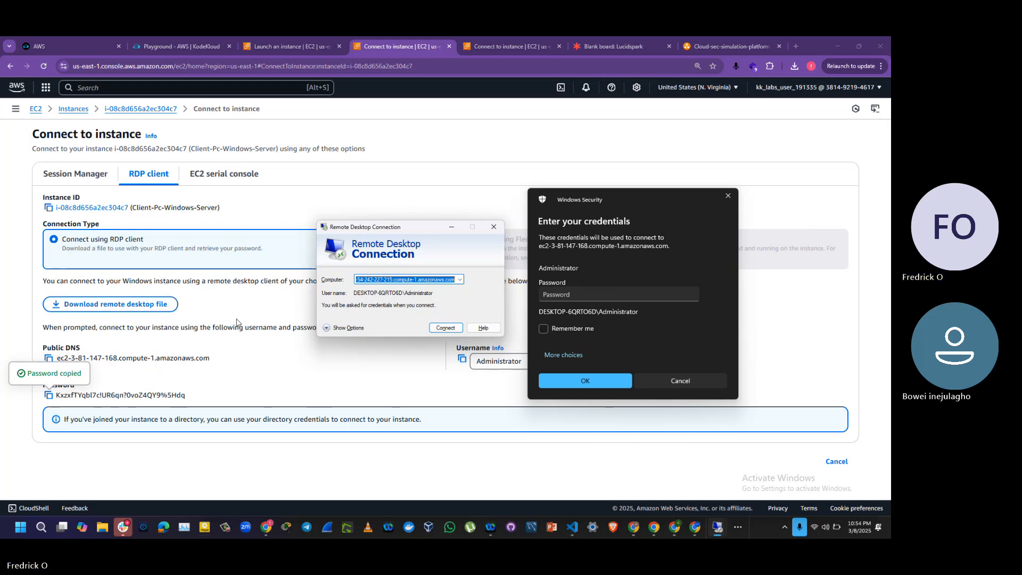
left_click(436, 330)
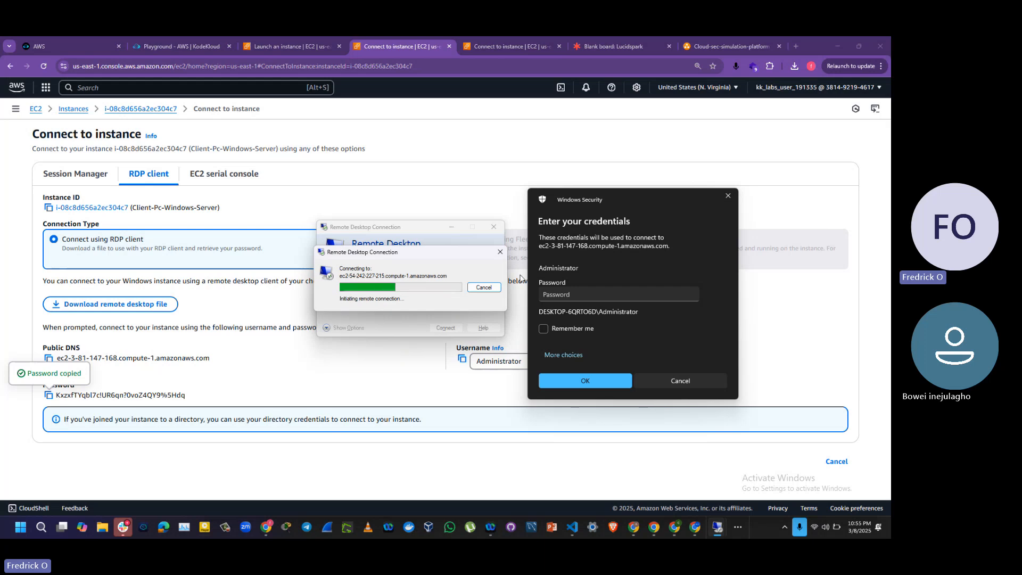
left_click(483, 287)
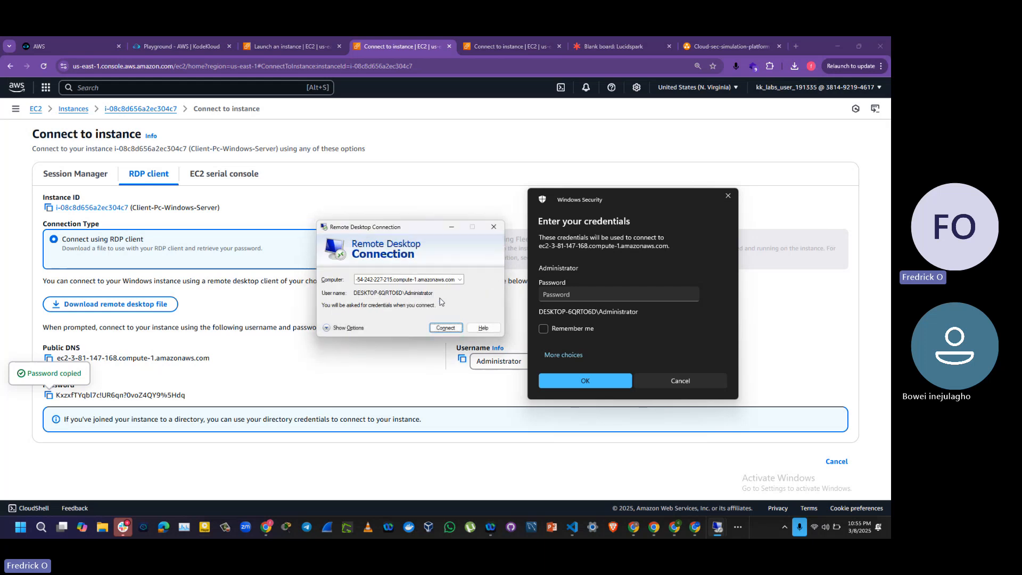
Step: Replace the Remote Desktop computer address with the instance's public DNS, ec2-3-81-147-168.compute-1.amazonaws.com, and start the connection
double_click(455, 282)
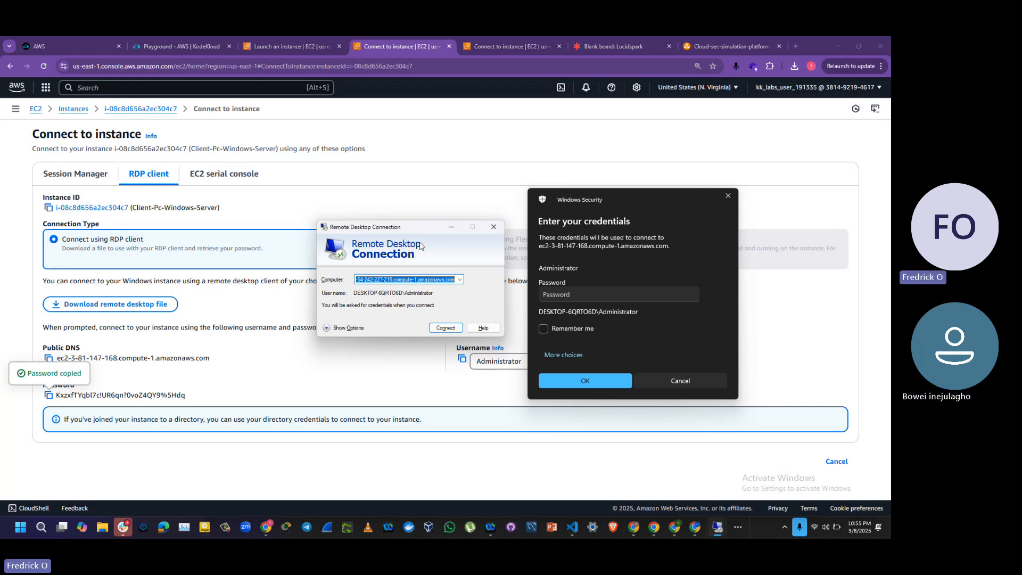
left_click_drag(416, 234, 375, 234)
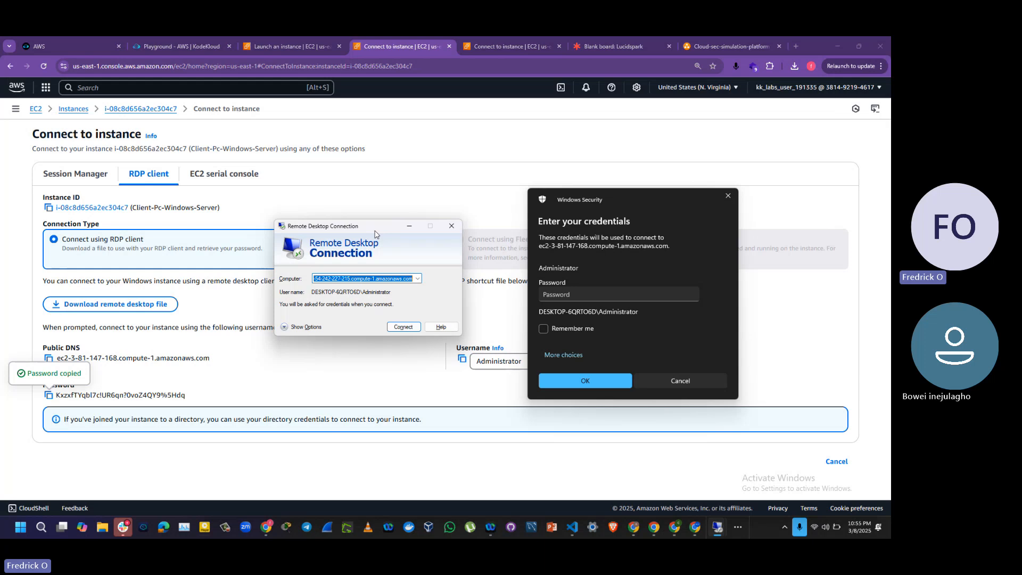
left_click_drag(374, 234, 338, 246)
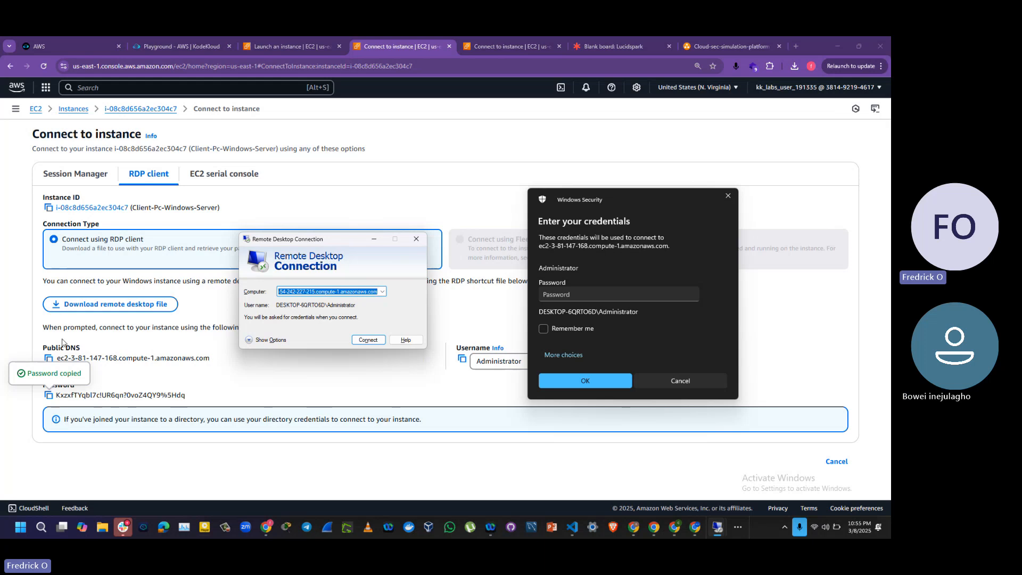
left_click(48, 358)
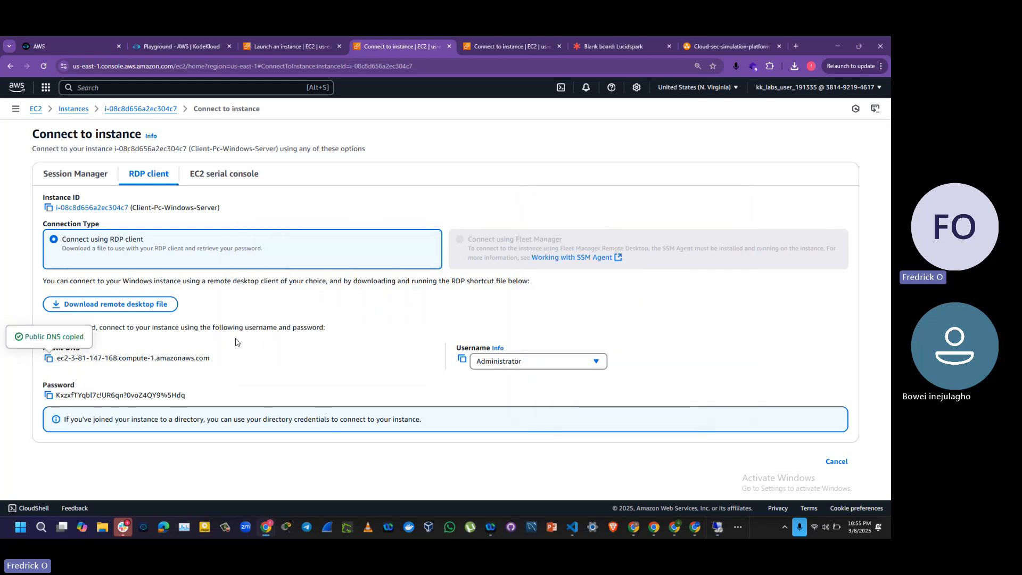
key("alt+Tab")
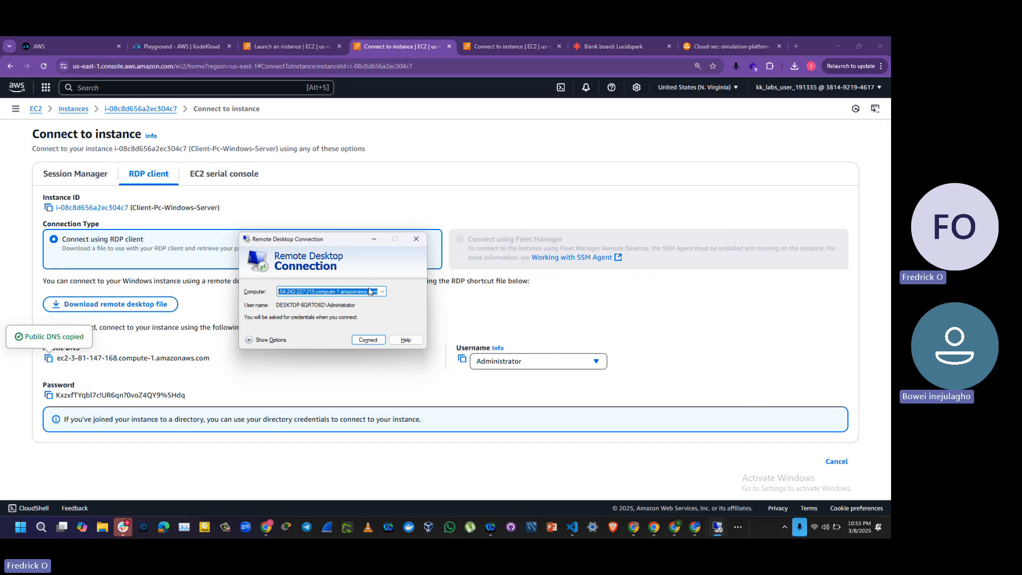
key("ctrl+v")
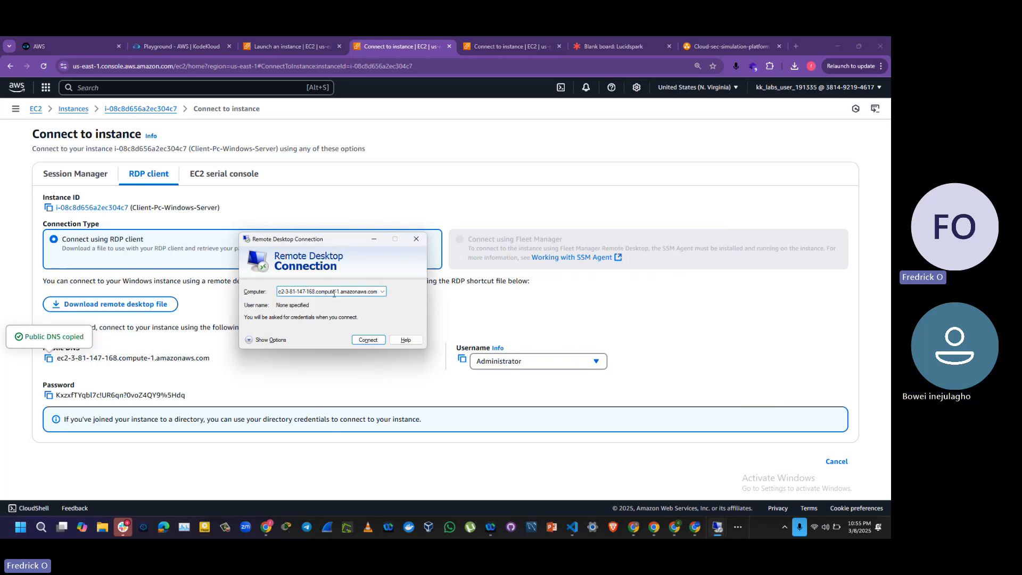
left_click(368, 340)
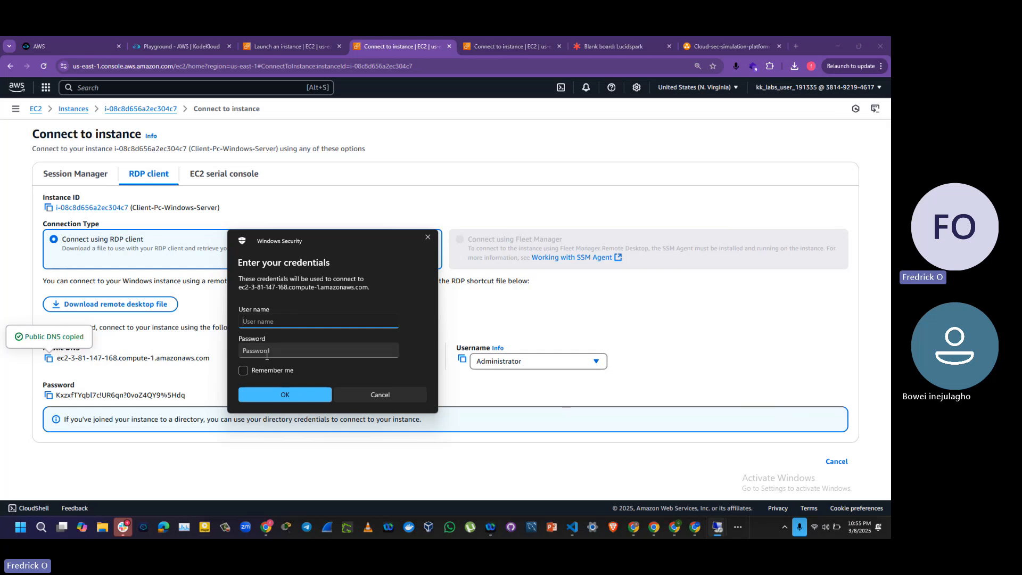
Step: Fill in the Remote Desktop credentials with the user name Administrator and the decrypted administrator password copied from the AWS console
left_click(463, 359)
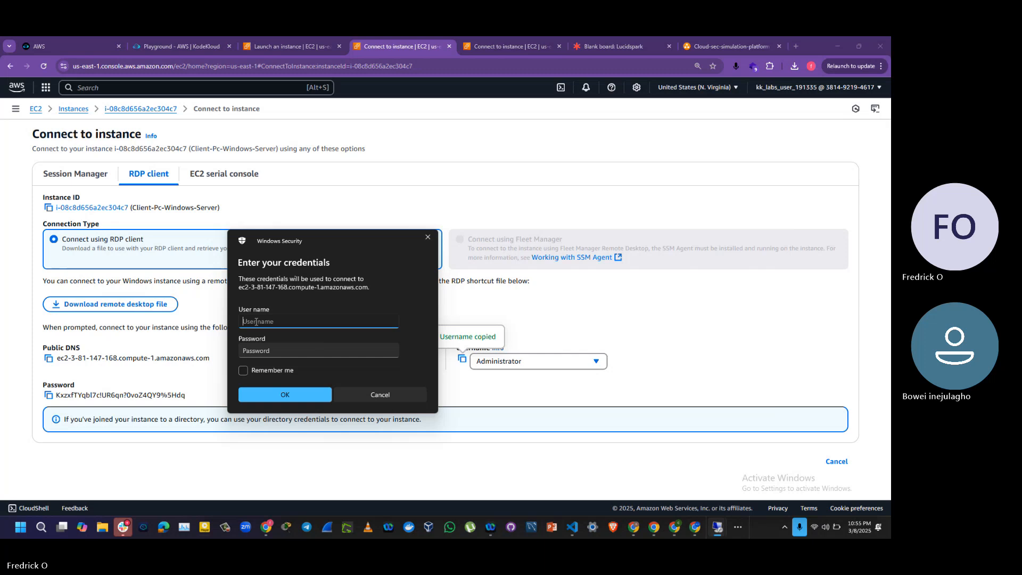
key("ctrl+v")
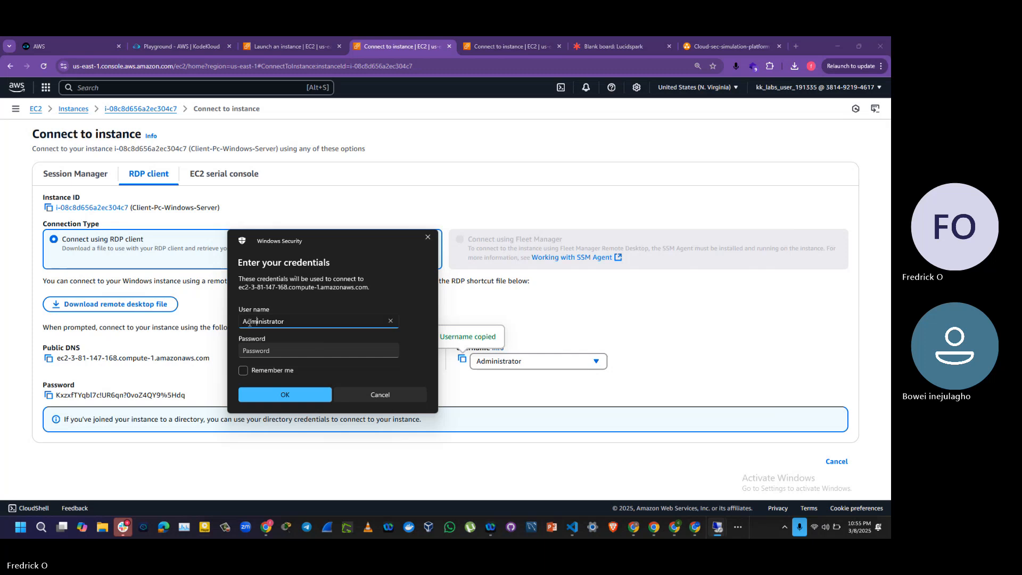
left_click(49, 395)
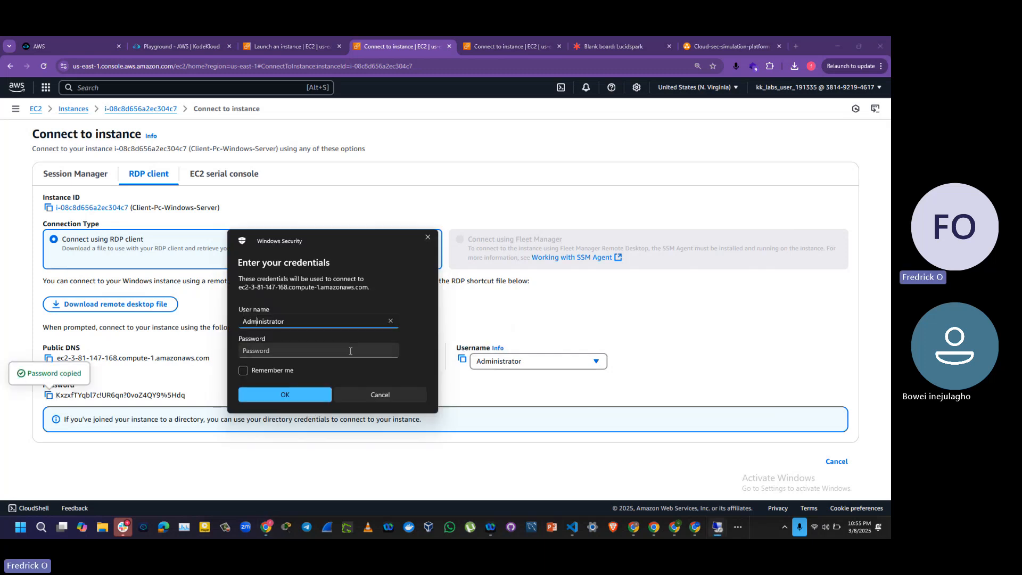
left_click(330, 349)
key("ctrl+v")
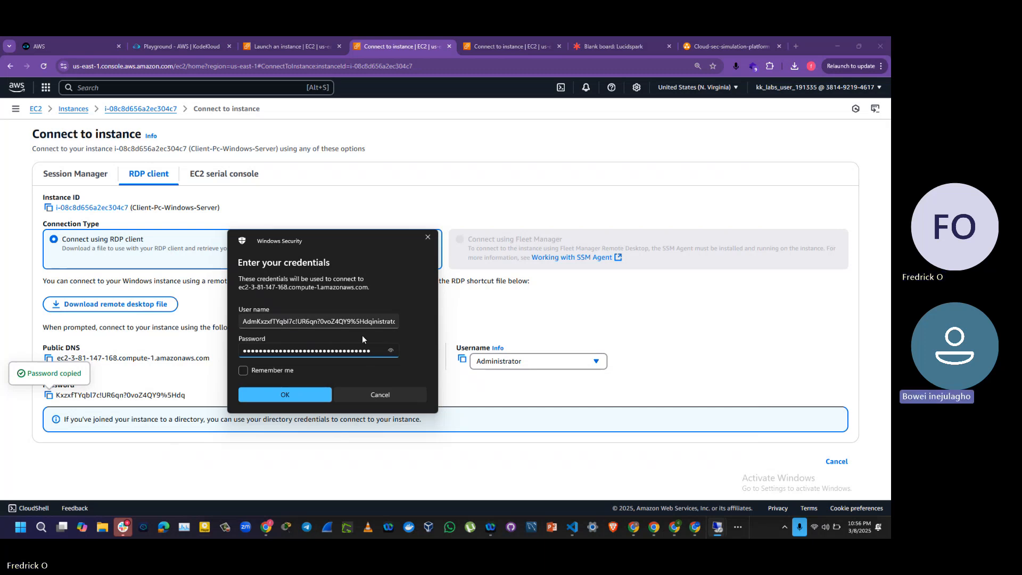
left_click(372, 322)
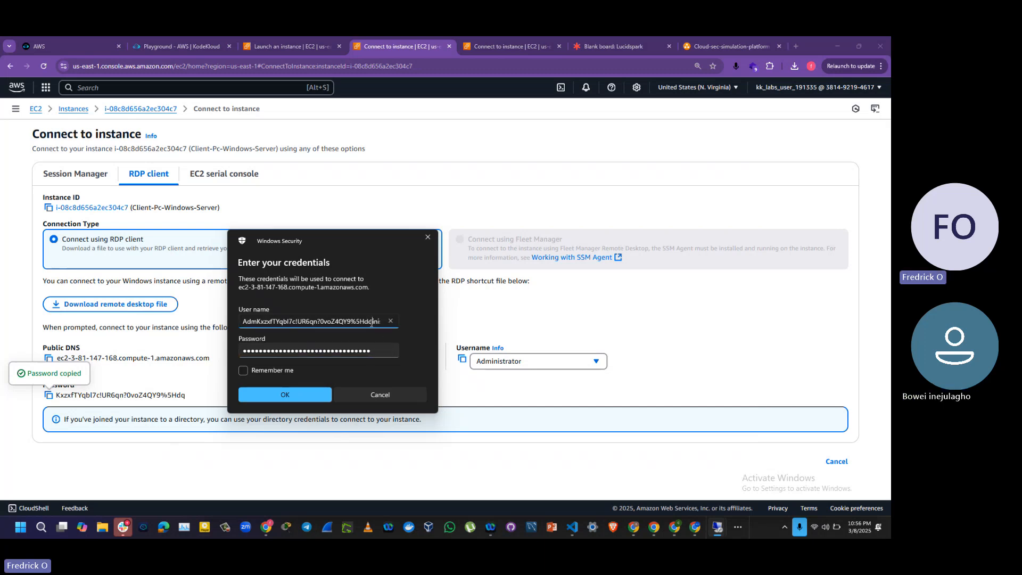
key("ctrl+z")
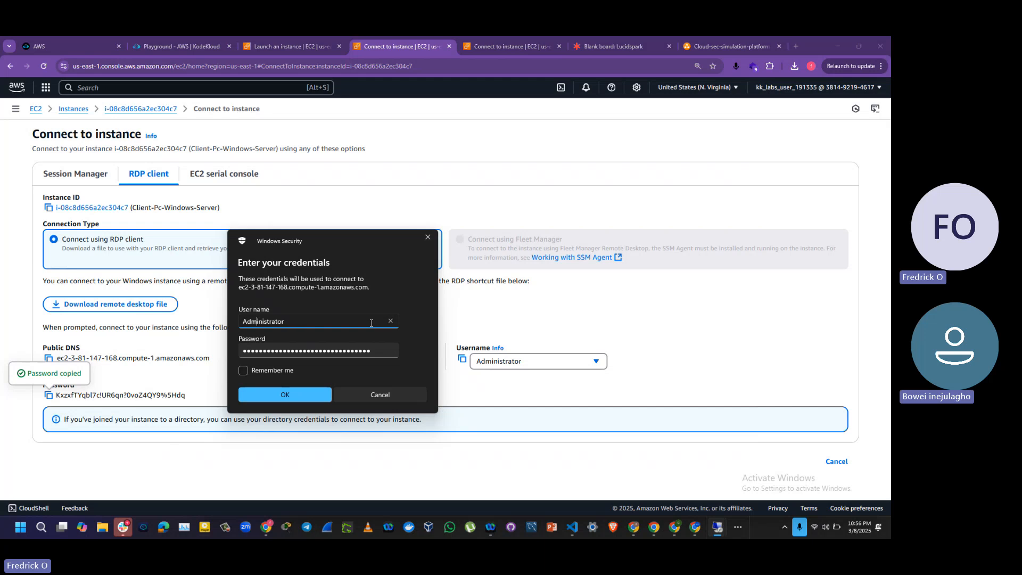
left_click(334, 378)
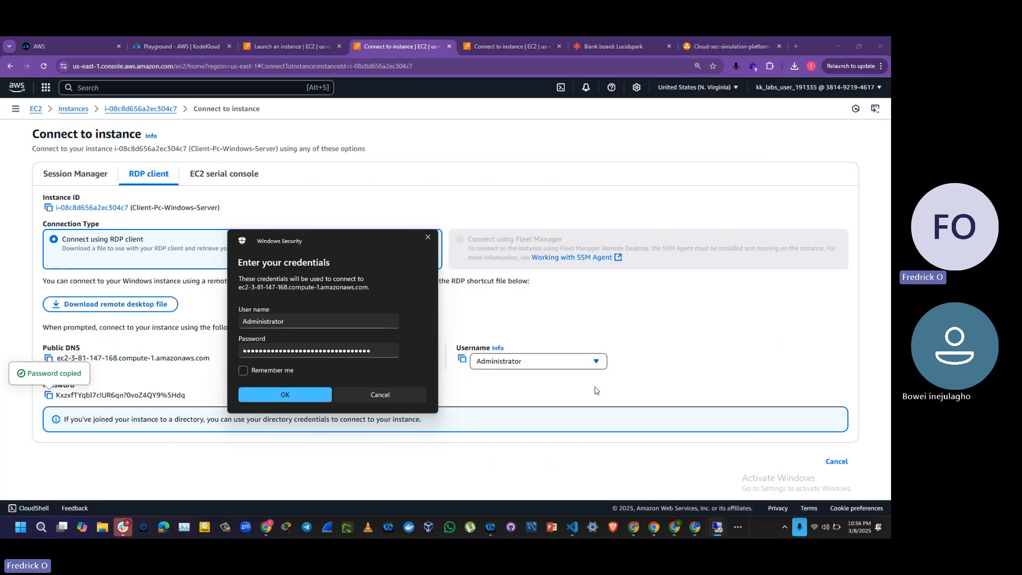
Step: Submit the completed Remote Desktop credentials and accept the untrusted certificate to open the session on the Windows server
key("alt+Tab")
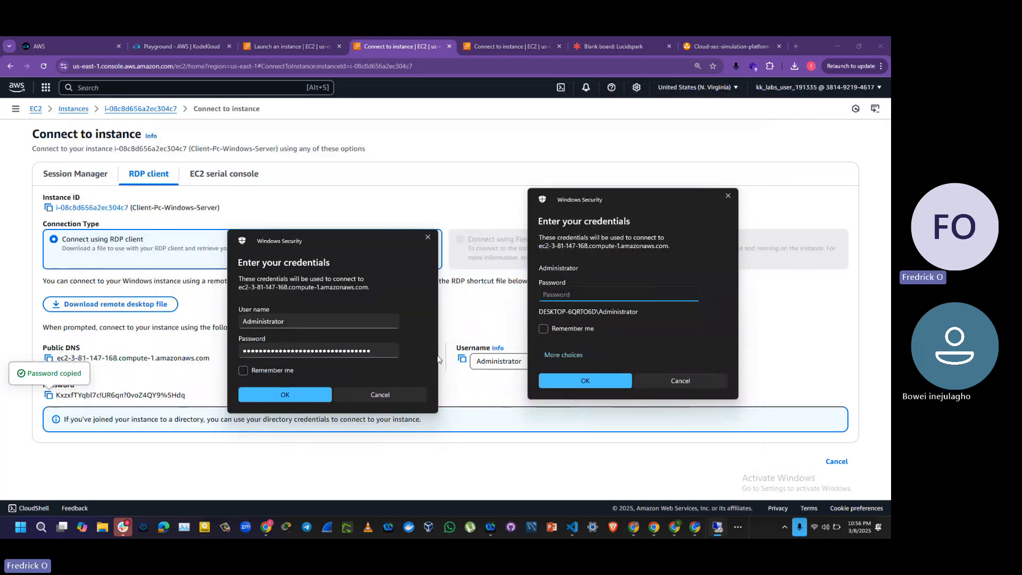
left_click(277, 392)
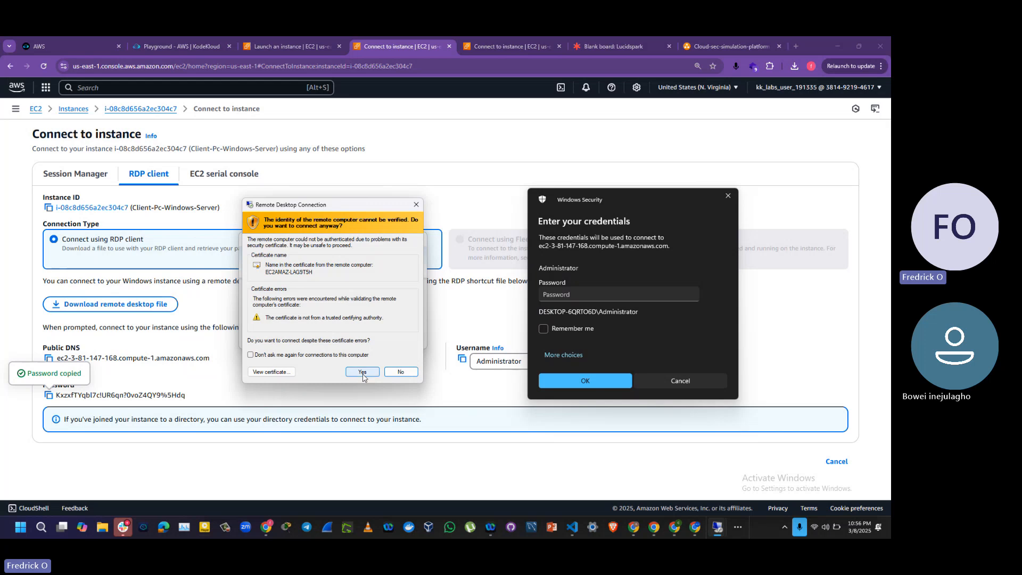
left_click(362, 372)
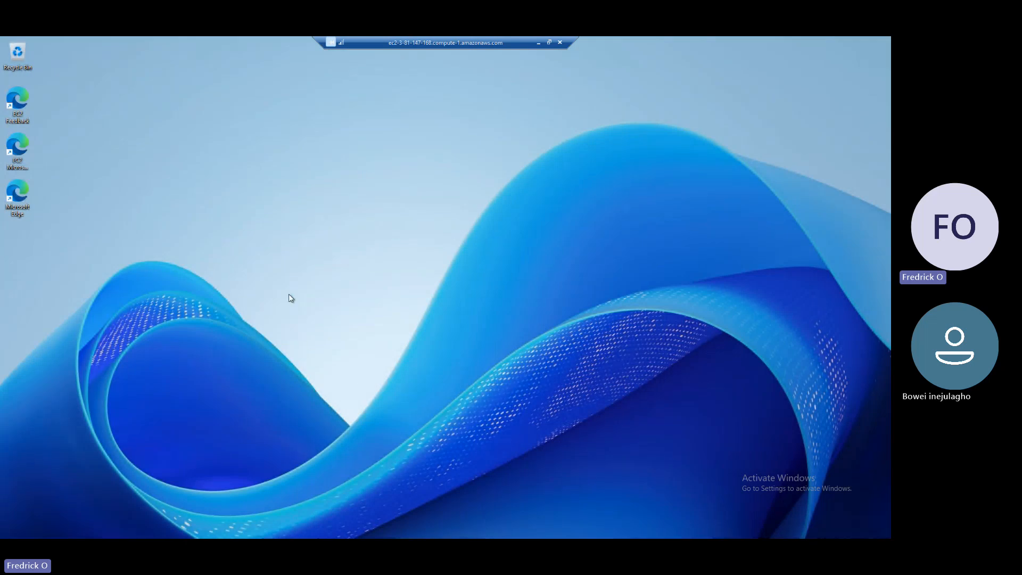
Step: Switch the full-screen remote session to a smaller window and reposition it over the Connect to instance page
left_click(549, 42)
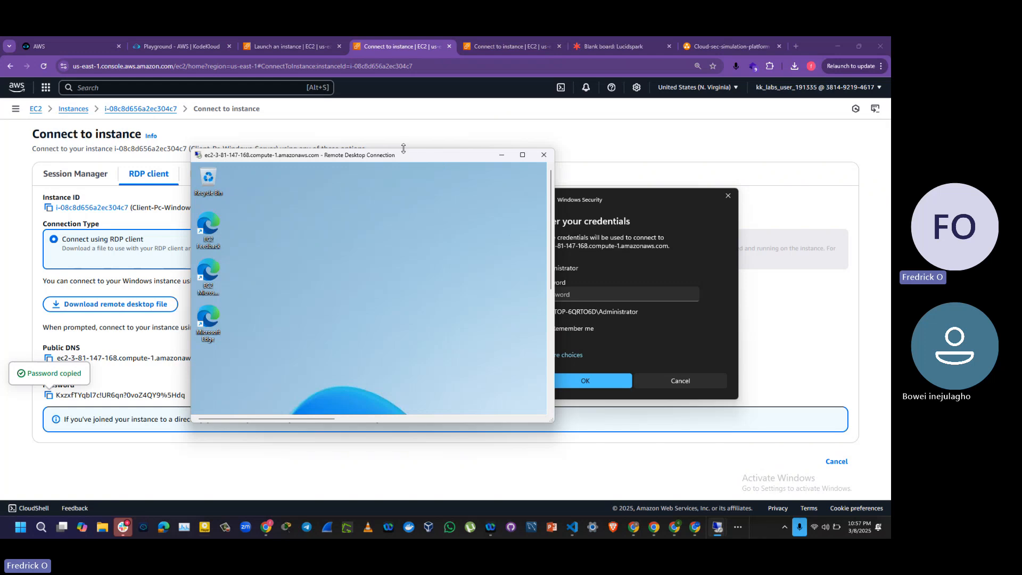
left_click_drag(405, 155, 444, 167)
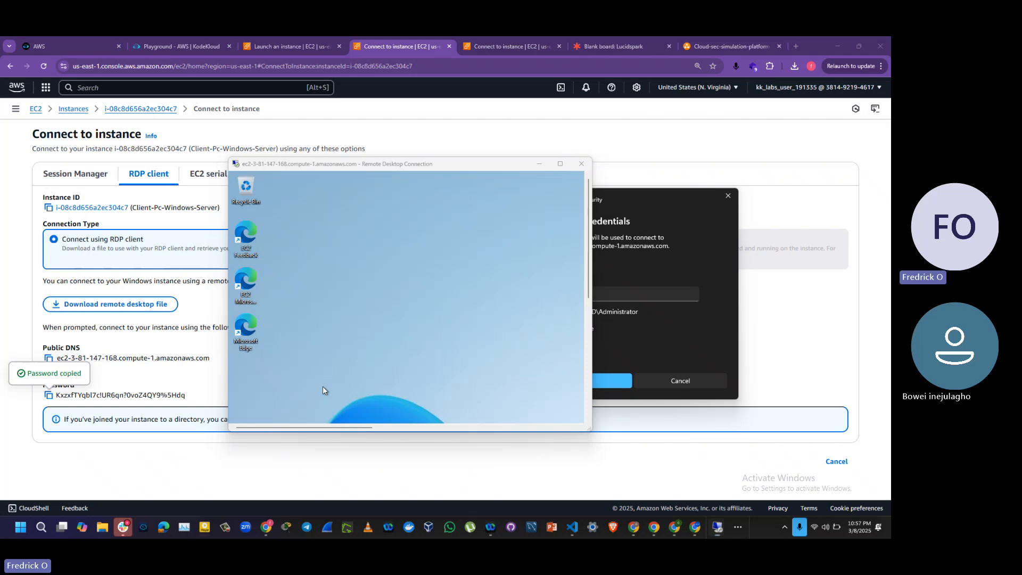
key("super")
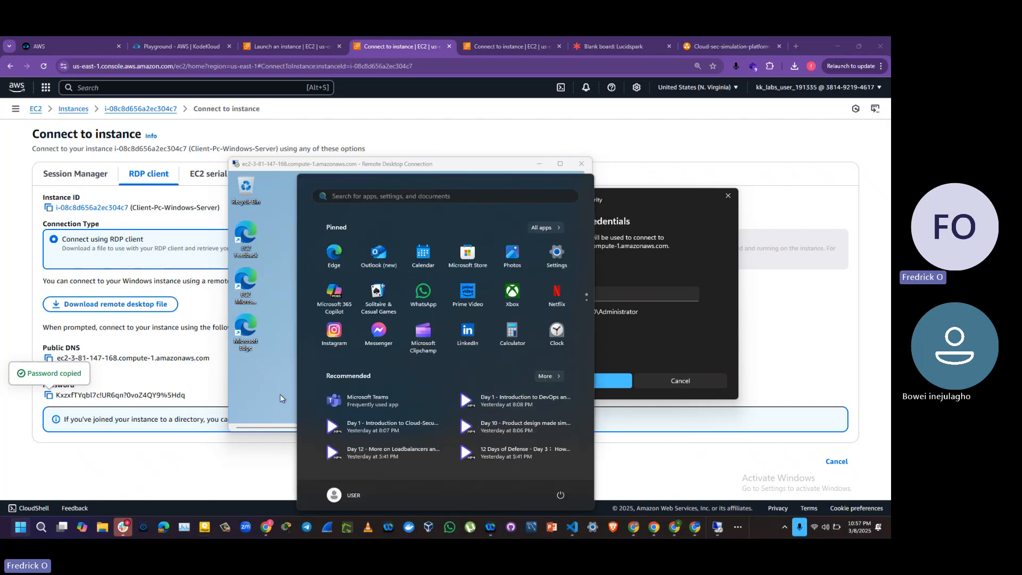
left_click(280, 394)
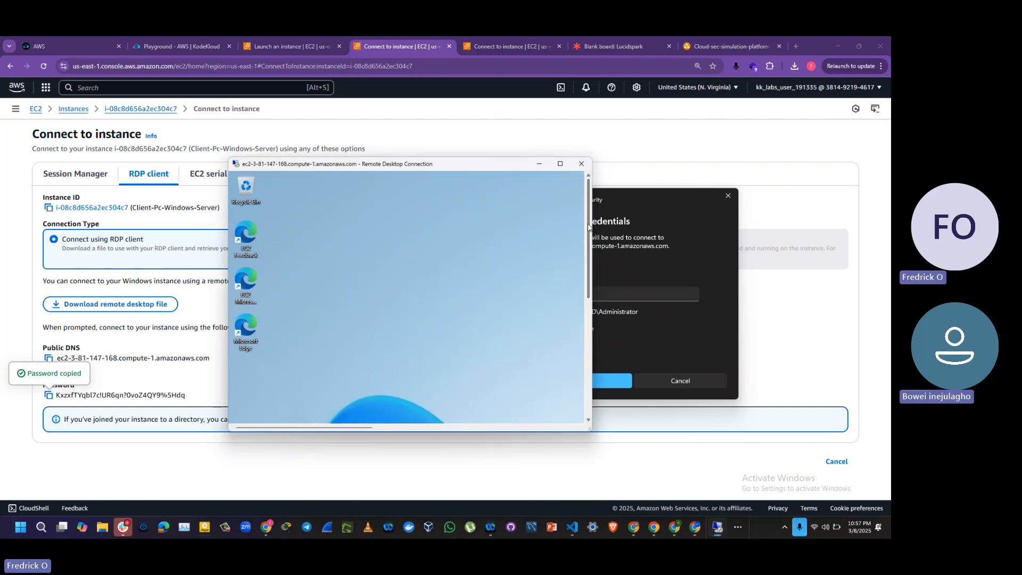
Step: Examine the remote Windows server's desktop, taskbar and Start menu inside the windowed session
left_click_drag(589, 228, 583, 368)
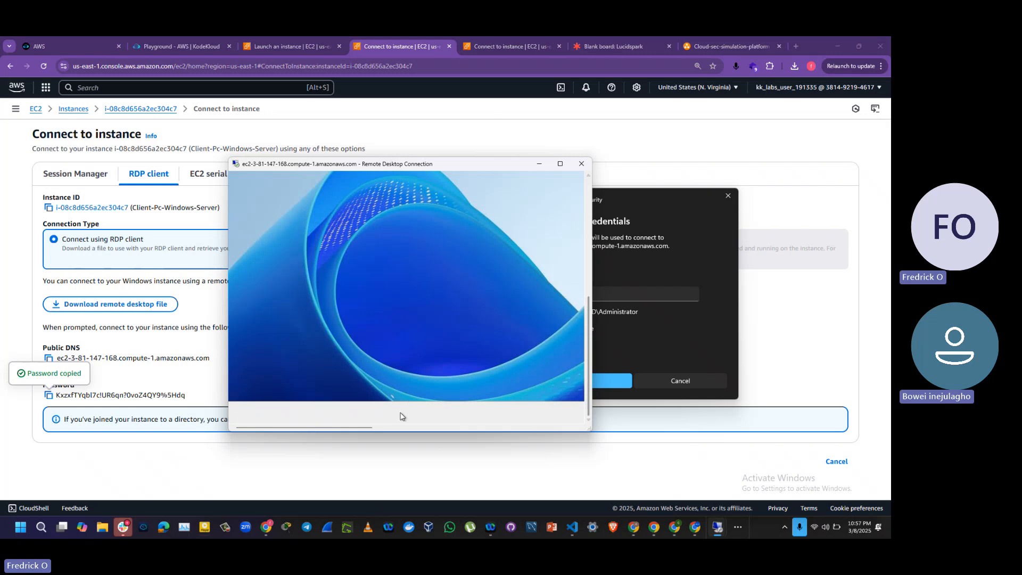
left_click_drag(359, 426, 435, 425)
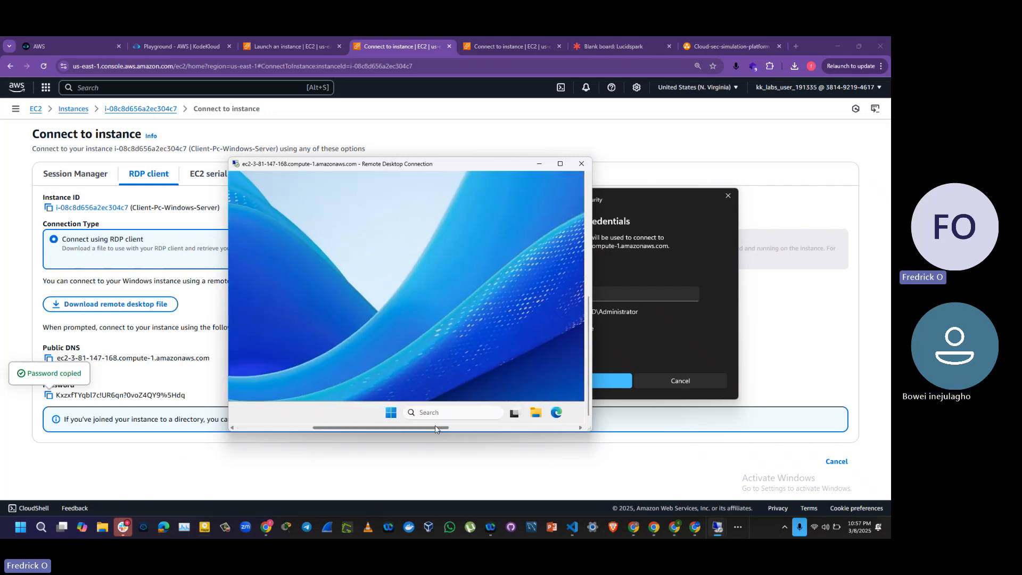
left_click(390, 413)
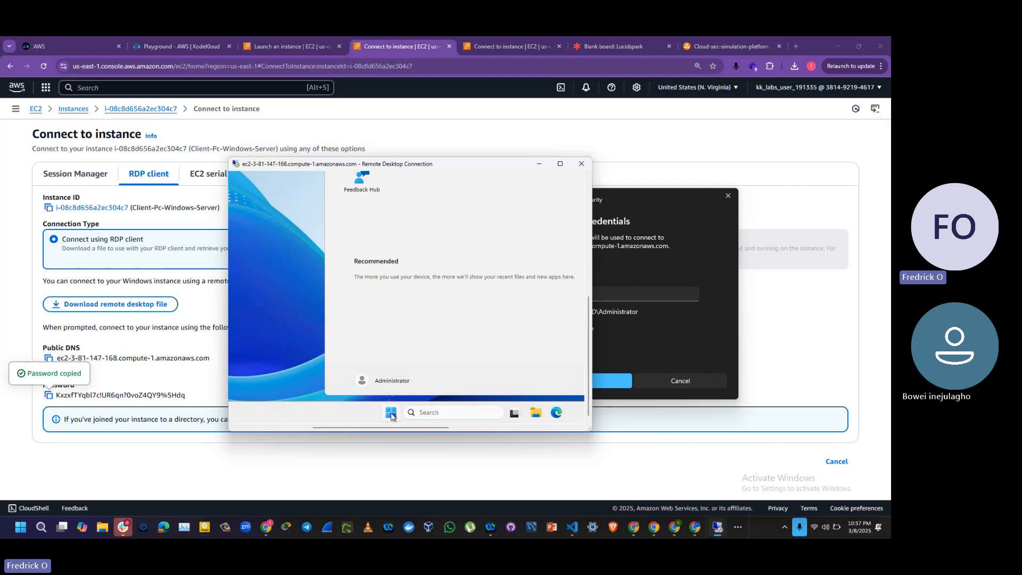
left_click(391, 414)
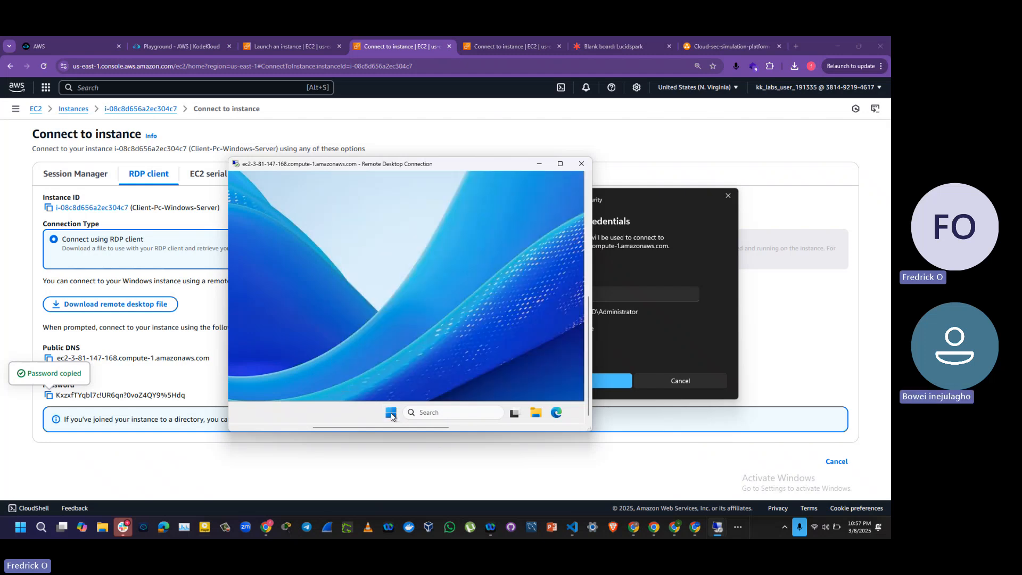
left_click_drag(382, 428, 281, 434)
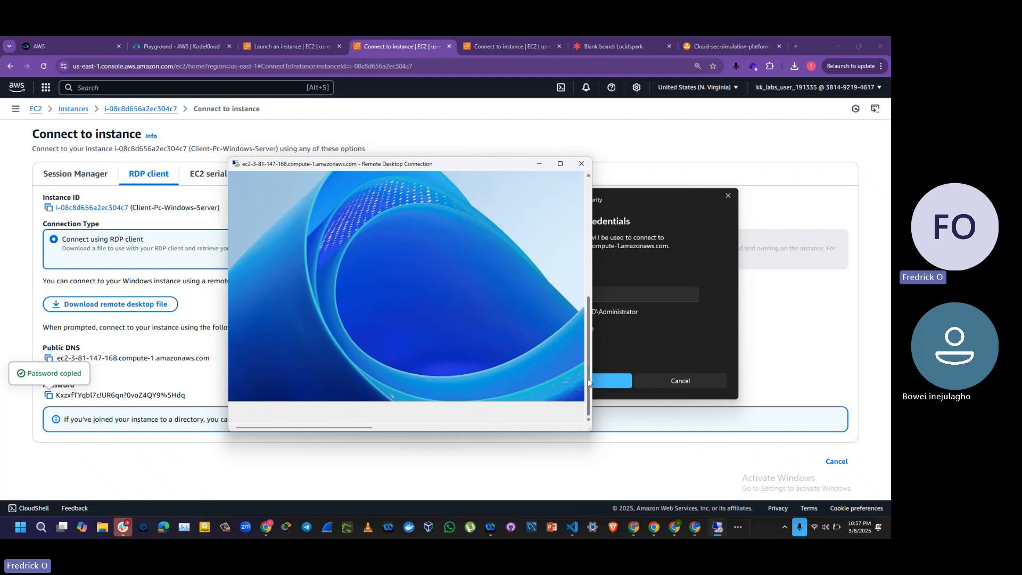
Step: Browse from This PC through the Windows (C:) drive and the Windows folder into System32 on the remote server
left_click_drag(588, 379, 585, 227)
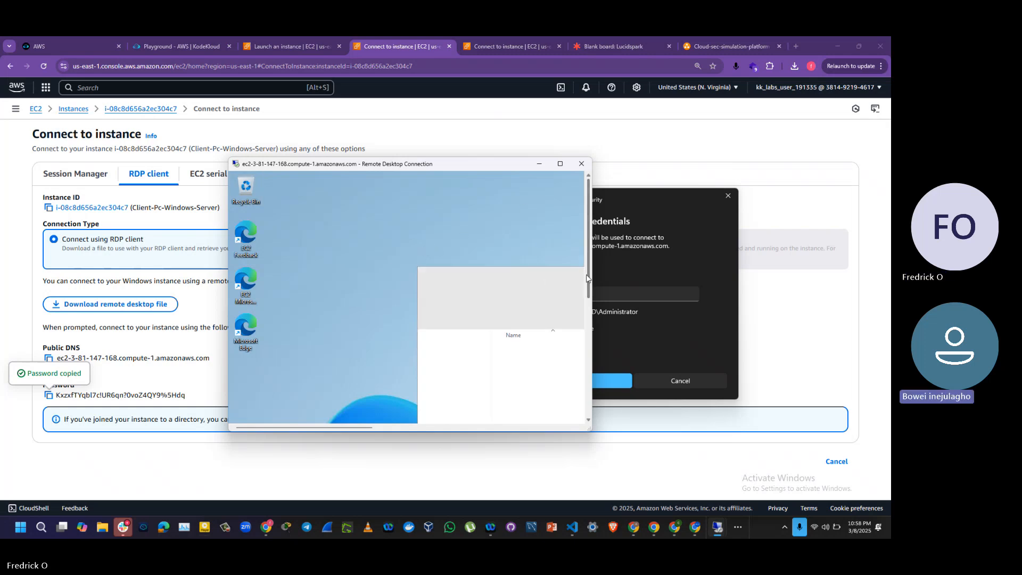
left_click_drag(586, 277, 586, 340)
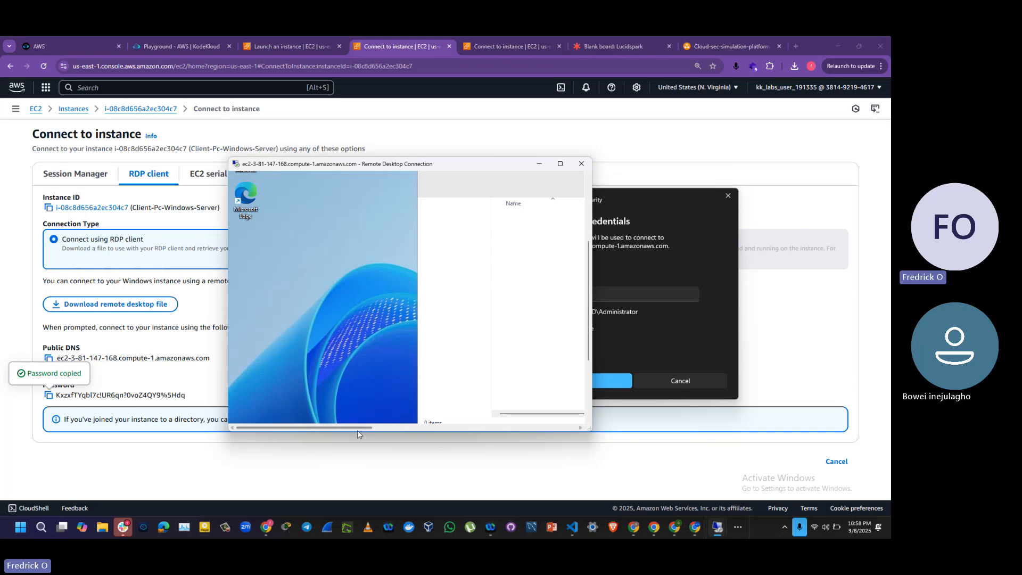
left_click_drag(355, 428, 403, 426)
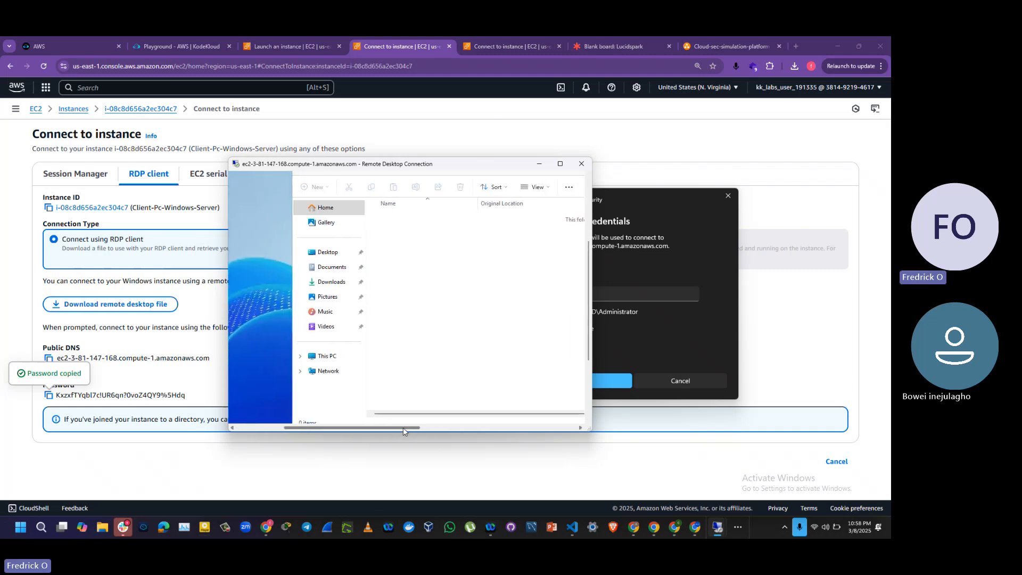
left_click(326, 359)
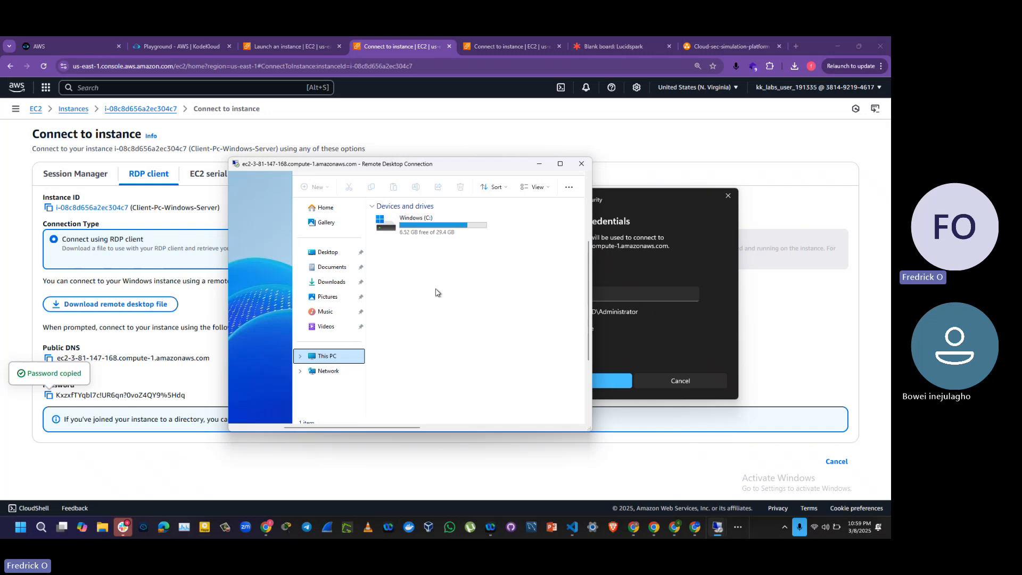
double_click(423, 228)
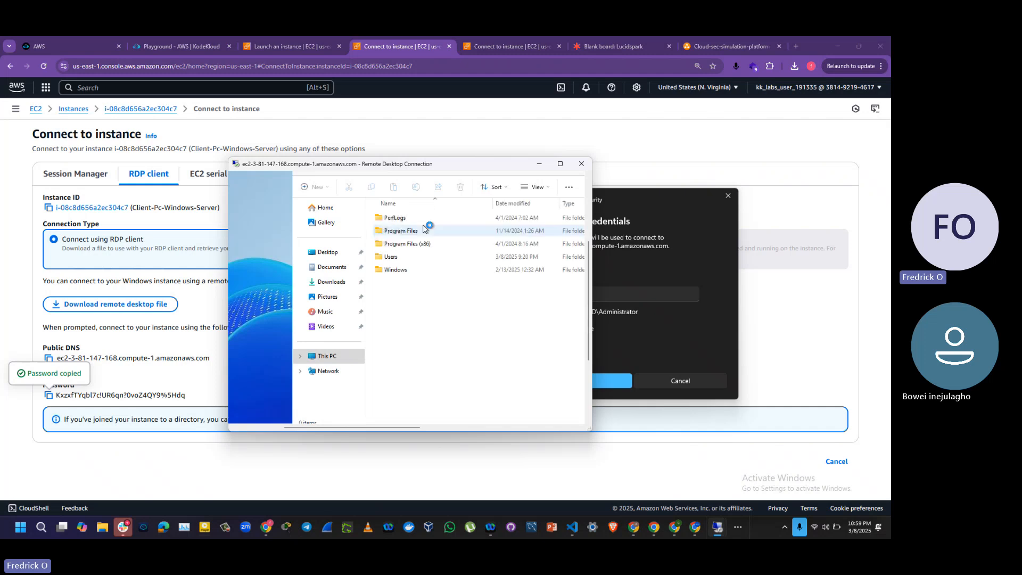
double_click(395, 271)
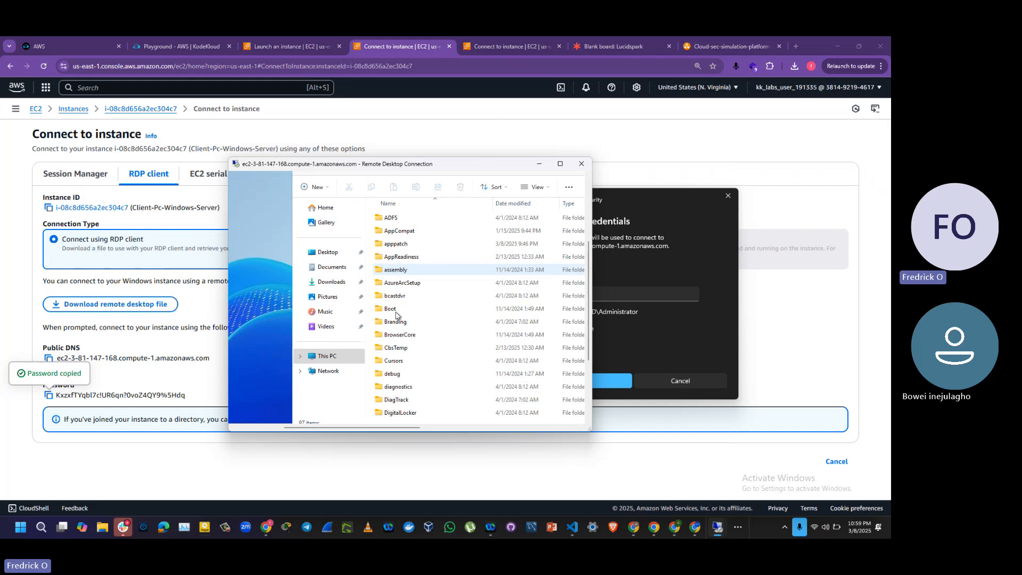
left_click(396, 313)
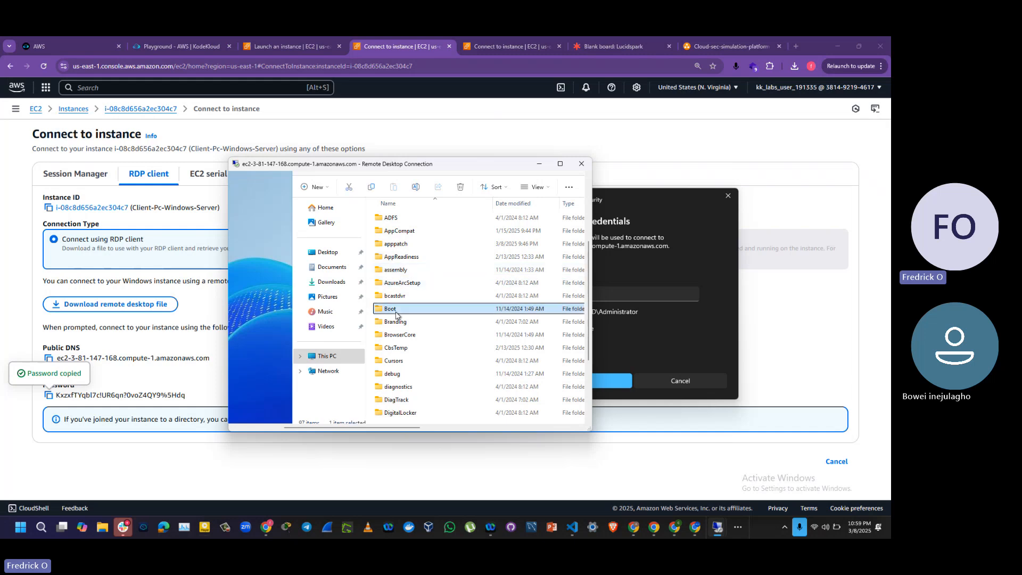
key("s")
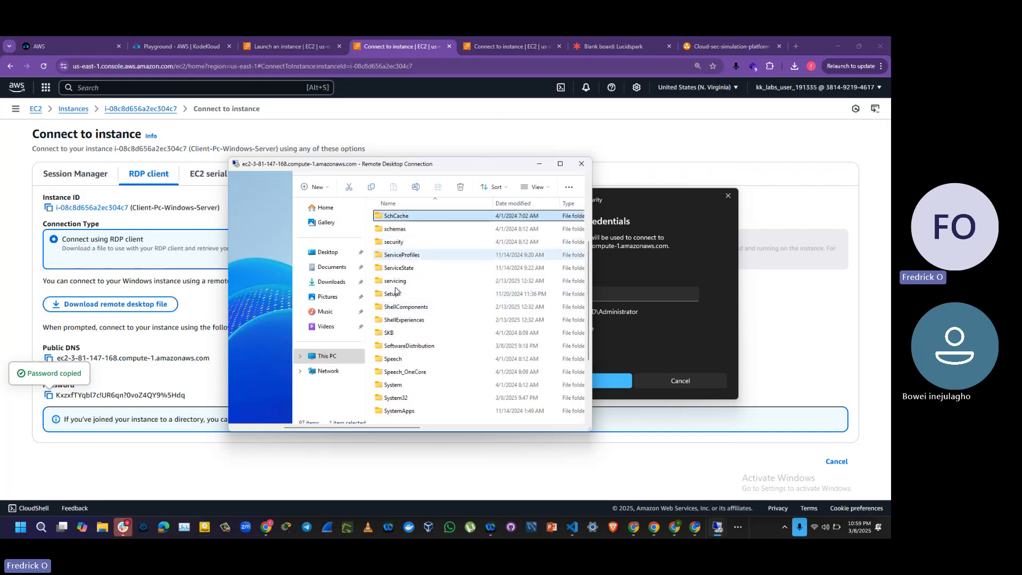
double_click(399, 399)
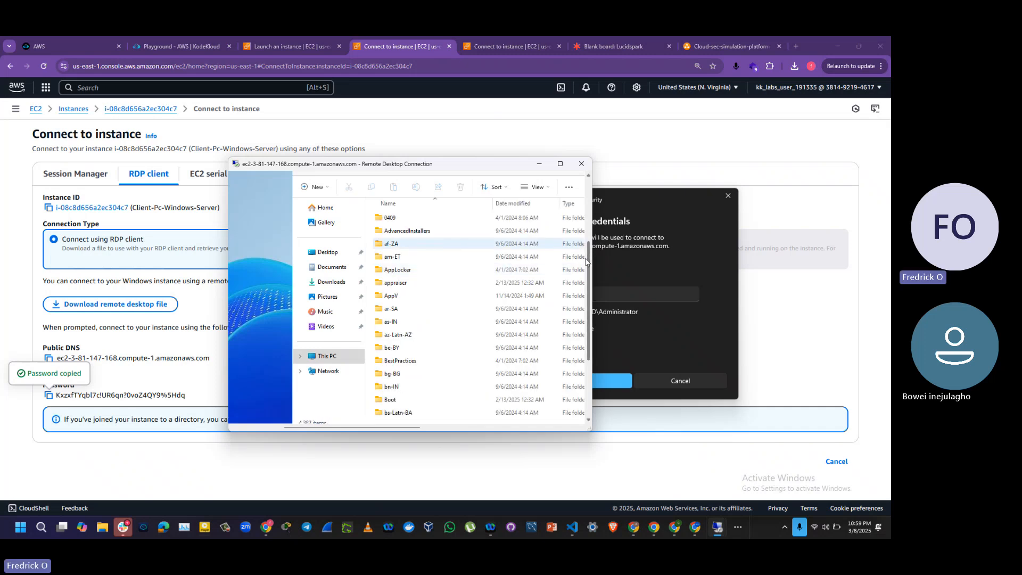
Step: Expand the remote session to full screen and look through the contents of the System32 folder
left_click_drag(589, 263, 589, 226)
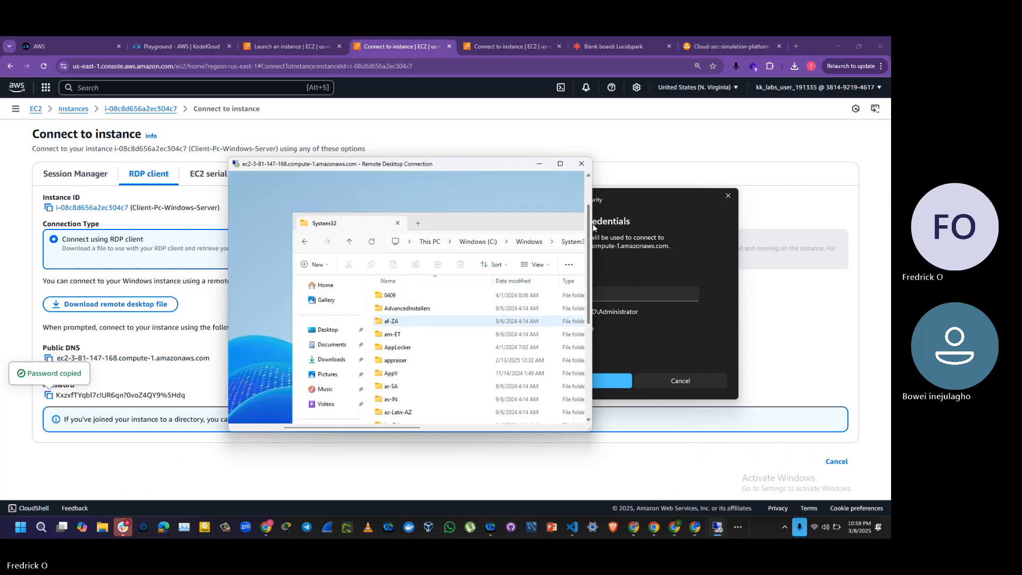
left_click(559, 163)
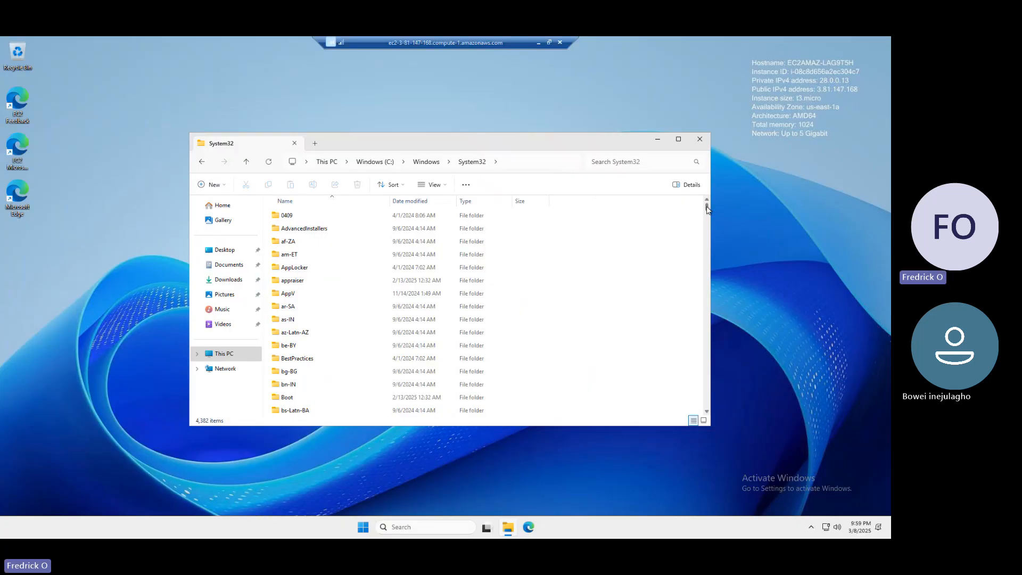
left_click(707, 239)
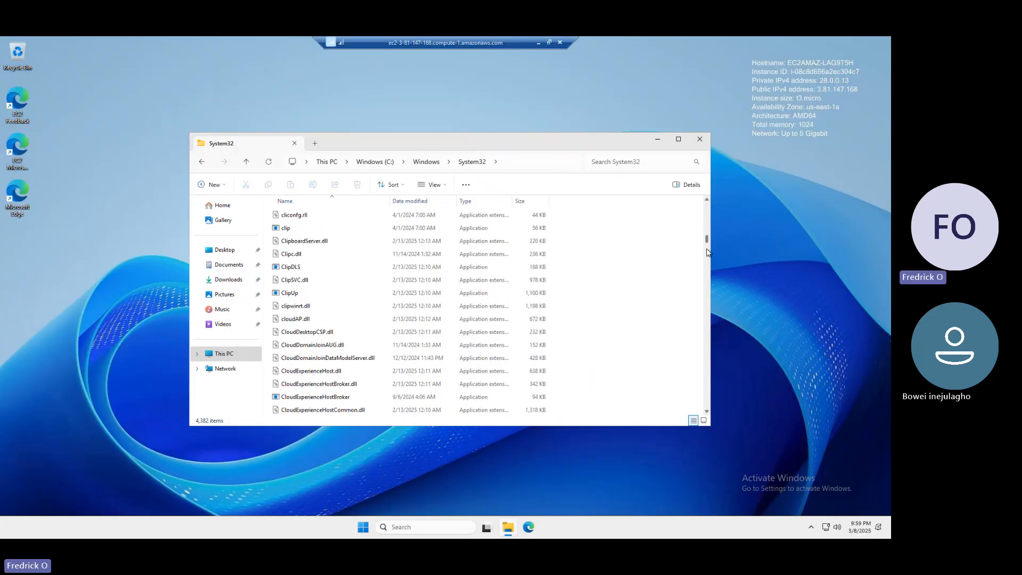
left_click_drag(710, 263, 709, 198)
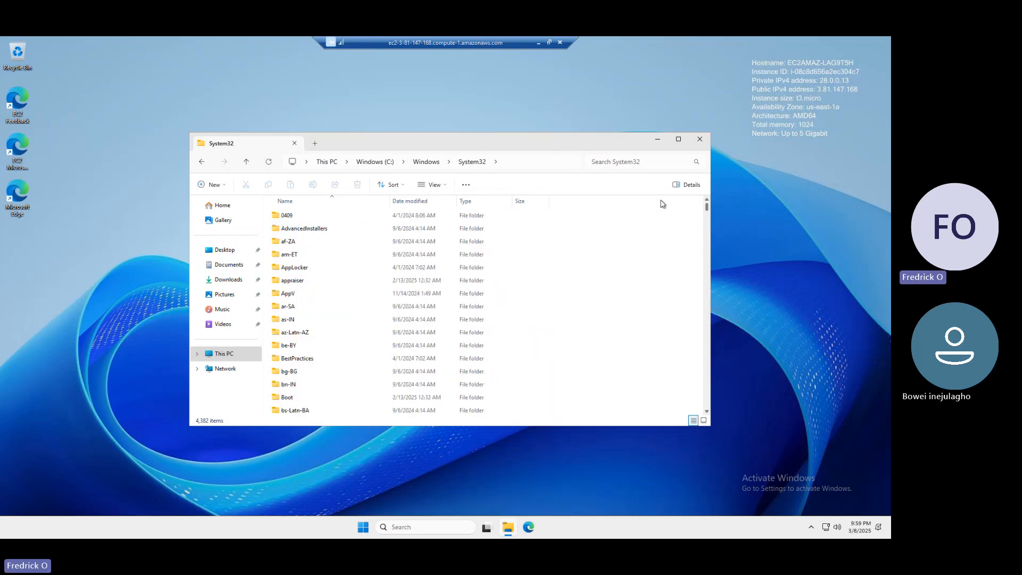
Step: Go back to the Windows folder, check its System subfolder, and jump to the explorer application in the Windows folder
left_click(426, 163)
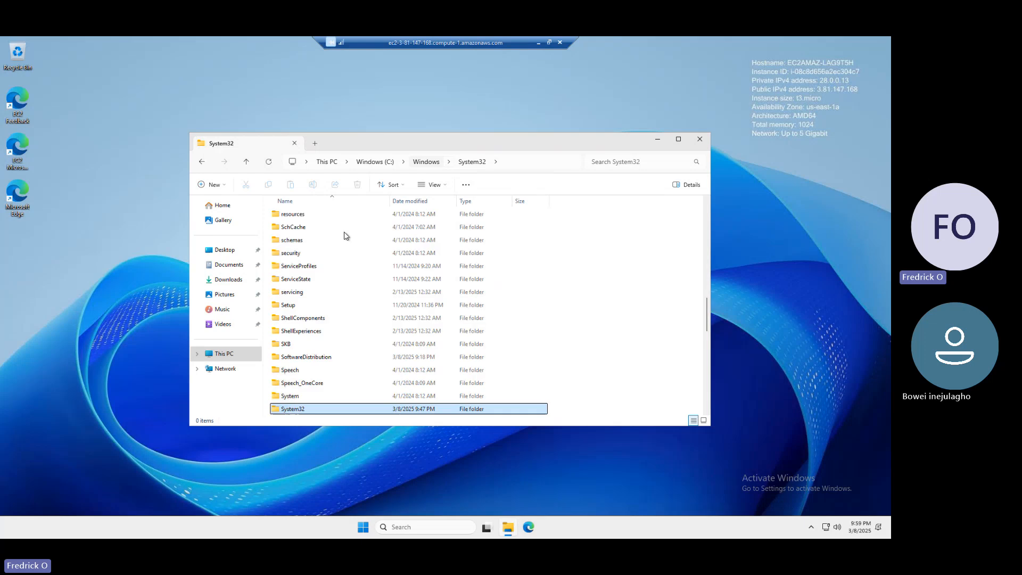
double_click(295, 397)
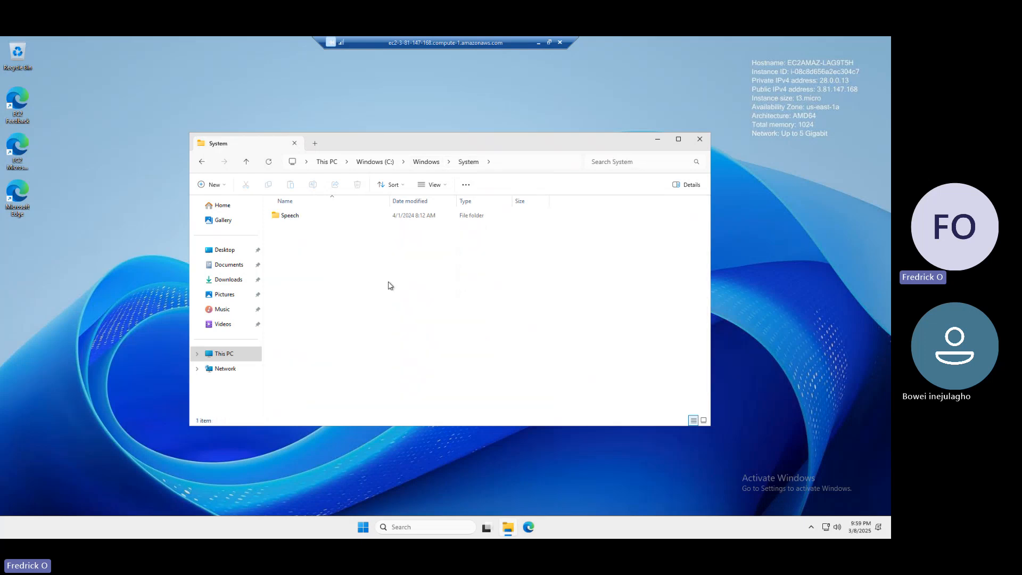
left_click(426, 163)
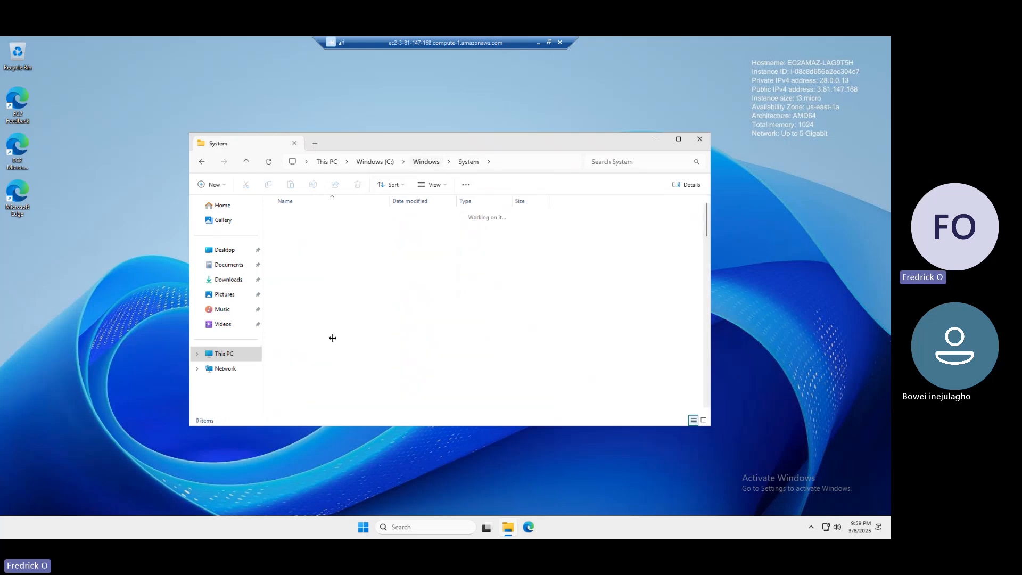
key("Down")
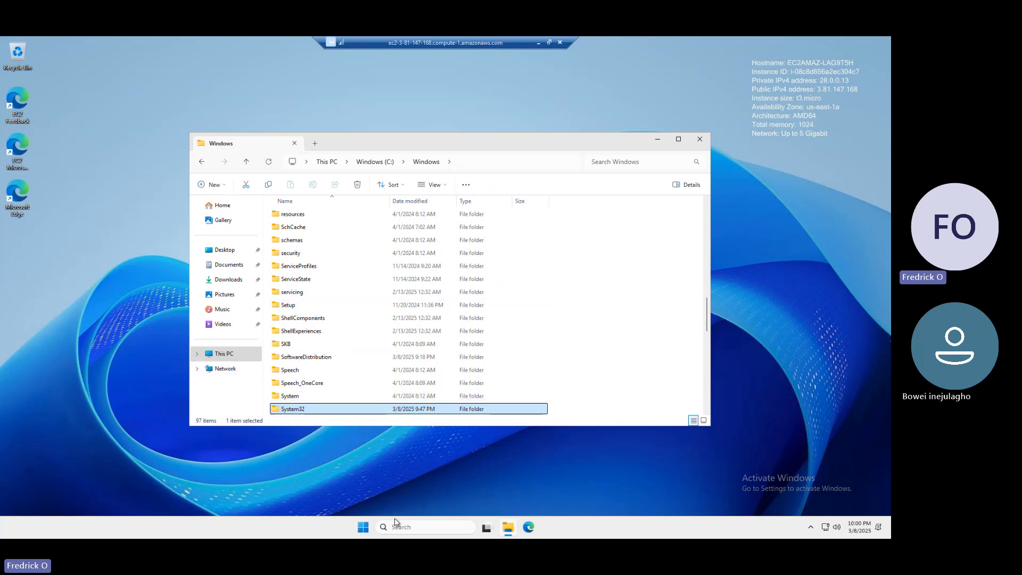
key("e")
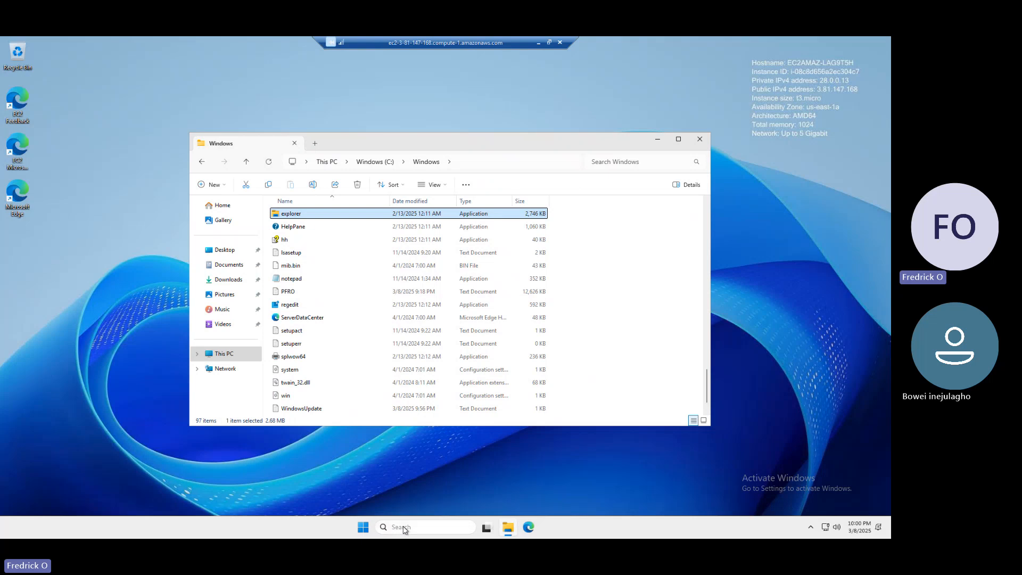
Step: Search the remote server for "even" and open Event Viewer
left_click(404, 529)
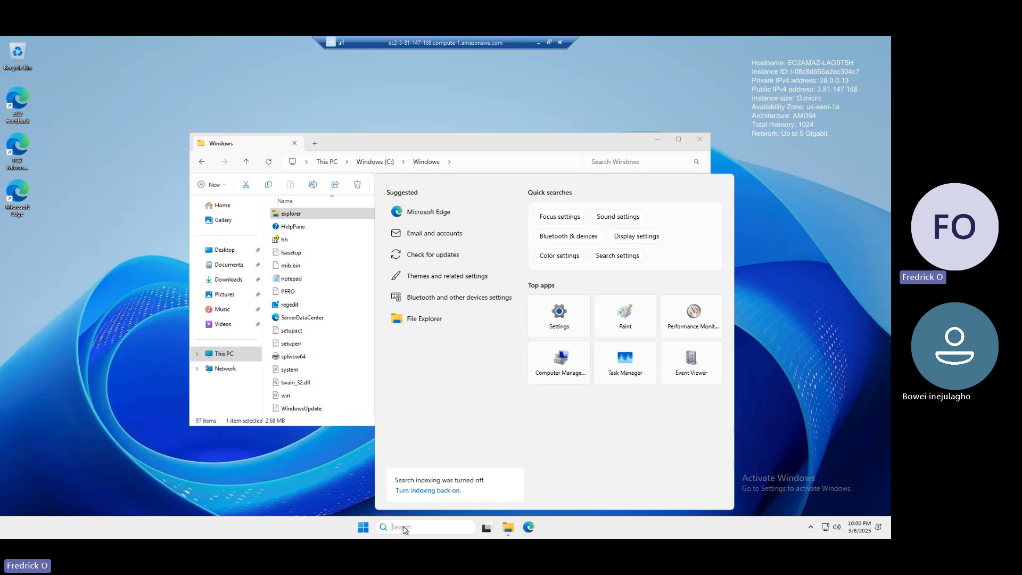
type("even")
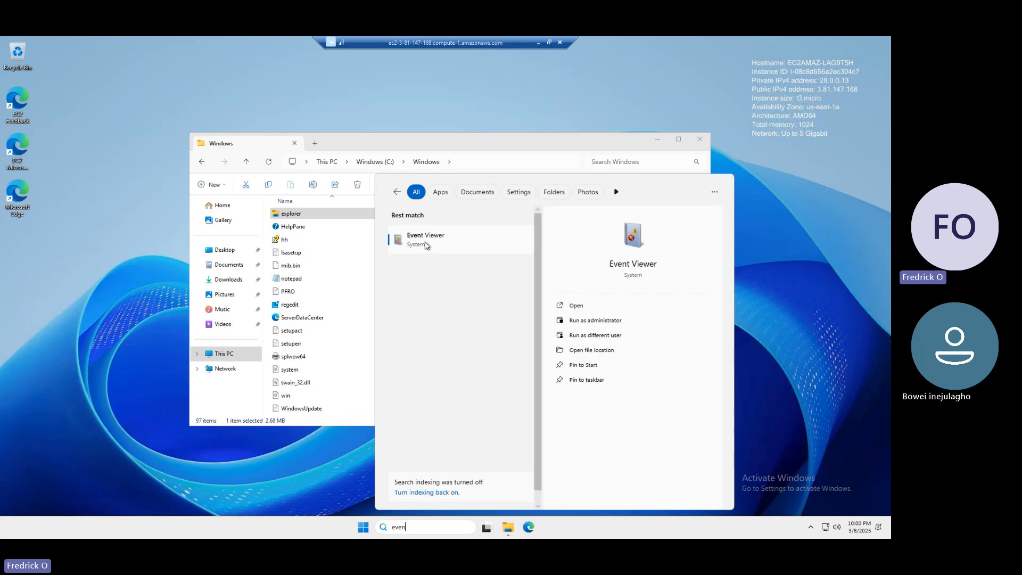
left_click(425, 242)
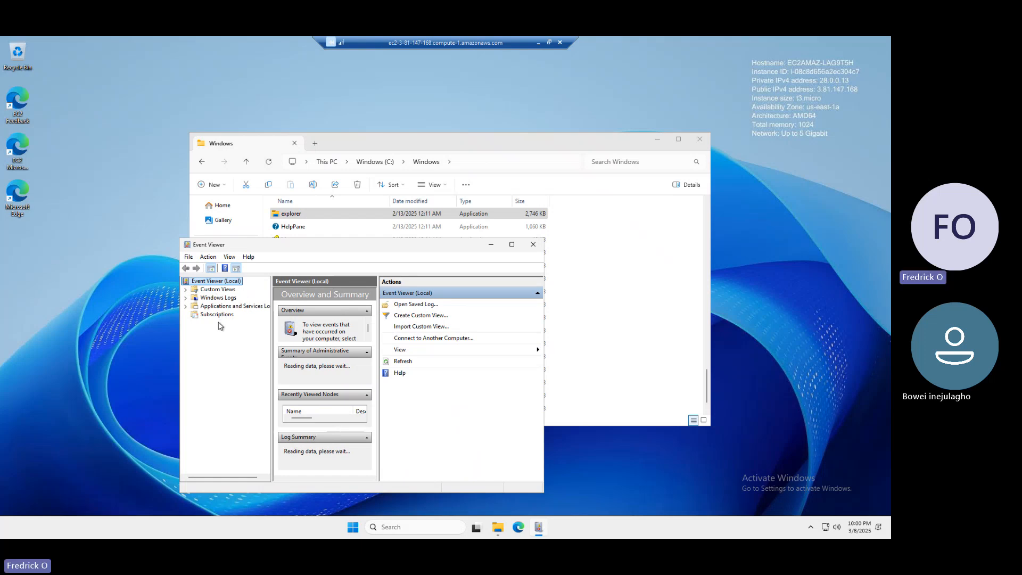
Step: Expand Windows Logs in Event Viewer to list its individual logs
left_click(208, 299)
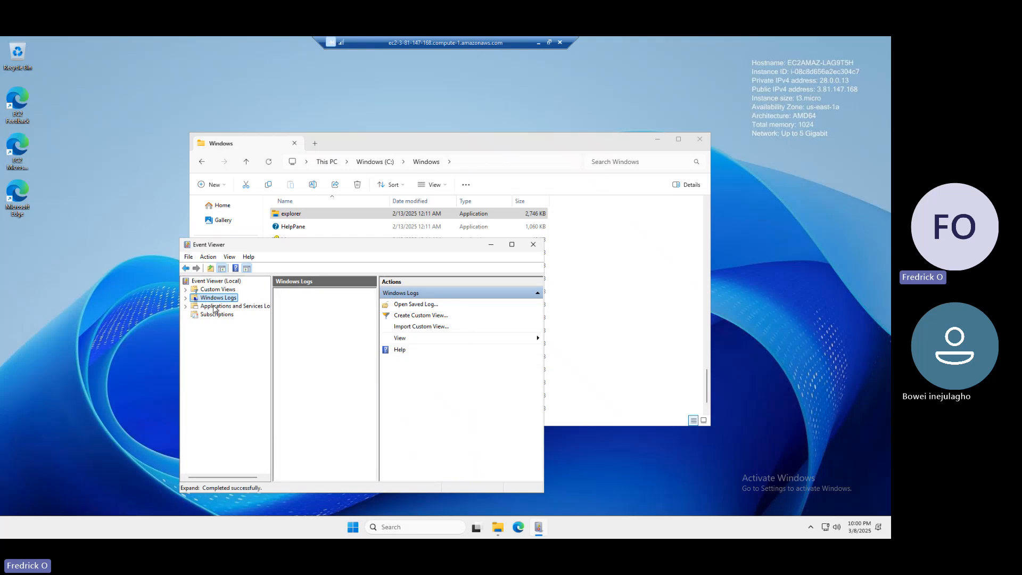
left_click(215, 307)
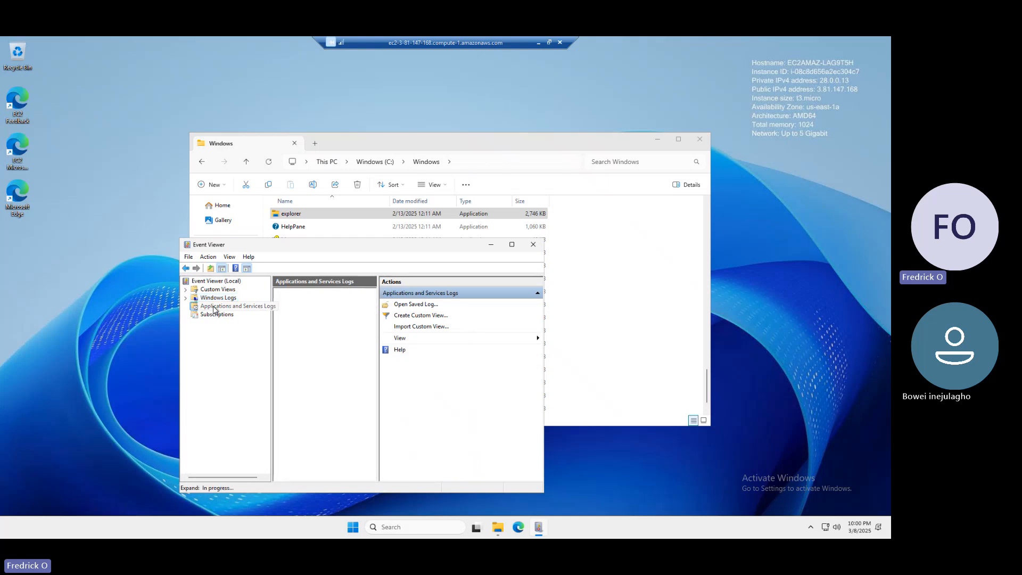
left_click(201, 299)
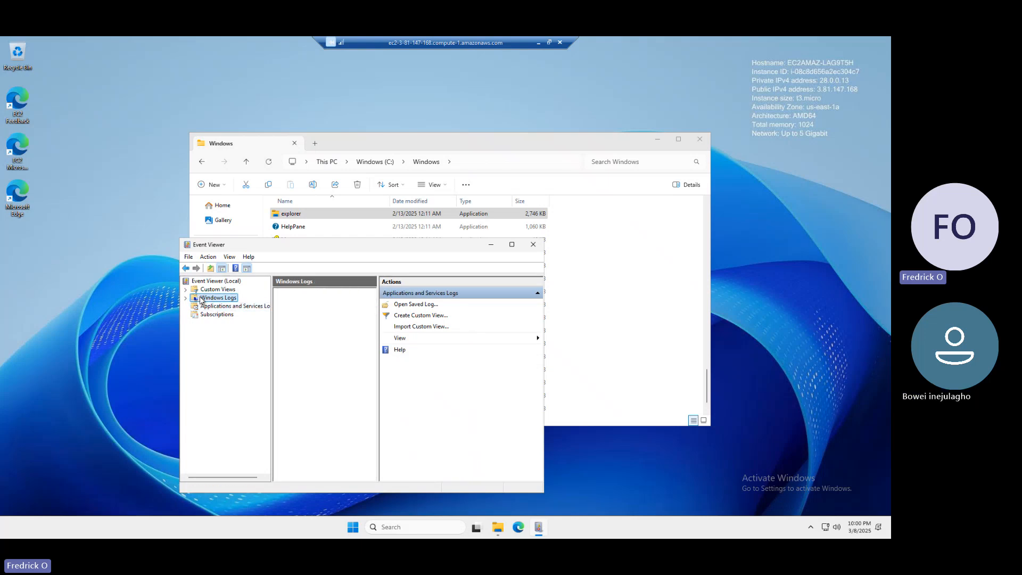
left_click(186, 299)
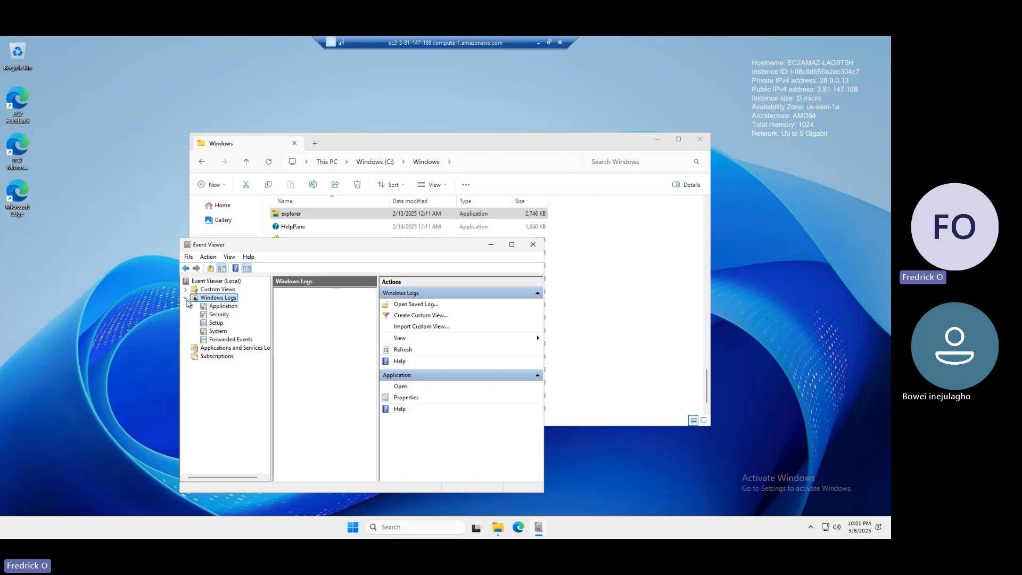
Step: View the Application, Security and Setup logs in turn, and dismiss the End Snap-in dialog without ending the snap-in
left_click(234, 306)
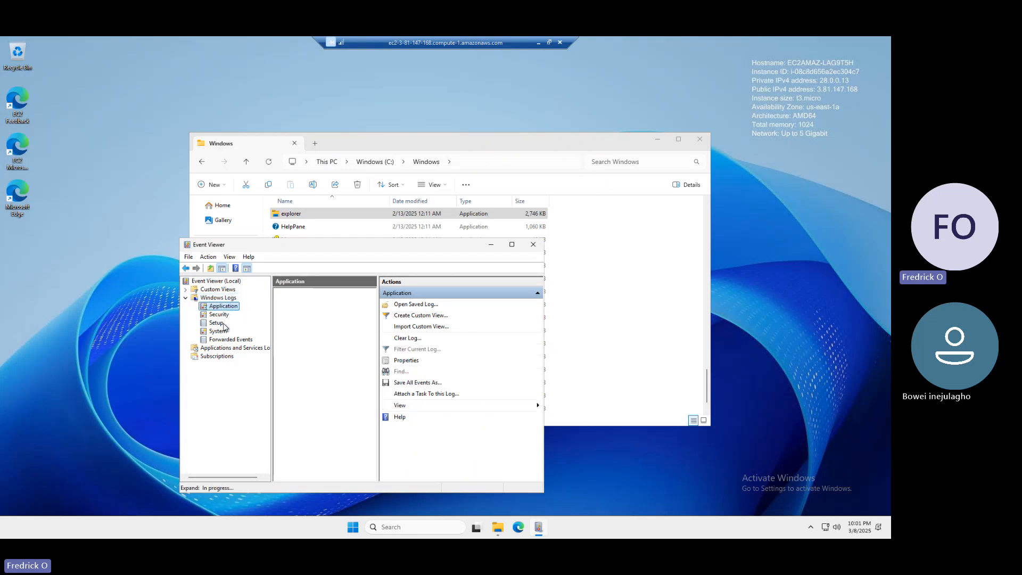
left_click(219, 314)
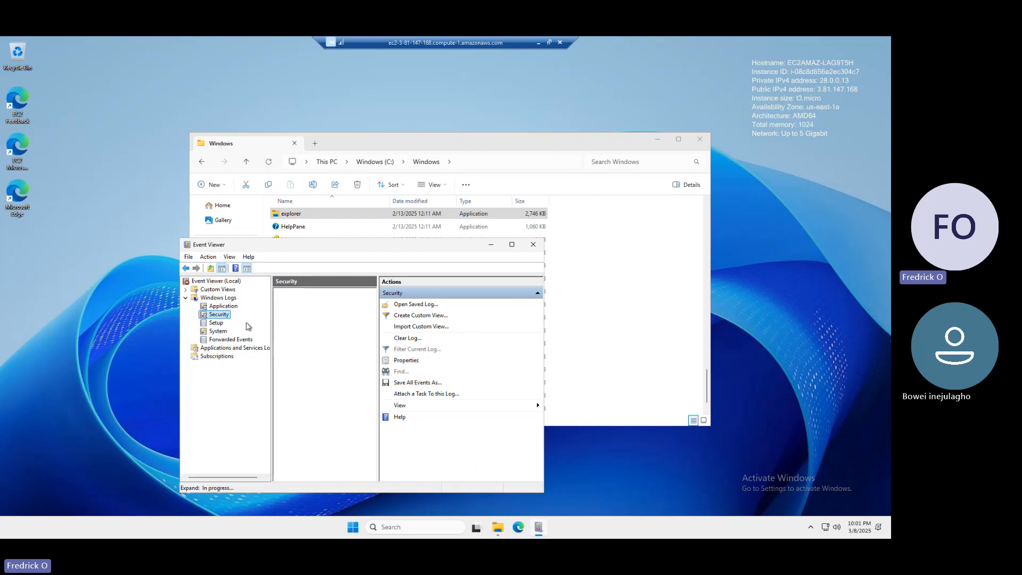
left_click(216, 323)
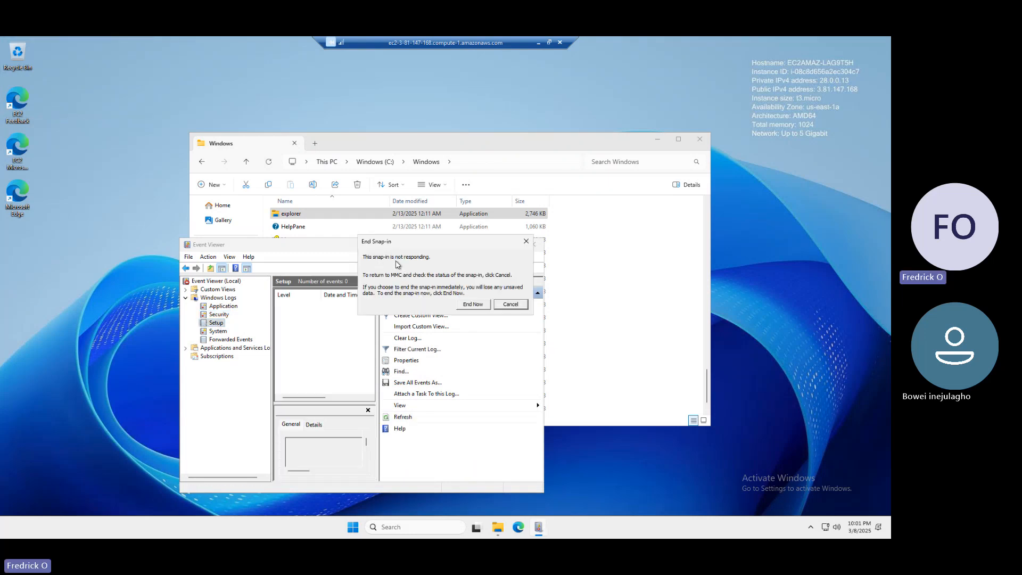
left_click(507, 305)
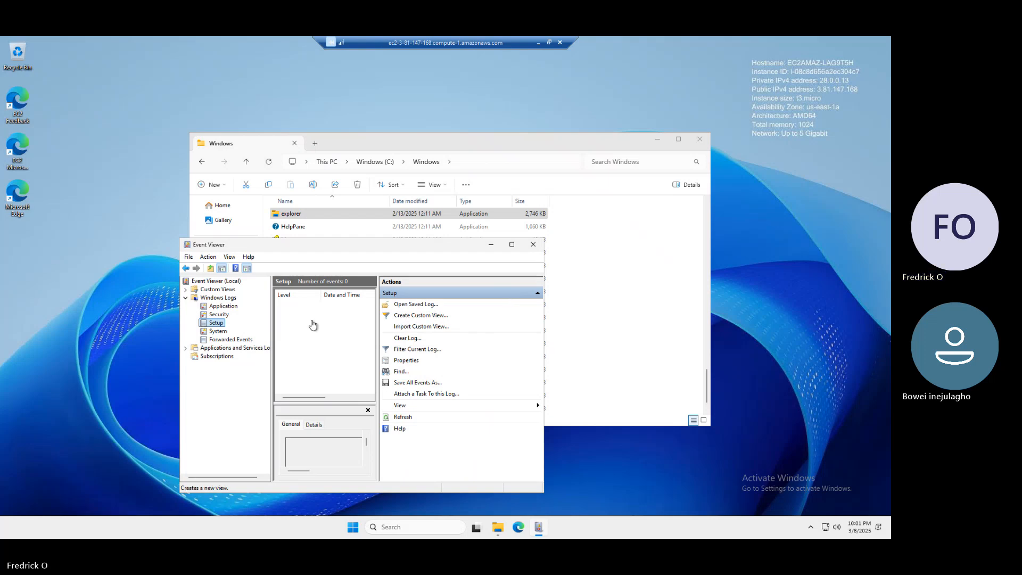
Step: Open the Security log, select its newest event and maximize Event Viewer
left_click(220, 314)
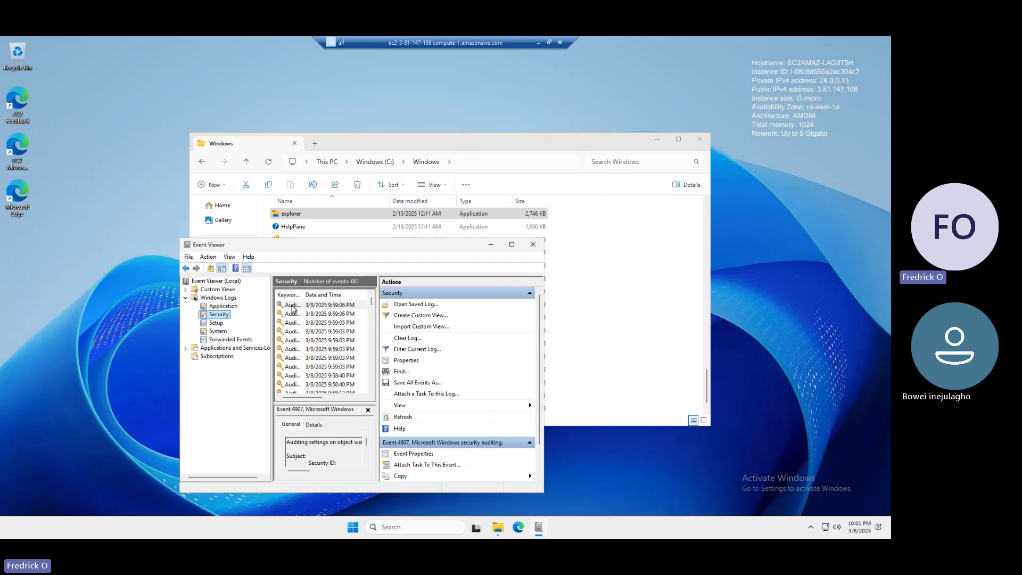
left_click(292, 308)
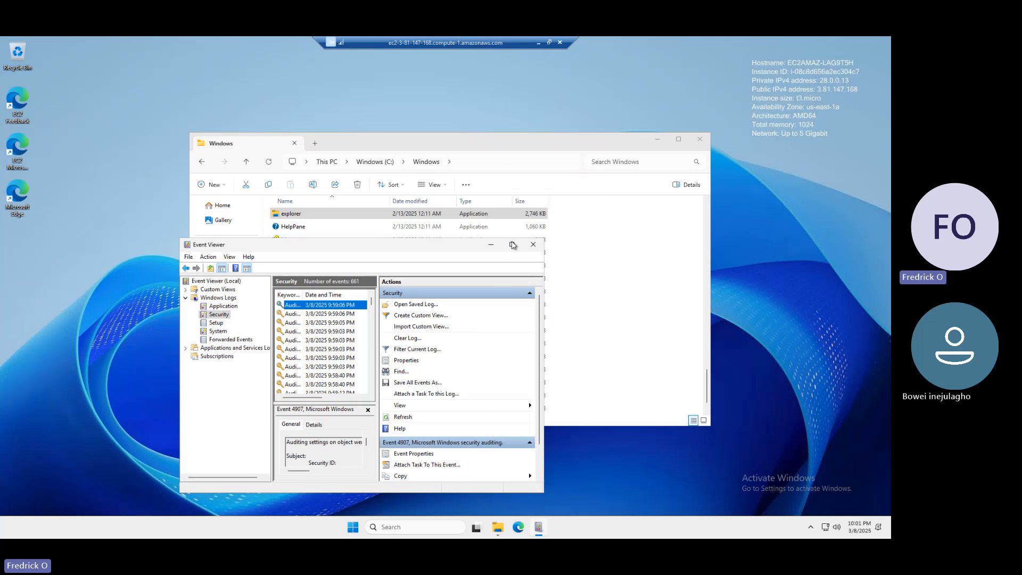
left_click(512, 244)
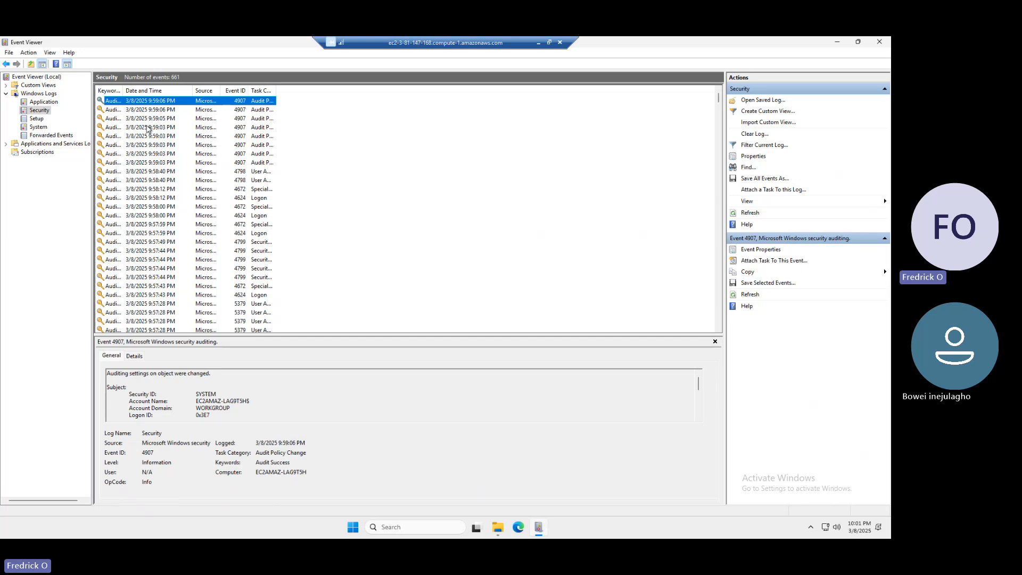
Step: Widen the Task Category column of the Security log and show the details of the 9:58:12 PM Logon event with ID 4624
left_click(143, 110)
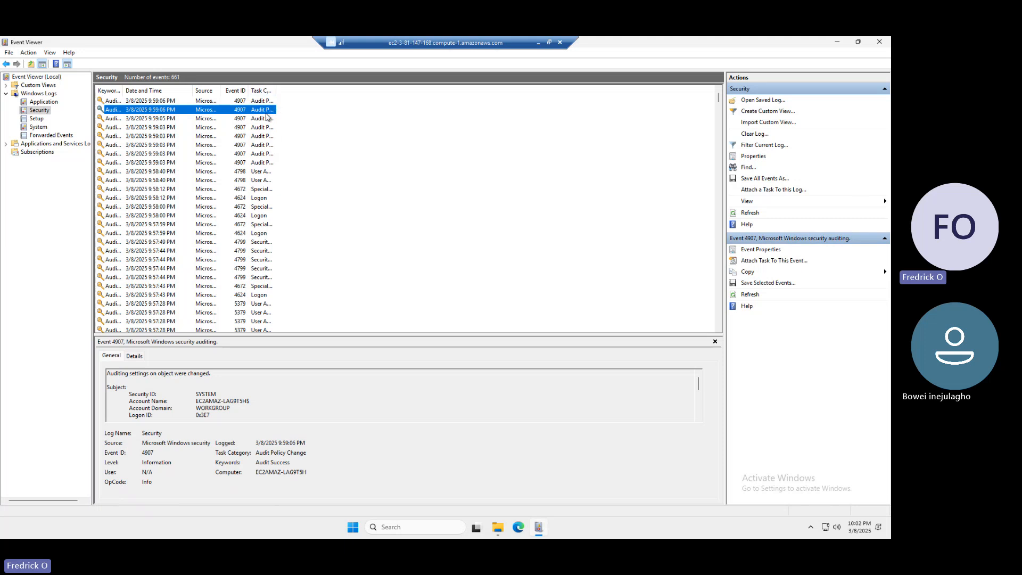
left_click_drag(274, 86, 316, 86)
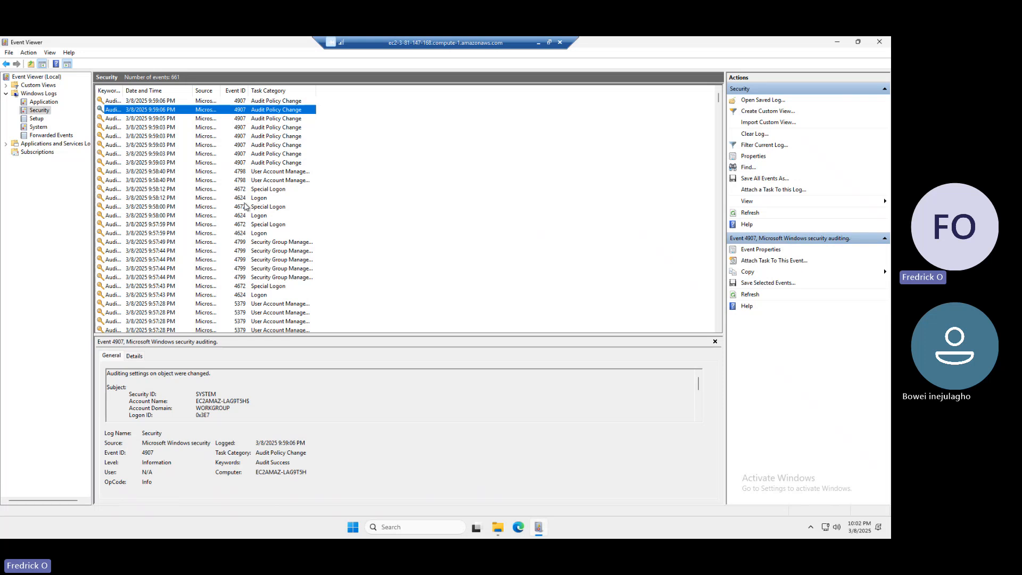
left_click(181, 199)
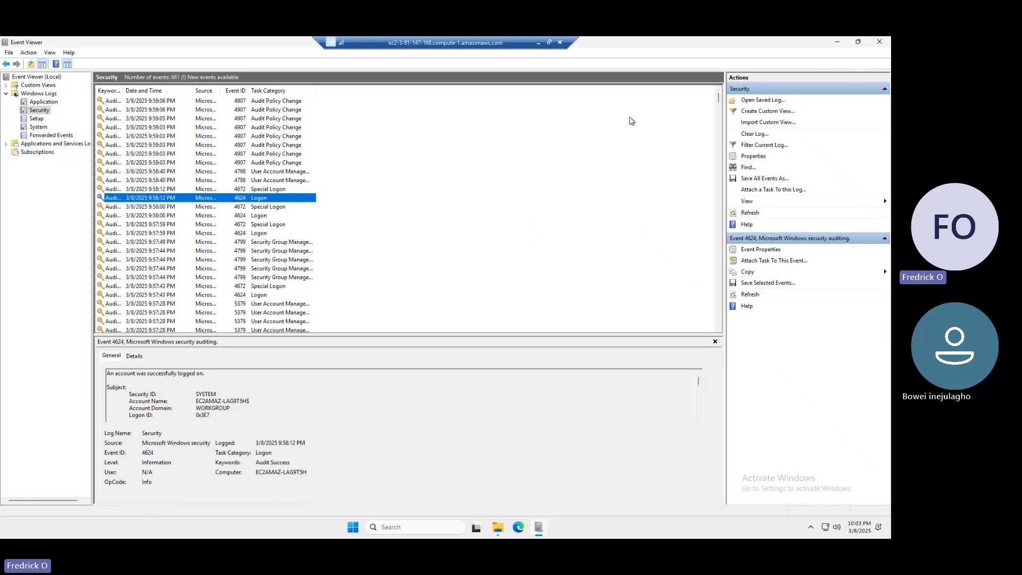
Step: Close Event Viewer on the remote server and restore the remote desktop session from full screen to a window
left_click(880, 43)
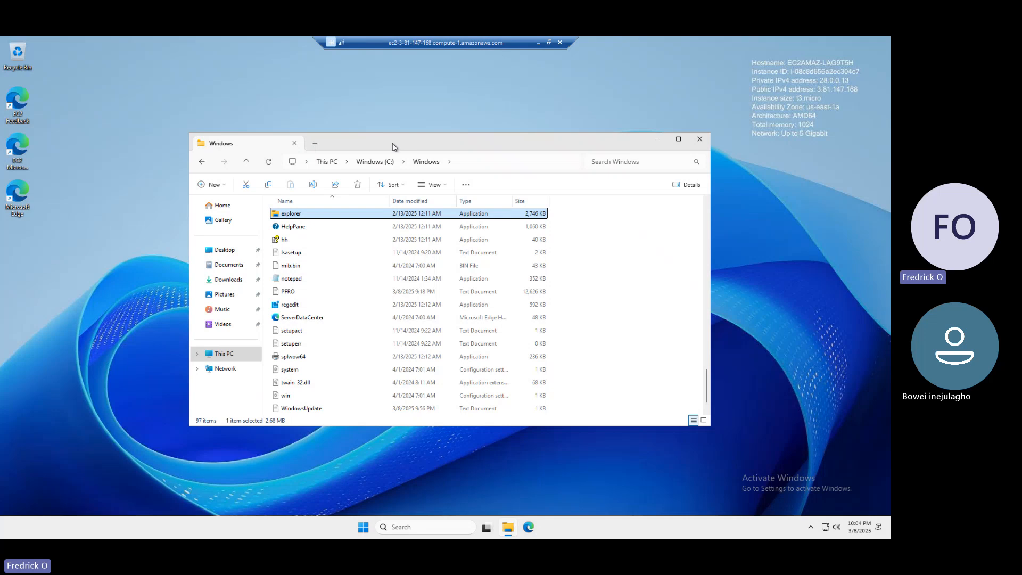
left_click(13, 207)
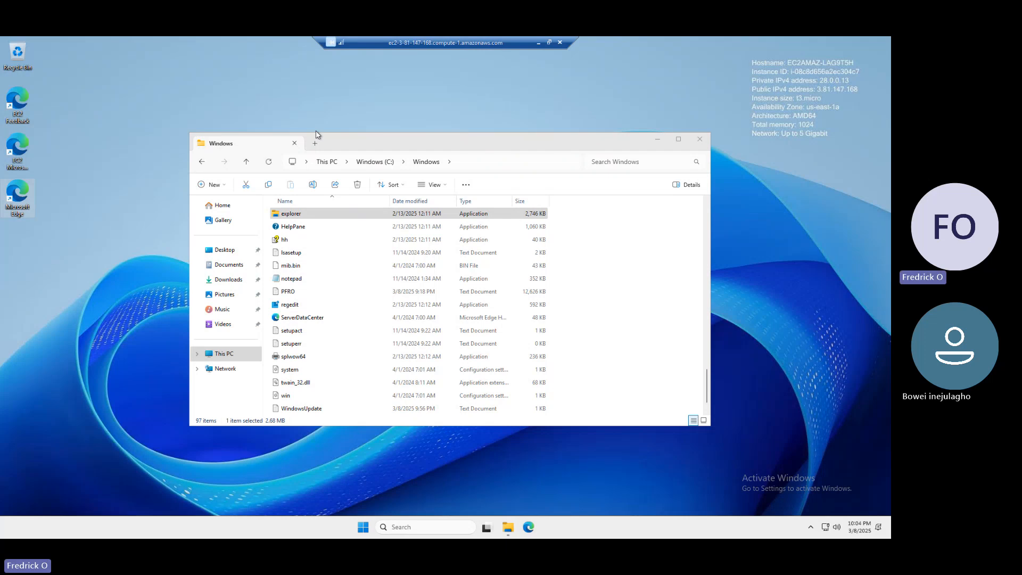
left_click(548, 42)
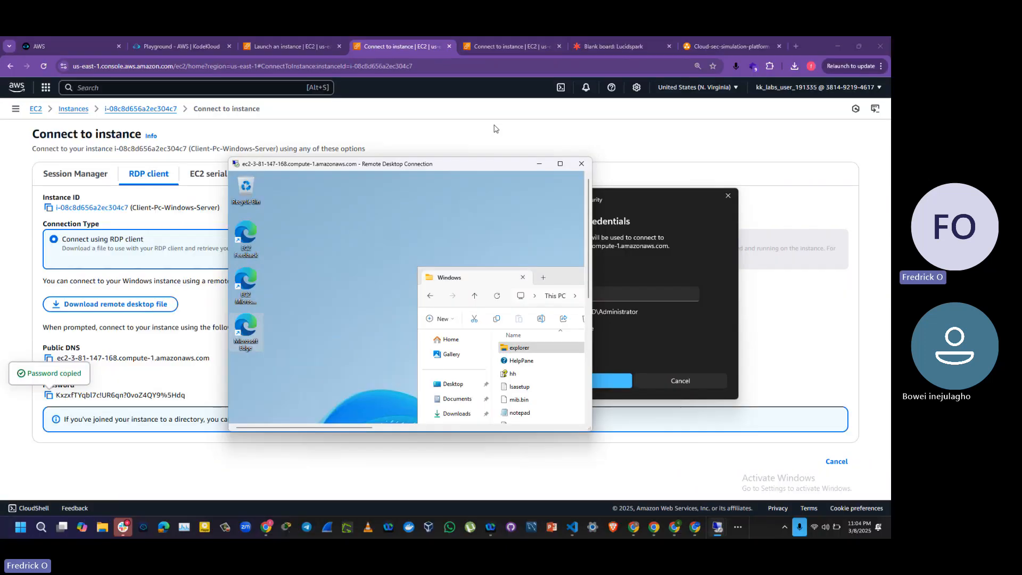
Step: Search Google for "splunk enterprise download" in a new browser tab on the local computer
left_click(795, 46)
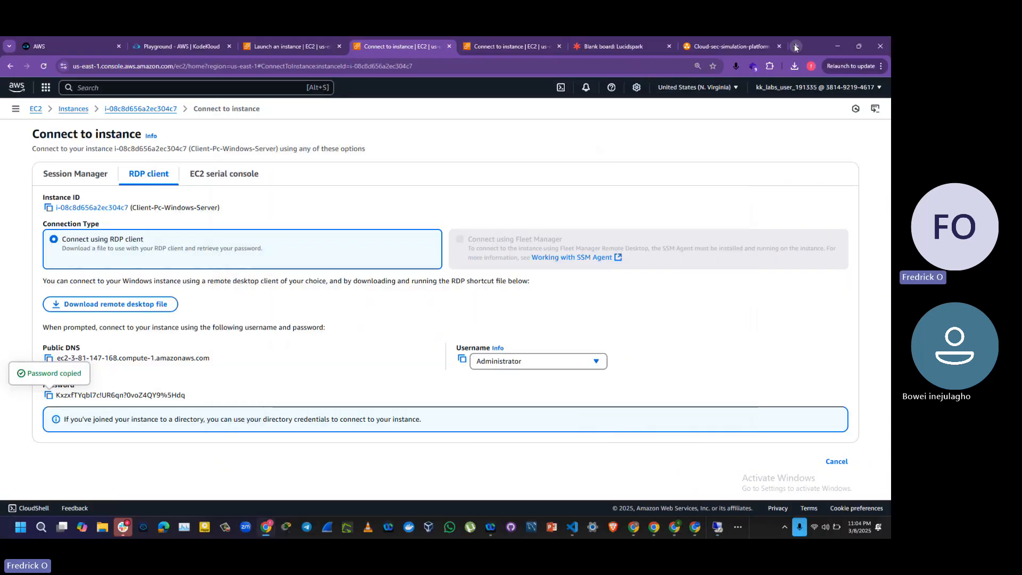
type("splunk")
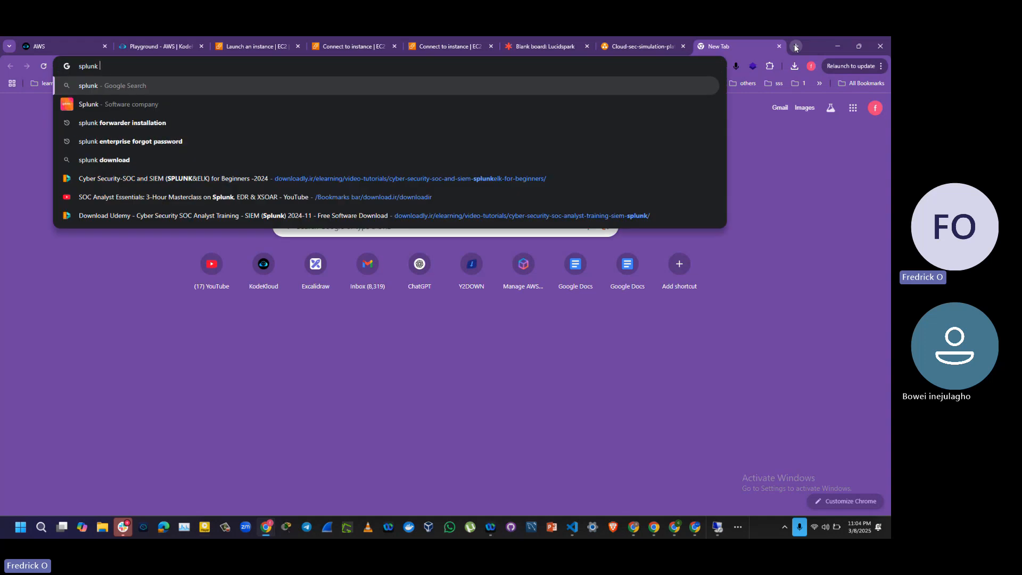
type(" enter")
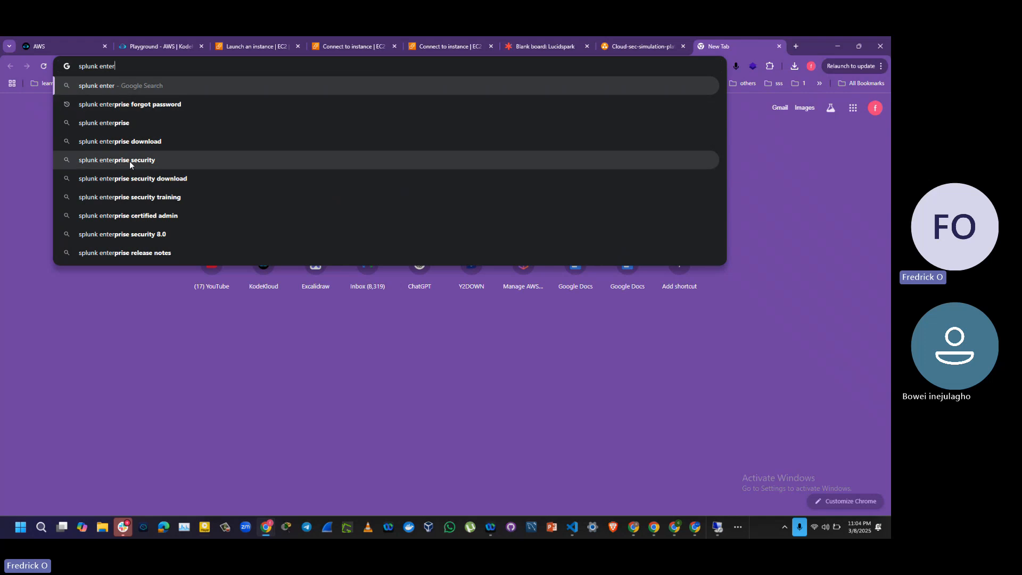
left_click(130, 145)
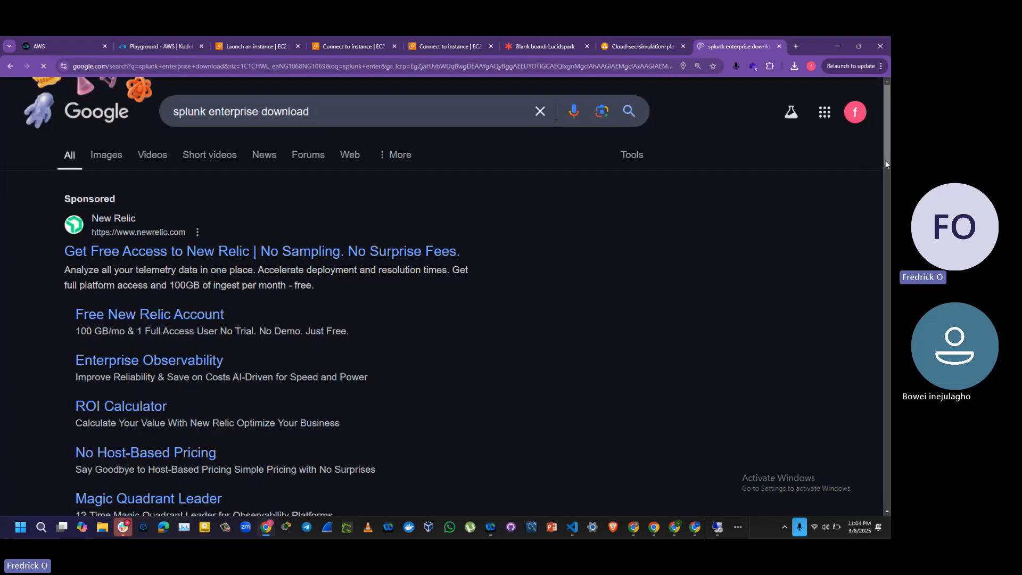
Step: Open the Universal Forwarder and Splunk Enterprise 9.4.1 download pages in separate tabs and review the Splunk Enterprise sign-up form
left_click_drag(886, 160, 887, 228)
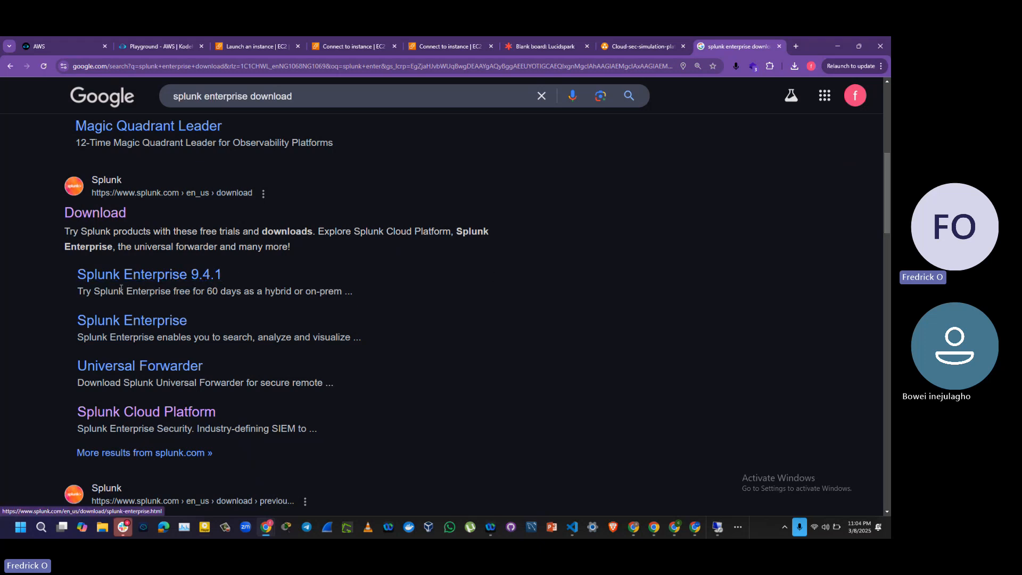
right_click(170, 364)
left_click(249, 218)
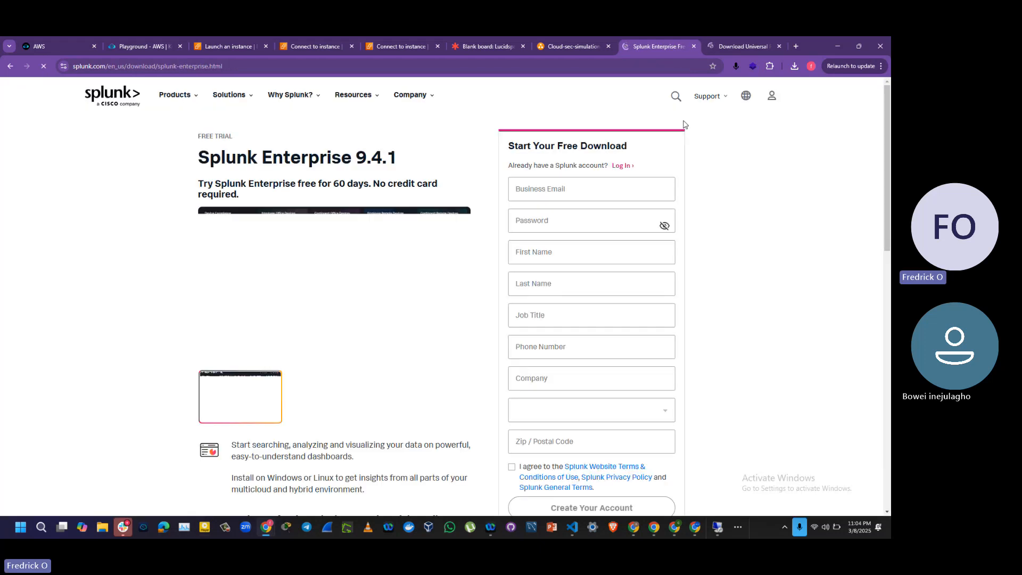
key("ctrl+Tab")
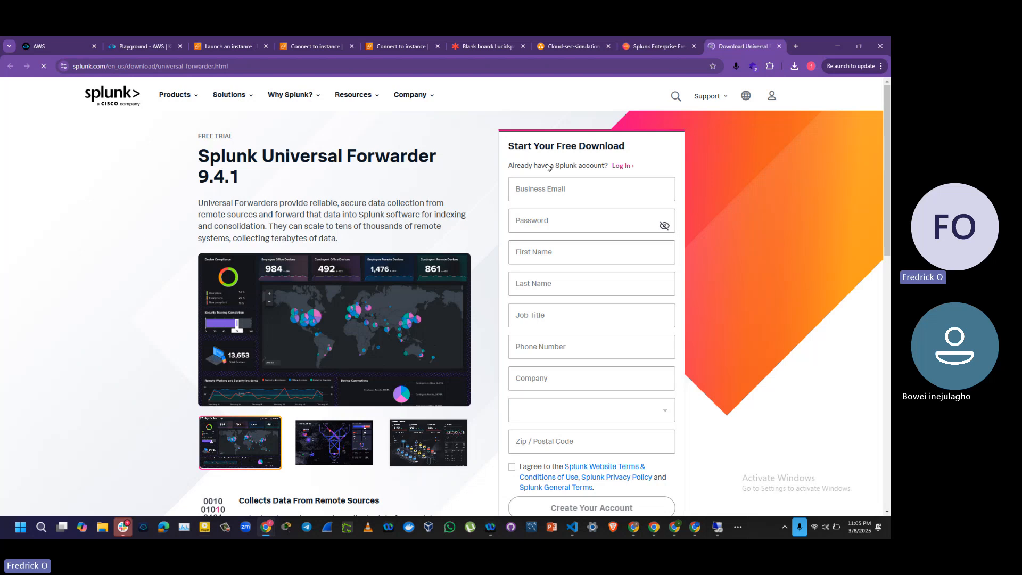
key("ctrl+shift+Tab")
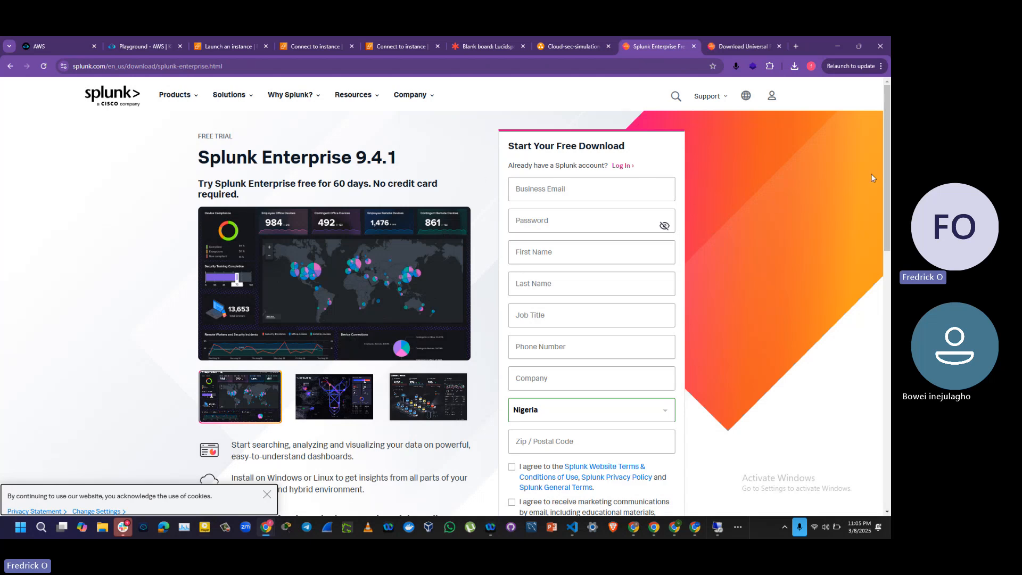
scroll(726, 236, "down", 3)
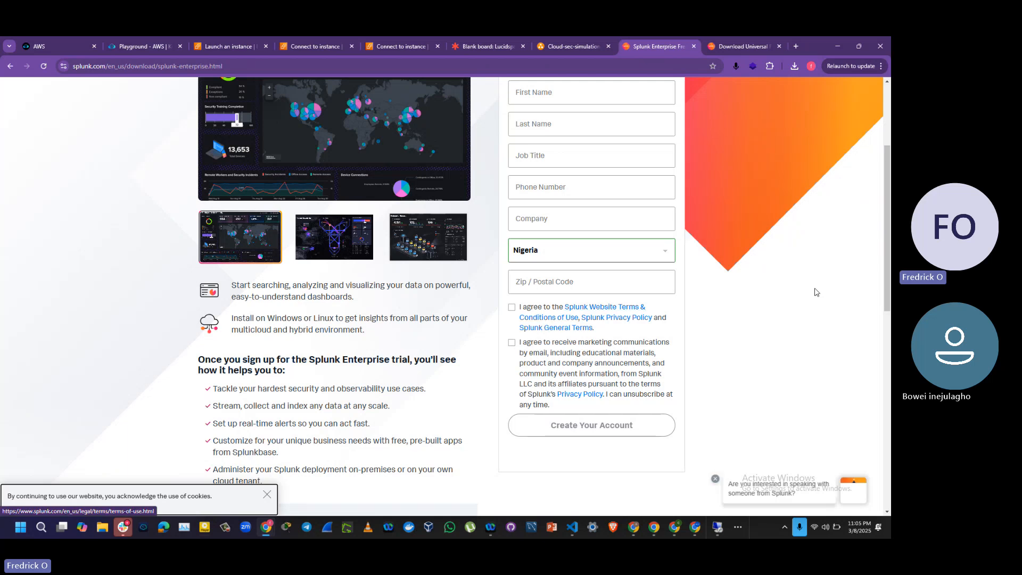
left_click_drag(890, 277, 888, 204)
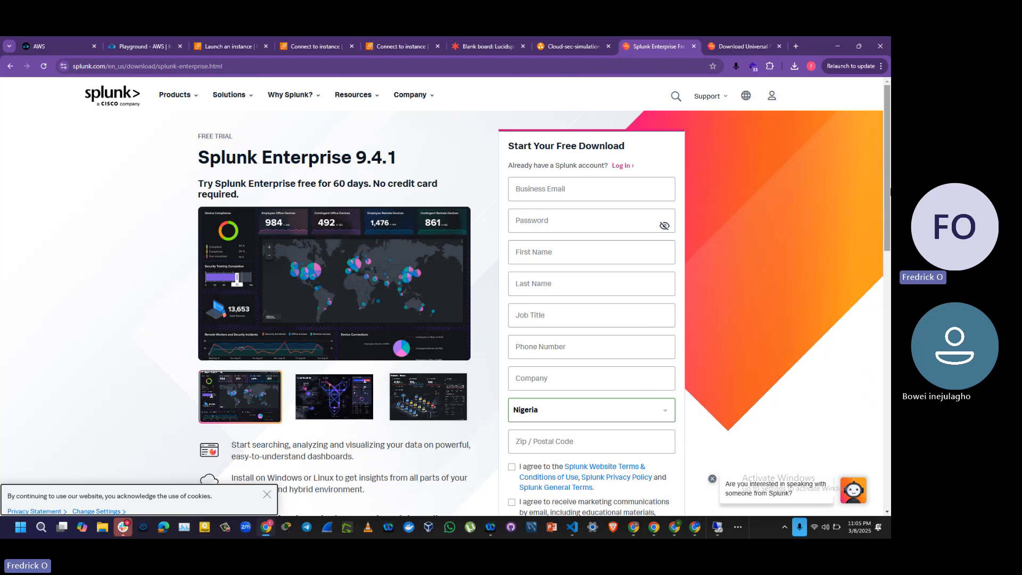
Step: Search Google for "threatintelligence map" in a new browser tab
left_click(795, 47)
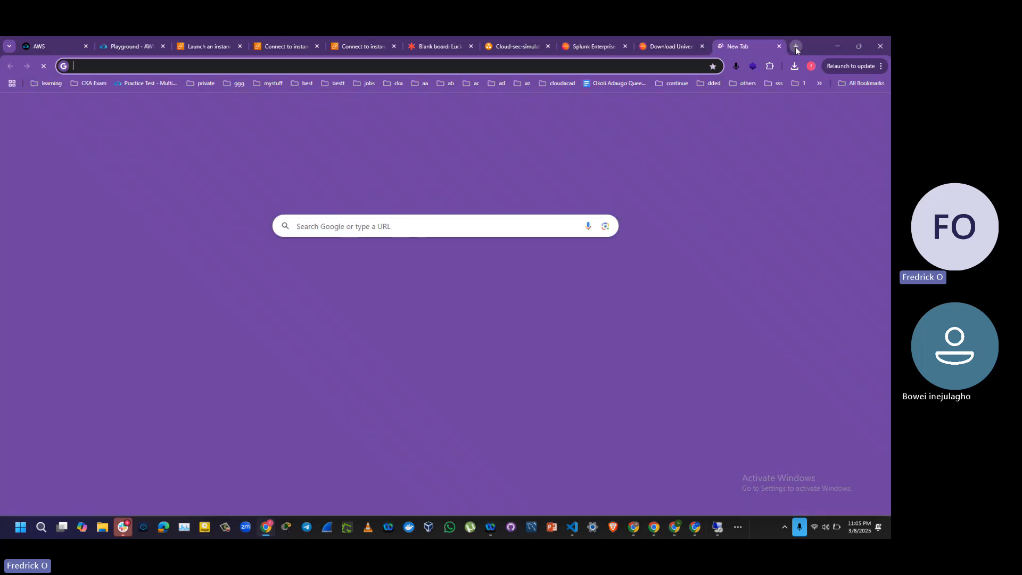
type("threatintel")
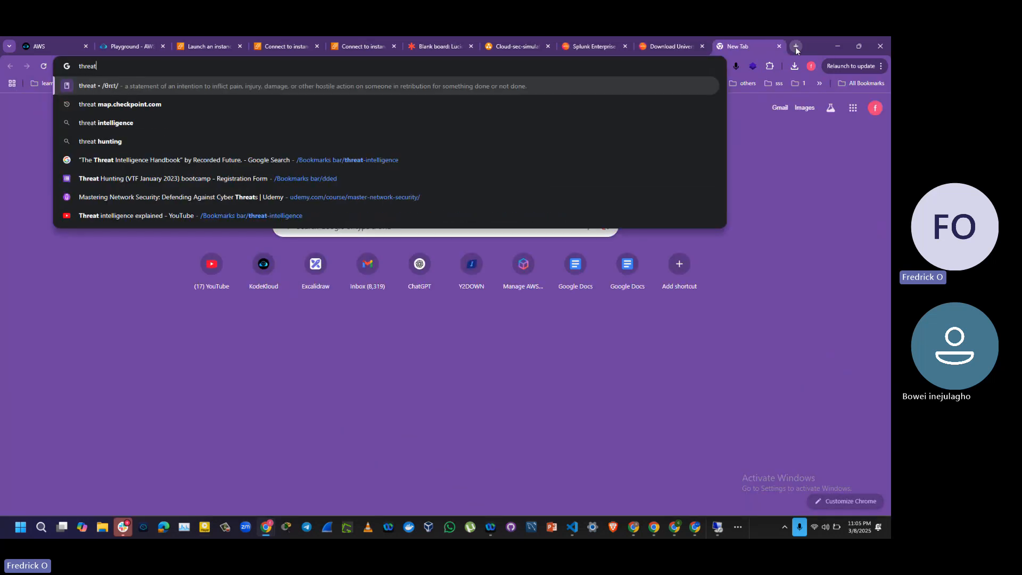
type("i")
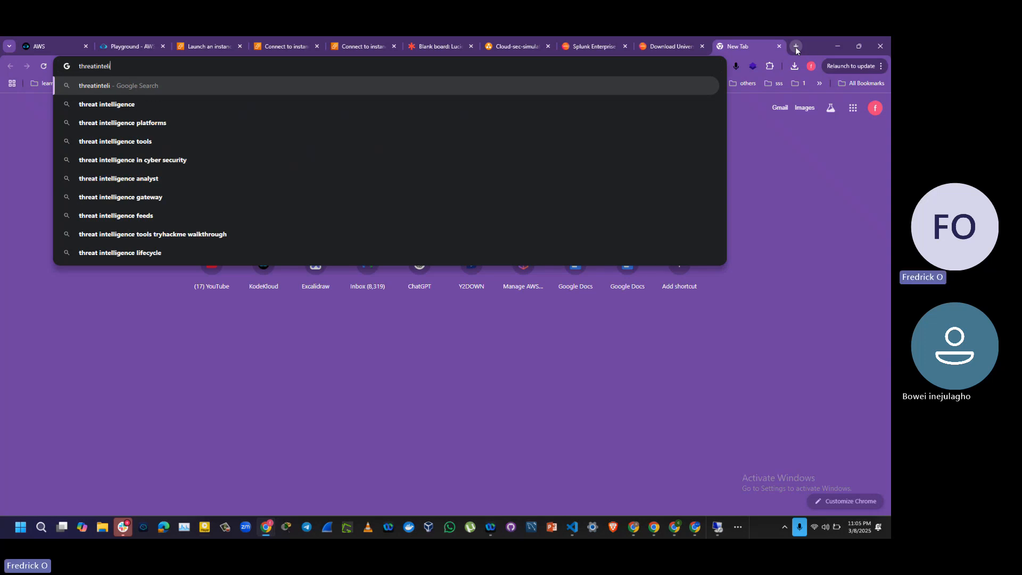
key("BackSpace")
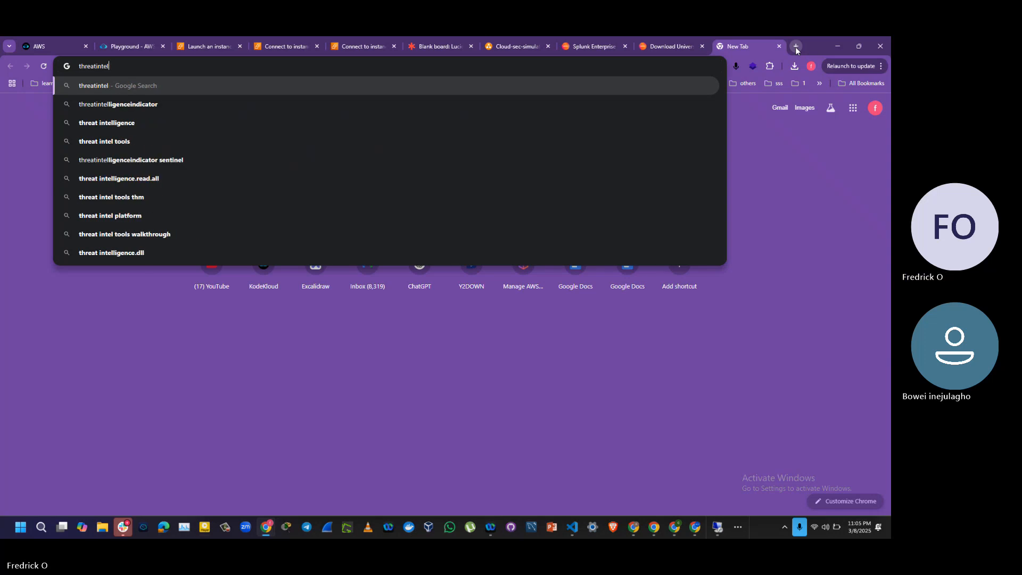
type("lig")
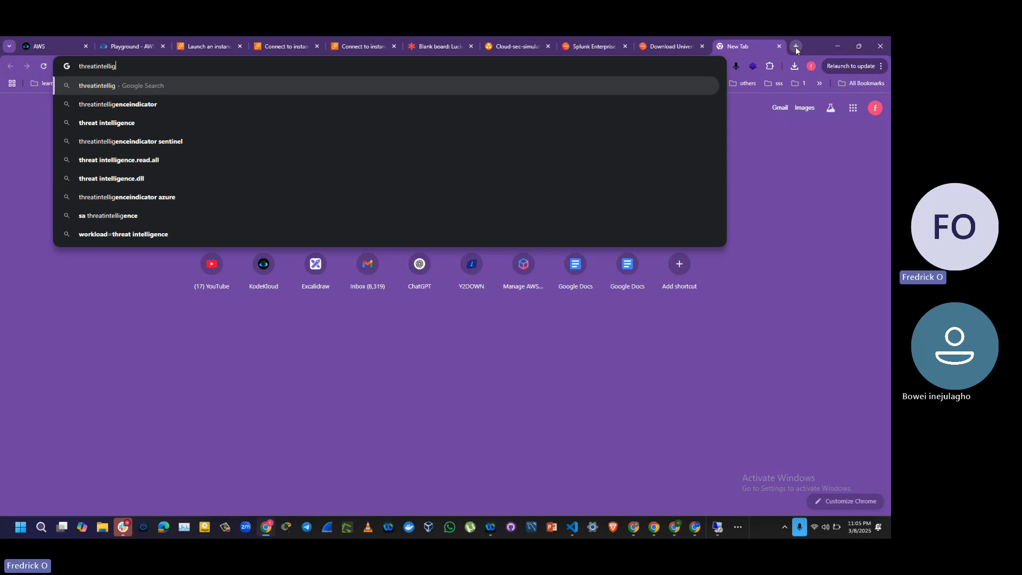
type("ence map")
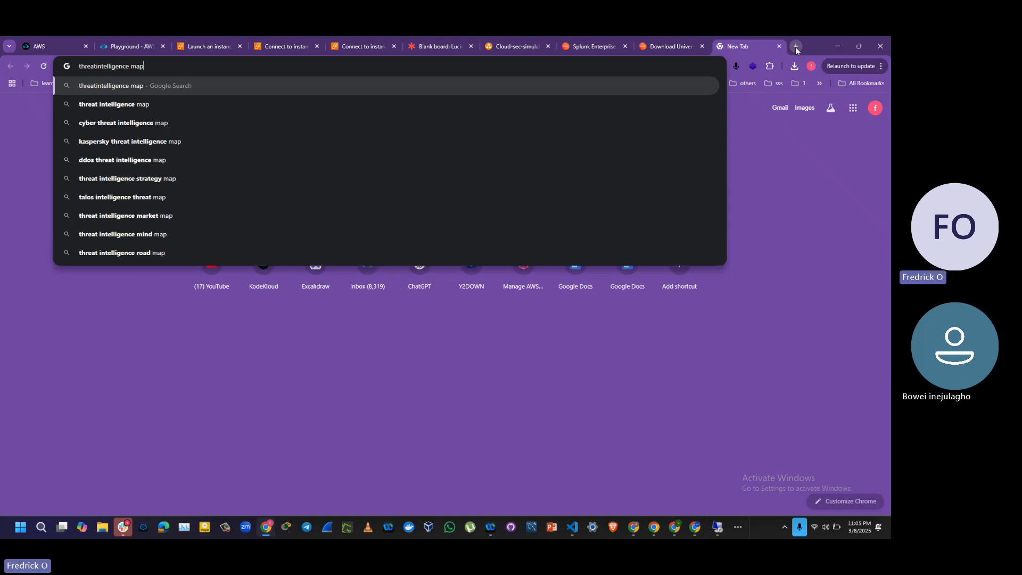
key("Return")
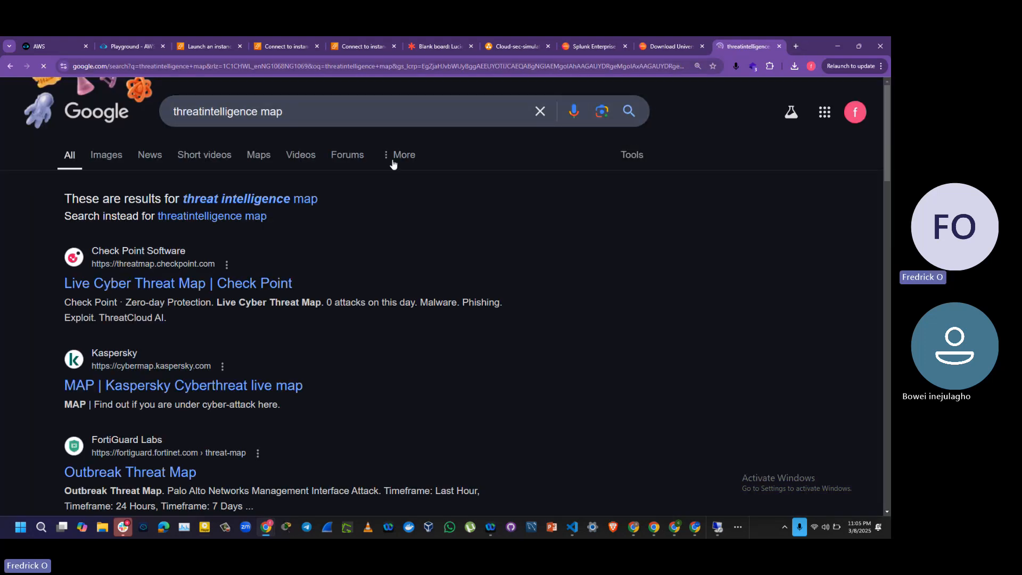
Step: Open the Kaspersky Cyberthreat live map in a new tab and the Check Point Live Cyber Threat Map in the current one
right_click(171, 387)
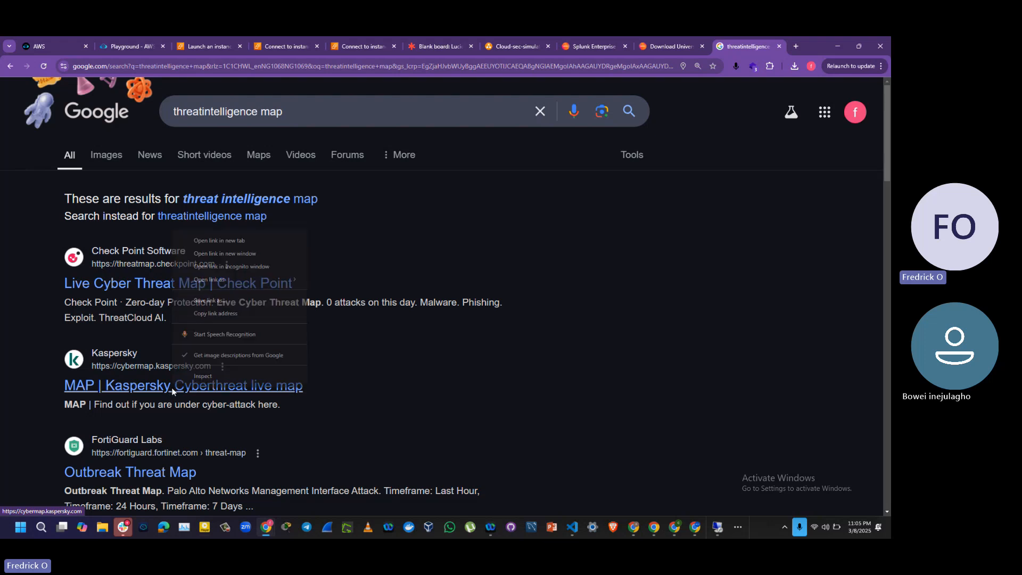
left_click(263, 241)
left_click(159, 291)
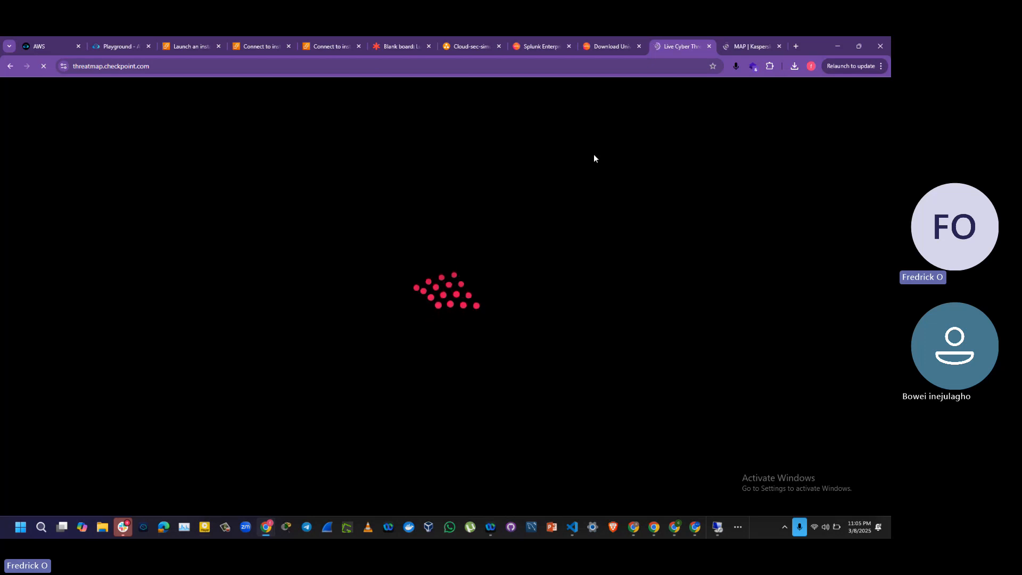
Step: View Kaspersky's detailed threat statistics for Bulgaria and return to its live map
key("ctrl+Tab")
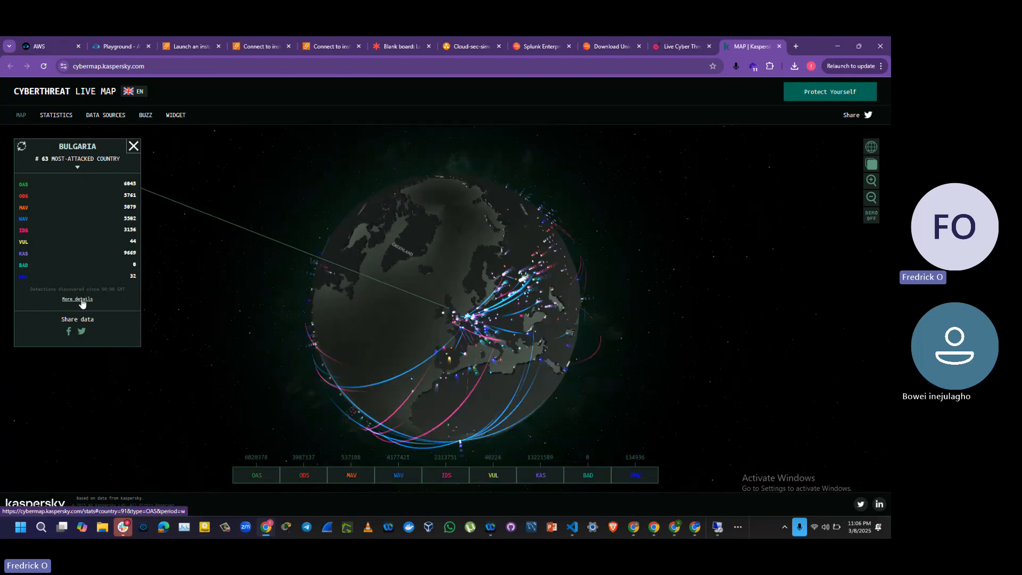
left_click(81, 300)
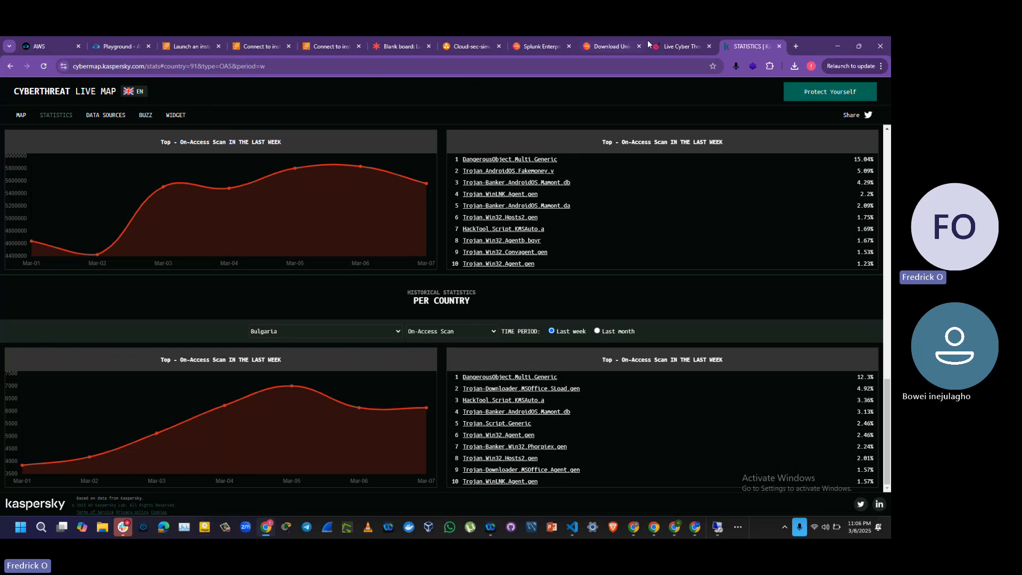
left_click(11, 66)
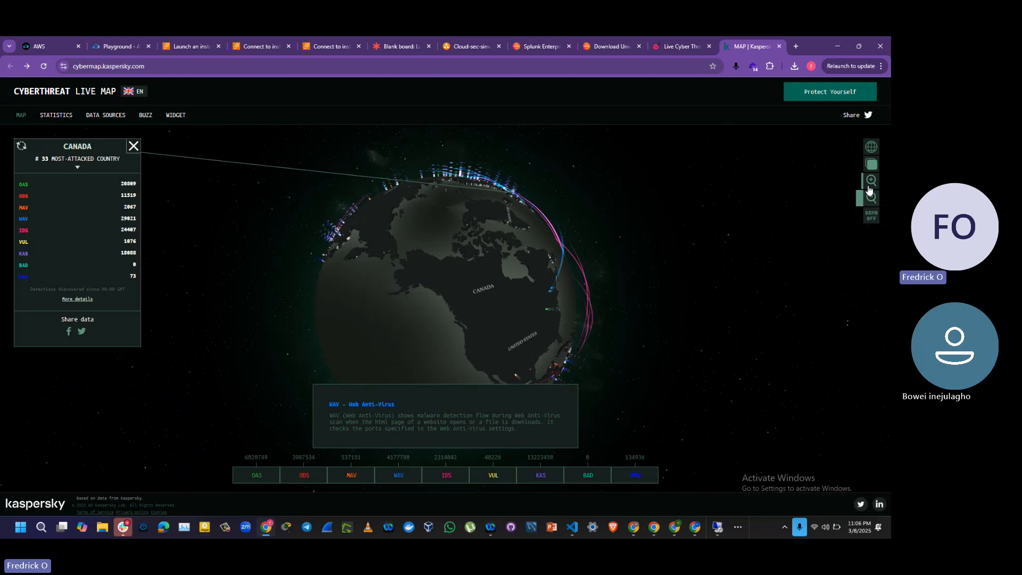
Step: Examine attack traffic around Nigeria up close on the Kaspersky globe and switch to the Check Point Live Cyber Threat Map
left_click_drag(543, 299, 379, 349)
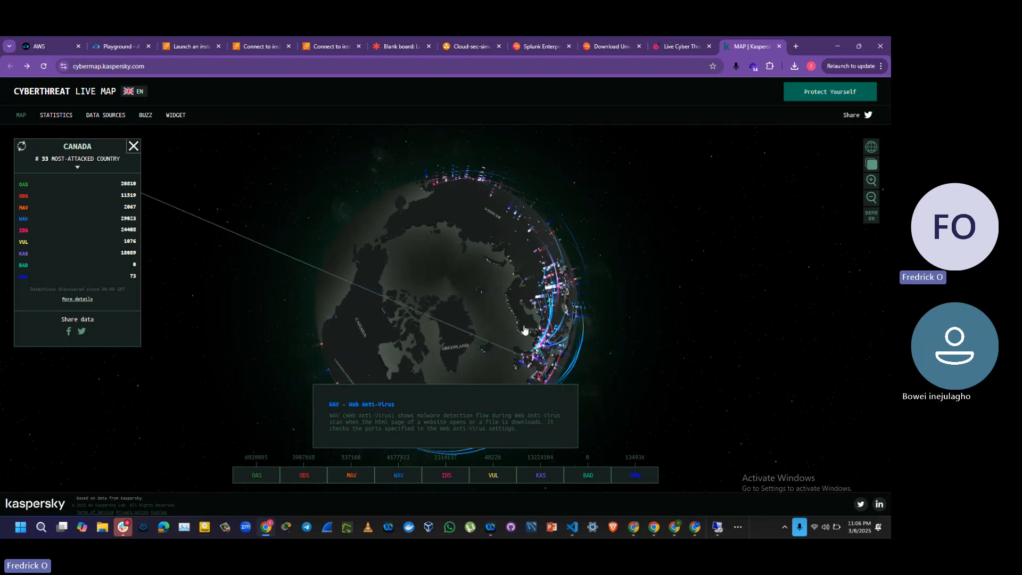
left_click_drag(522, 335, 388, 309)
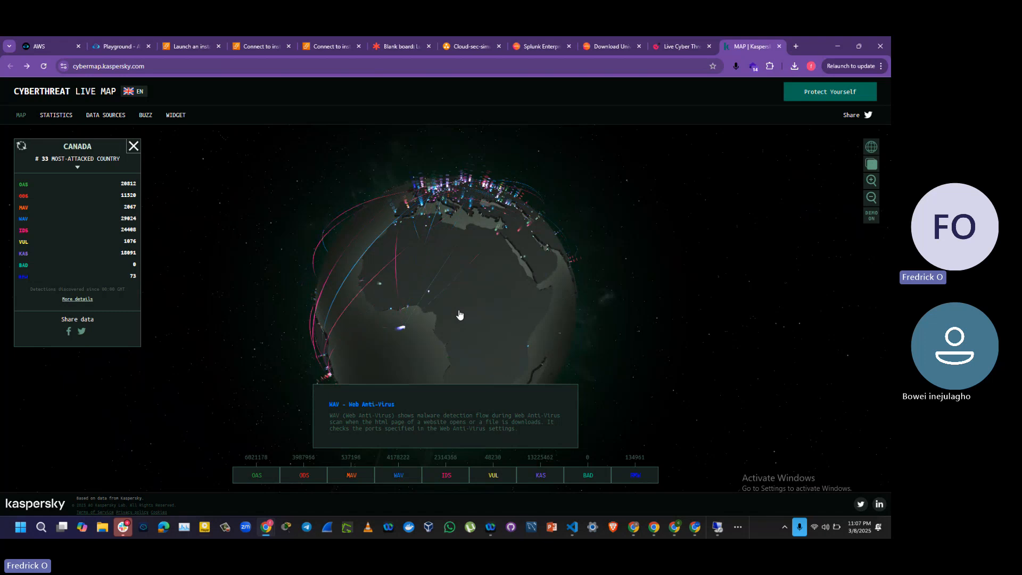
left_click(871, 180)
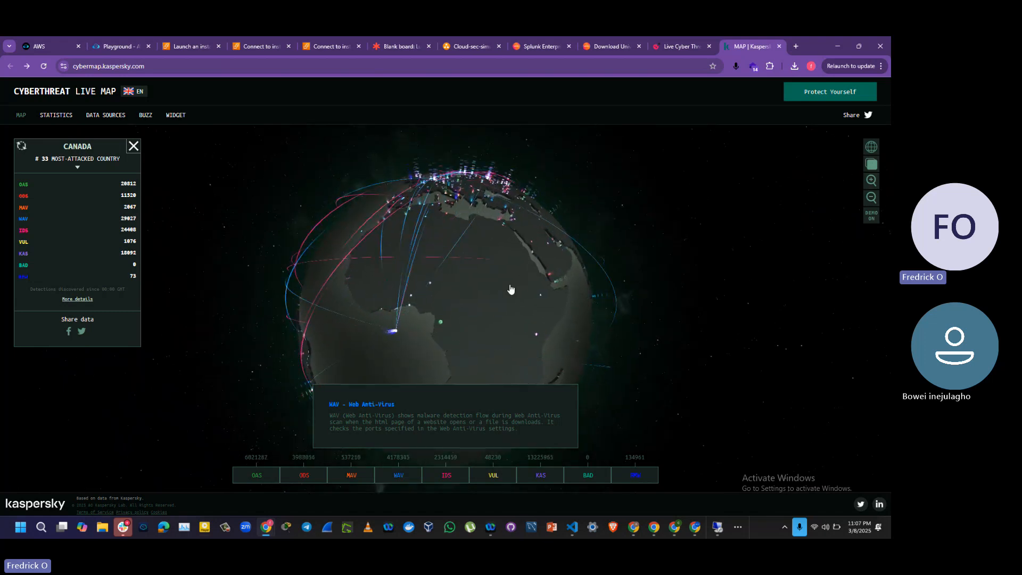
left_click(872, 182)
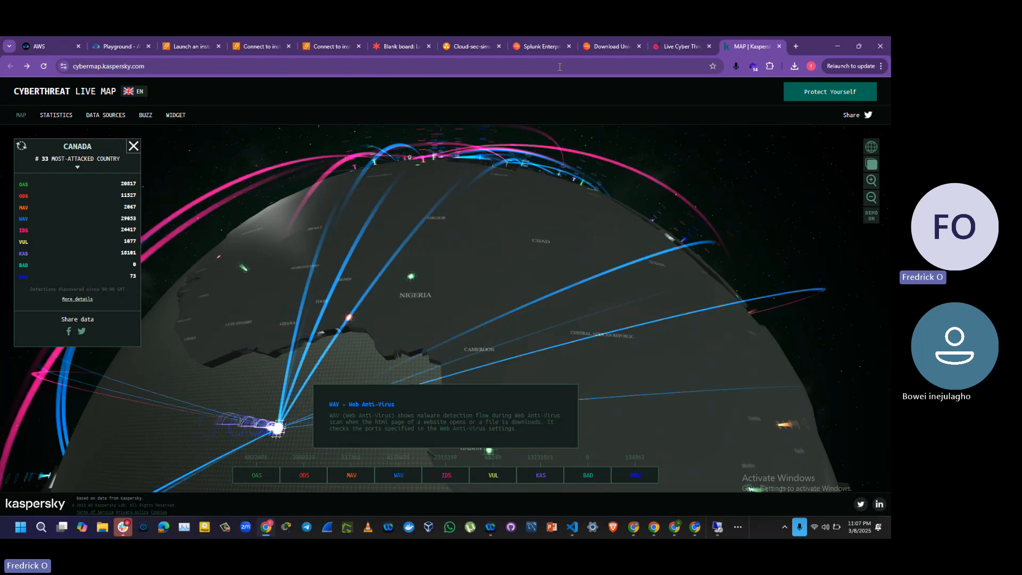
left_click(693, 46)
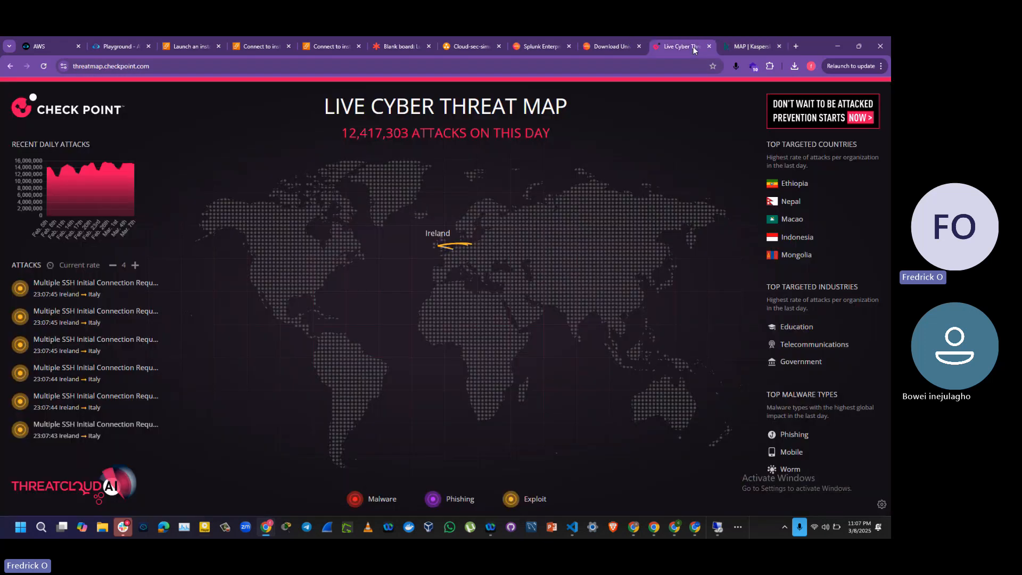
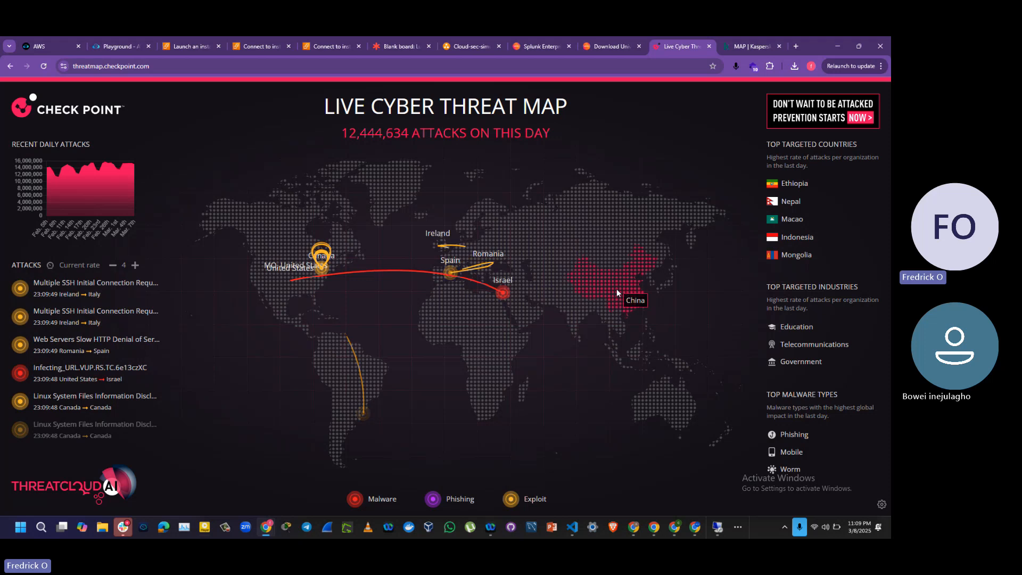
Step: View the attack trend and malware type trends for Nigeria on the Check Point map, and close the country details
left_click(480, 344)
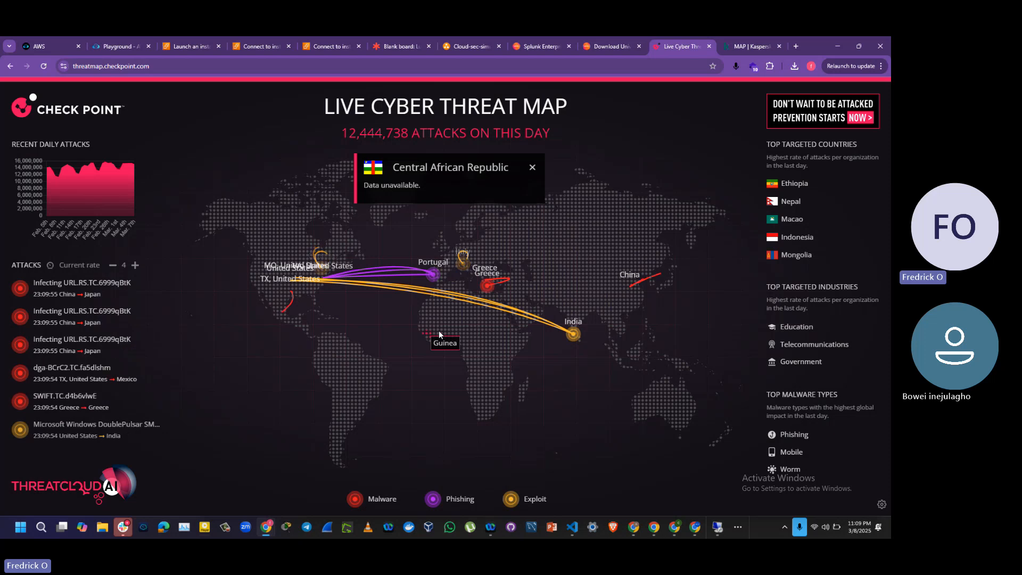
left_click(440, 330)
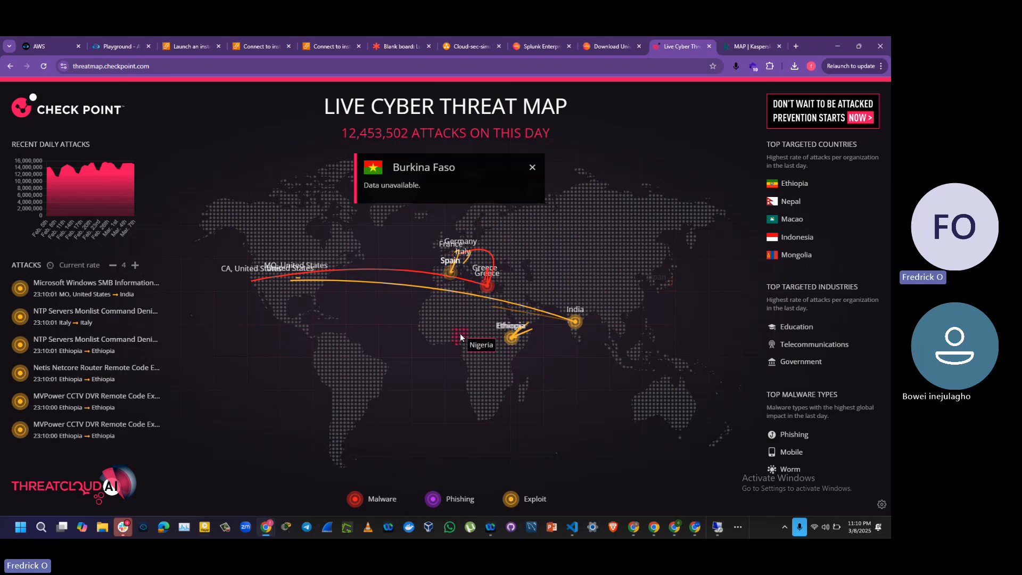
left_click(459, 336)
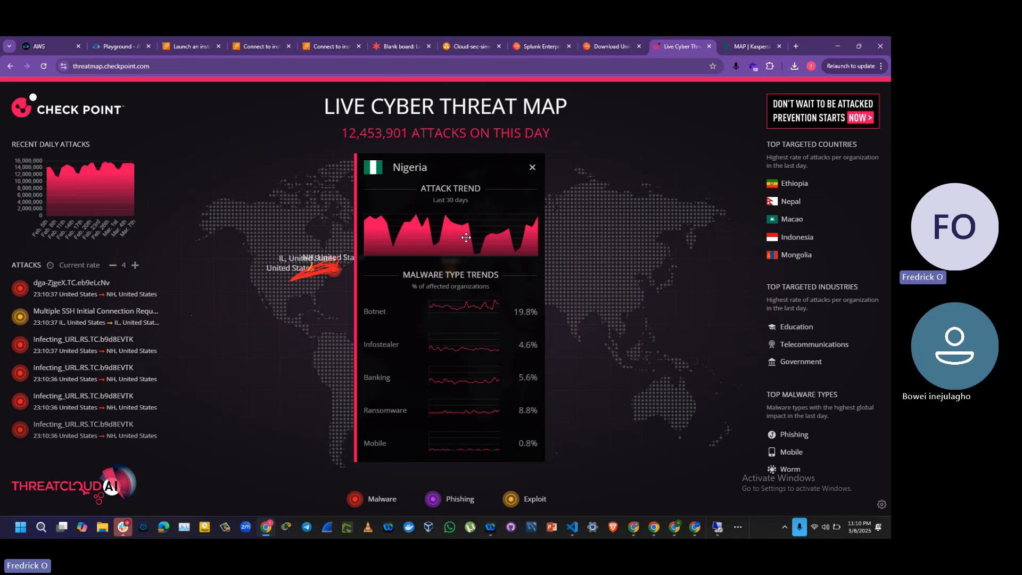
left_click(532, 168)
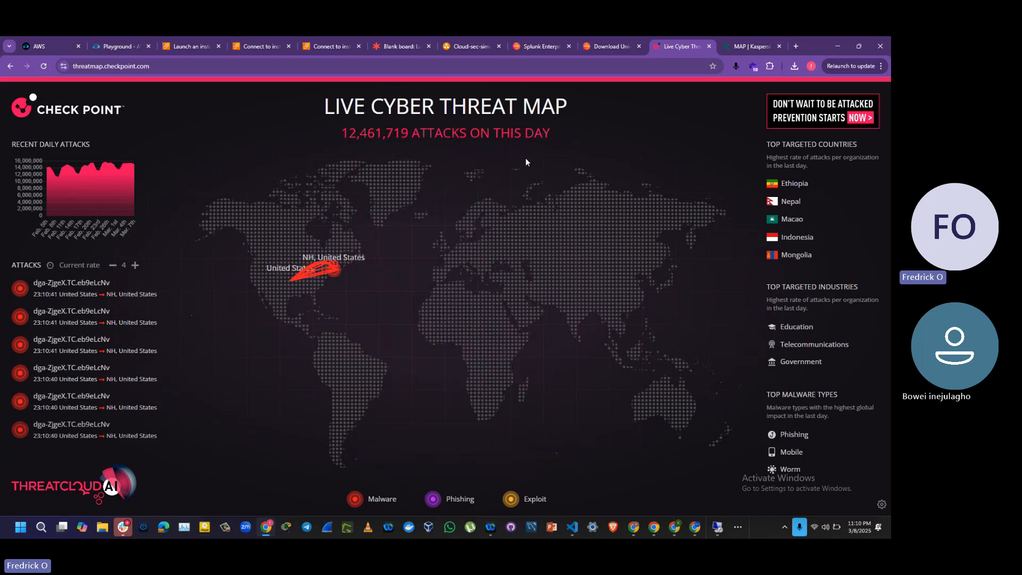
Step: Review the Splunk Enterprise 9.4.1 free download page and its sign-up form, and switch to the Splunk Universal Forwarder download page
left_click(537, 47)
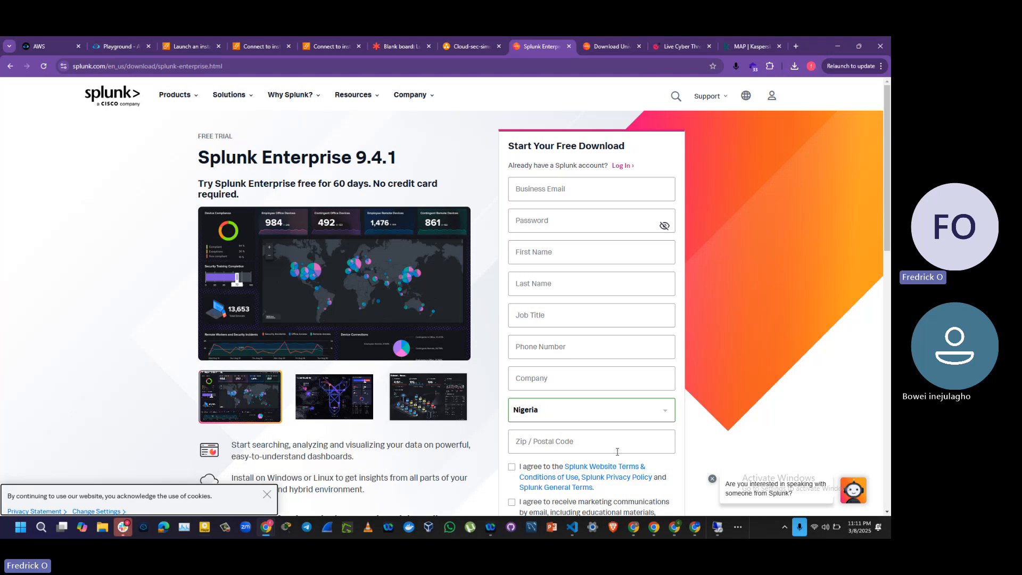
scroll(703, 409, "down", 1)
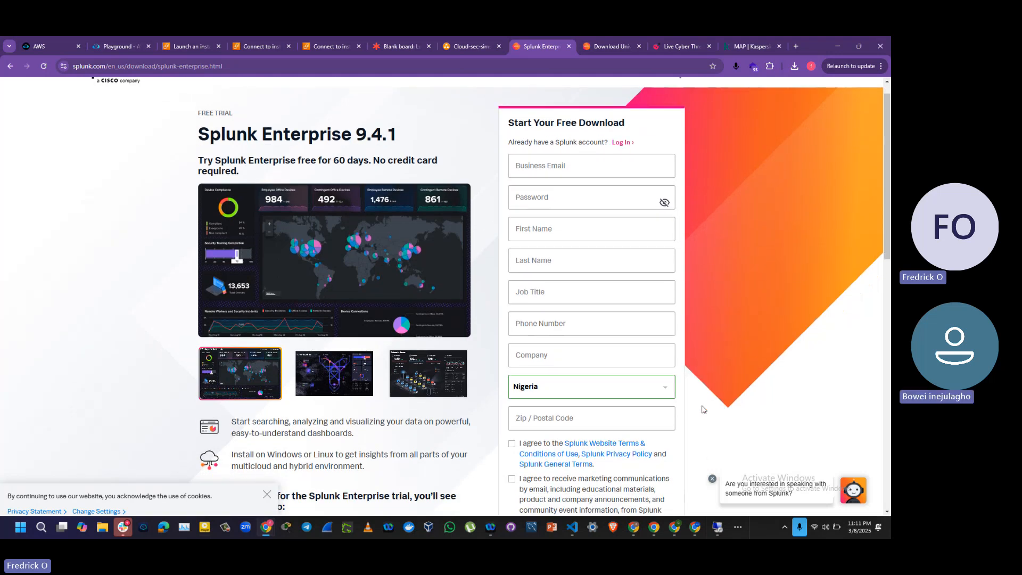
scroll(703, 409, "down", 2)
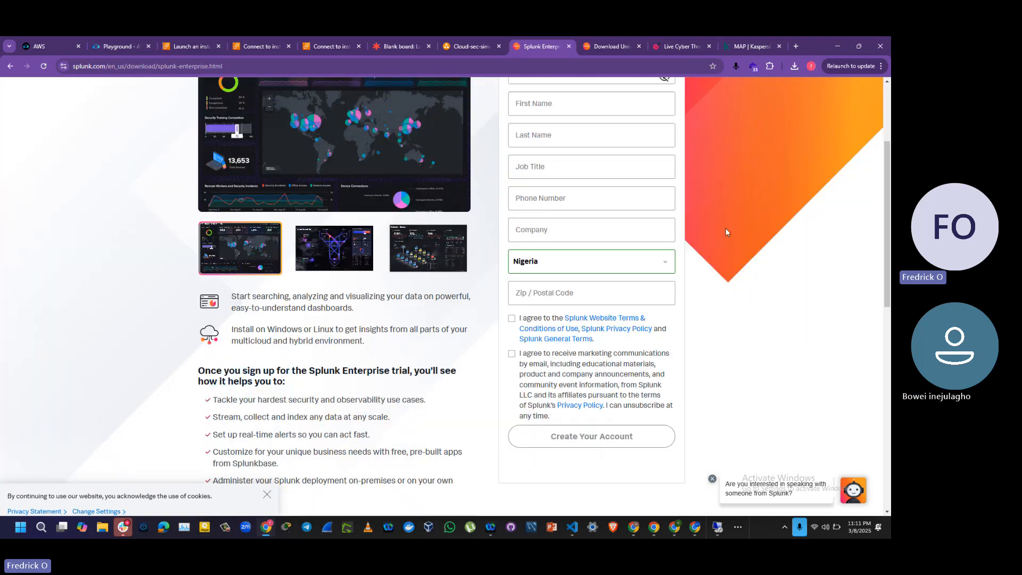
scroll(725, 232, "up", 1)
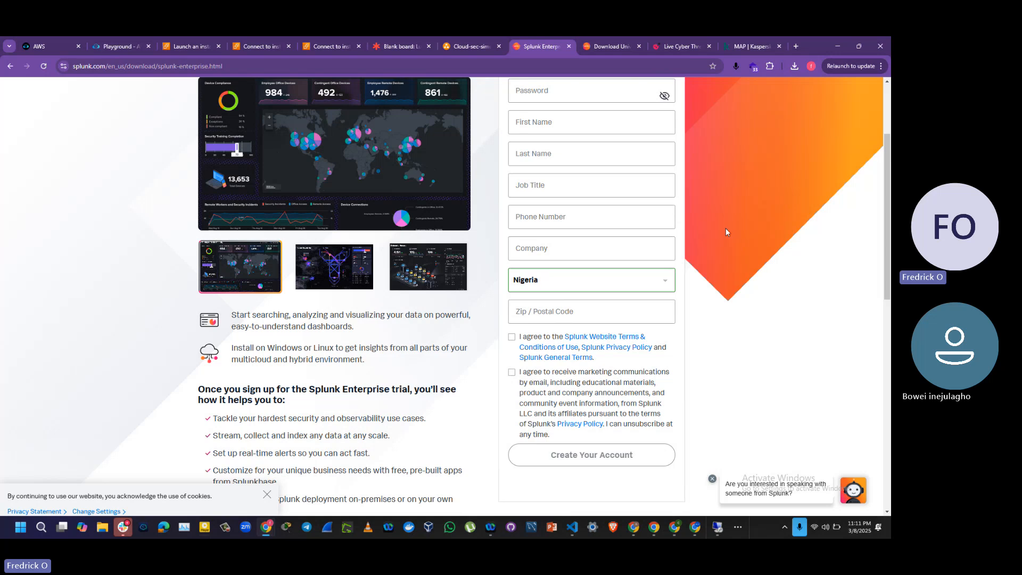
scroll(726, 232, "up", 2)
scroll(726, 232, "up", 1)
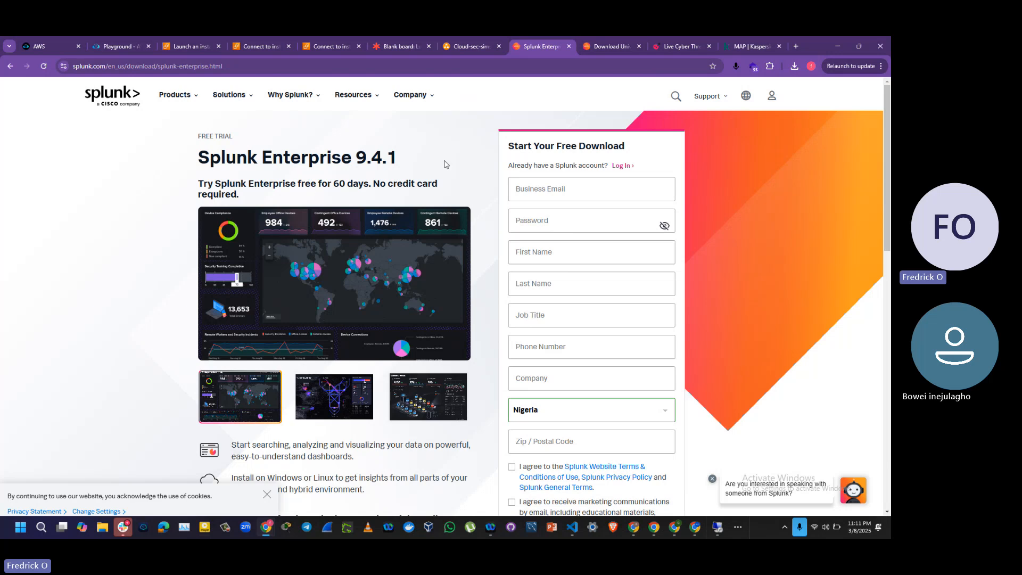
left_click(611, 50)
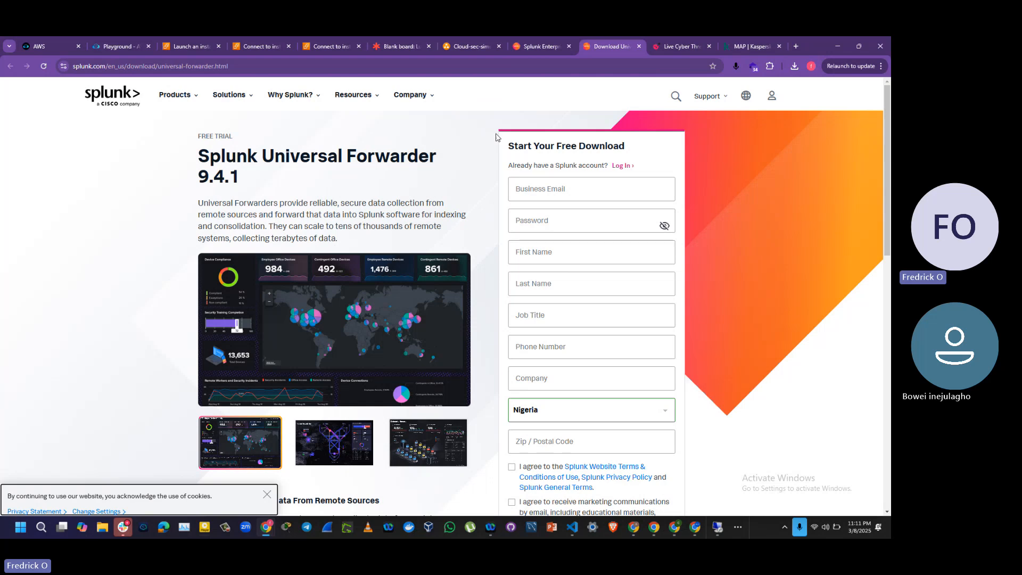
Step: Search for "nessus download" in a new browser tab and open Tenable's Nessus download page
left_click(796, 47)
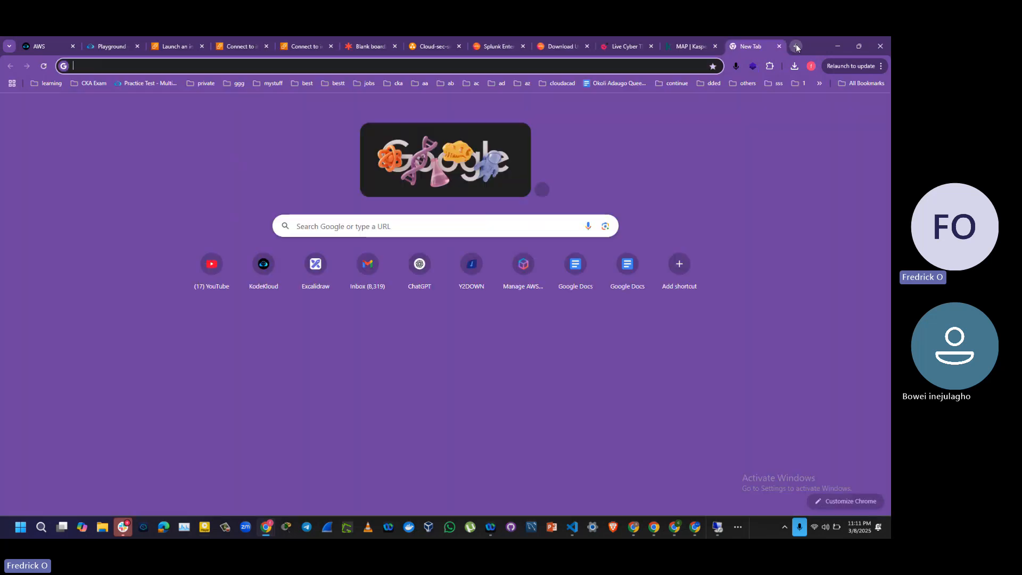
type("nessus download")
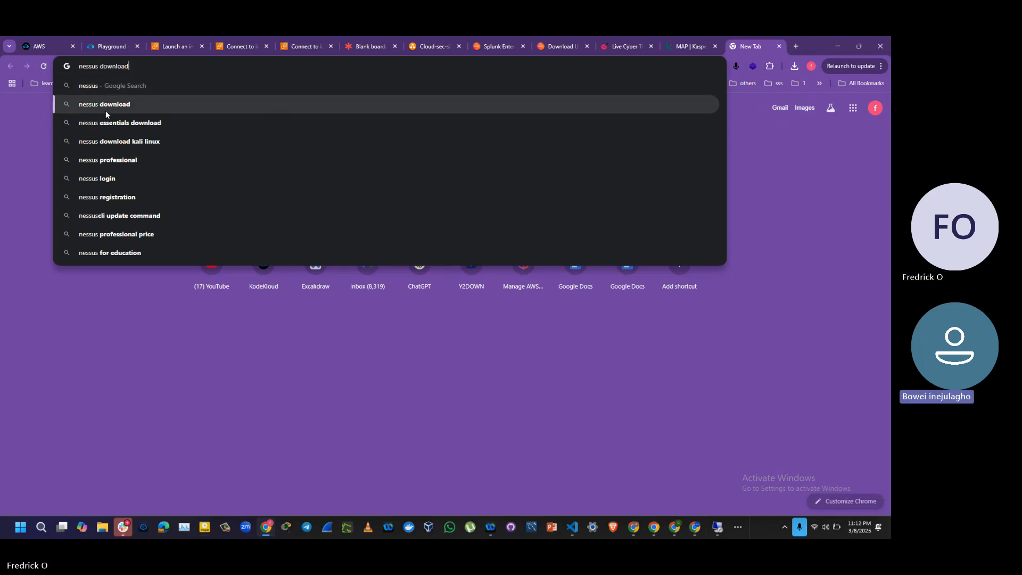
left_click(105, 110)
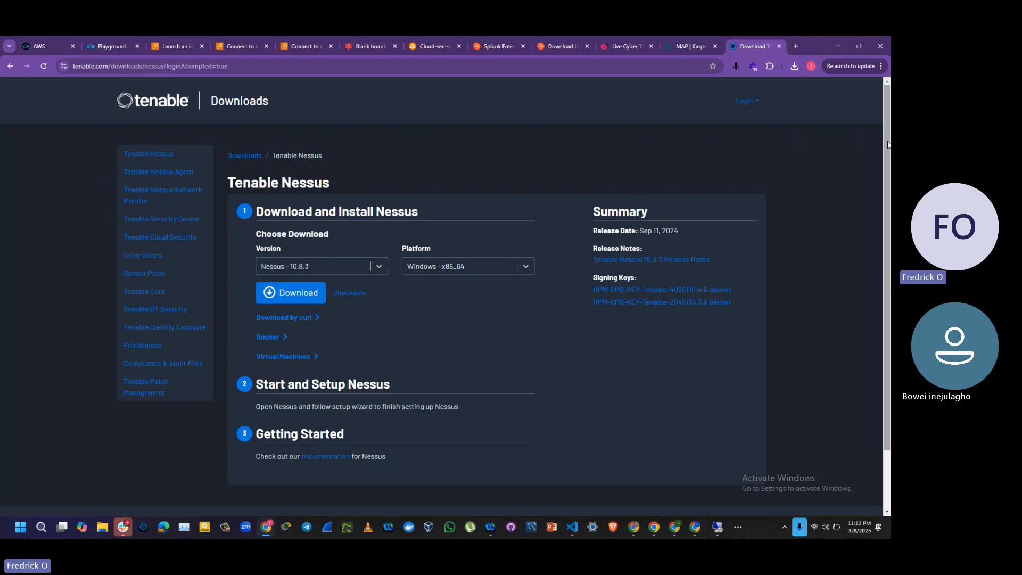
left_click_drag(887, 144, 890, 213)
left_click_drag(890, 254, 883, 125)
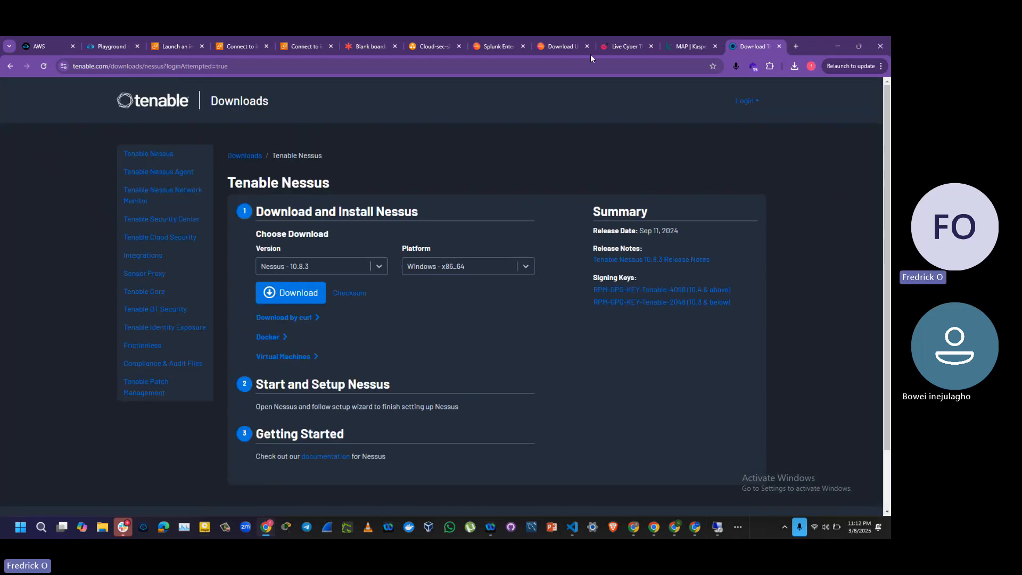
Step: Review the Cloud-sec-simulation-platform diagram and its PC role notes, briefly revisiting the Check Point threat map
left_click(448, 47)
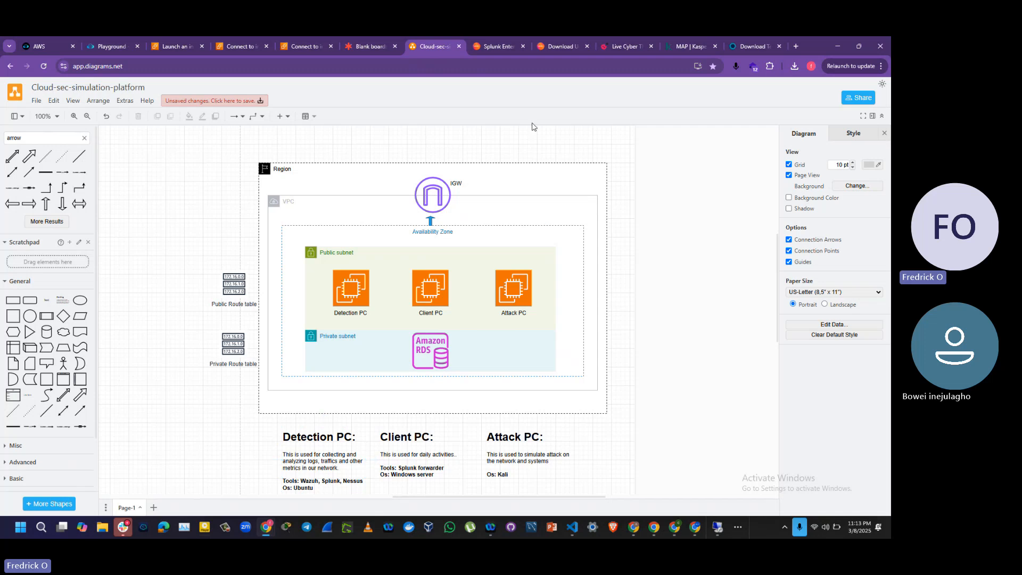
right_click(617, 47)
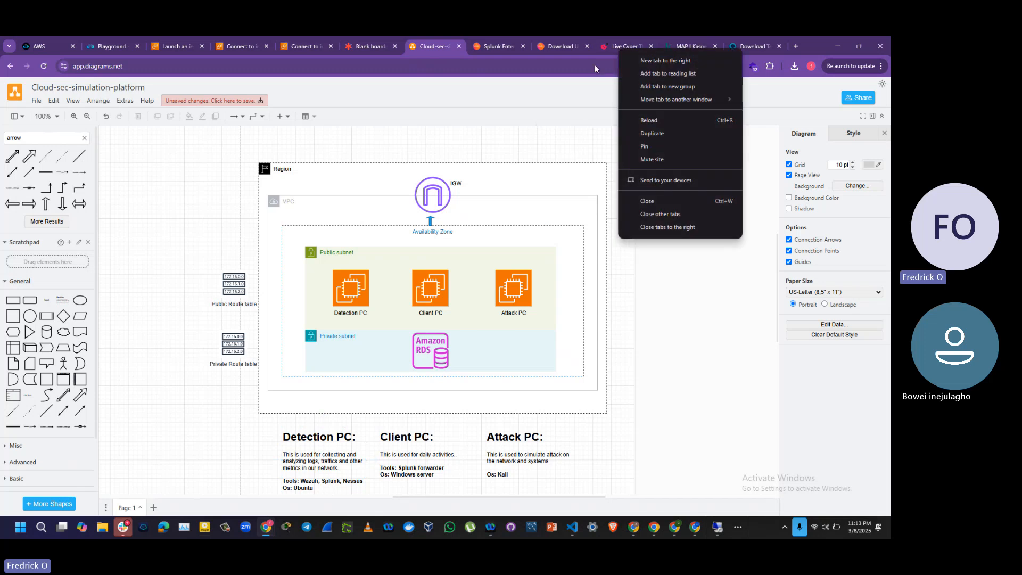
left_click(215, 473)
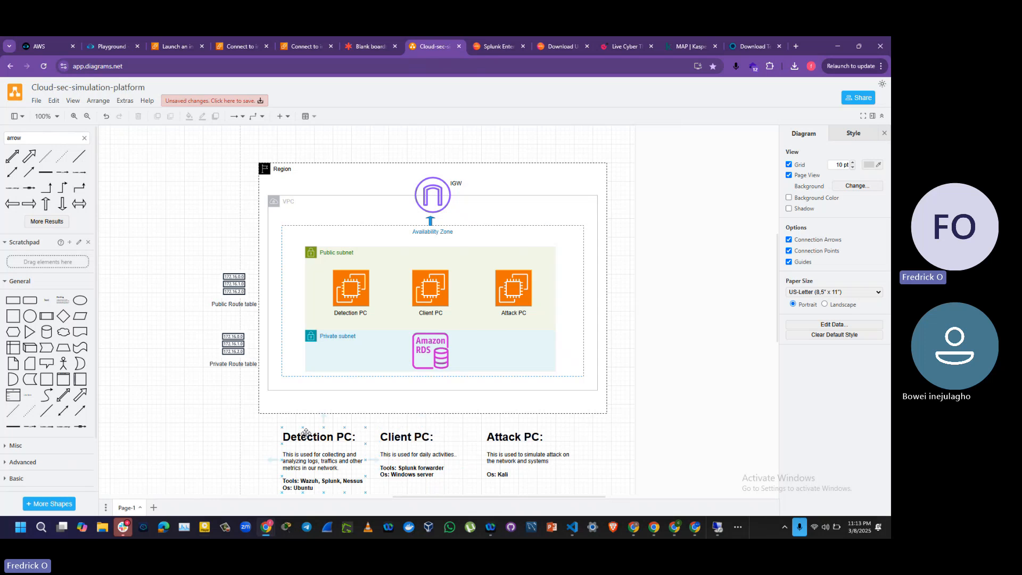
left_click(612, 42)
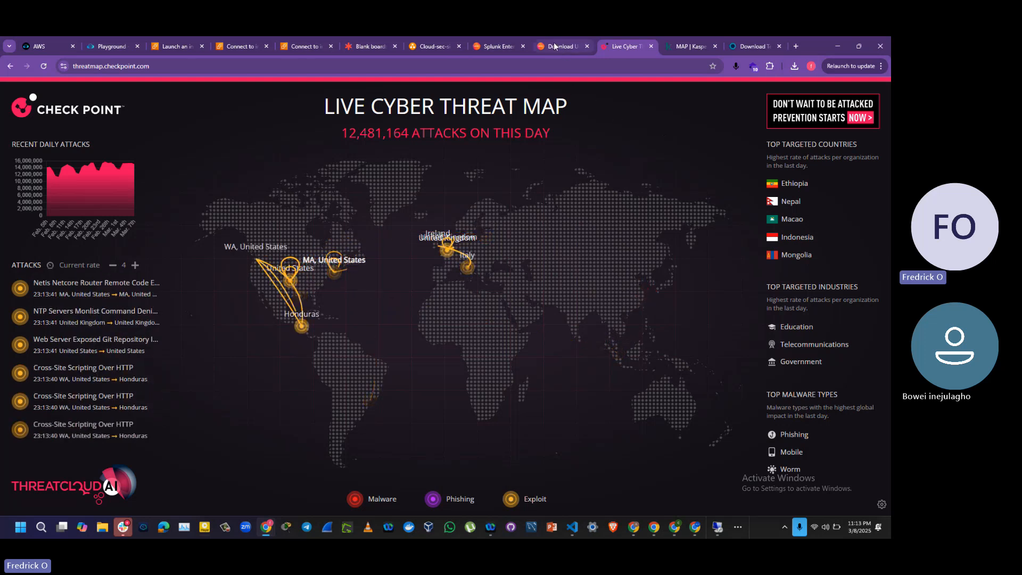
left_click(432, 46)
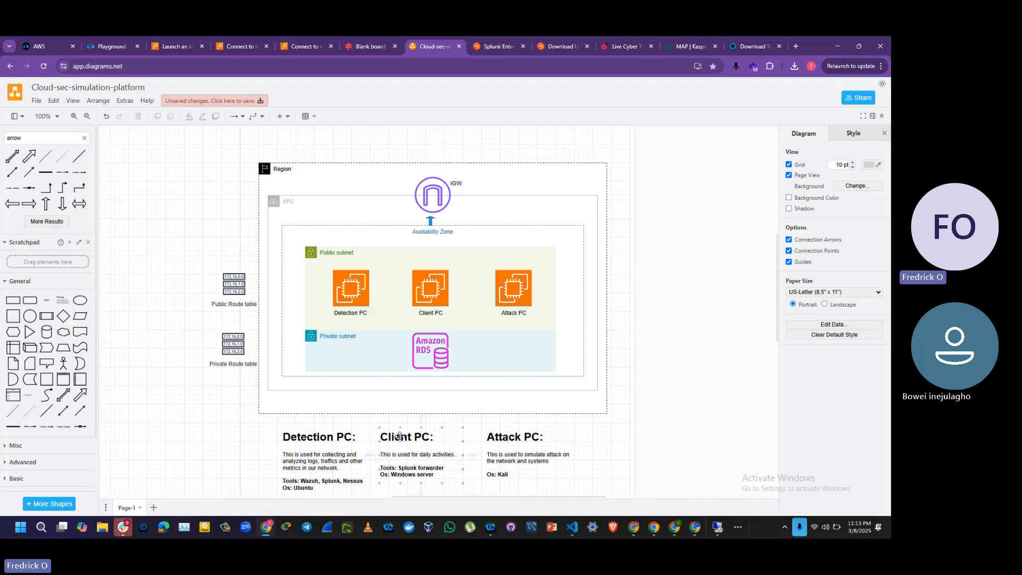
left_click(409, 461)
left_click(343, 469)
left_click(659, 248)
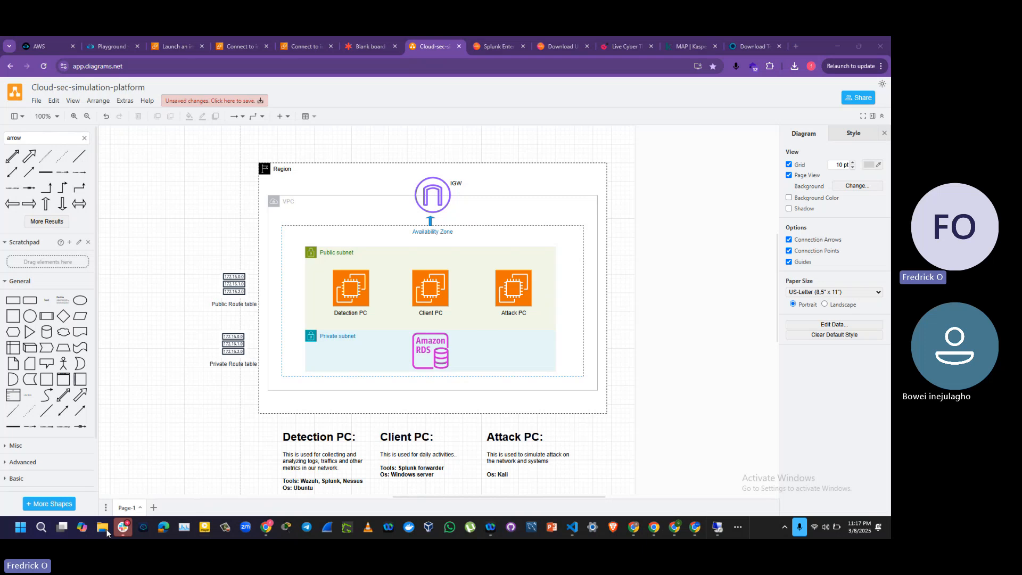
Step: Switch to File Explorer, open the attack vector analysis image "Screenshot 2025-03-08 211655.png" from the Screenshots folder, and maximize its window
left_click(105, 529)
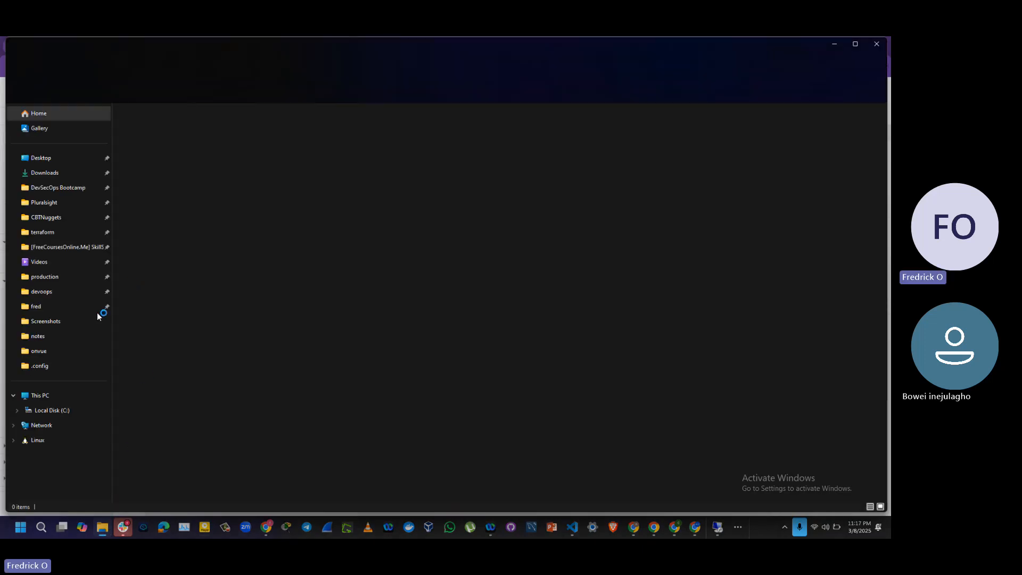
left_click(66, 321)
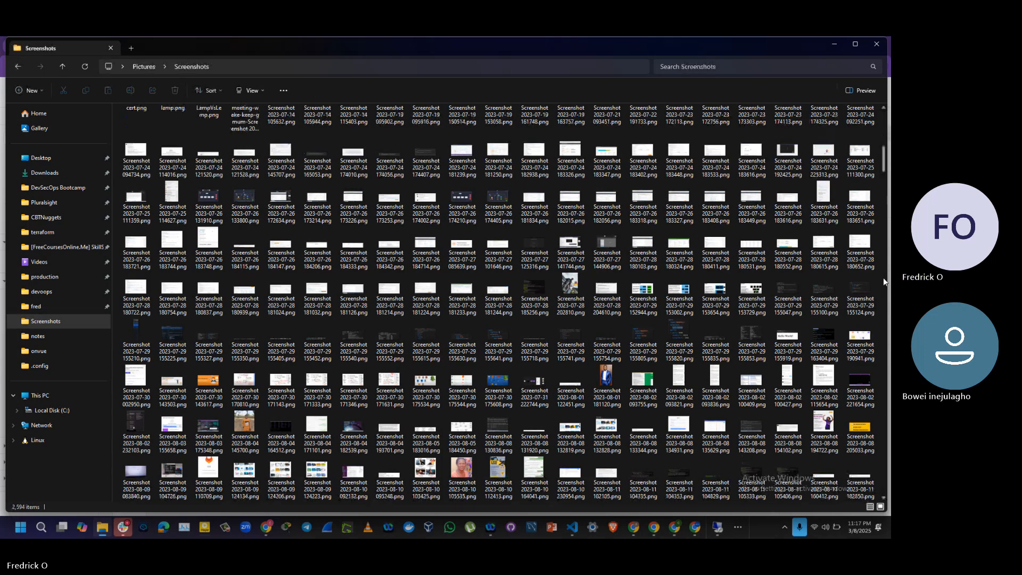
left_click_drag(882, 277, 884, 495)
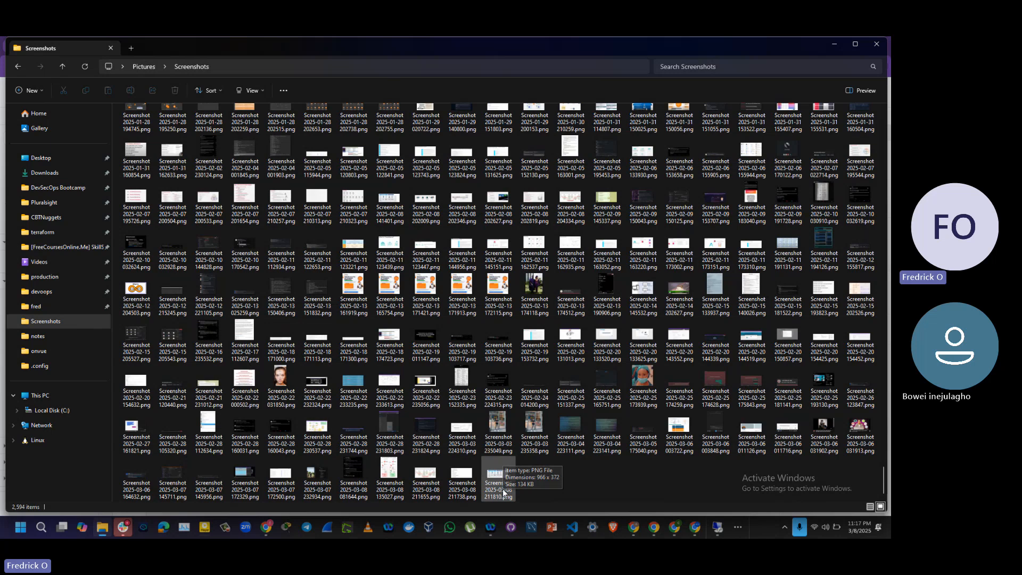
left_click(498, 483)
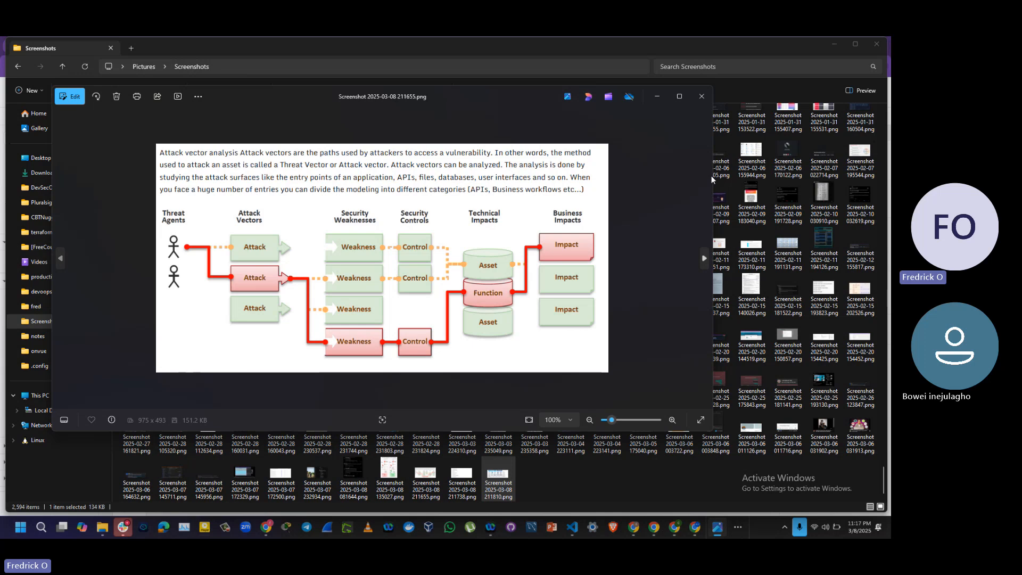
left_click(679, 101)
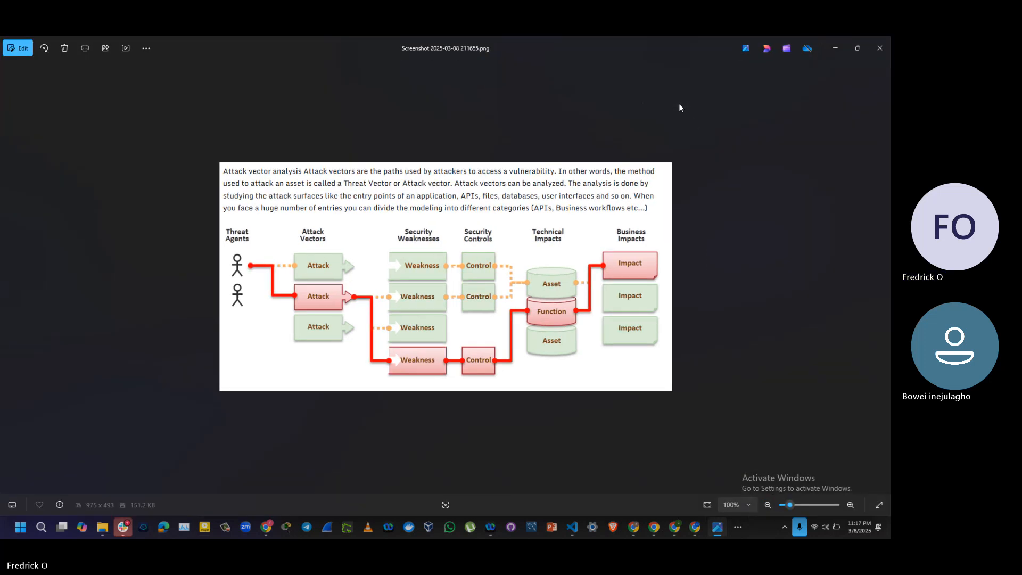